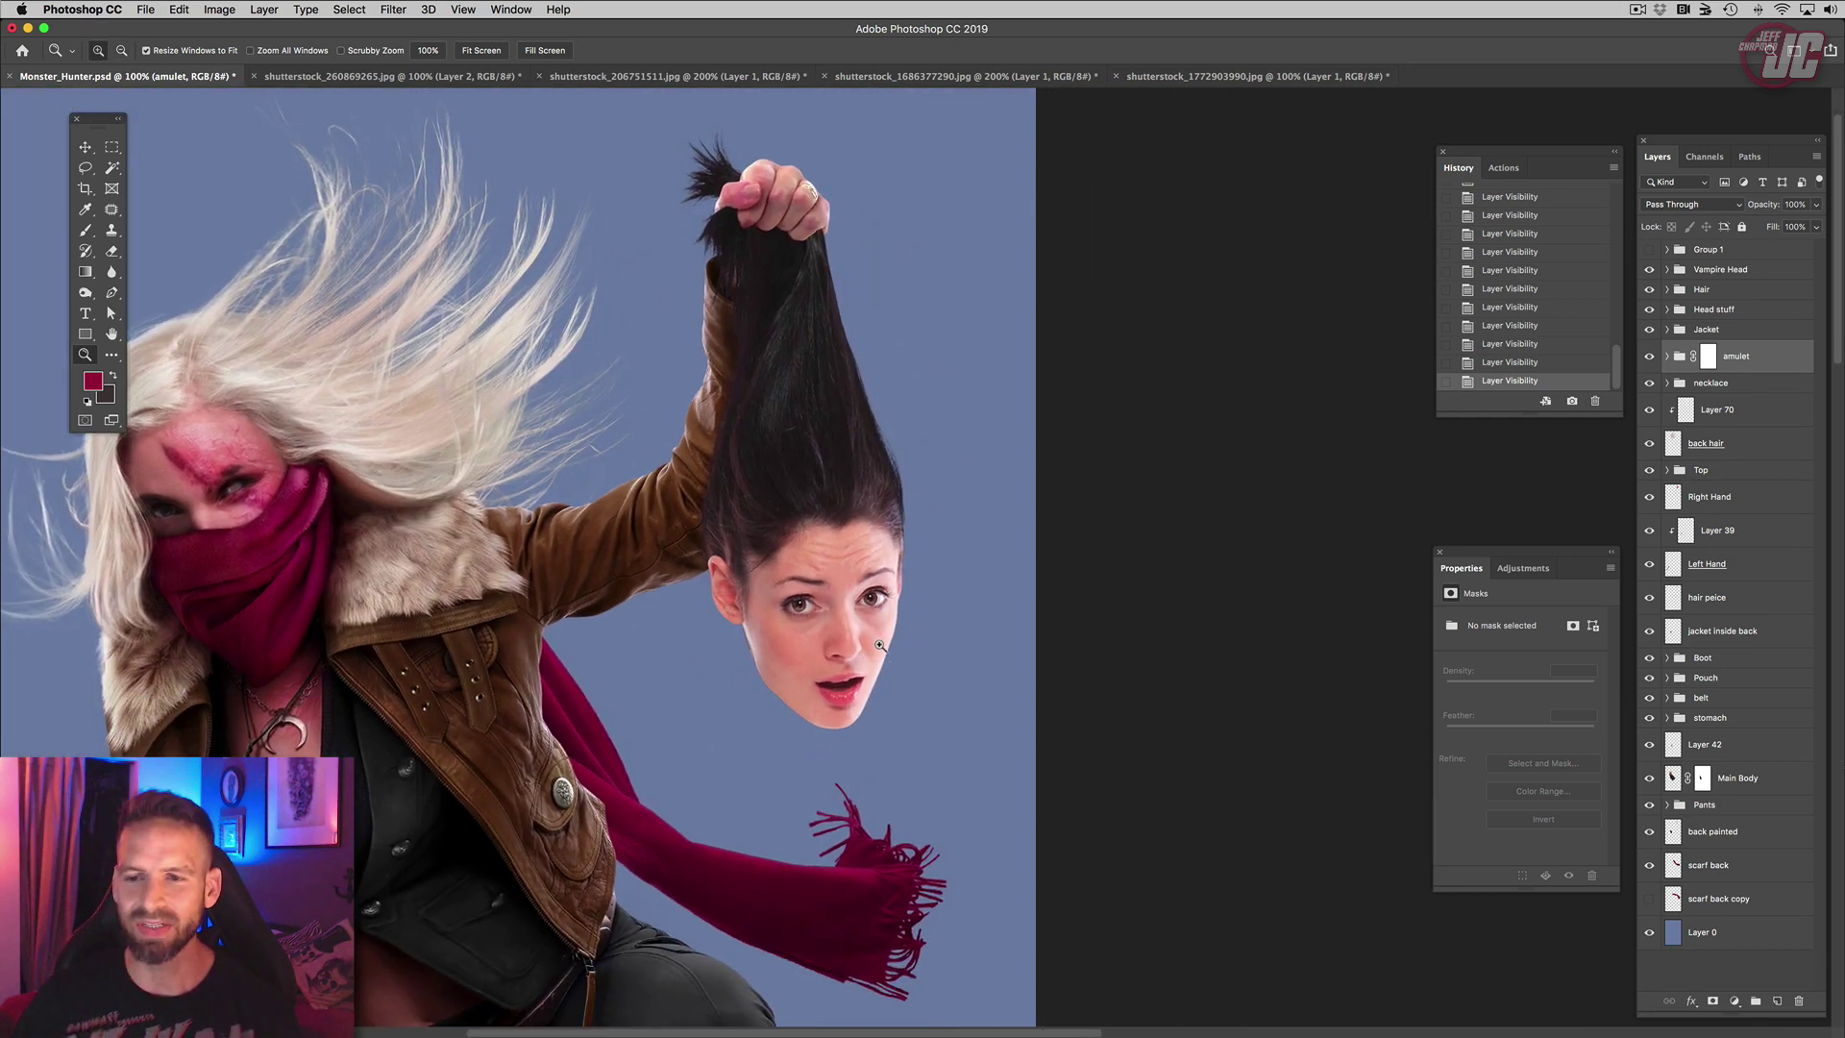
Step: Merge the two masked vampire head layers in the Vampire Head group and keep a hidden duplicate of the merged layer
scroll(881, 620, "down", 2)
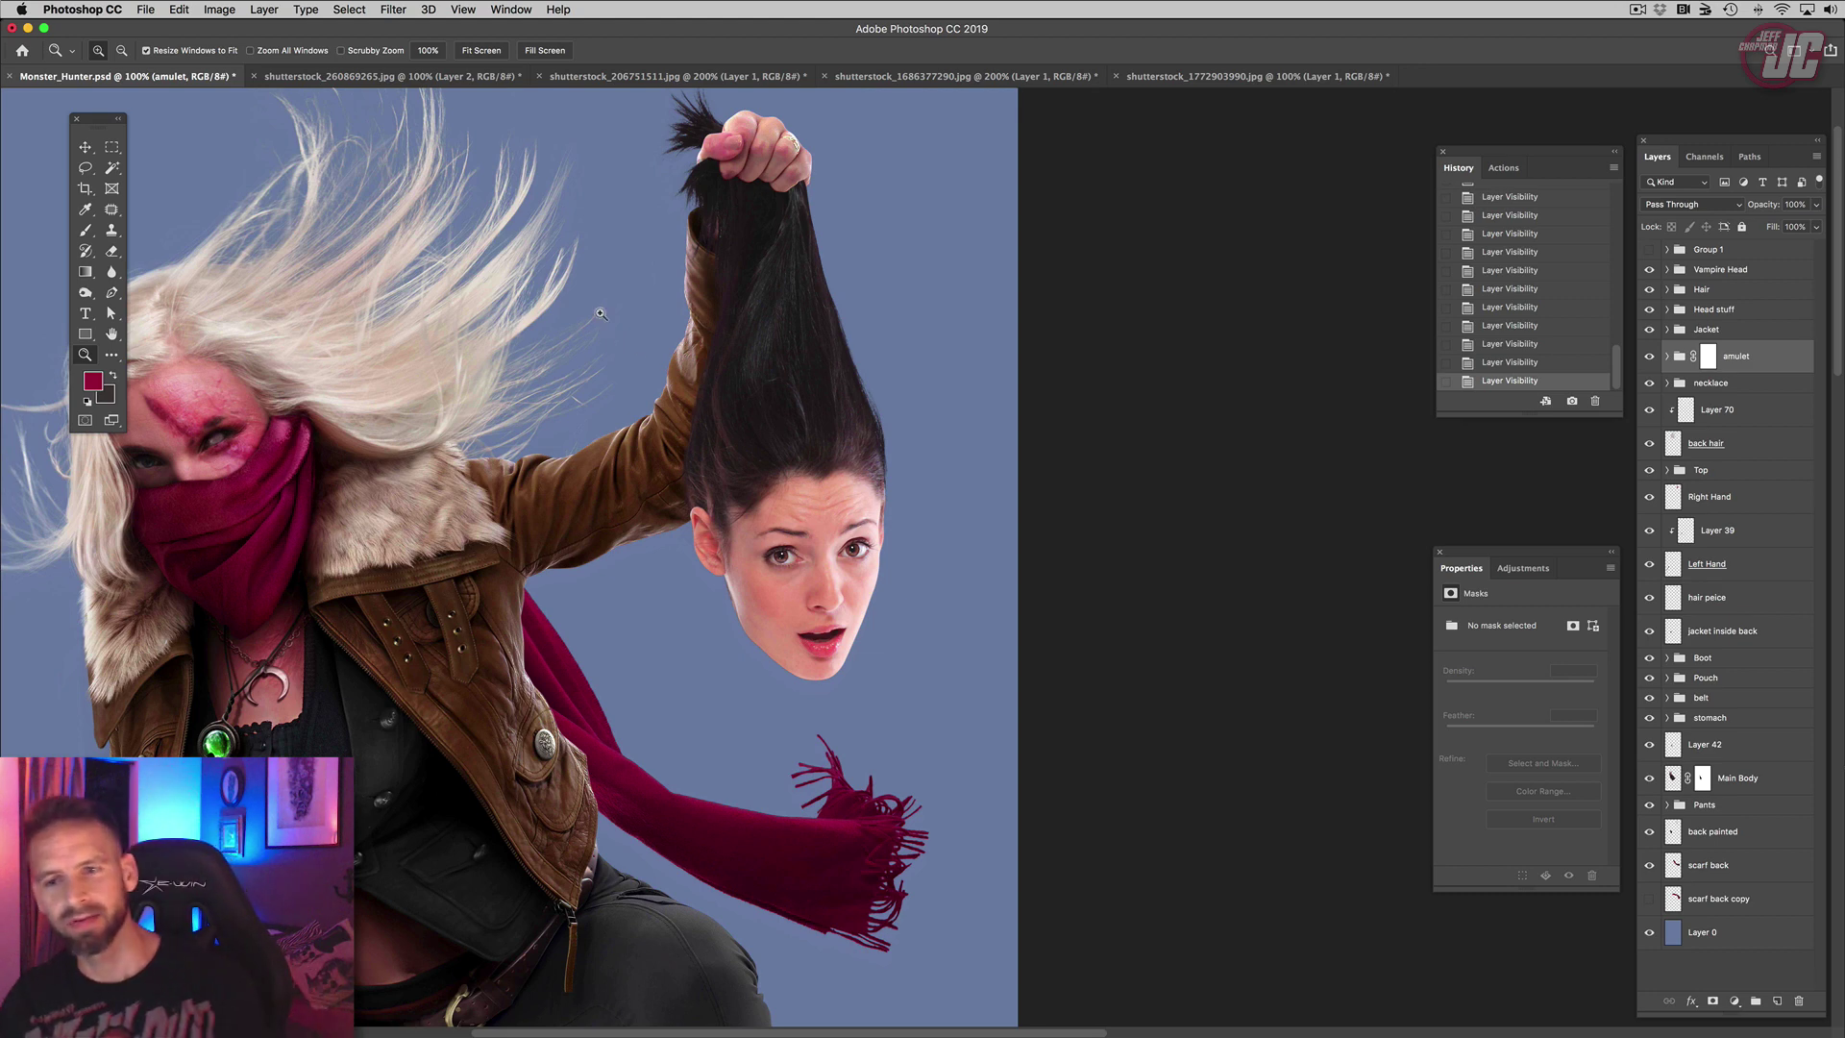
left_click(797, 602)
left_click_drag(772, 550, 772, 600)
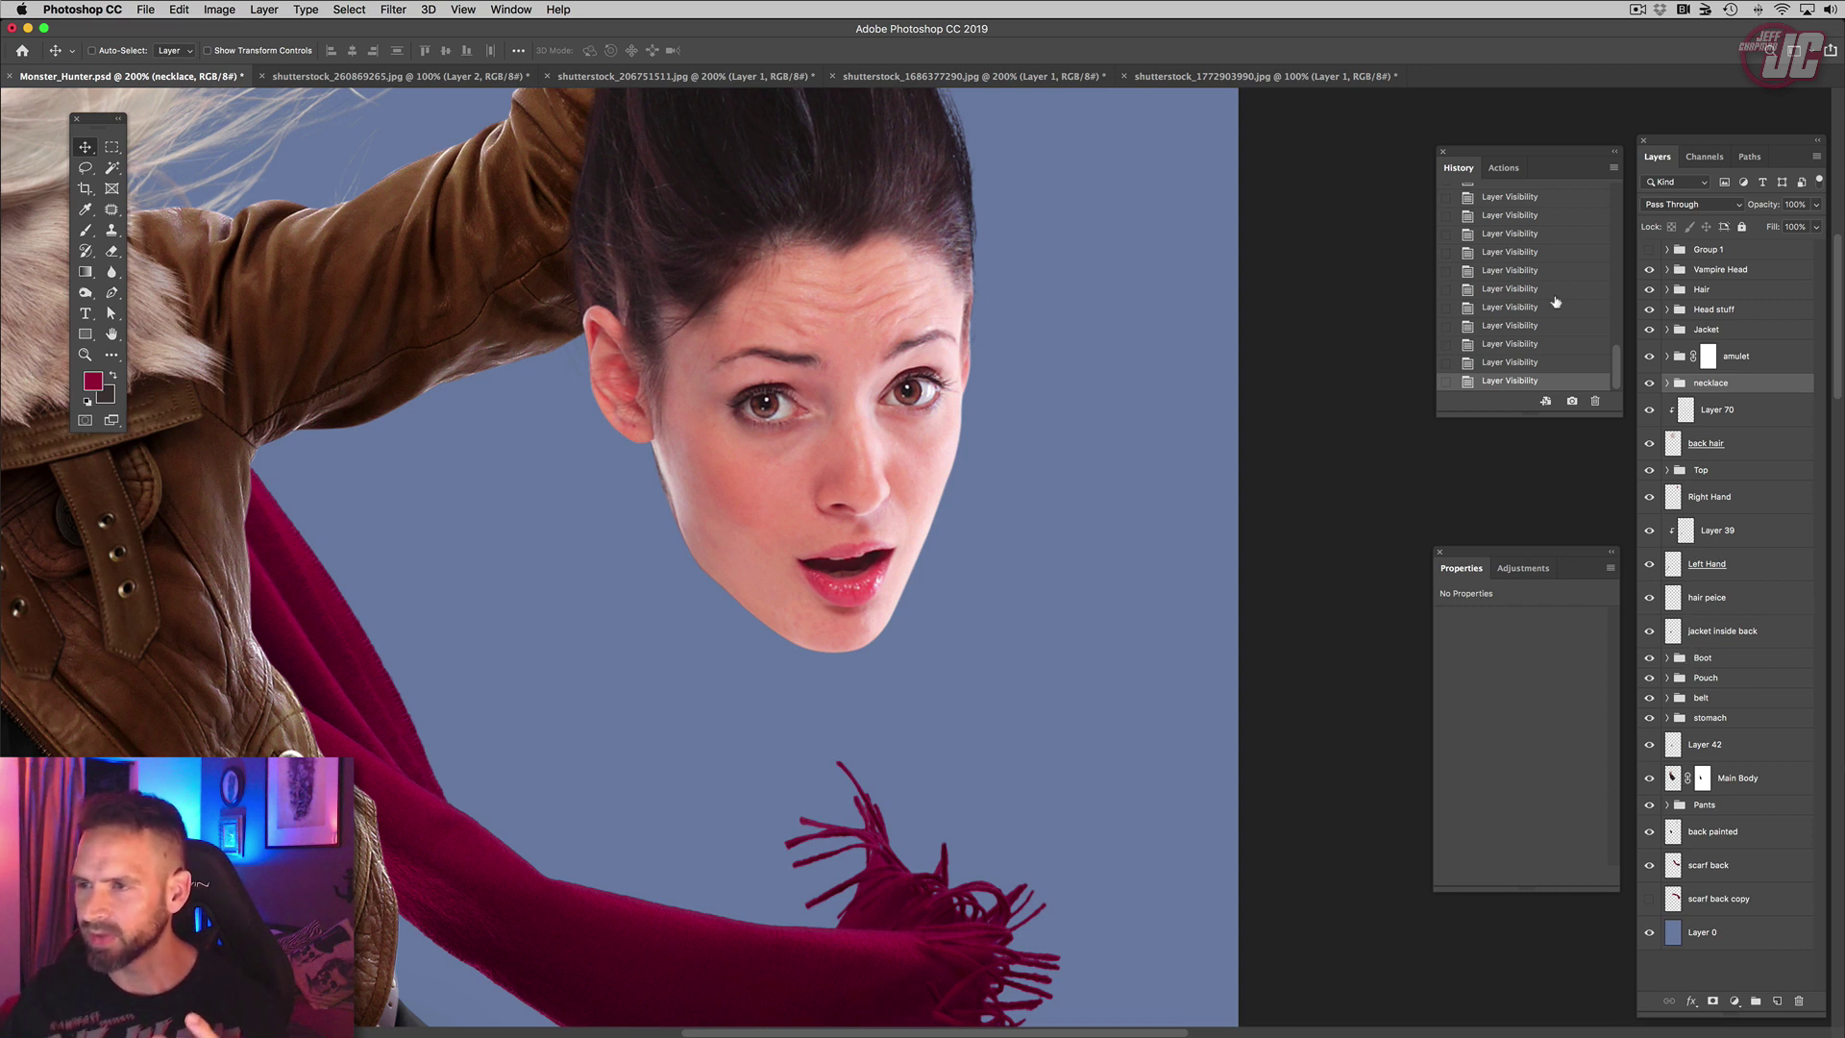
left_click(1667, 270)
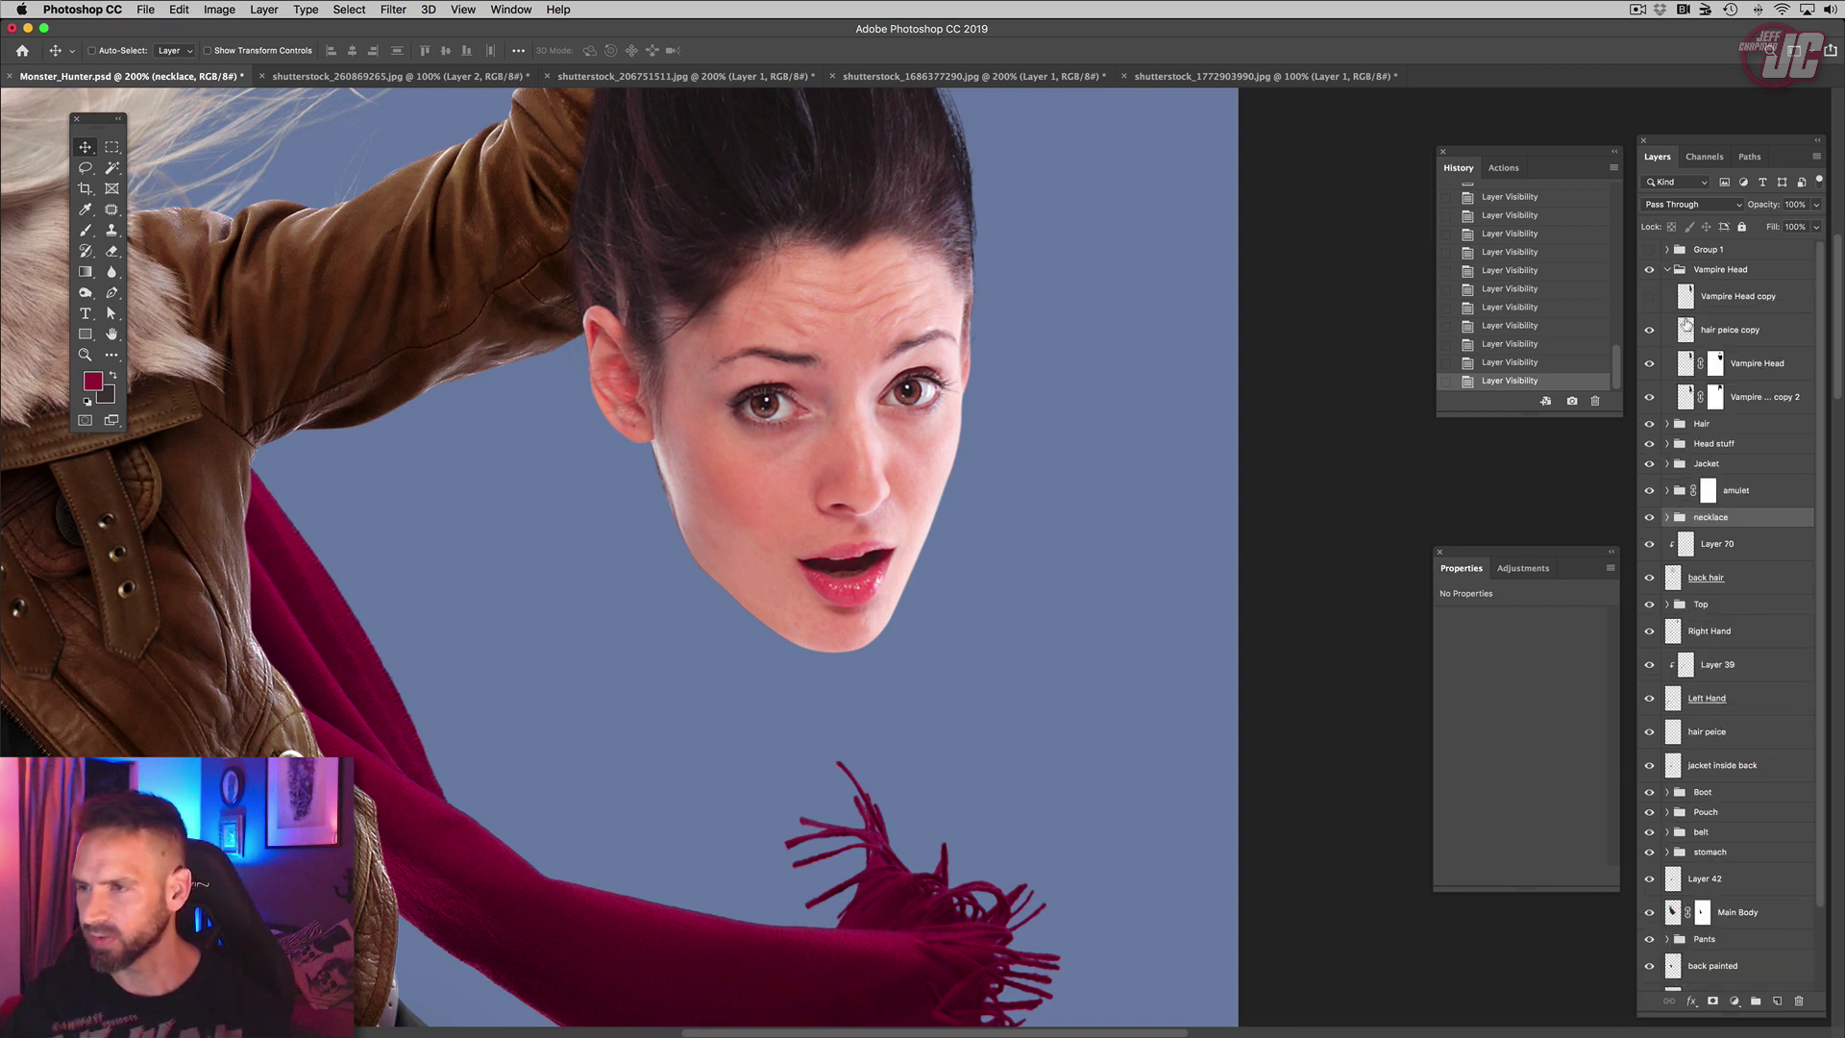
left_click(1774, 370)
left_click(1650, 366)
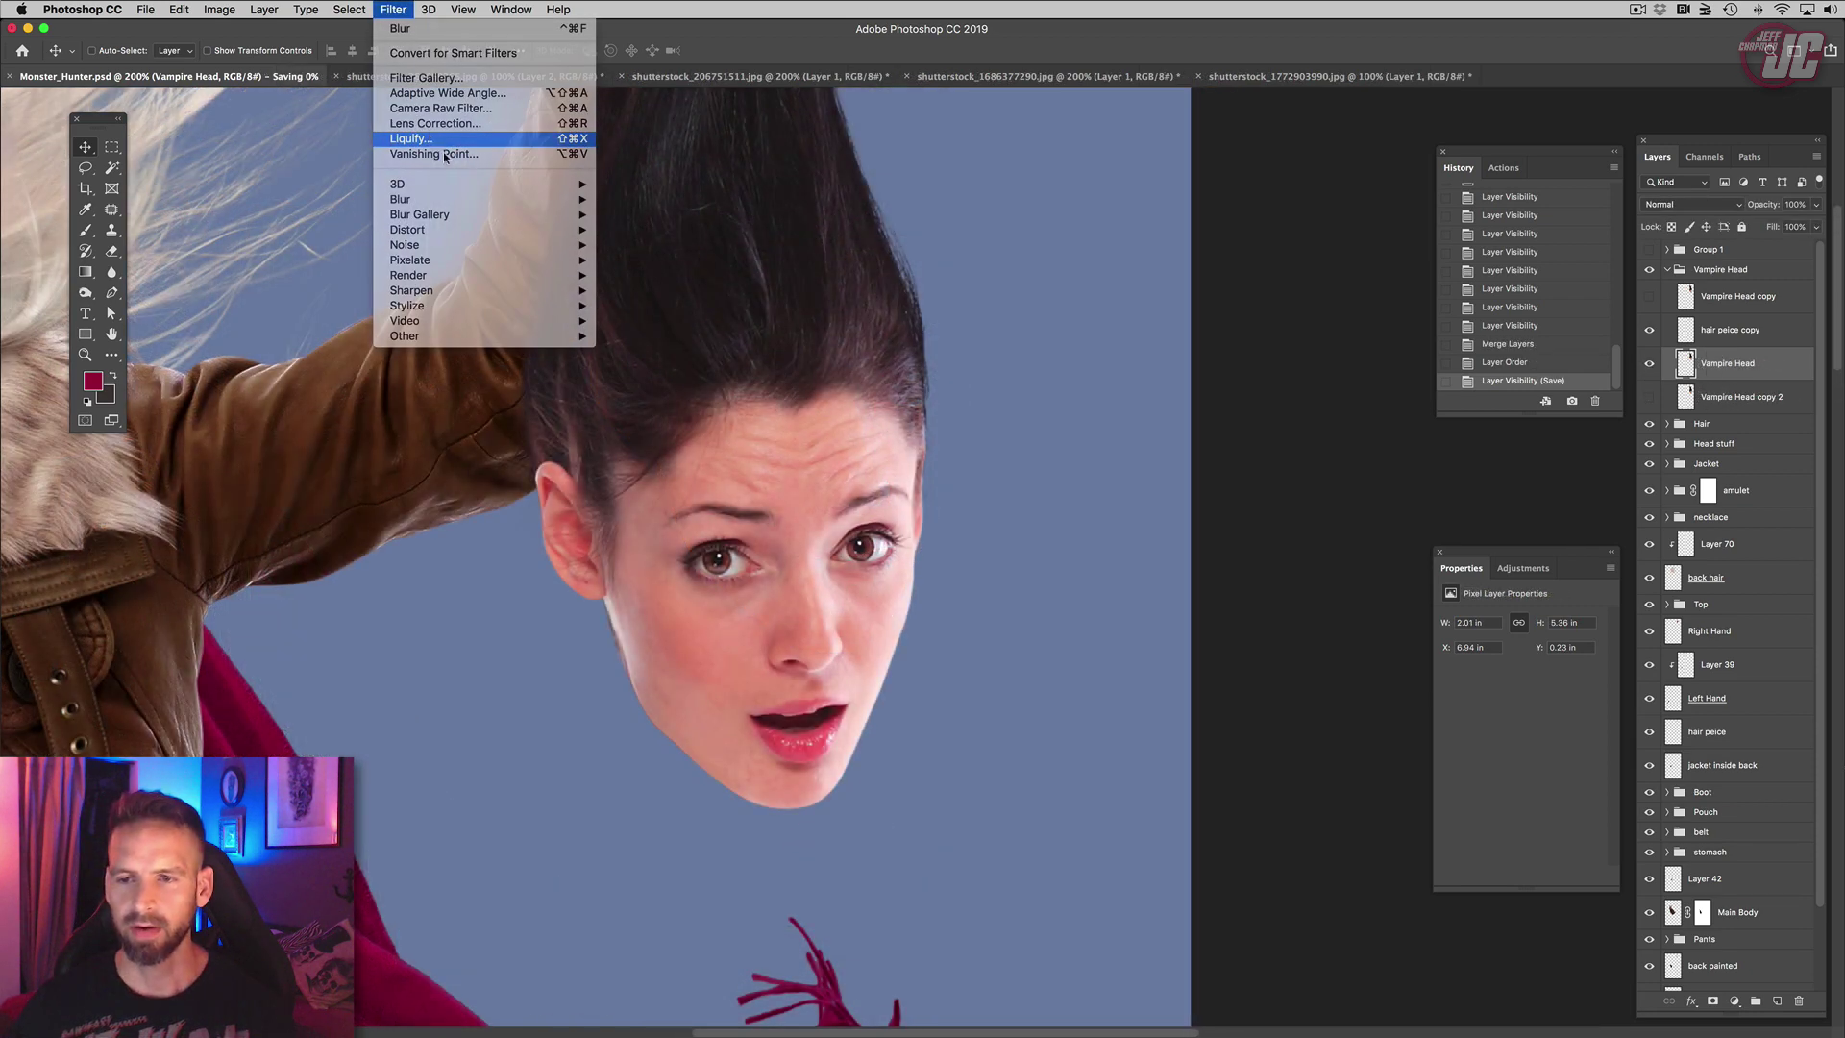
Step: Liquify the Vampire Head layer with the backdrop hidden, warping the eyebrows into an angrier shape with a size 77 brush
left_click(435, 135)
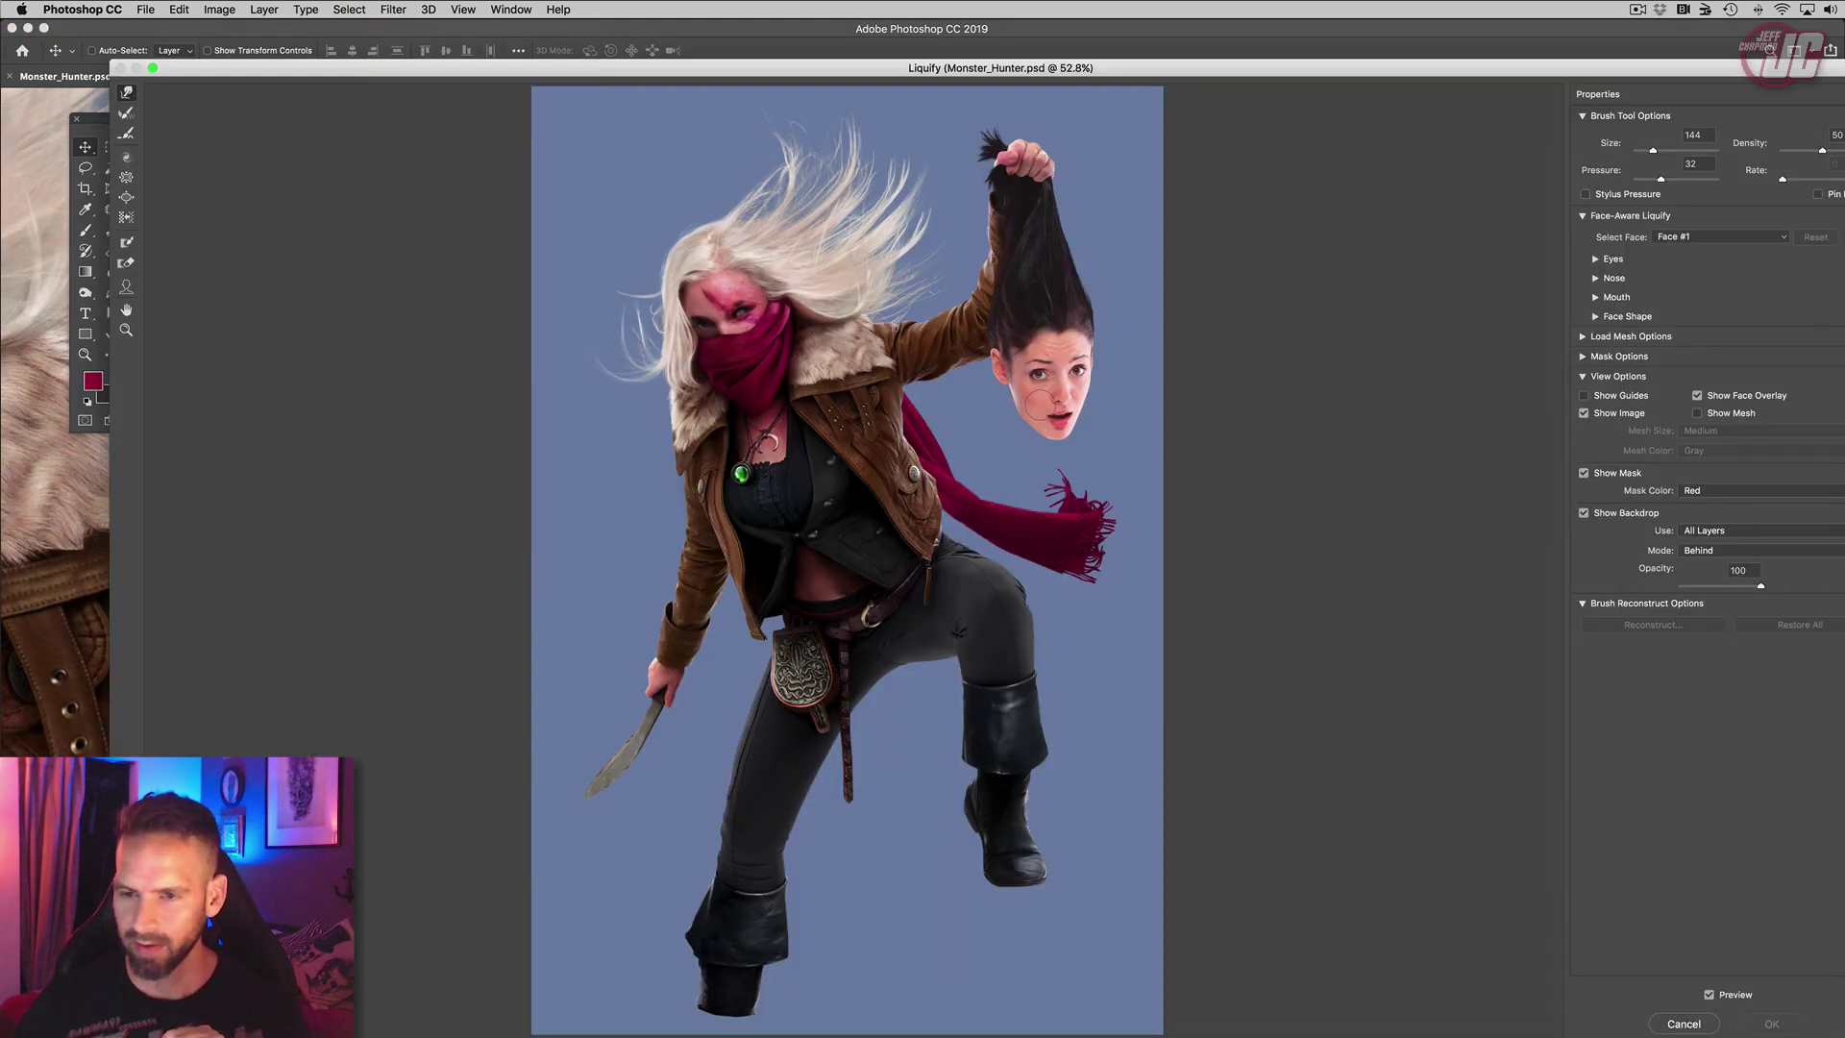
left_click(125, 330)
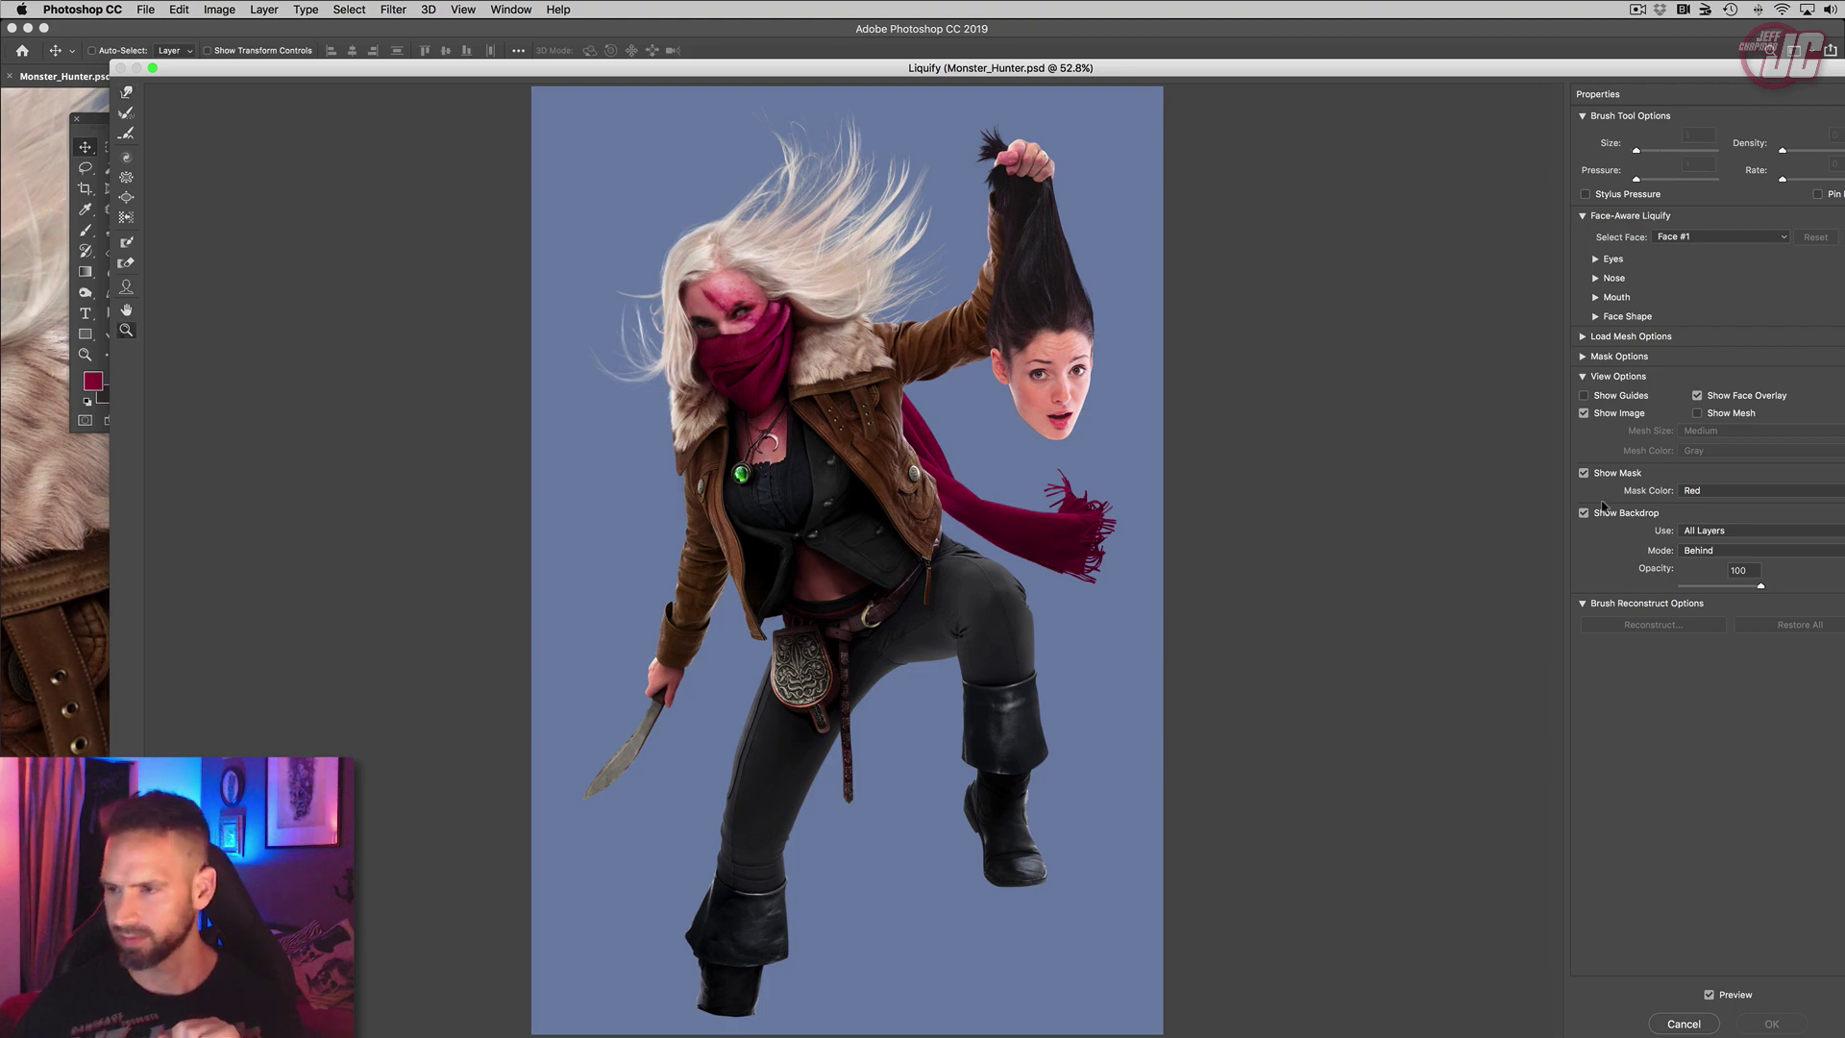
left_click(1584, 514)
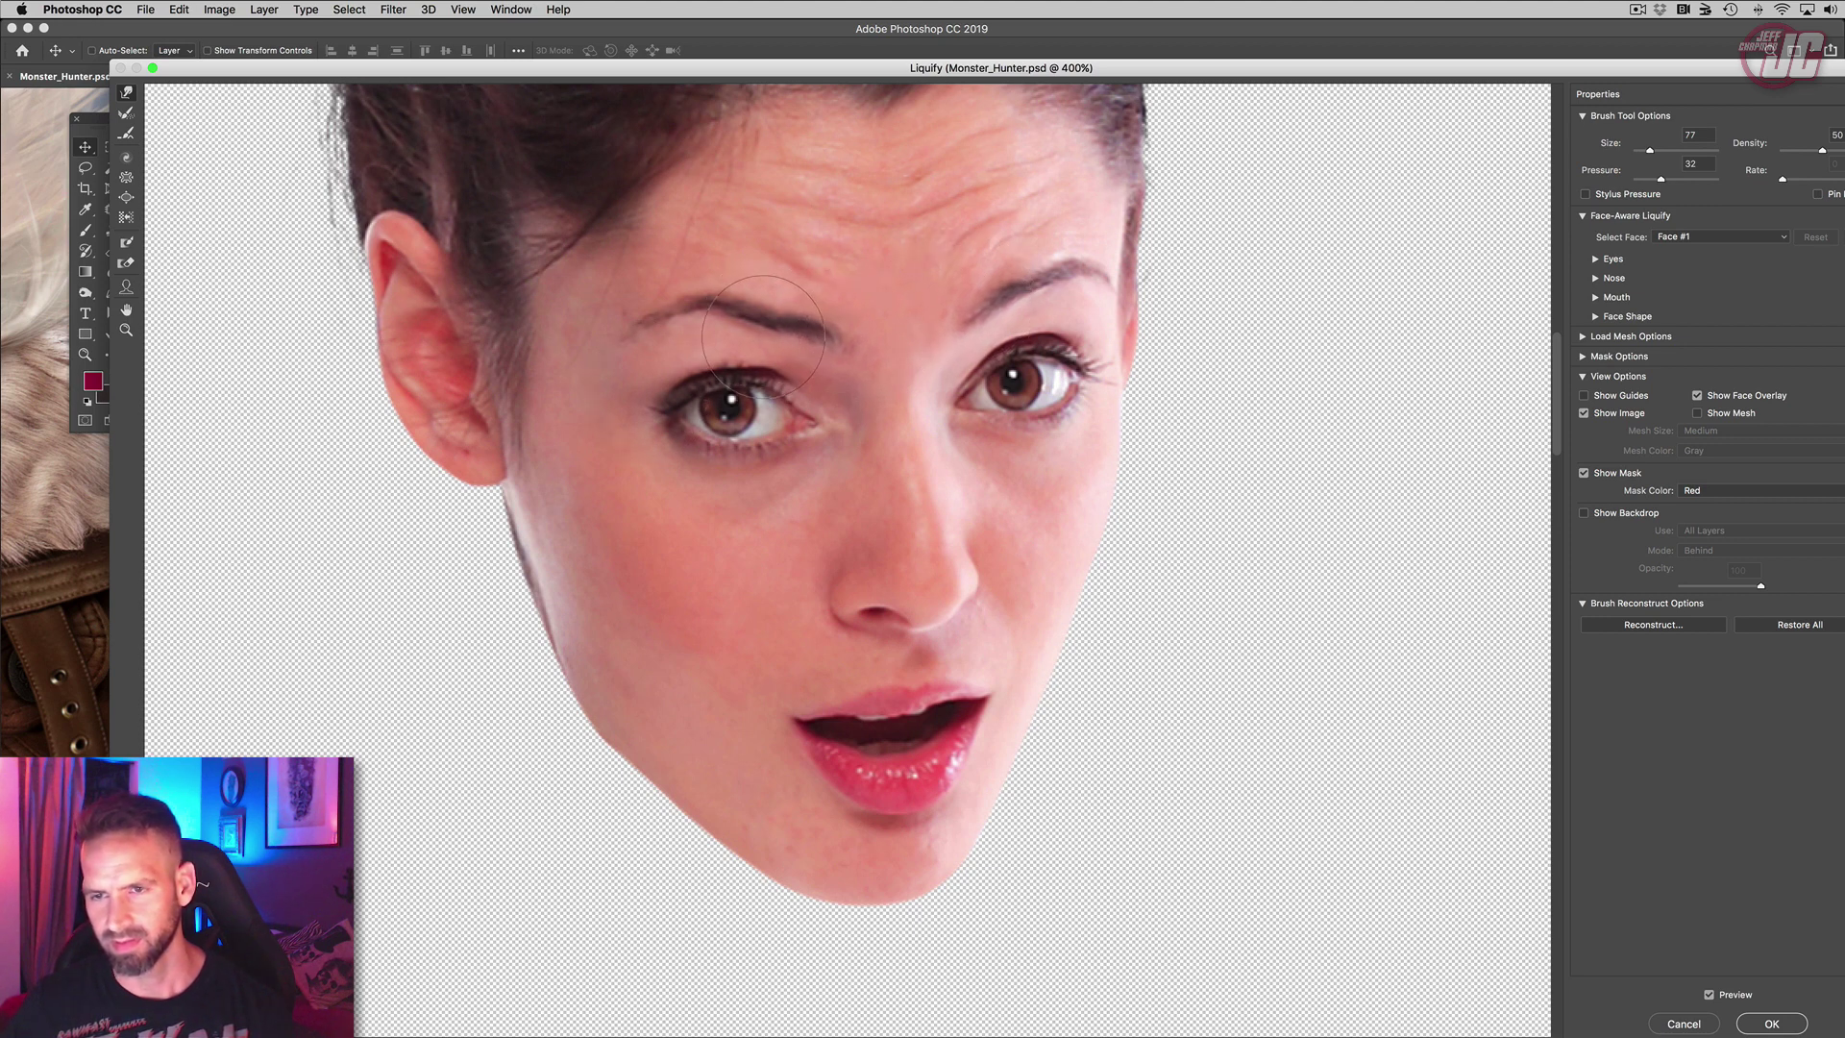
left_click_drag(858, 590, 885, 342)
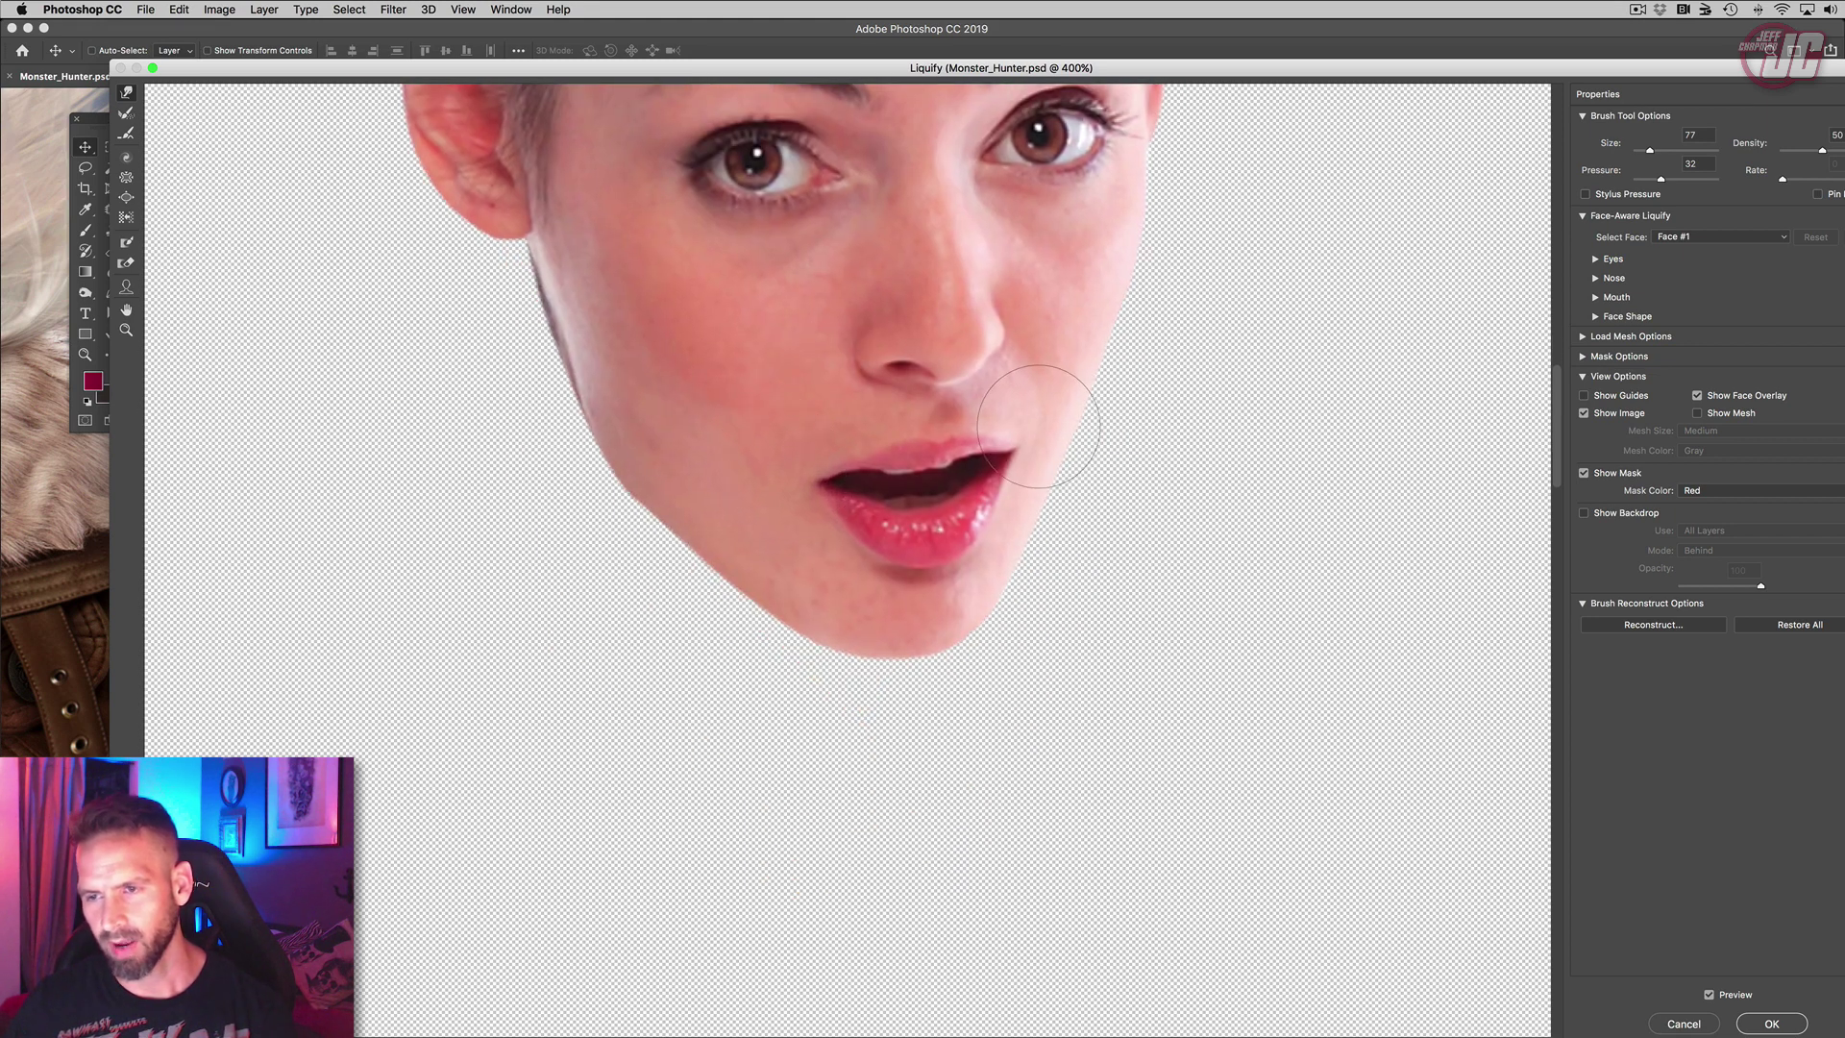
left_click_drag(843, 564, 869, 726)
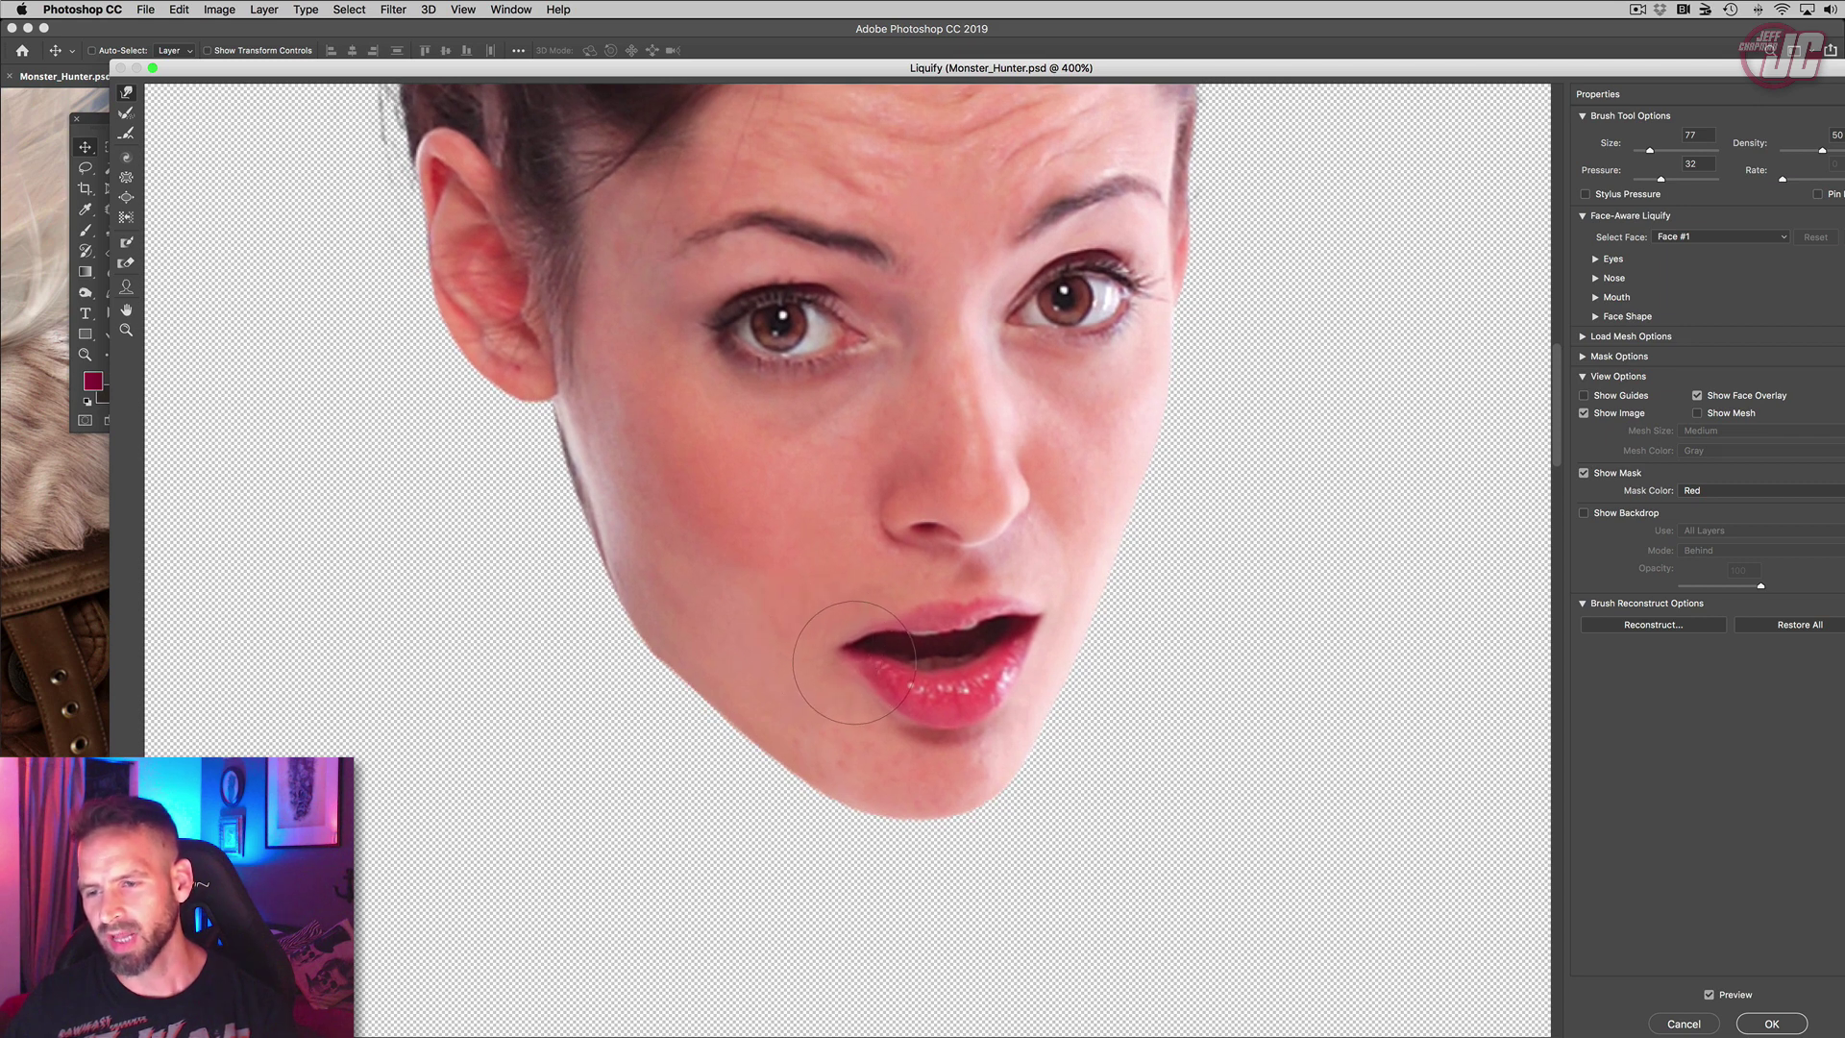
left_click_drag(990, 519, 971, 624)
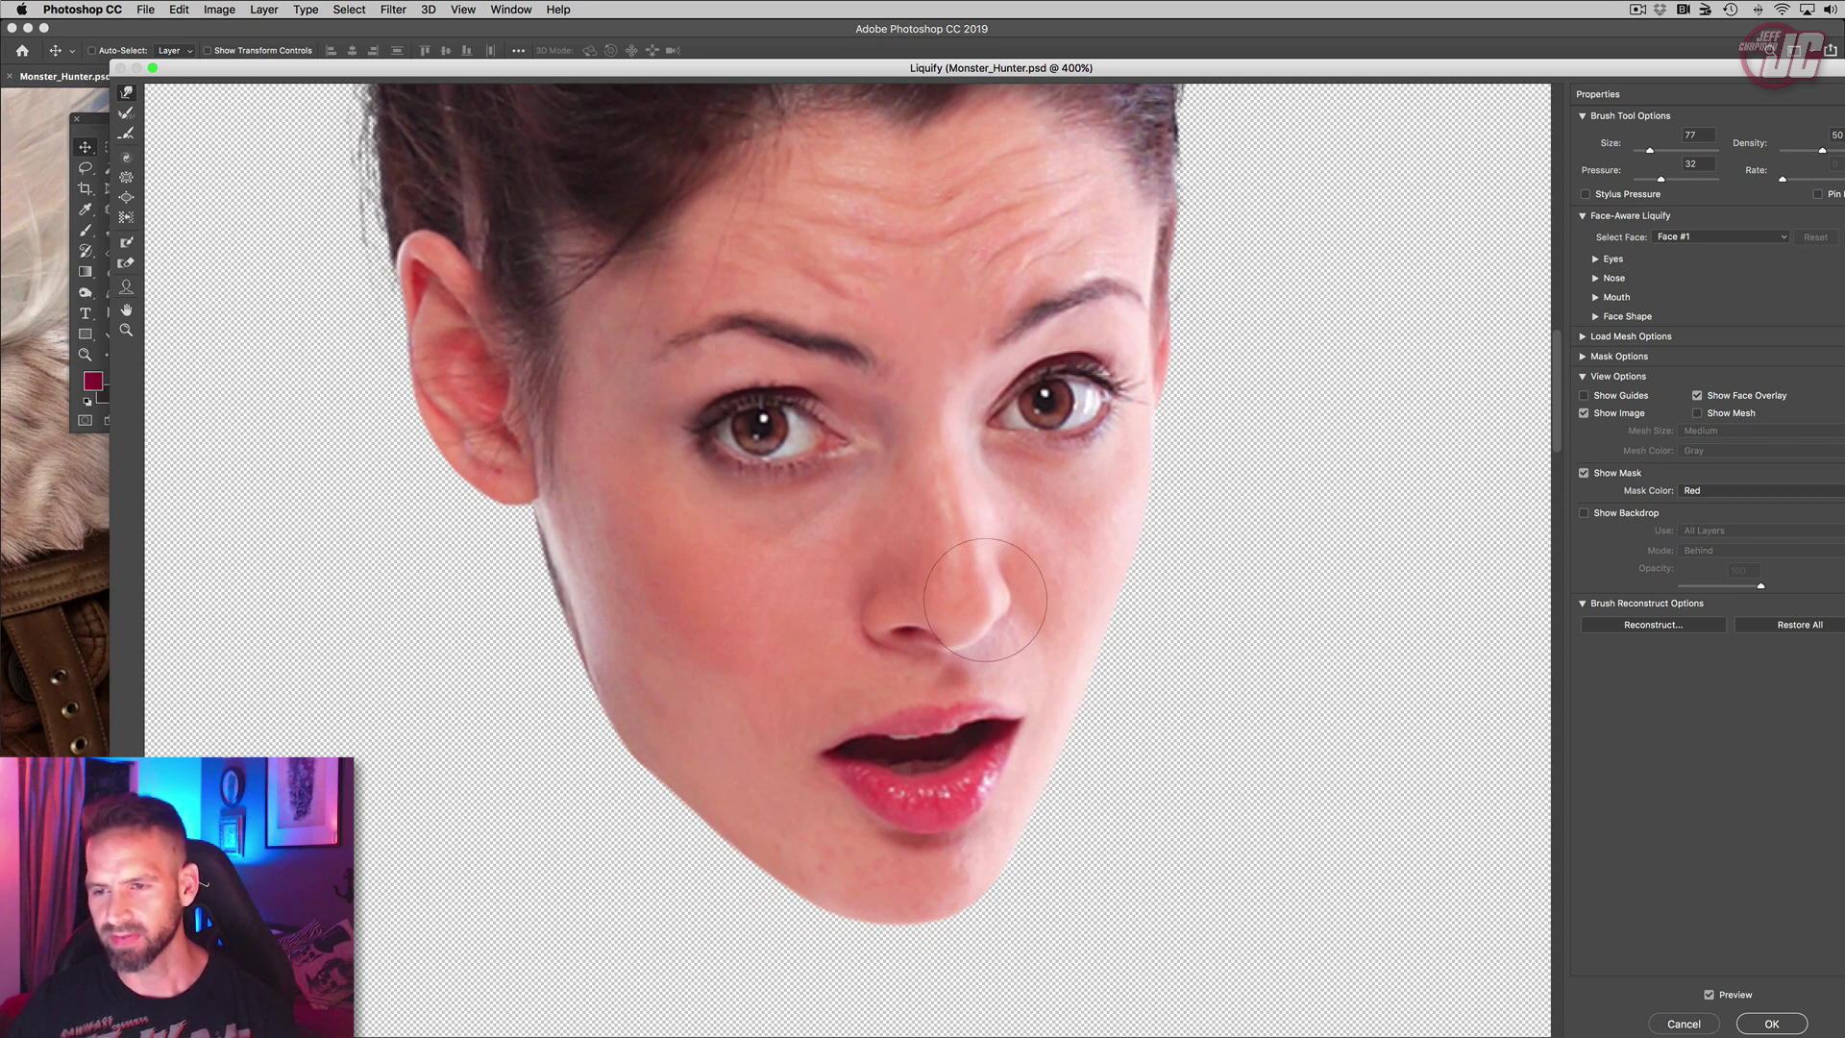
scroll(839, 342, "up", 3)
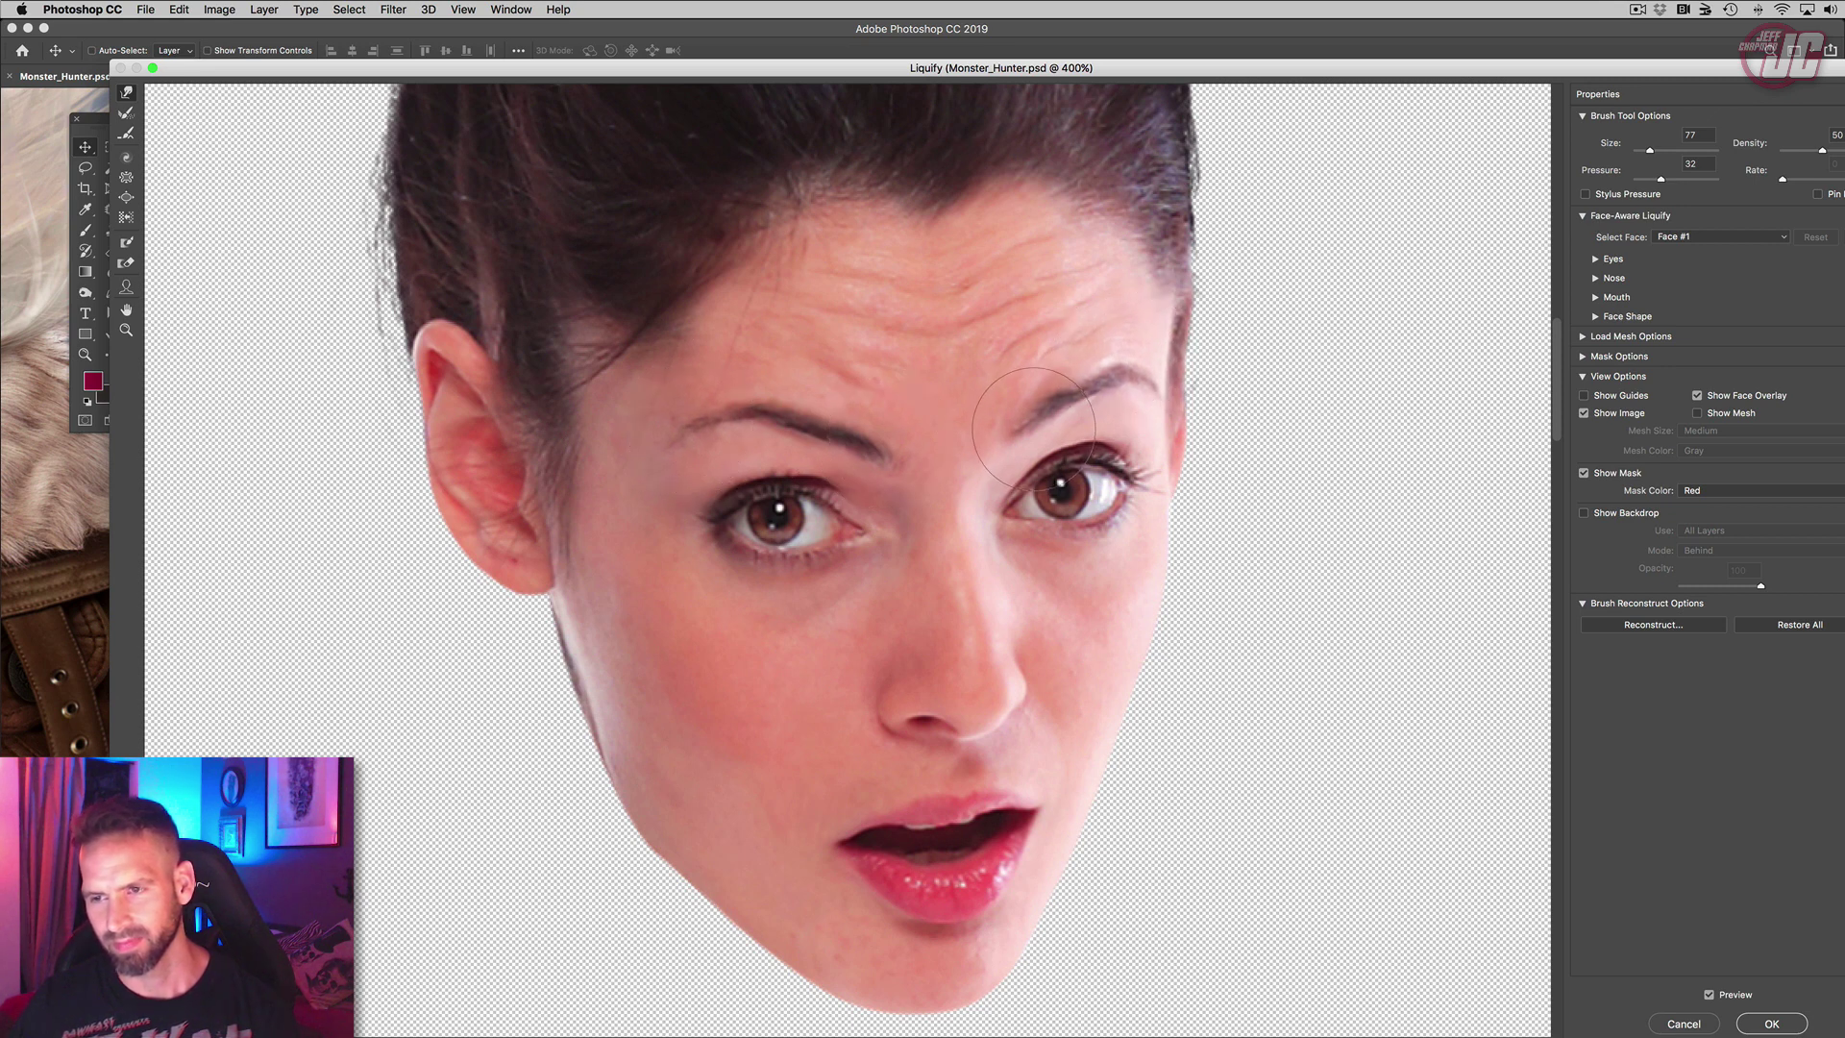
scroll(1416, 548, "down", 1)
key("Return")
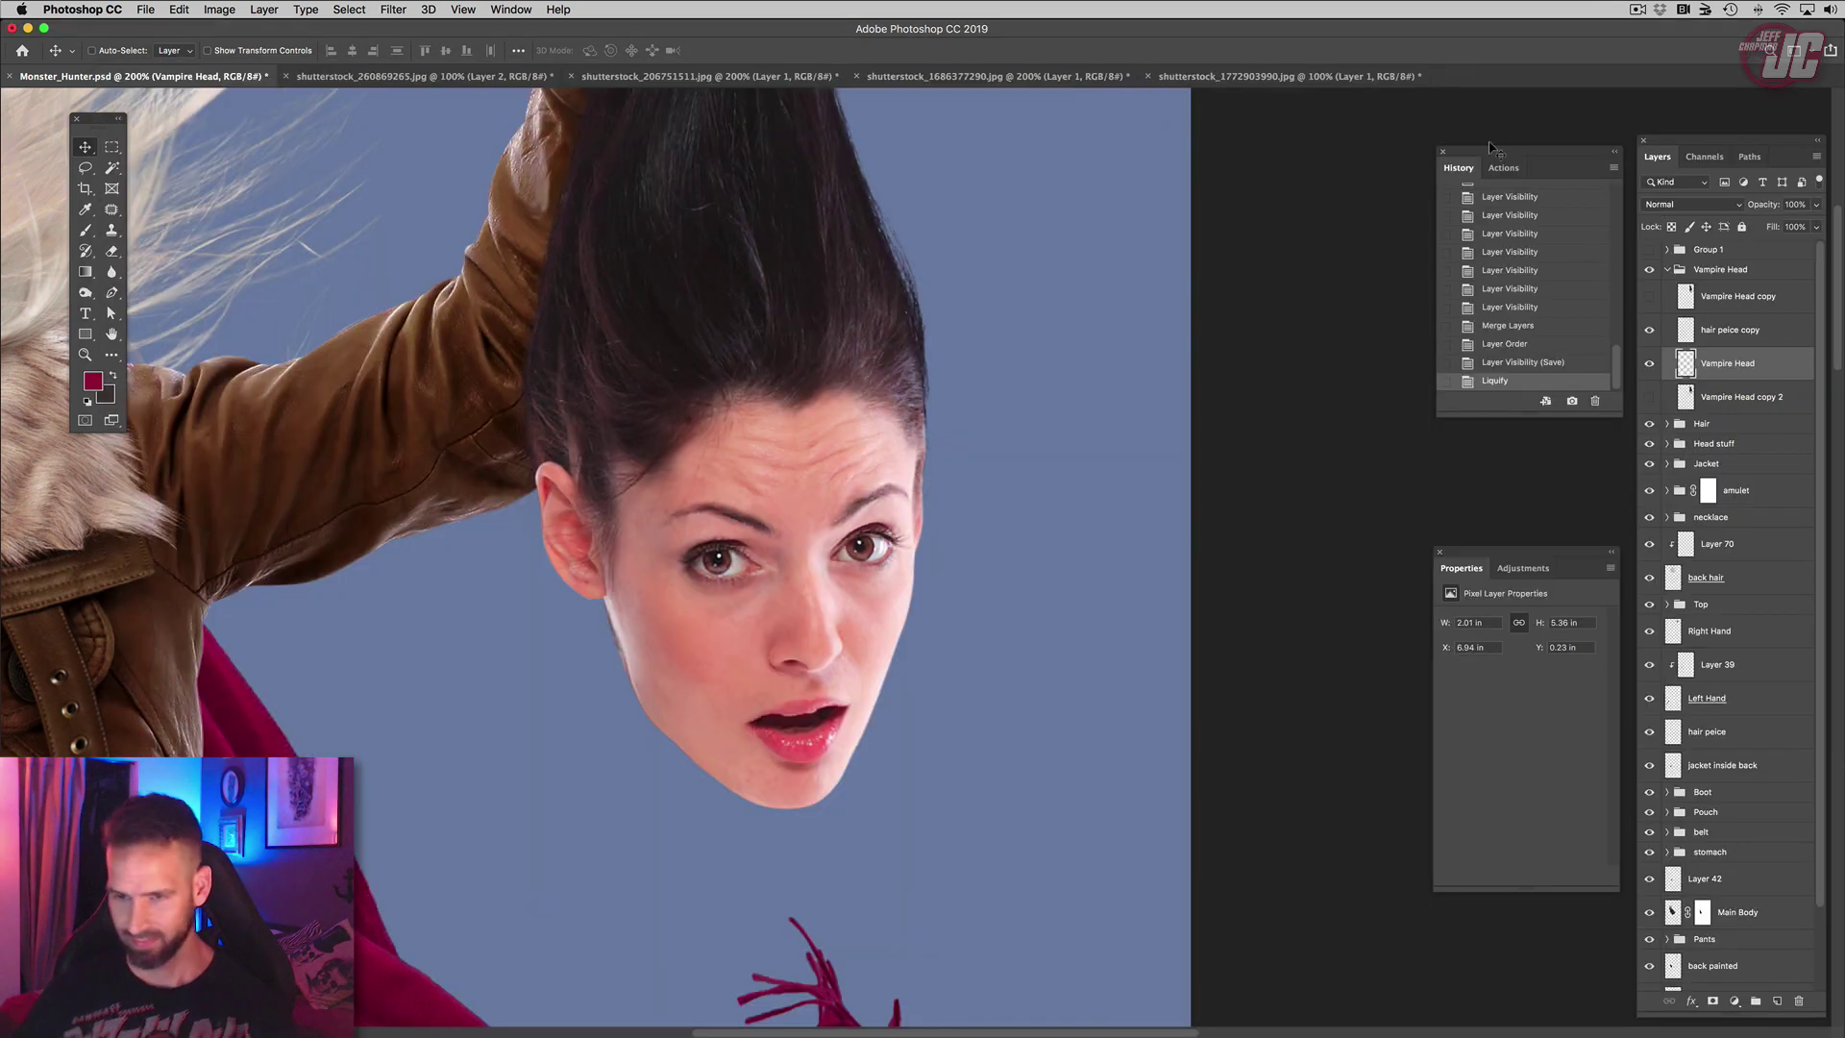
Step: Trace a closed Pen path around the visible eyeball of the eye nearer the ear, following both lids
left_click(86, 354)
left_click(743, 570)
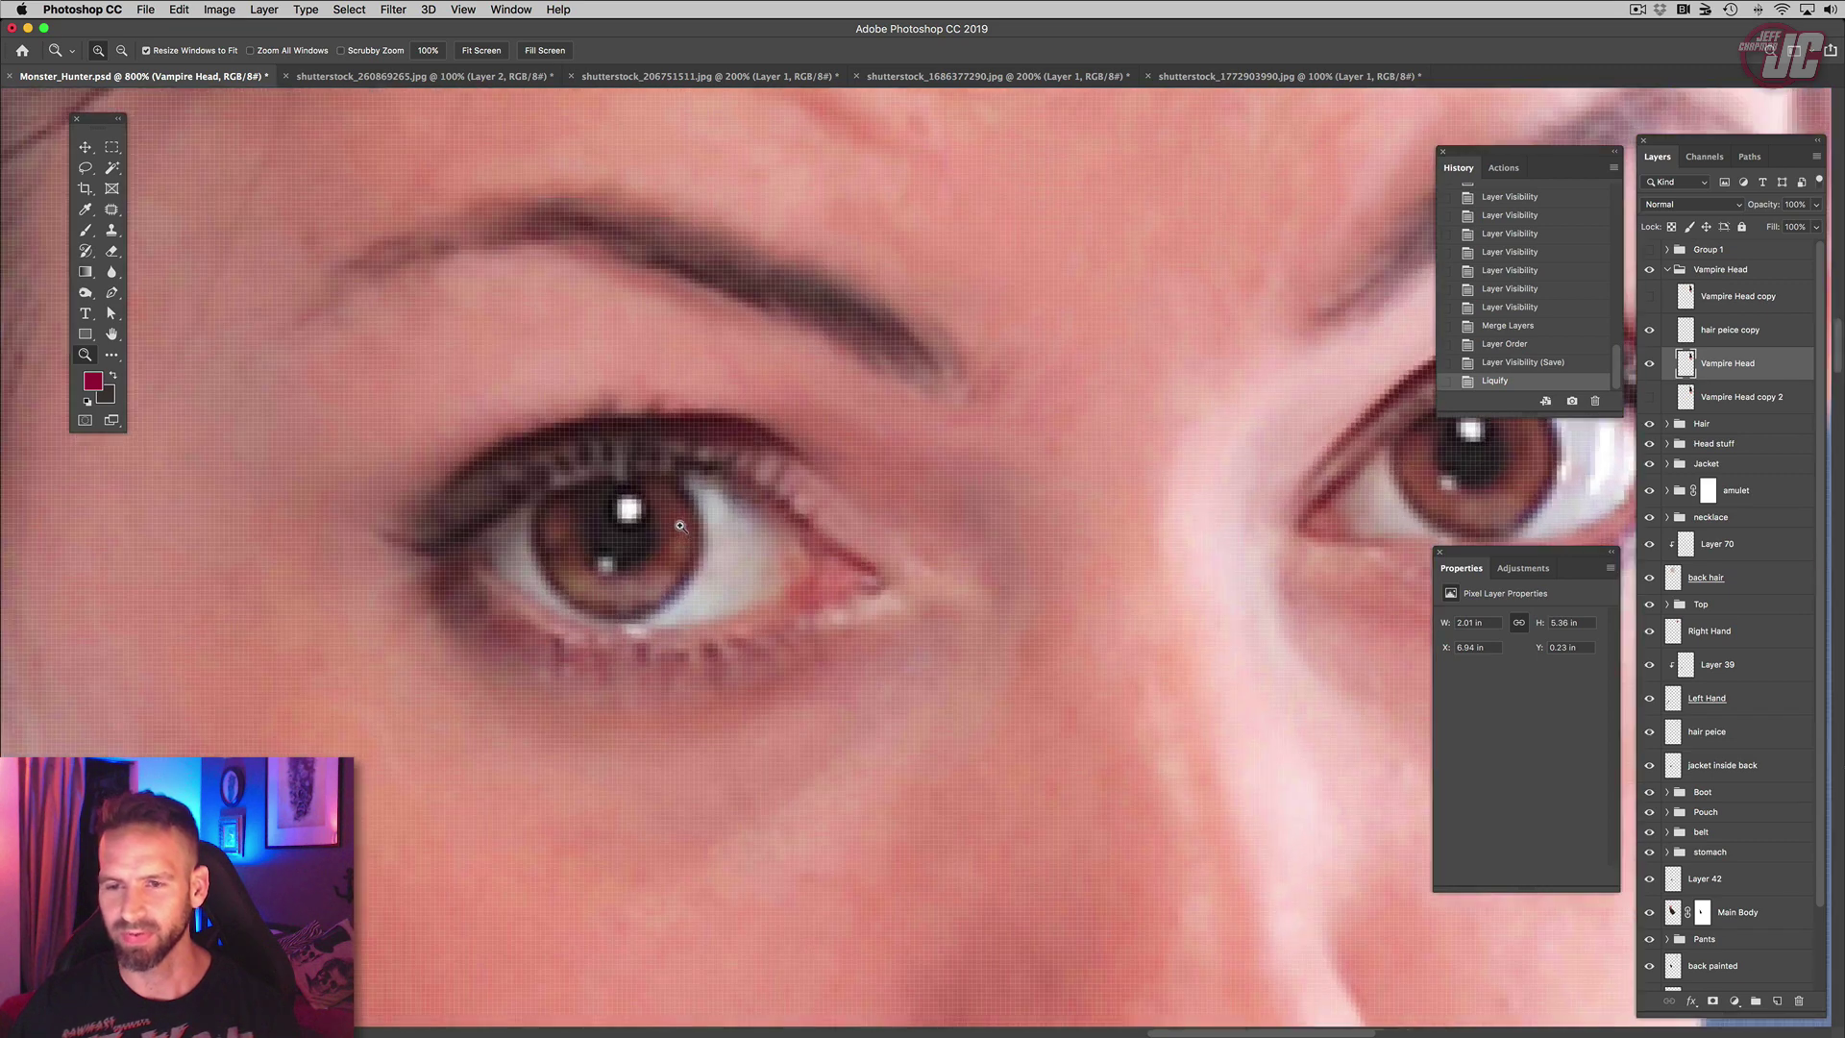
left_click(694, 530)
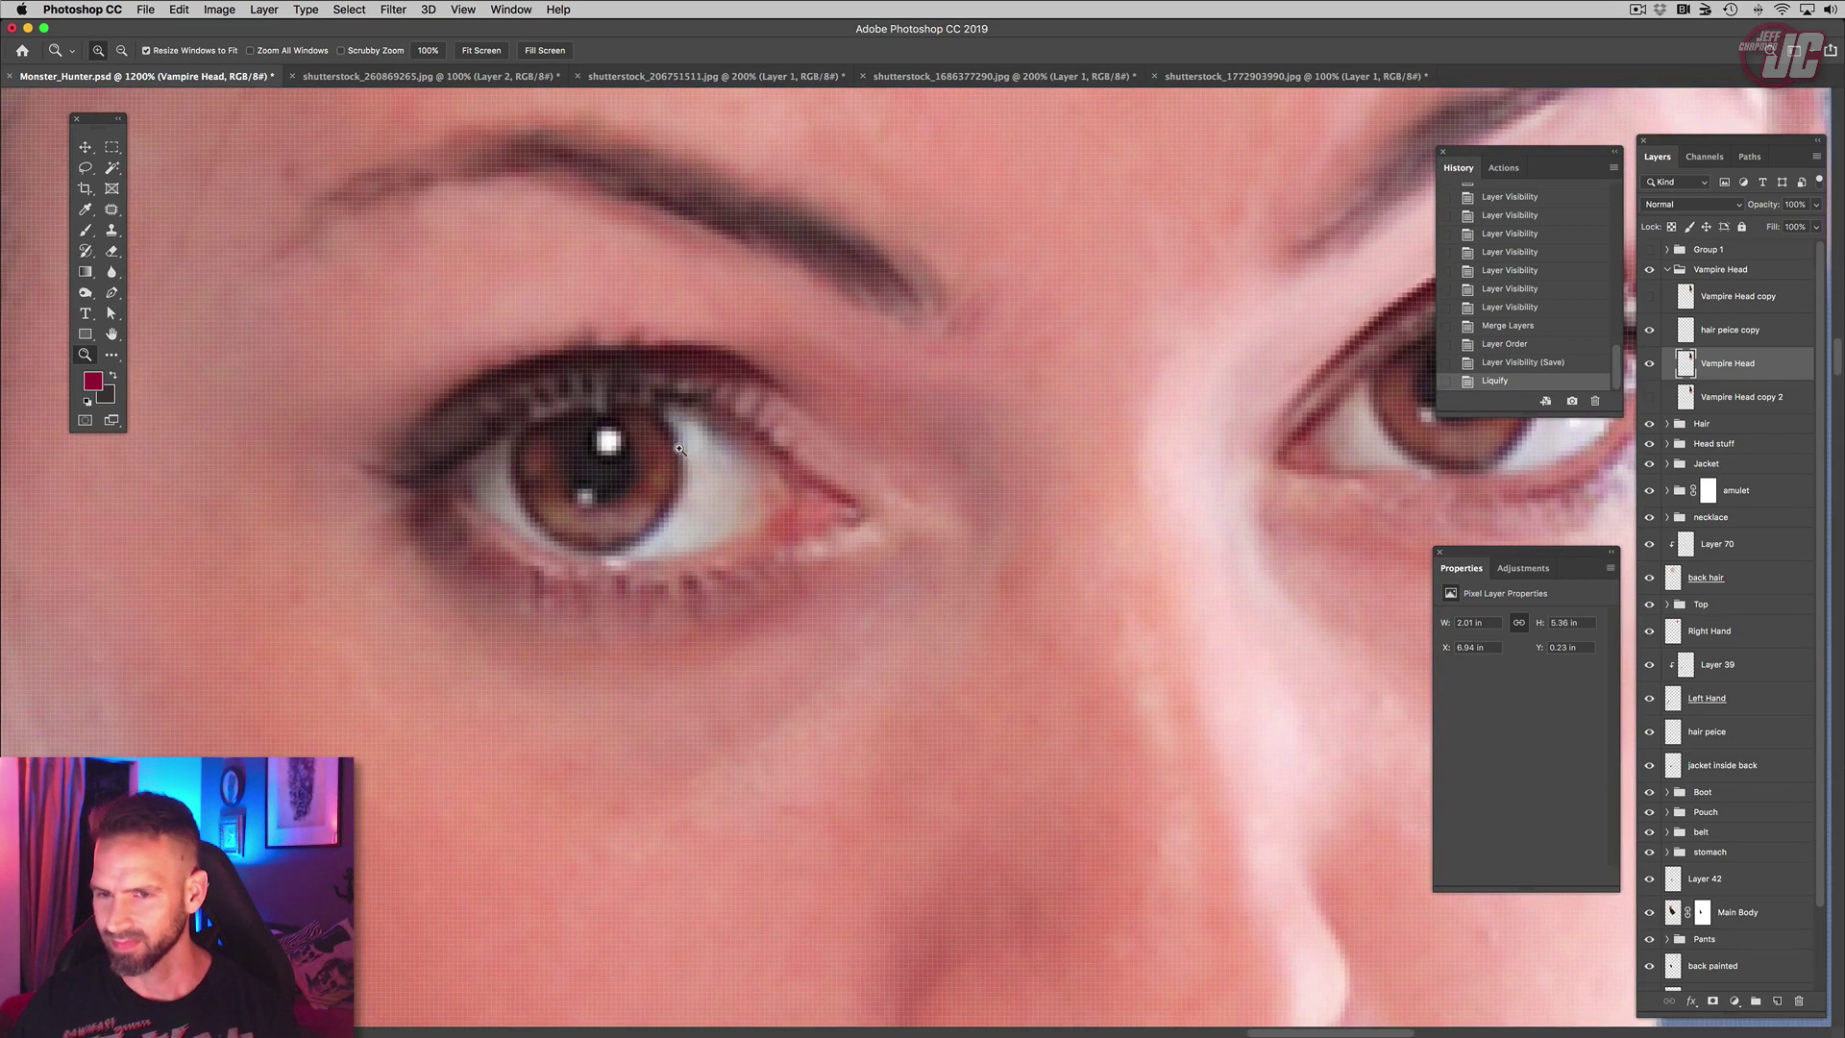
left_click(119, 297)
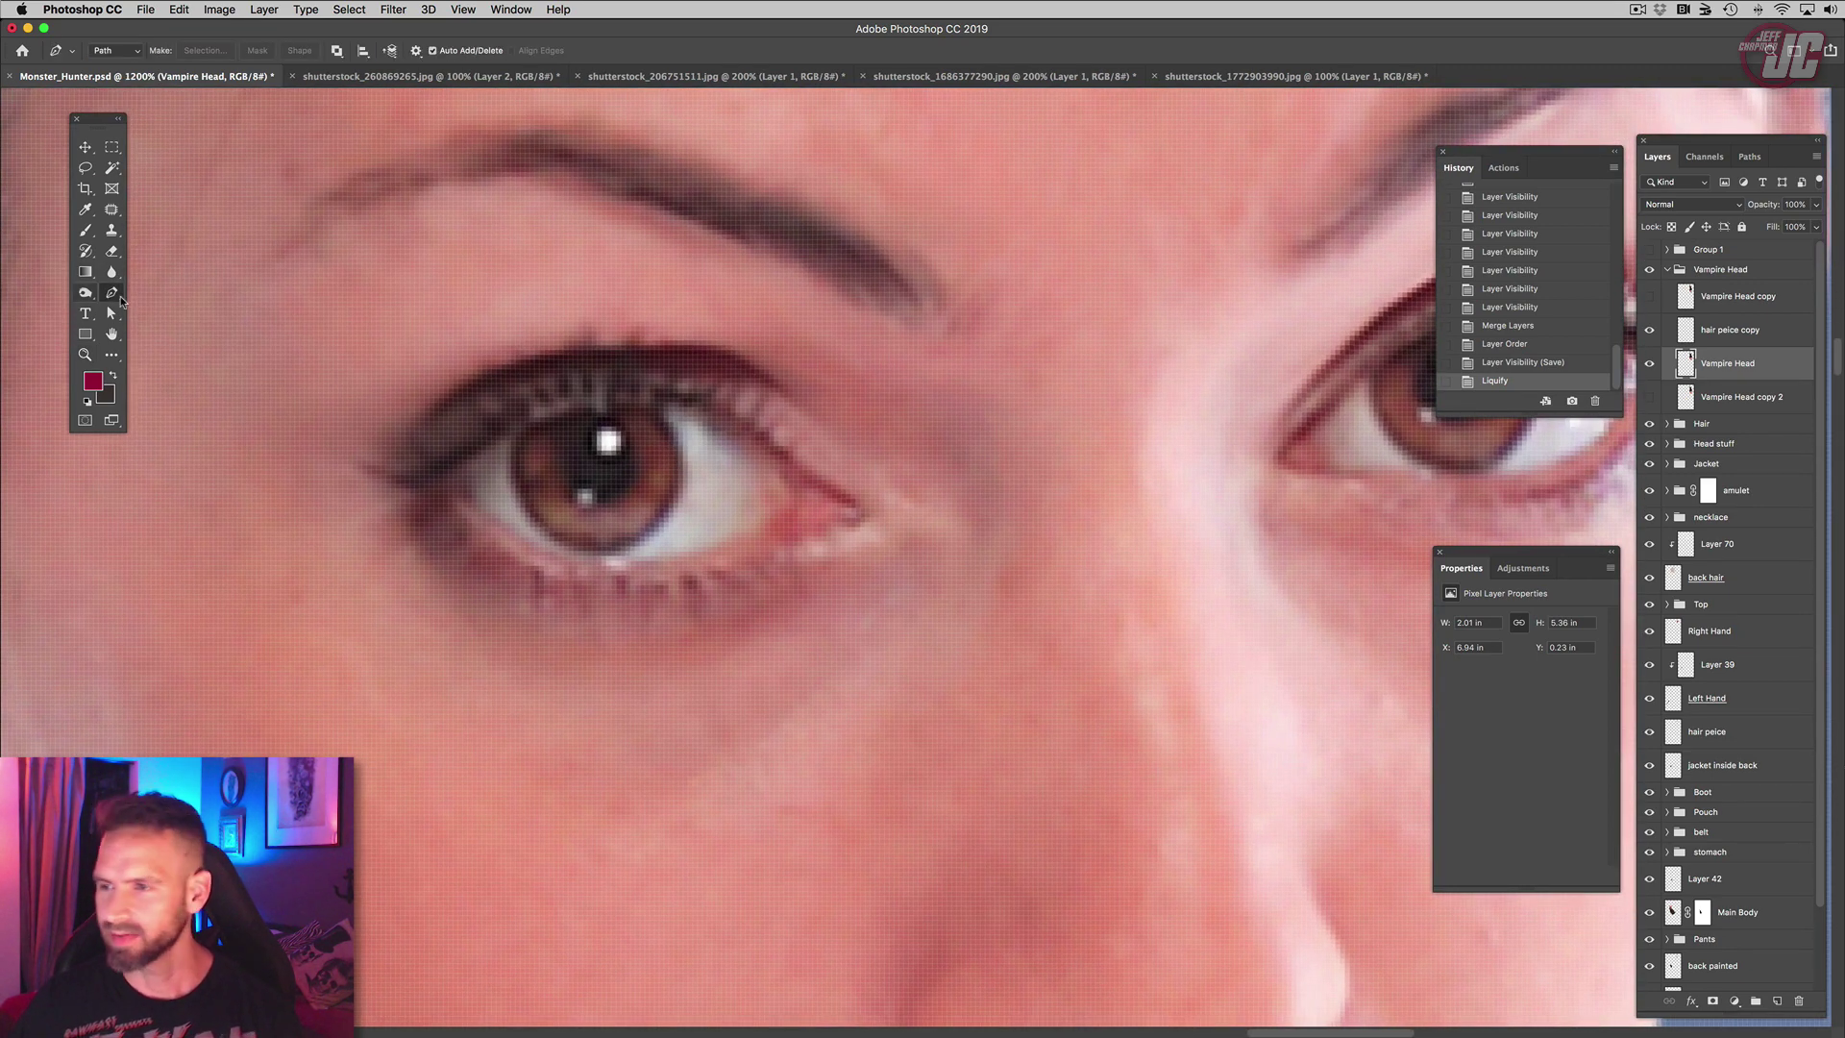
left_click(450, 477)
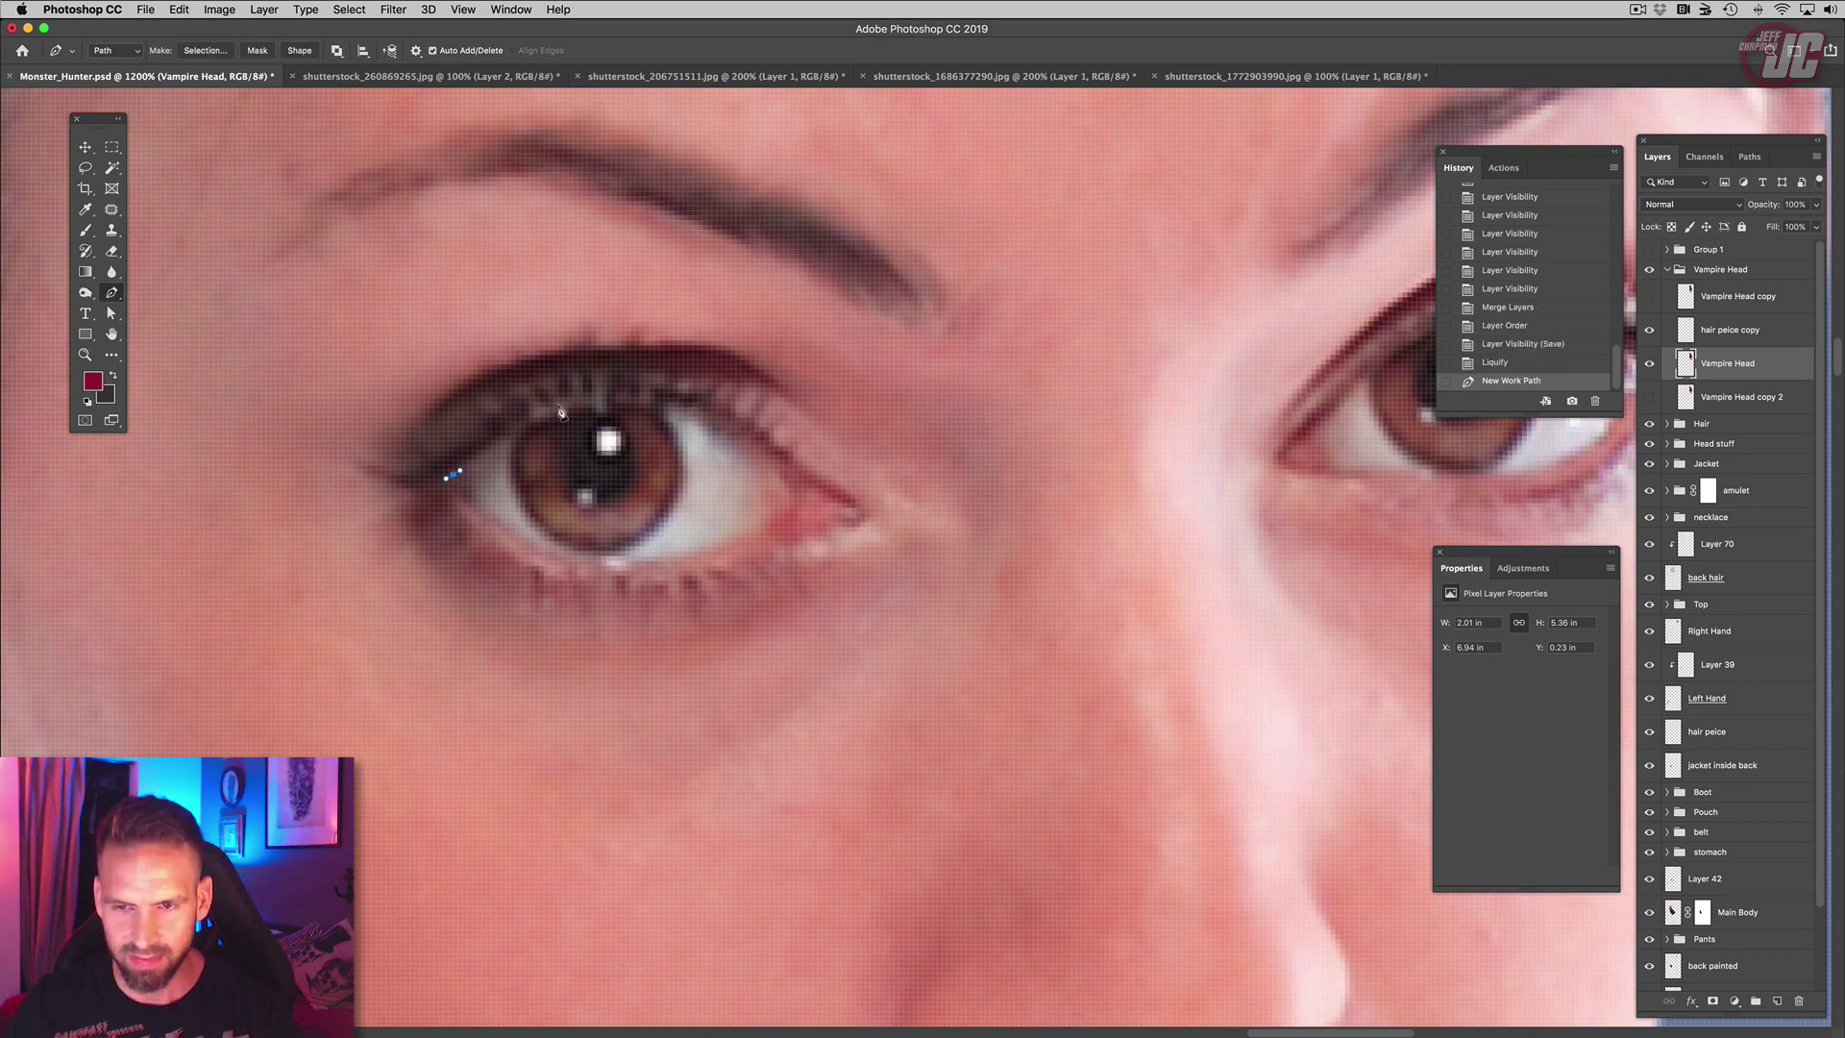
left_click_drag(606, 405, 602, 403)
left_click(664, 397)
left_click(708, 411)
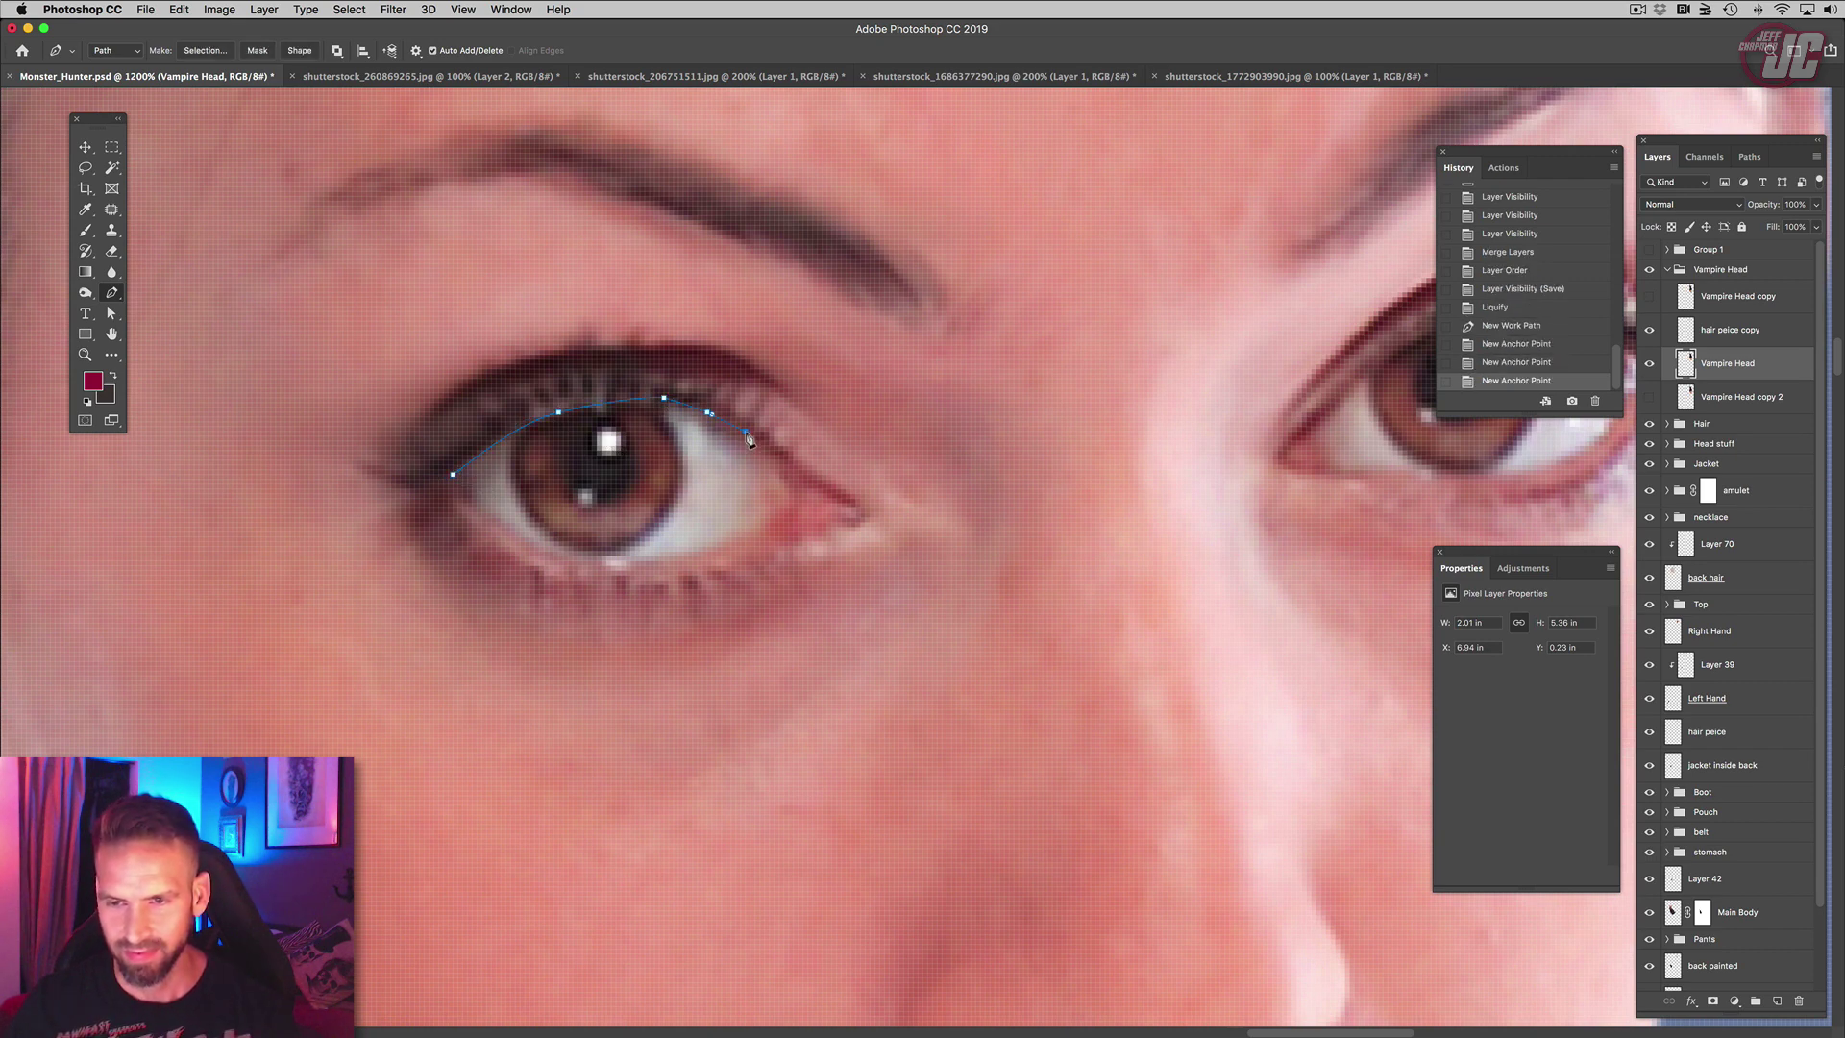
left_click(747, 434)
left_click(777, 461)
left_click_drag(790, 507, 790, 506)
left_click(746, 536)
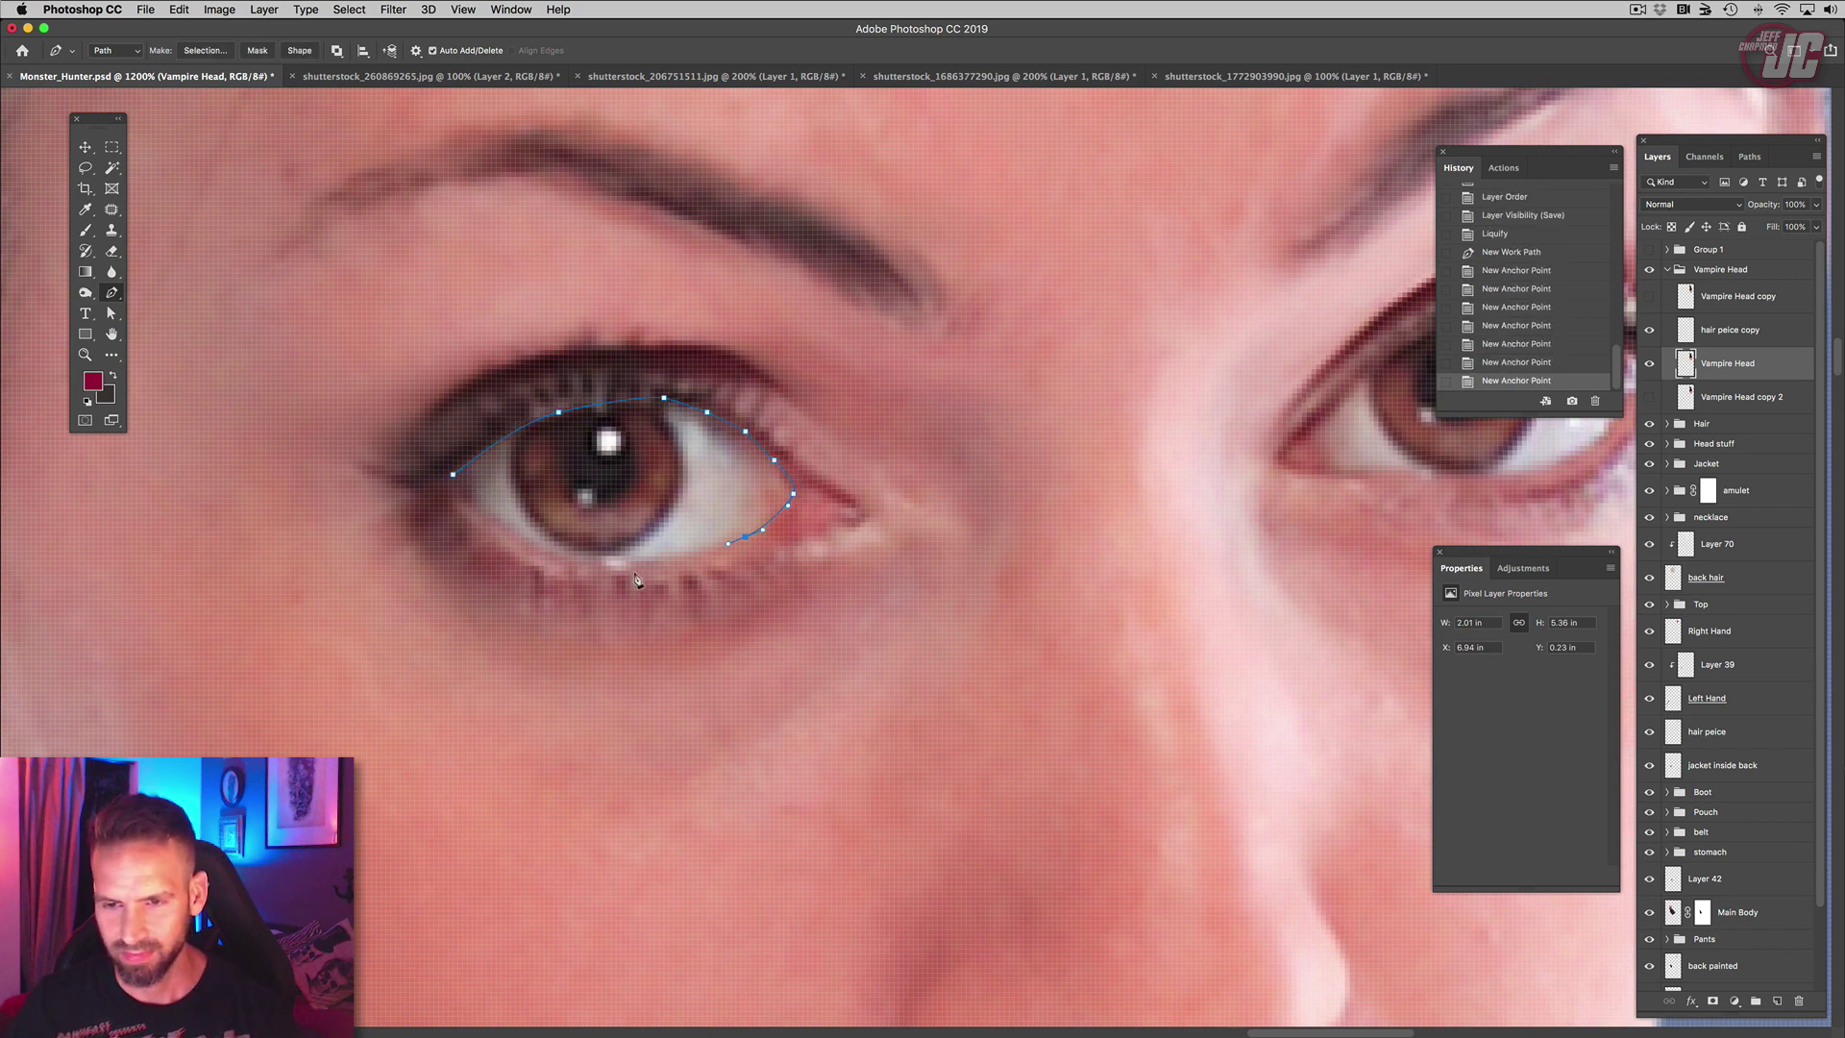
left_click(626, 565)
left_click(530, 551)
left_click(485, 514)
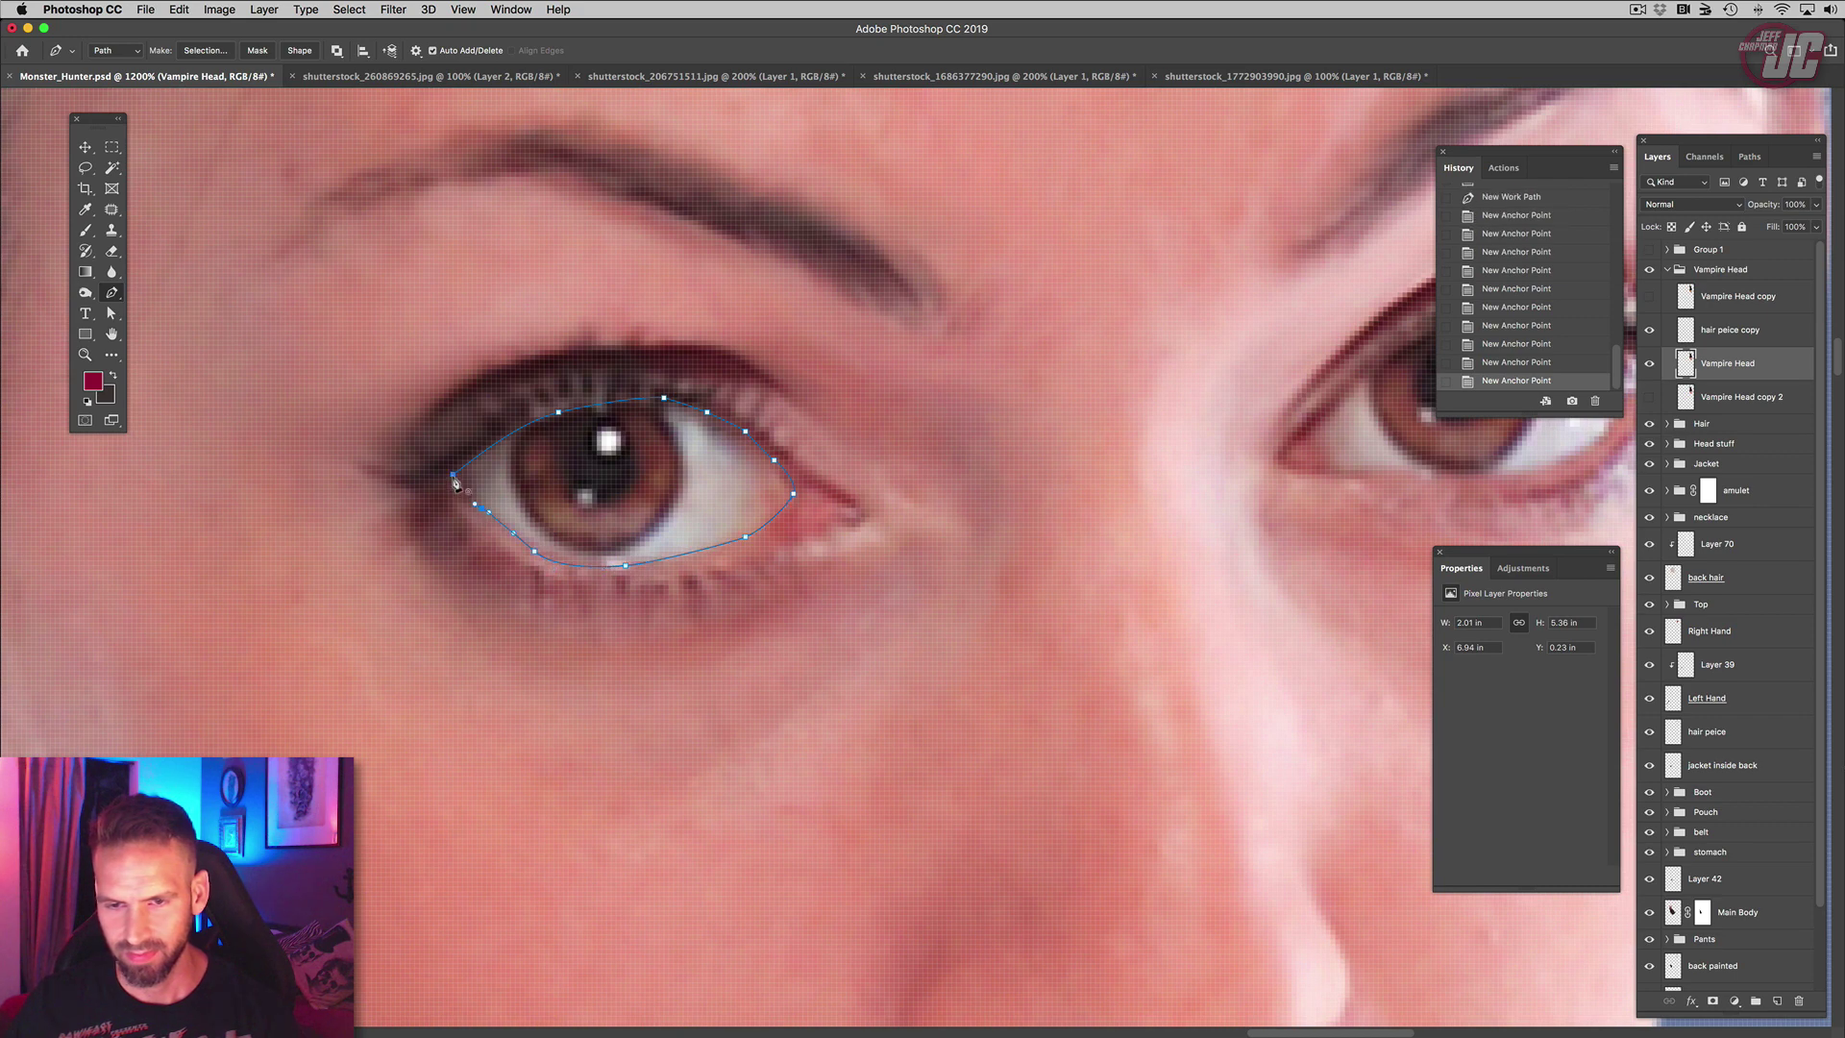
left_click(453, 474)
Step: Trace a second closed Pen path around the visible eyeball of the other eye, within the same work path
left_click_drag(983, 435, 375, 528)
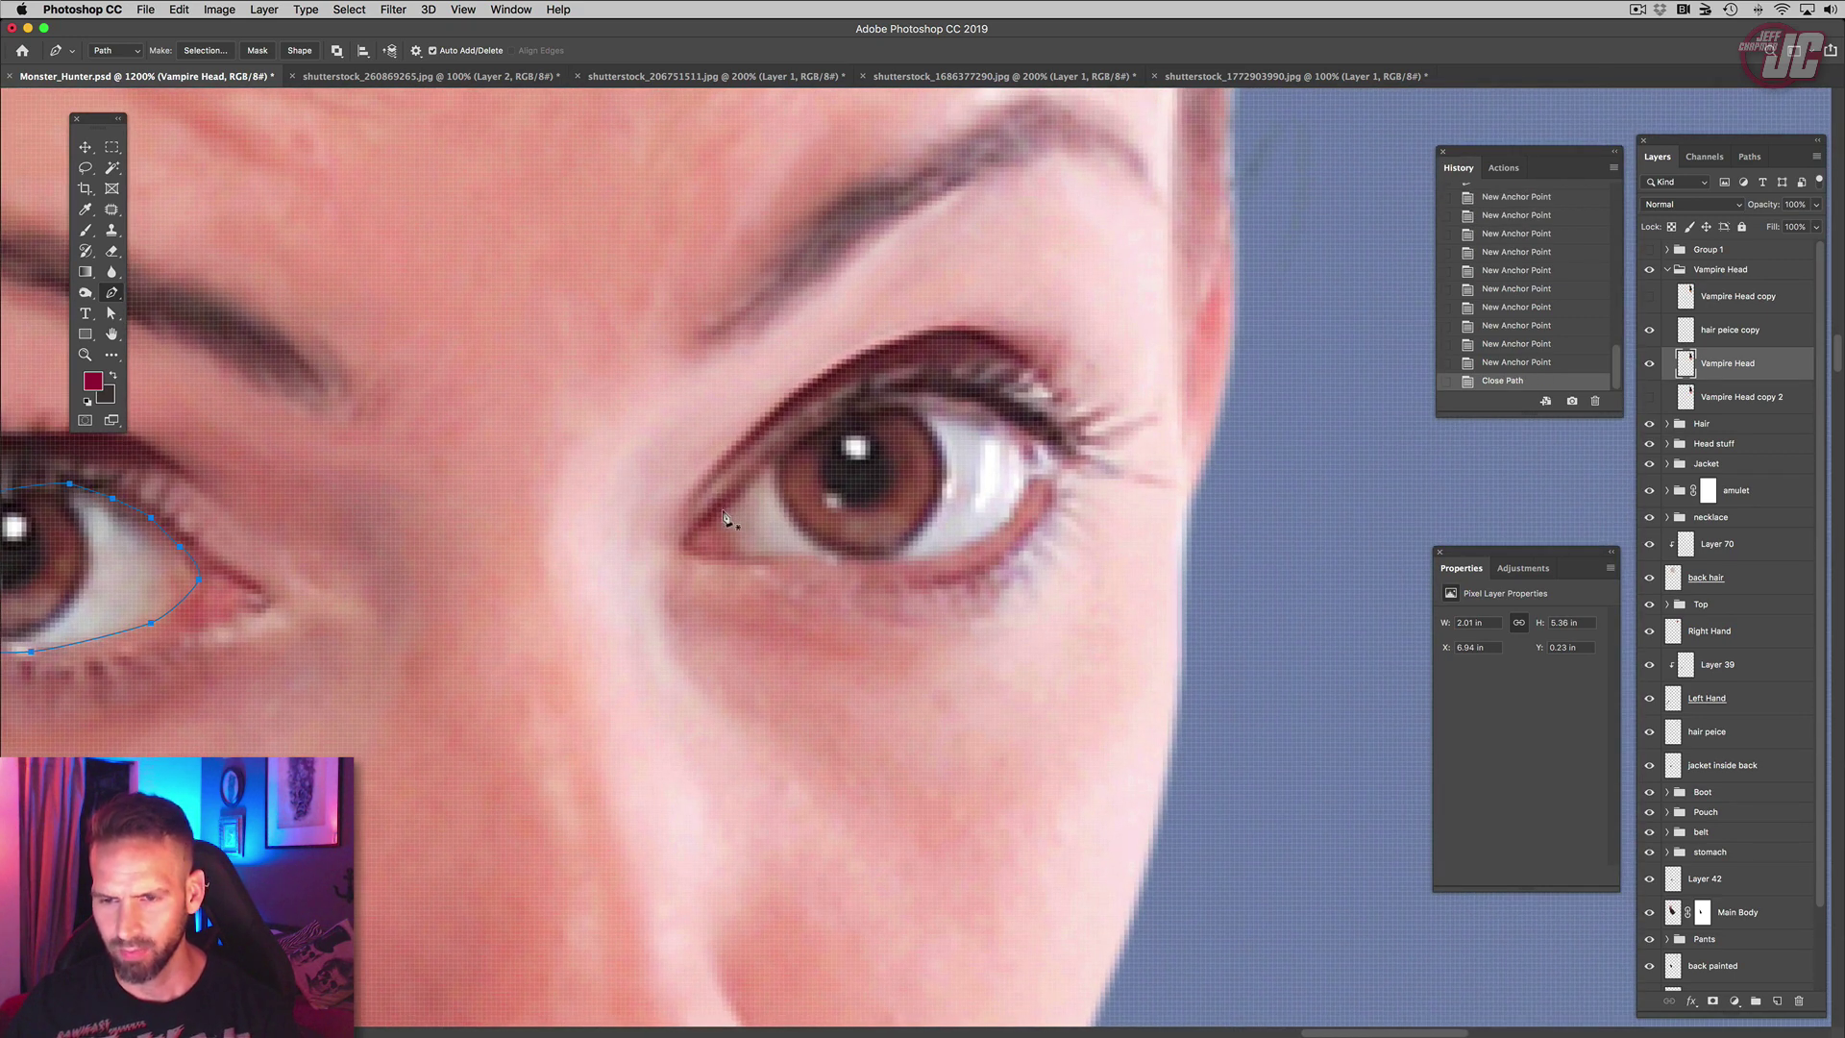
left_click(716, 518)
left_click(880, 392)
left_click(946, 393)
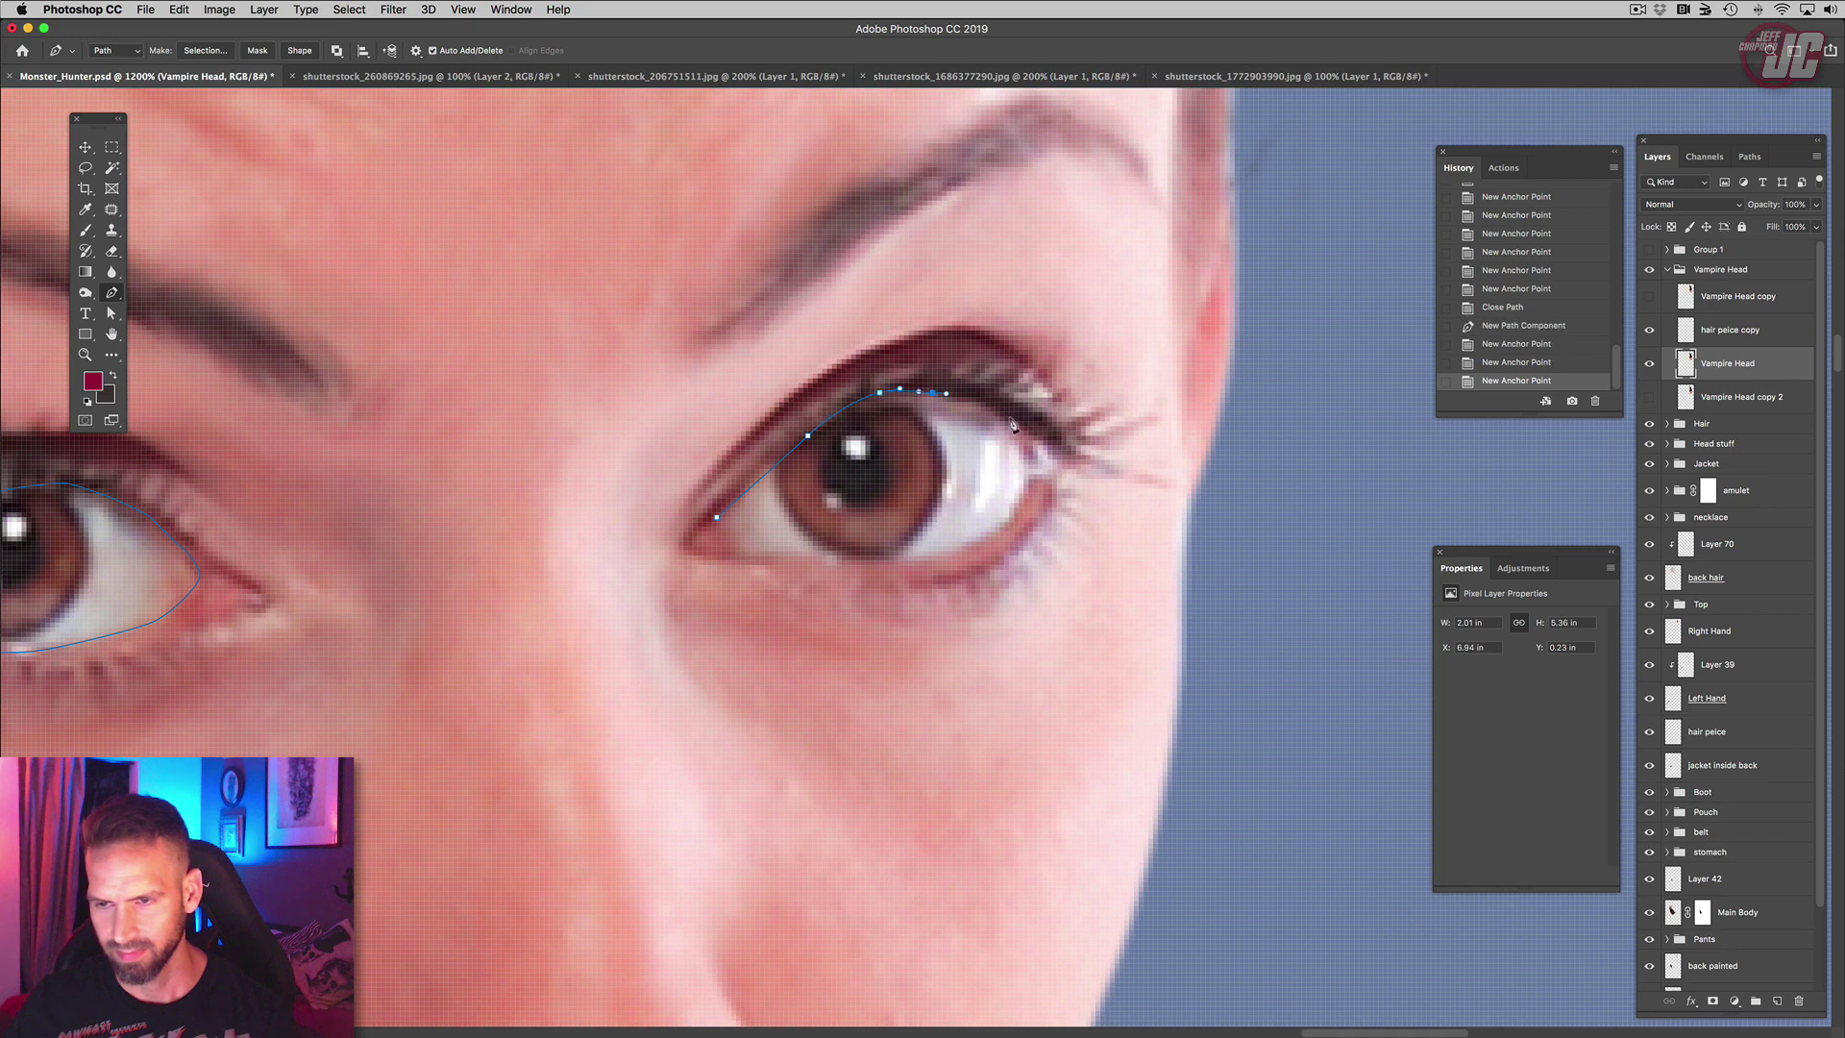
left_click_drag(1009, 416, 1029, 492)
left_click(1038, 445)
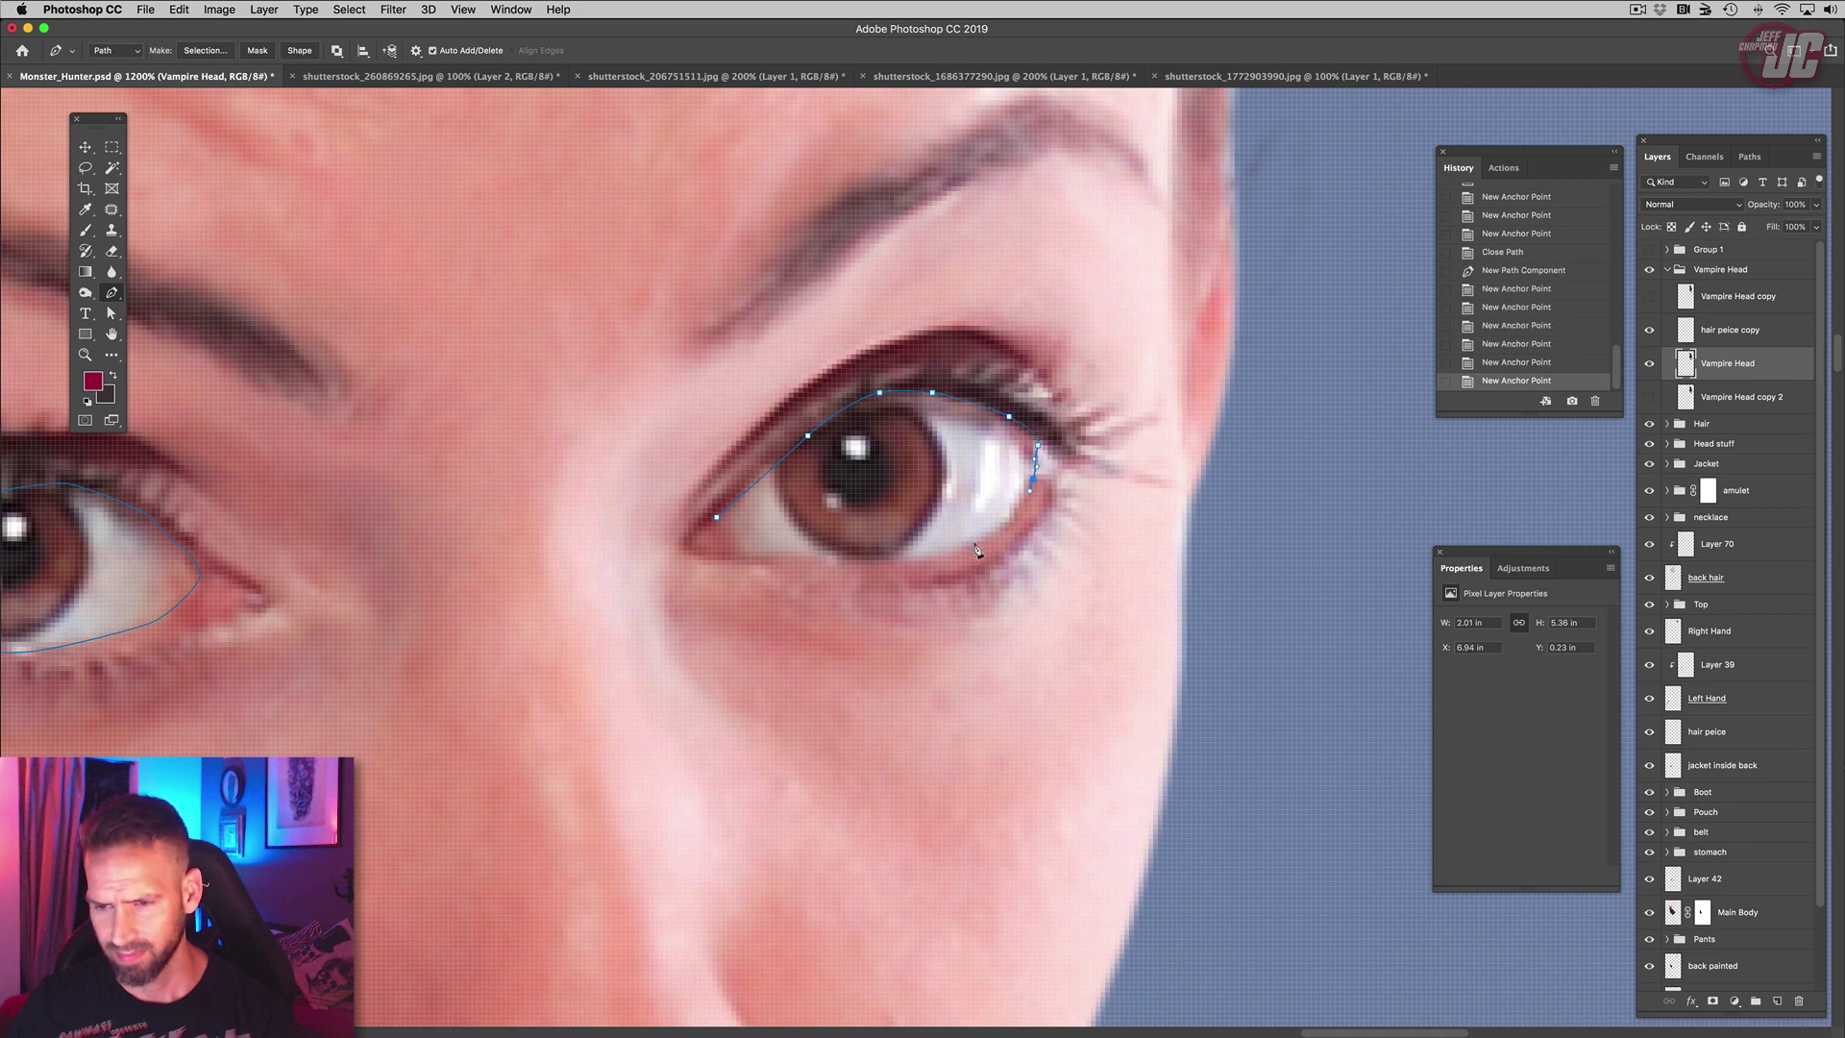
left_click_drag(970, 546, 932, 561)
left_click(871, 566)
left_click(778, 560)
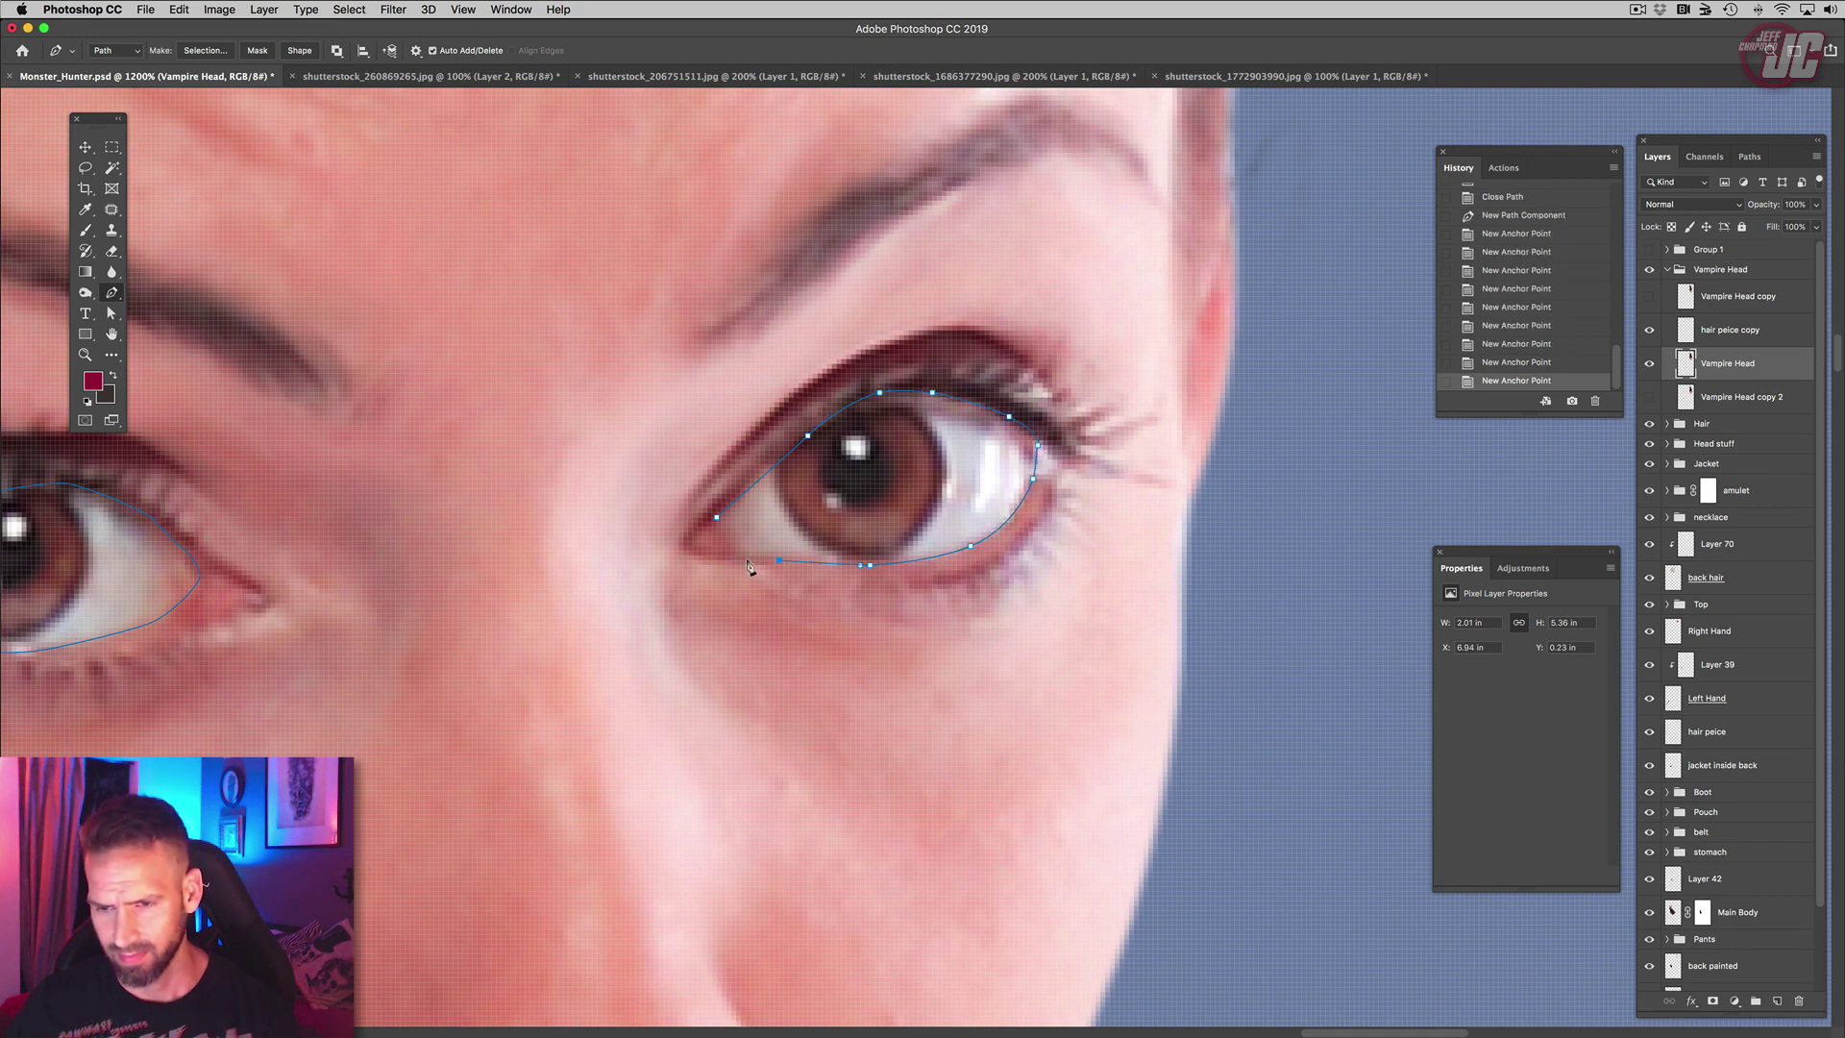
left_click(735, 555)
left_click(726, 535)
left_click(717, 520)
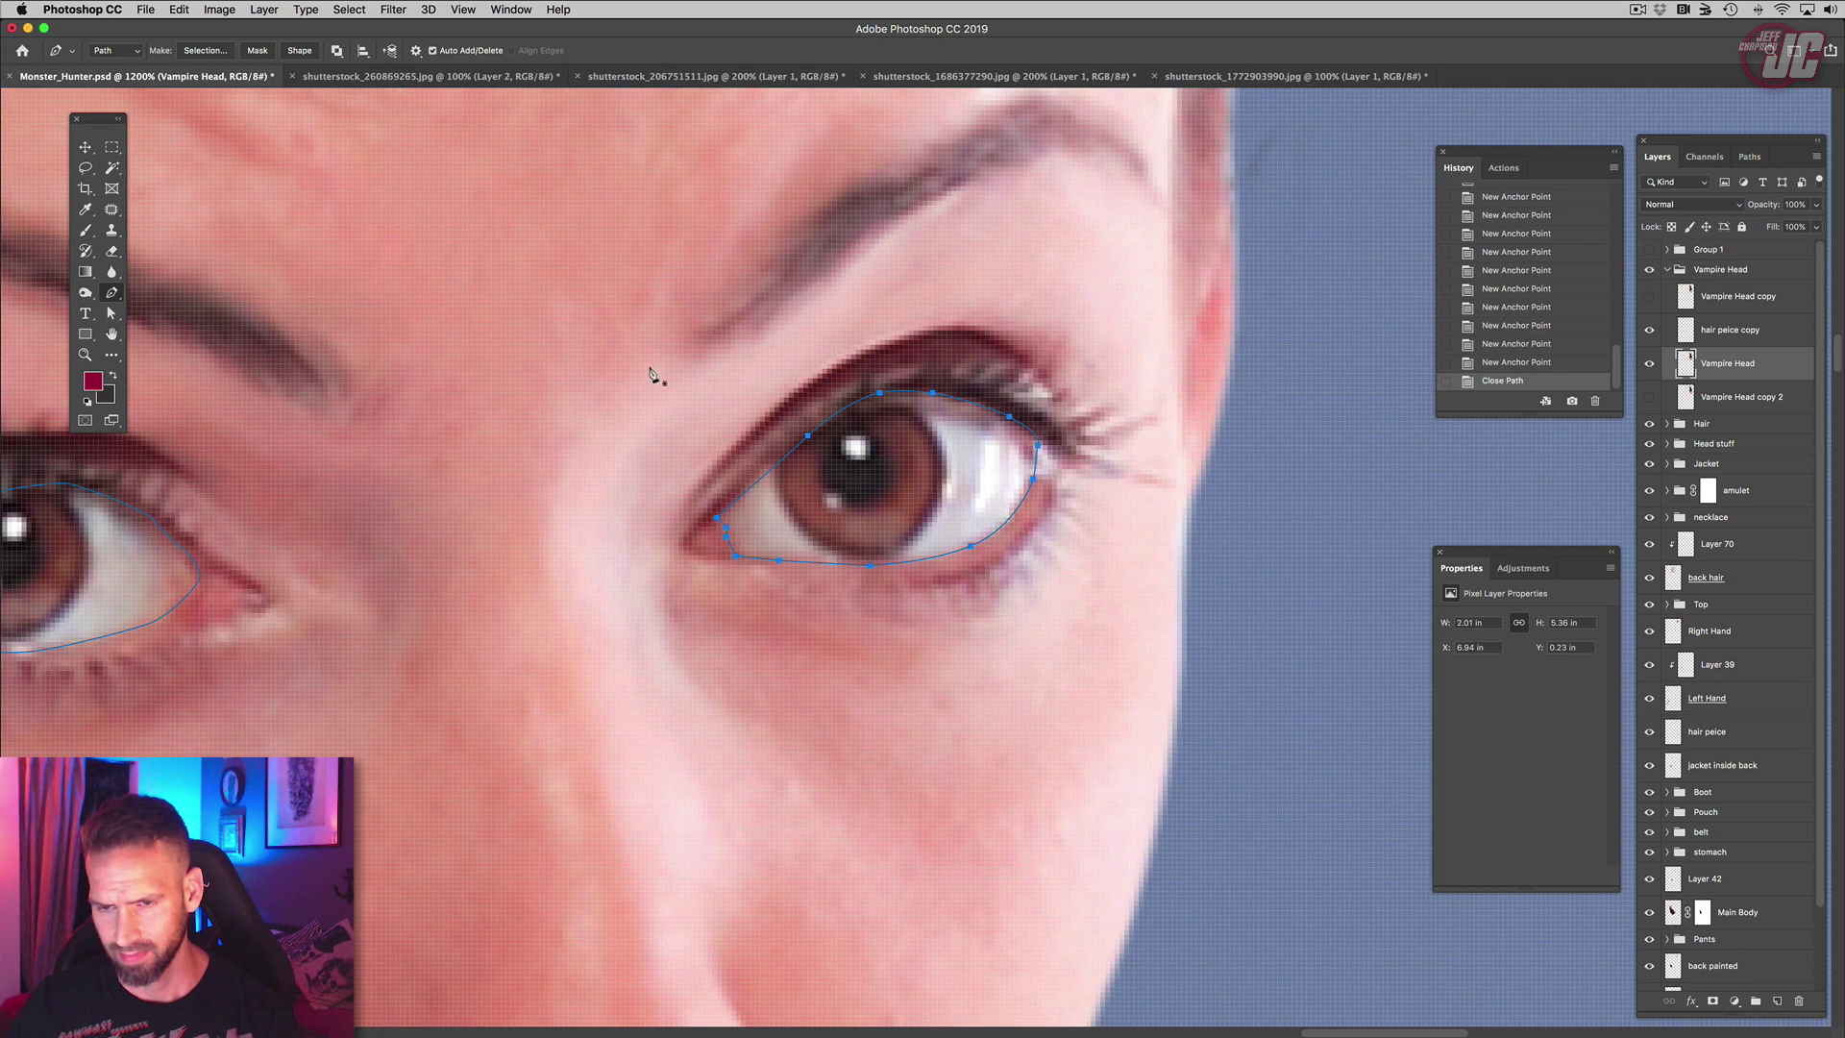
Step: Convert the work path around both eyes into a selection
left_click(86, 147)
left_click_drag(795, 394, 1131, 355)
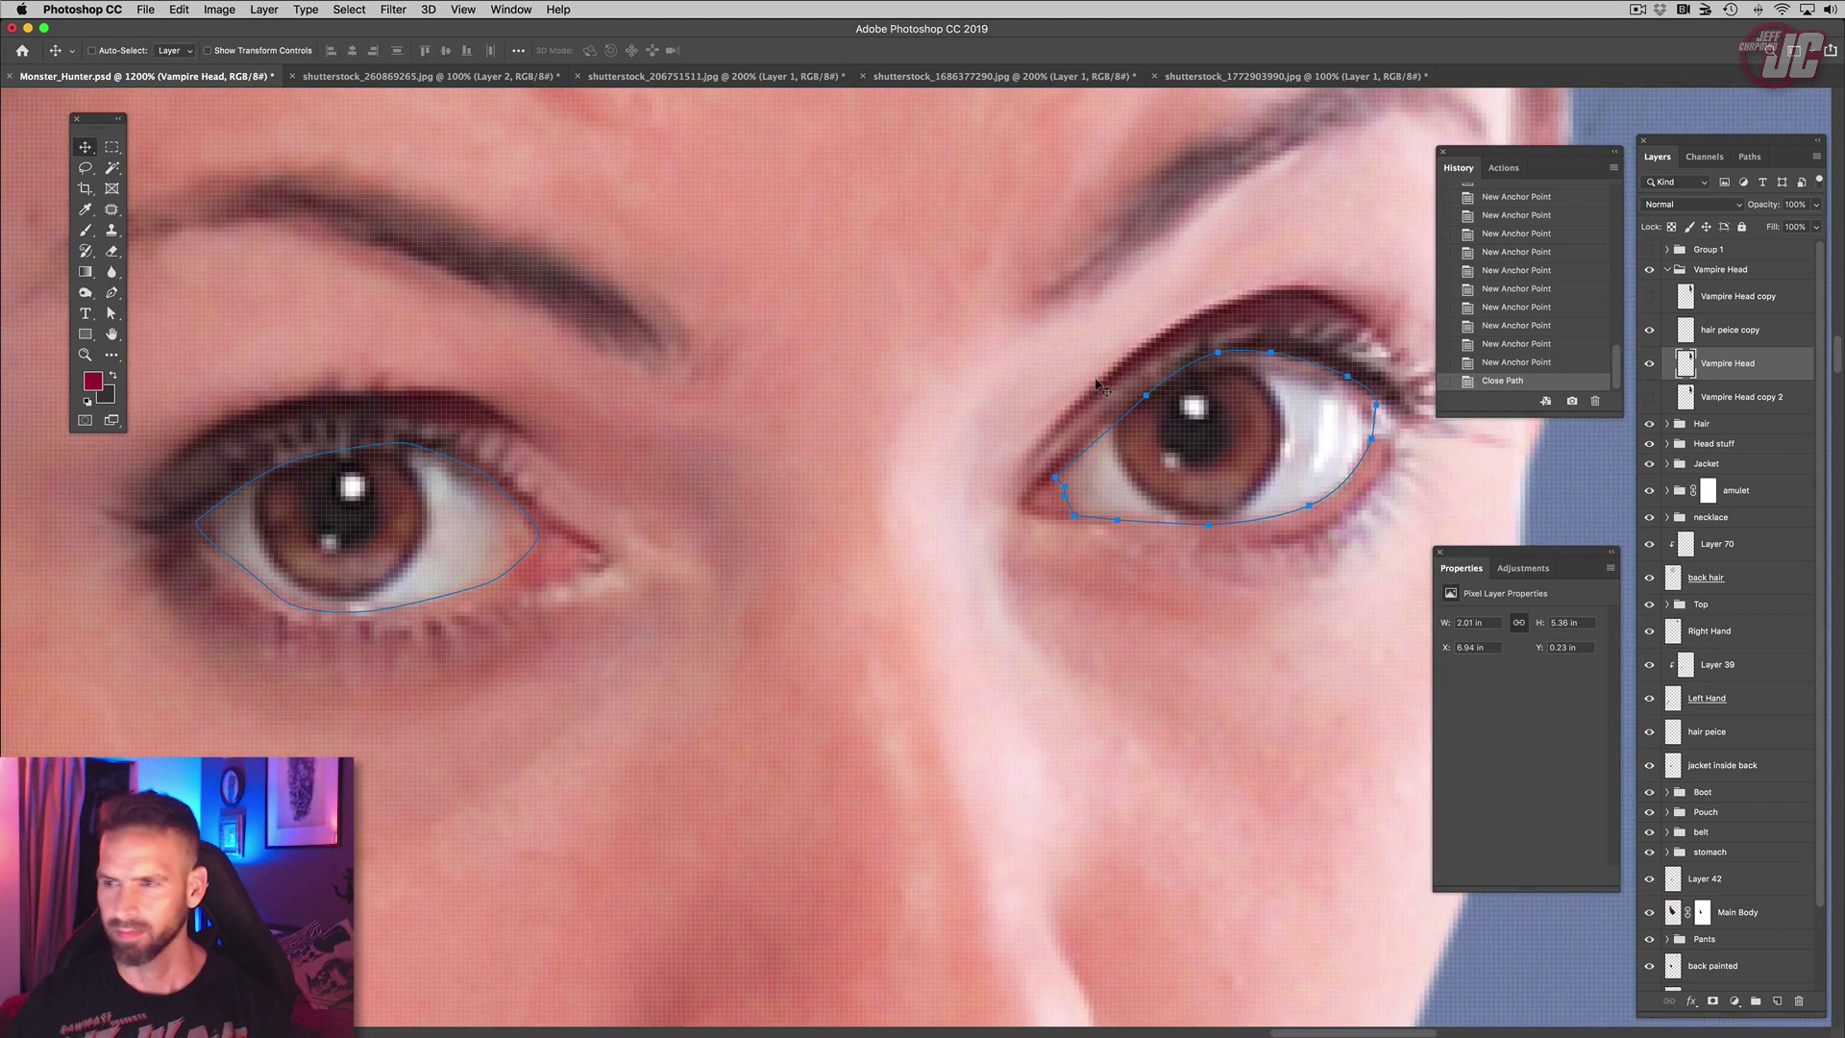
left_click(1750, 155)
left_click(1746, 190)
left_click(1816, 157)
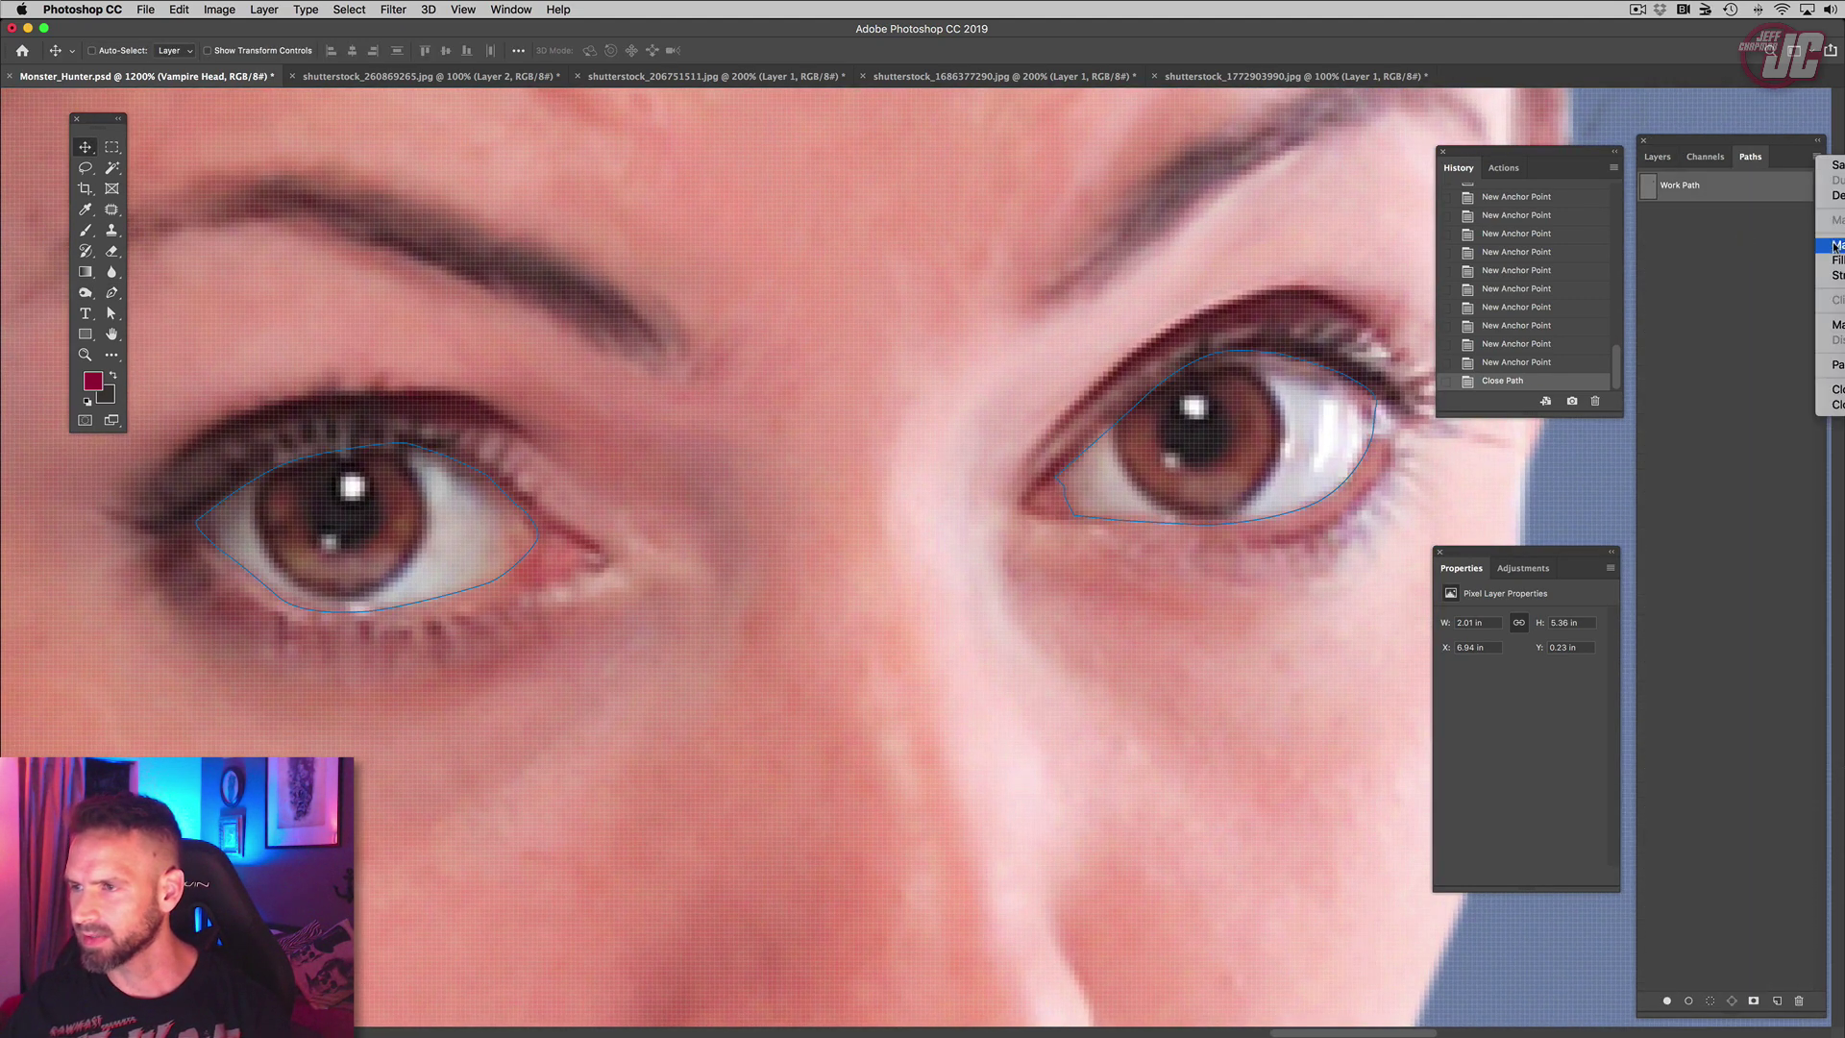
left_click(1832, 246)
left_click(1111, 460)
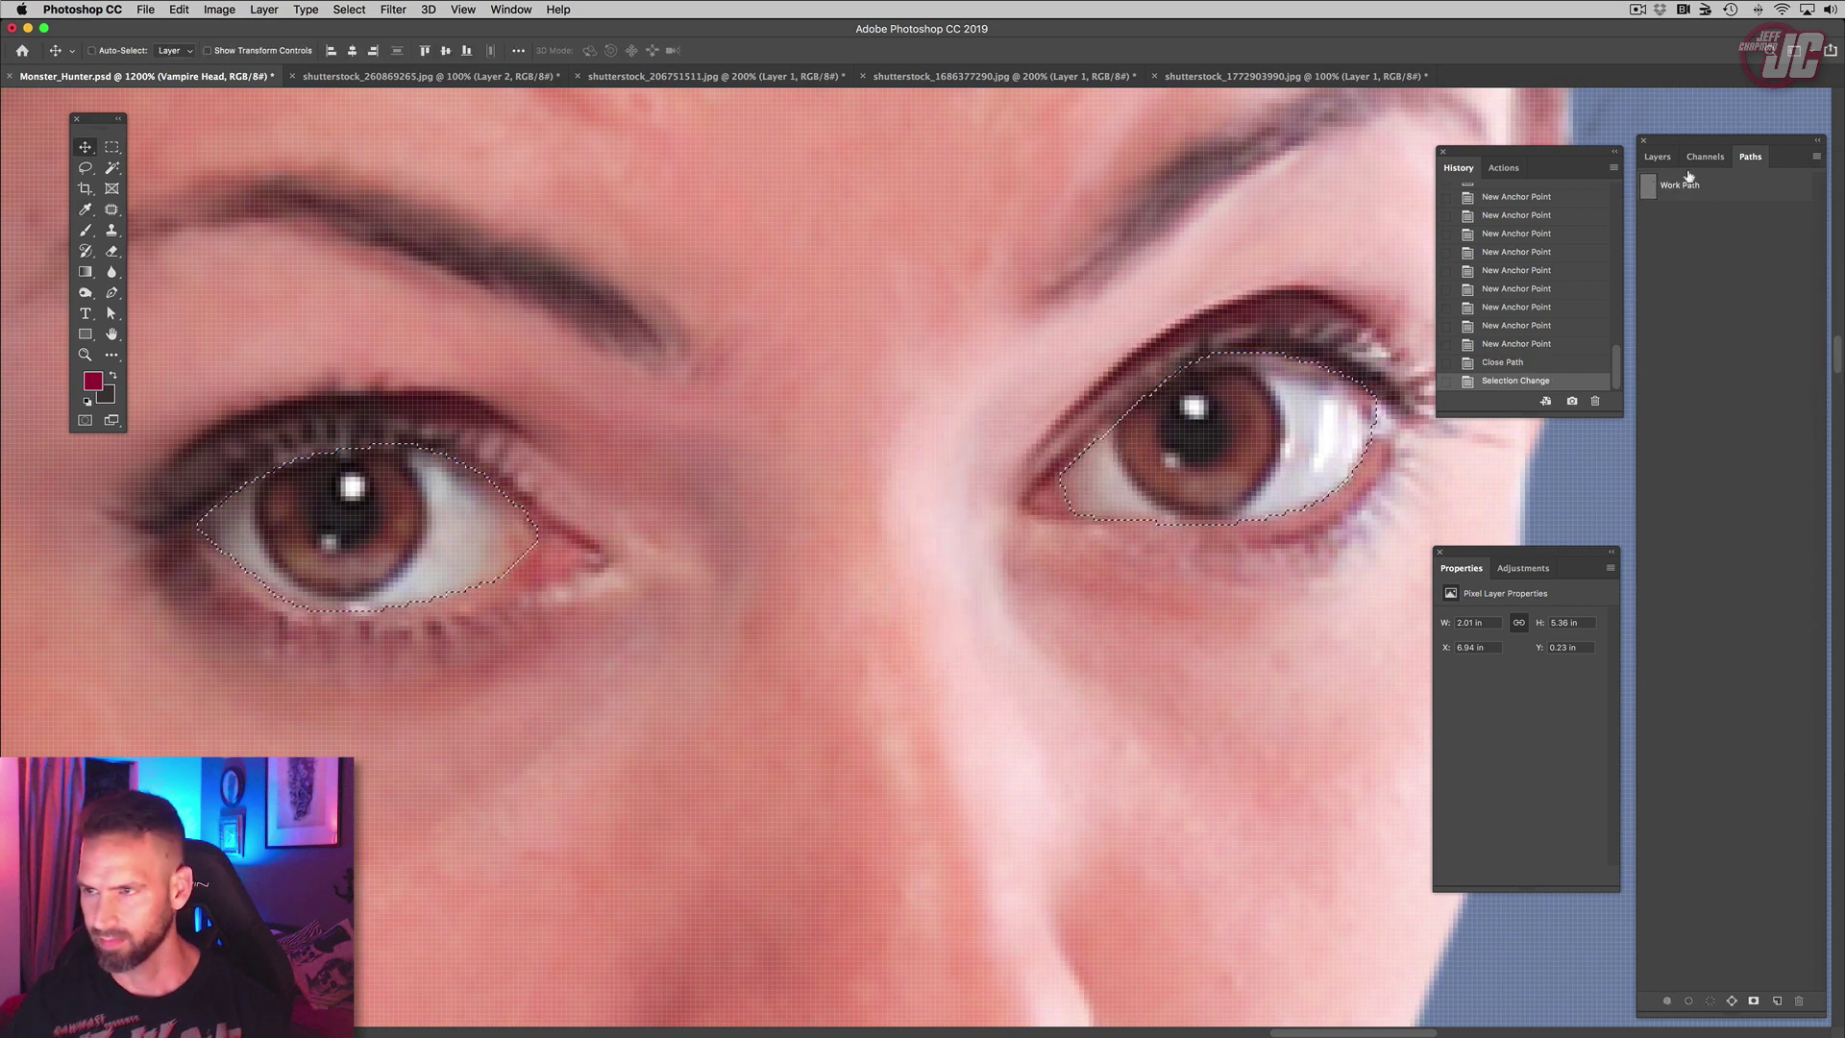
Step: Copy the selected eyes from the Vampire Head layer onto a new layer, and duplicate that layer with the duplicate hidden
left_click(1658, 155)
key("v")
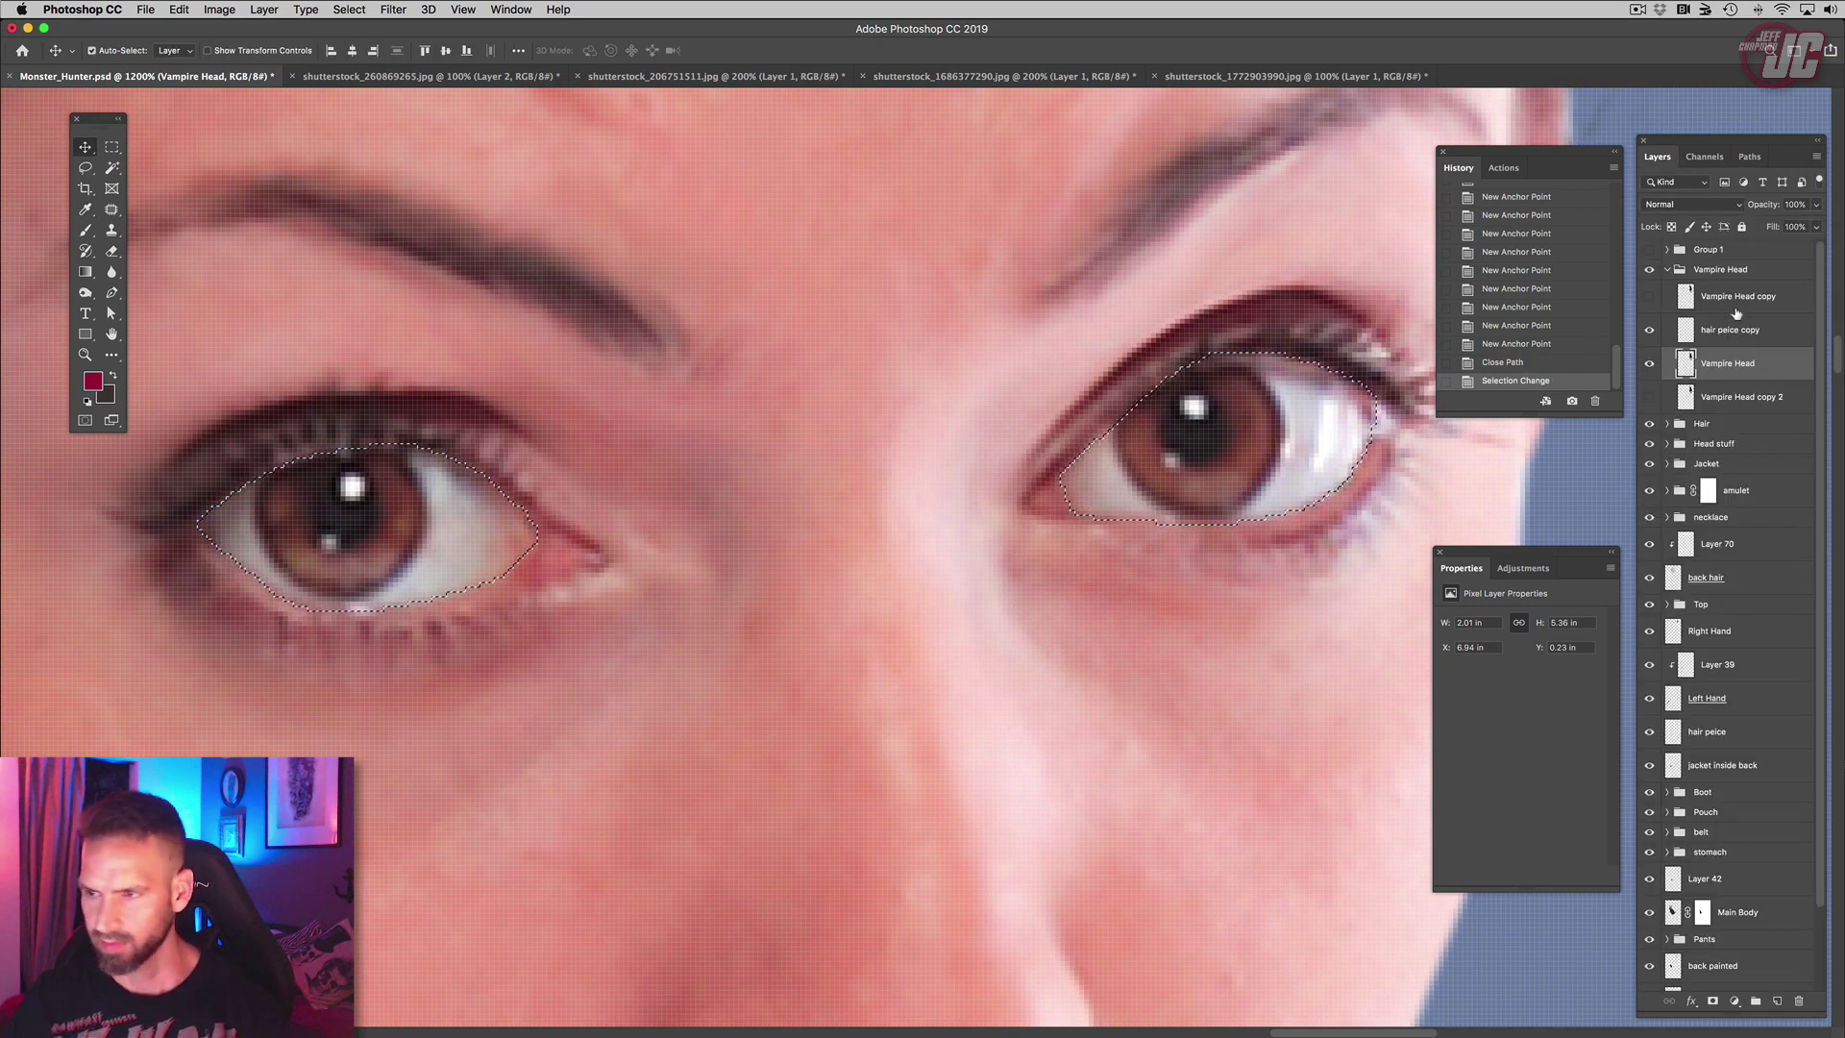
key("ctrl+c")
key("ctrl+v")
left_click(1650, 398)
left_click(1650, 398)
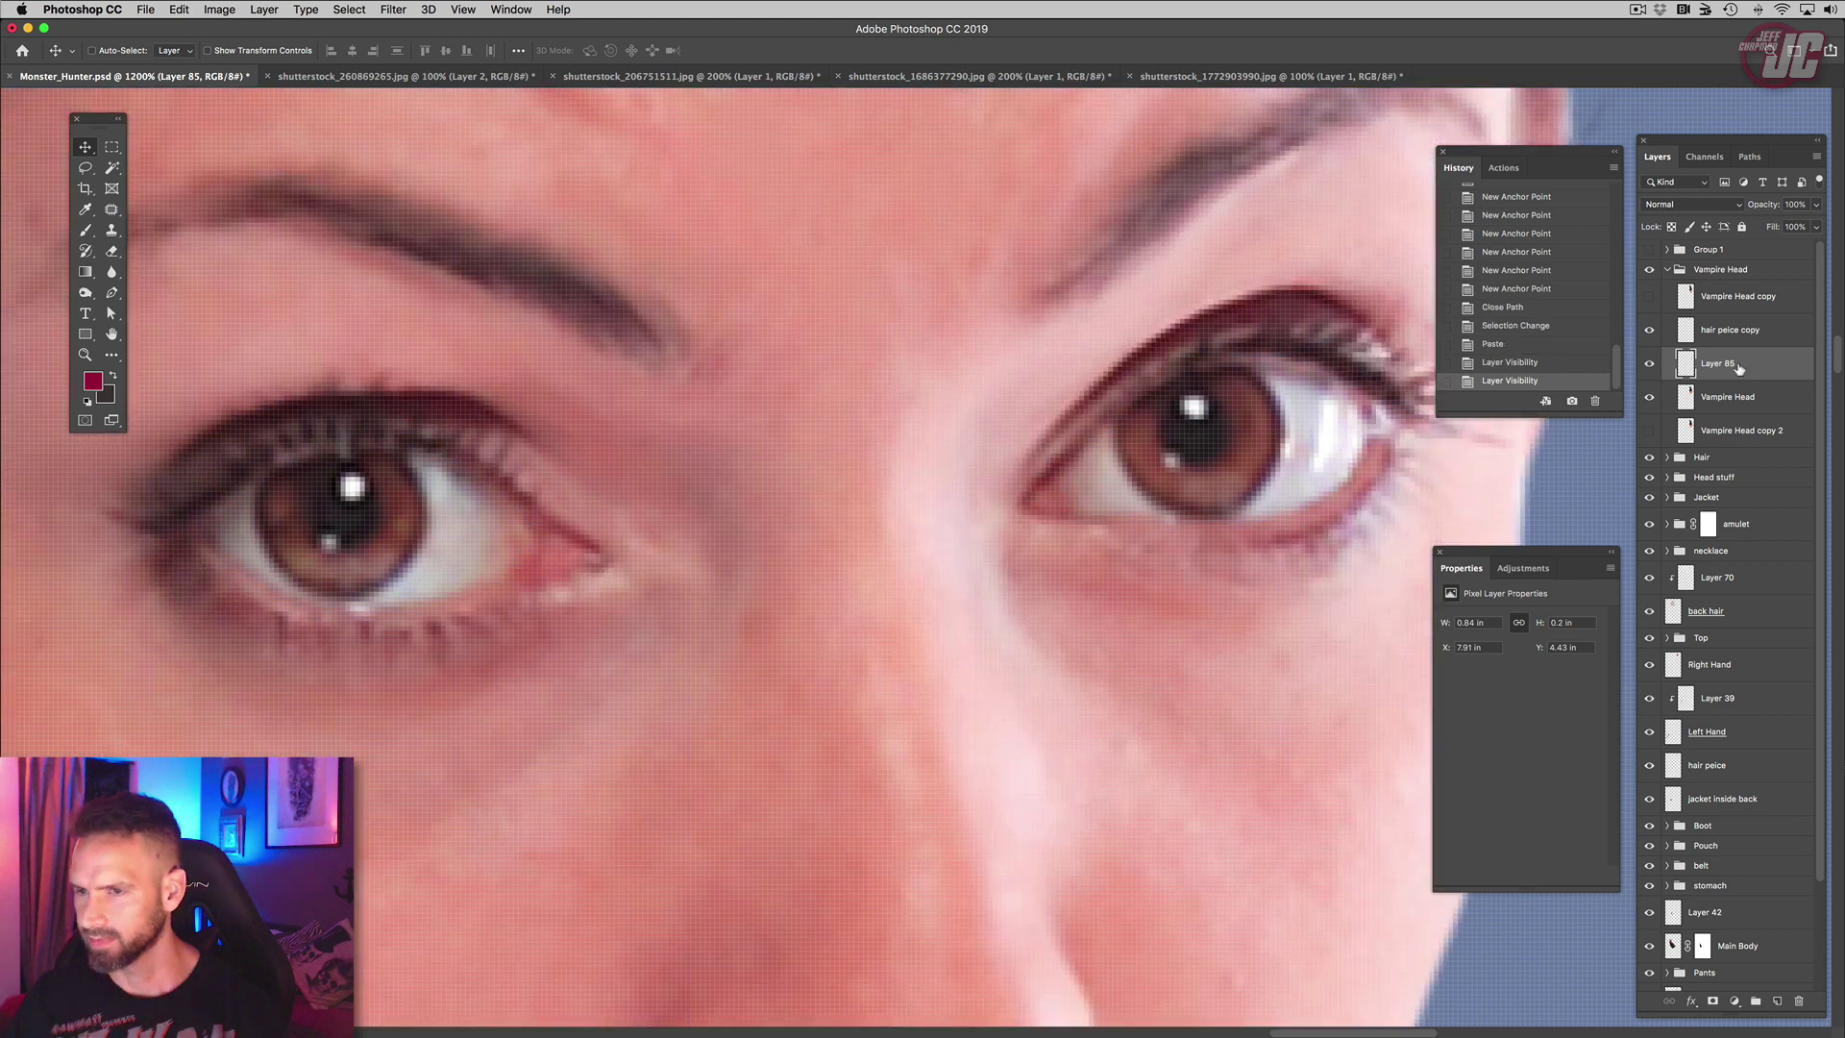
key("ctrl+j")
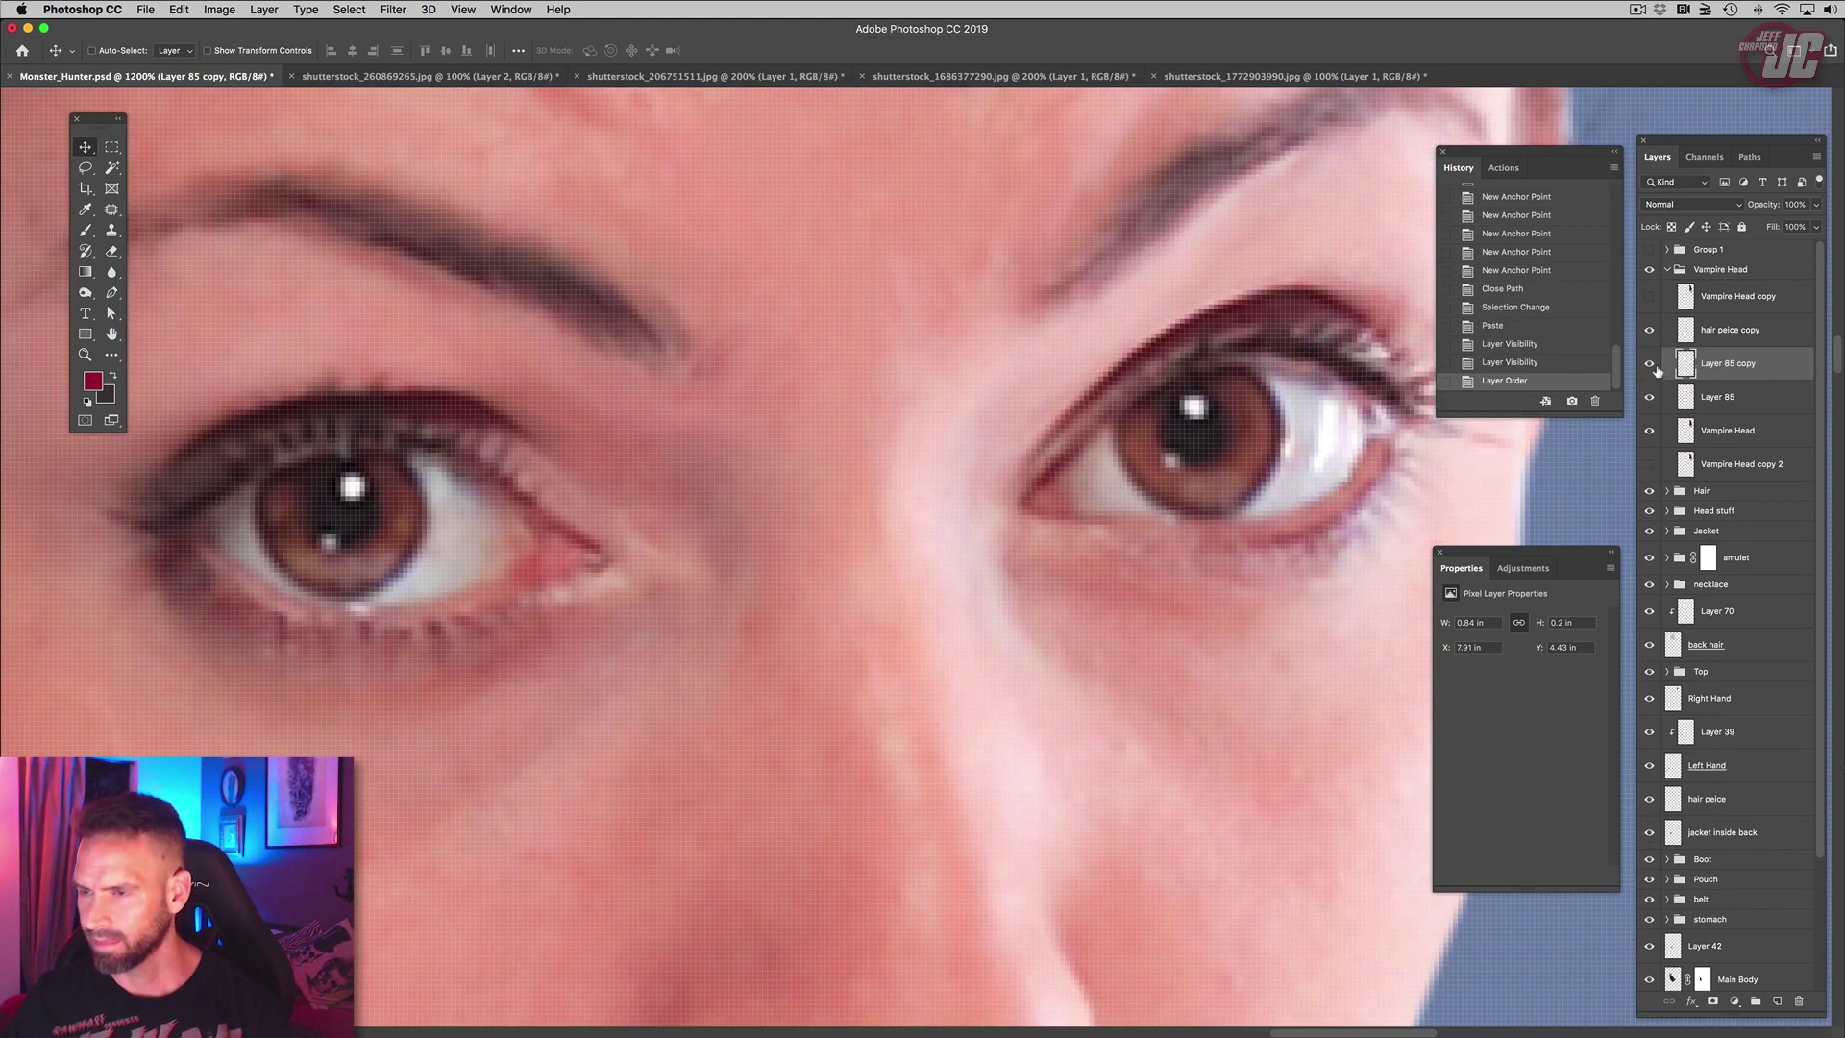
left_click(1651, 365)
Step: Darken the visible pasted eye layer with Levels, using a midtone input of 0.25 and an output white level of 213
left_click(1715, 397)
left_click(220, 9)
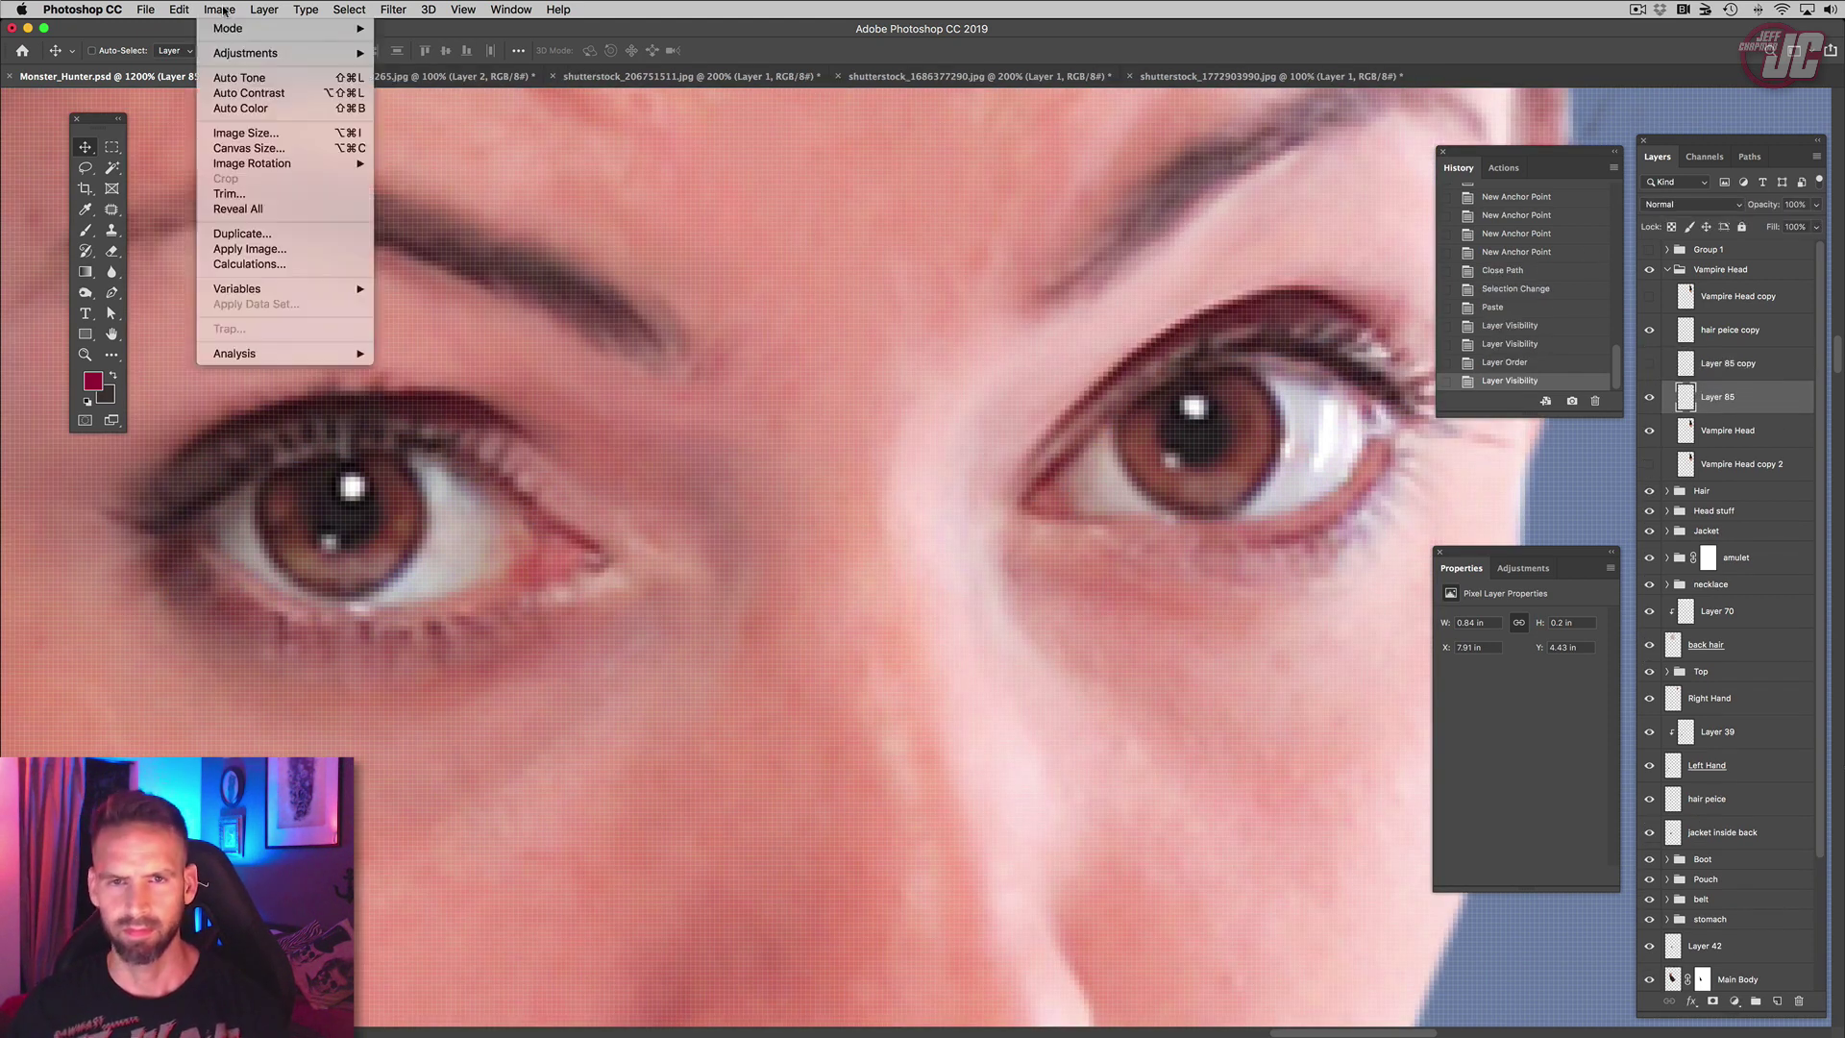
left_click(219, 10)
left_click(219, 10)
mouse_move(288, 53)
left_click(411, 69)
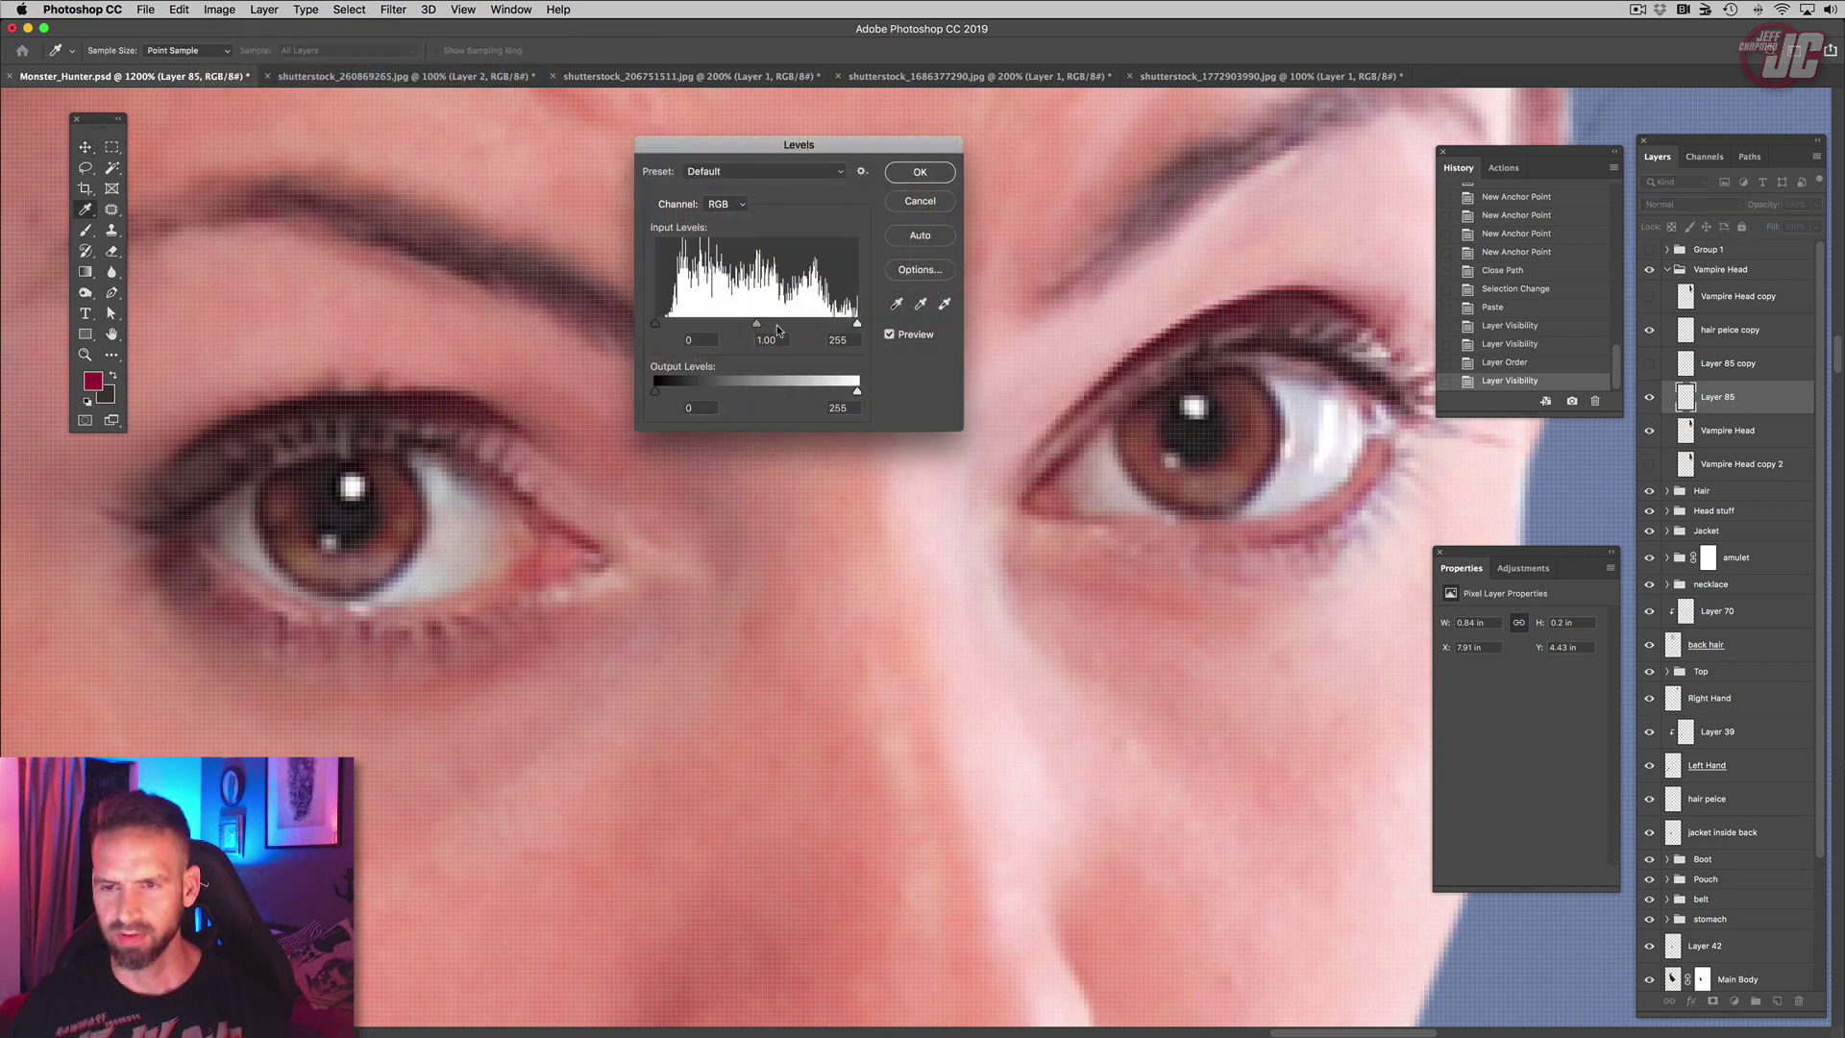
left_click_drag(759, 325, 830, 326)
left_click_drag(854, 388, 822, 387)
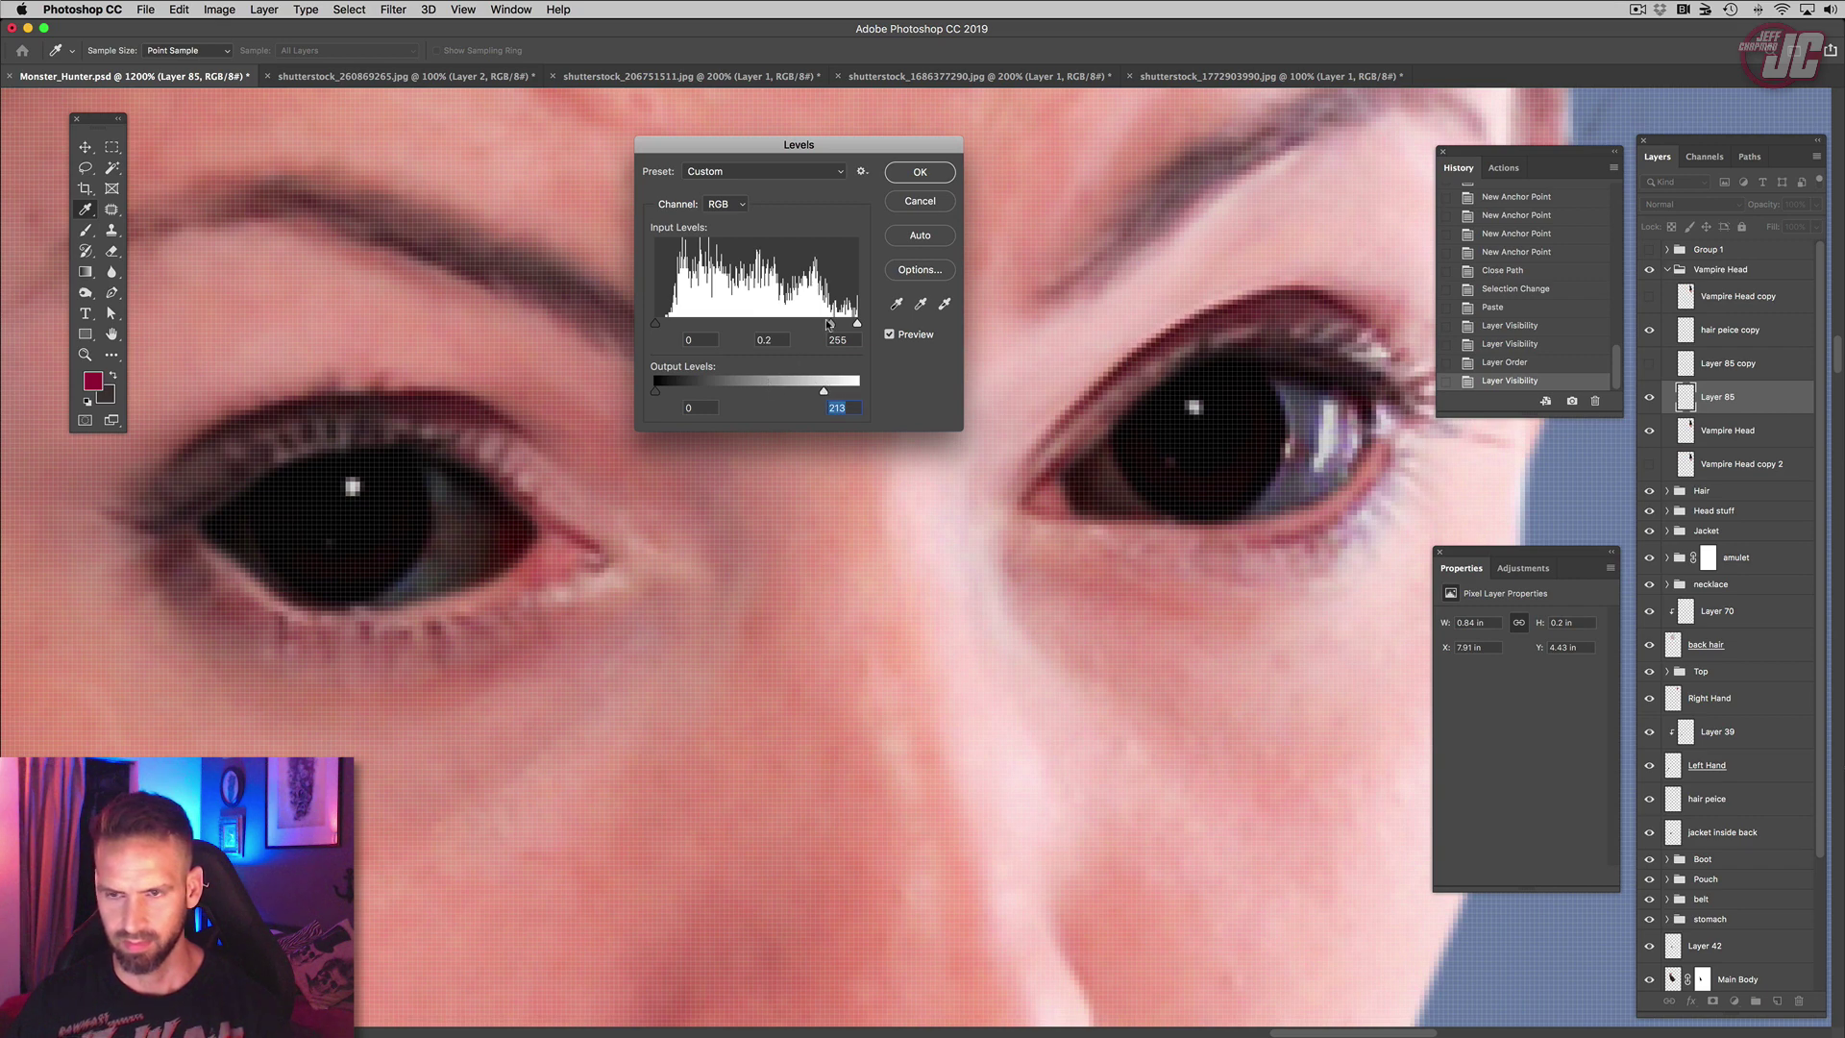
mouse_move(829, 324)
left_mouse_down()
mouse_move(810, 324)
mouse_move(825, 325)
left_mouse_up()
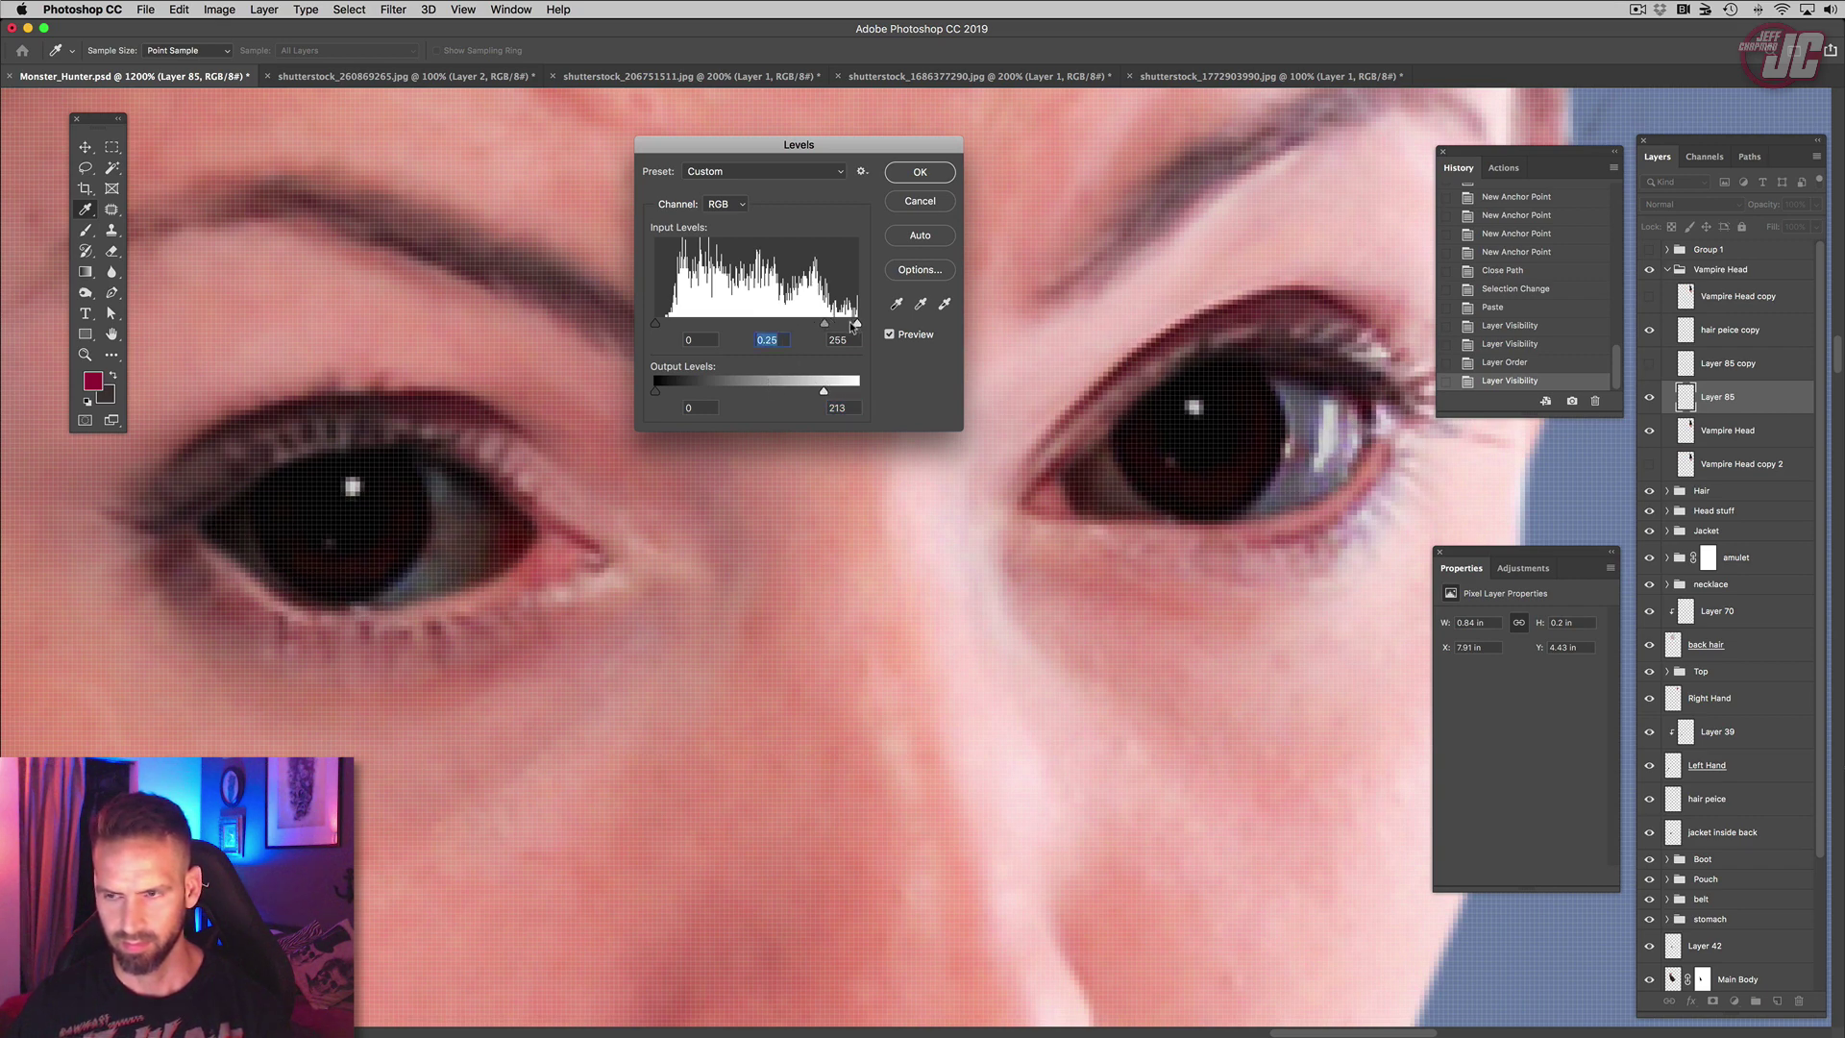
key("Return")
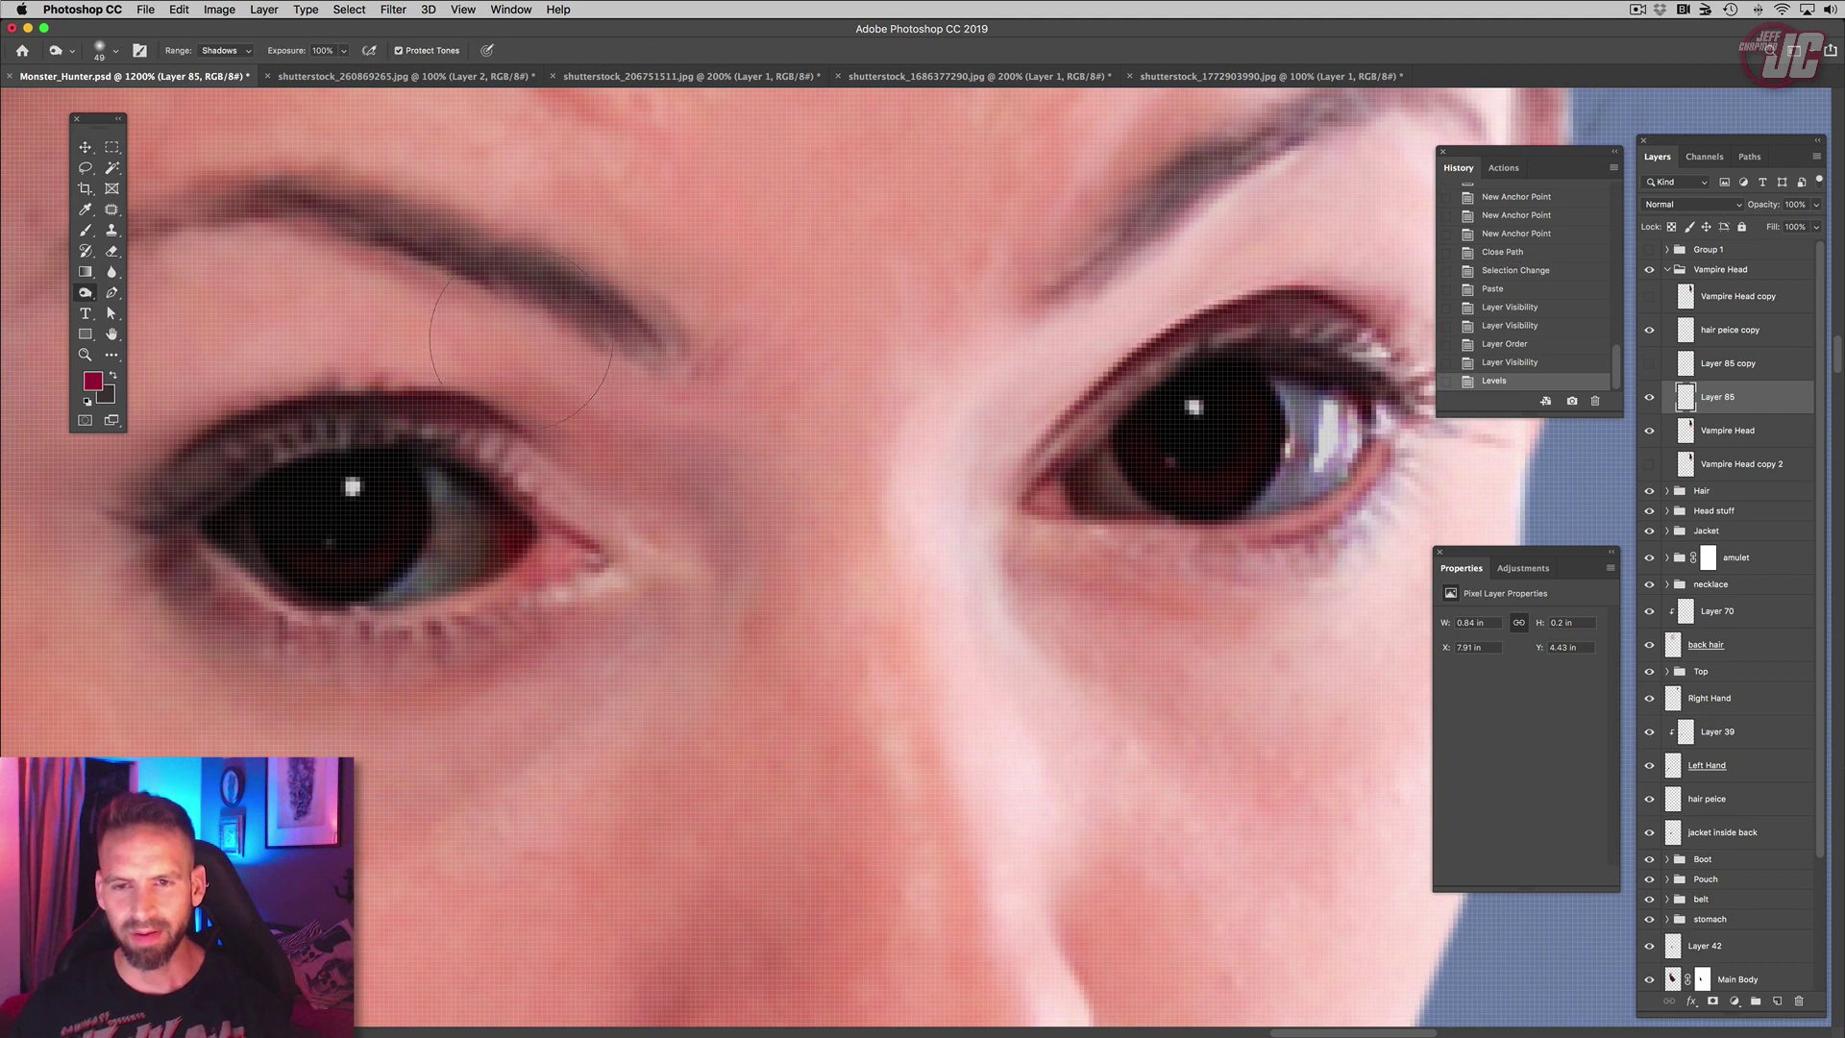
Step: Burn the eye nearest the visible ear to black with a 20 px brush, using the Shadows range at 100% exposure
right_click(521, 338)
left_click_drag(627, 364, 606, 365)
mouse_move(466, 495)
left_mouse_down()
mouse_move(485, 524)
mouse_move(423, 586)
left_mouse_up()
left_click_drag(428, 572, 466, 581)
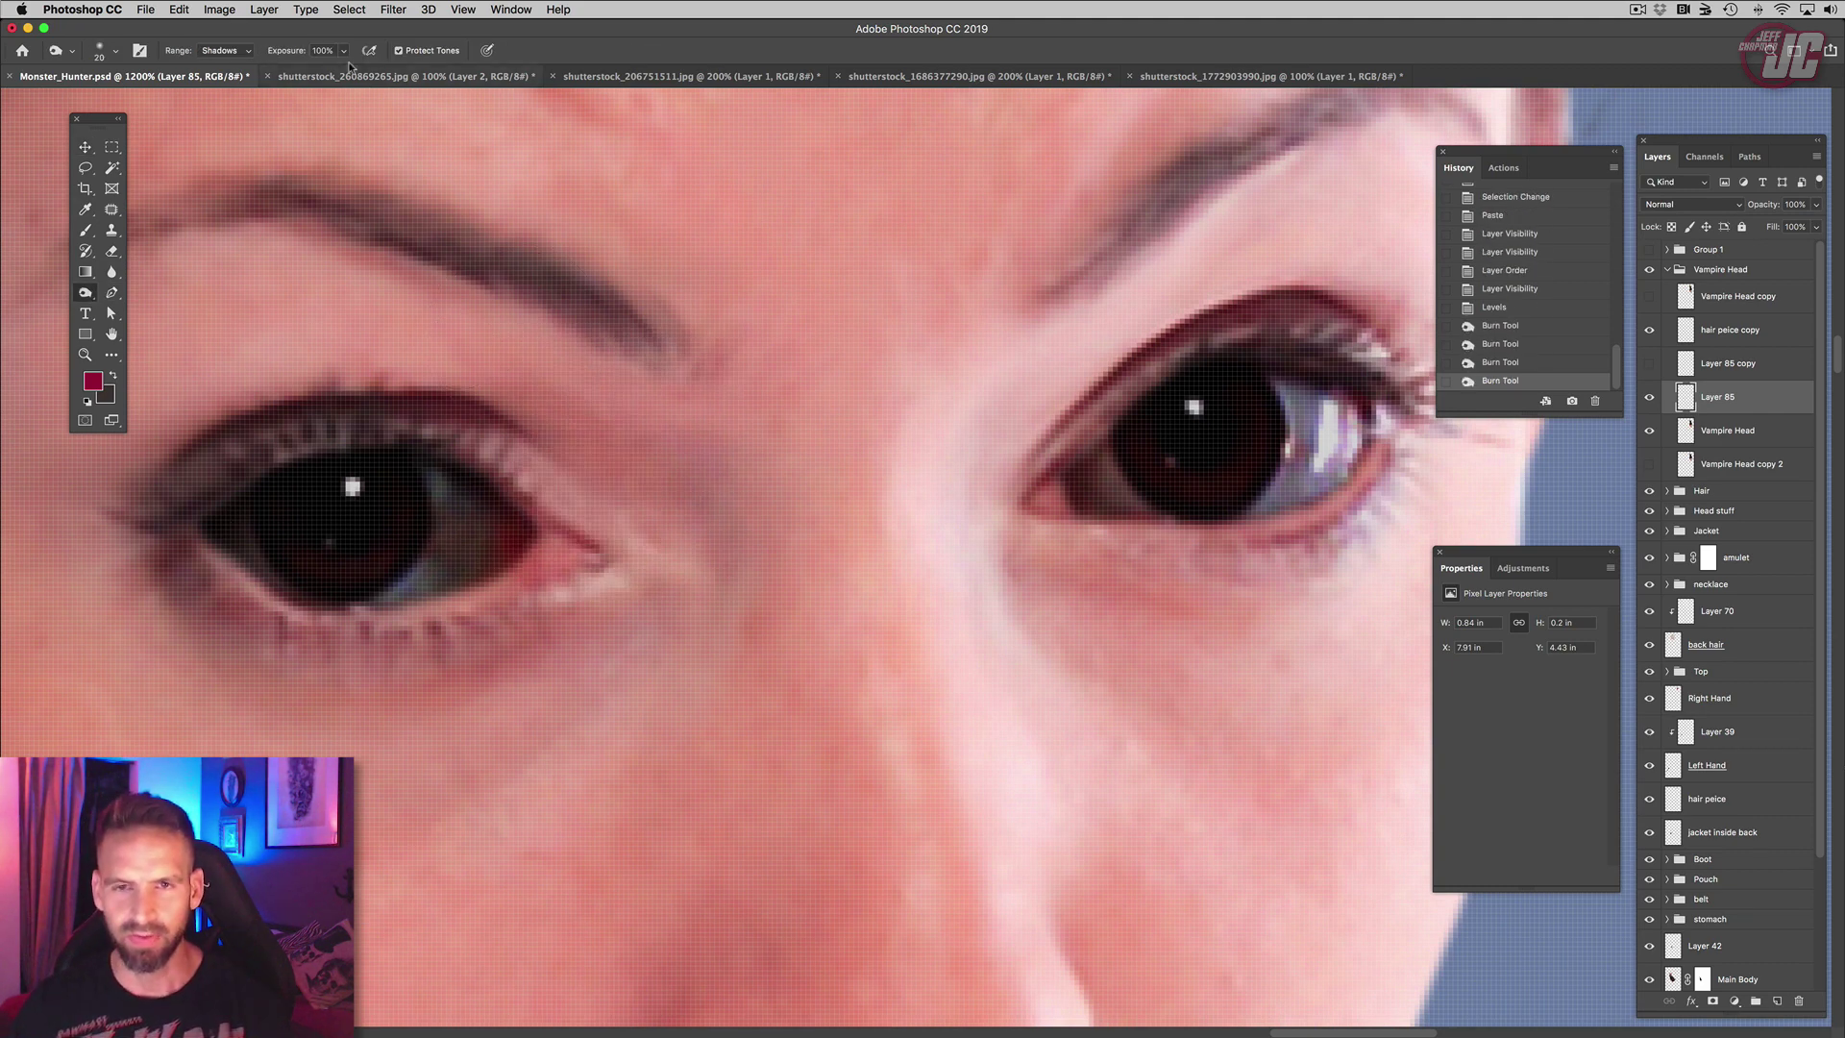
left_click_drag(237, 480, 255, 538)
left_click_drag(255, 539, 279, 557)
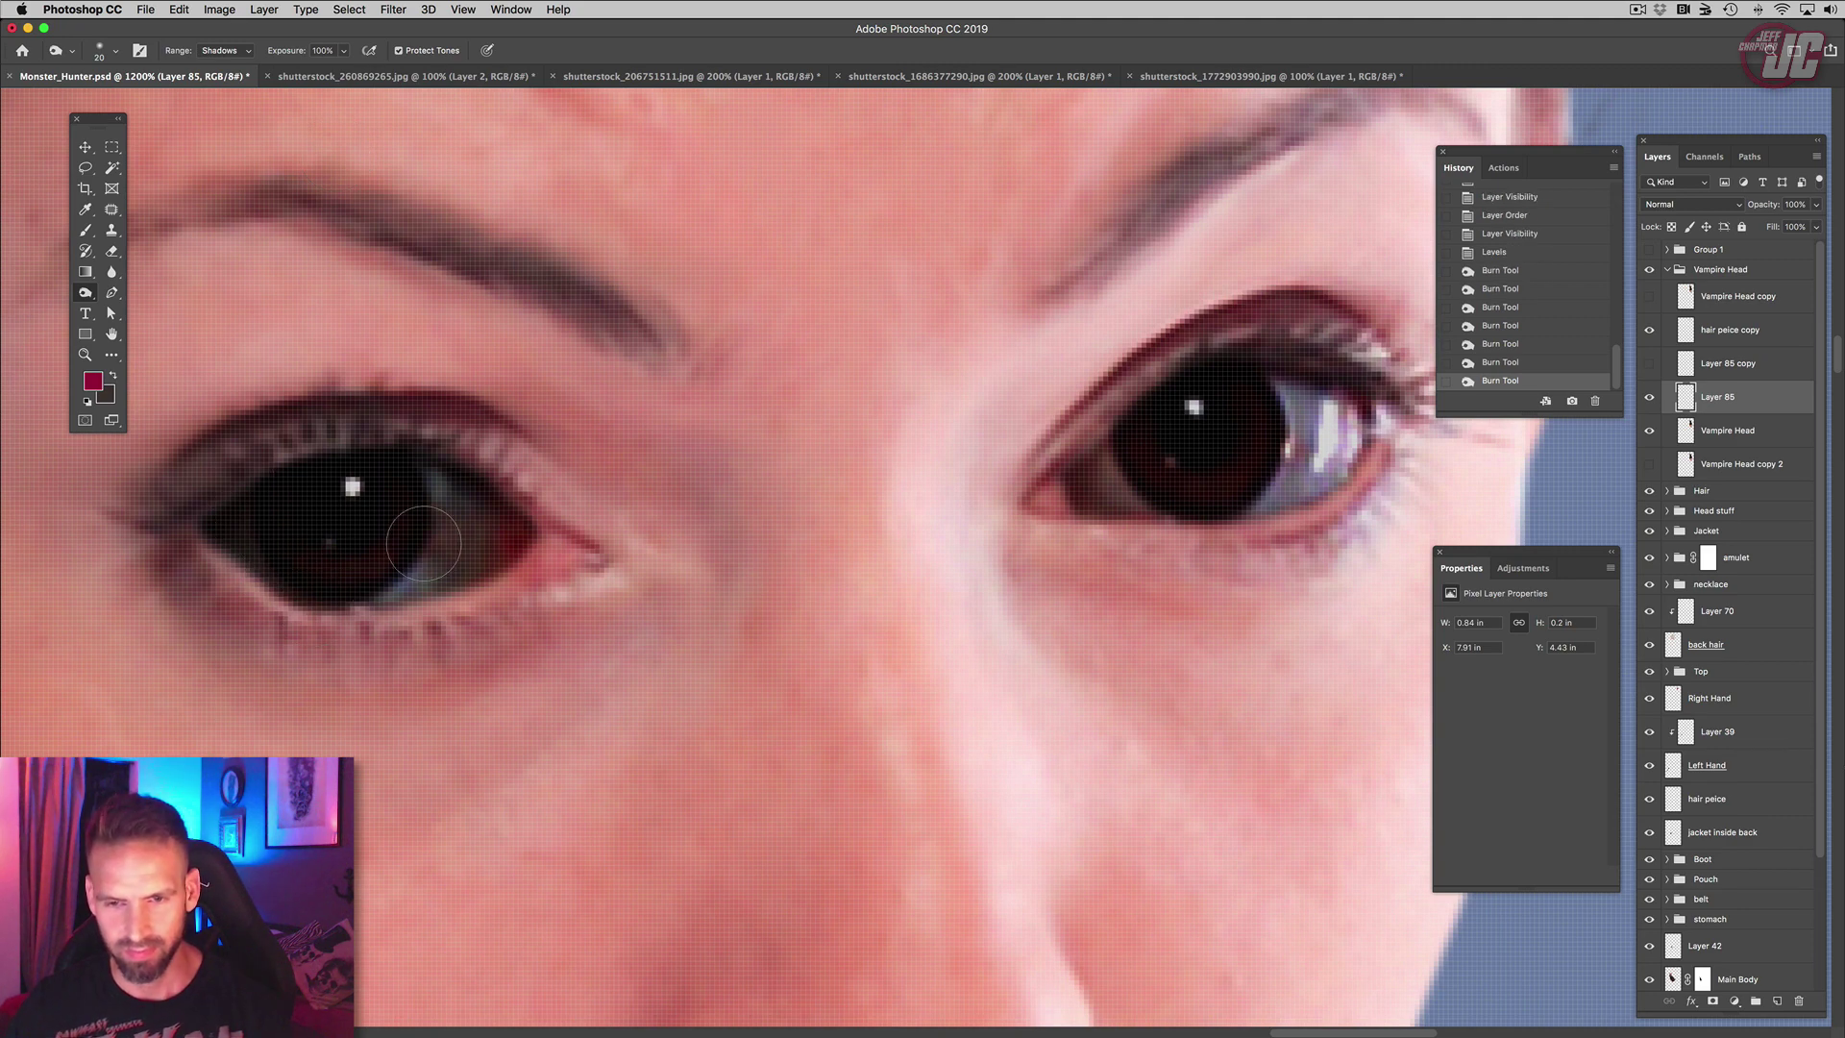
mouse_move(425, 543)
left_mouse_down()
mouse_move(381, 567)
mouse_move(398, 601)
left_mouse_up()
left_click_drag(418, 598, 396, 606)
mouse_move(434, 483)
left_mouse_down()
mouse_move(423, 556)
mouse_move(442, 580)
mouse_move(379, 607)
mouse_move(285, 576)
mouse_move(260, 508)
mouse_move(296, 532)
mouse_move(306, 584)
mouse_move(379, 585)
left_mouse_up()
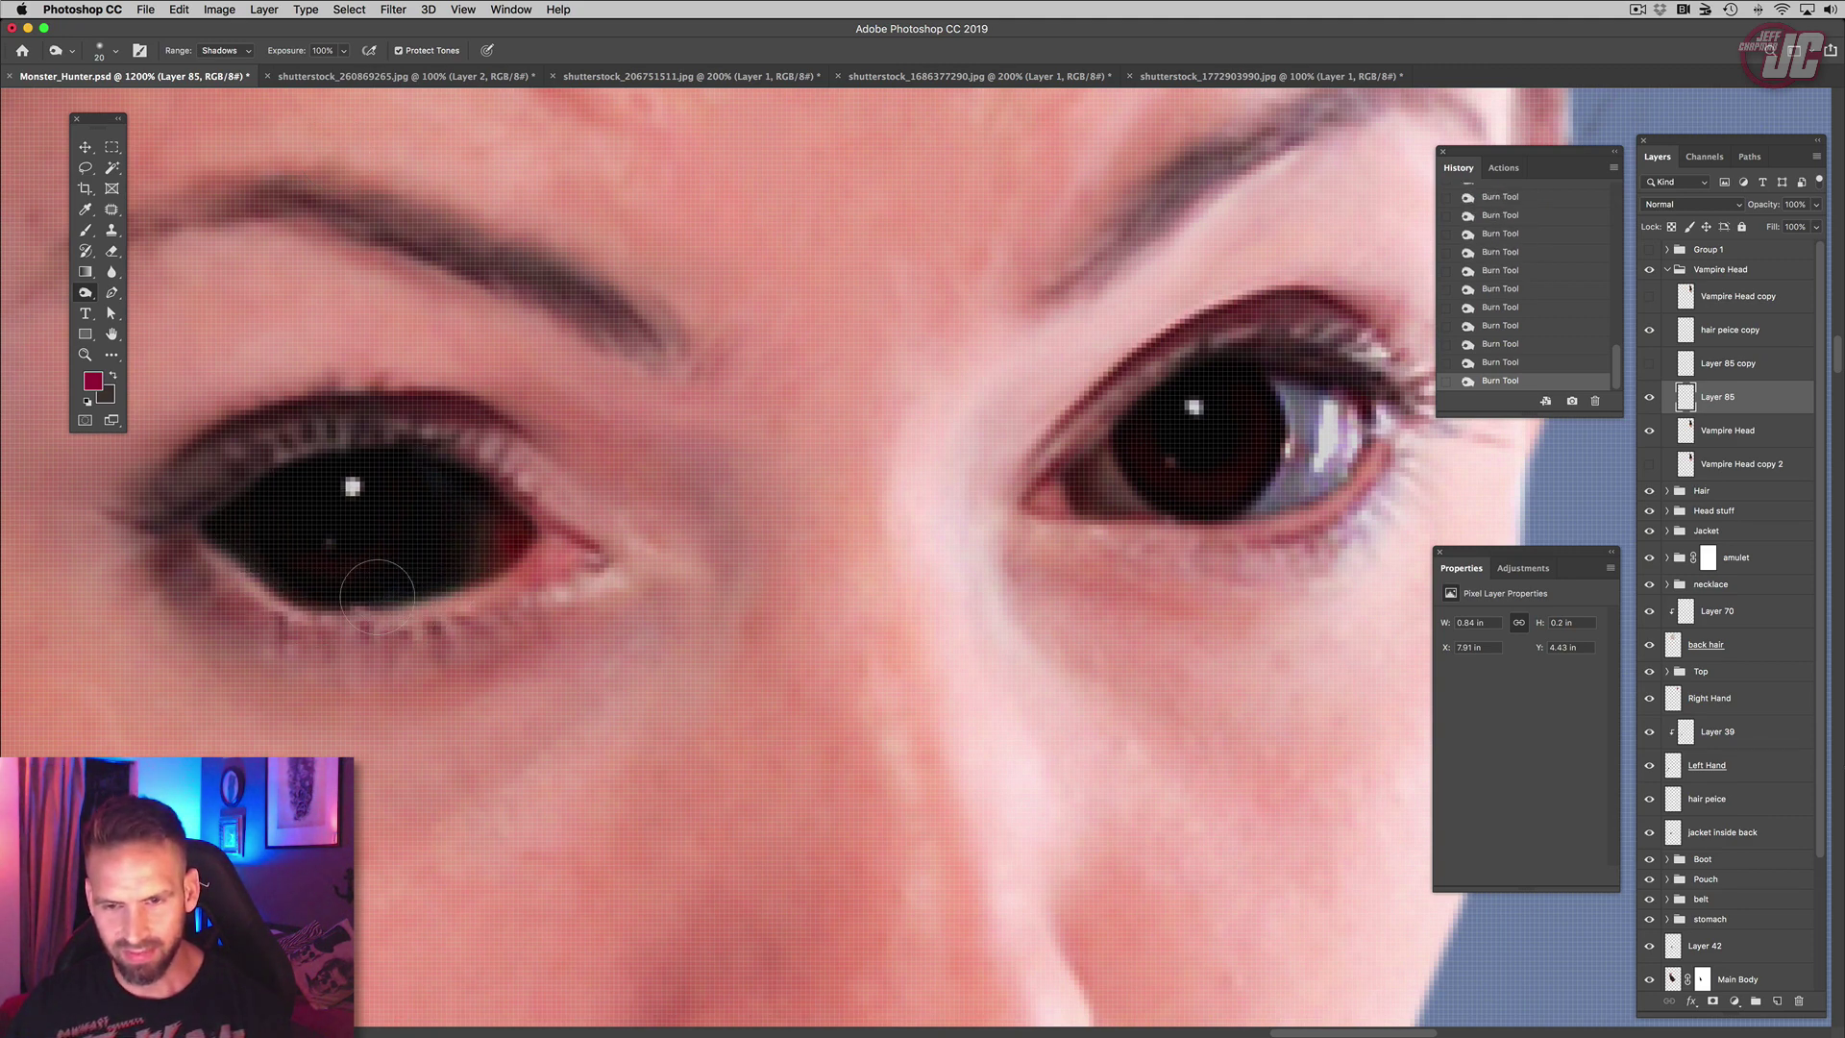
mouse_move(484, 544)
left_mouse_down()
mouse_move(490, 511)
mouse_move(510, 543)
left_mouse_up()
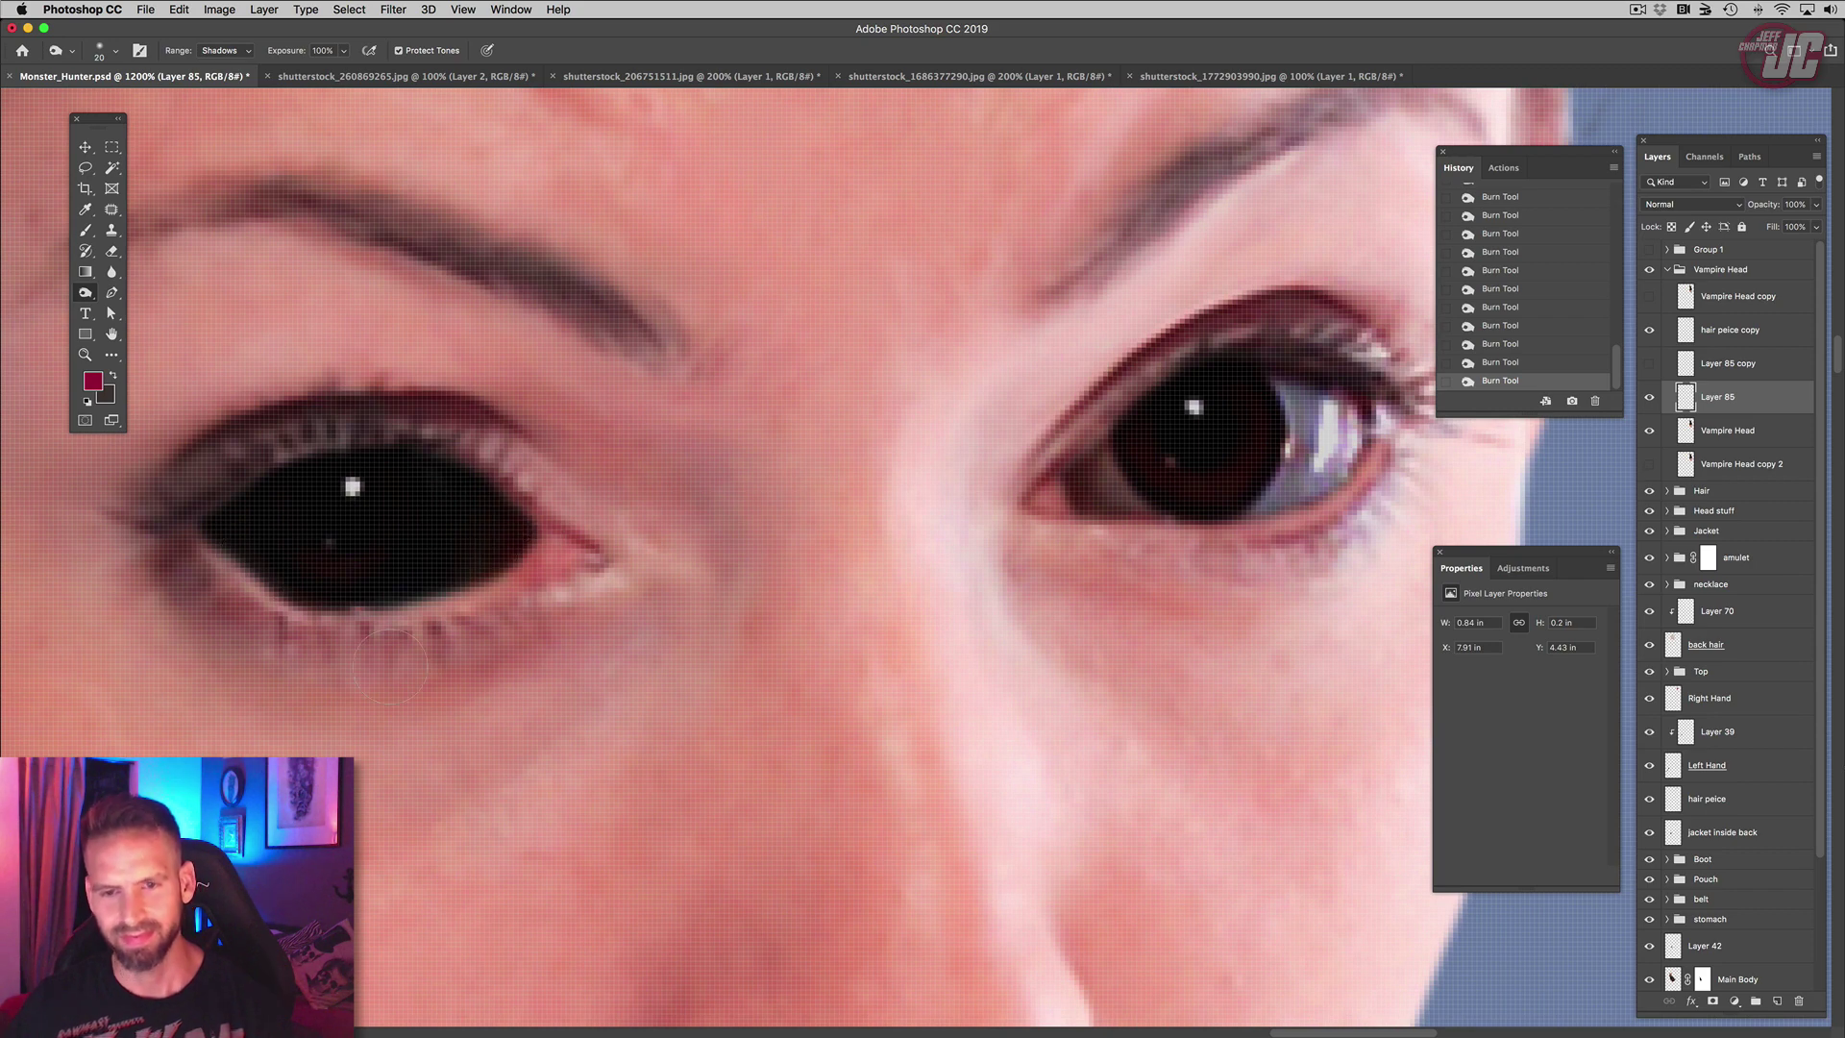
Step: Set the Burn brush to 17 px and burn the outer side of the other eye
scroll(794, 494, "right", 10)
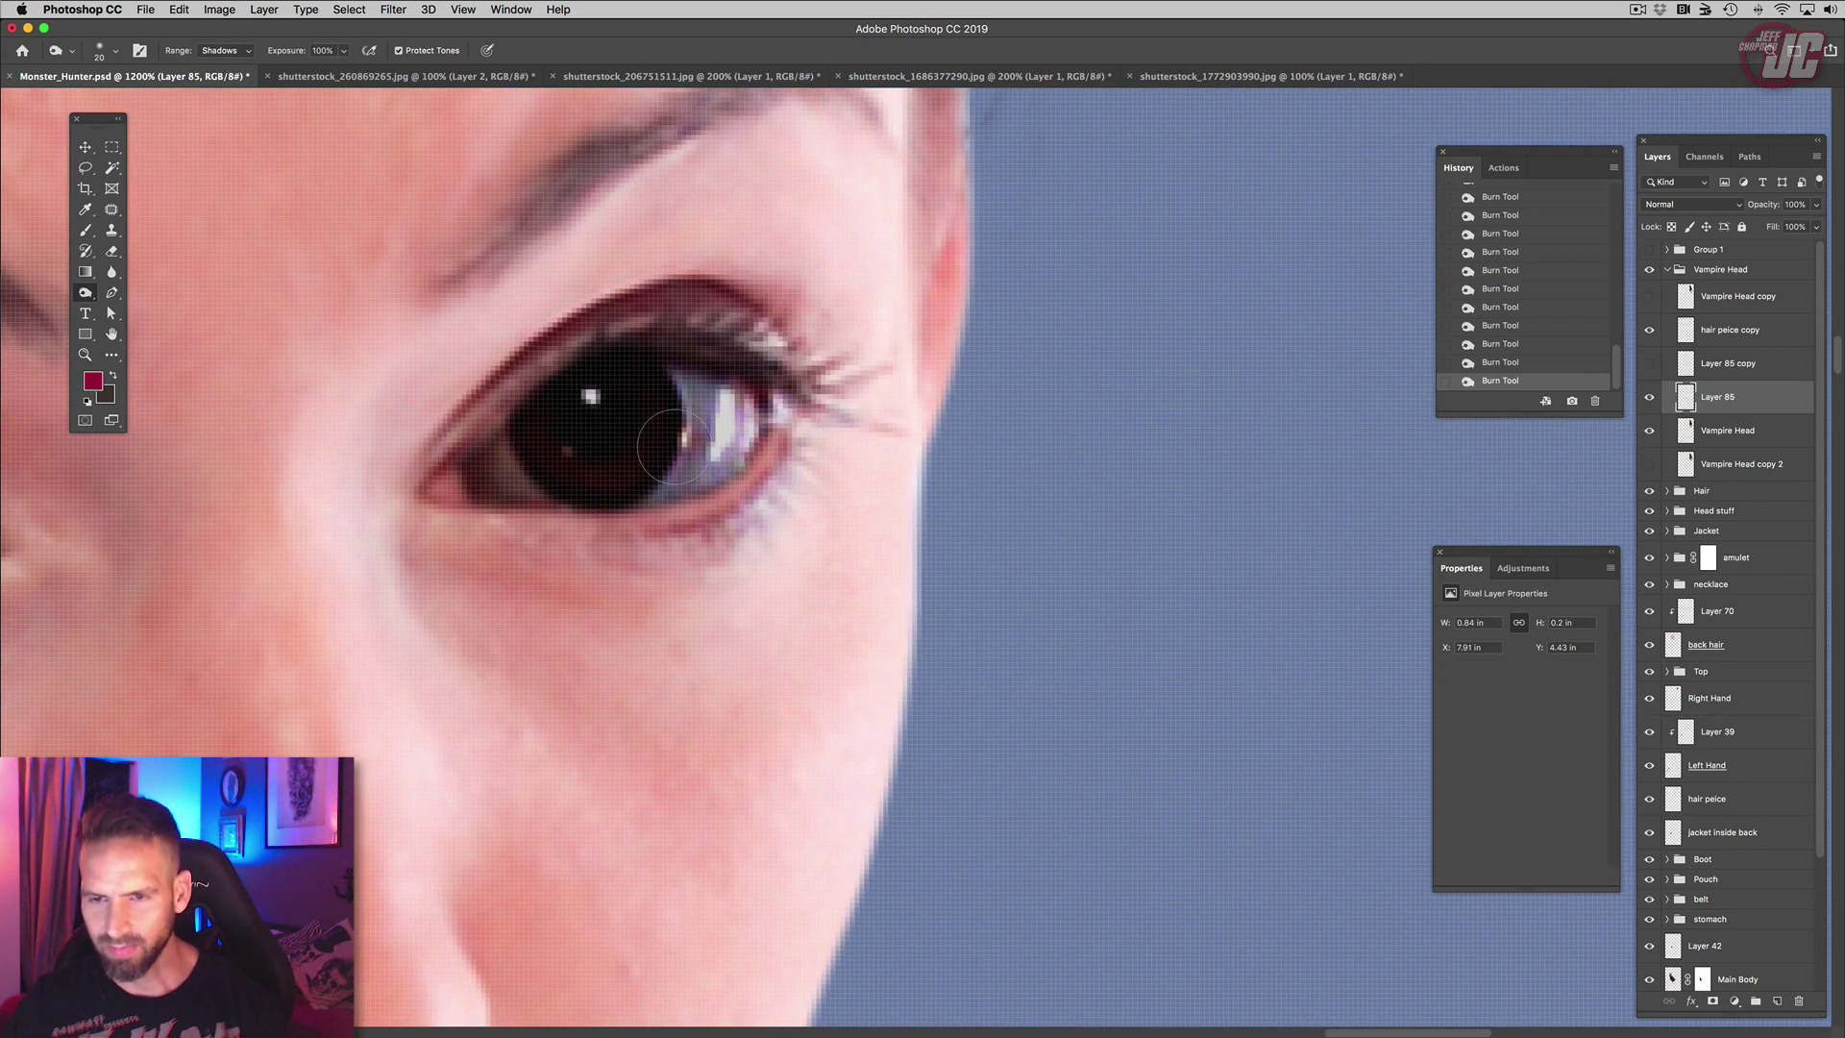
right_click(673, 418)
left_click_drag(759, 460, 755, 461)
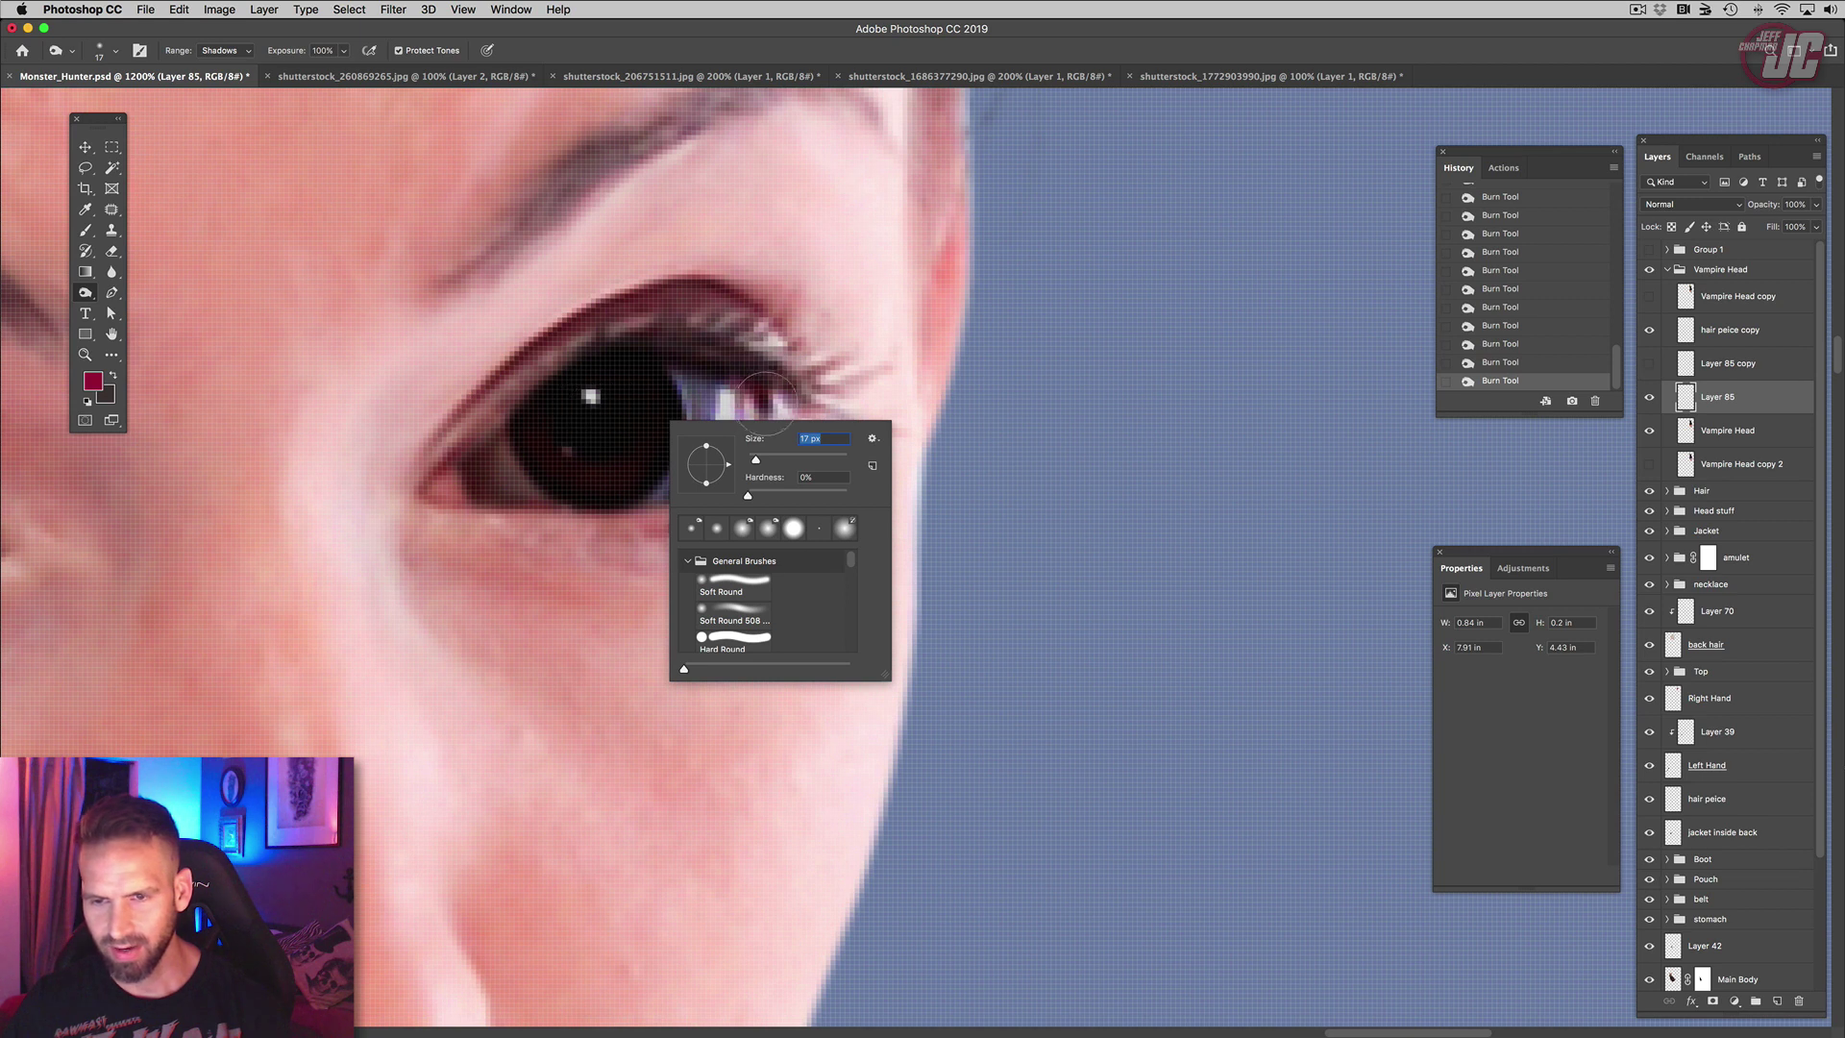
key("Return")
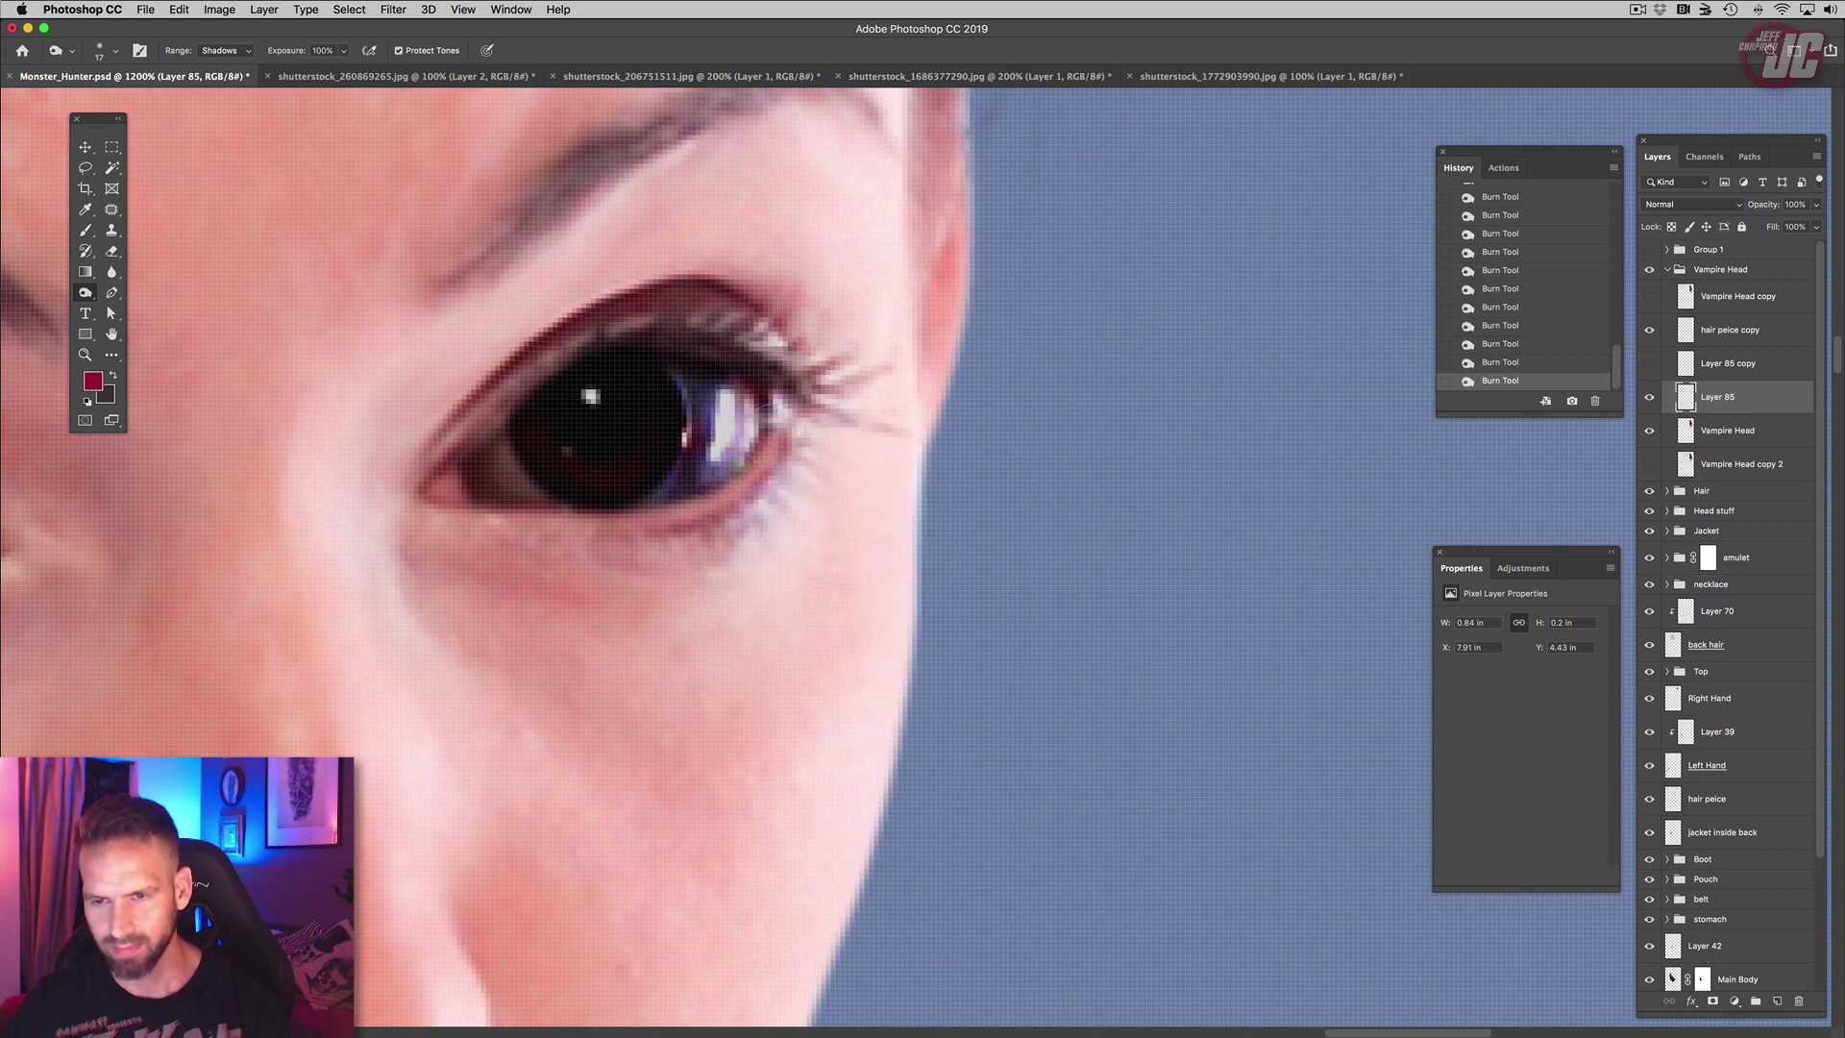
Step: Reduce the darkened eye layer's saturation to -69 with Hue/Saturation
left_click(219, 10)
mouse_move(246, 53)
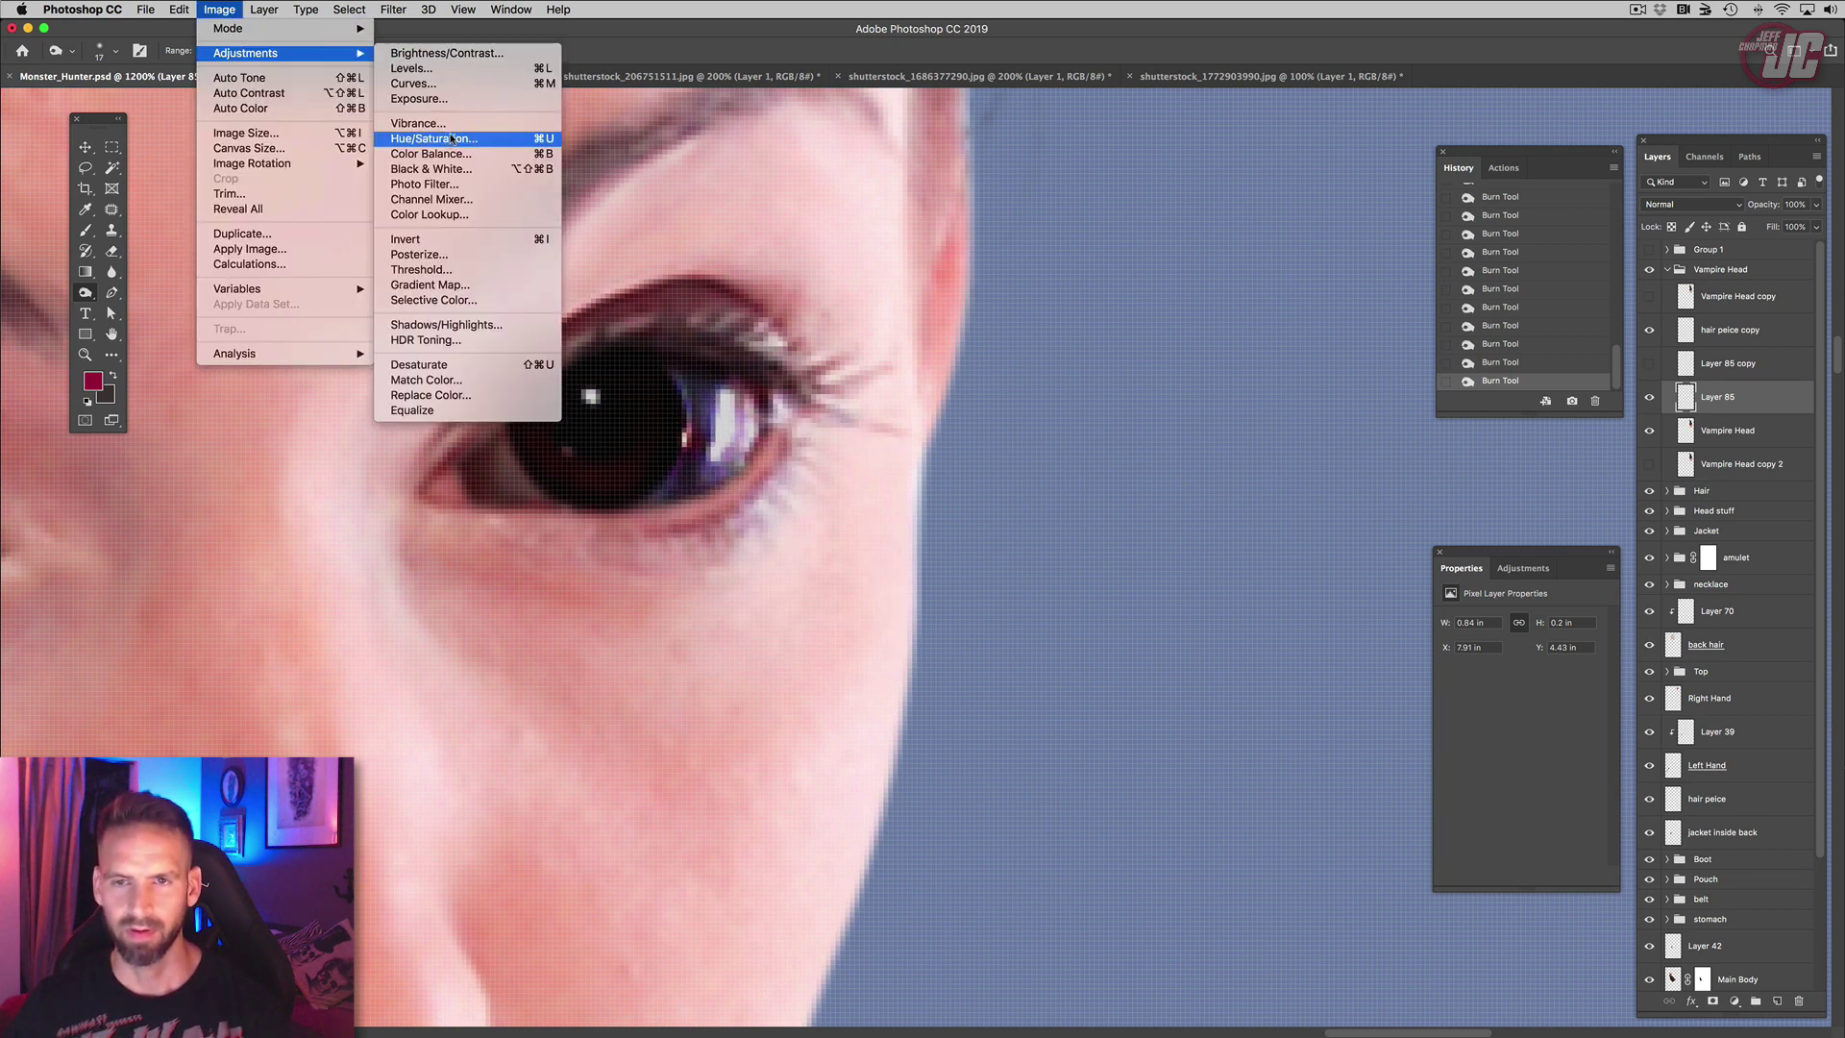
left_click(451, 139)
left_click(1107, 282)
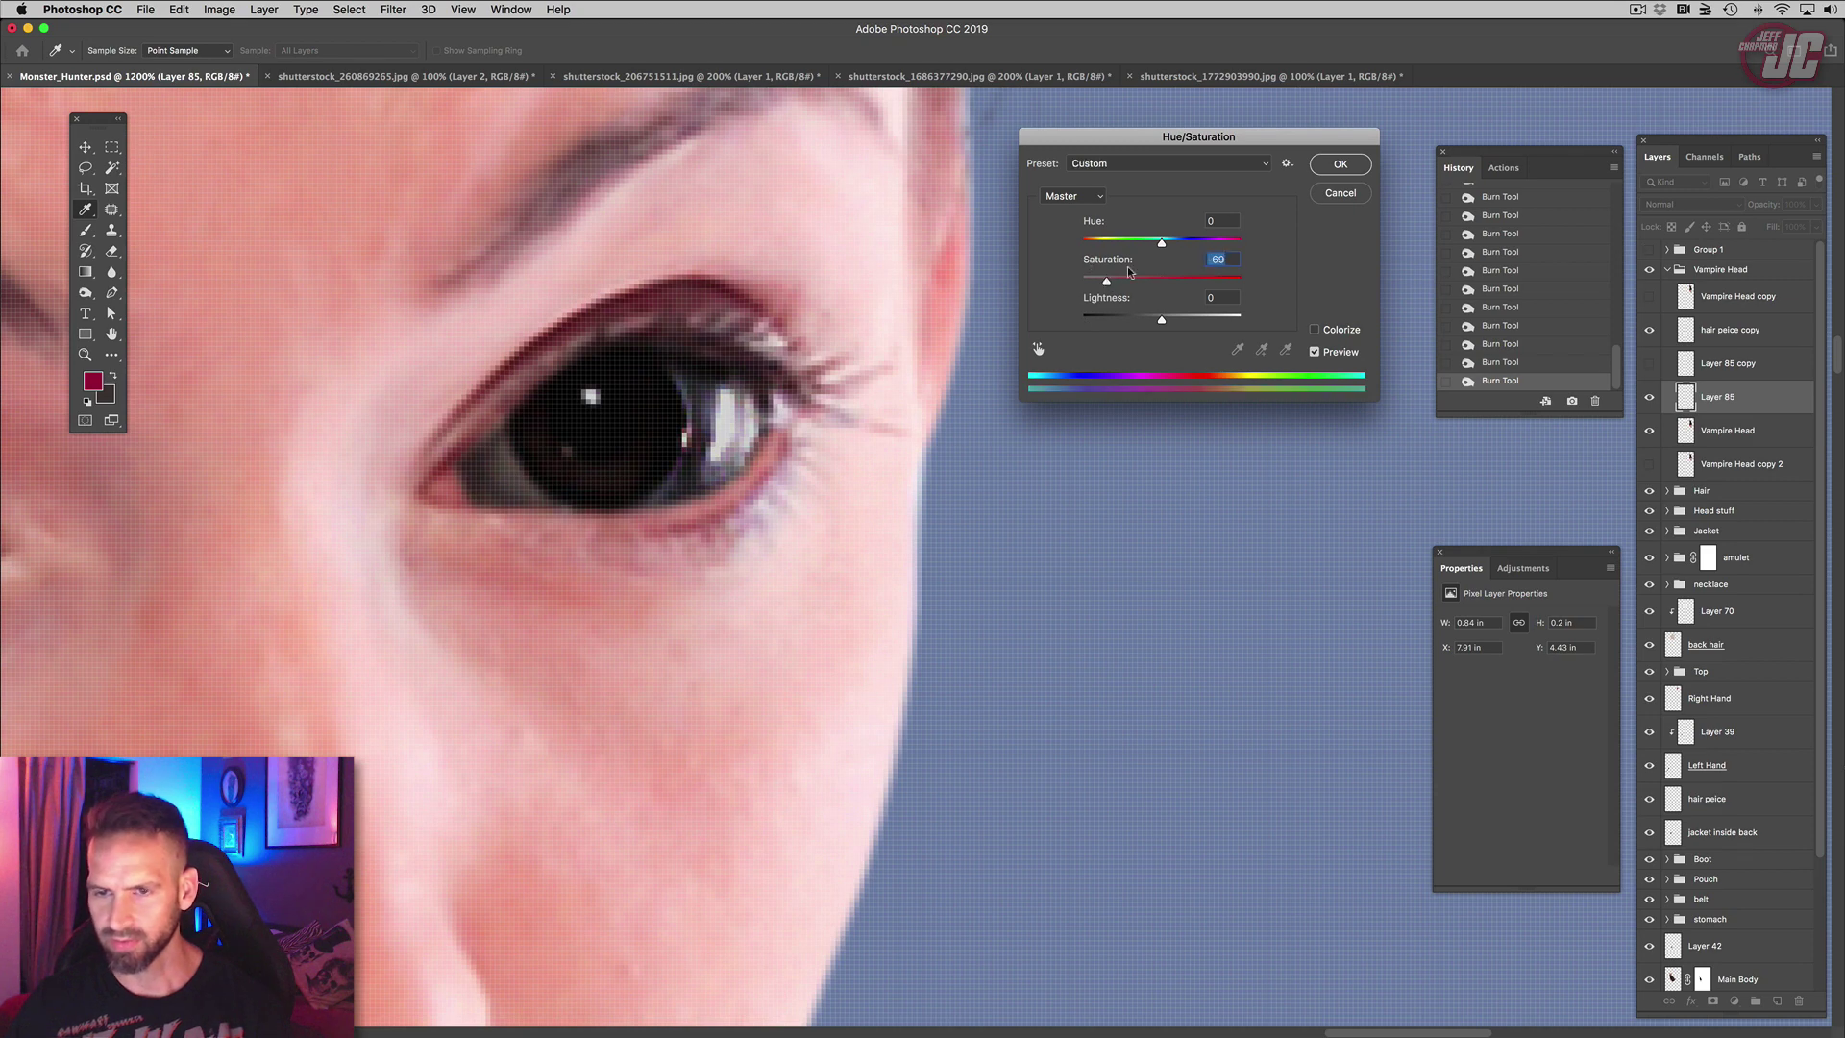
left_click(1336, 164)
Step: Burn the inner corner and the area around the iris of the second eye to black
mouse_move(519, 441)
left_mouse_down()
mouse_move(566, 493)
mouse_move(522, 466)
left_mouse_up()
left_click_drag(517, 471, 508, 432)
left_click_drag(500, 428, 502, 476)
left_click_drag(509, 452, 567, 476)
left_click_drag(663, 471, 680, 466)
left_click_drag(684, 471, 694, 447)
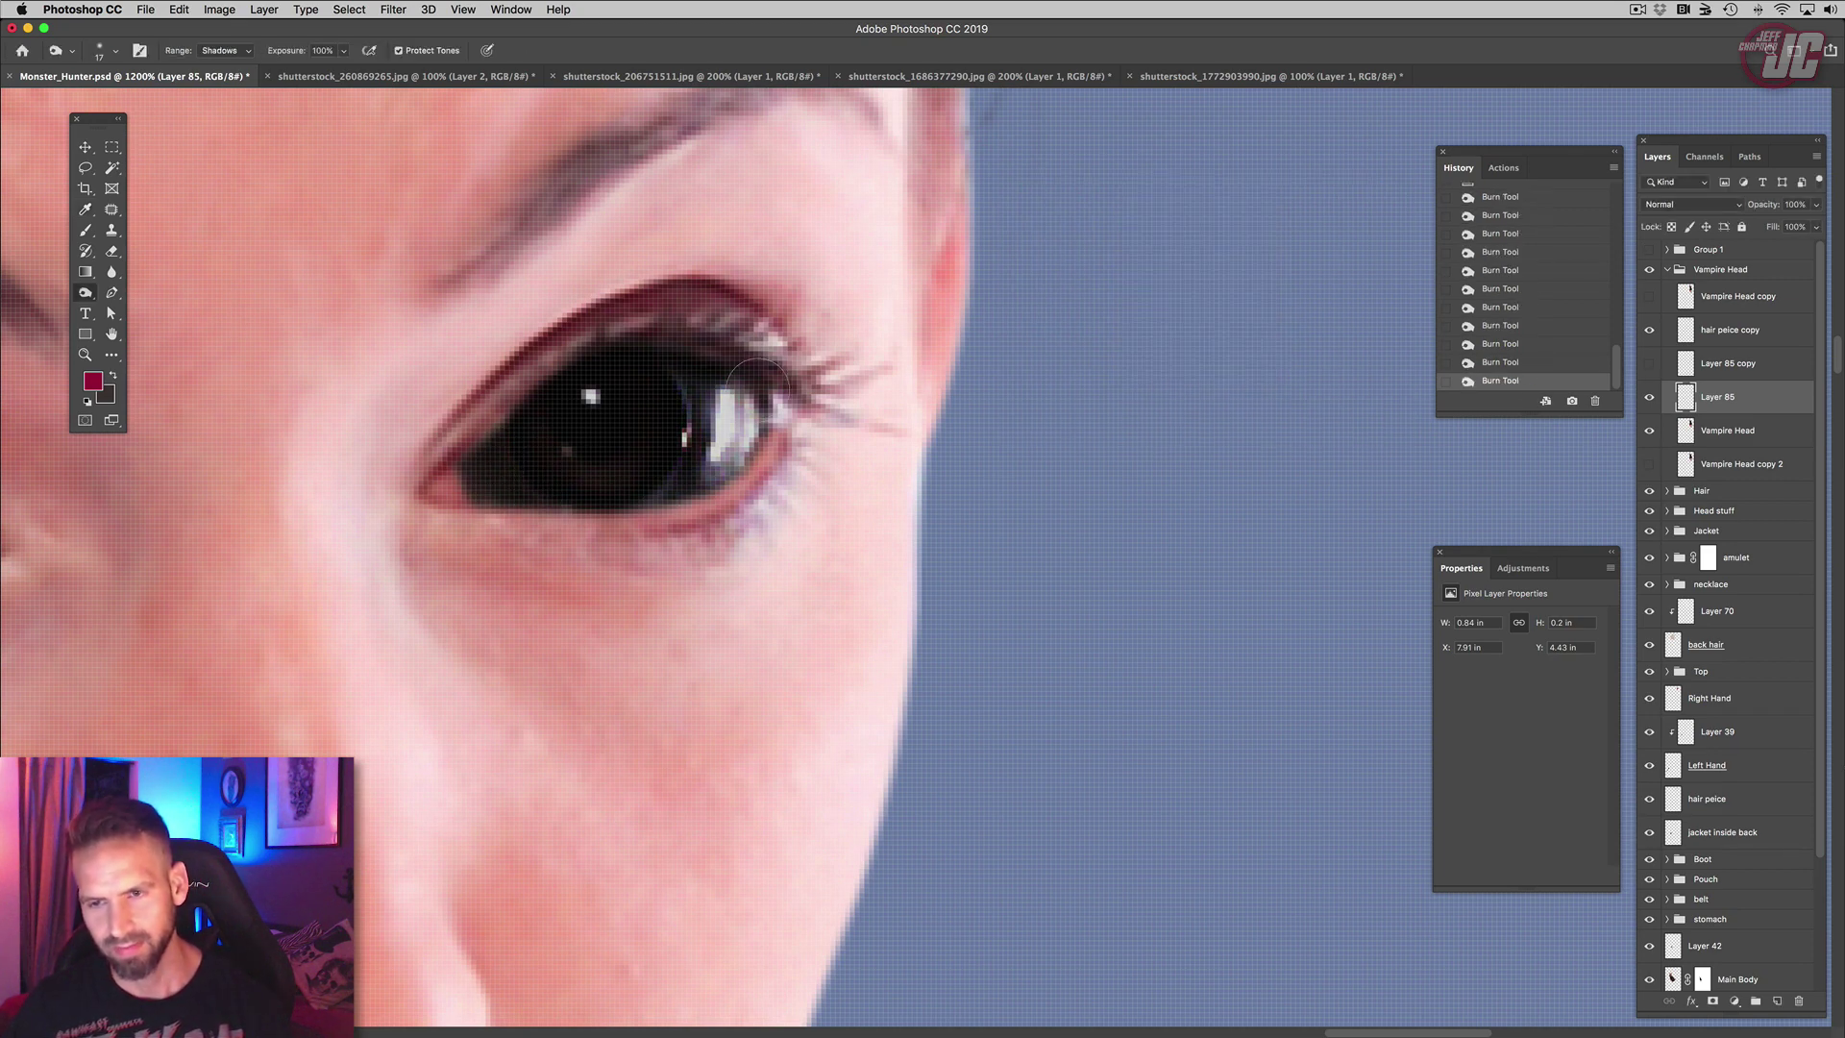
Step: Burn around the bright reflection in the second eye with a smaller brush, and switch the Burn range to Midtones
right_click(758, 389)
left_click_drag(852, 428, 841, 424)
left_click_drag(704, 392, 696, 380)
left_click_drag(708, 470, 735, 473)
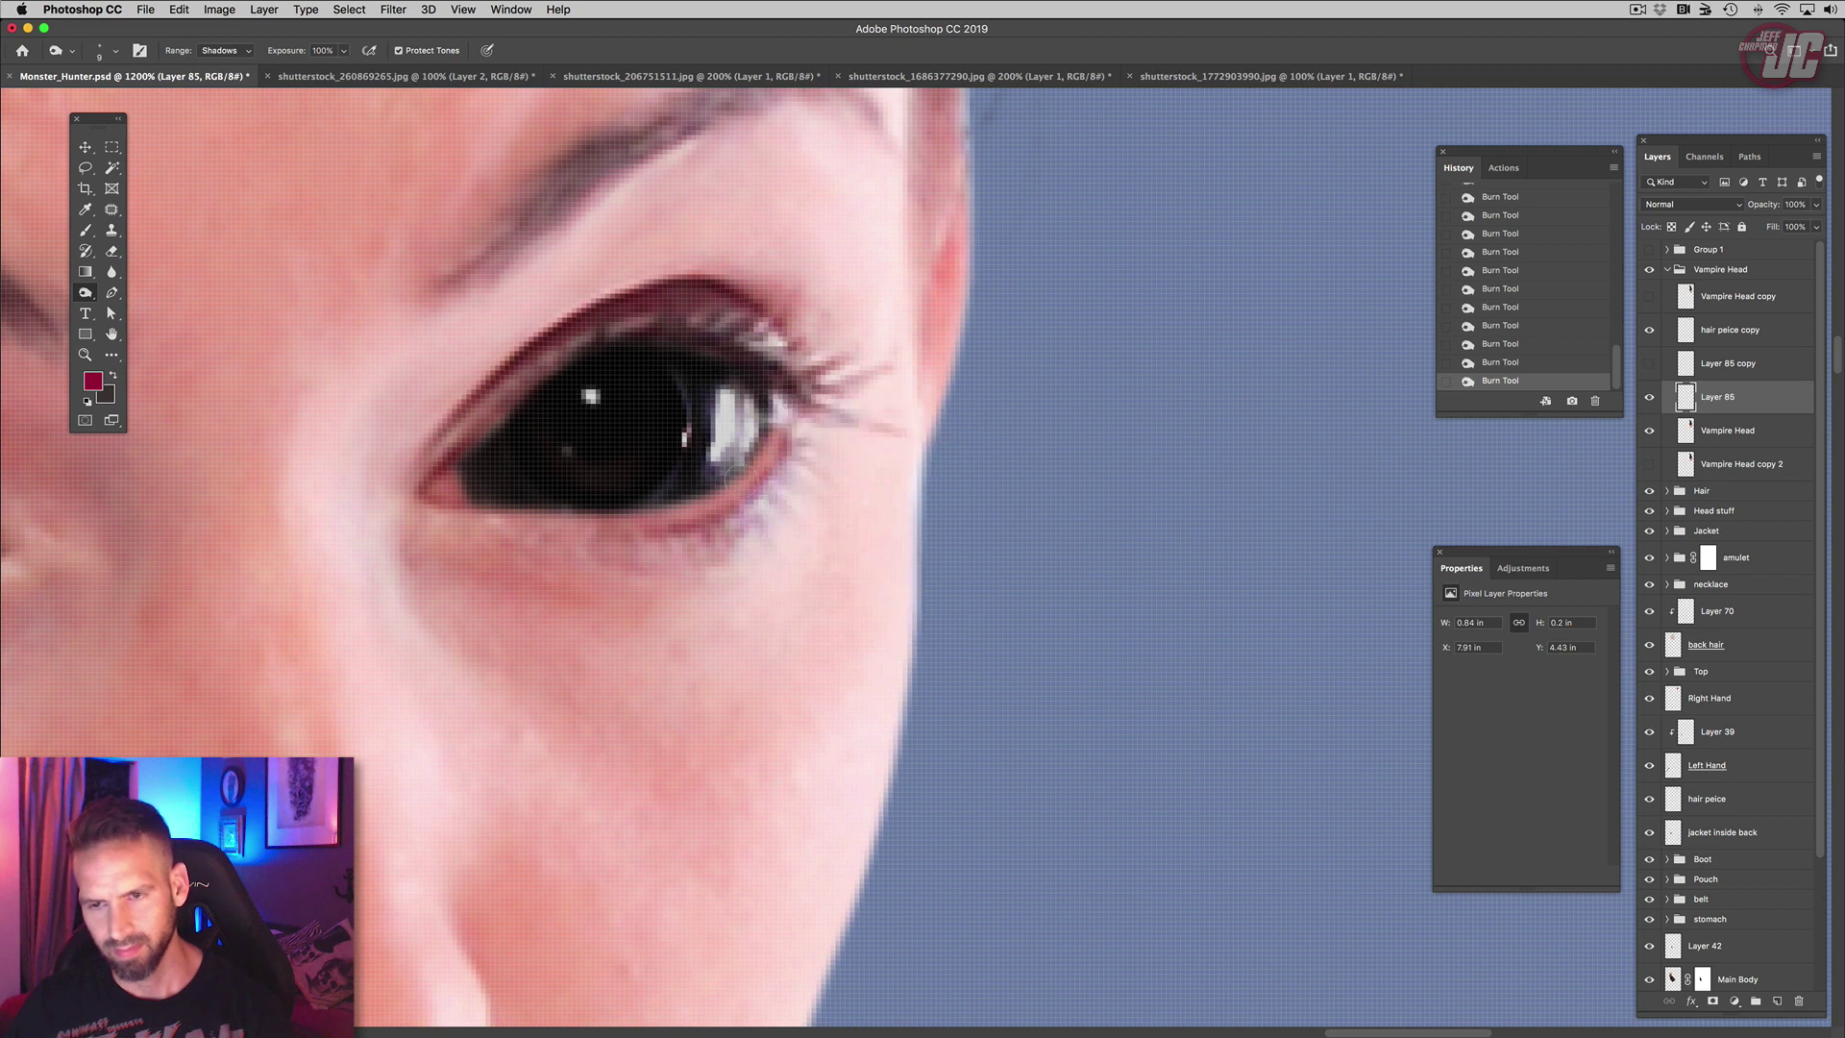
mouse_move(670, 374)
left_mouse_down()
mouse_move(680, 415)
mouse_move(655, 485)
mouse_move(738, 423)
mouse_move(730, 462)
left_mouse_up()
key("alt+shift+m")
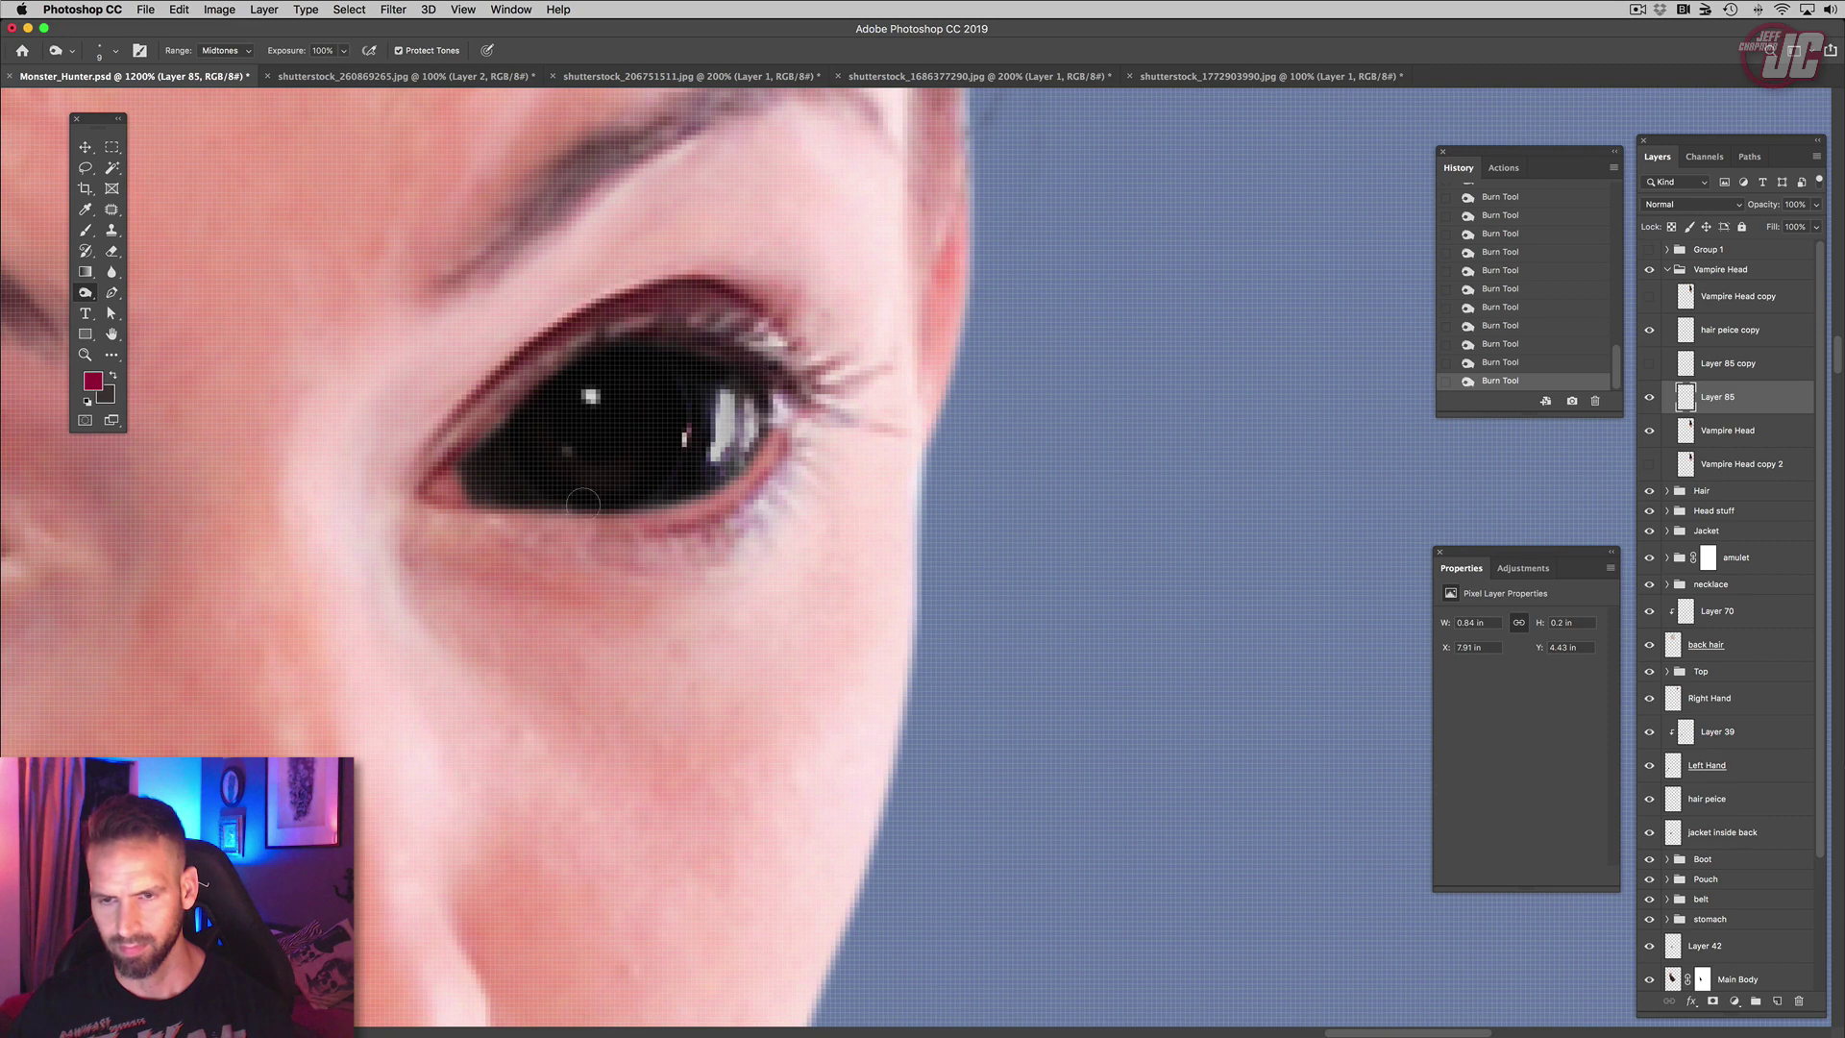
Step: Examine the blackened eyes against the whole figure and in close-up on the face
left_click(86, 354)
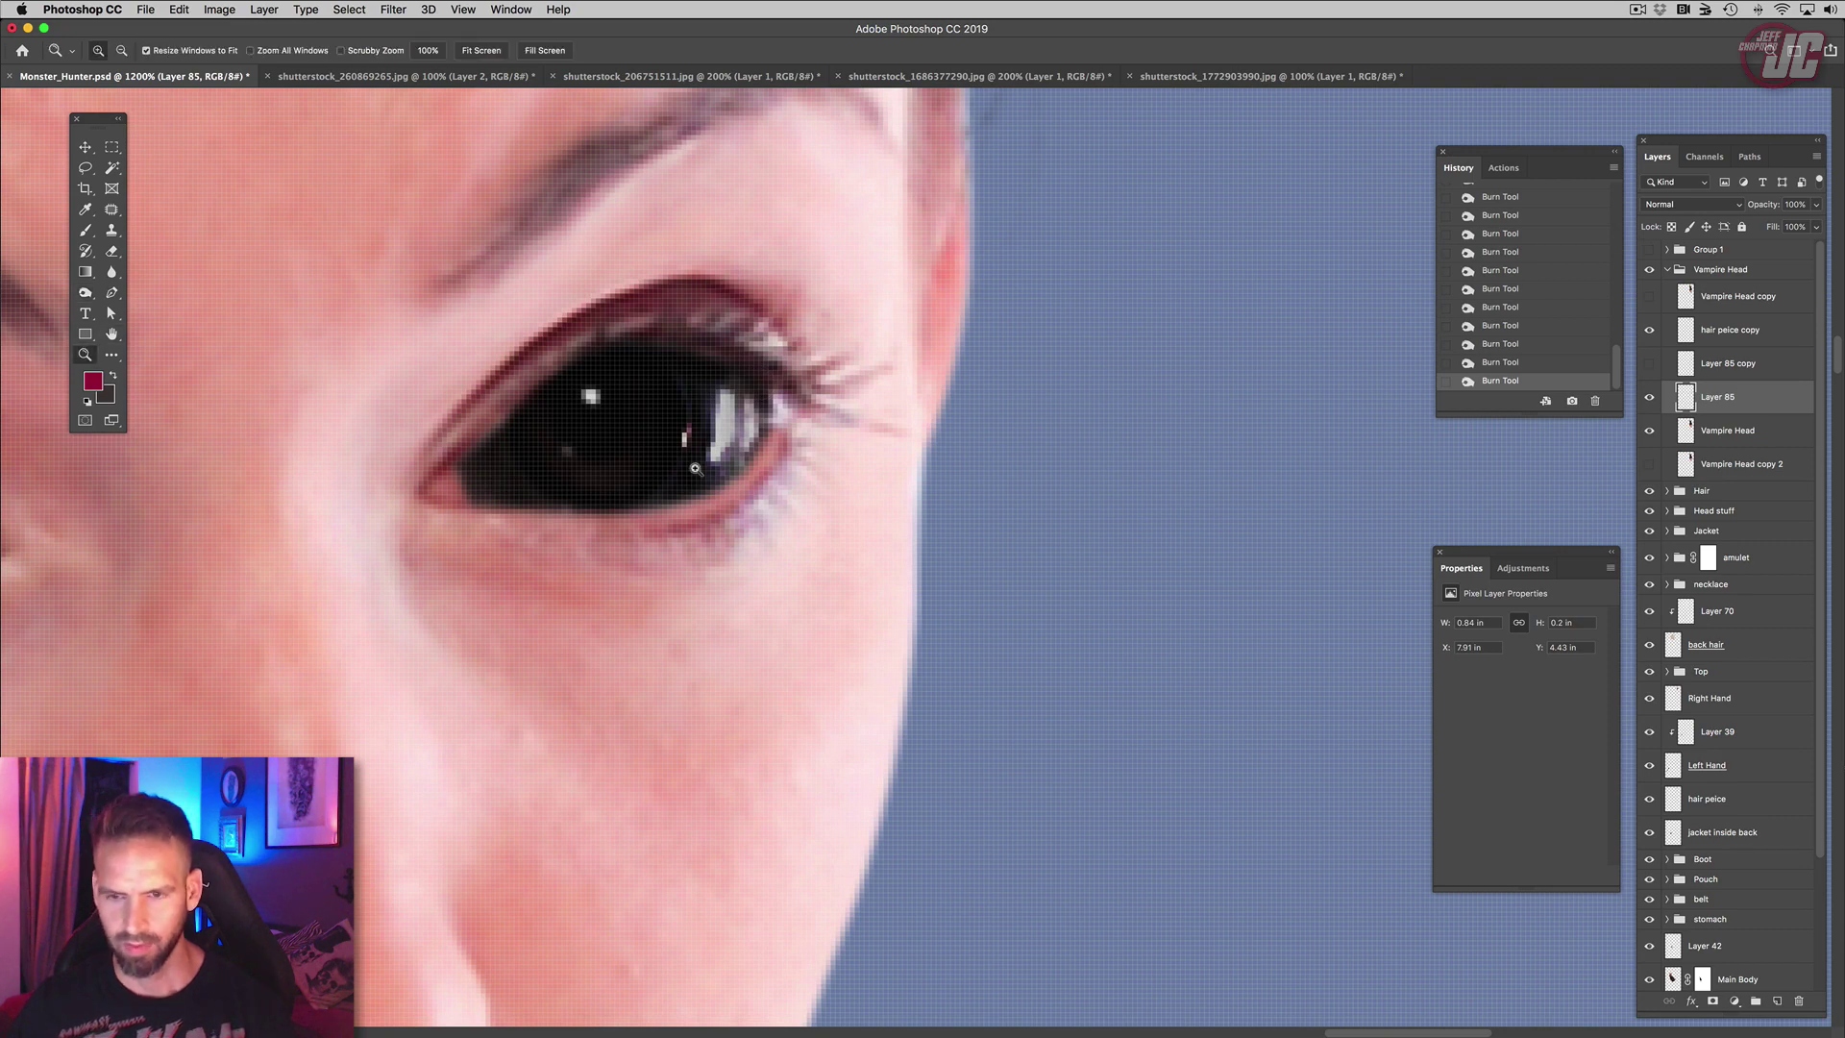
left_click(695, 469, "alt")
left_click(712, 481, "alt")
left_click(725, 490, "alt")
left_click(741, 501, "alt")
left_click(750, 509, "alt")
left_click(757, 515, "alt")
left_click(759, 517, "alt")
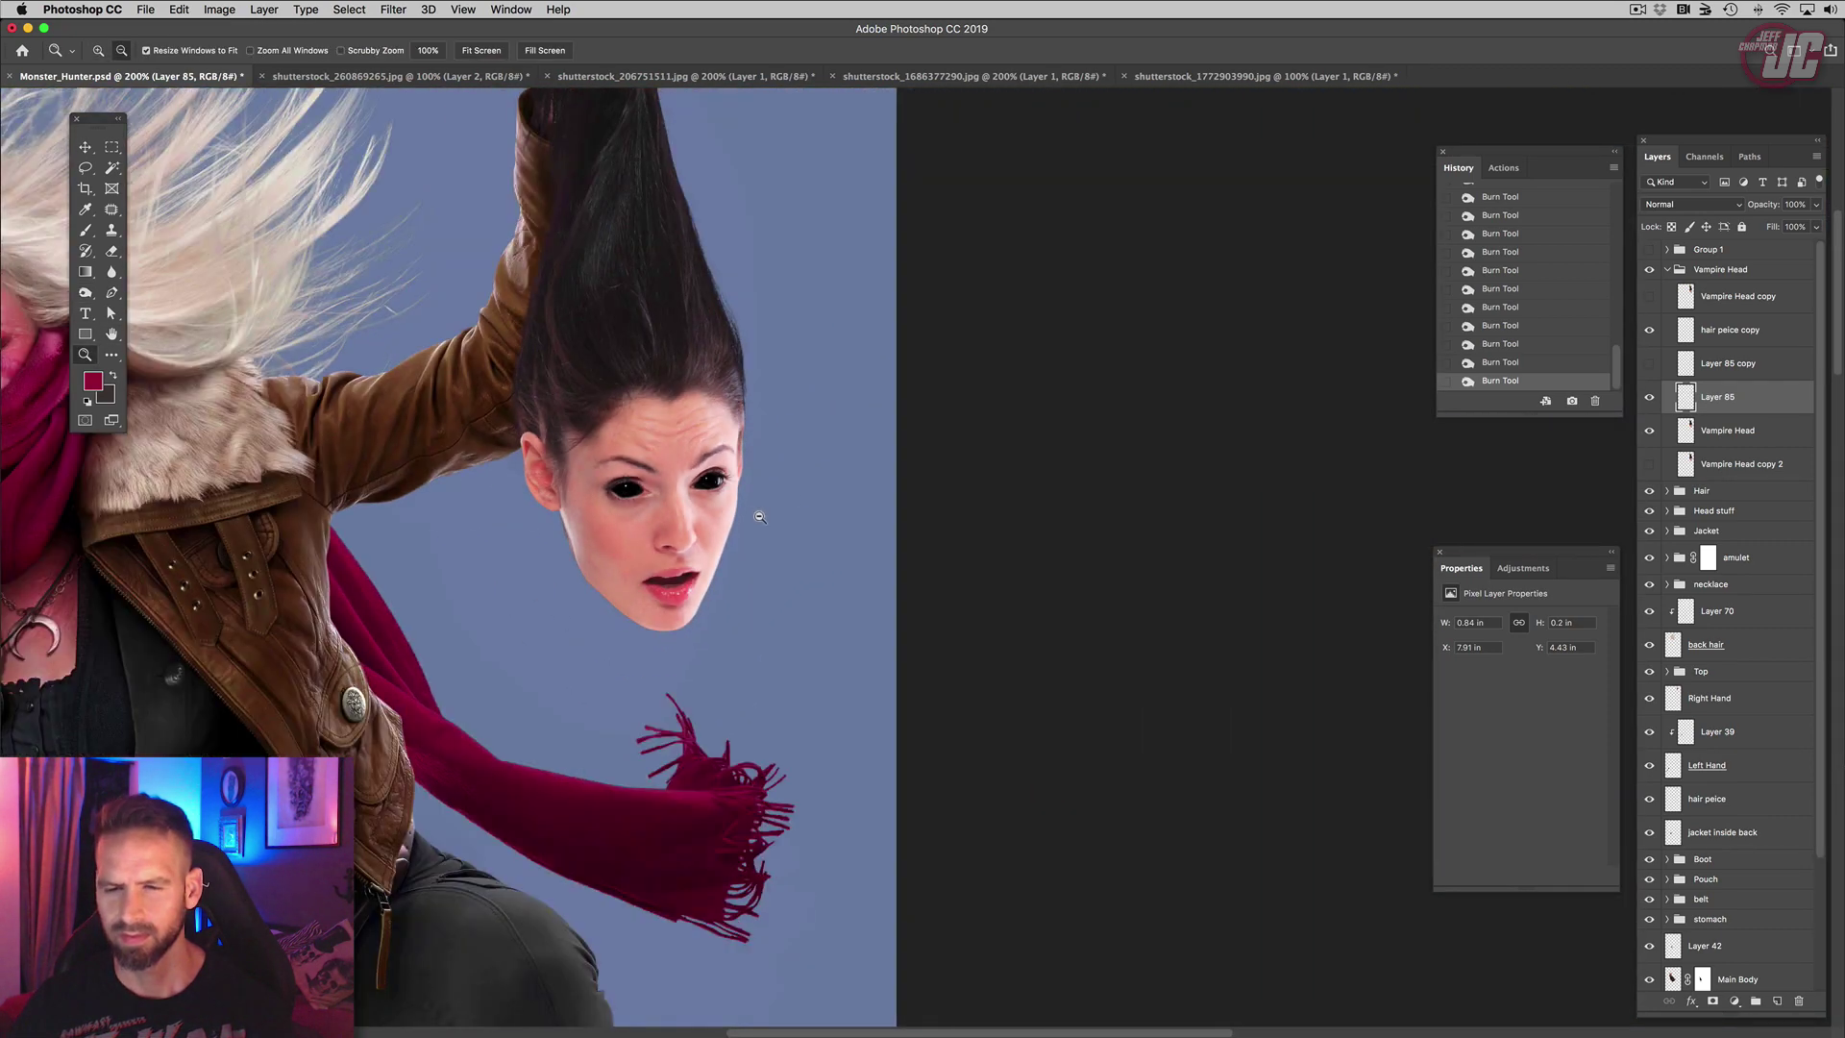
left_click(759, 517, "alt")
left_click(759, 517, "alt")
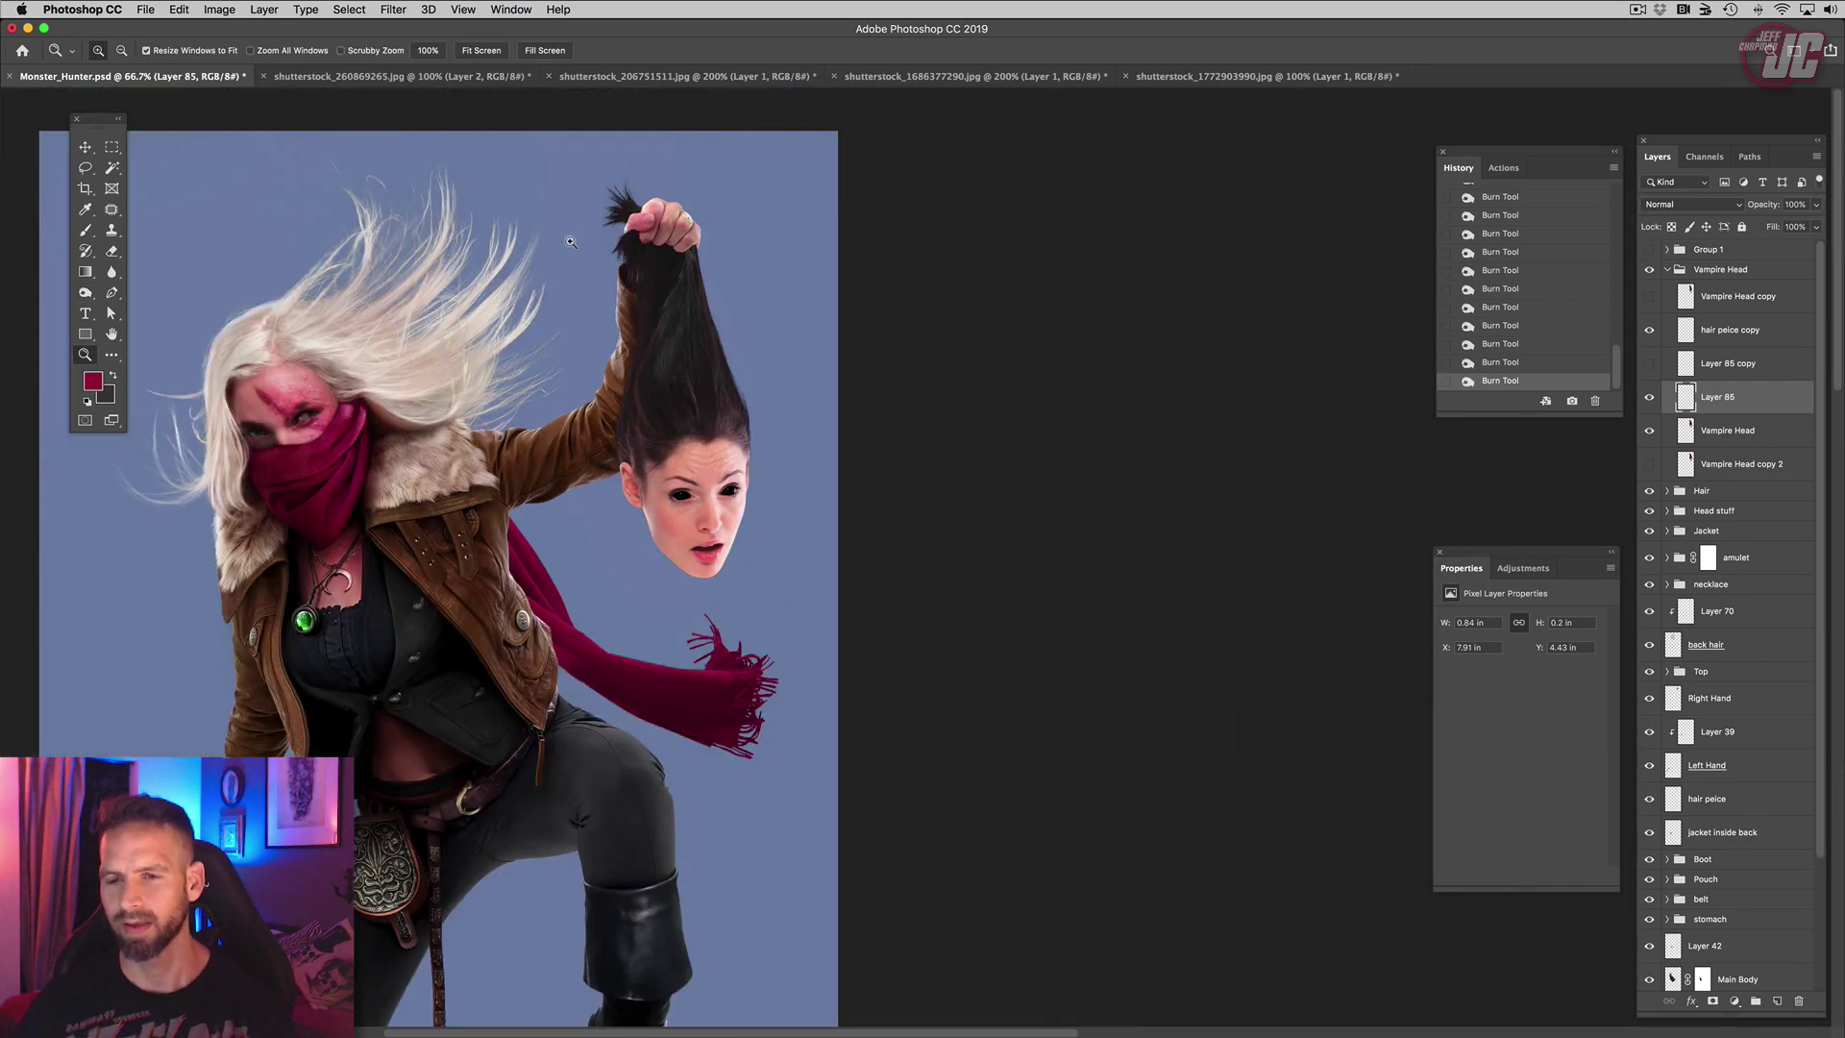
left_click(738, 521)
left_click(732, 480)
left_click(728, 448)
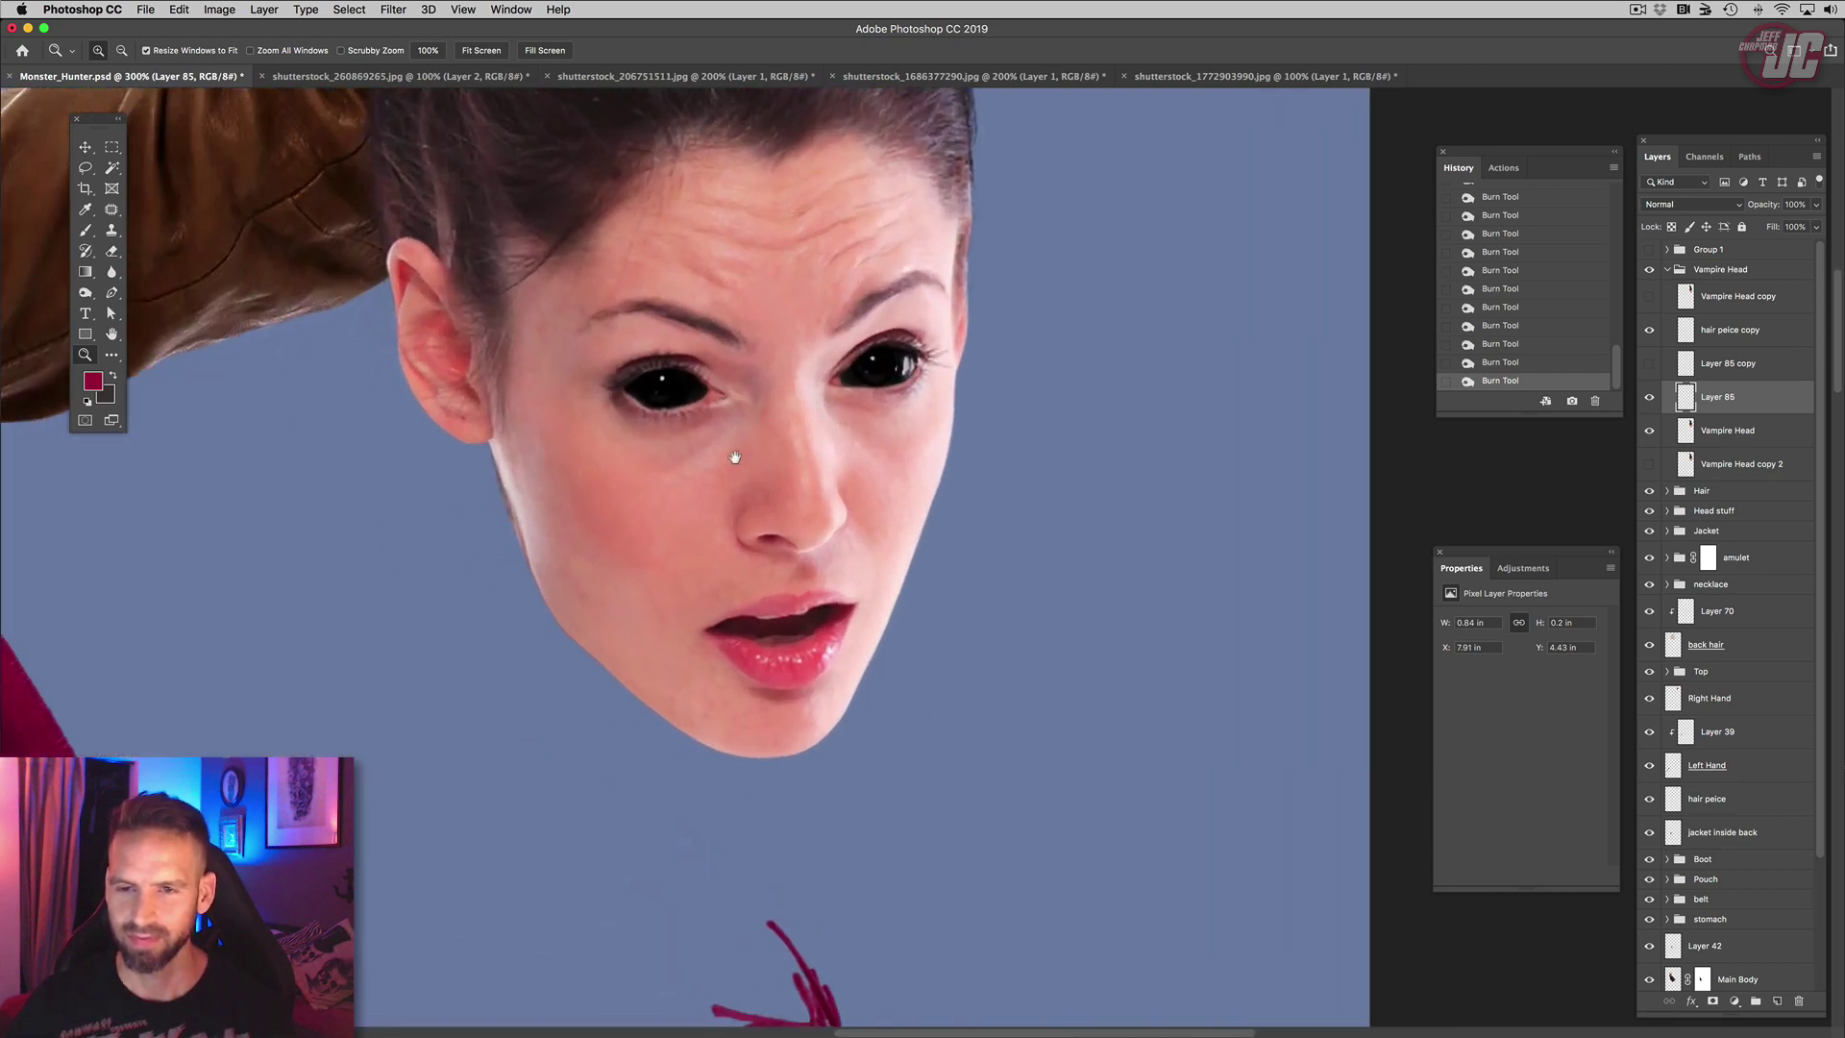
left_click(719, 438)
left_click(707, 429)
left_click(692, 419)
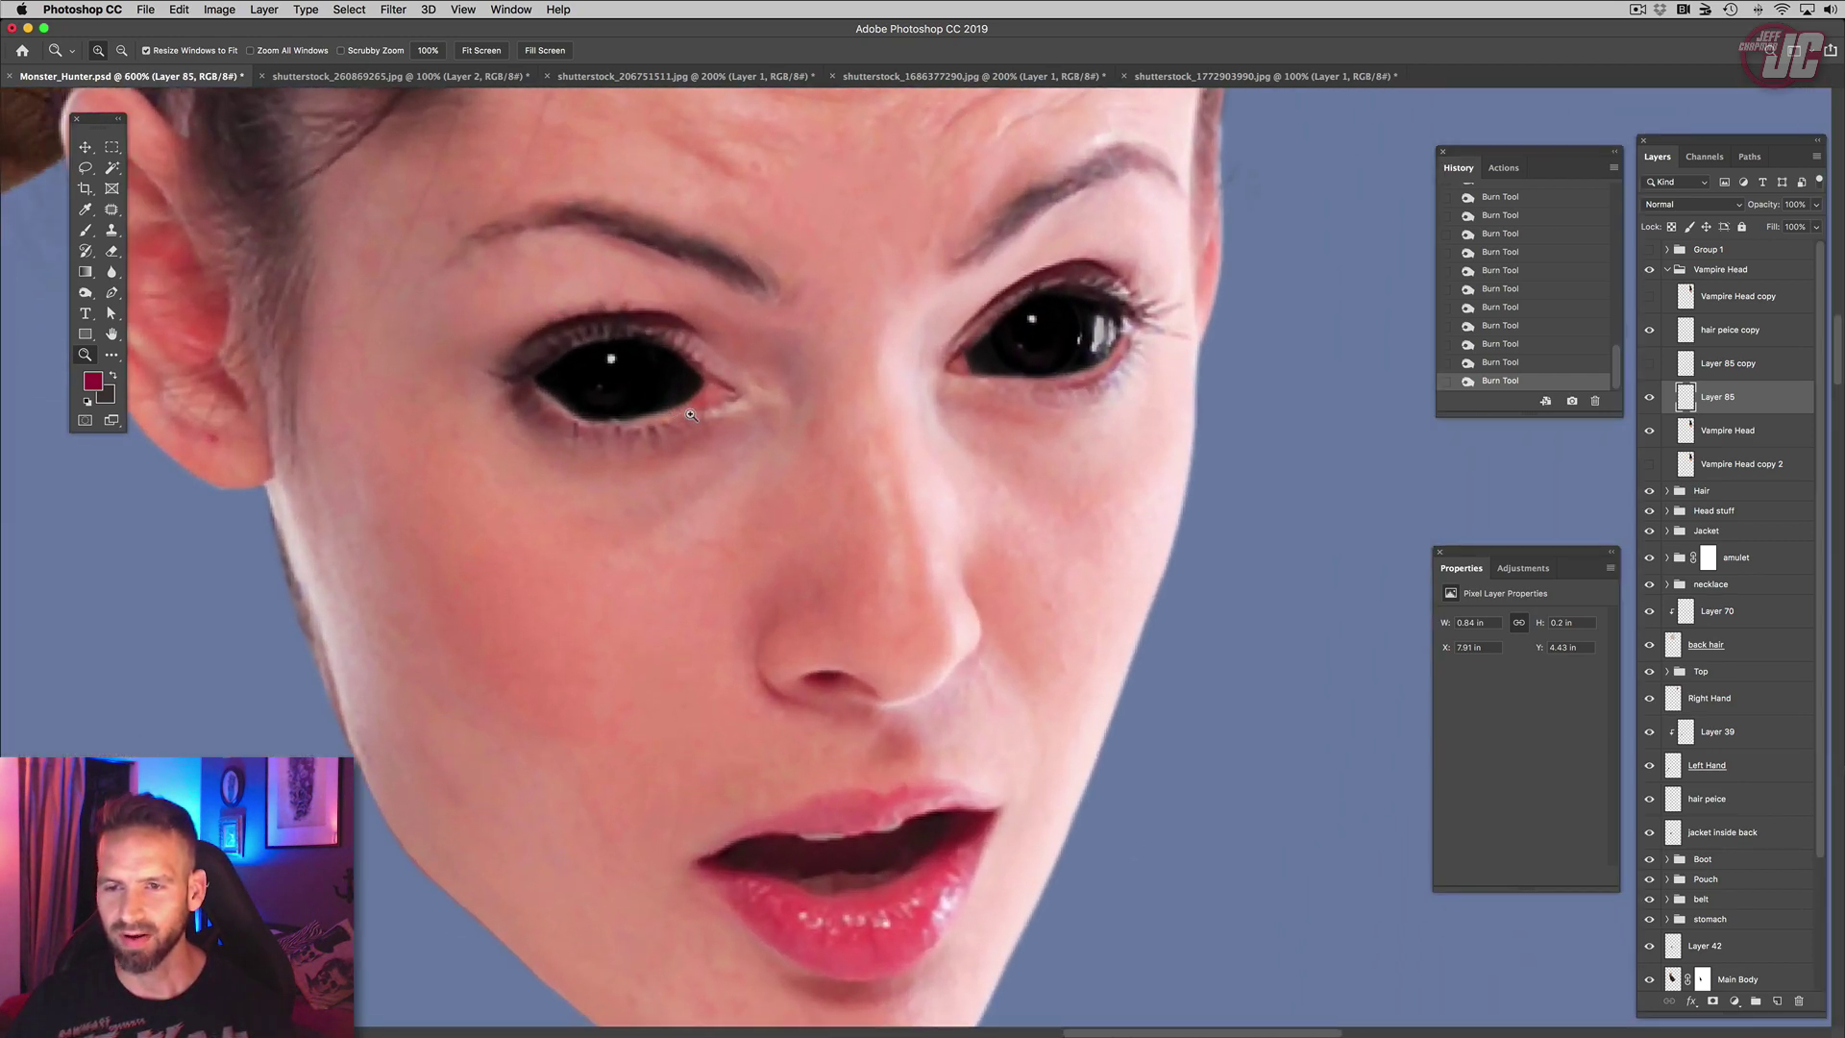
left_click(685, 409)
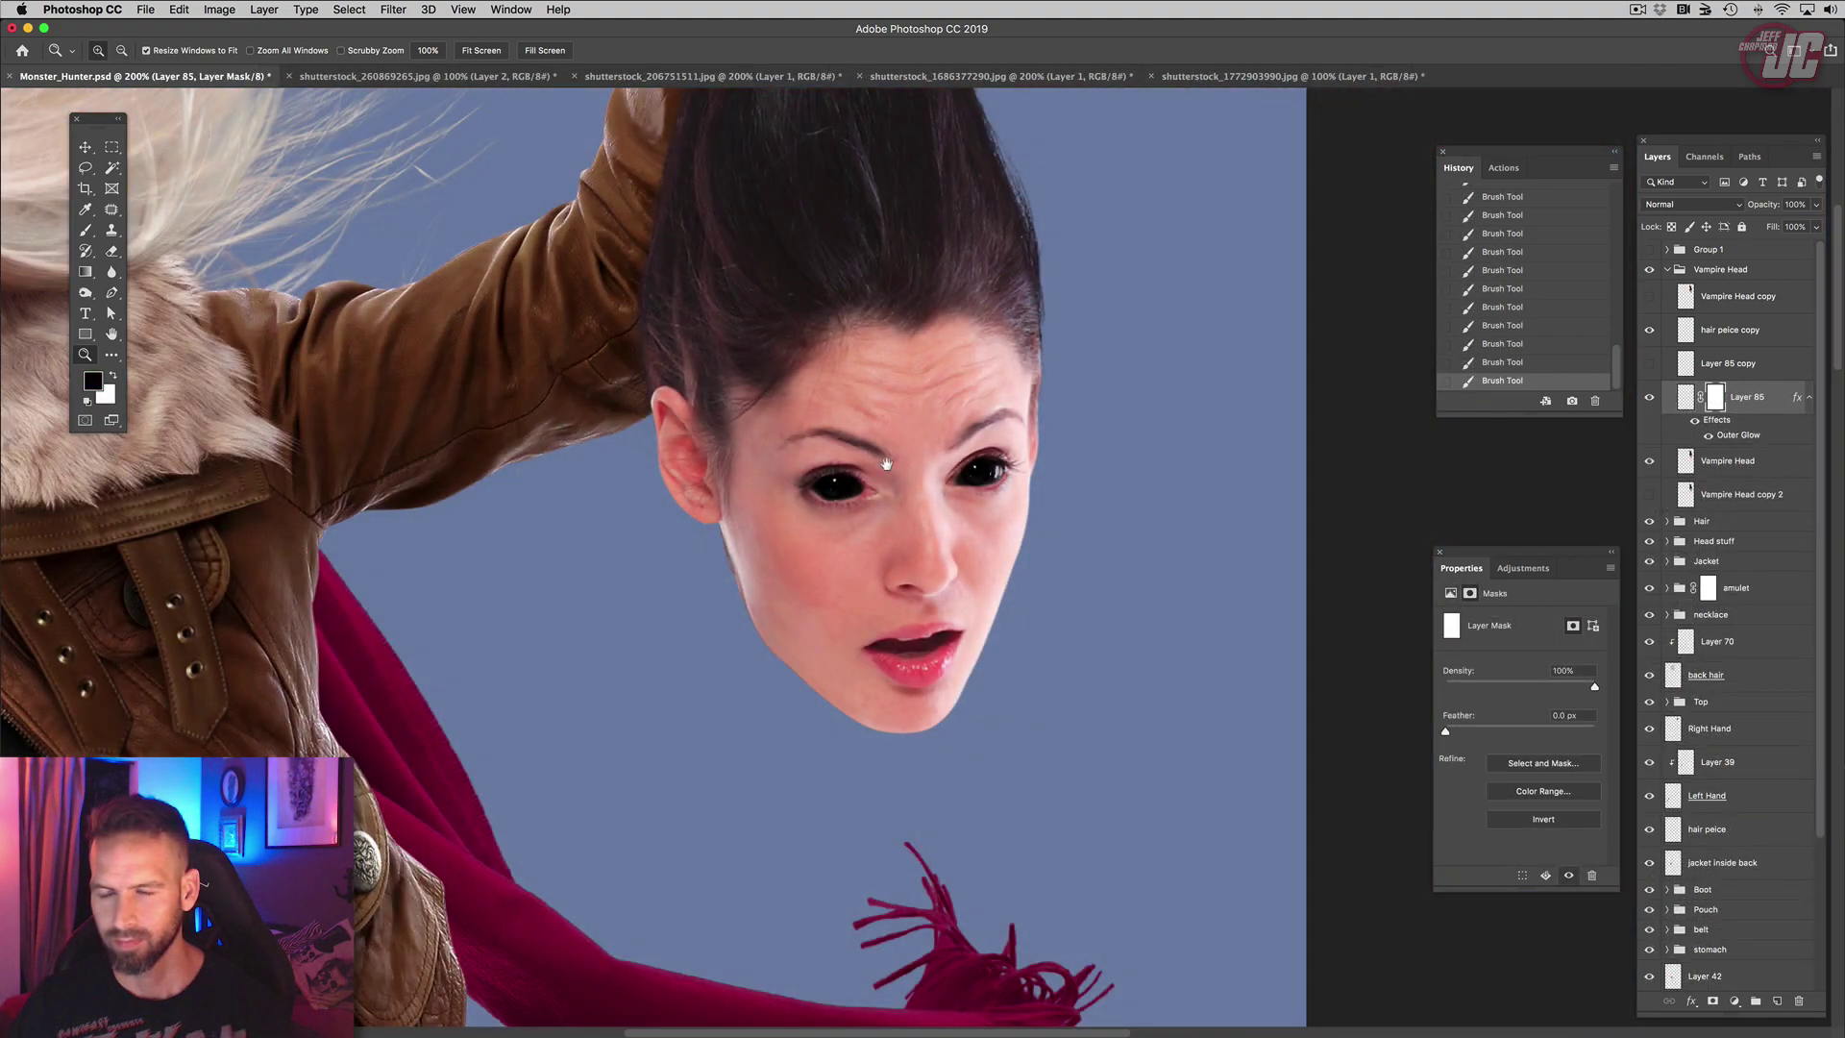
Step: Add Levels and Selective Color adjustment layers clipped to the Vampire Head layer
left_click_drag(887, 464, 791, 447)
left_click(85, 147)
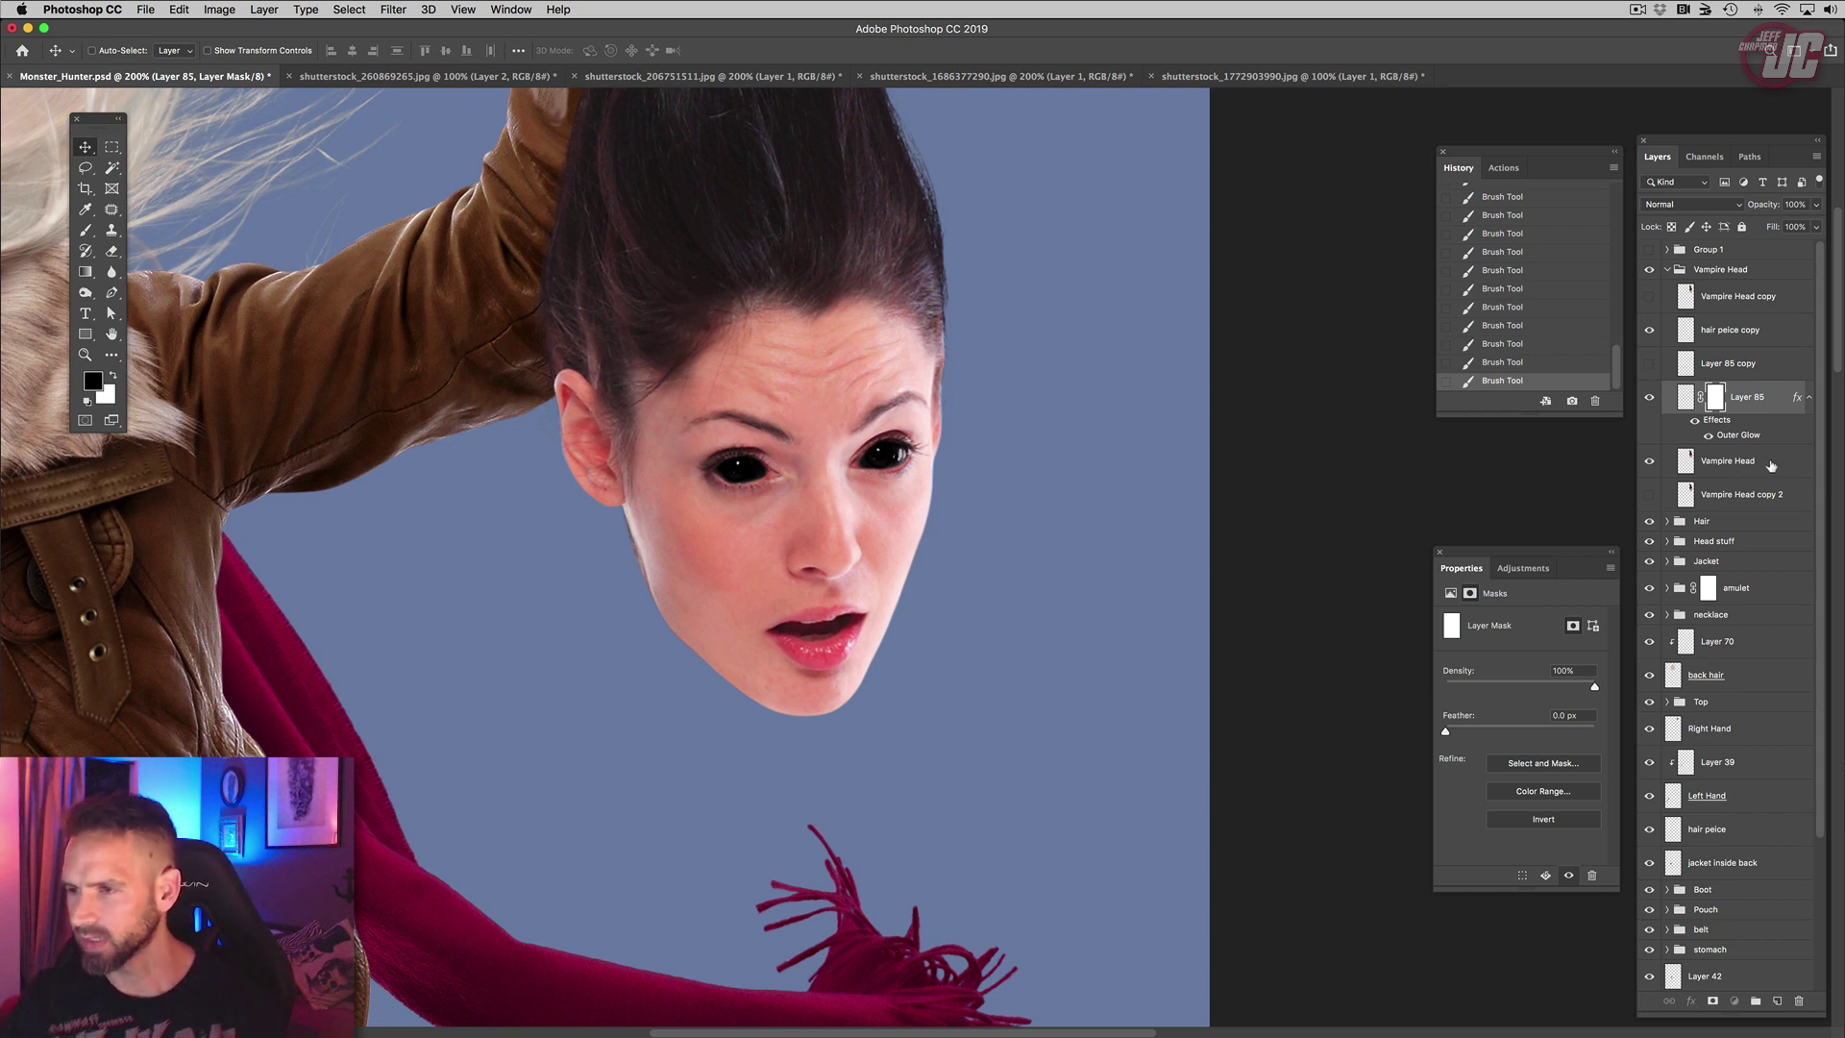
left_click(1772, 466)
left_click(1735, 1000)
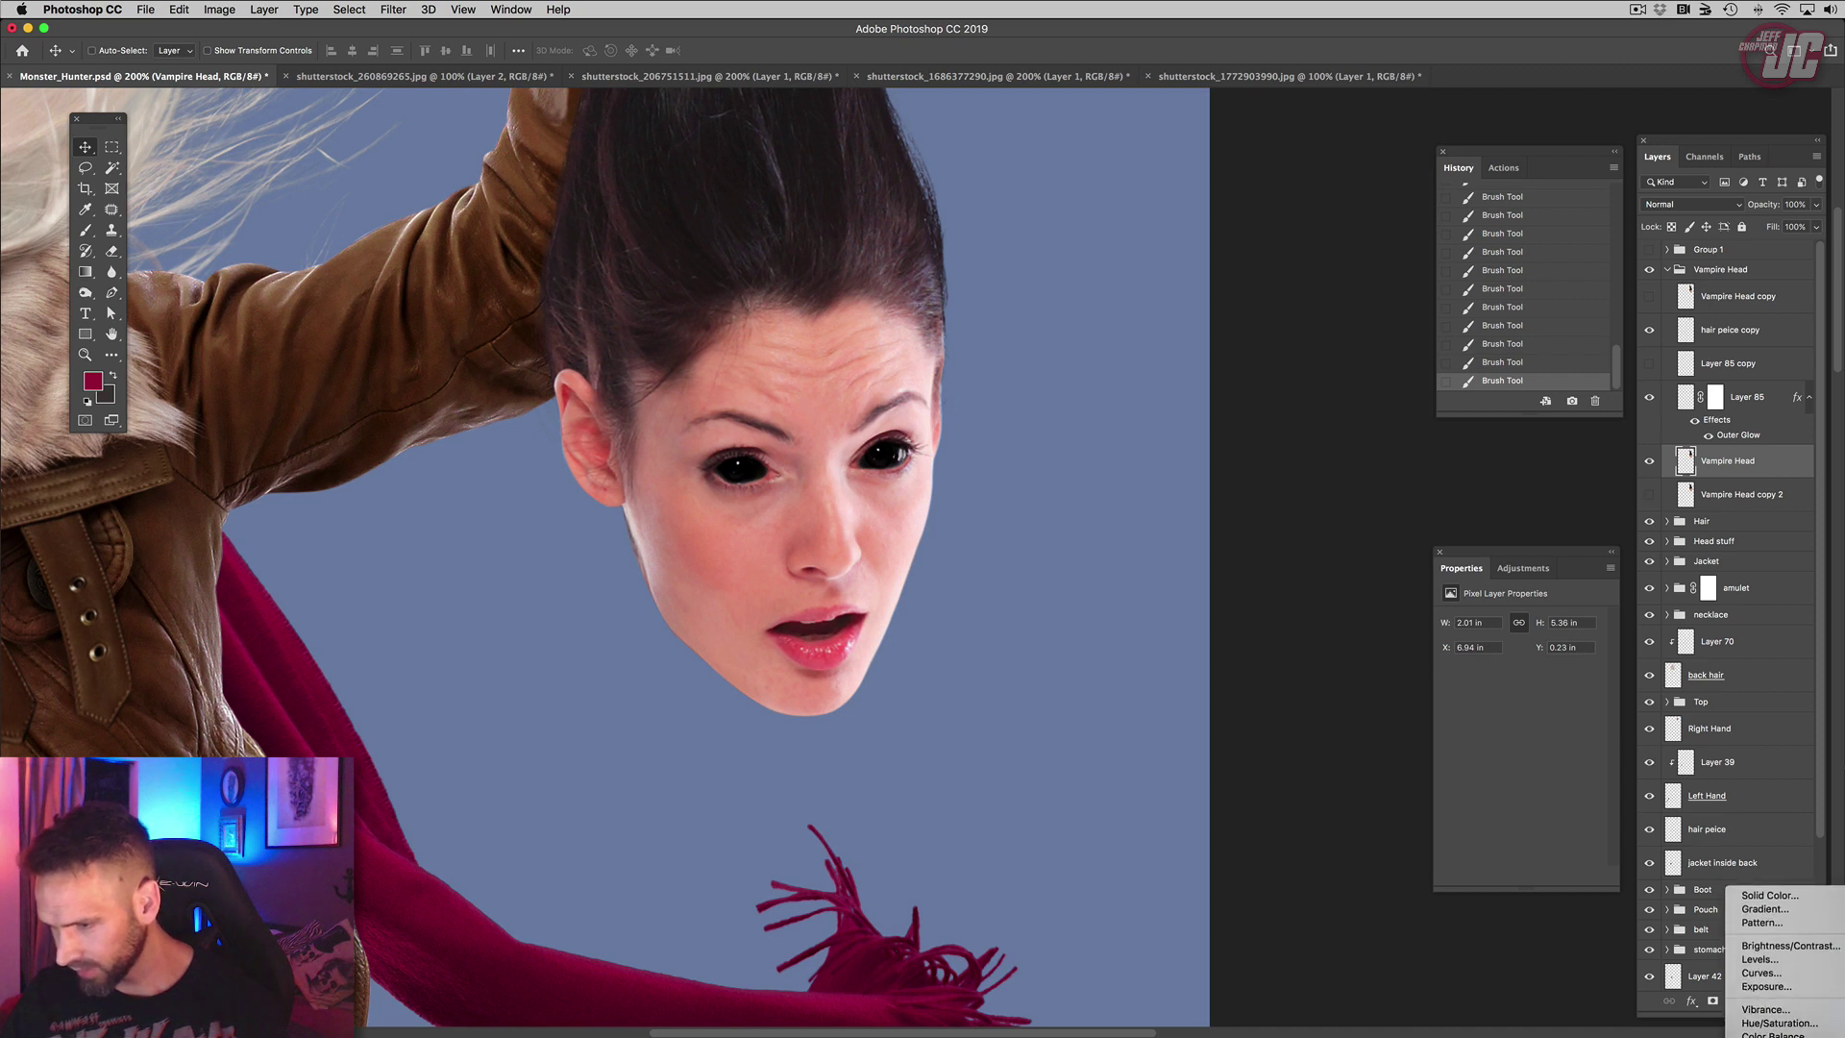
left_click(1773, 1026)
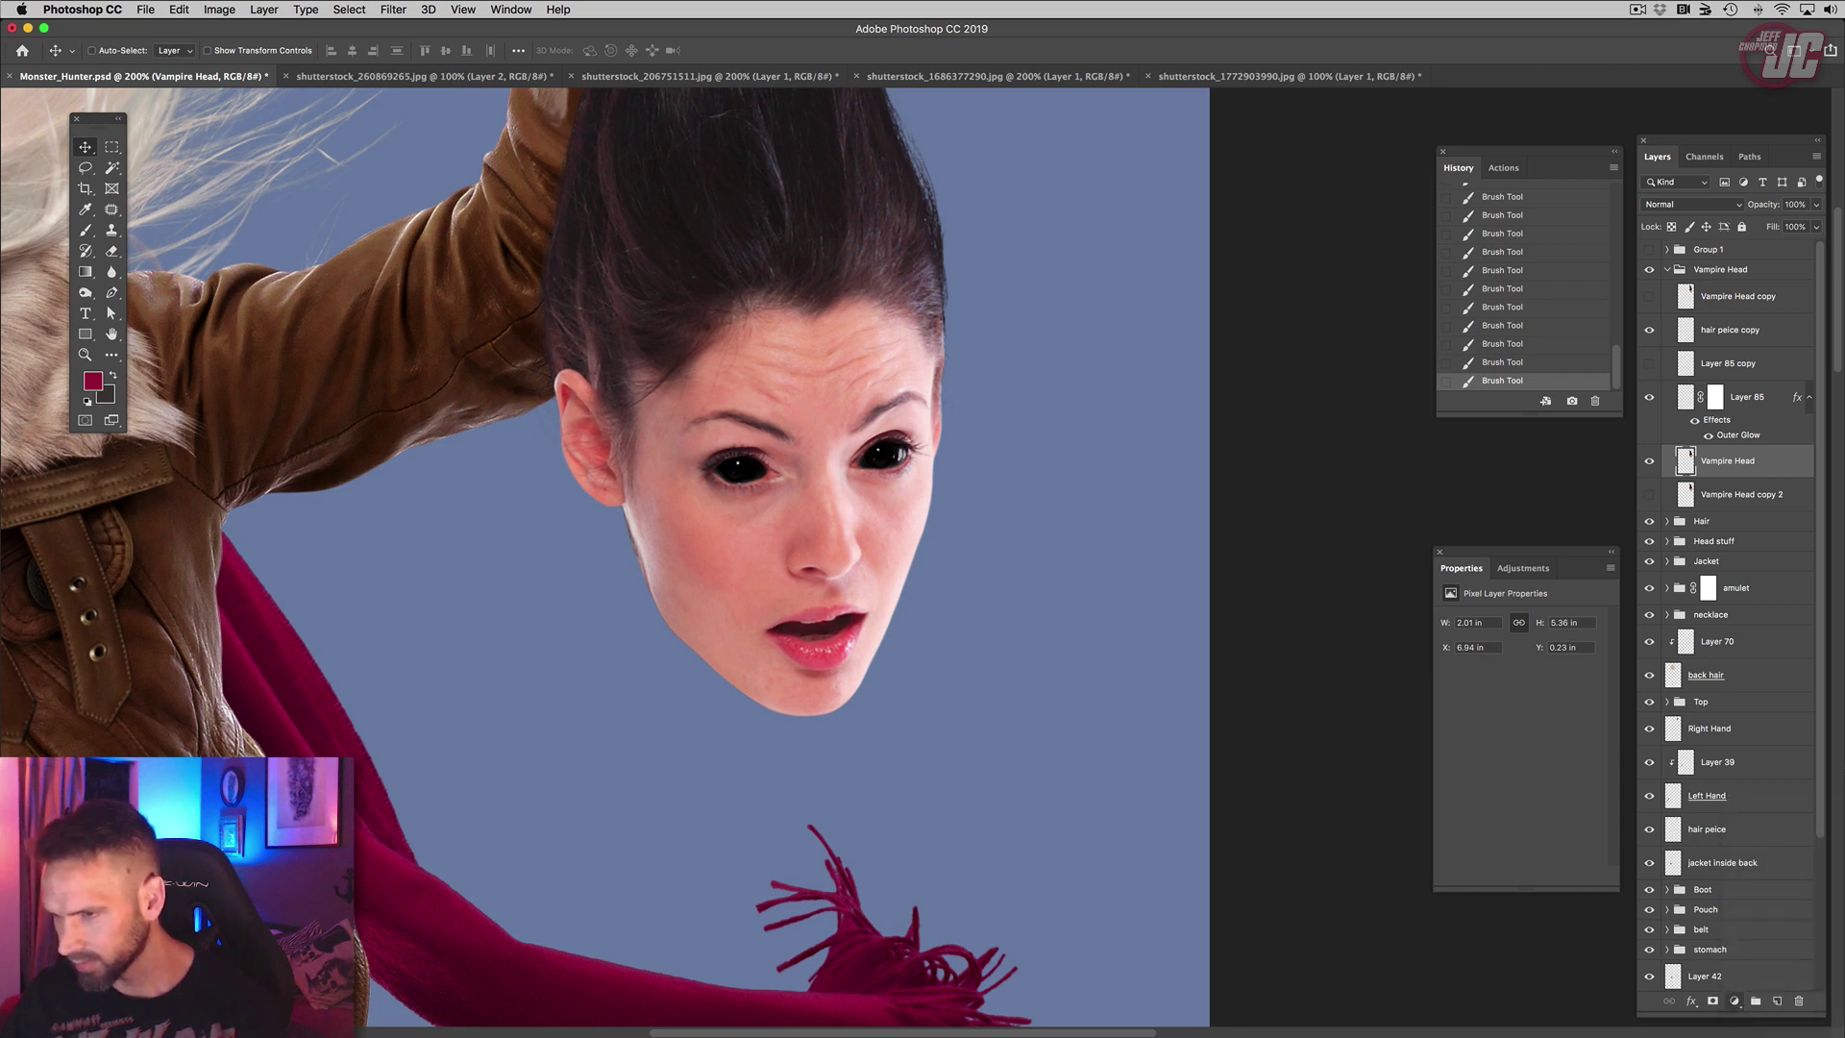
right_click(1750, 460)
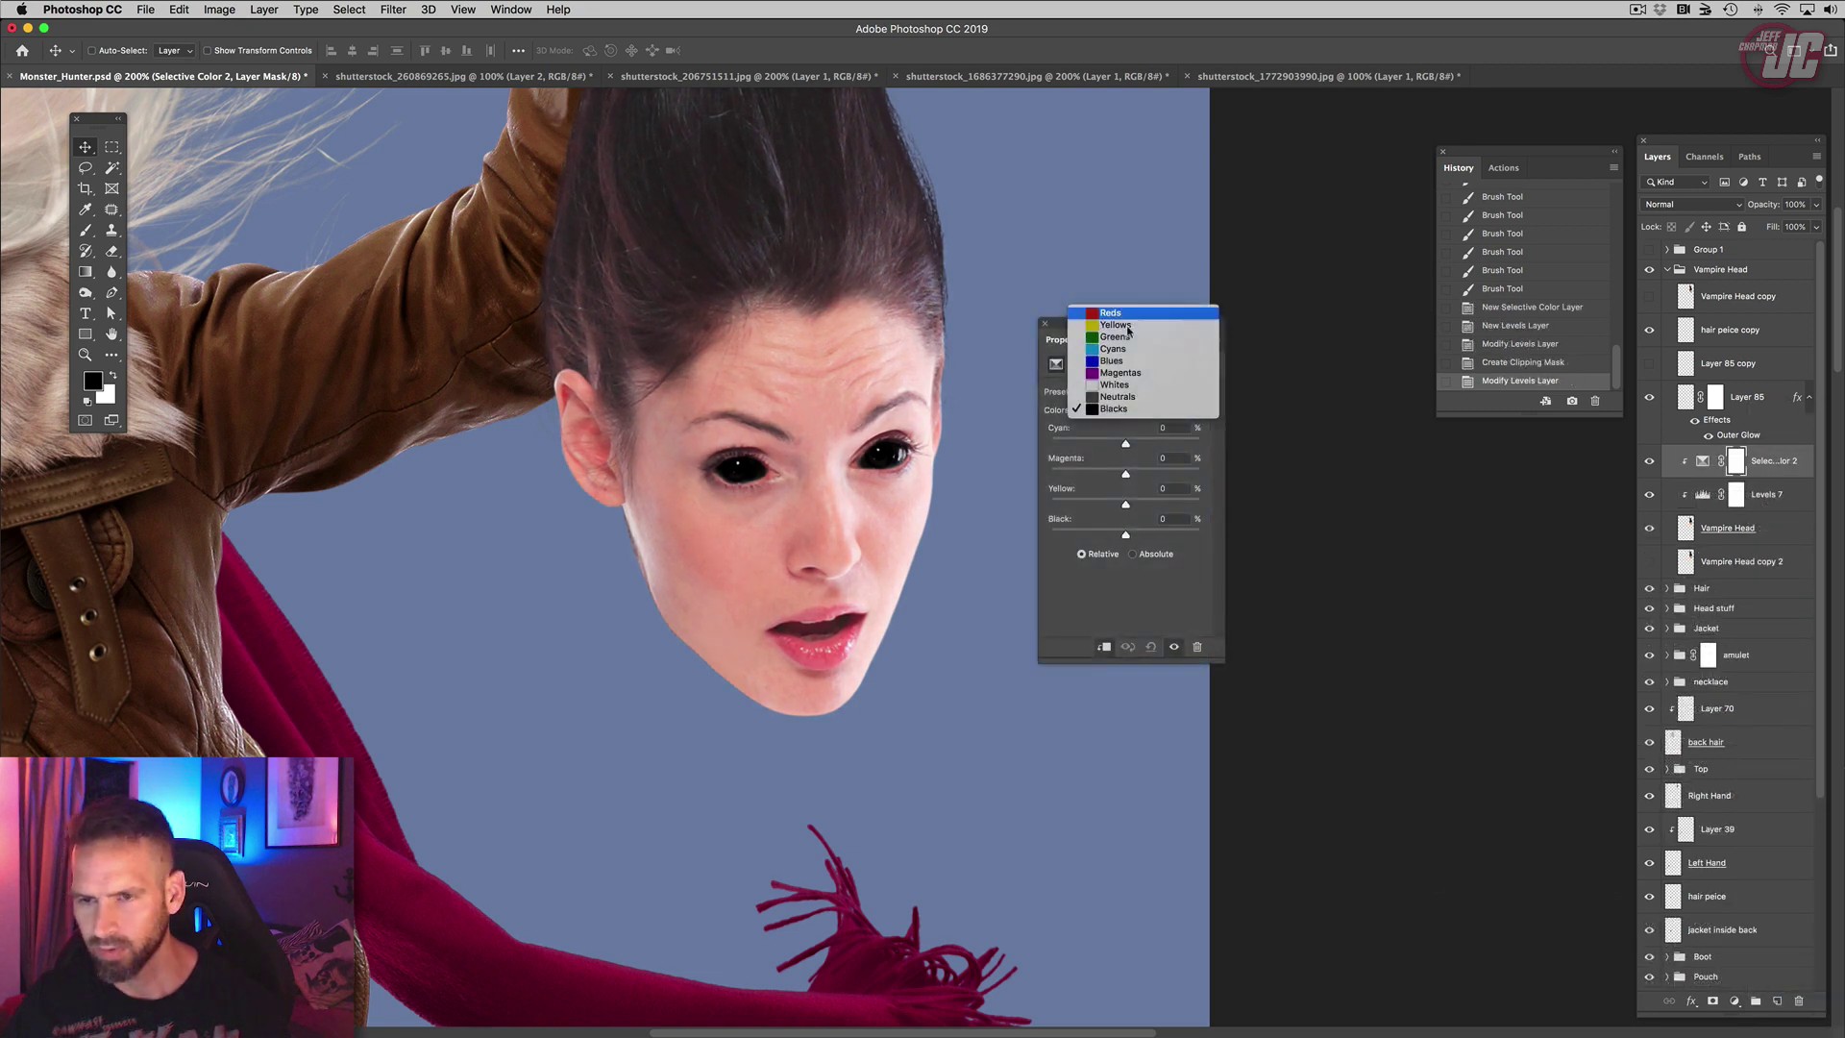
Step: Adjust the head's Reds, Whites and Yellows in the Selective Color layer, with black at -26% for the Whites
left_click(1123, 315)
left_click_drag(1108, 501, 1141, 535)
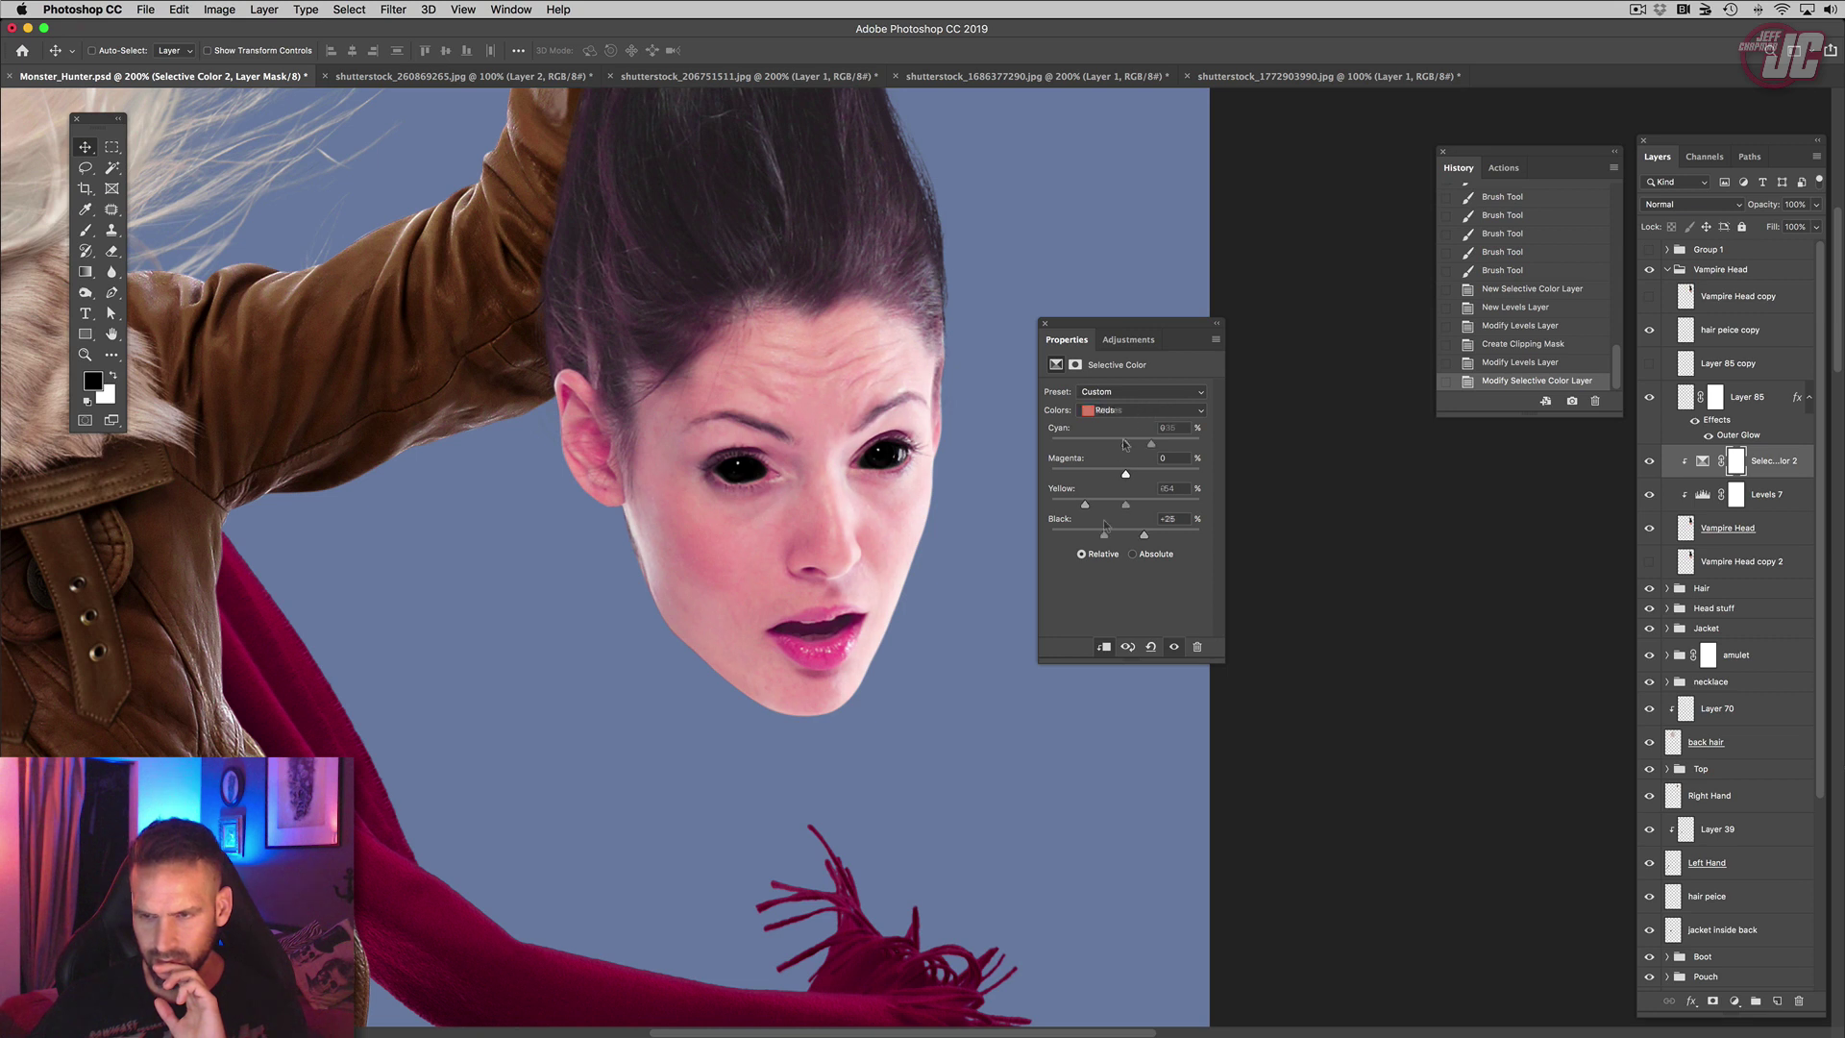
left_click(1143, 414)
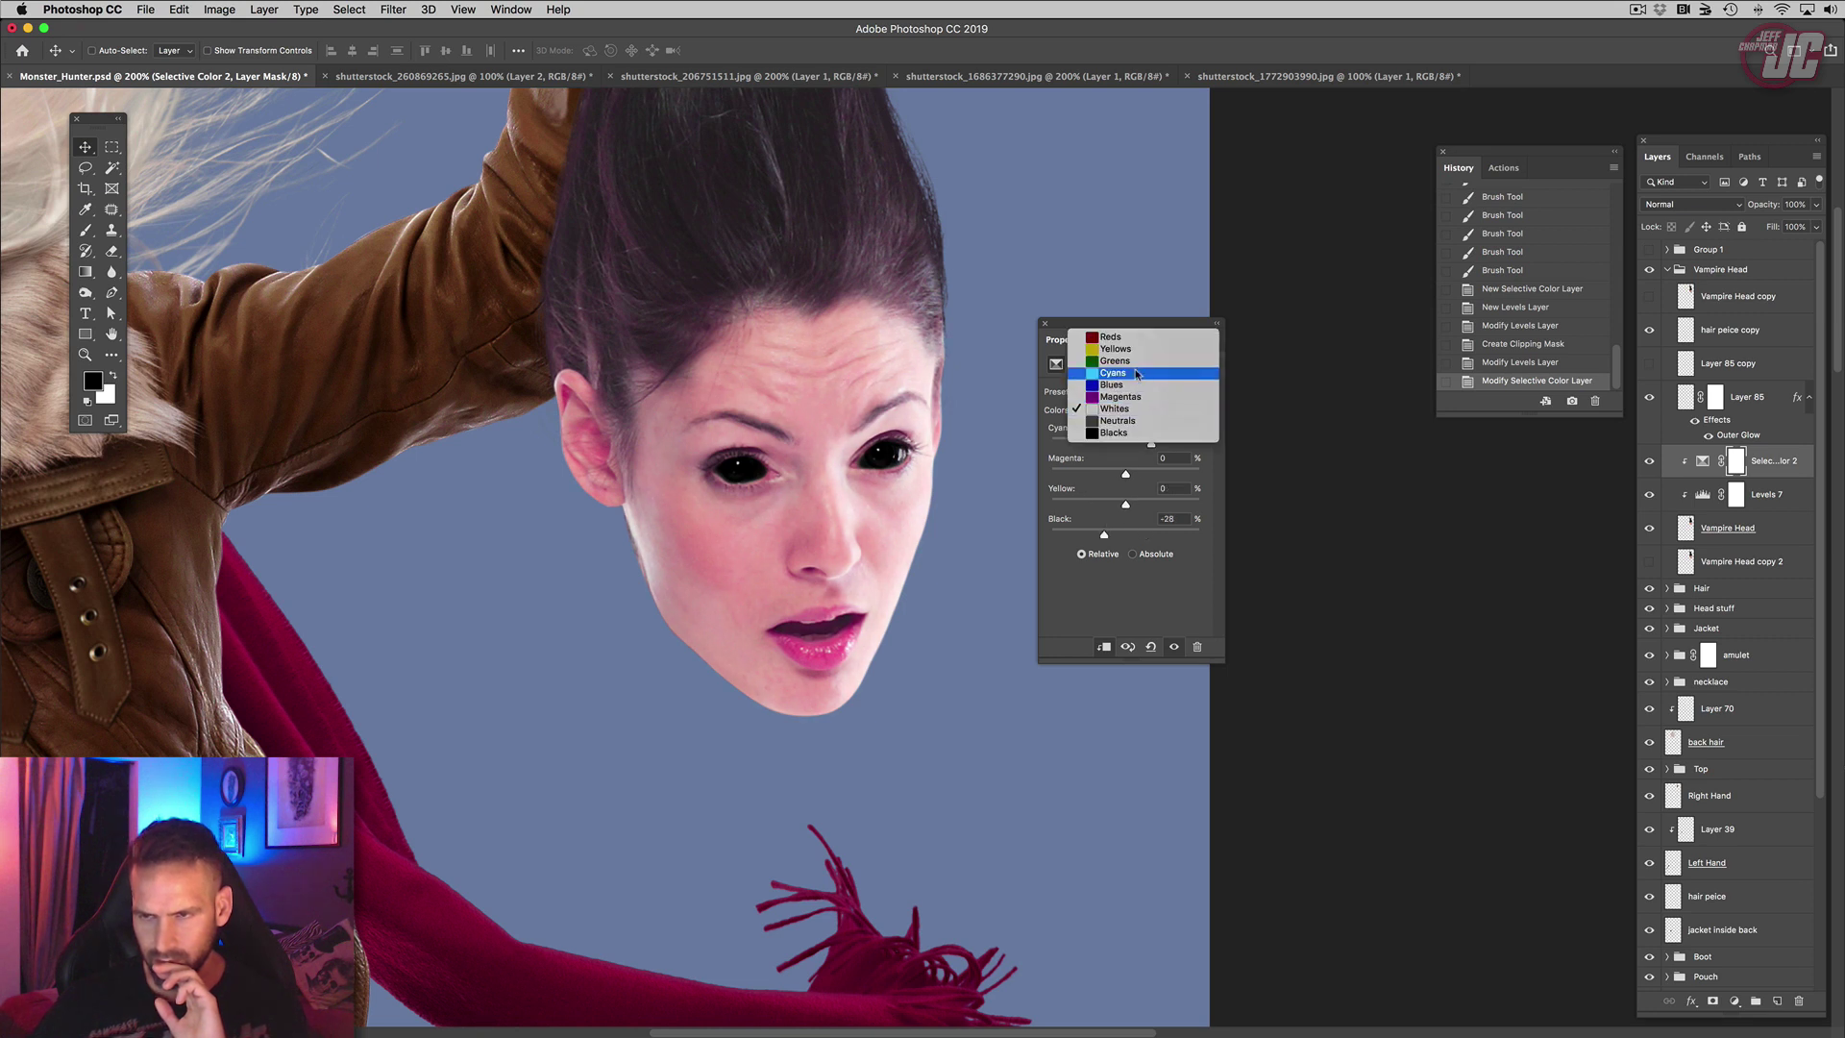
left_click(1134, 355)
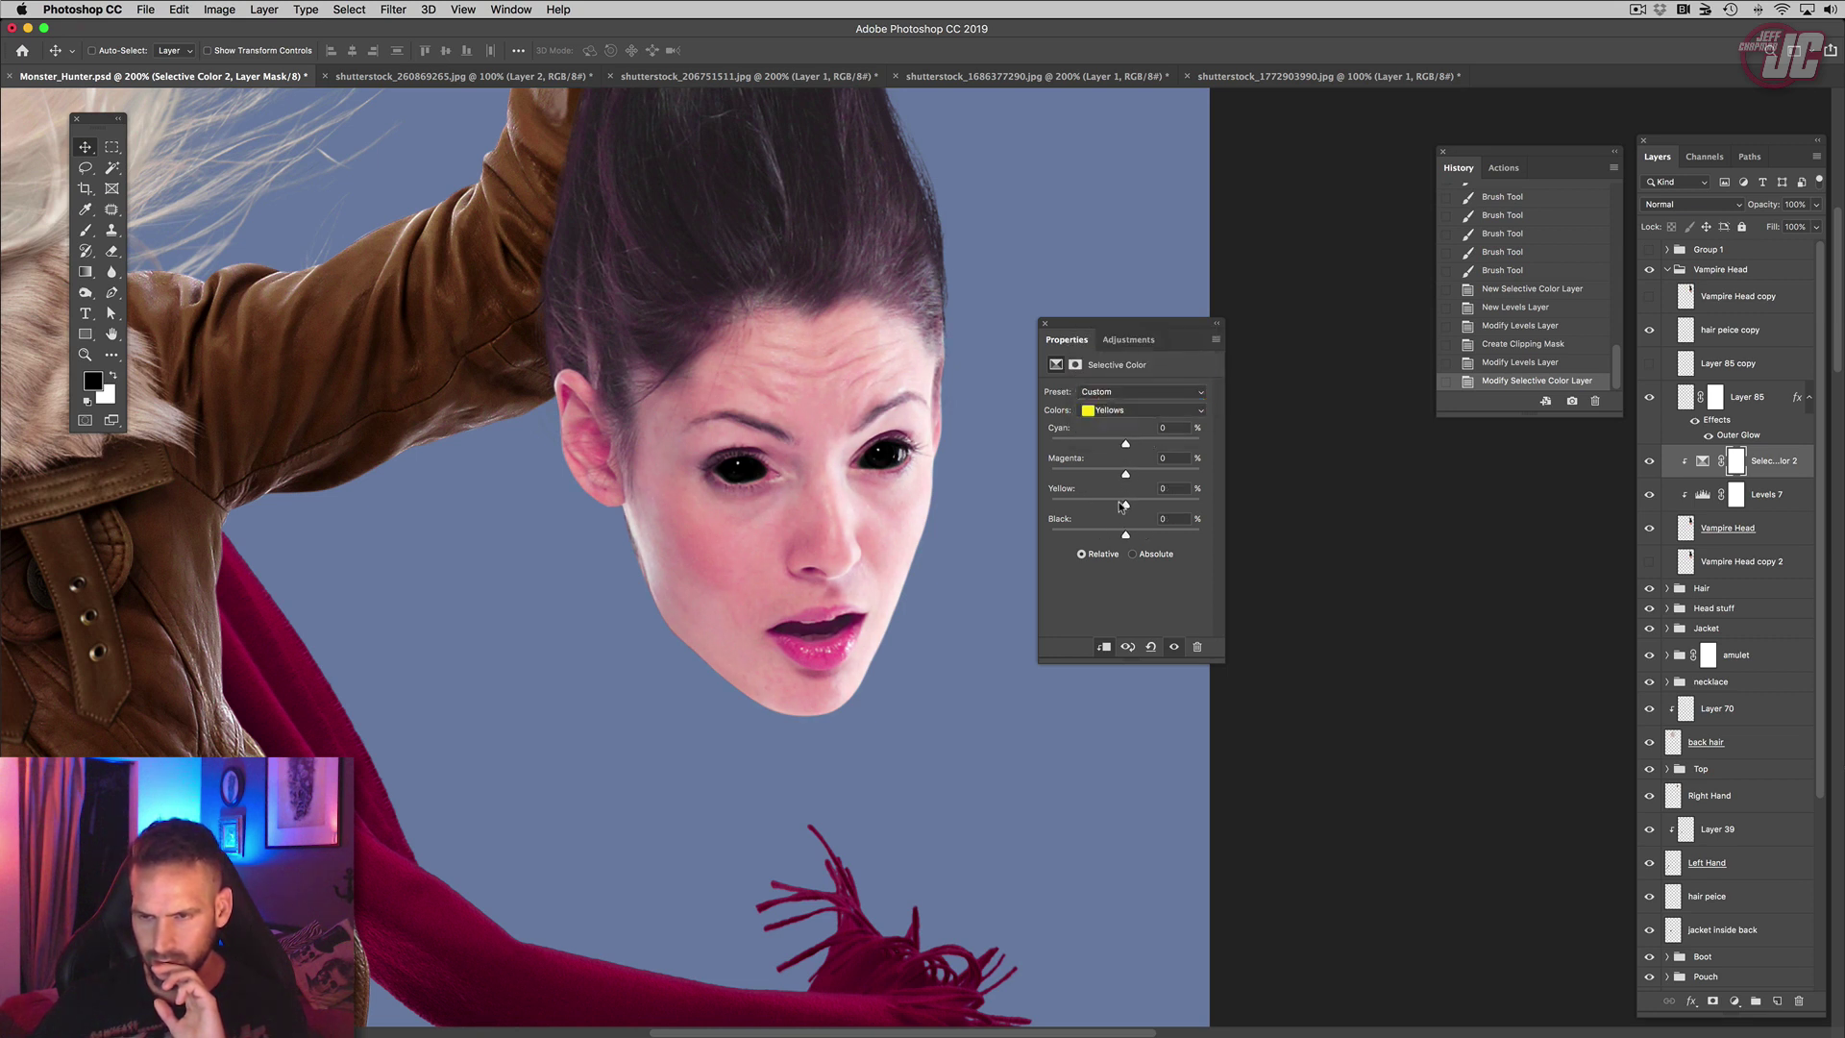
left_click_drag(1121, 504, 1268, 449)
Step: Set the Selective Color Reds to cyan +100%, magenta +22%, yellow -70% and black +3%
left_click(1142, 410)
left_click(1136, 394)
left_click(1200, 447)
mouse_move(1127, 476)
left_mouse_down()
mouse_move(1077, 477)
mouse_move(1133, 476)
left_mouse_up()
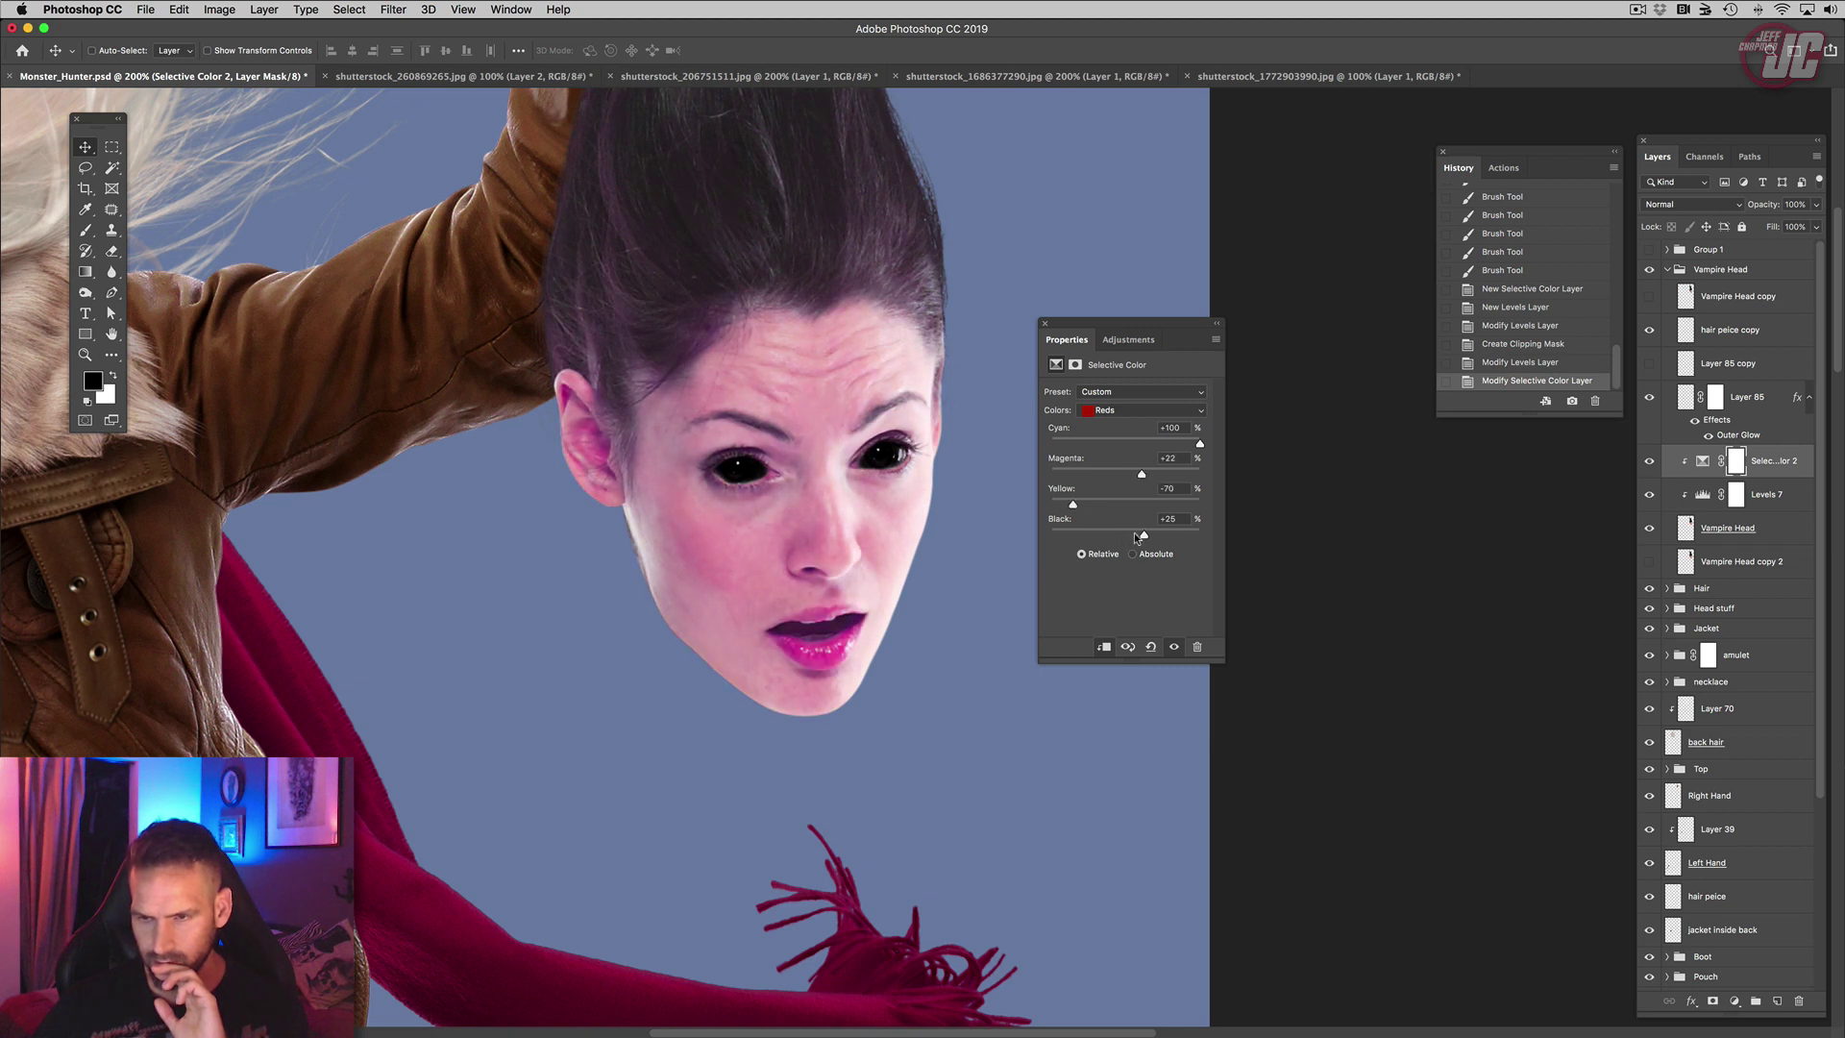
left_click_drag(1089, 323, 1383, 548)
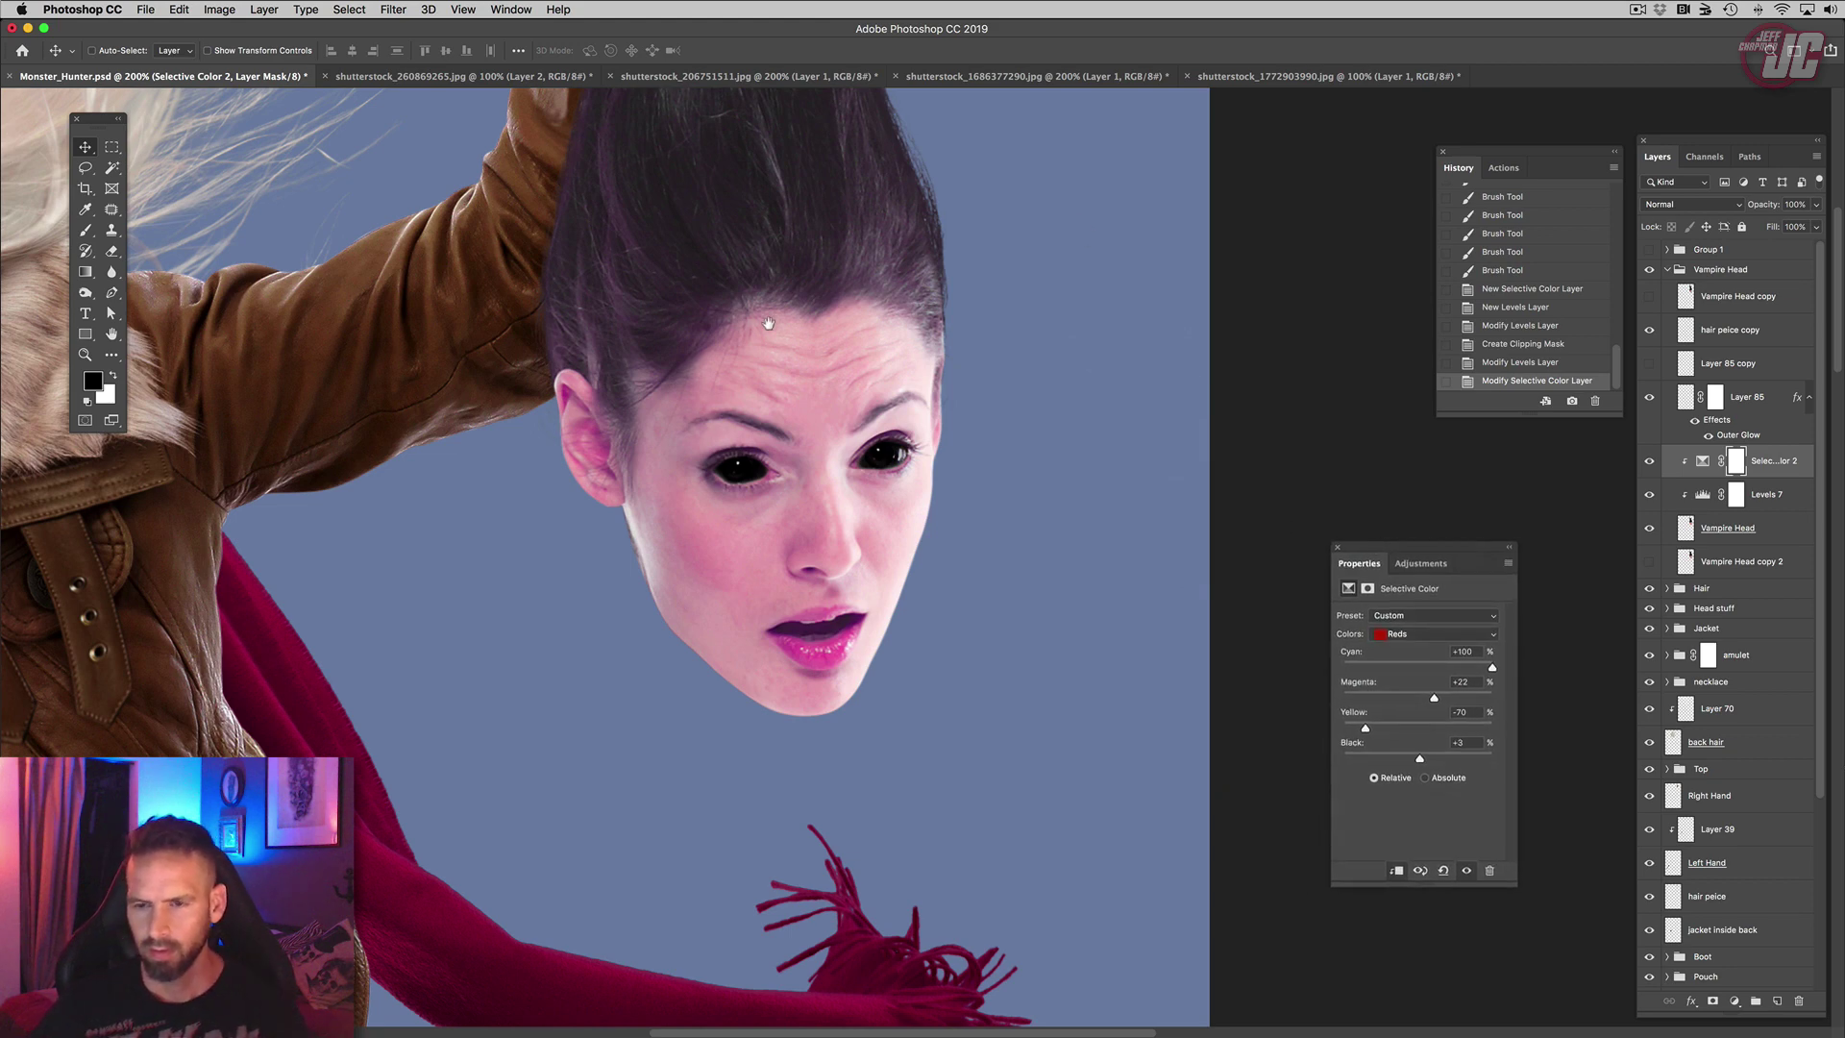
Step: Compare the head with and without the Selective Color adjustment
scroll(769, 324, "up", 5)
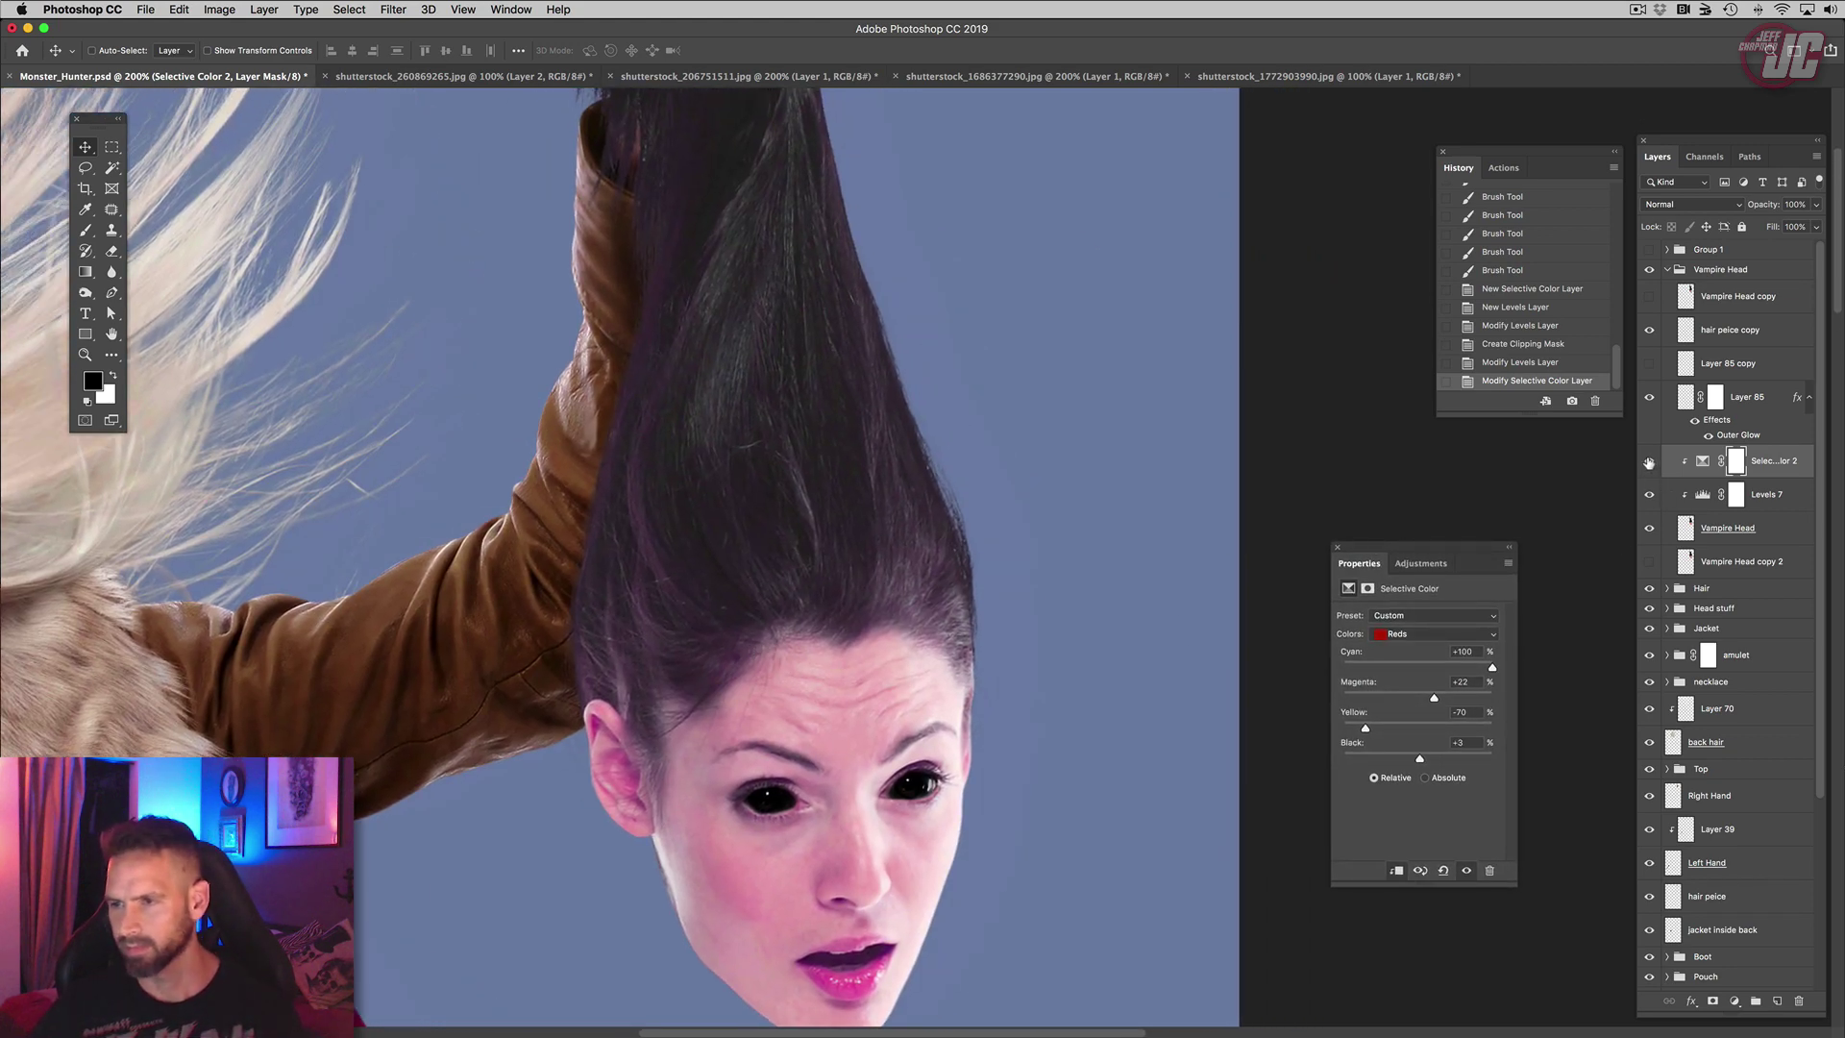
left_click(1649, 463)
left_click(1649, 463)
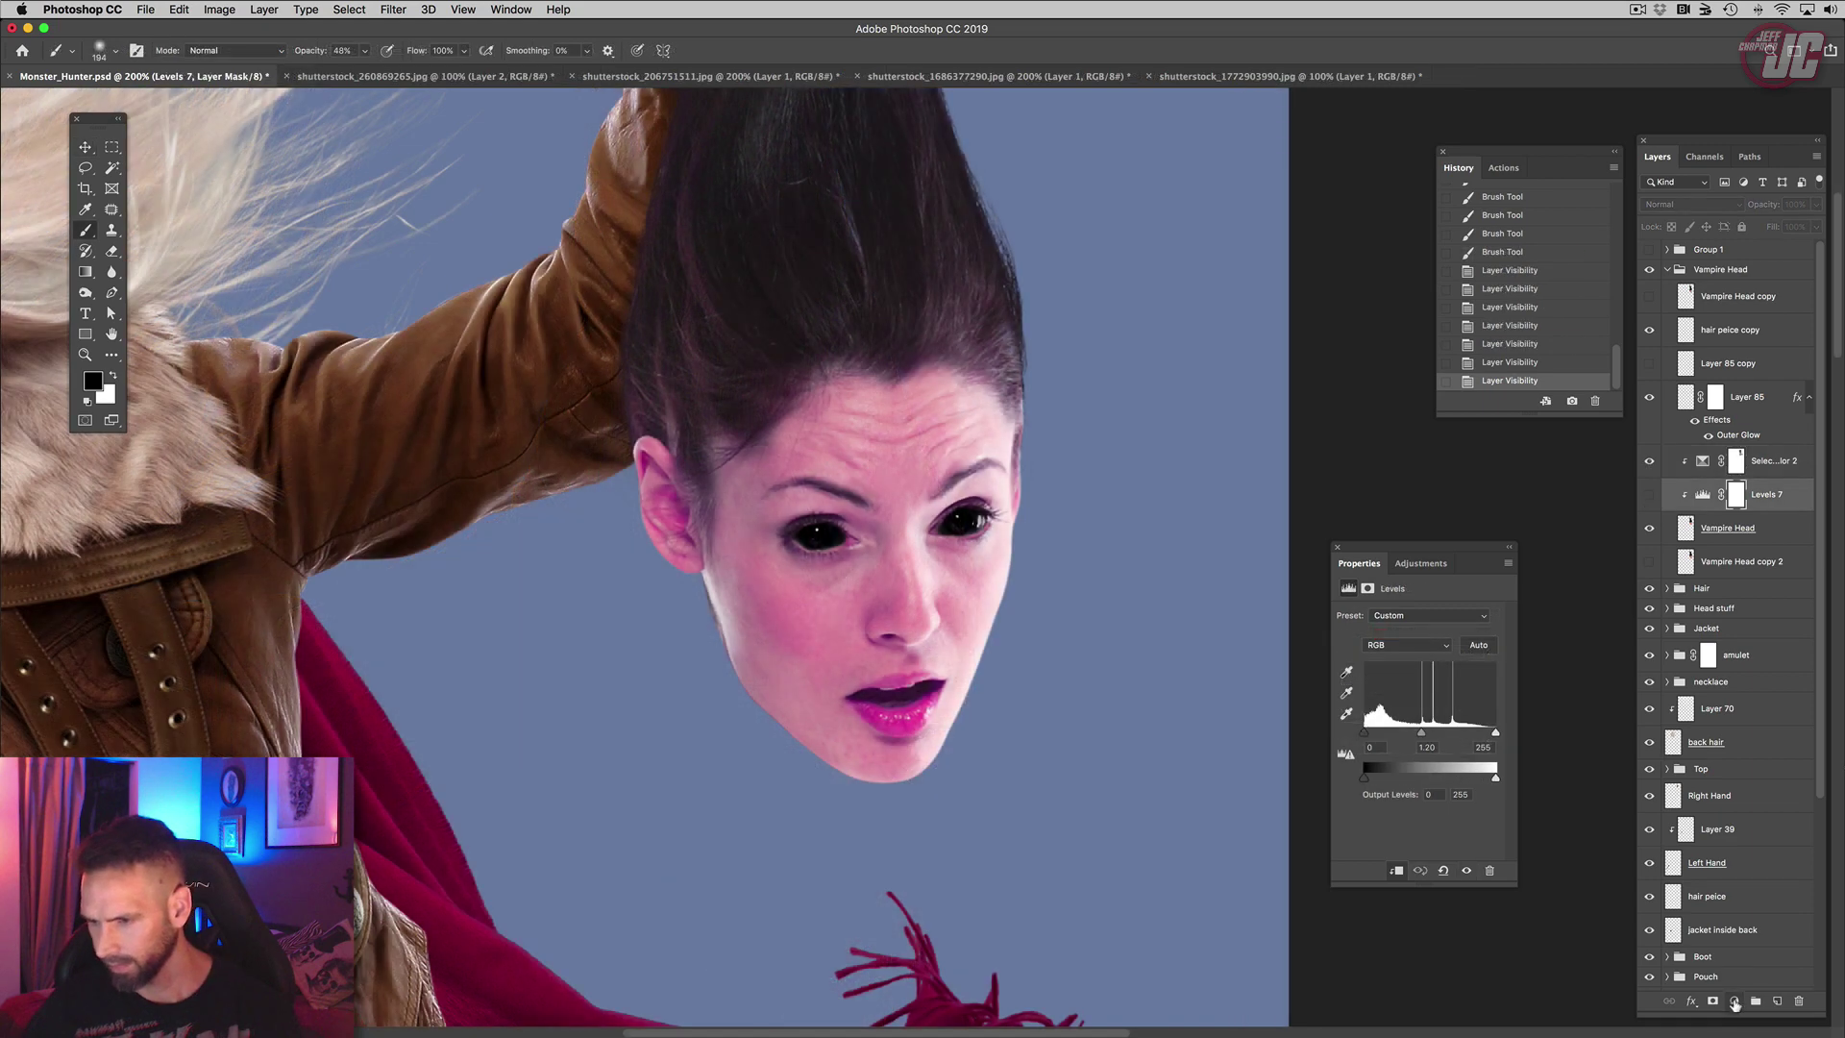
Step: Add a clipped Hue/Saturation adjustment above Levels 7 with hue -5 and saturation -36
left_click(1736, 1003)
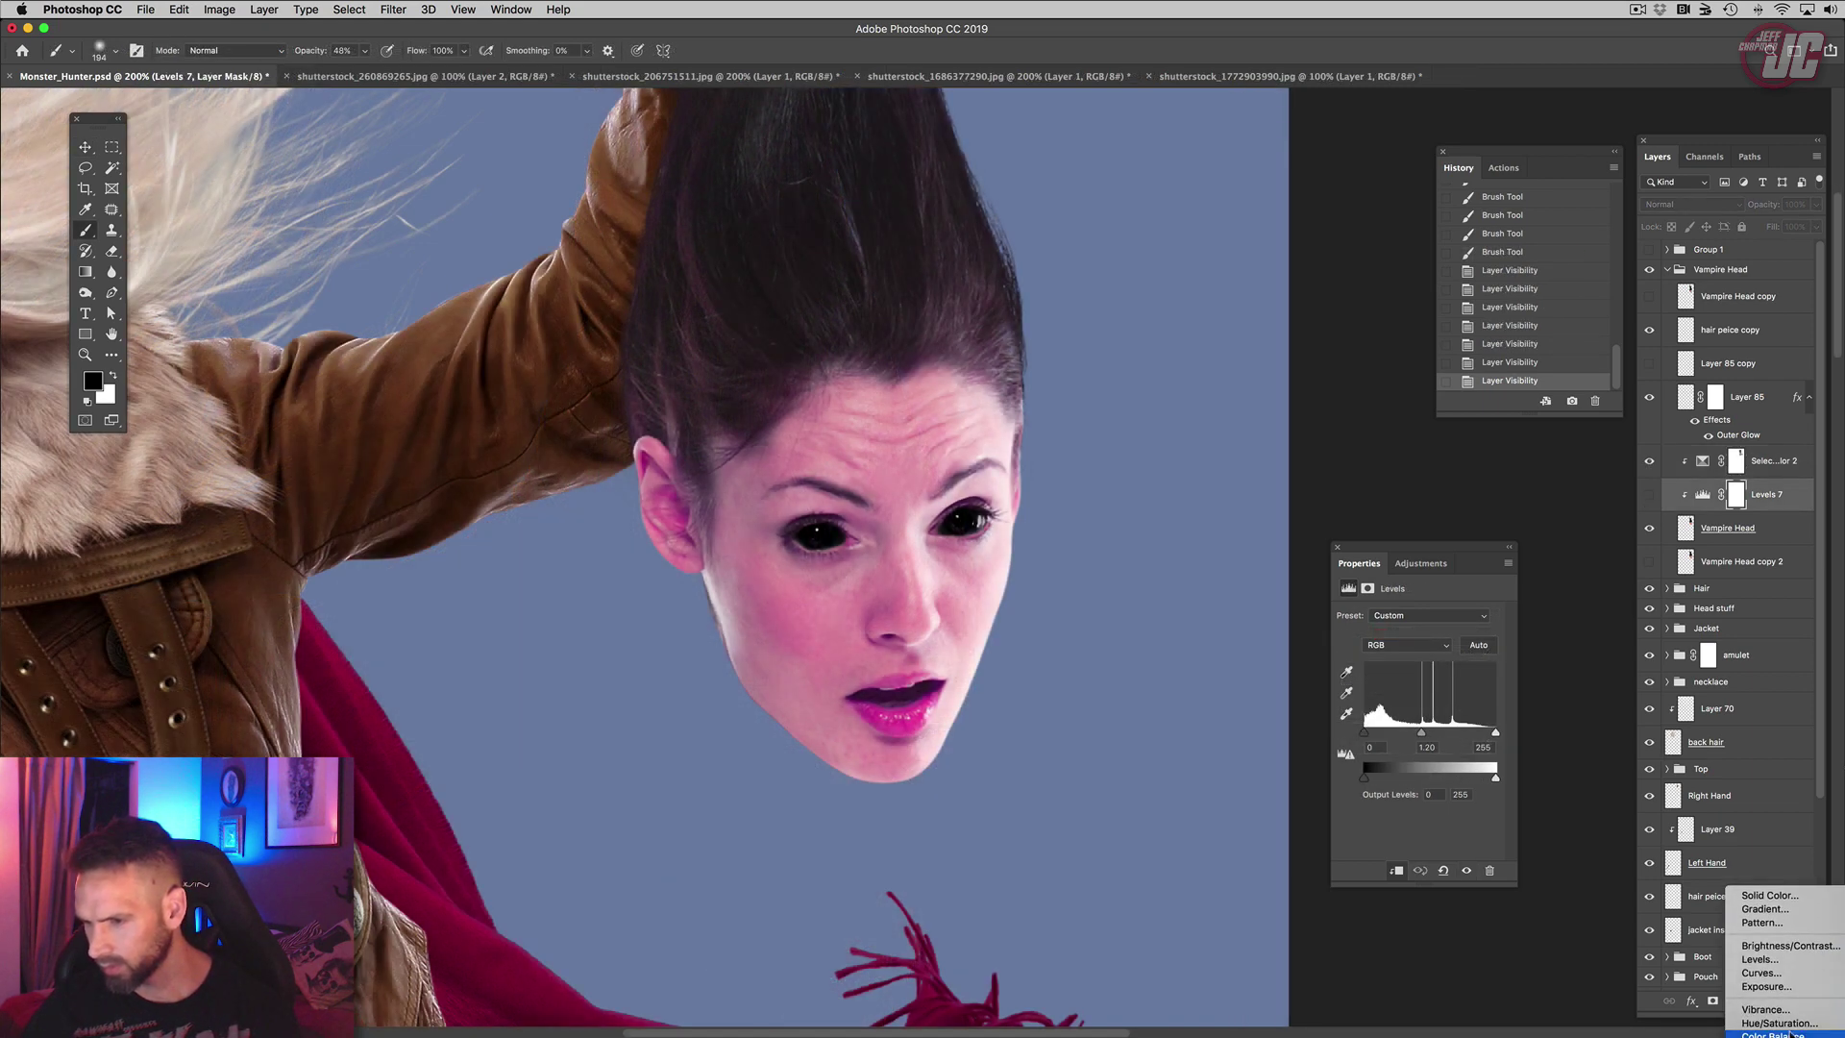
left_click(1788, 1023)
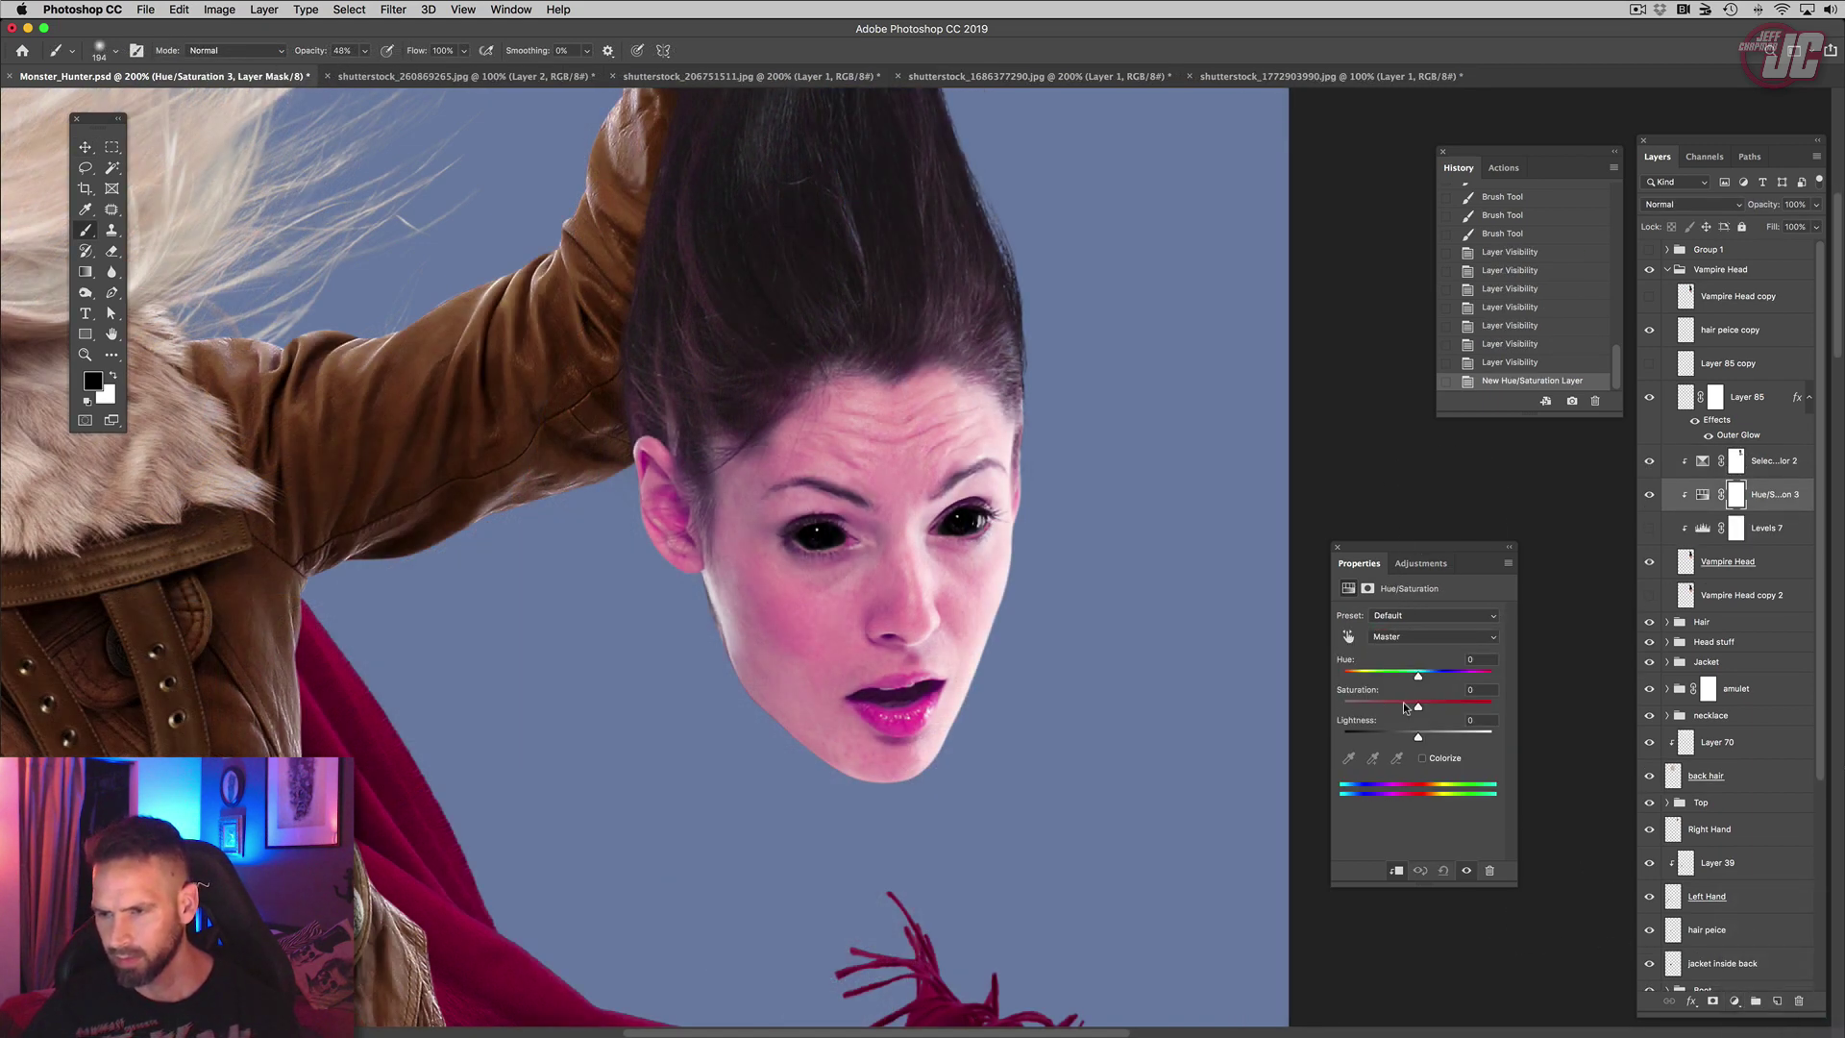
left_click_drag(1403, 703, 1392, 708)
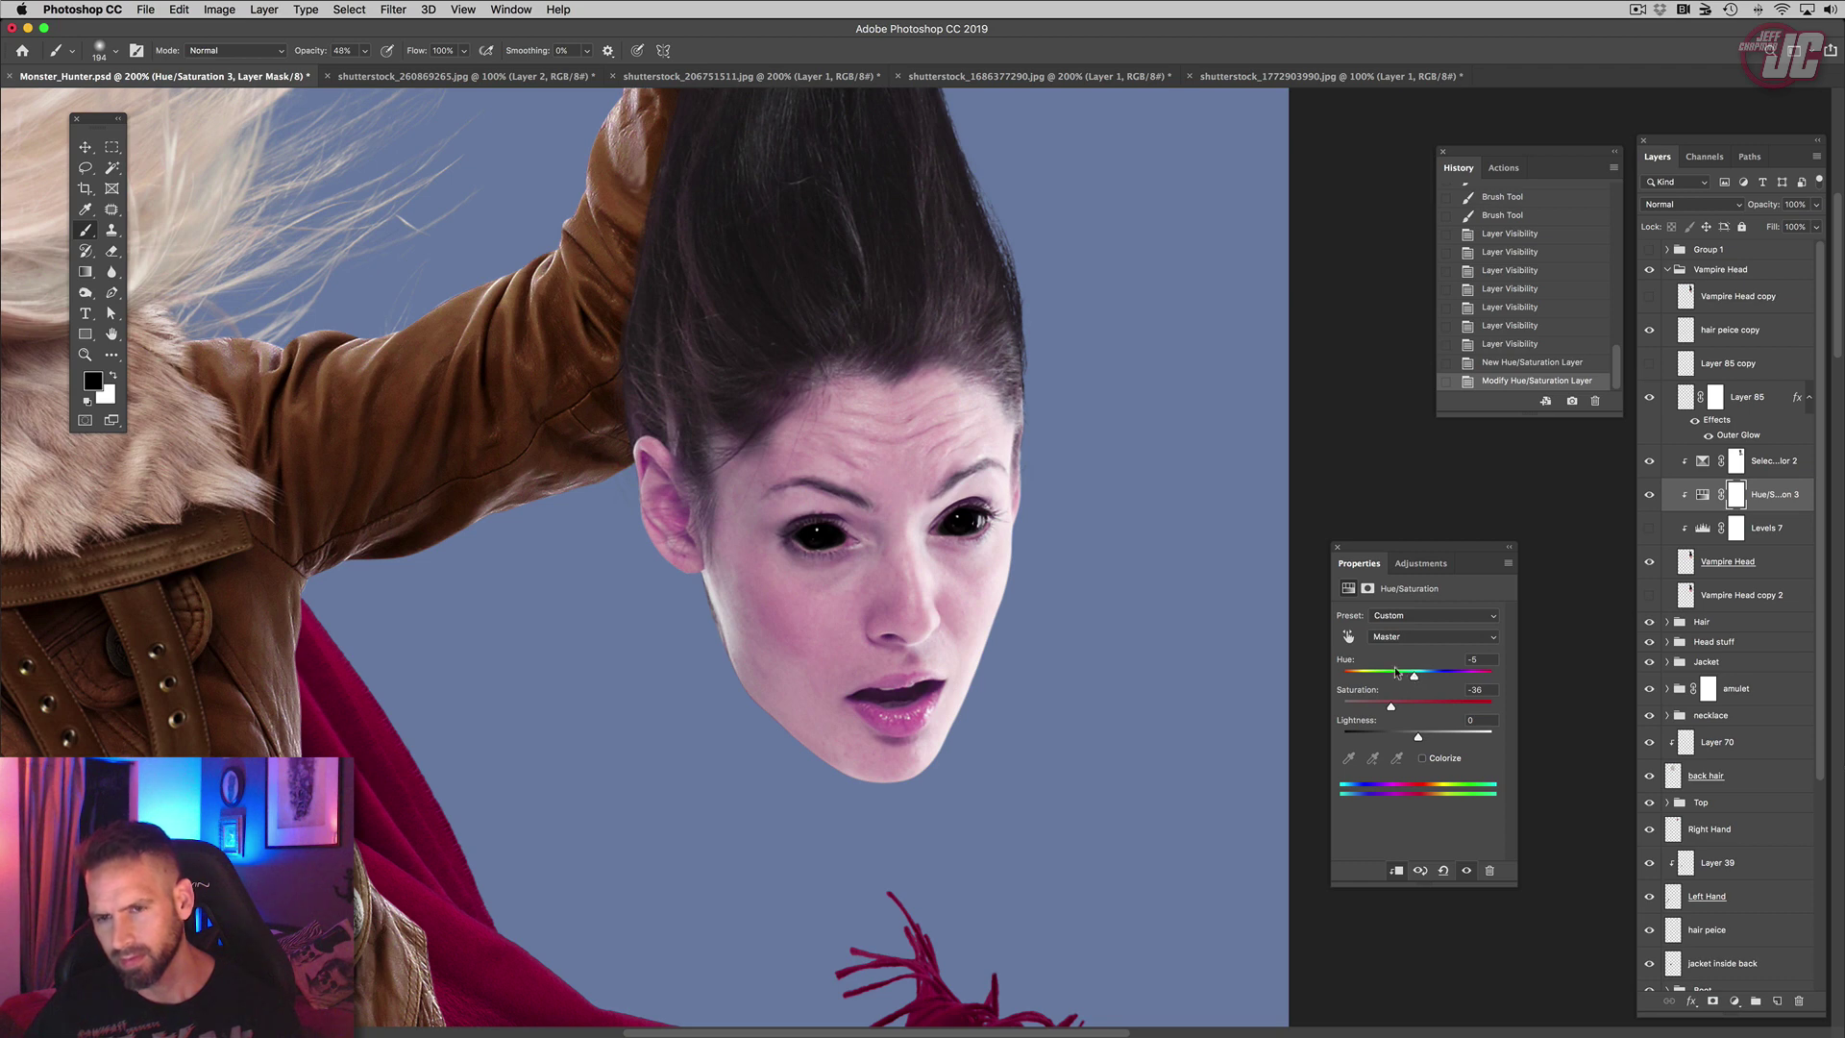
Step: Create a new layer clipped directly above the Vampire Head layer, below the adjustments, and choose a blend mode for it
left_click_drag(946, 395, 976, 473)
key("z")
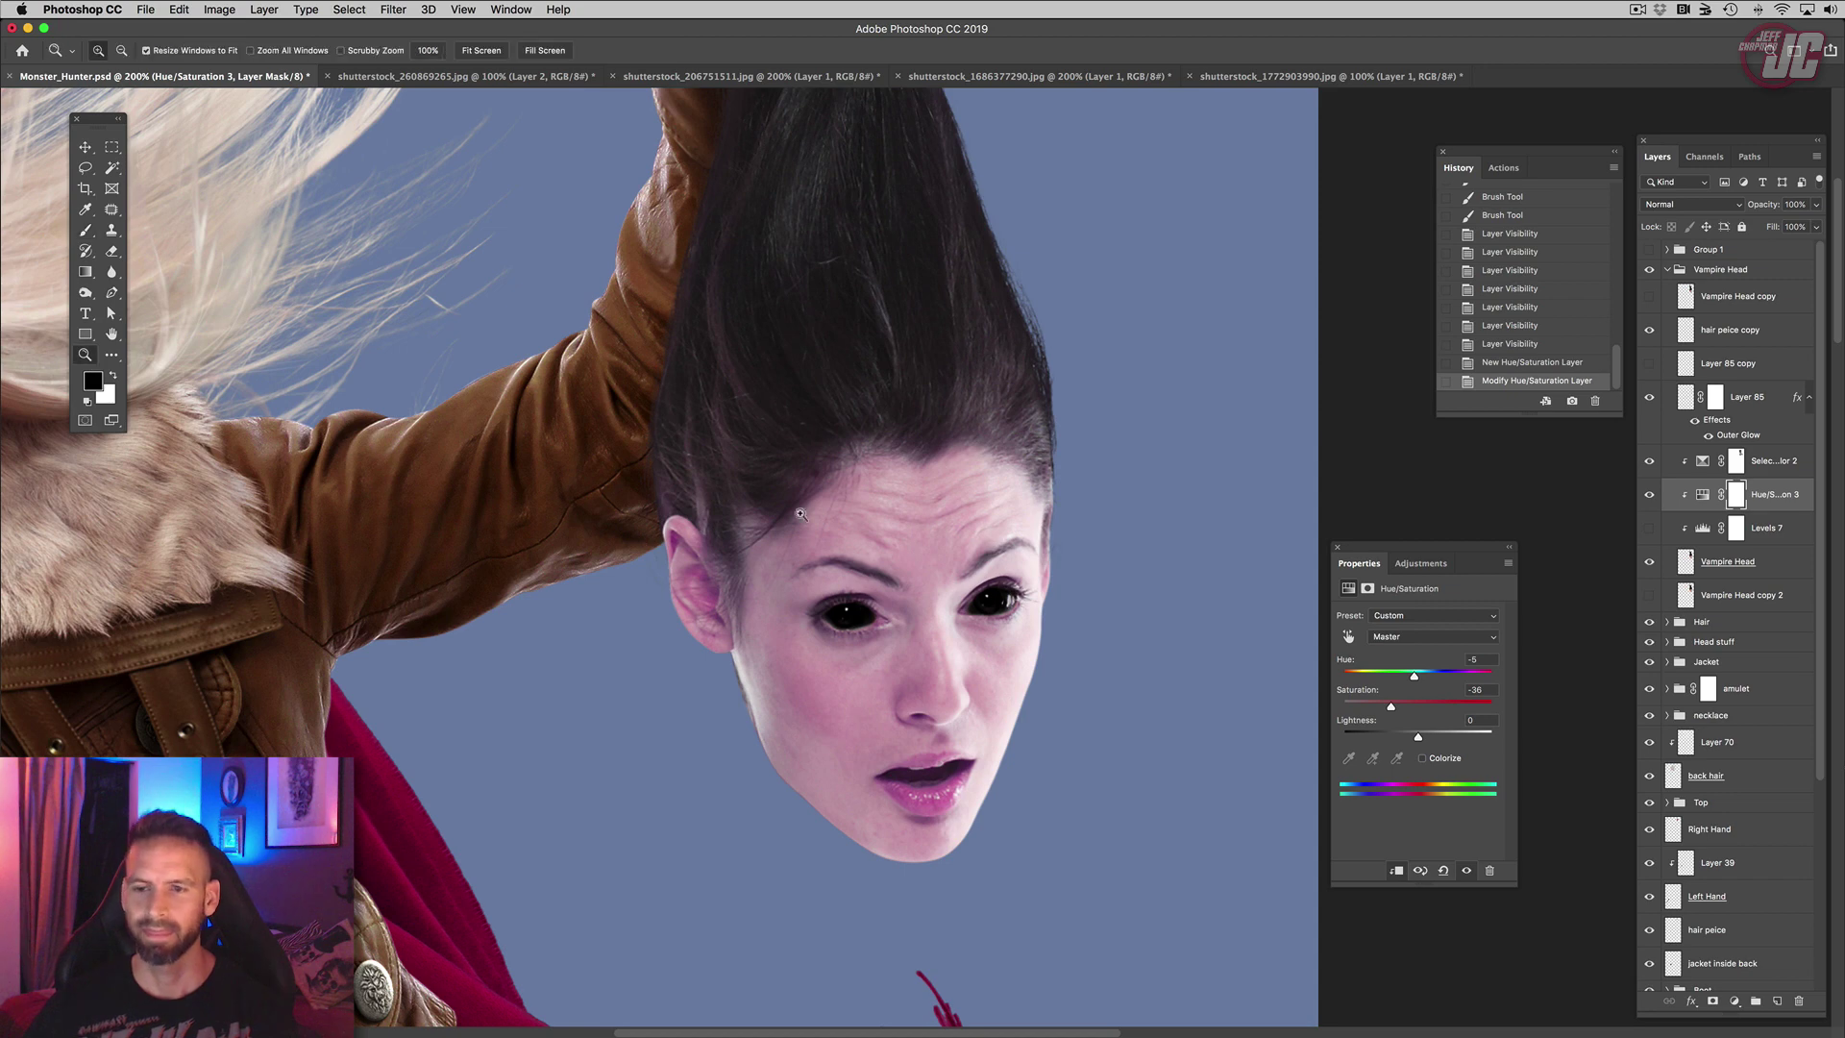
left_click(904, 643)
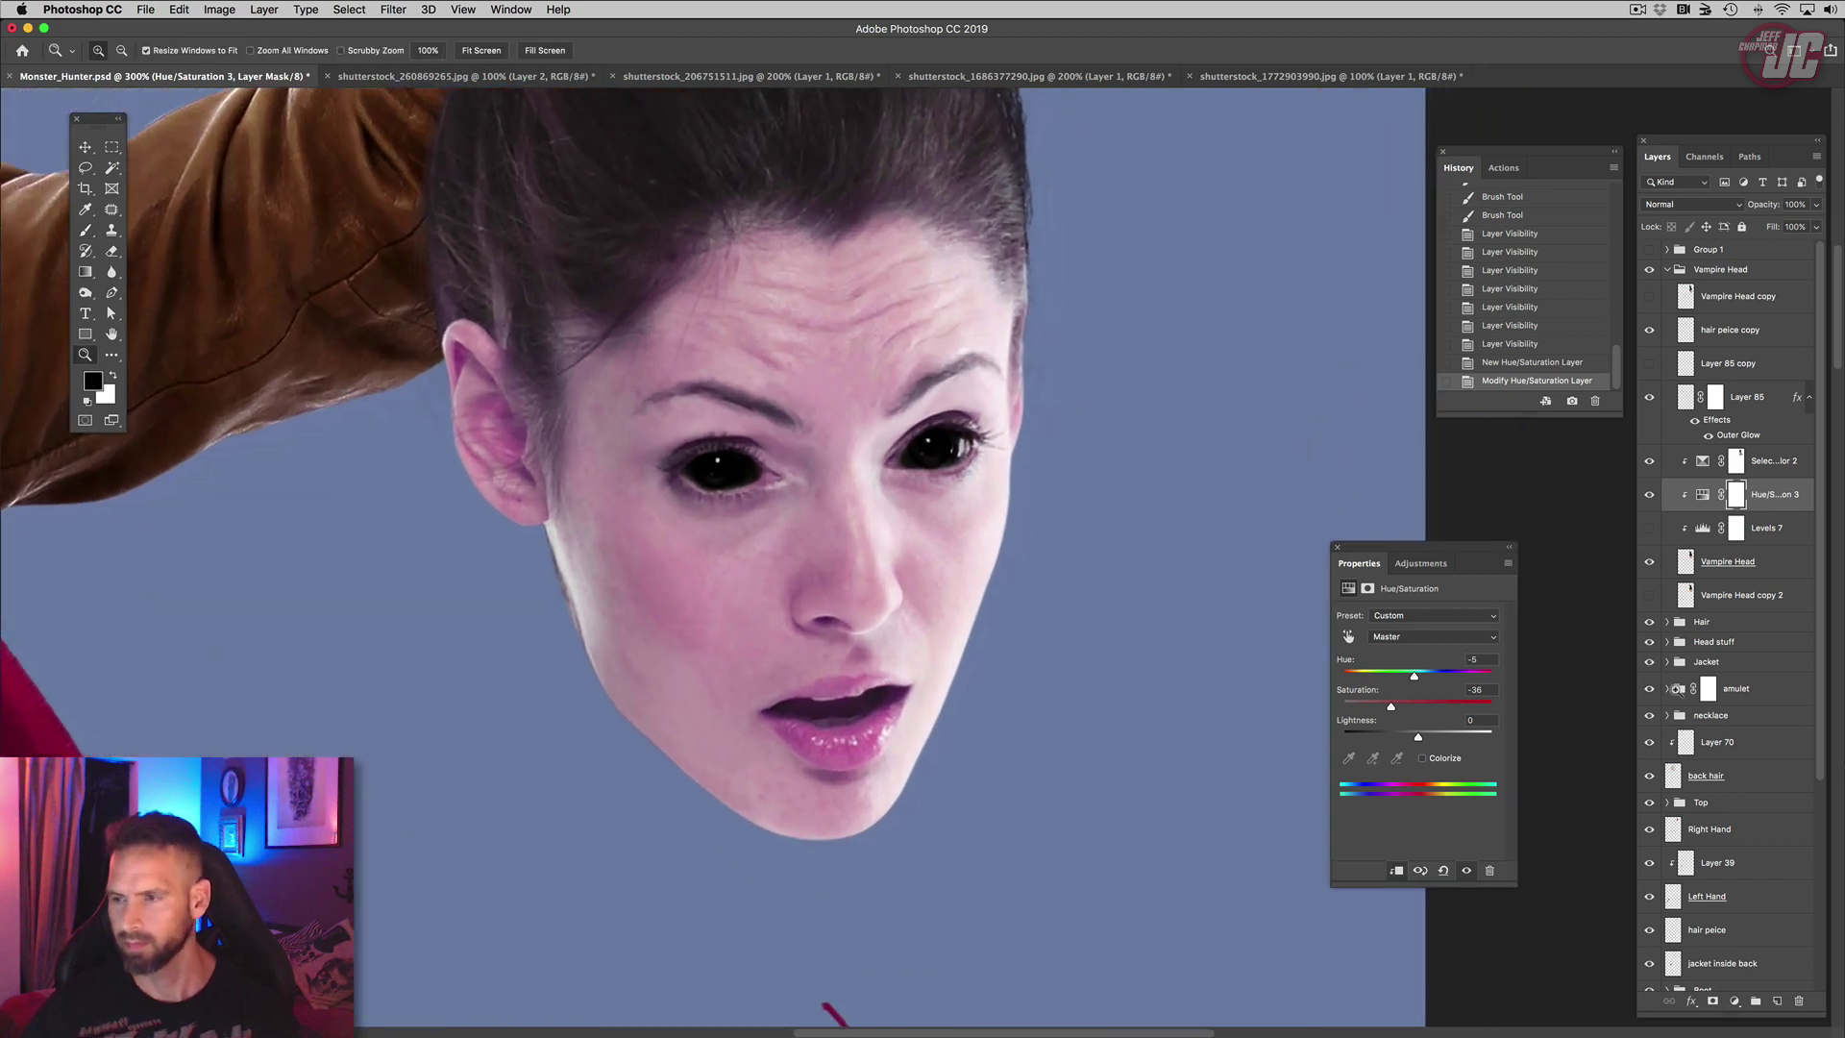
left_click(1777, 1000)
left_click_drag(1751, 494, 1730, 567)
left_click(1708, 203)
left_click(1677, 382)
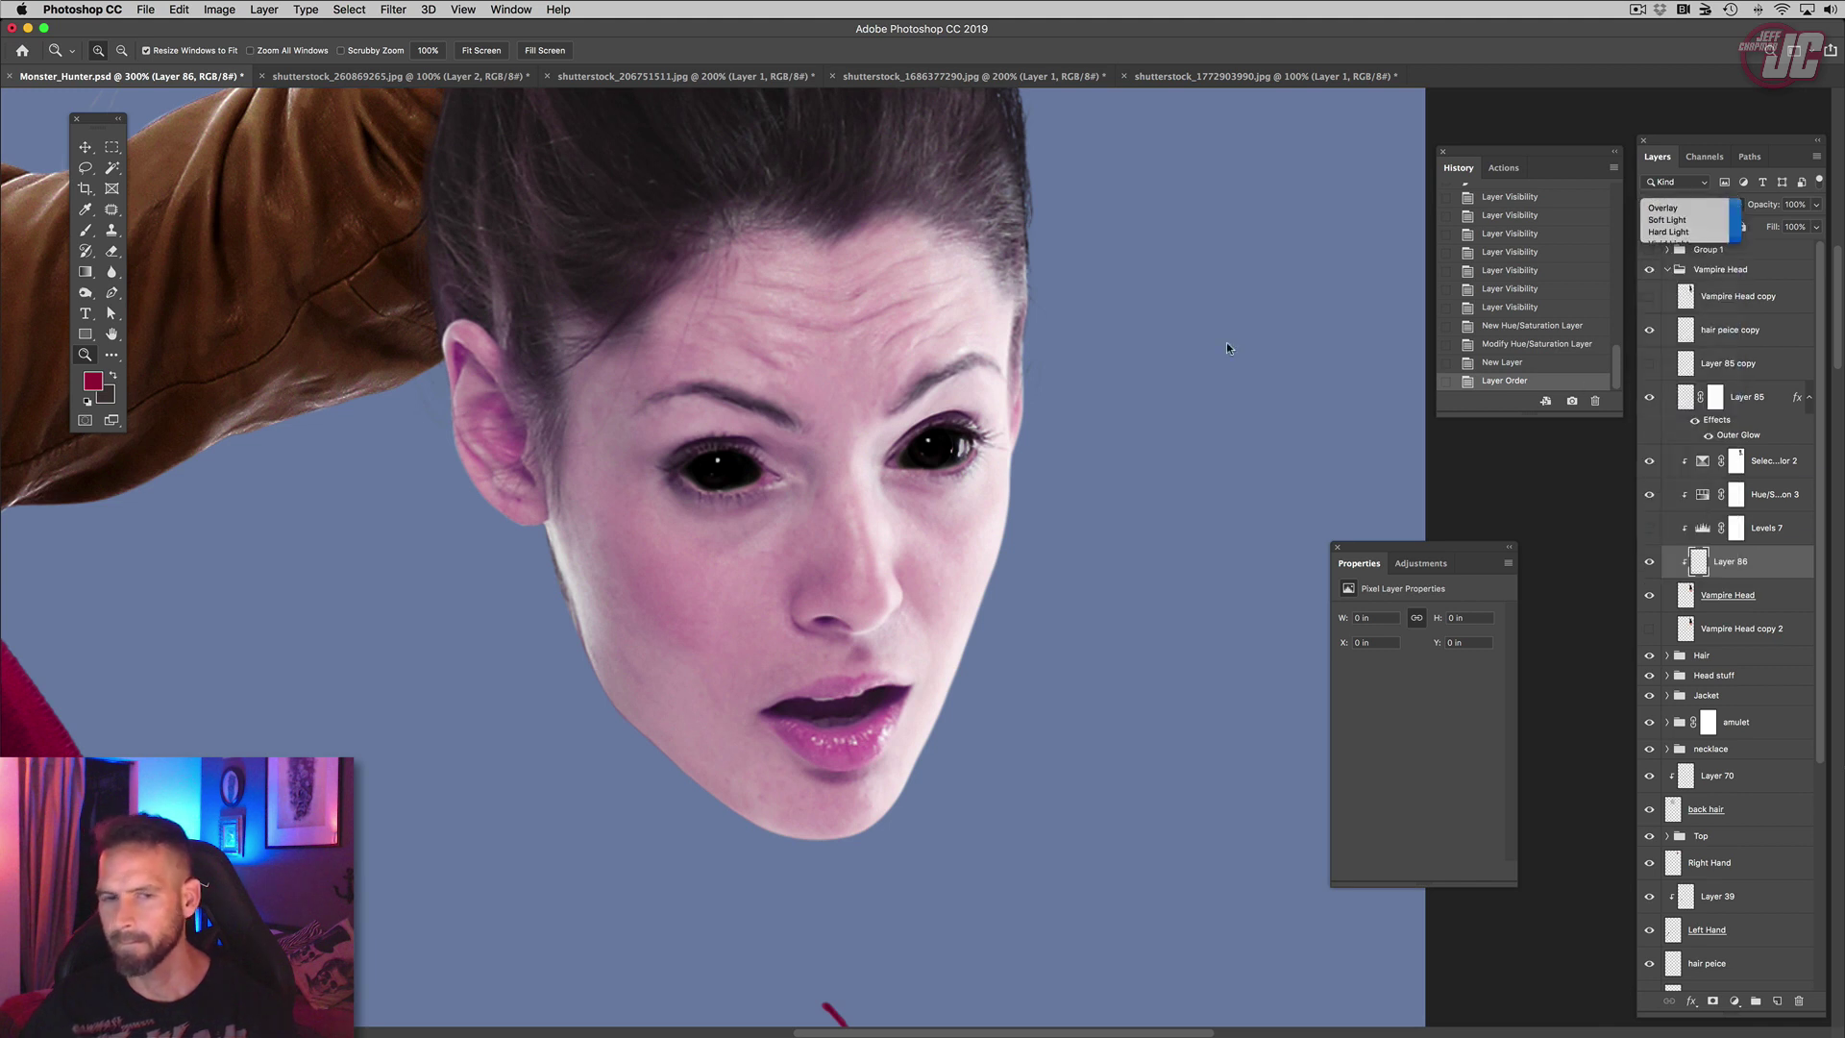
Step: Paint black shadow around the eye nearest the ear on the Soft Light layer, using a soft round brush reduced to 18% opacity
left_click(84, 401)
left_click(84, 229)
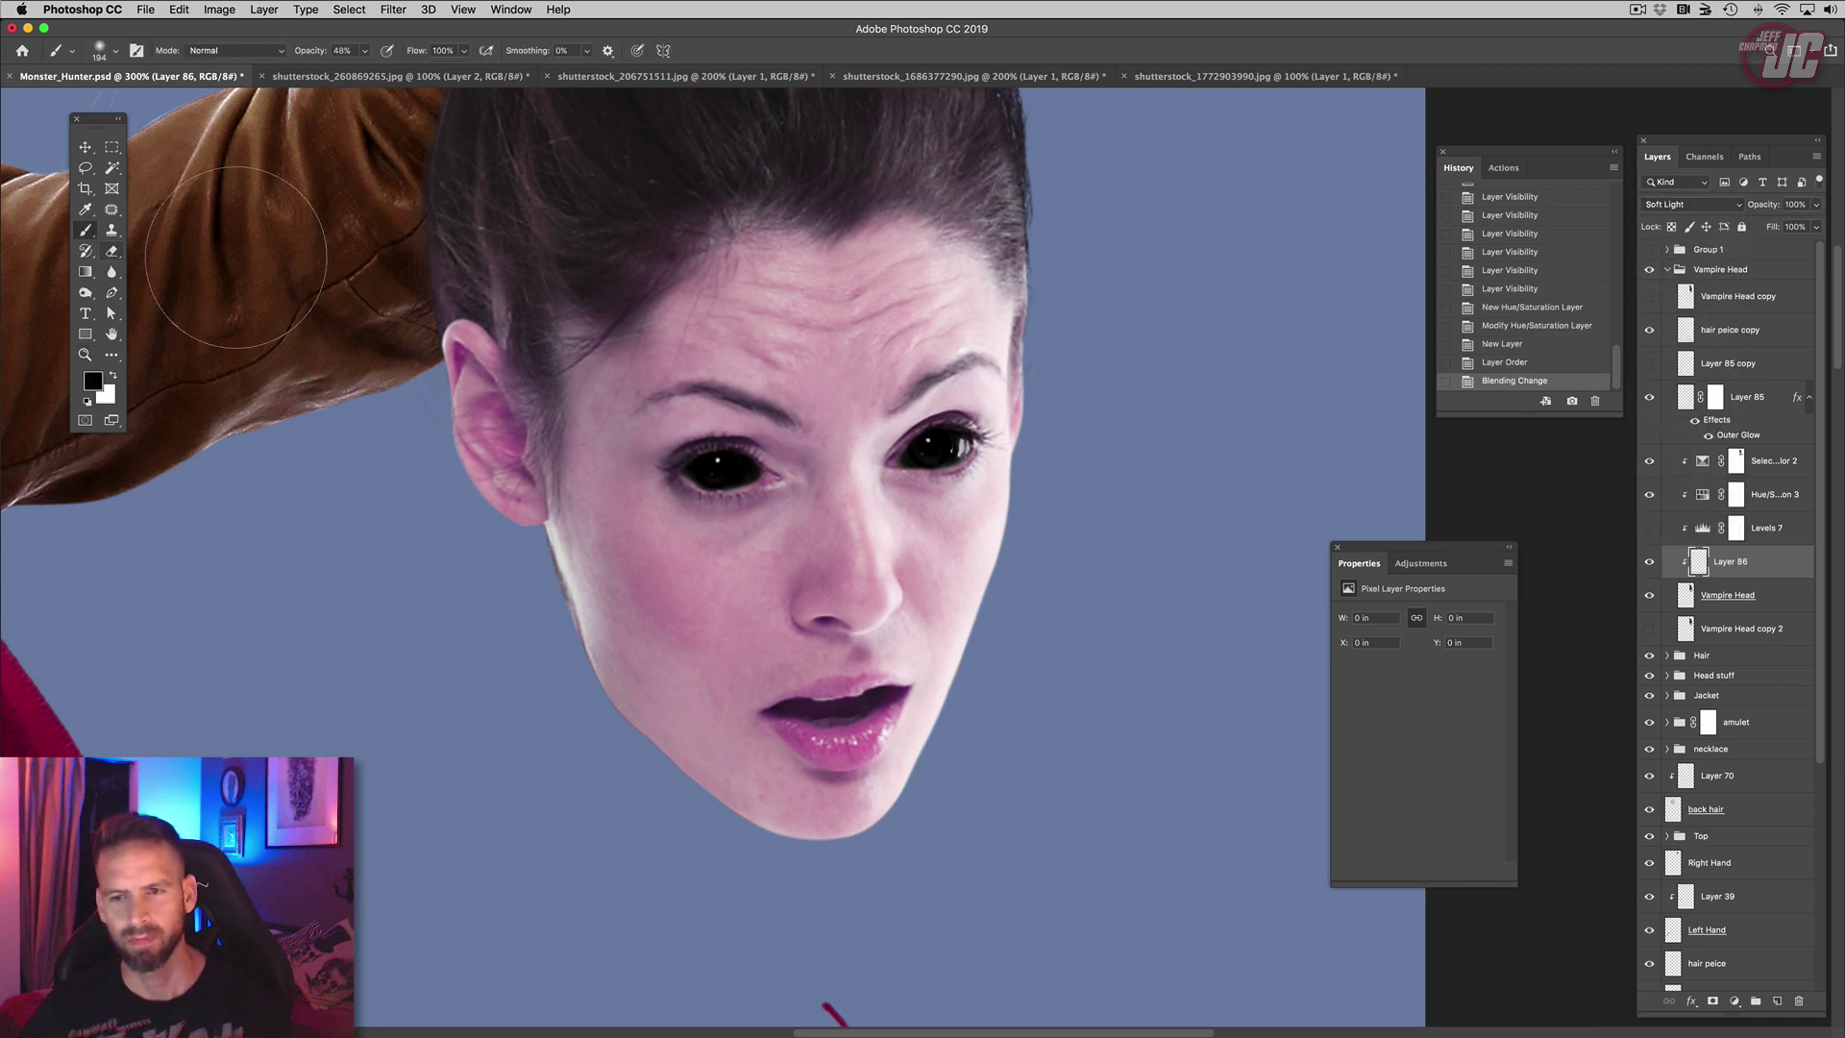
right_click(877, 466)
left_click_drag(672, 509, 782, 491)
right_click(819, 478)
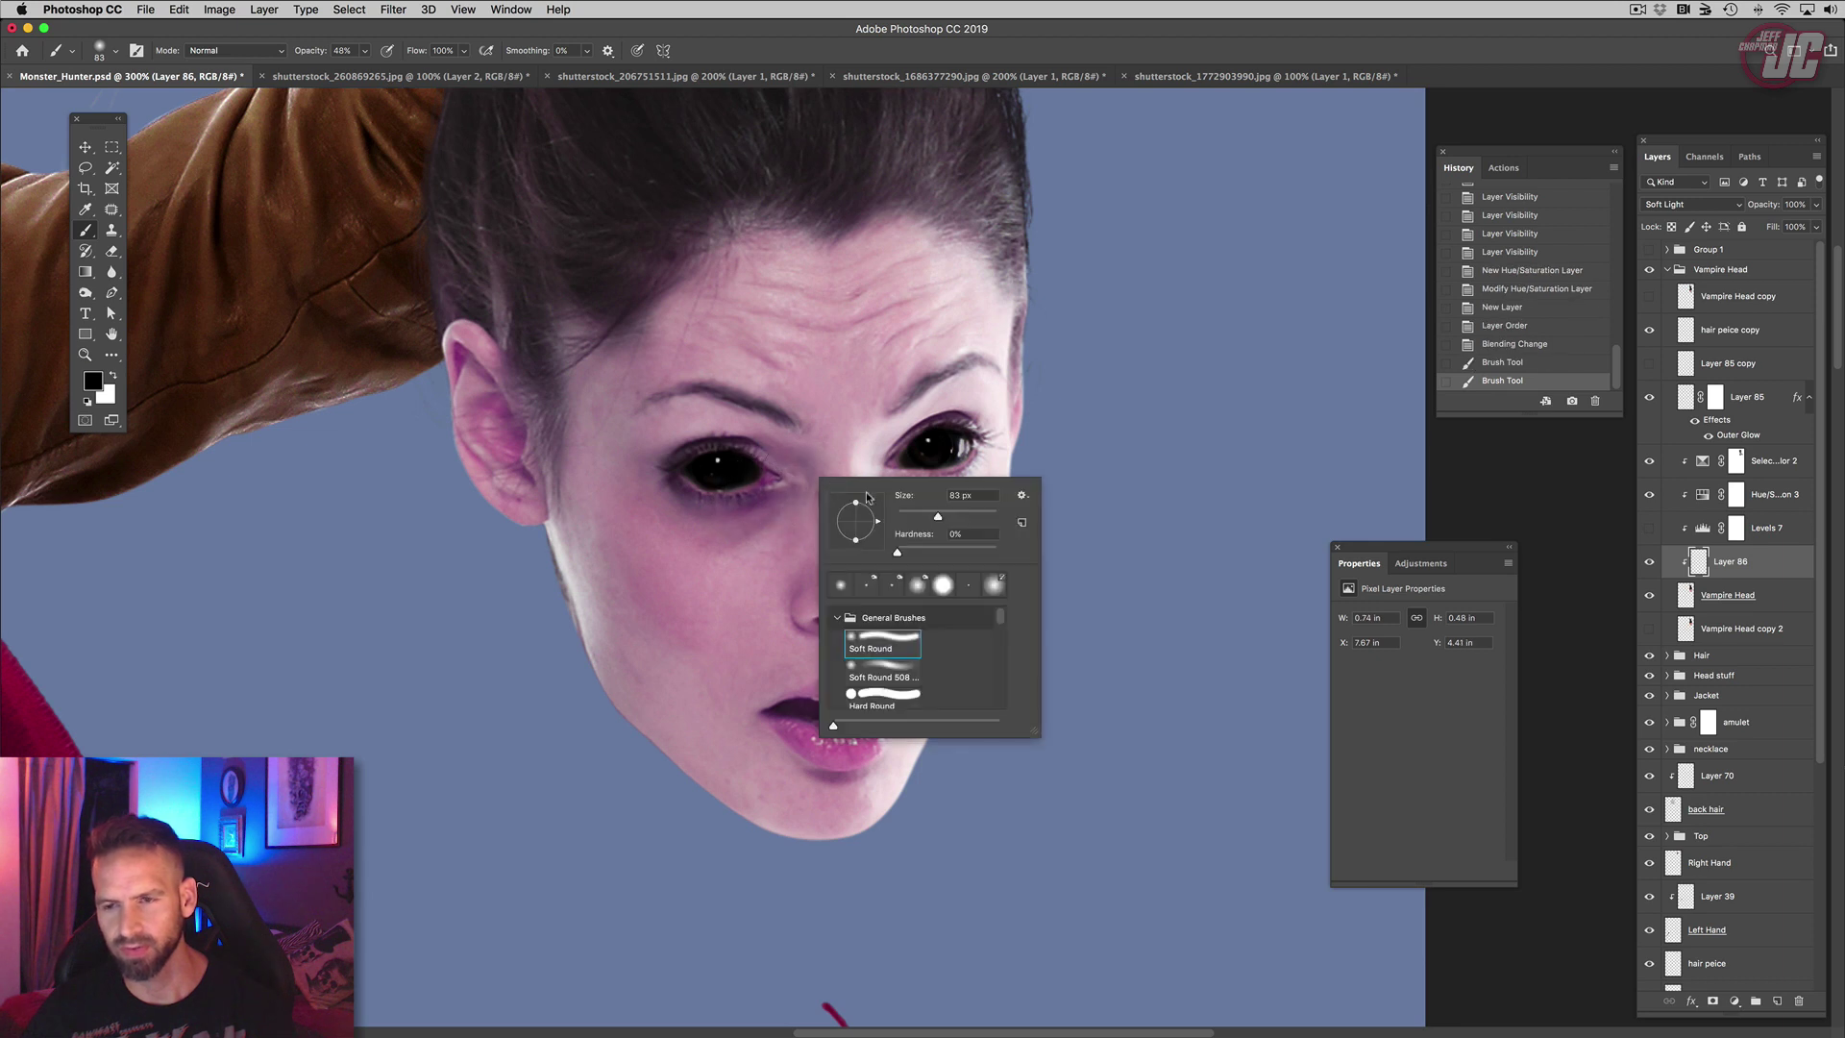
left_click(365, 51)
left_click_drag(363, 73, 339, 73)
mouse_move(694, 500)
left_mouse_down()
mouse_move(792, 478)
mouse_move(749, 515)
mouse_move(686, 440)
left_mouse_up()
mouse_move(675, 451)
left_mouse_down()
mouse_move(803, 471)
mouse_move(663, 480)
mouse_move(791, 493)
mouse_move(733, 519)
left_mouse_up()
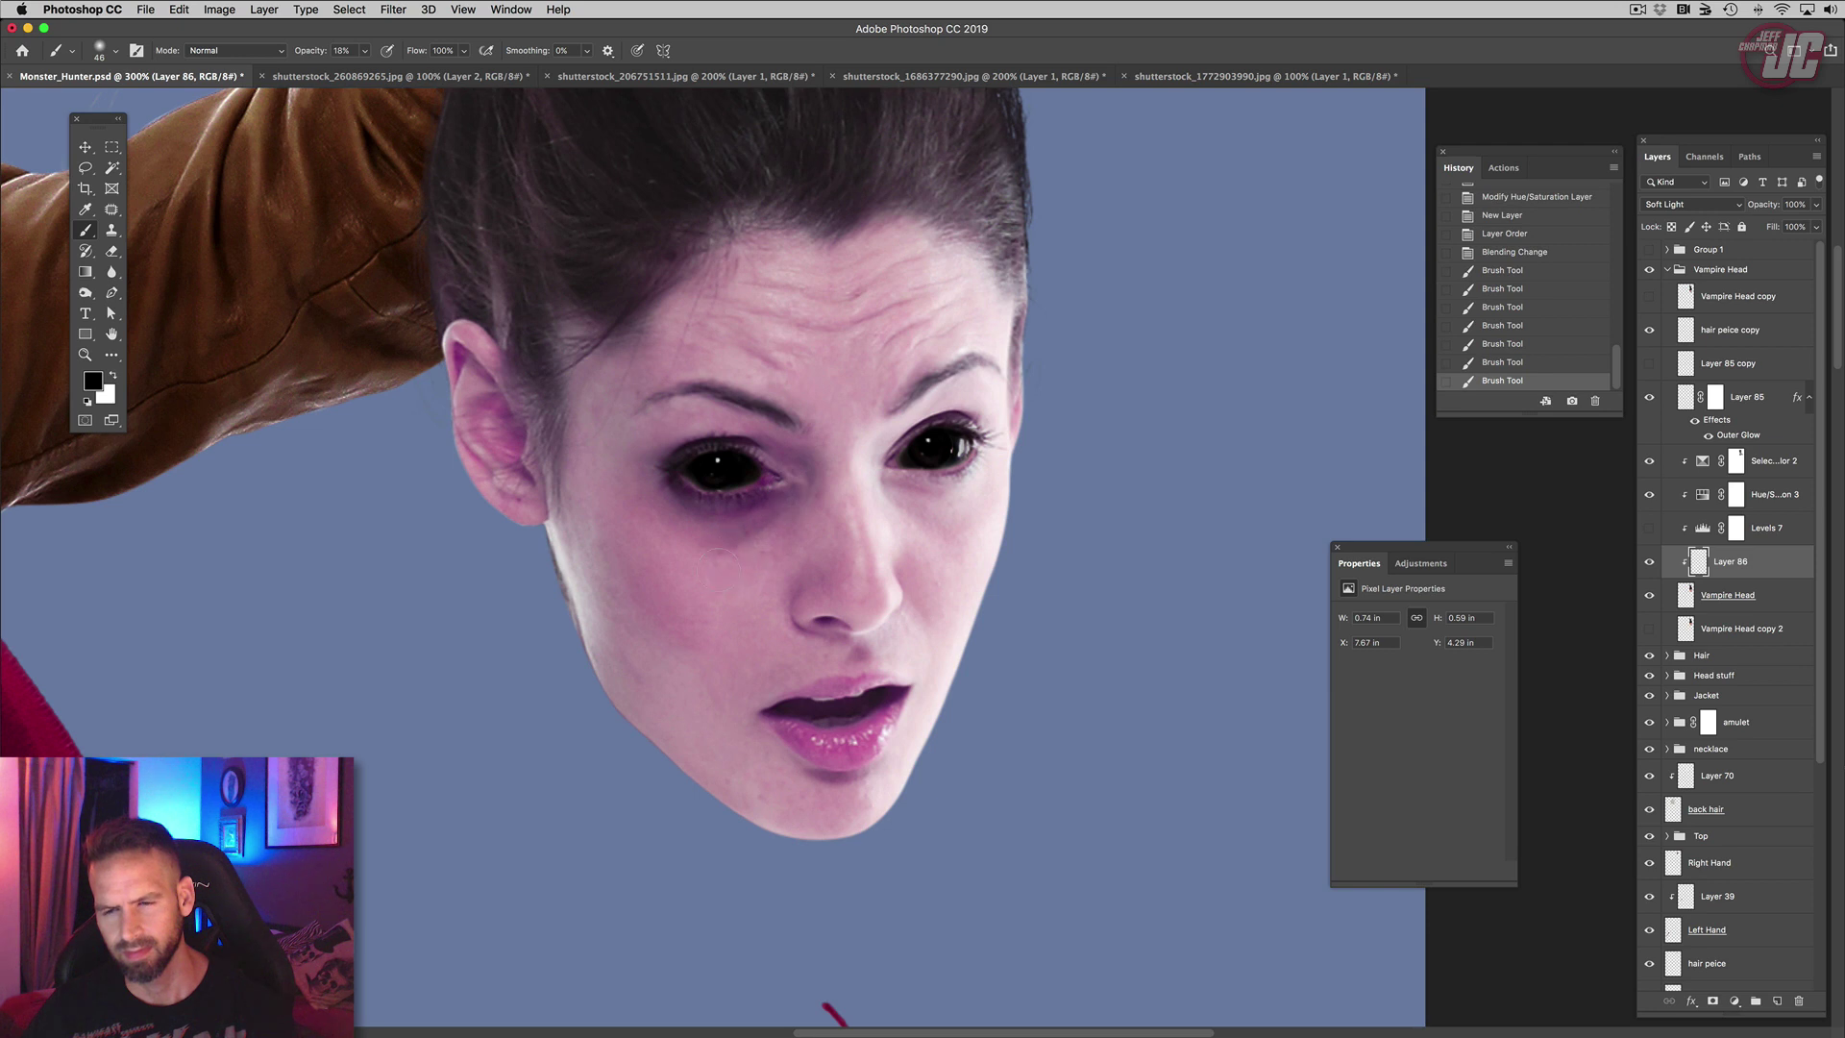
Step: Darken the skin around the far eye, and deepen the near eye's inner corner with a smaller brush
mouse_move(891, 471)
left_mouse_down()
mouse_move(952, 425)
mouse_move(904, 443)
left_mouse_up()
left_click_drag(897, 490, 992, 502)
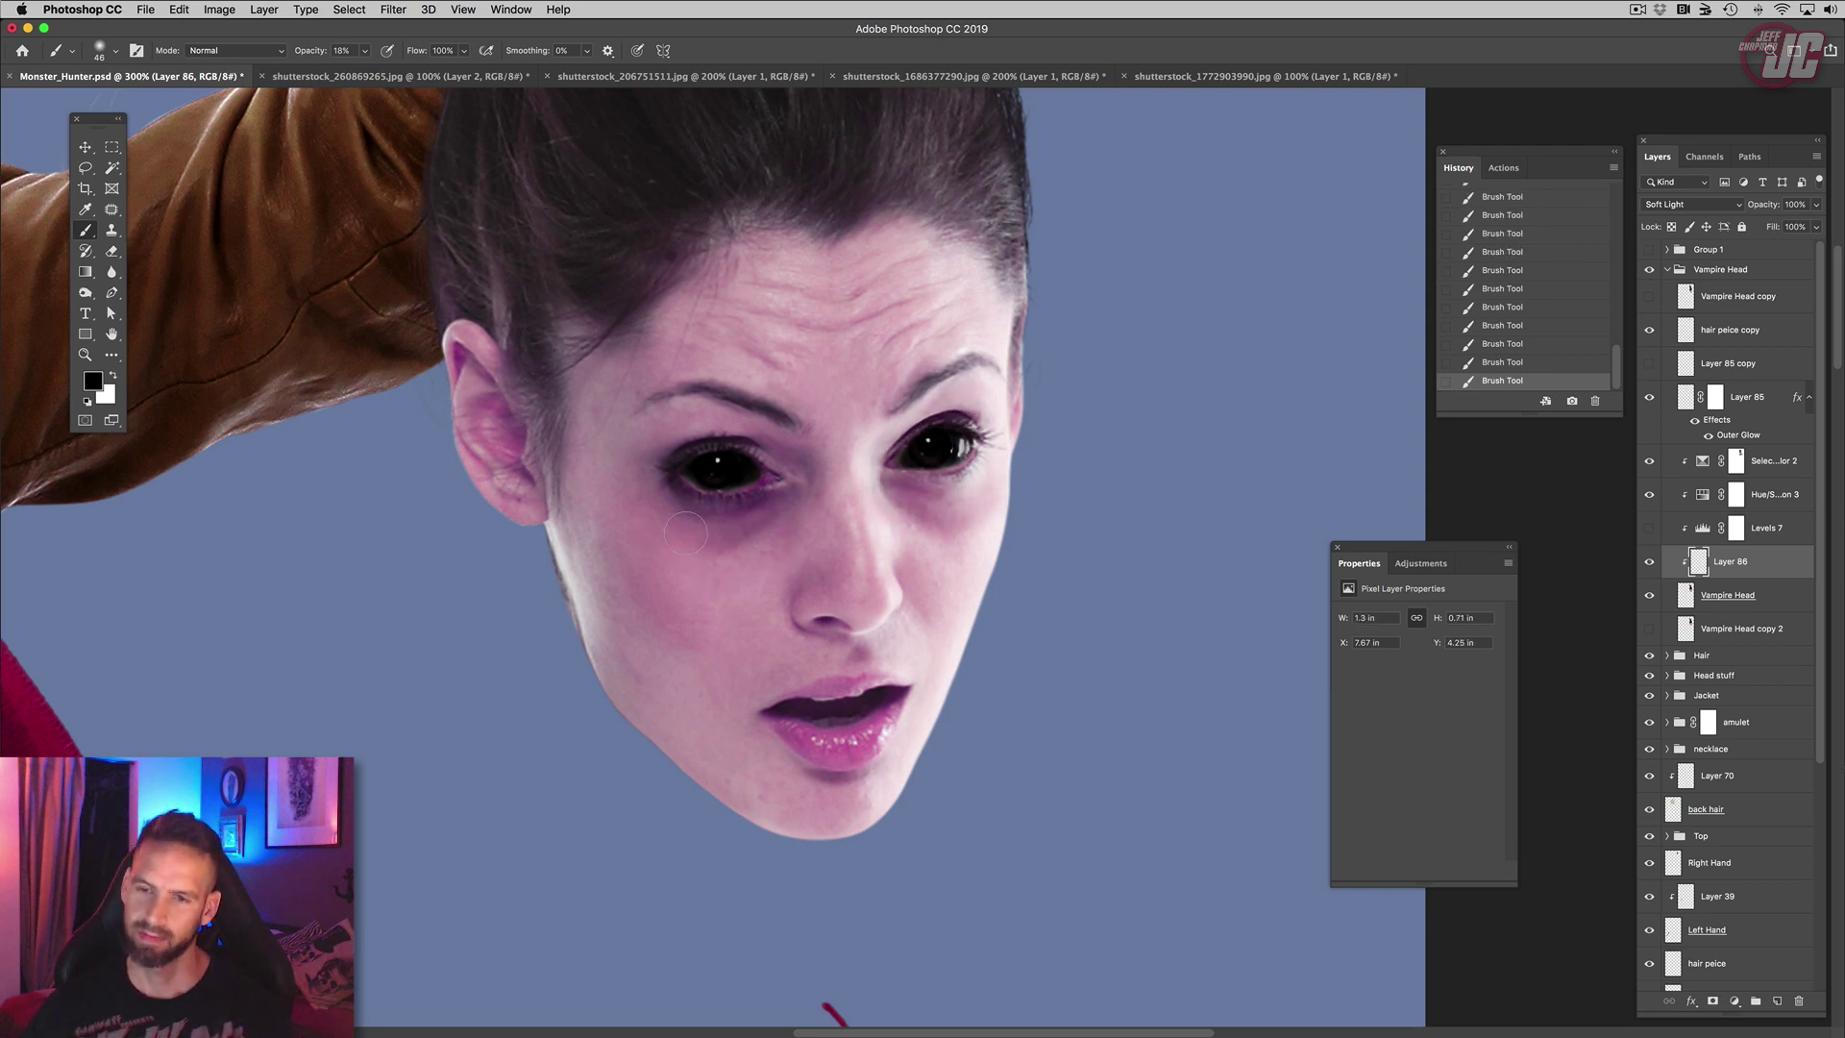
right_click(806, 472)
left_click_drag(922, 502, 911, 501)
left_click(771, 471)
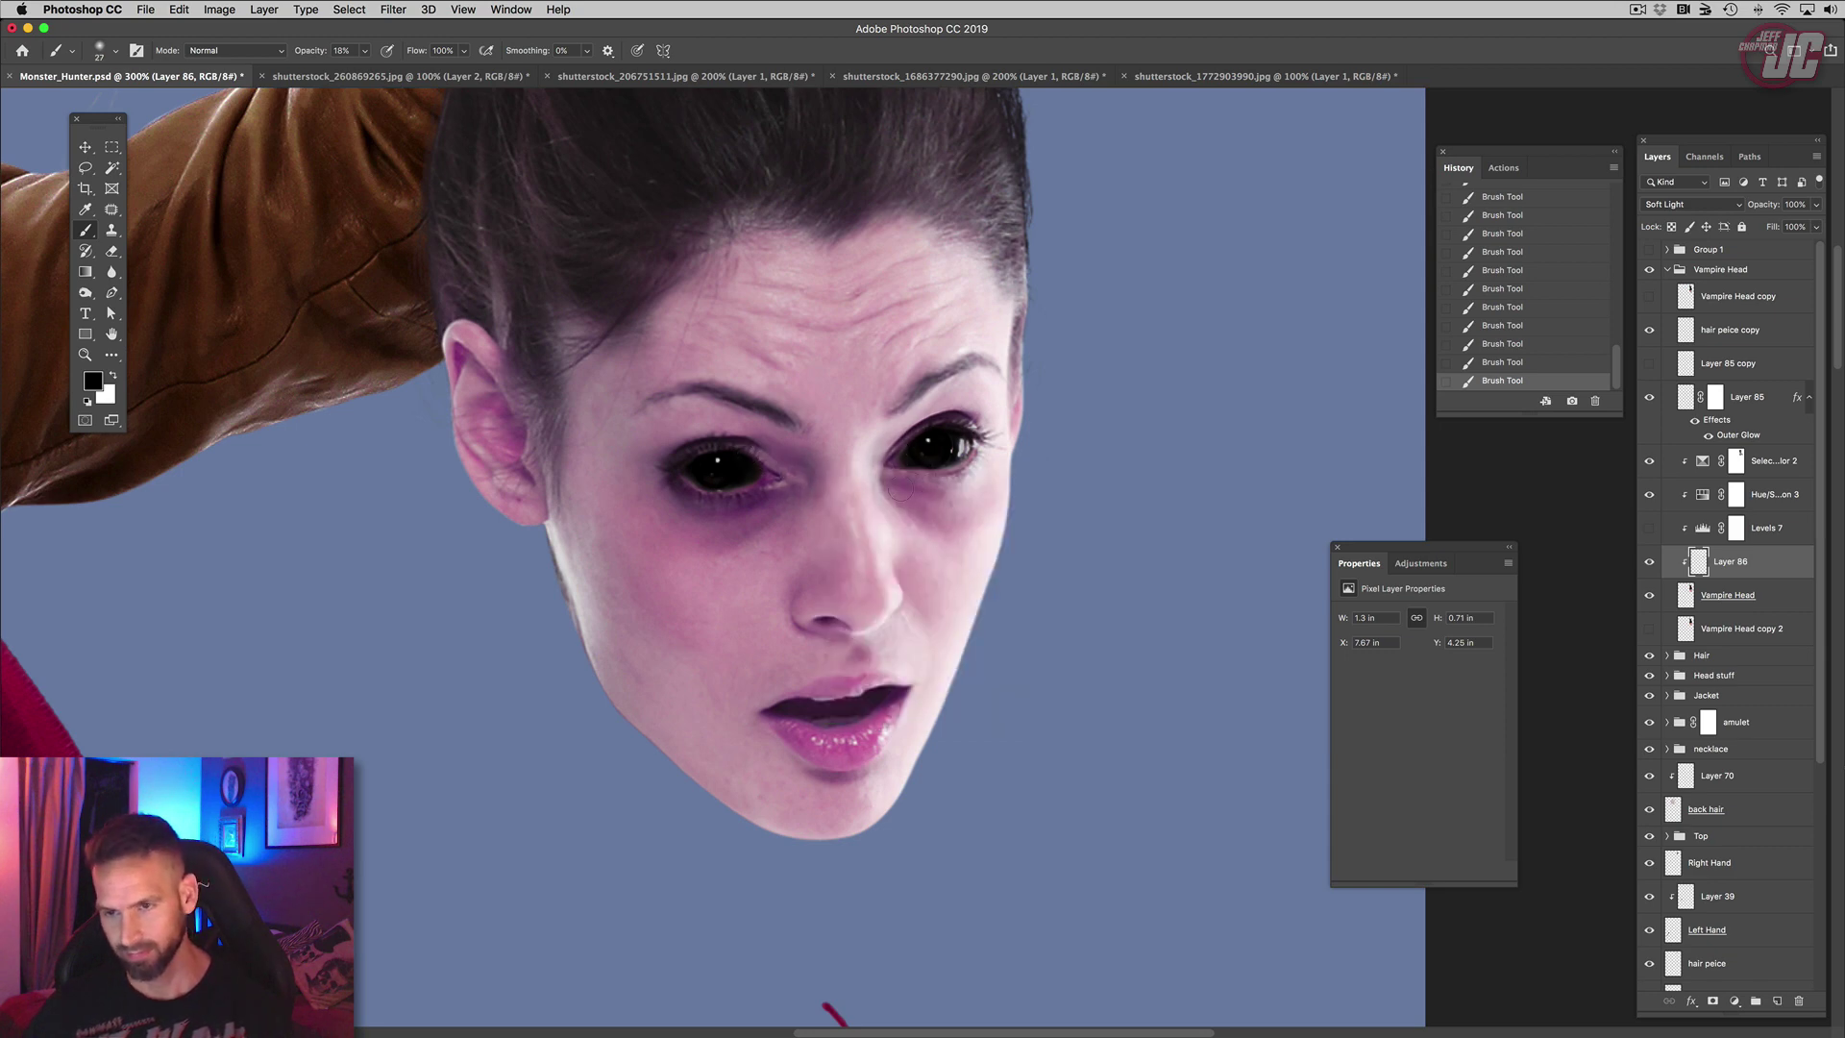
Step: Lower the brush opacity to 13% and shade the creases beside the nose and mouth and the far eye's inner corner
scroll(868, 548, "down", 5)
scroll(868, 547, "left", 2)
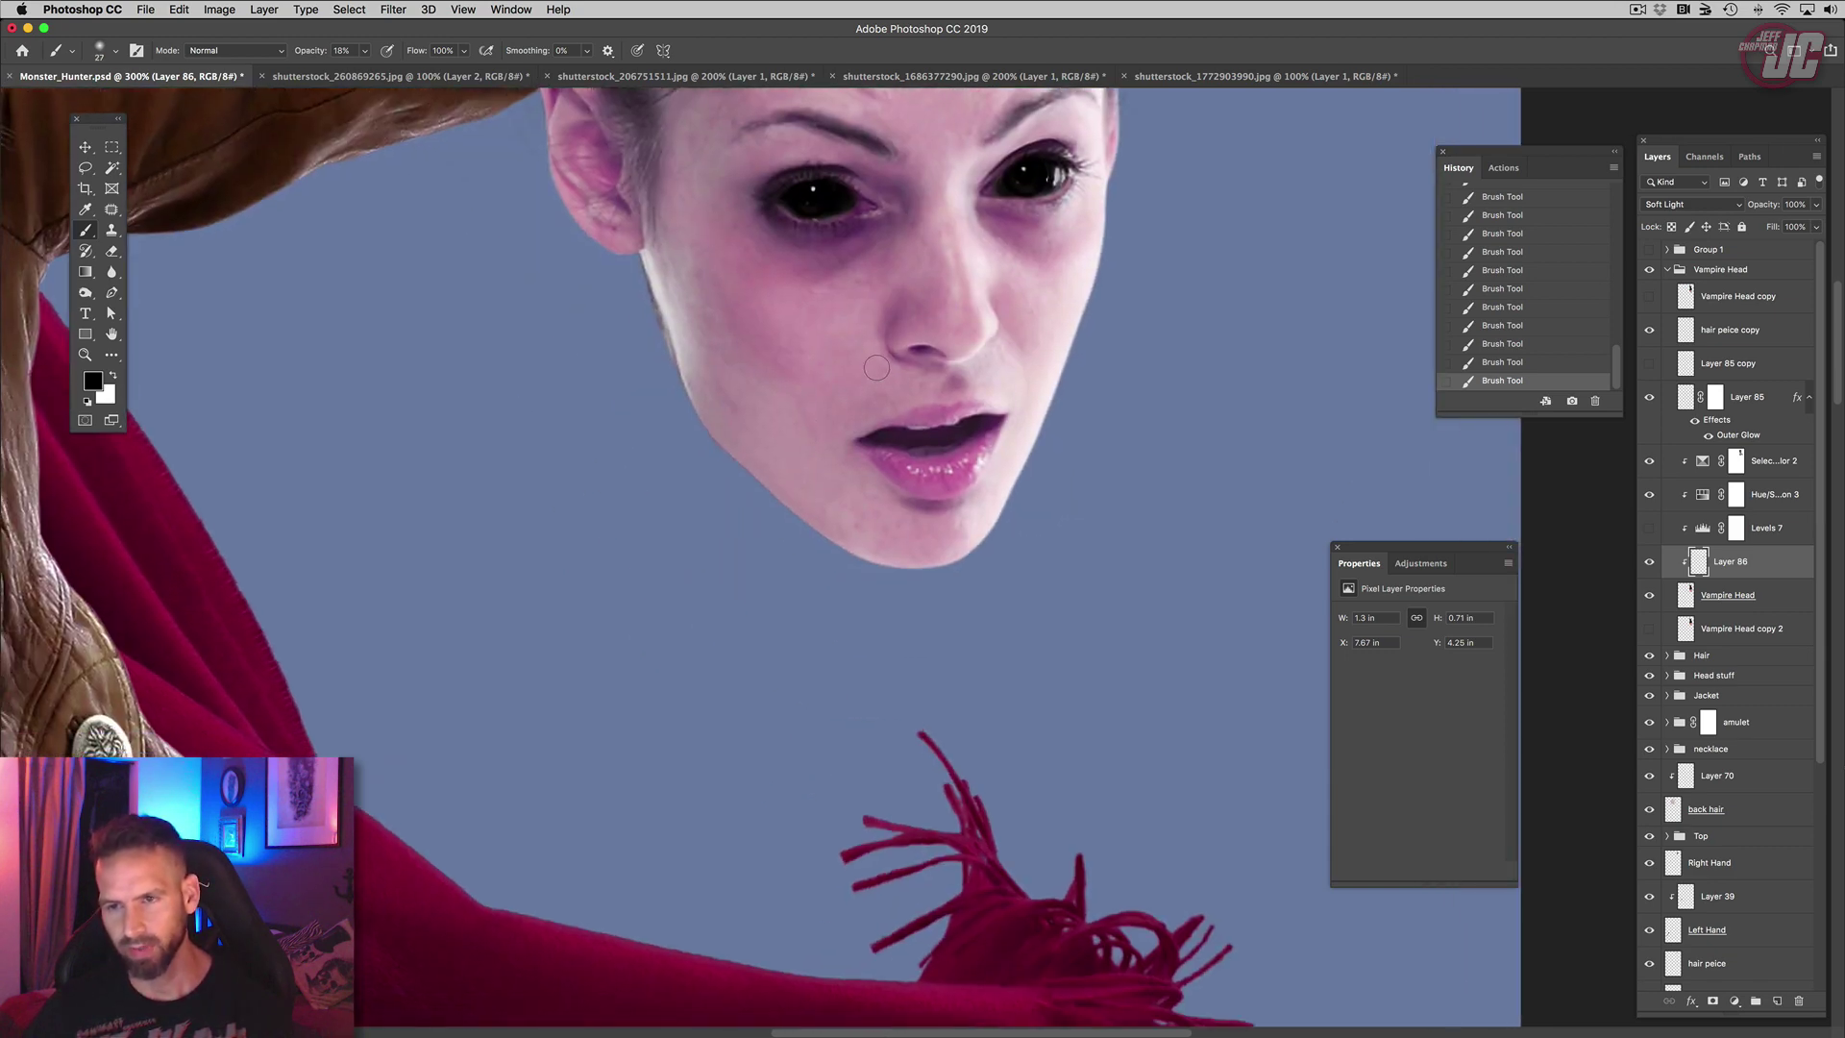
left_click(365, 51)
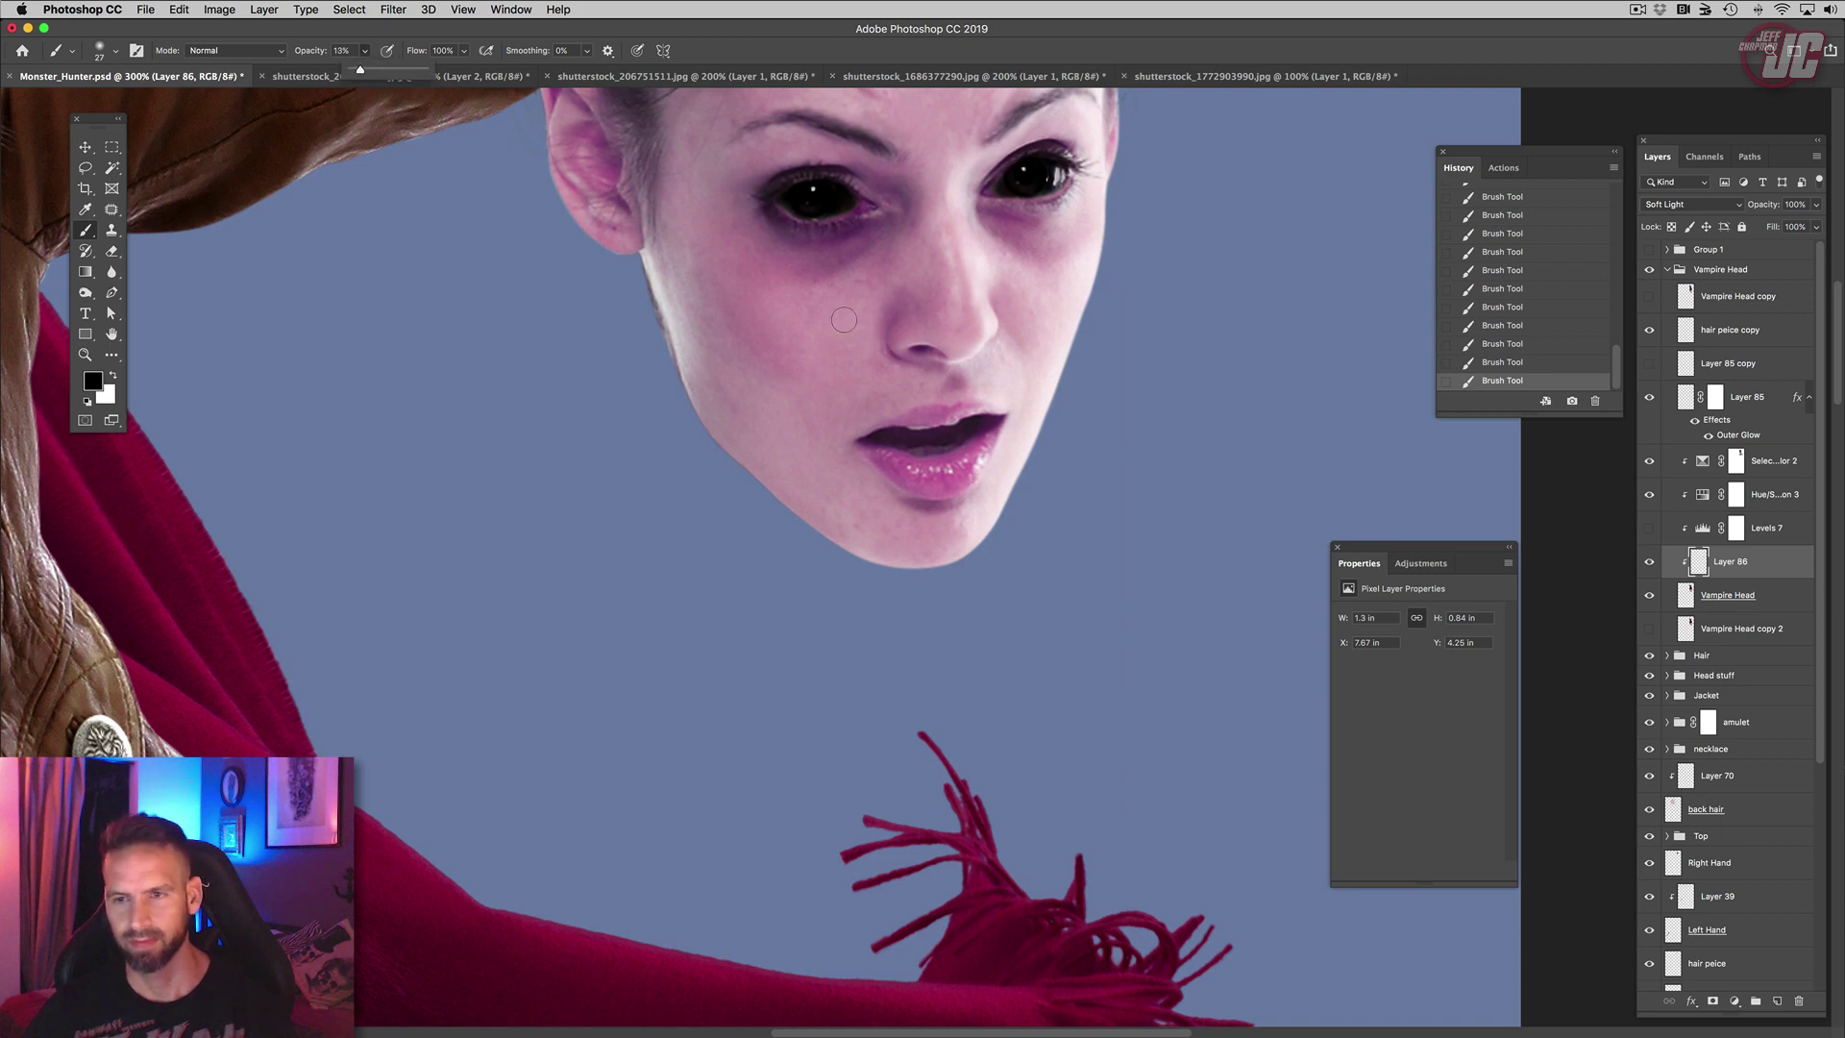
left_click_drag(880, 343, 863, 396)
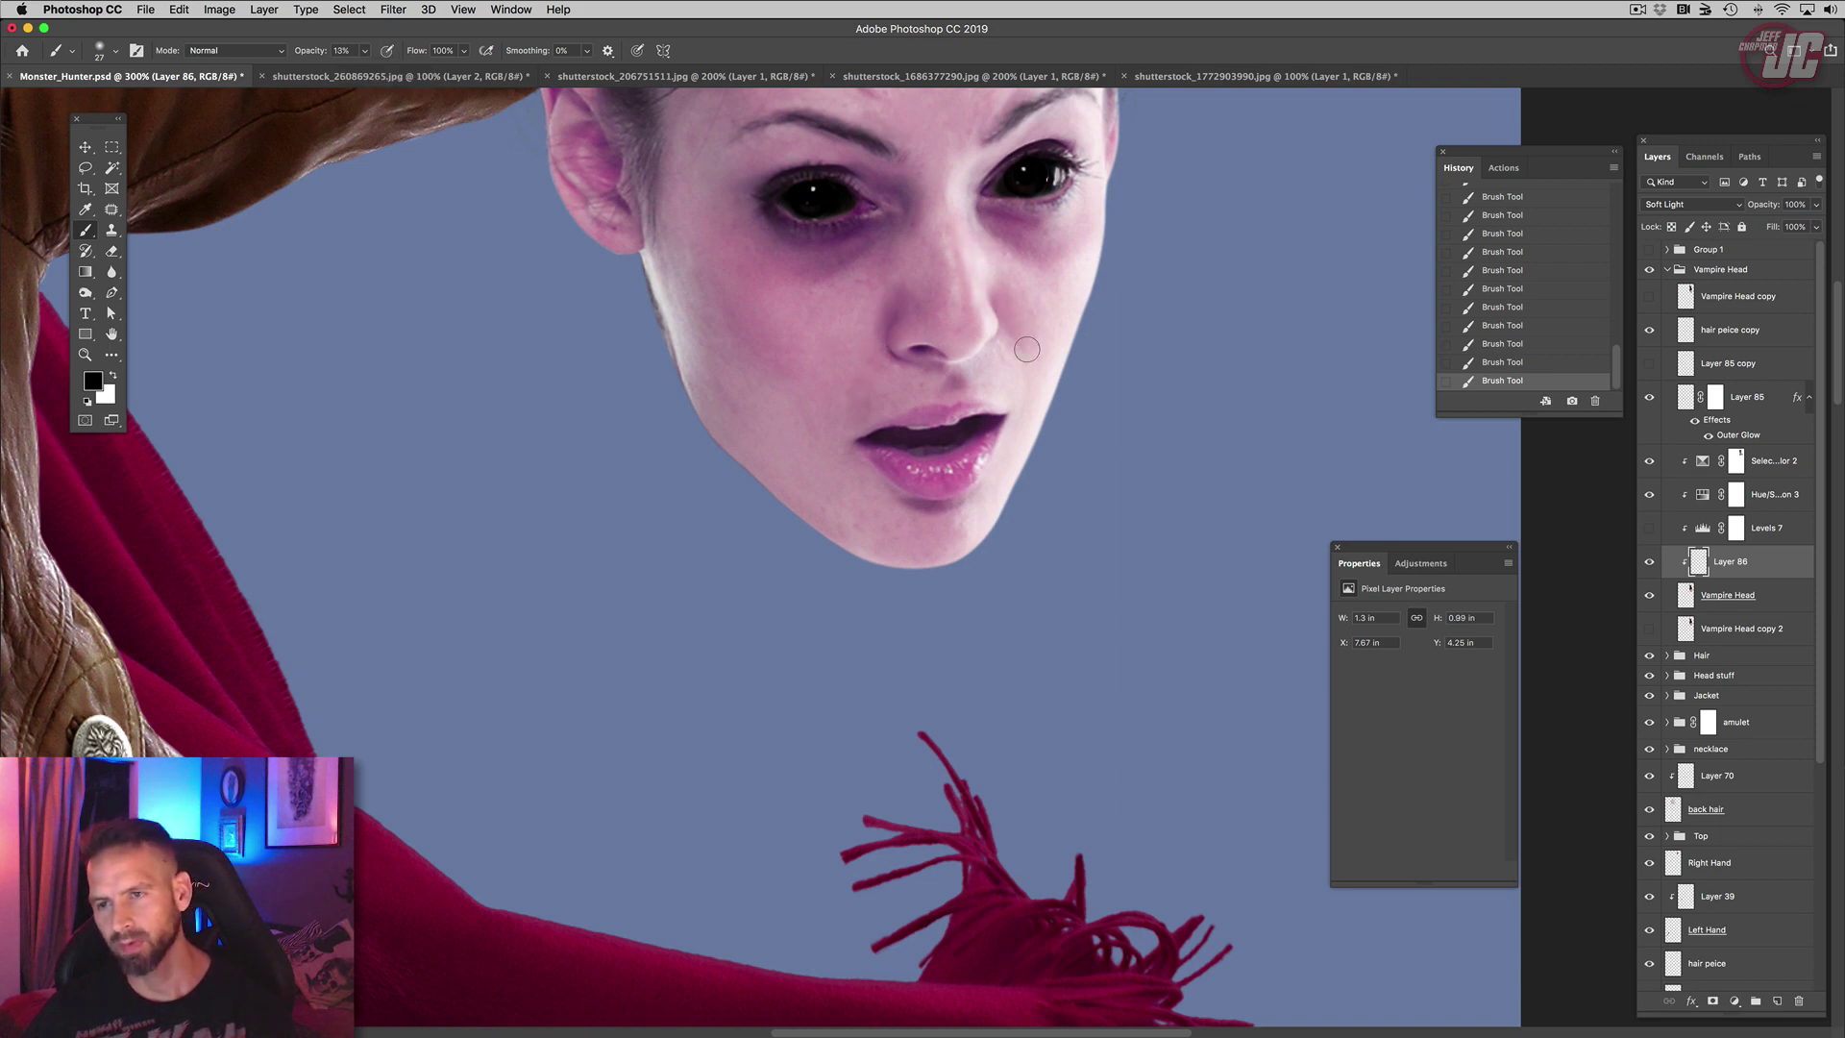
left_click_drag(1026, 349, 1016, 479)
scroll(810, 389, "up", 3)
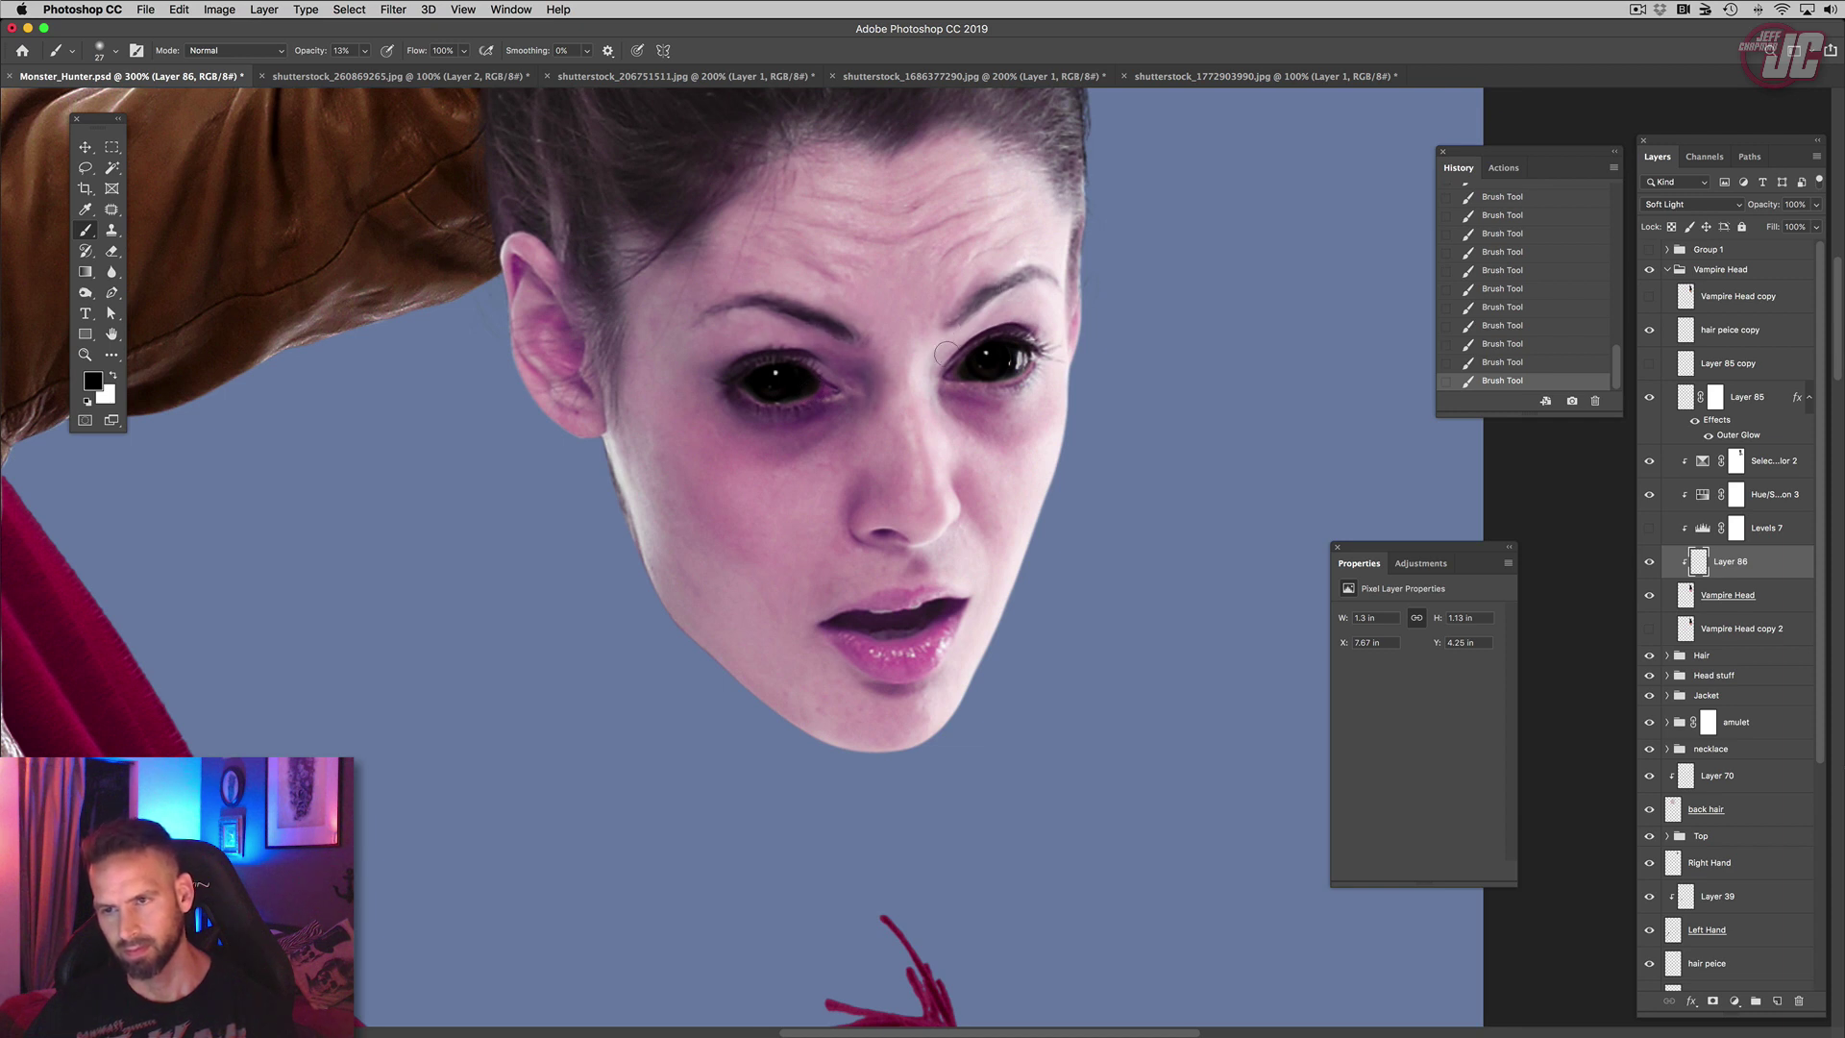
left_click_drag(947, 354, 952, 335)
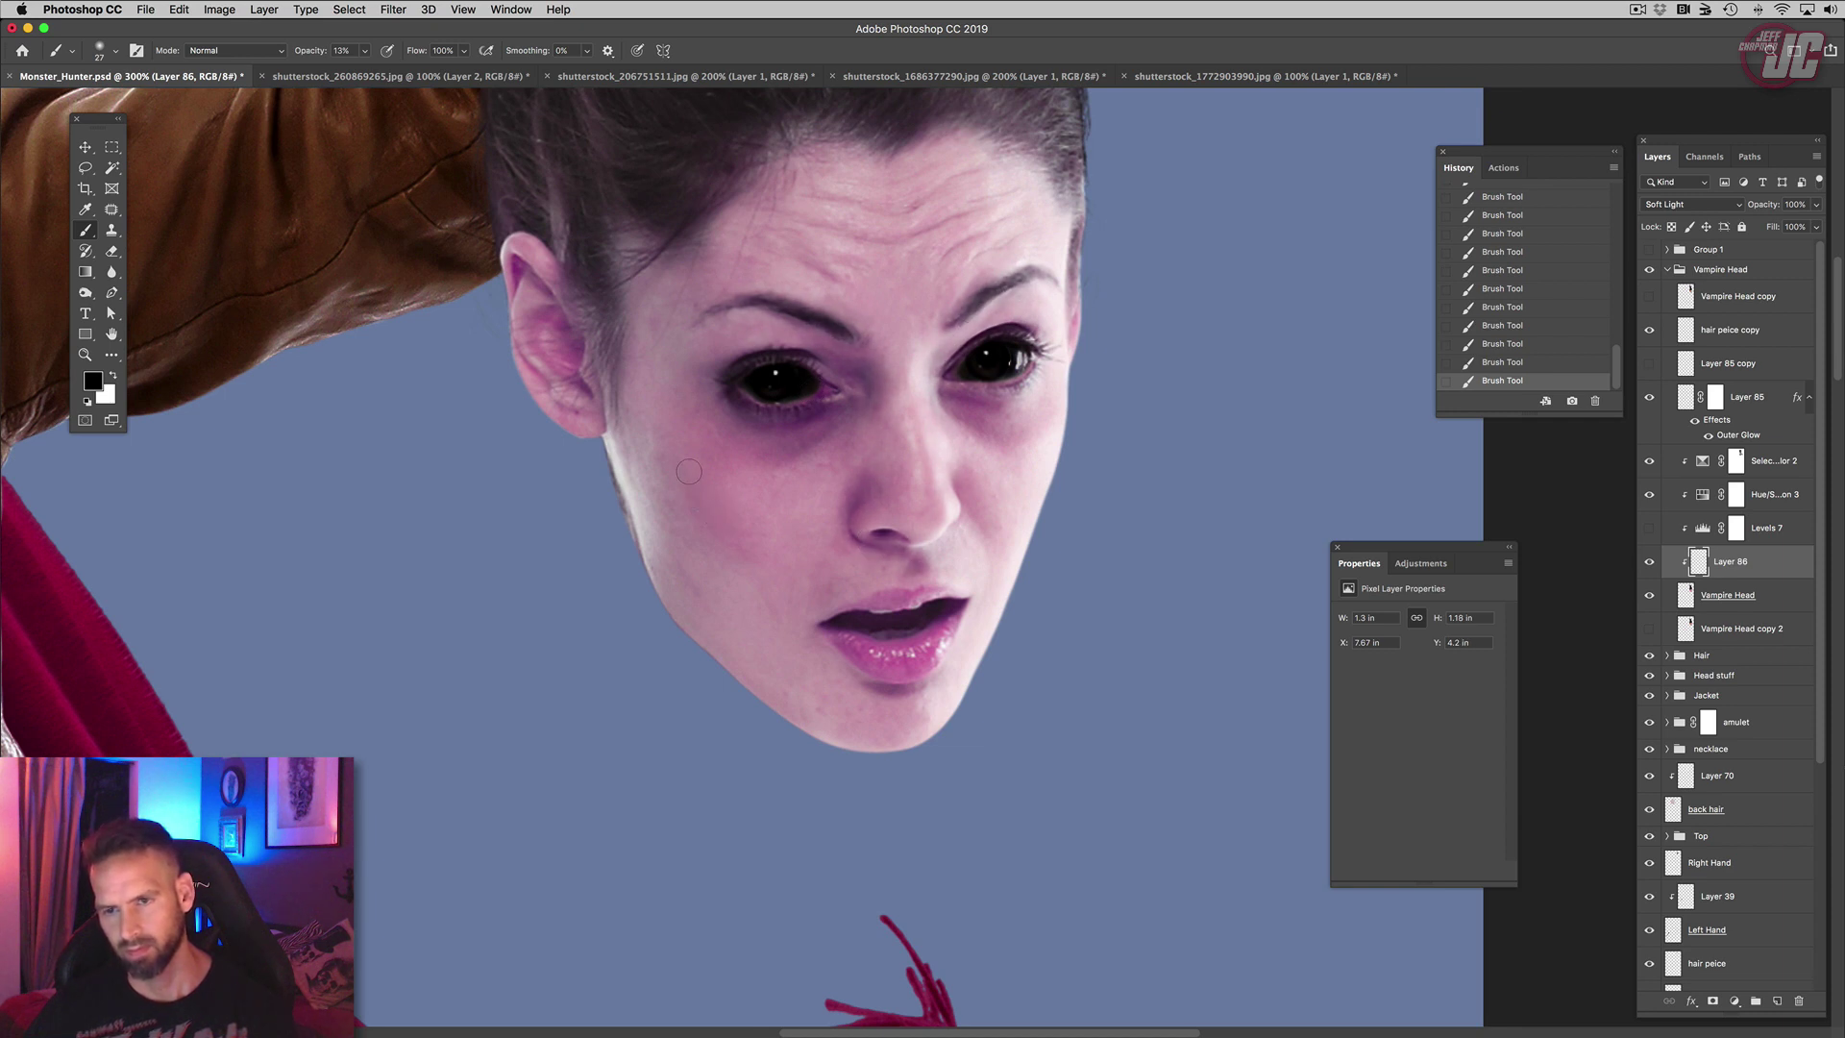
Step: Enlarge the brush, set its opacity to 11%, and shade the cheeks, jaw, chin and brow area
right_click(815, 384)
left_click(366, 51)
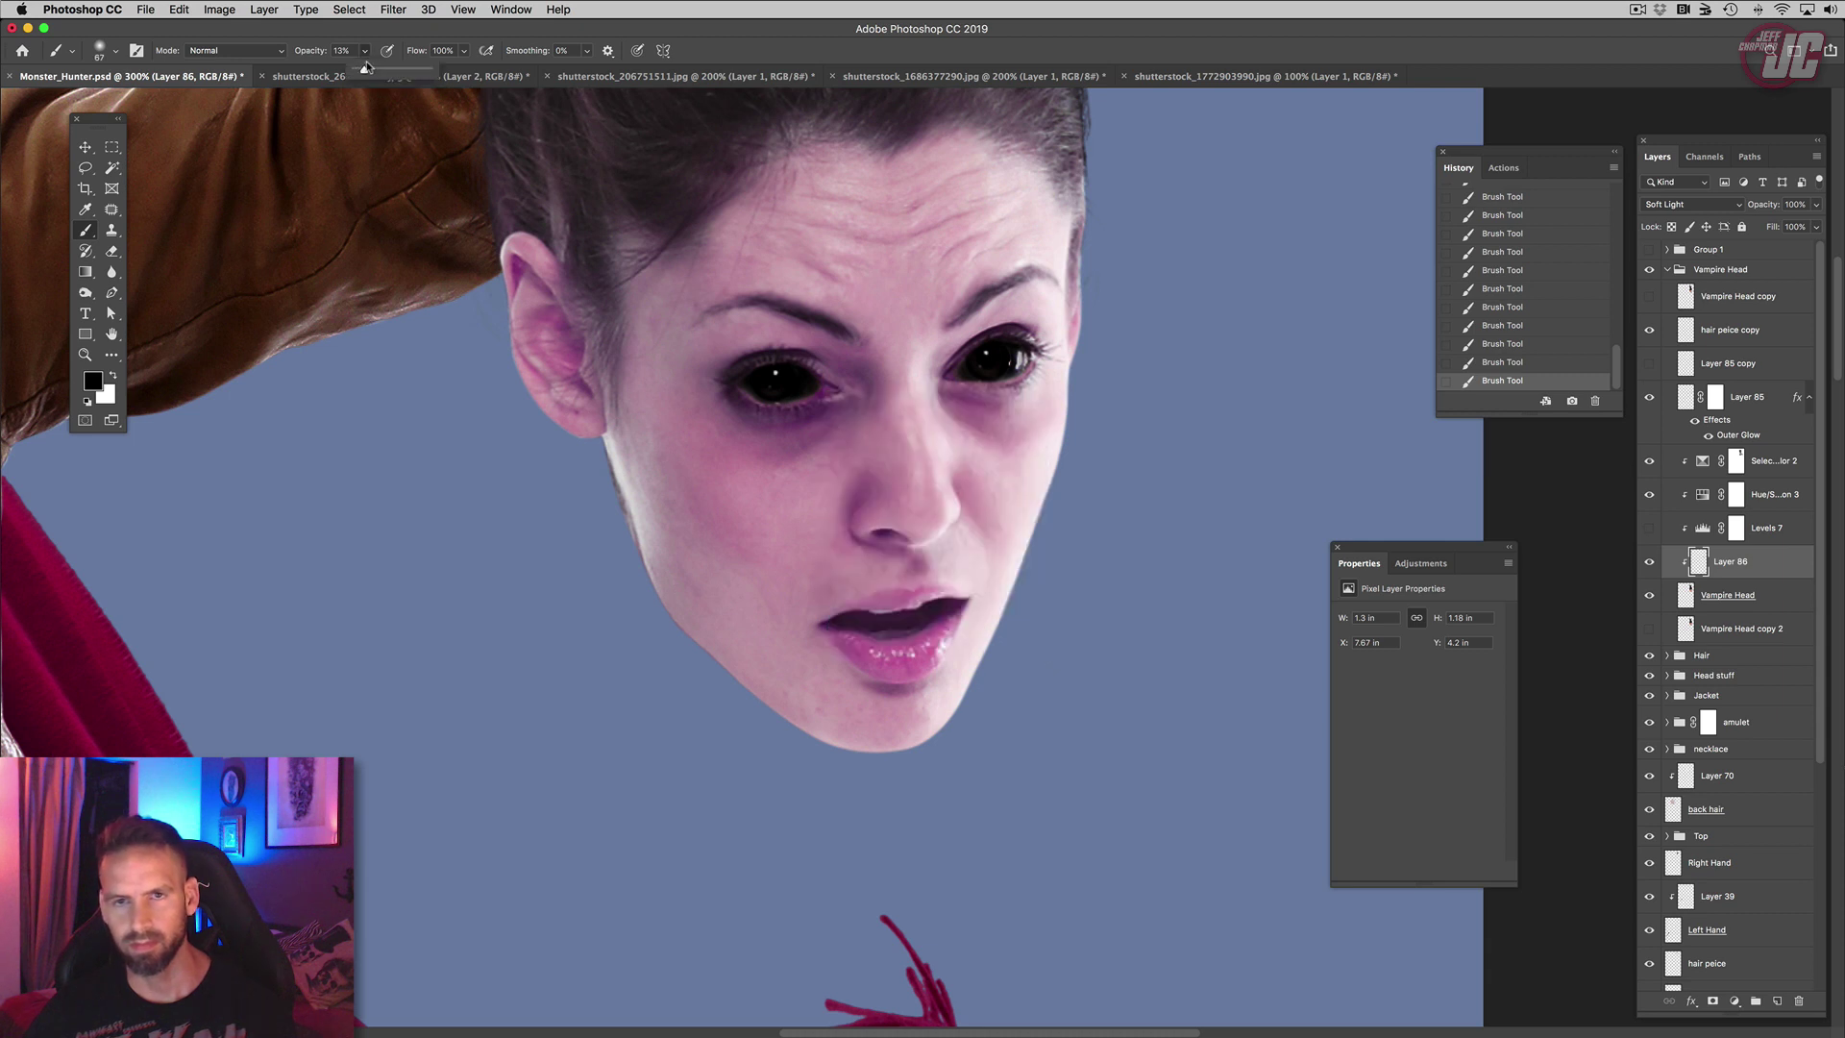
left_click_drag(366, 67, 363, 68)
left_click(706, 506)
mouse_move(709, 509)
left_mouse_down()
mouse_move(641, 456)
mouse_move(760, 562)
left_mouse_up()
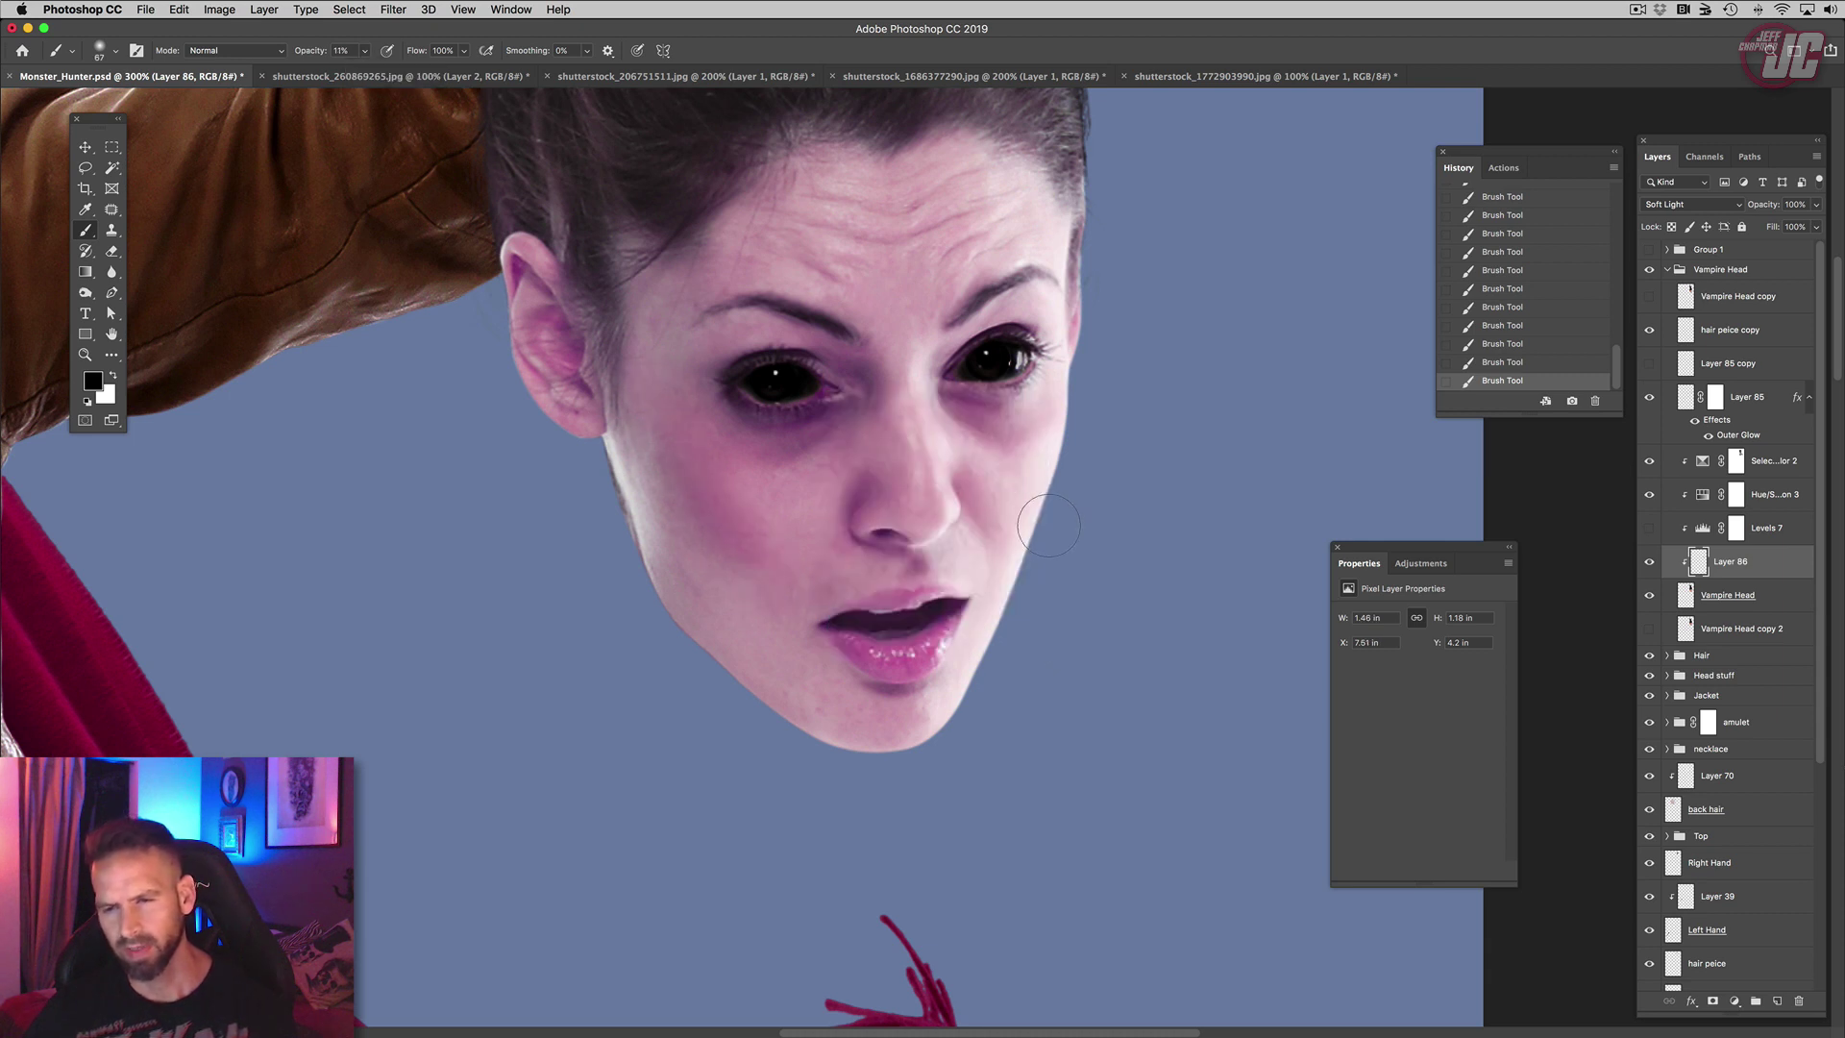
mouse_move(1022, 524)
left_mouse_down()
mouse_move(1007, 553)
mouse_move(1025, 496)
left_mouse_up()
left_click_drag(756, 624, 879, 735)
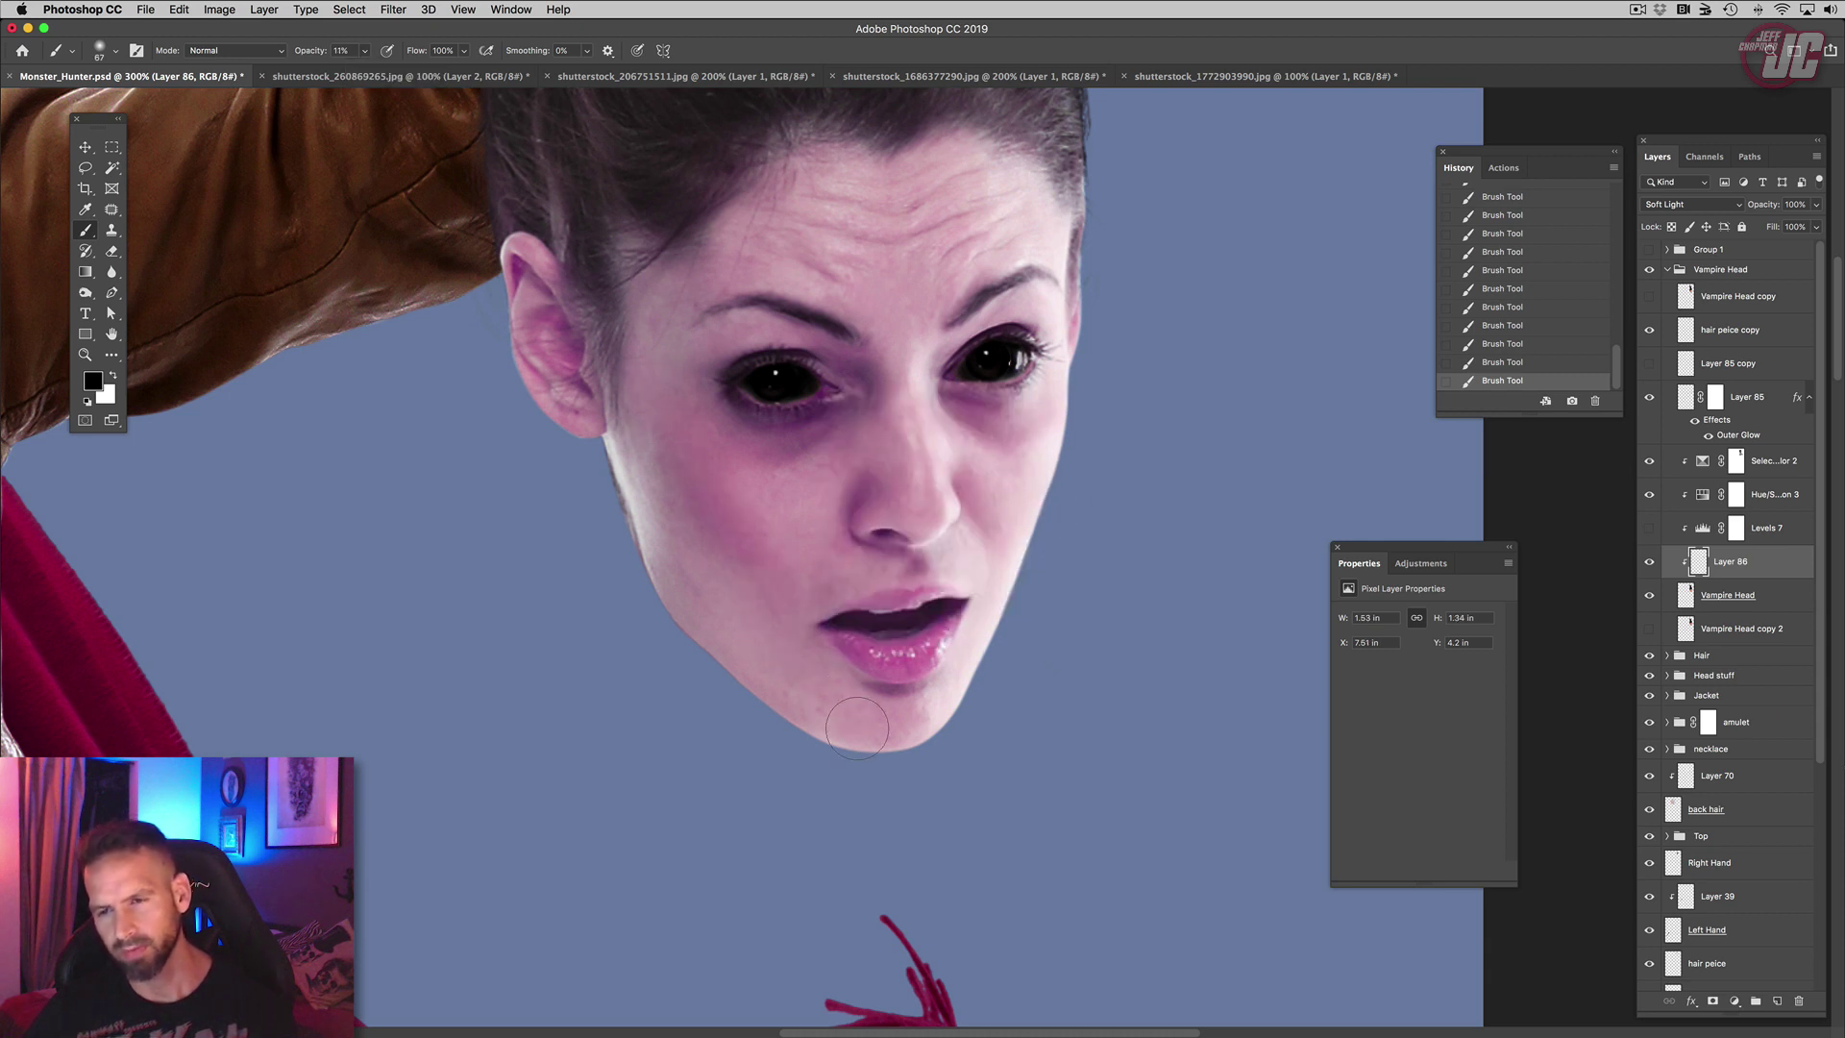
left_click_drag(785, 271, 842, 292)
mouse_move(848, 378)
left_mouse_down()
mouse_move(905, 370)
mouse_move(908, 348)
mouse_move(832, 383)
left_mouse_up()
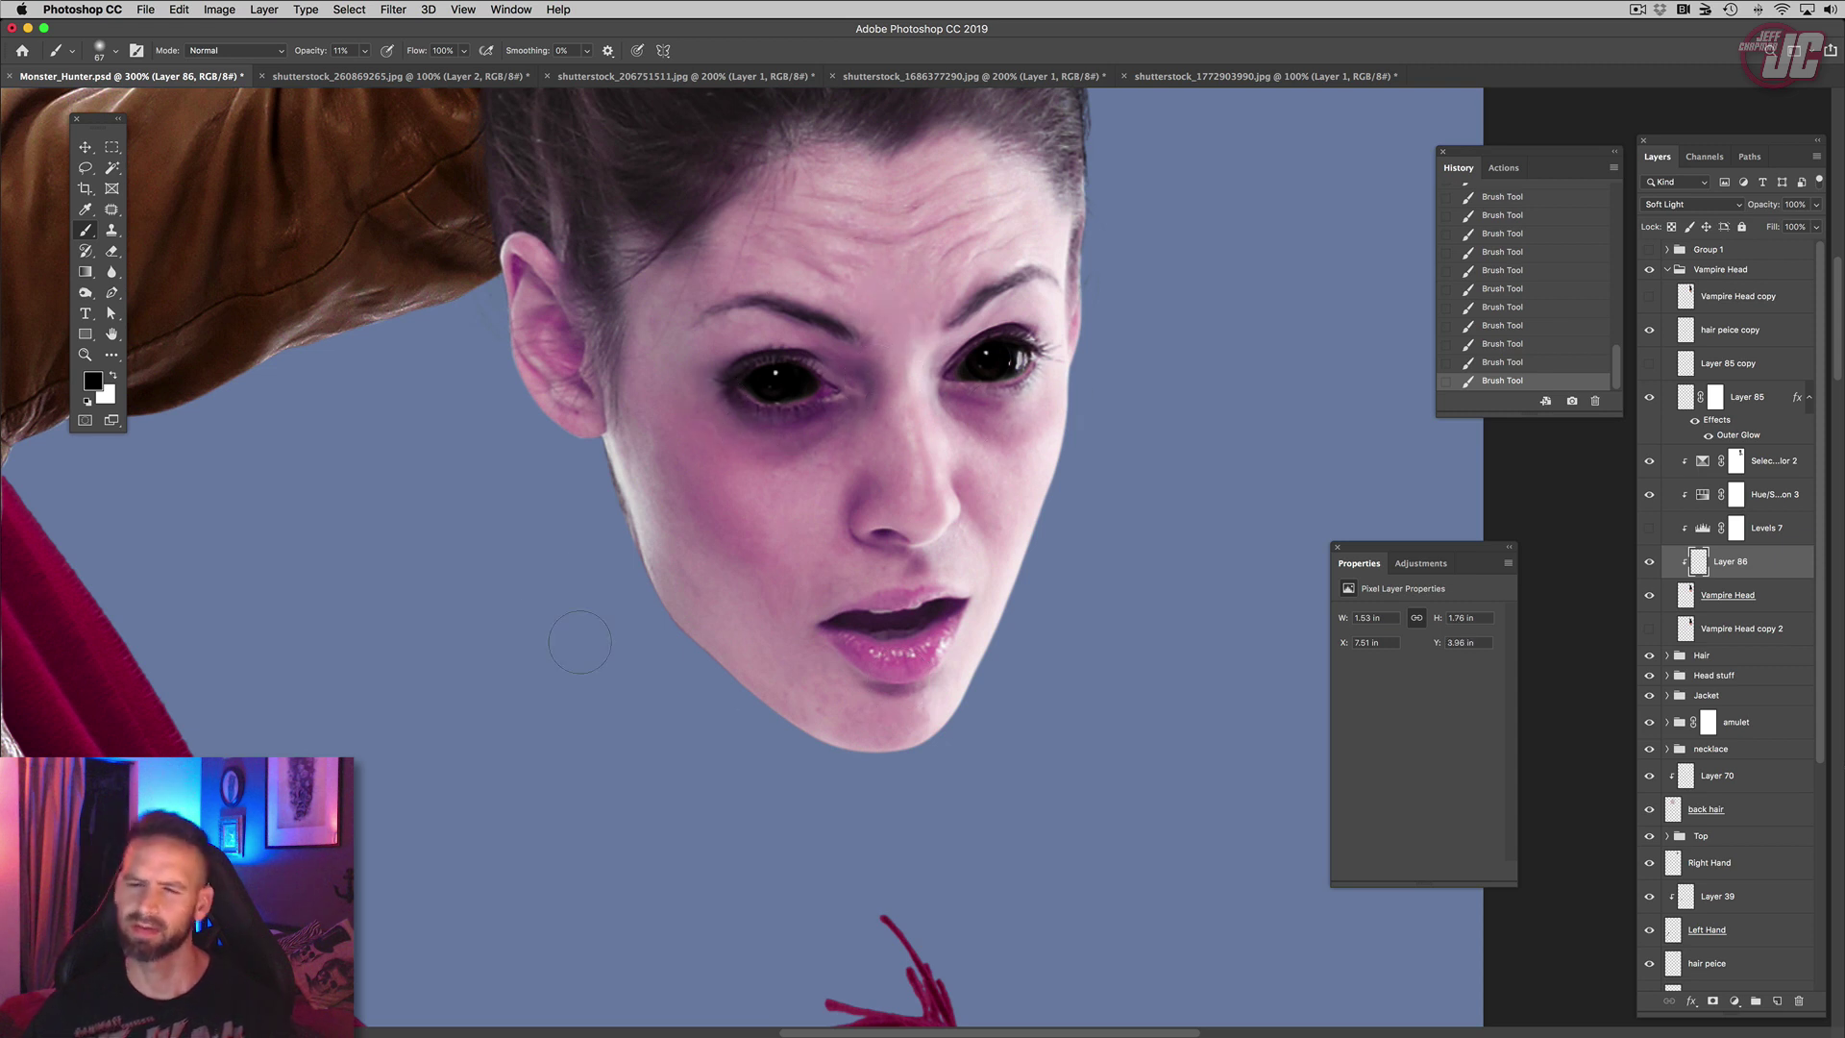
Step: Resize the brush and extend the soft shading across the outer parts of the head
mouse_move(787, 665)
left_mouse_down()
mouse_move(801, 706)
mouse_move(727, 572)
left_mouse_up()
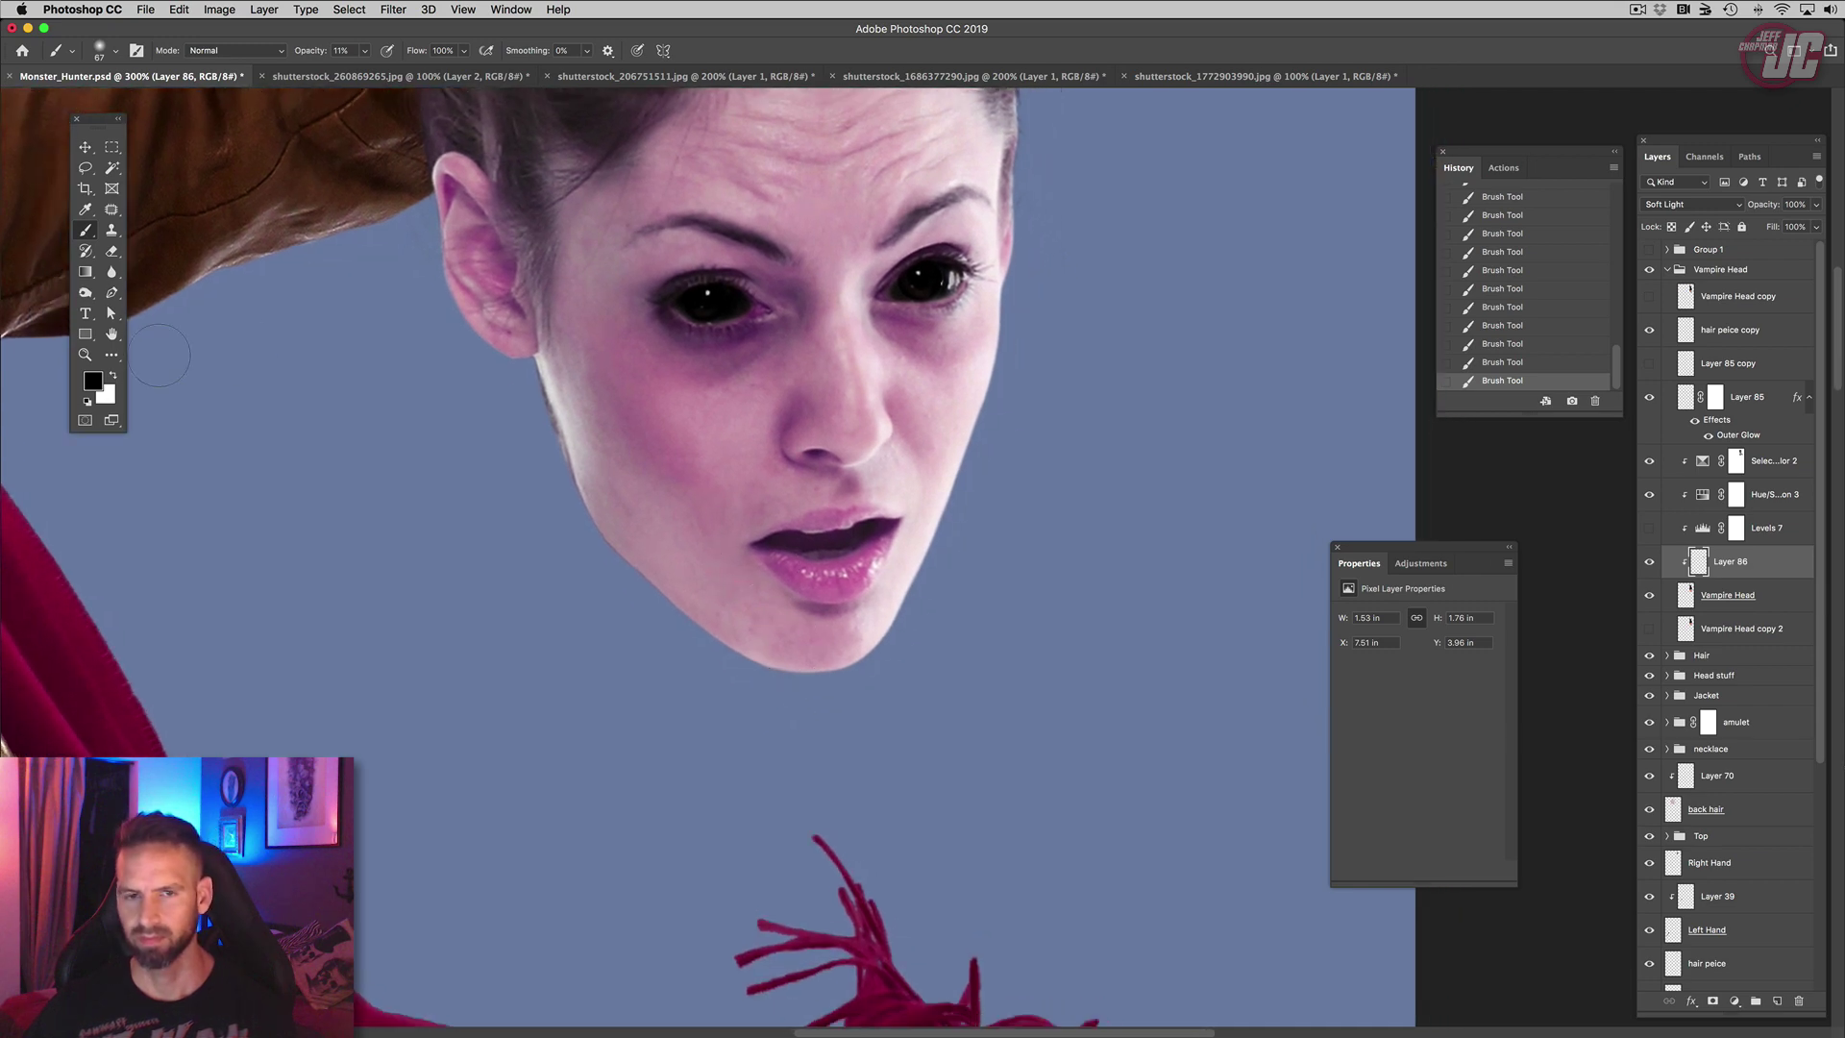
left_click(85, 355)
left_click(866, 517, "alt")
left_click(866, 517, "alt")
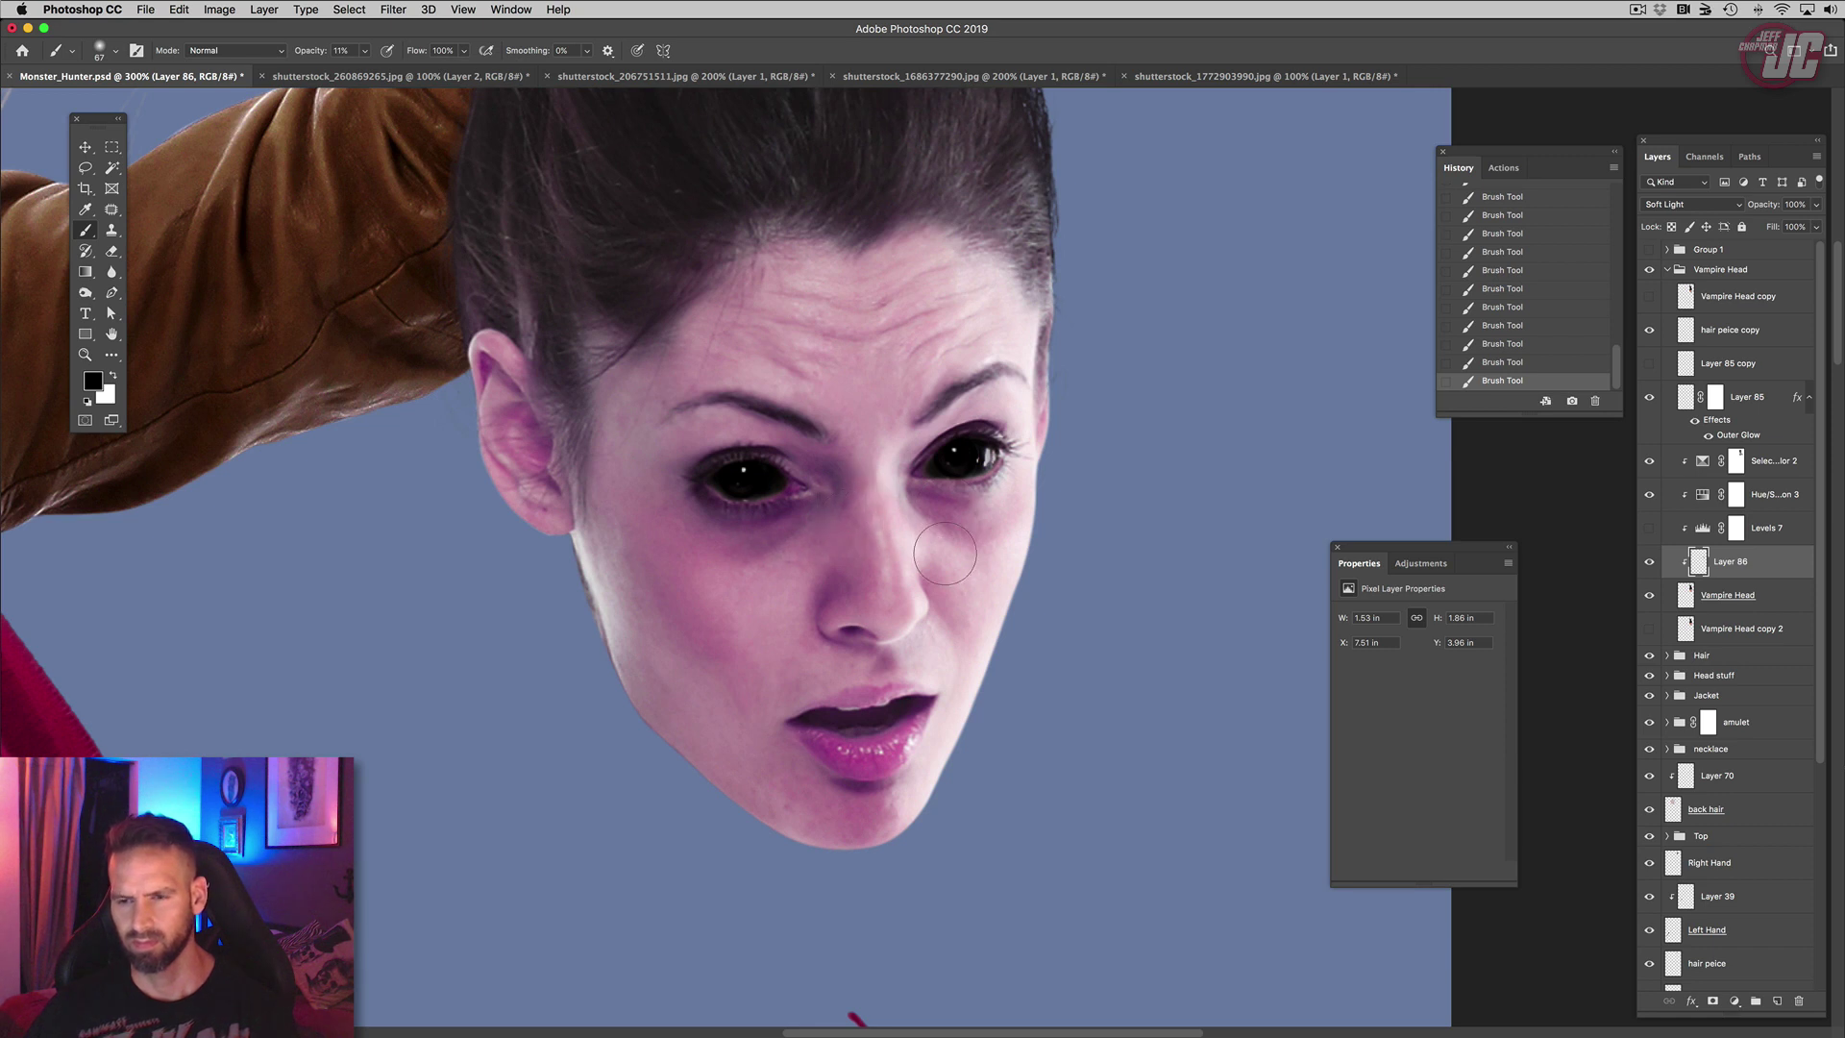
right_click(980, 524)
key("Return")
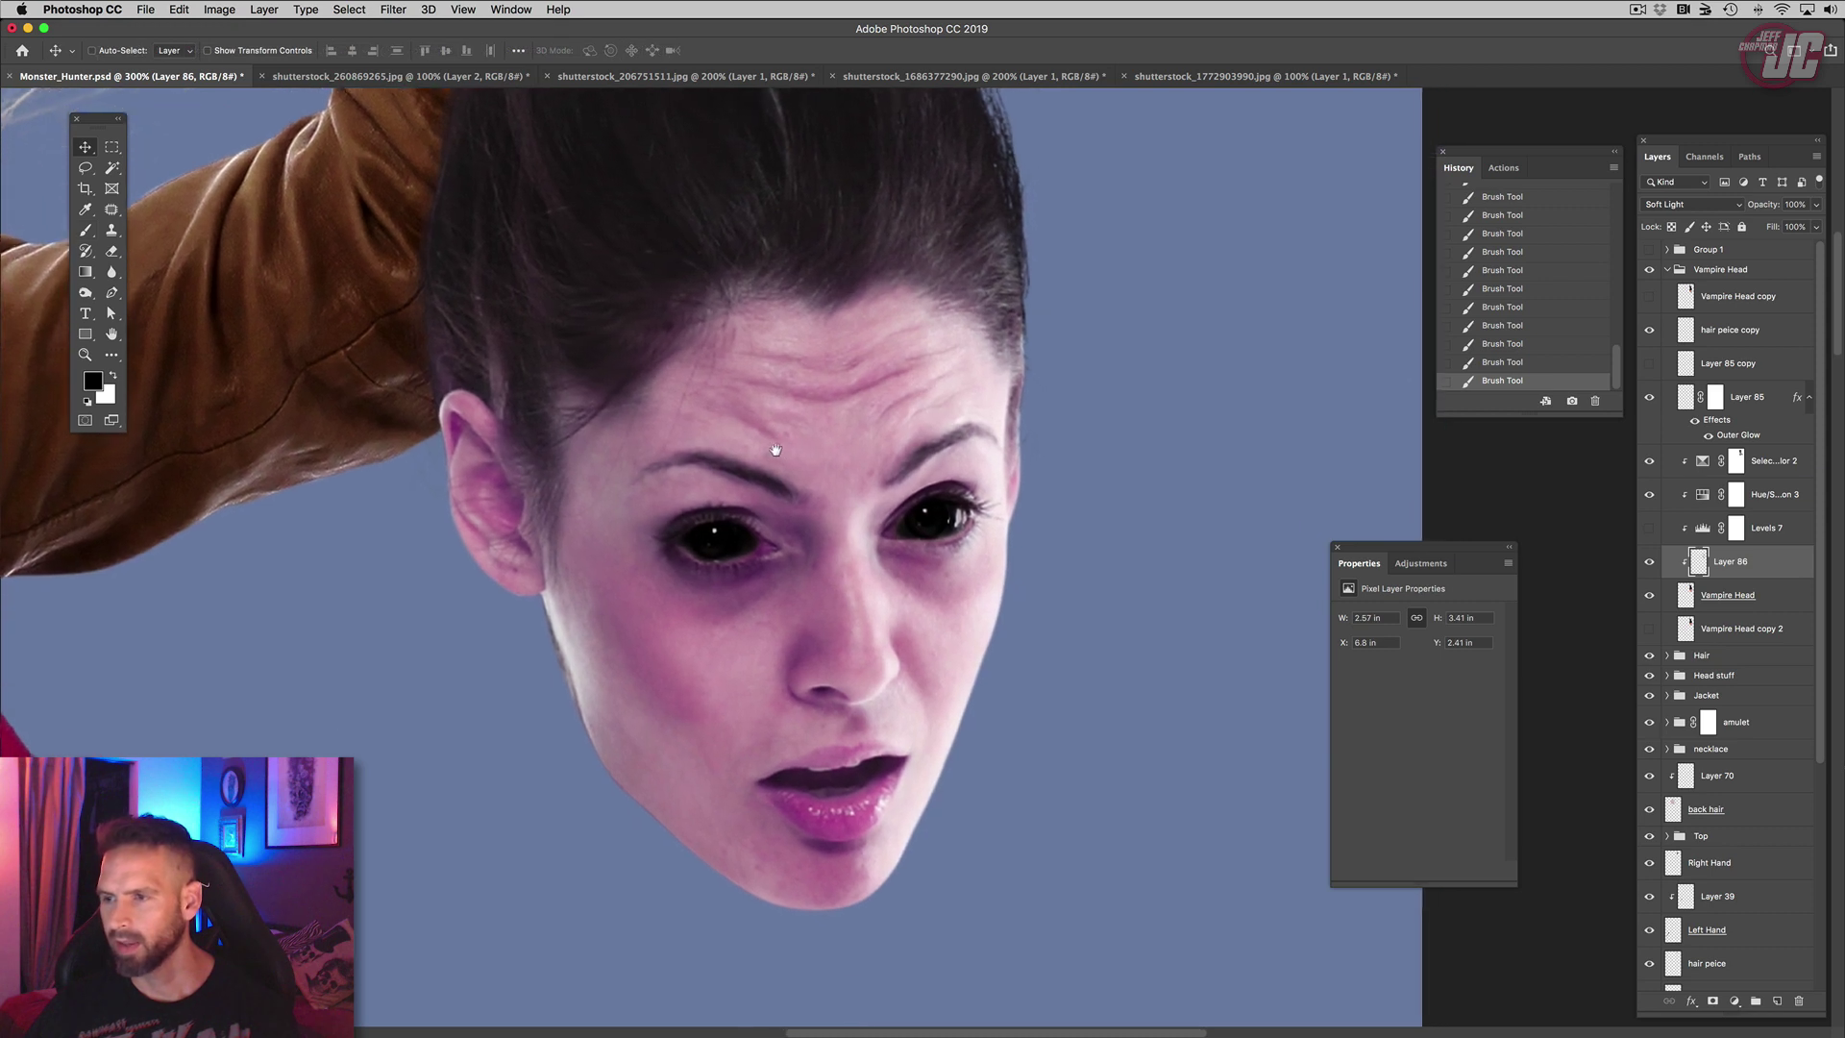
Step: Liquify the Vampire Head layer, pulling the centre of the hairline down into a pointed widow's peak with the Forward Warp tool
left_click(1752, 593)
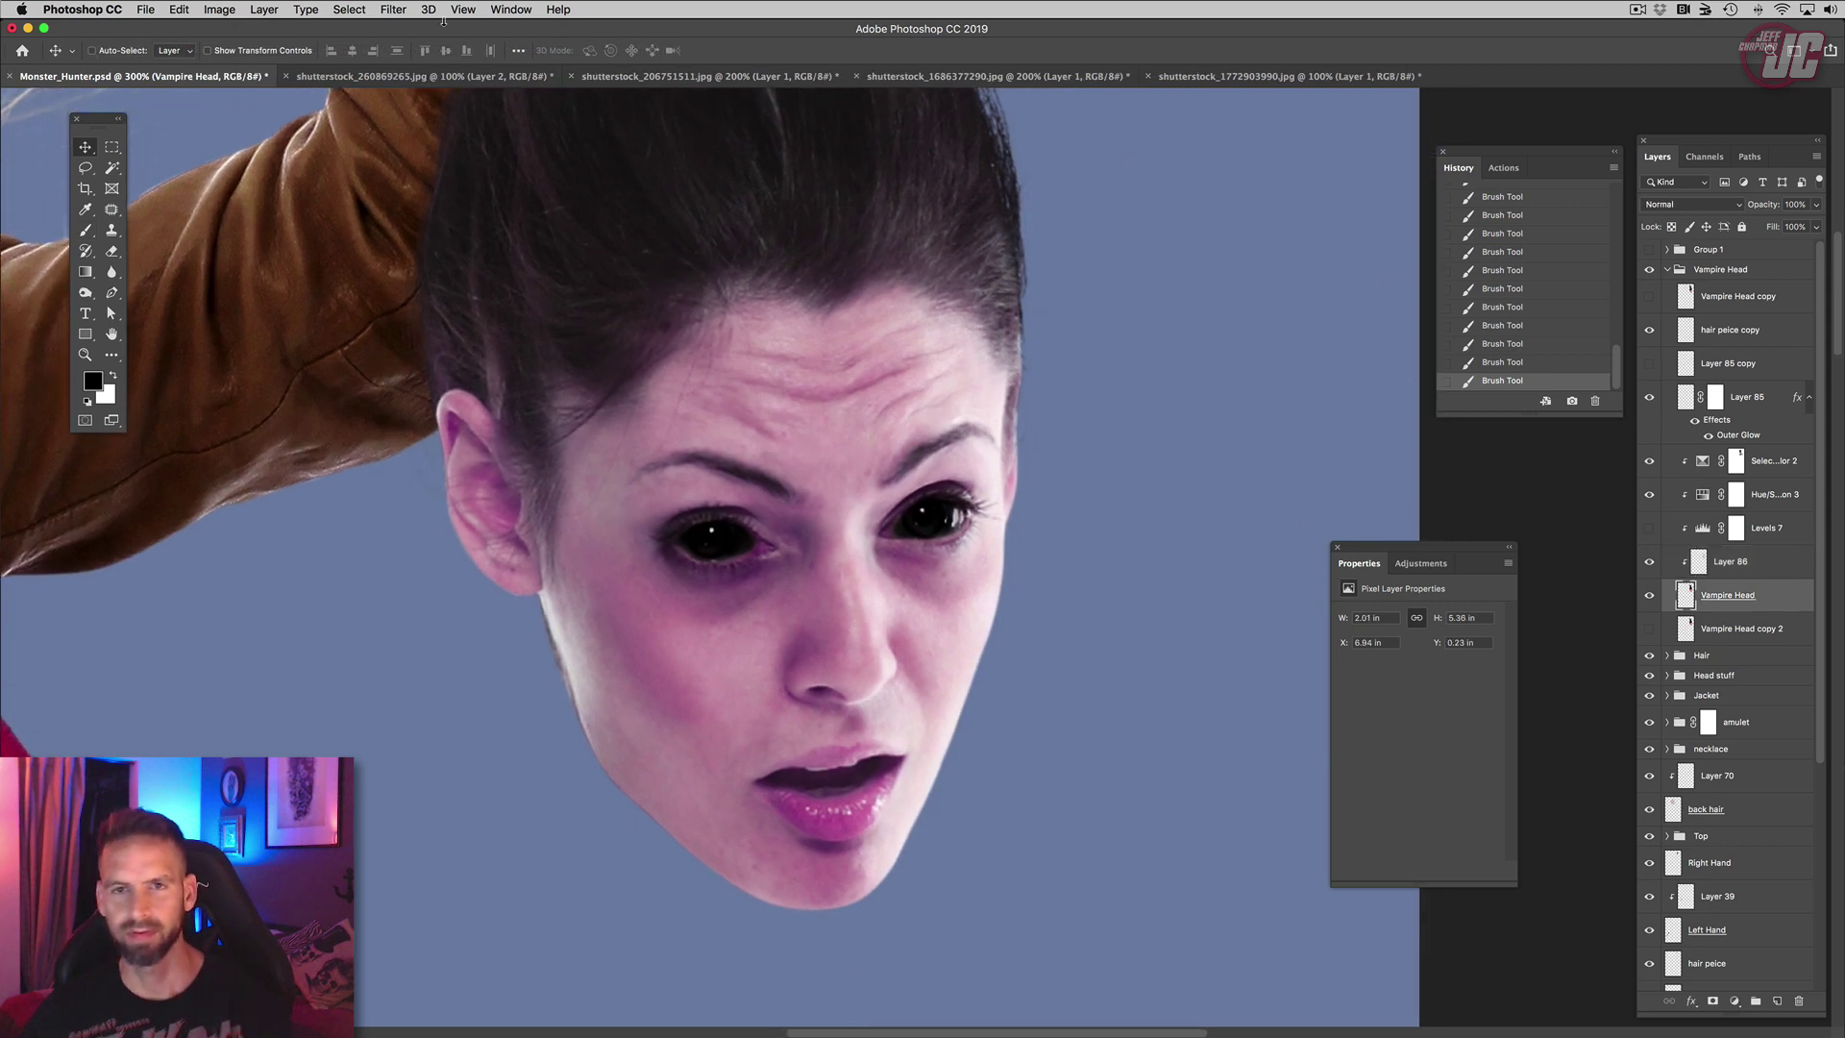
left_click(396, 10)
left_click(463, 138)
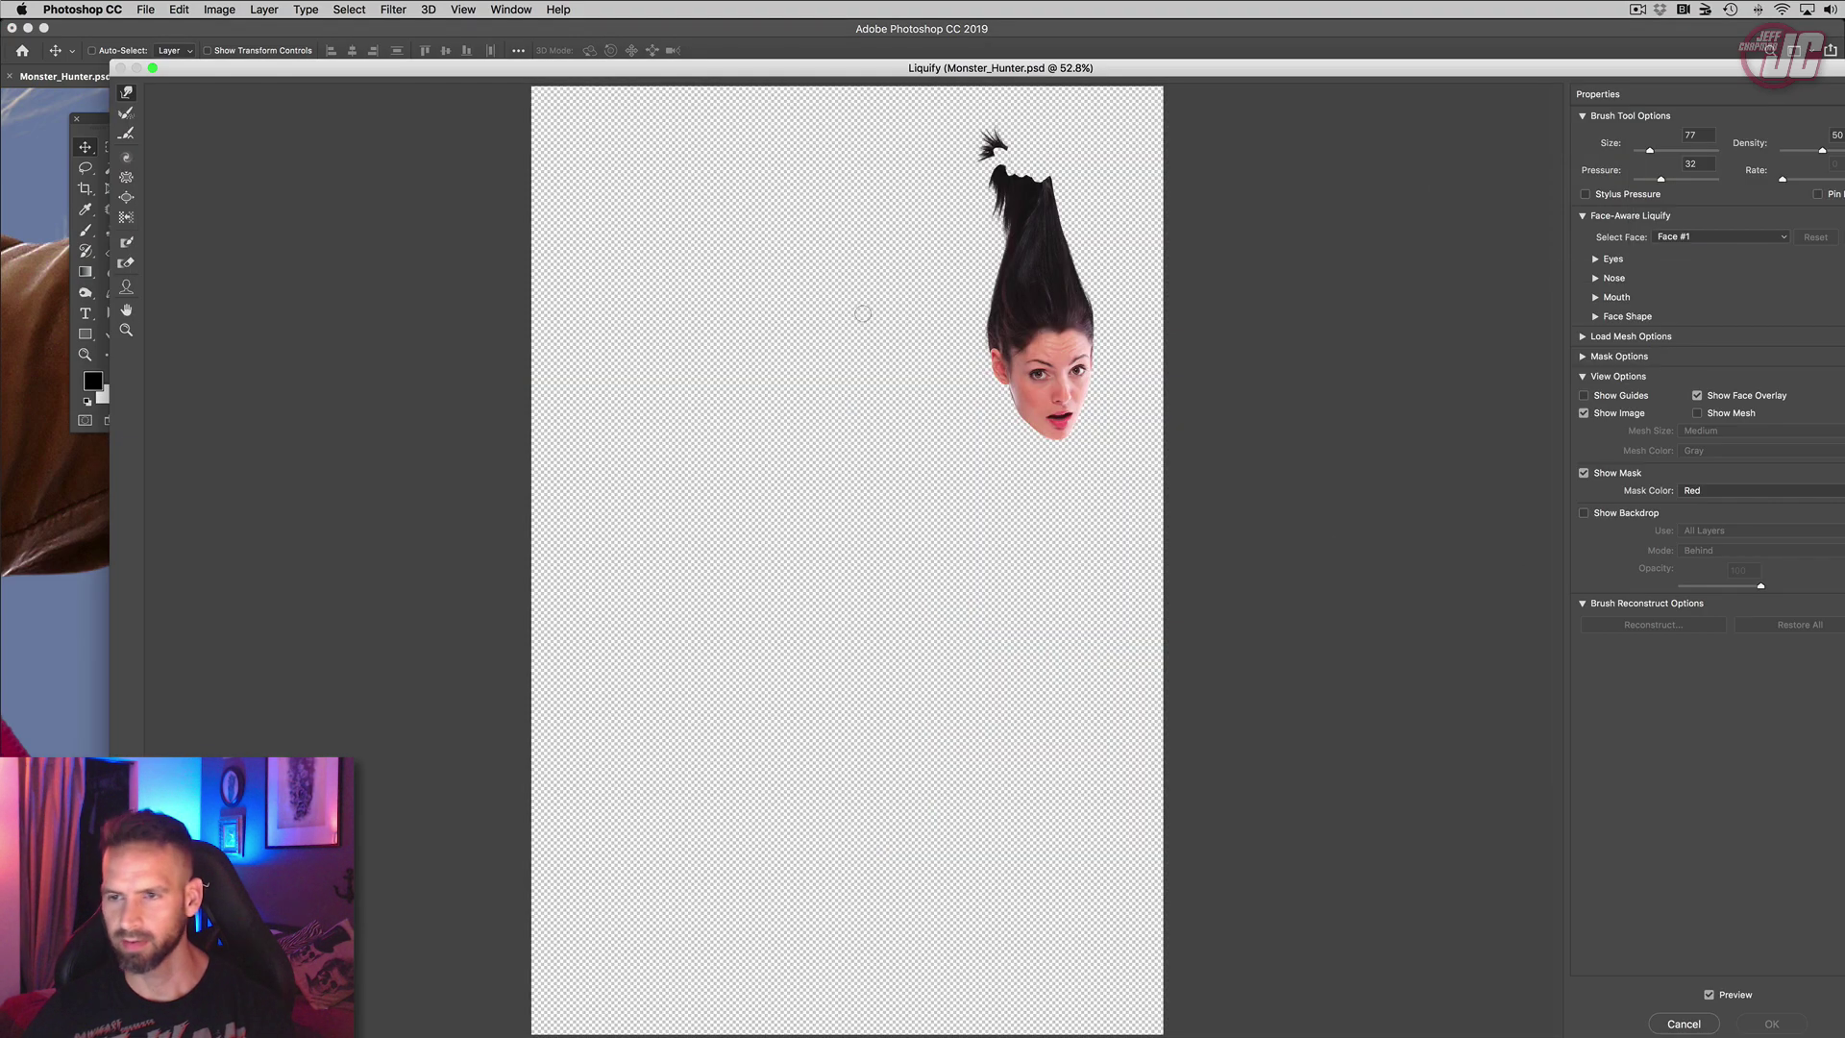
left_click(125, 331)
left_click_drag(965, 299, 1122, 452)
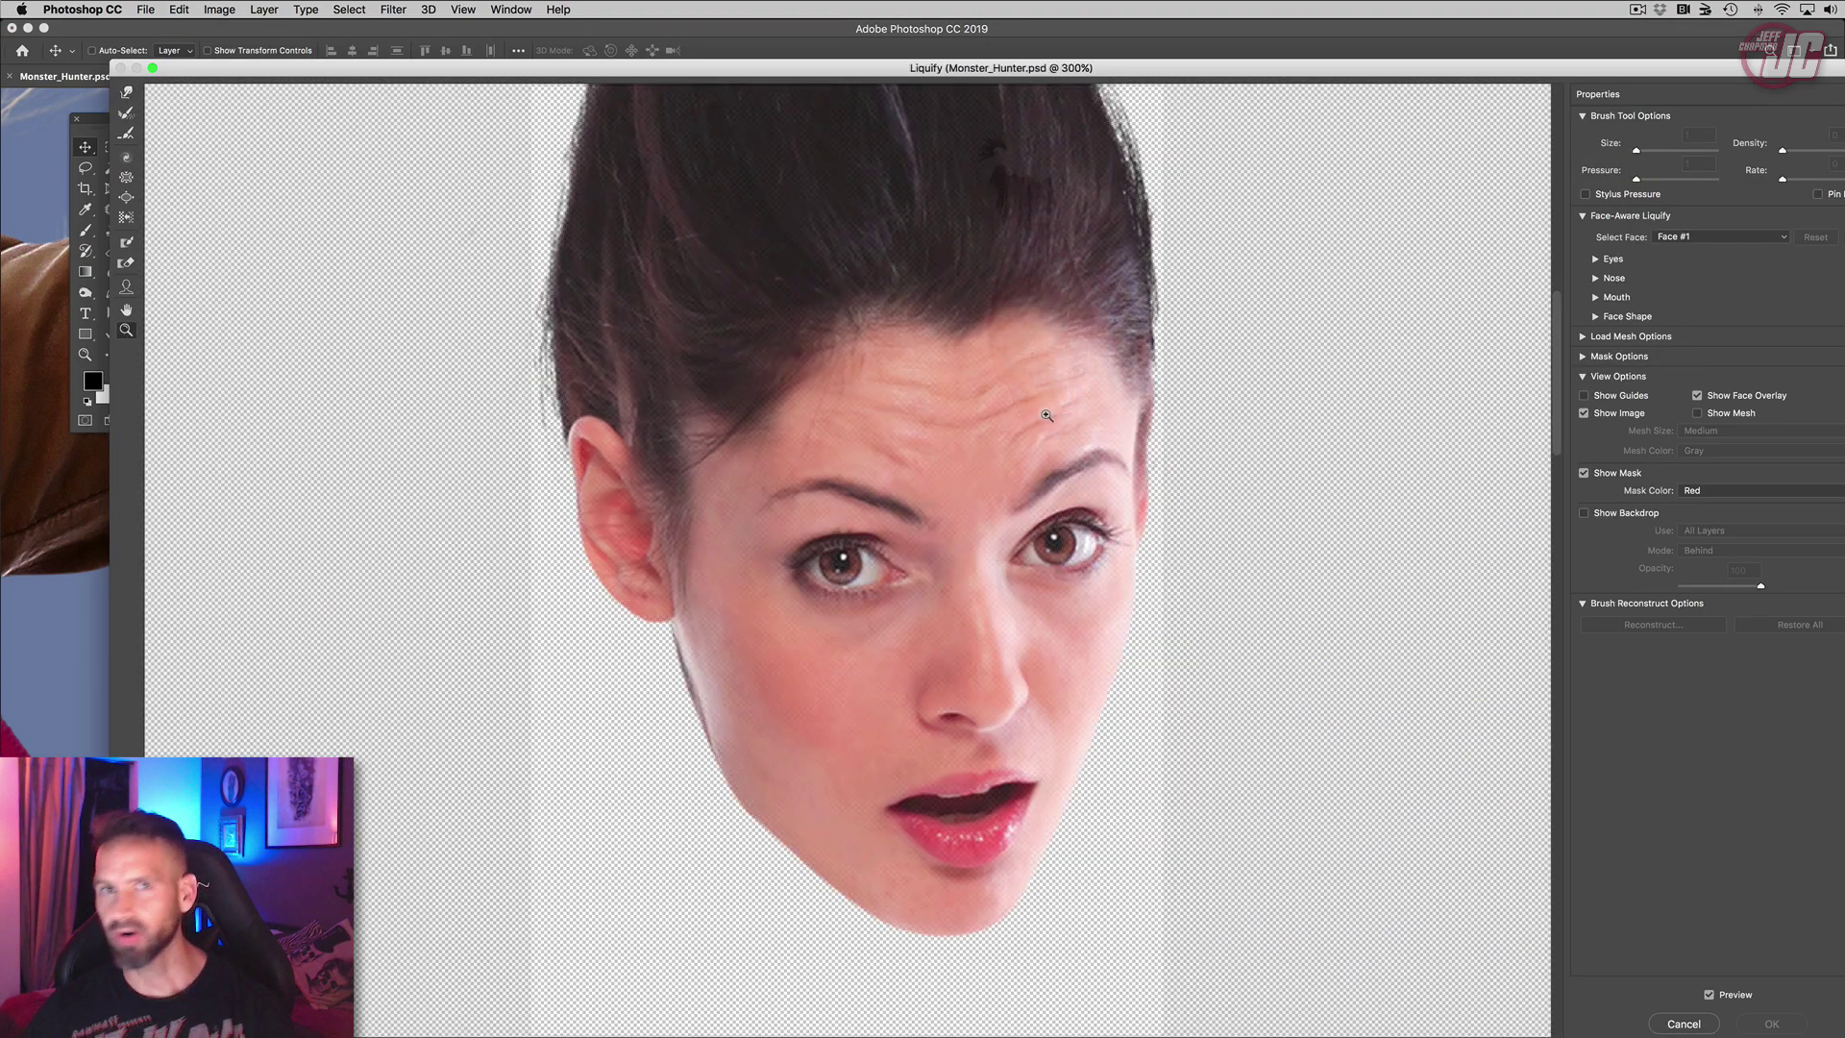
left_click(129, 94)
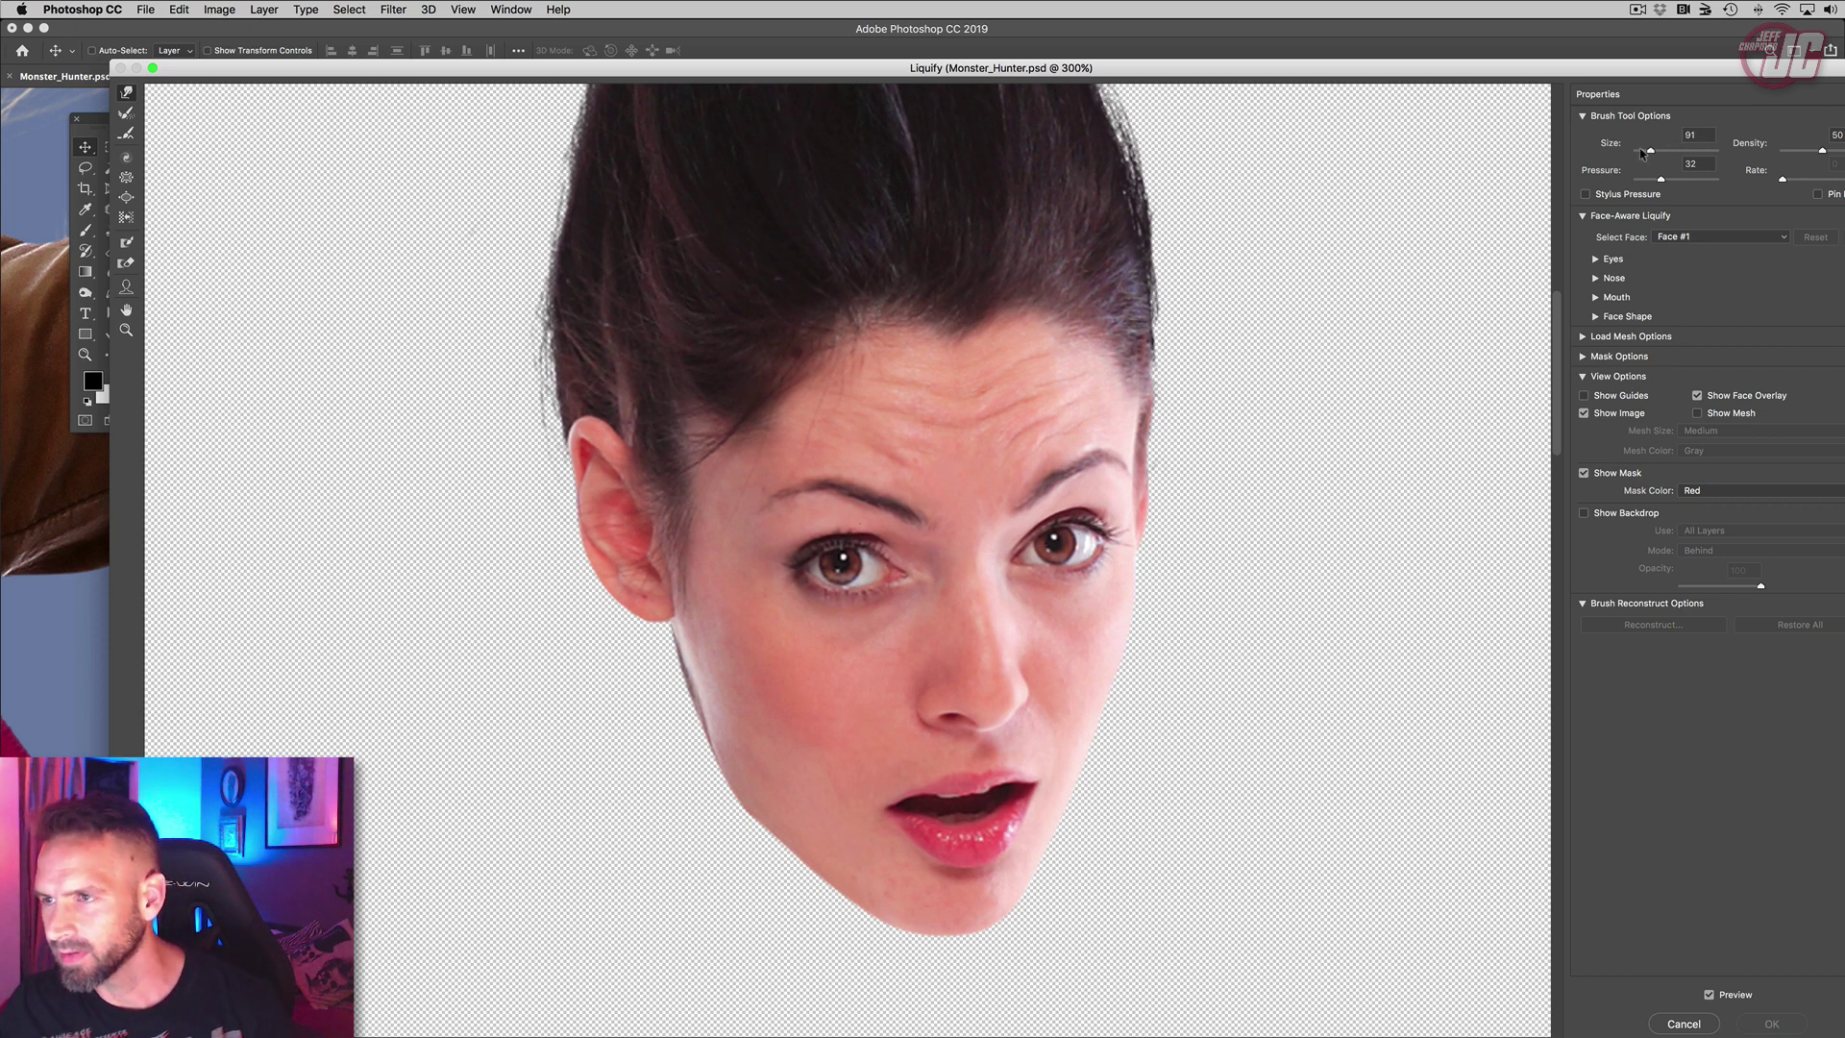
left_click_drag(1643, 154, 1638, 152)
left_click_drag(970, 293, 966, 348)
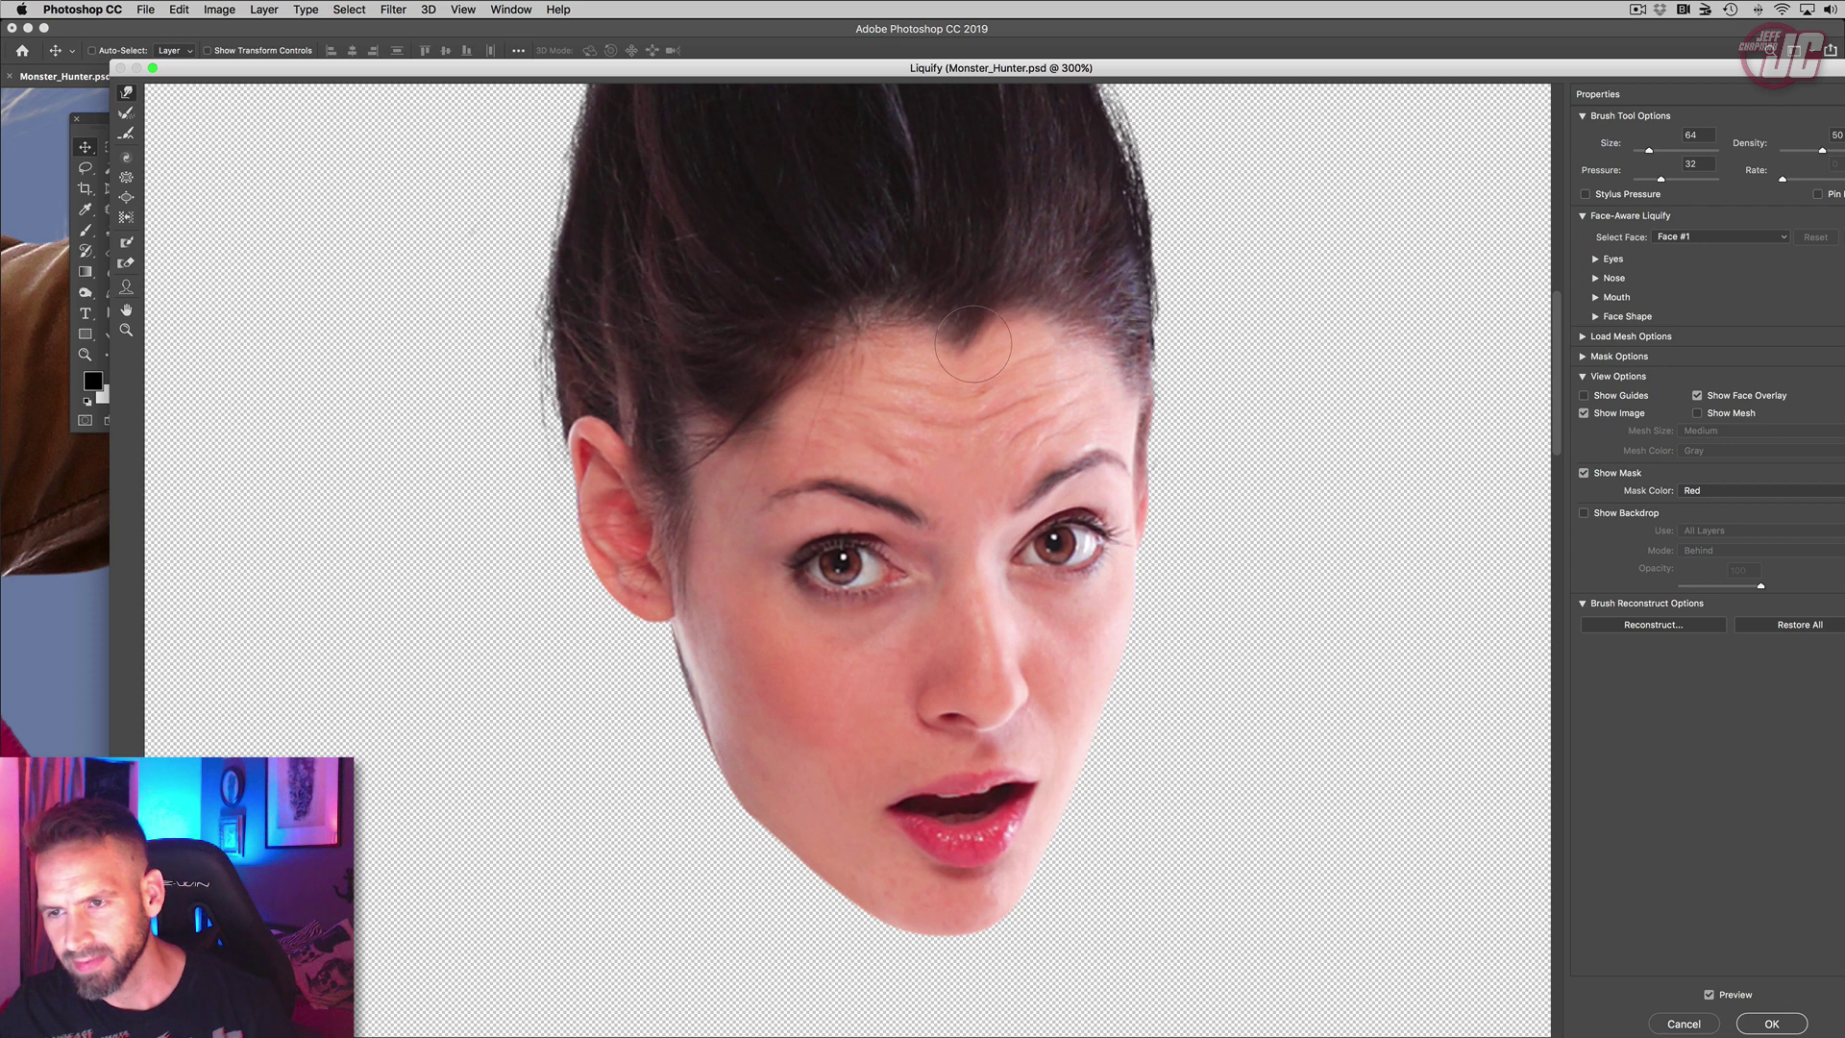
left_click_drag(1650, 154, 1649, 151)
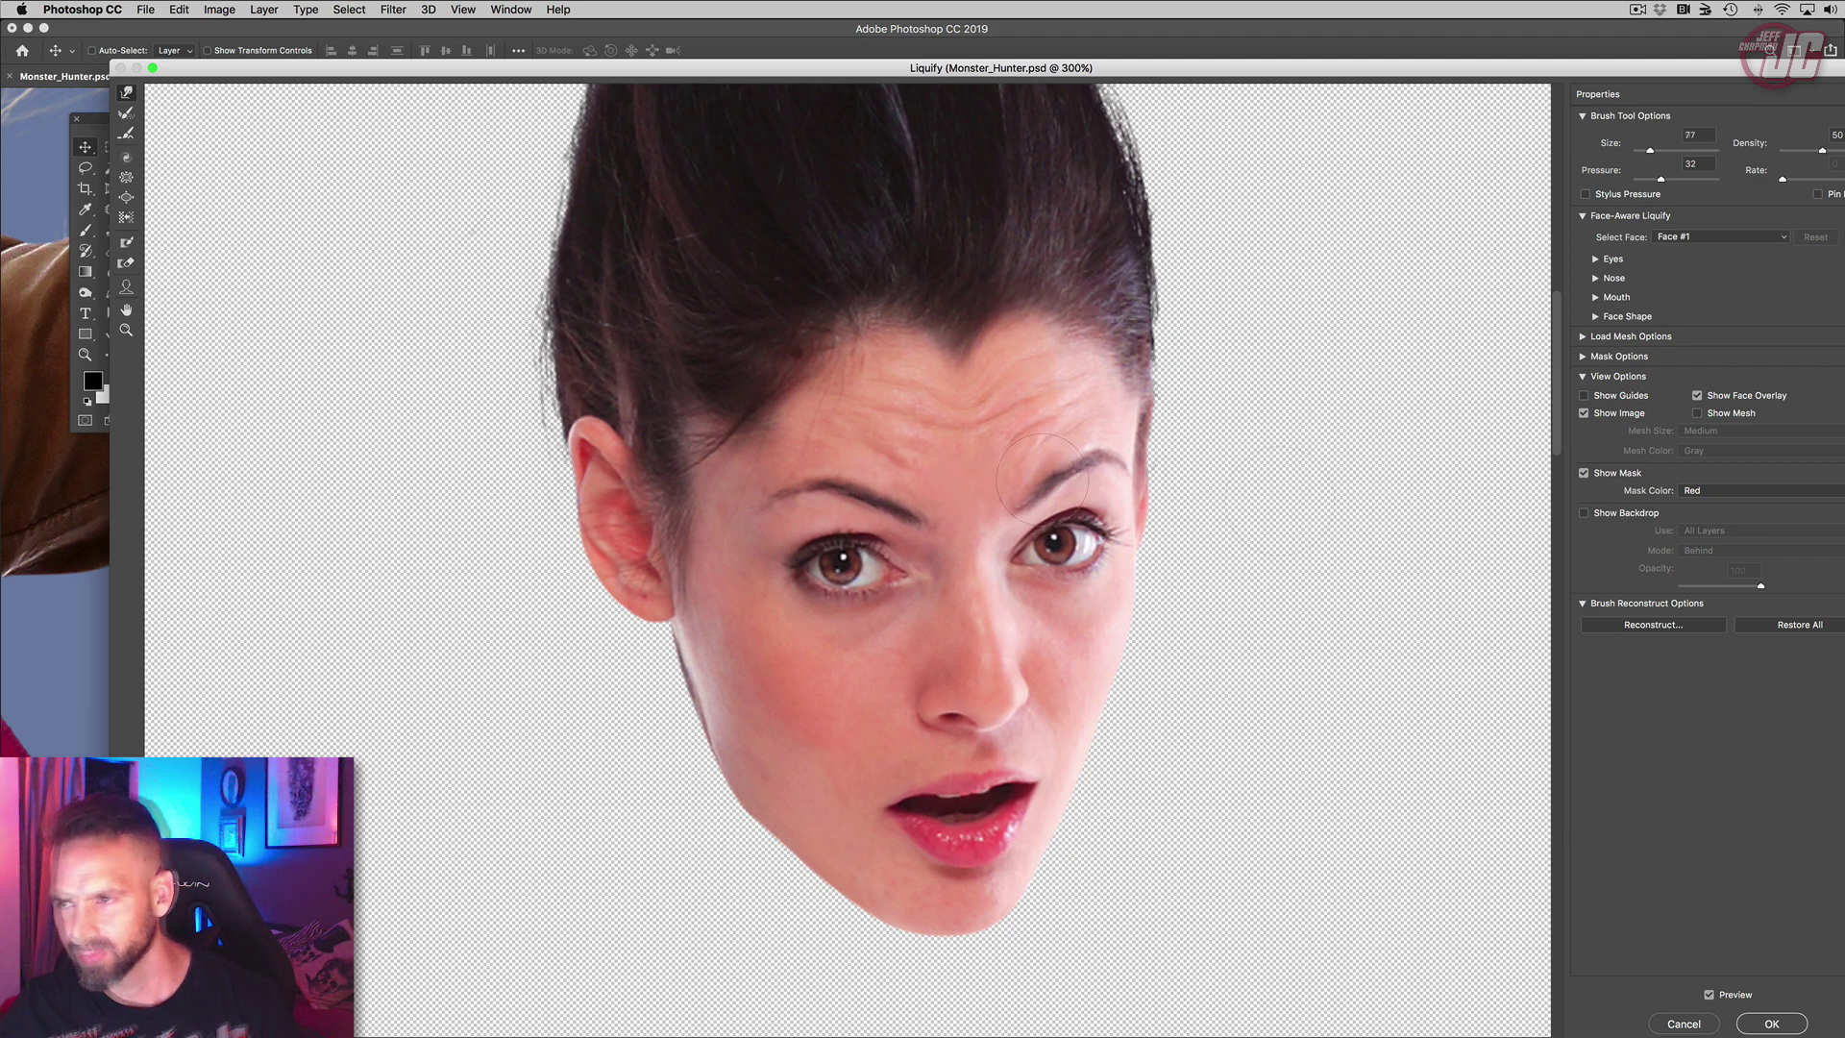
left_click(1771, 1024)
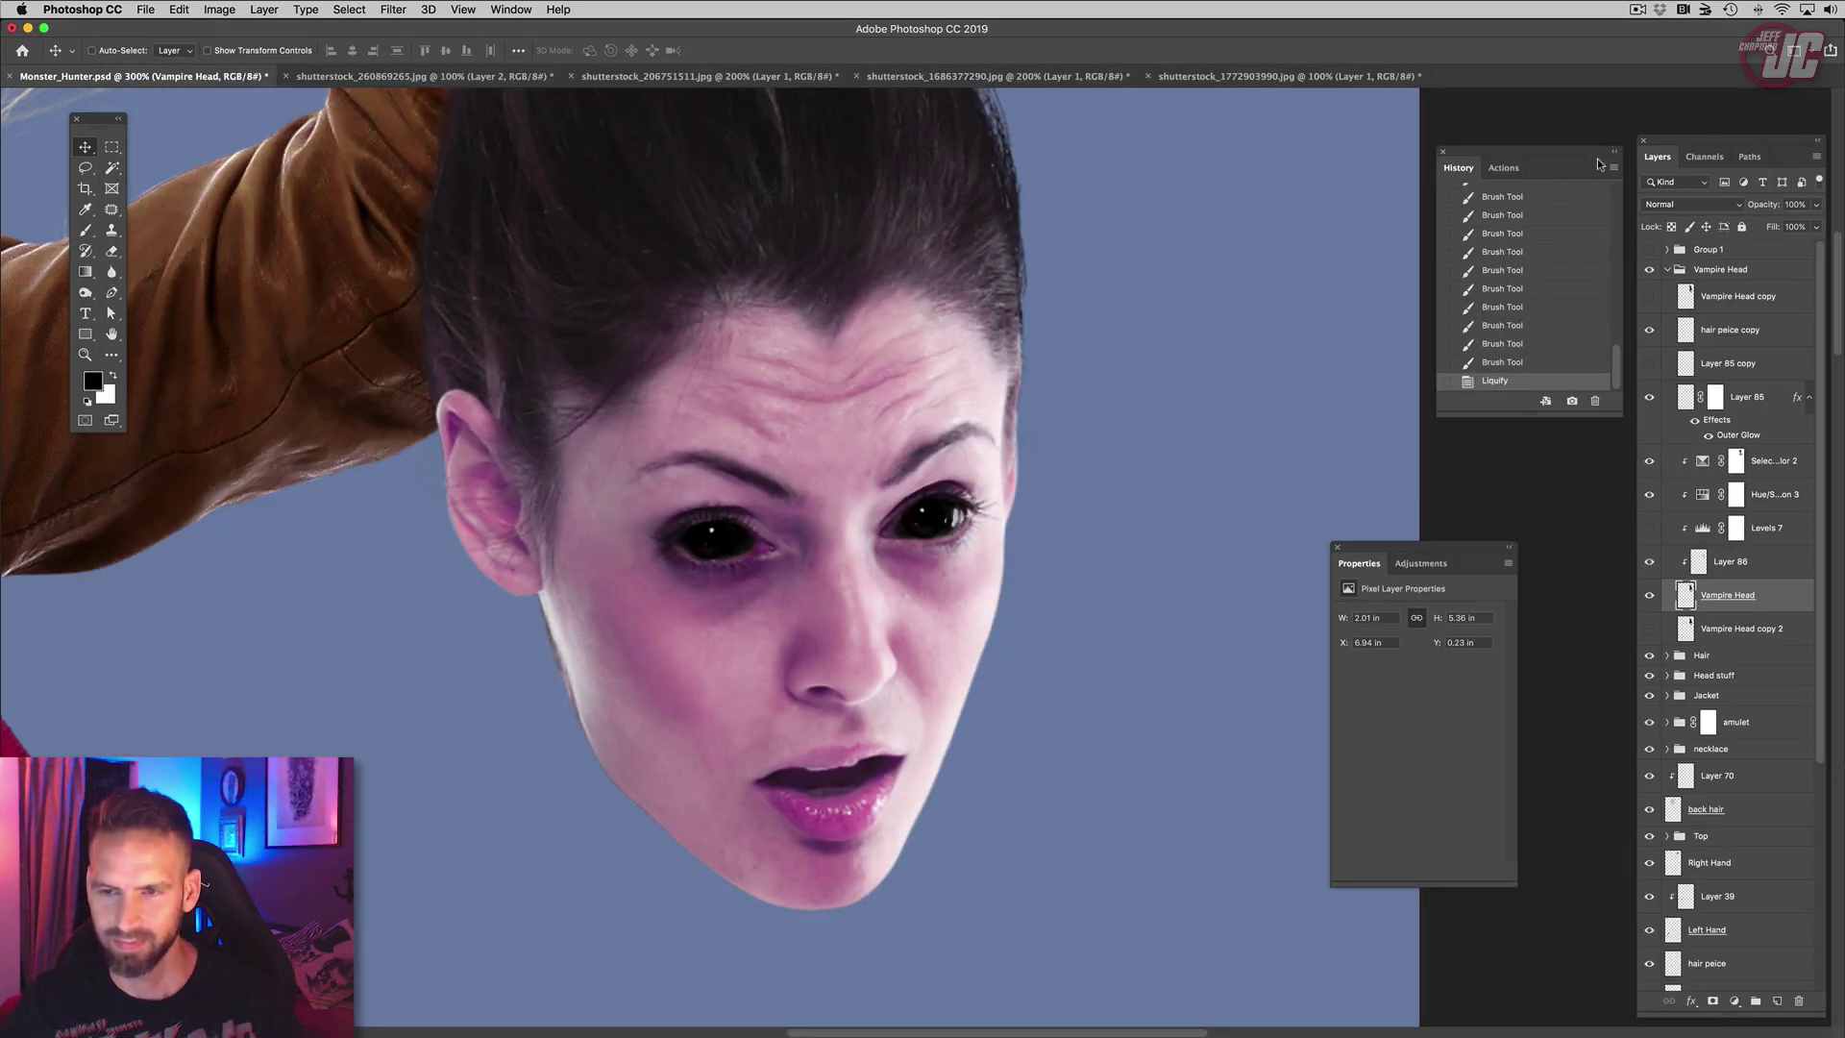
Step: Check how the reshaped head looks within the wider composite
key("z")
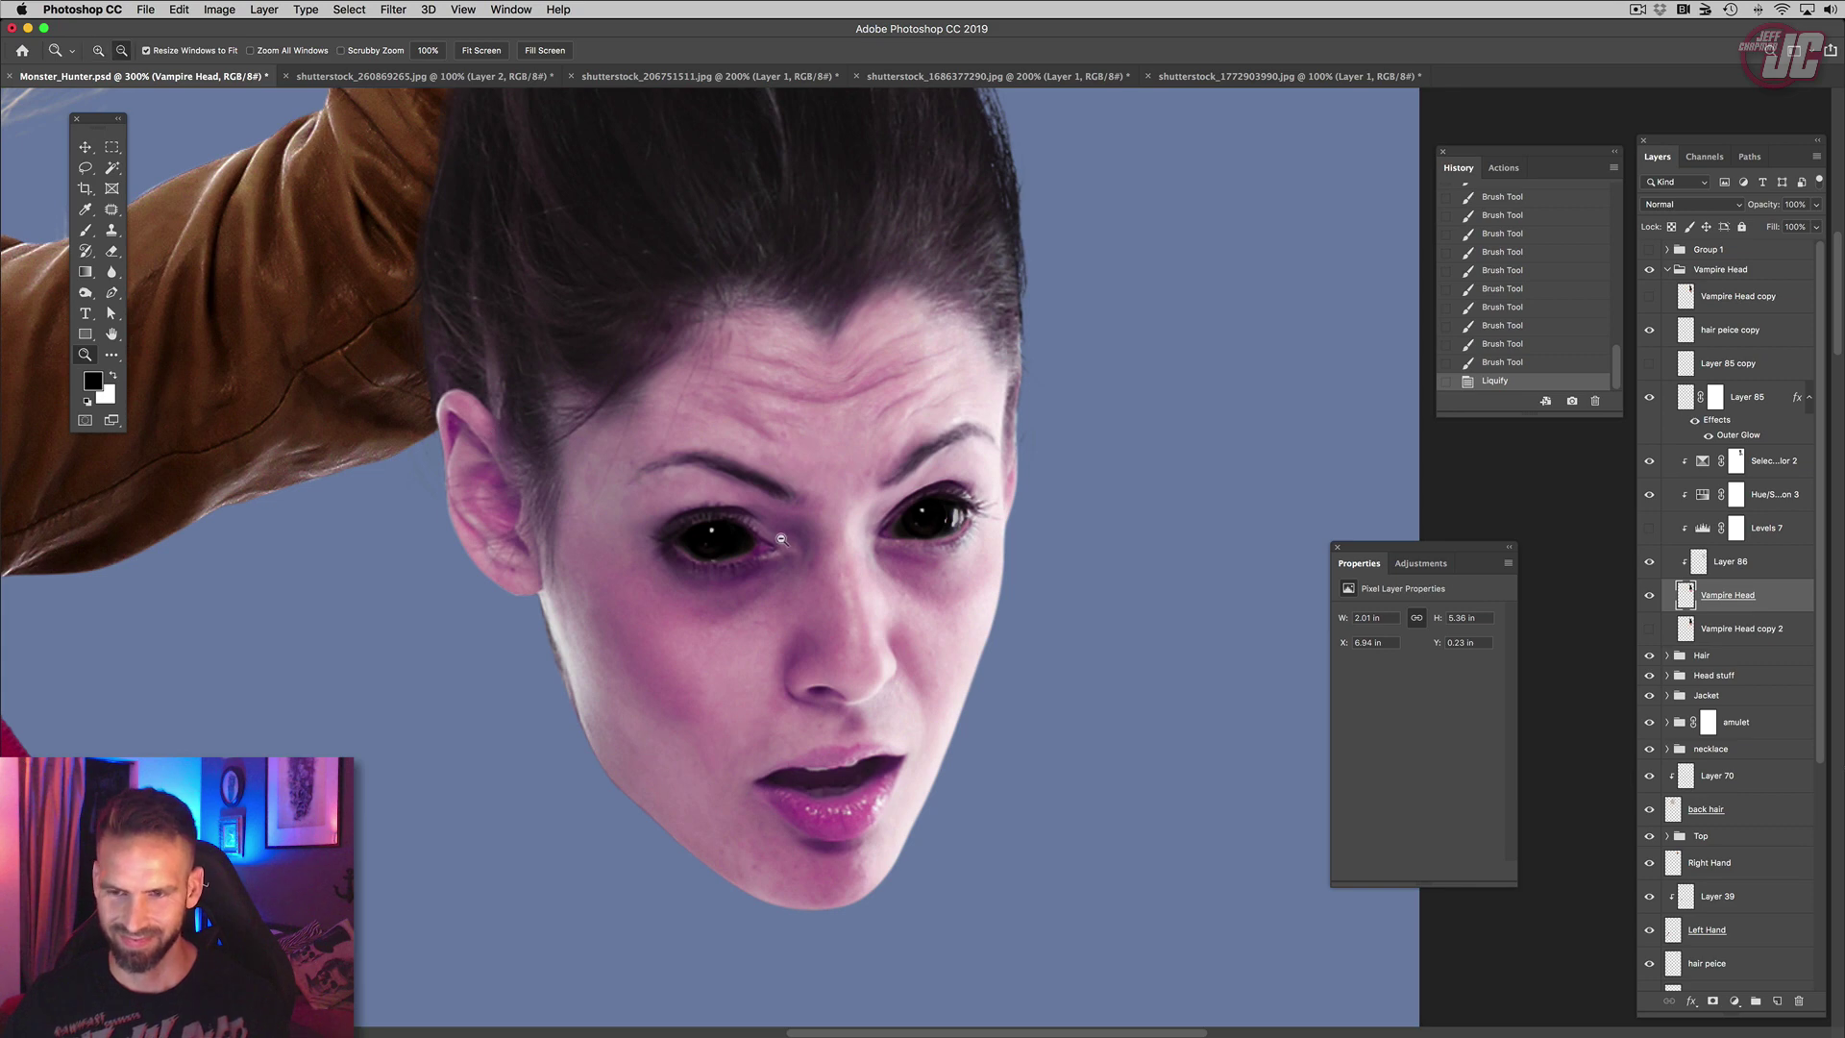
left_click(780, 536, "alt")
left_click(780, 536, "alt")
left_click_drag(802, 626, 845, 517)
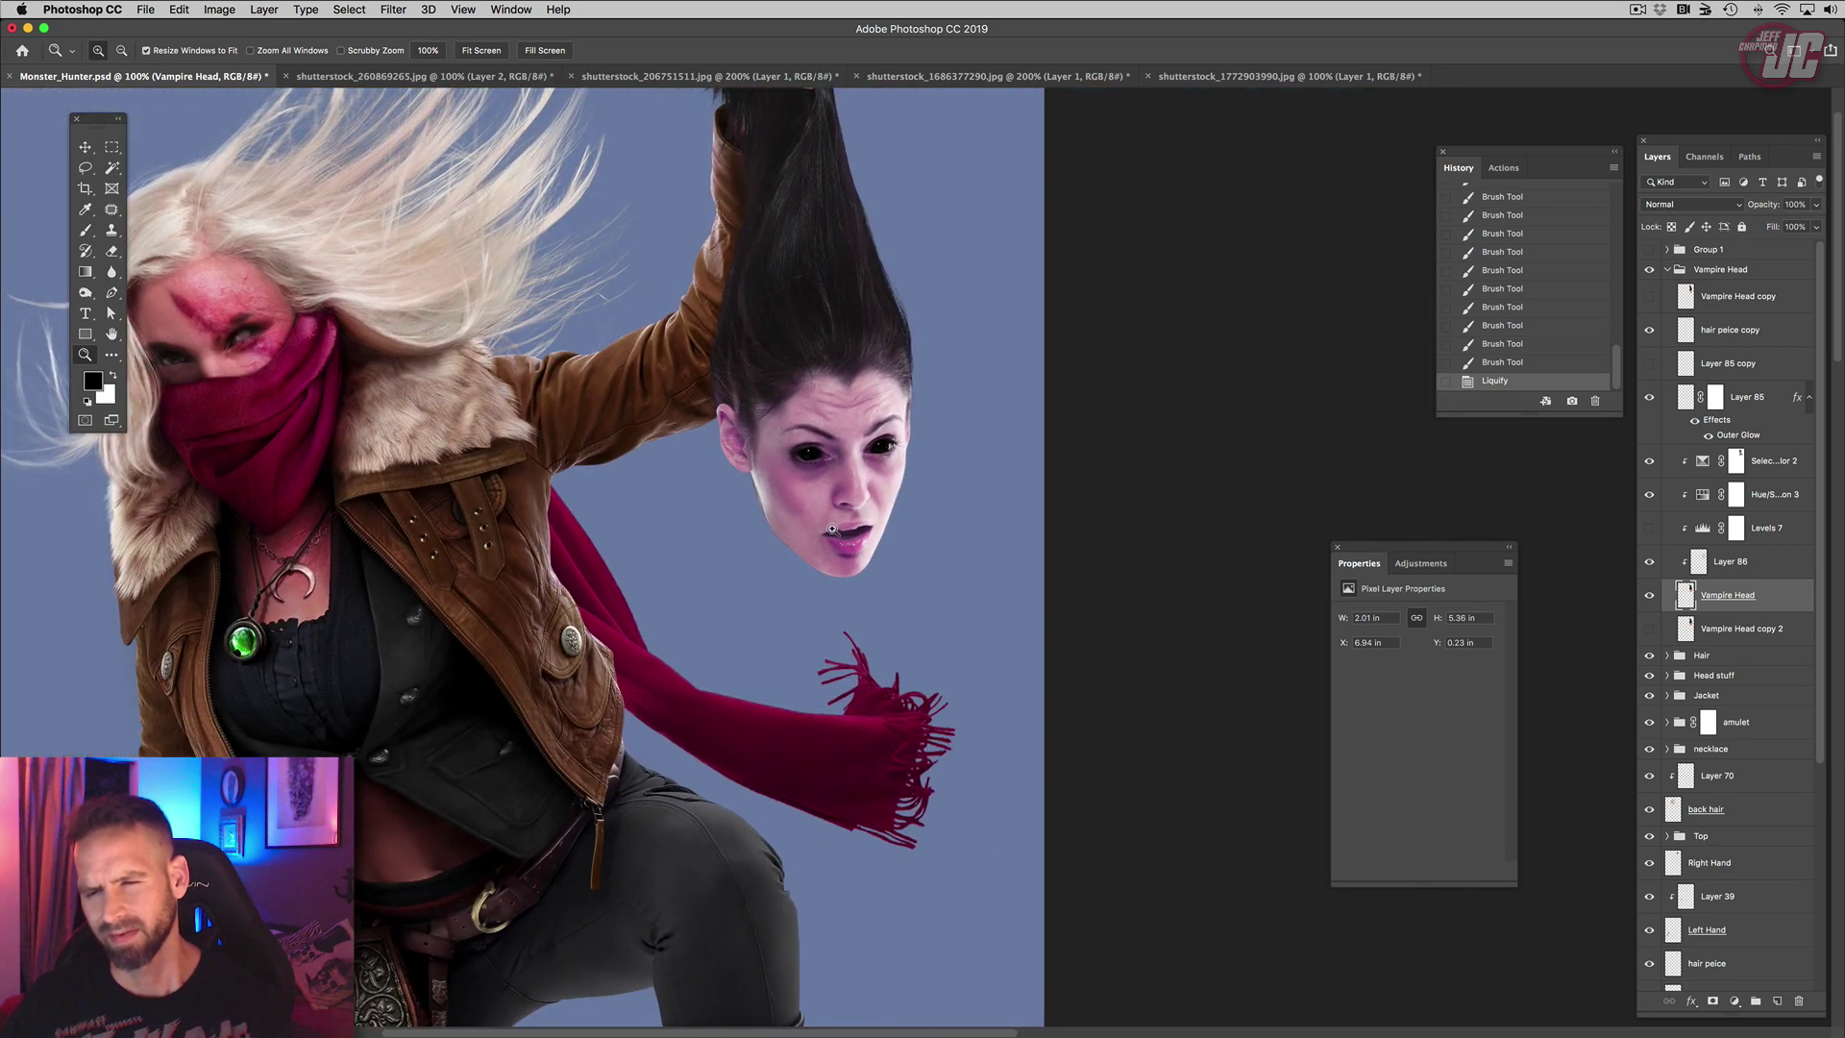
left_click(781, 470)
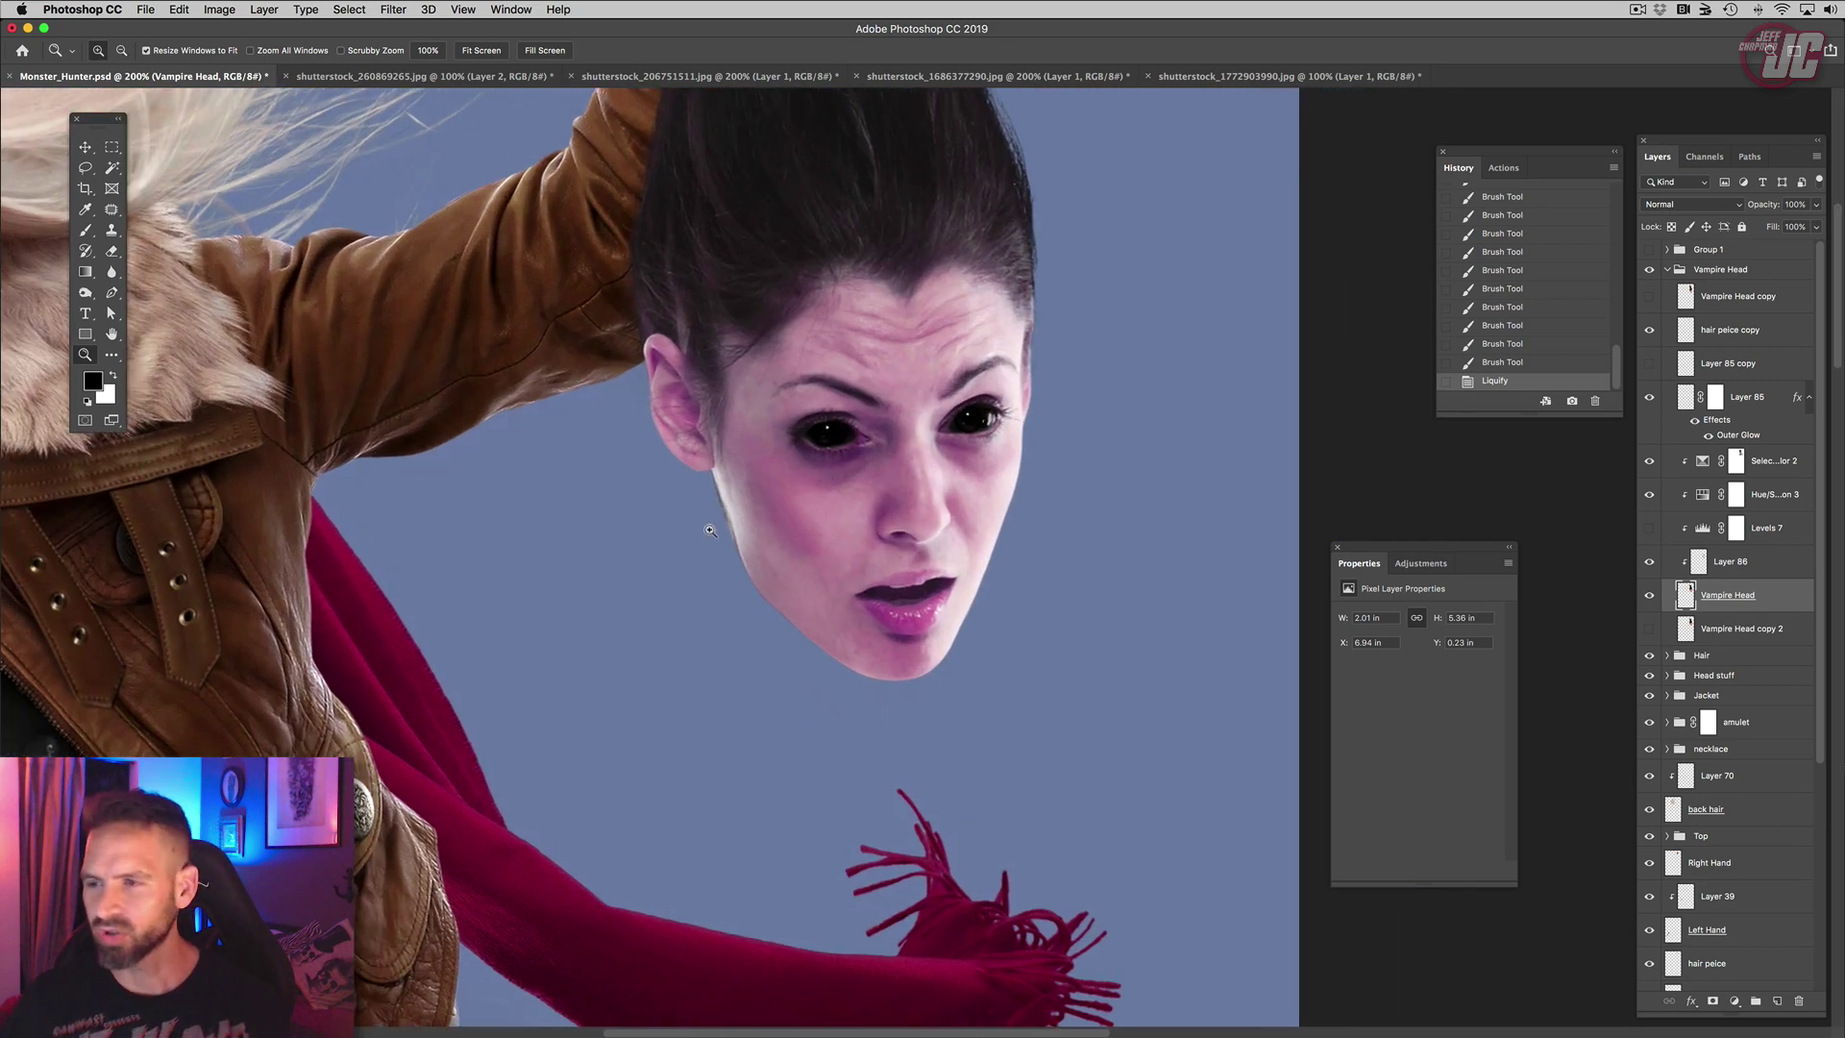
Step: Compare the head with and without the Selective Color adjustment, and reduce that adjustment layer's opacity to 63%
left_click(1780, 494)
left_click(1650, 461)
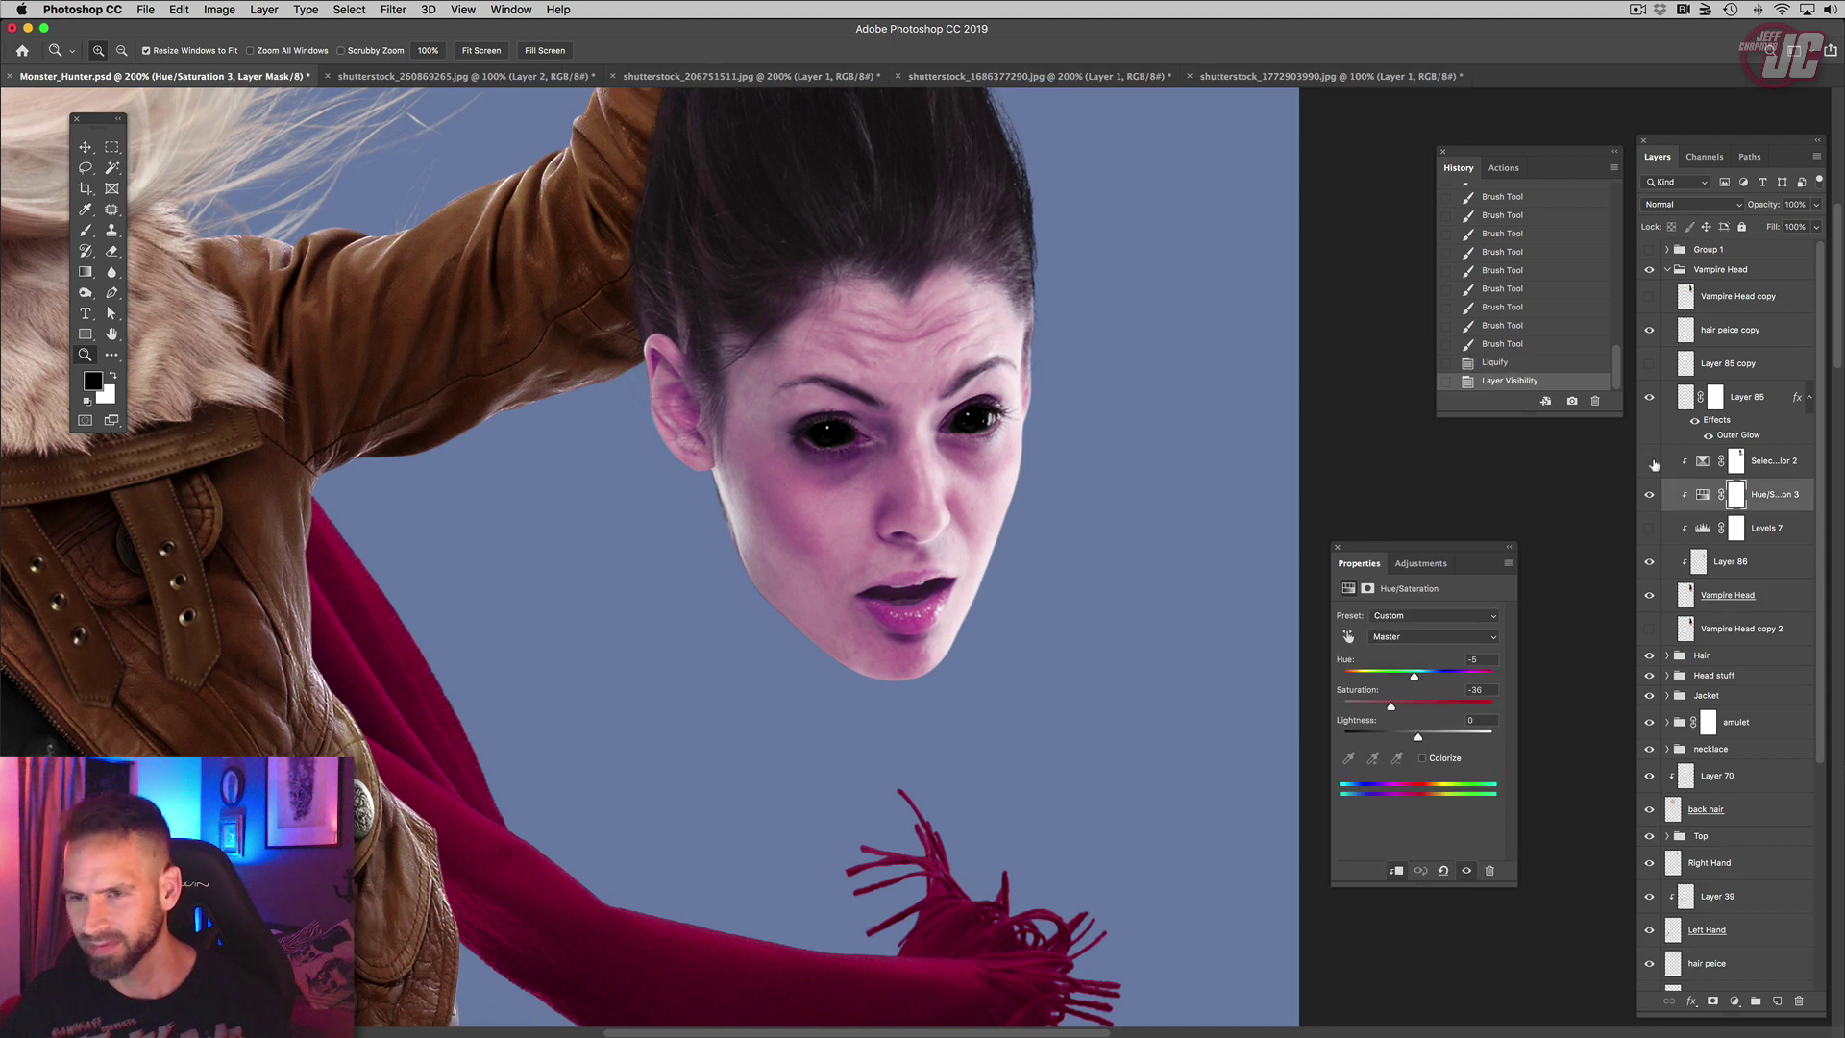
left_click(1650, 461)
left_click(1777, 468)
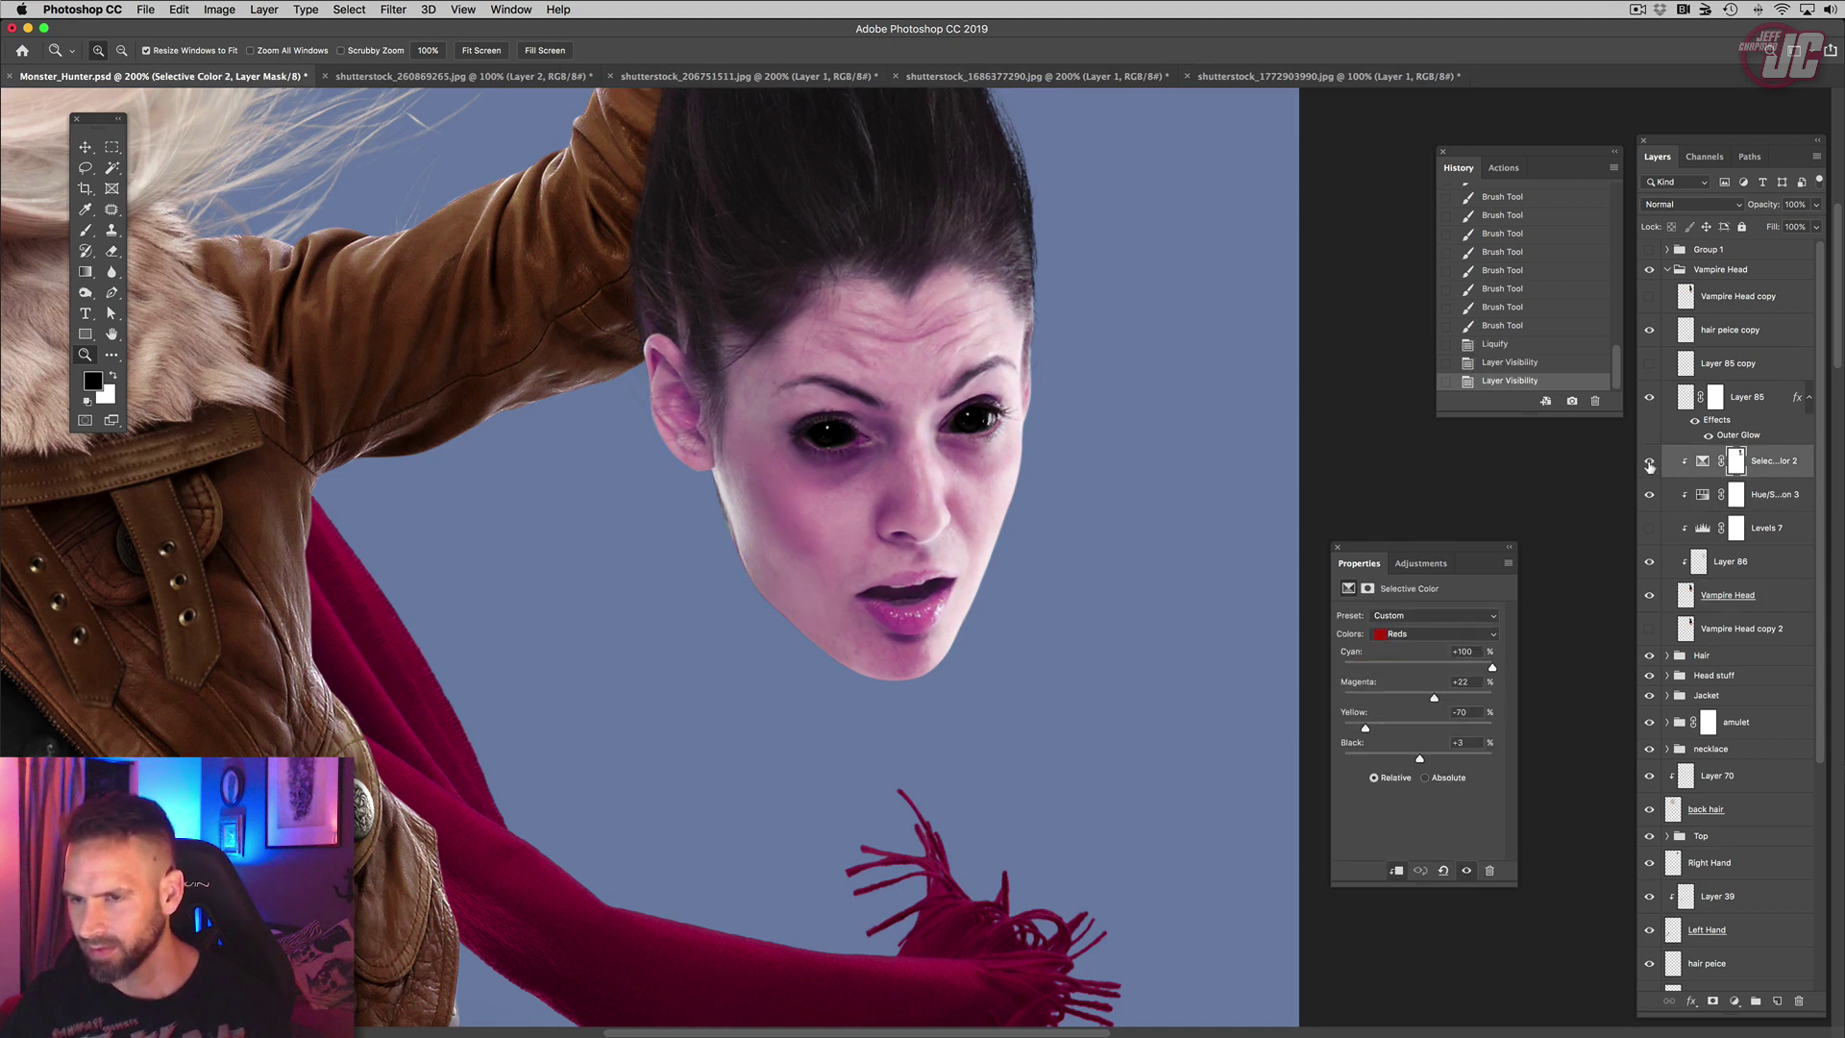
left_click(1650, 461)
left_click(1650, 462)
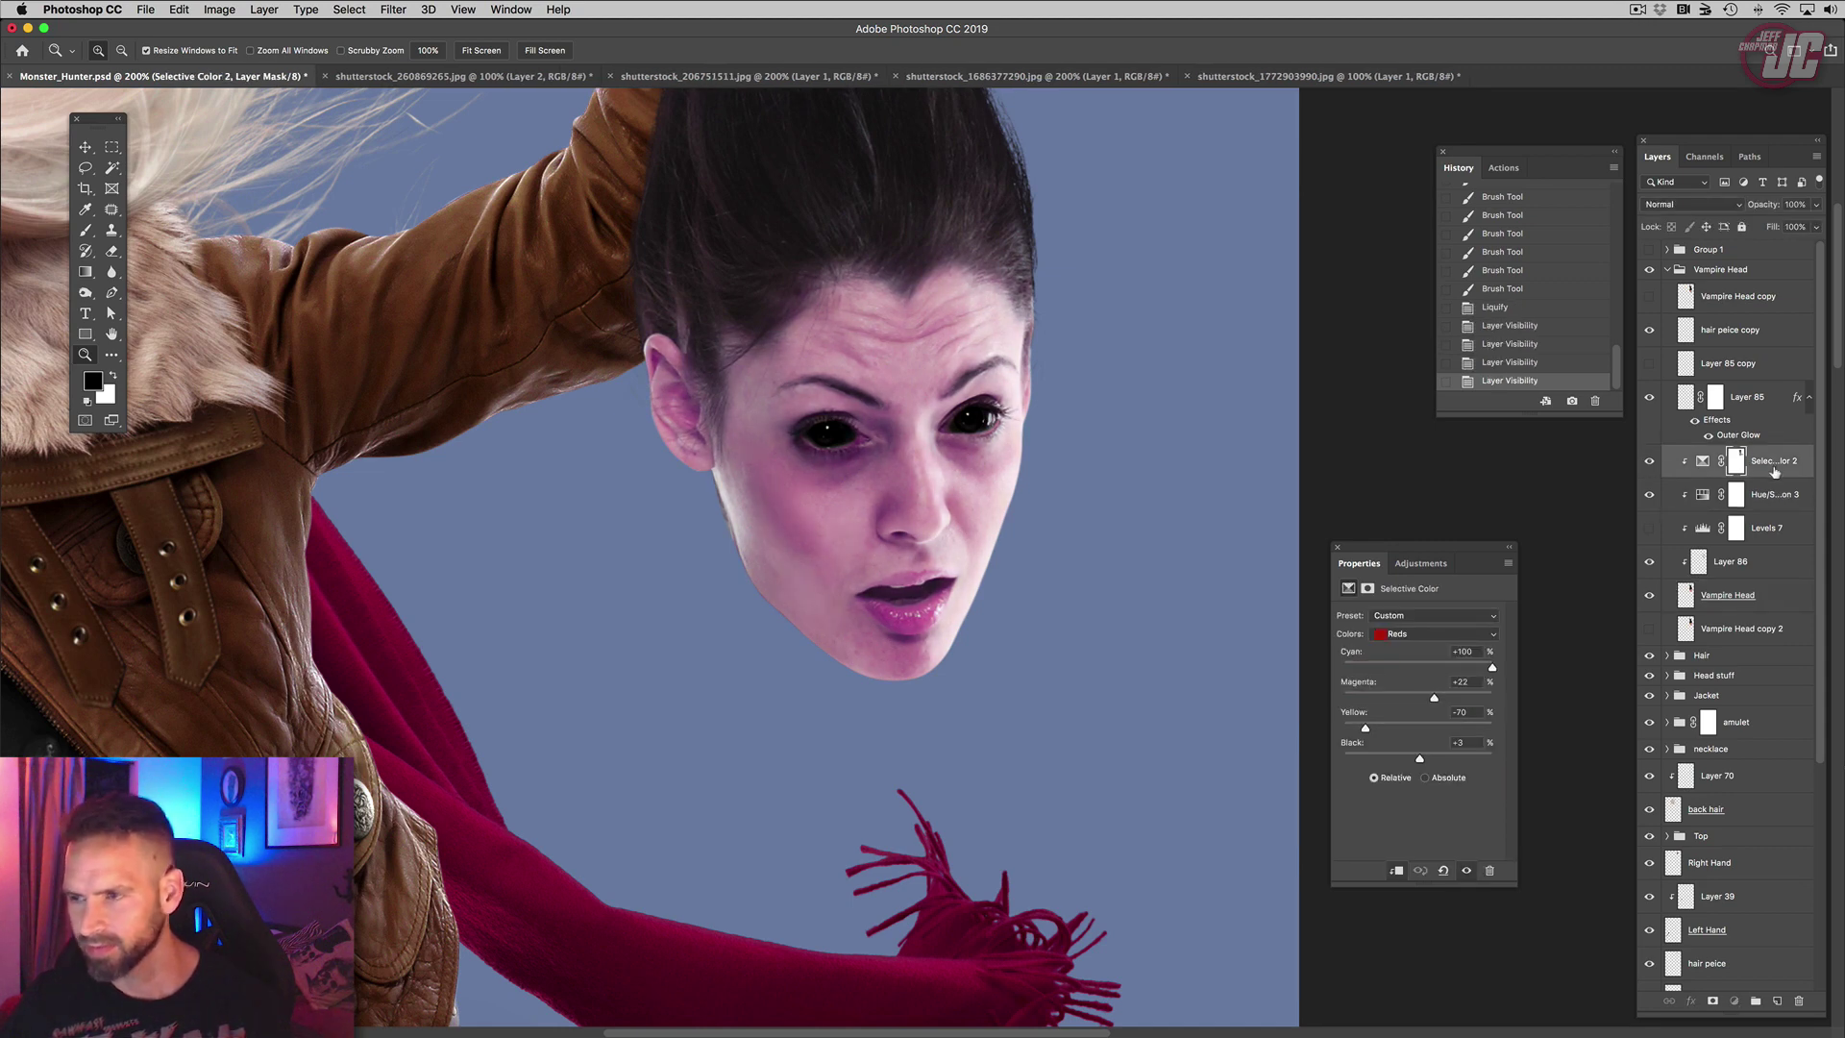
left_click(1815, 205)
left_click_drag(1813, 223, 1792, 224)
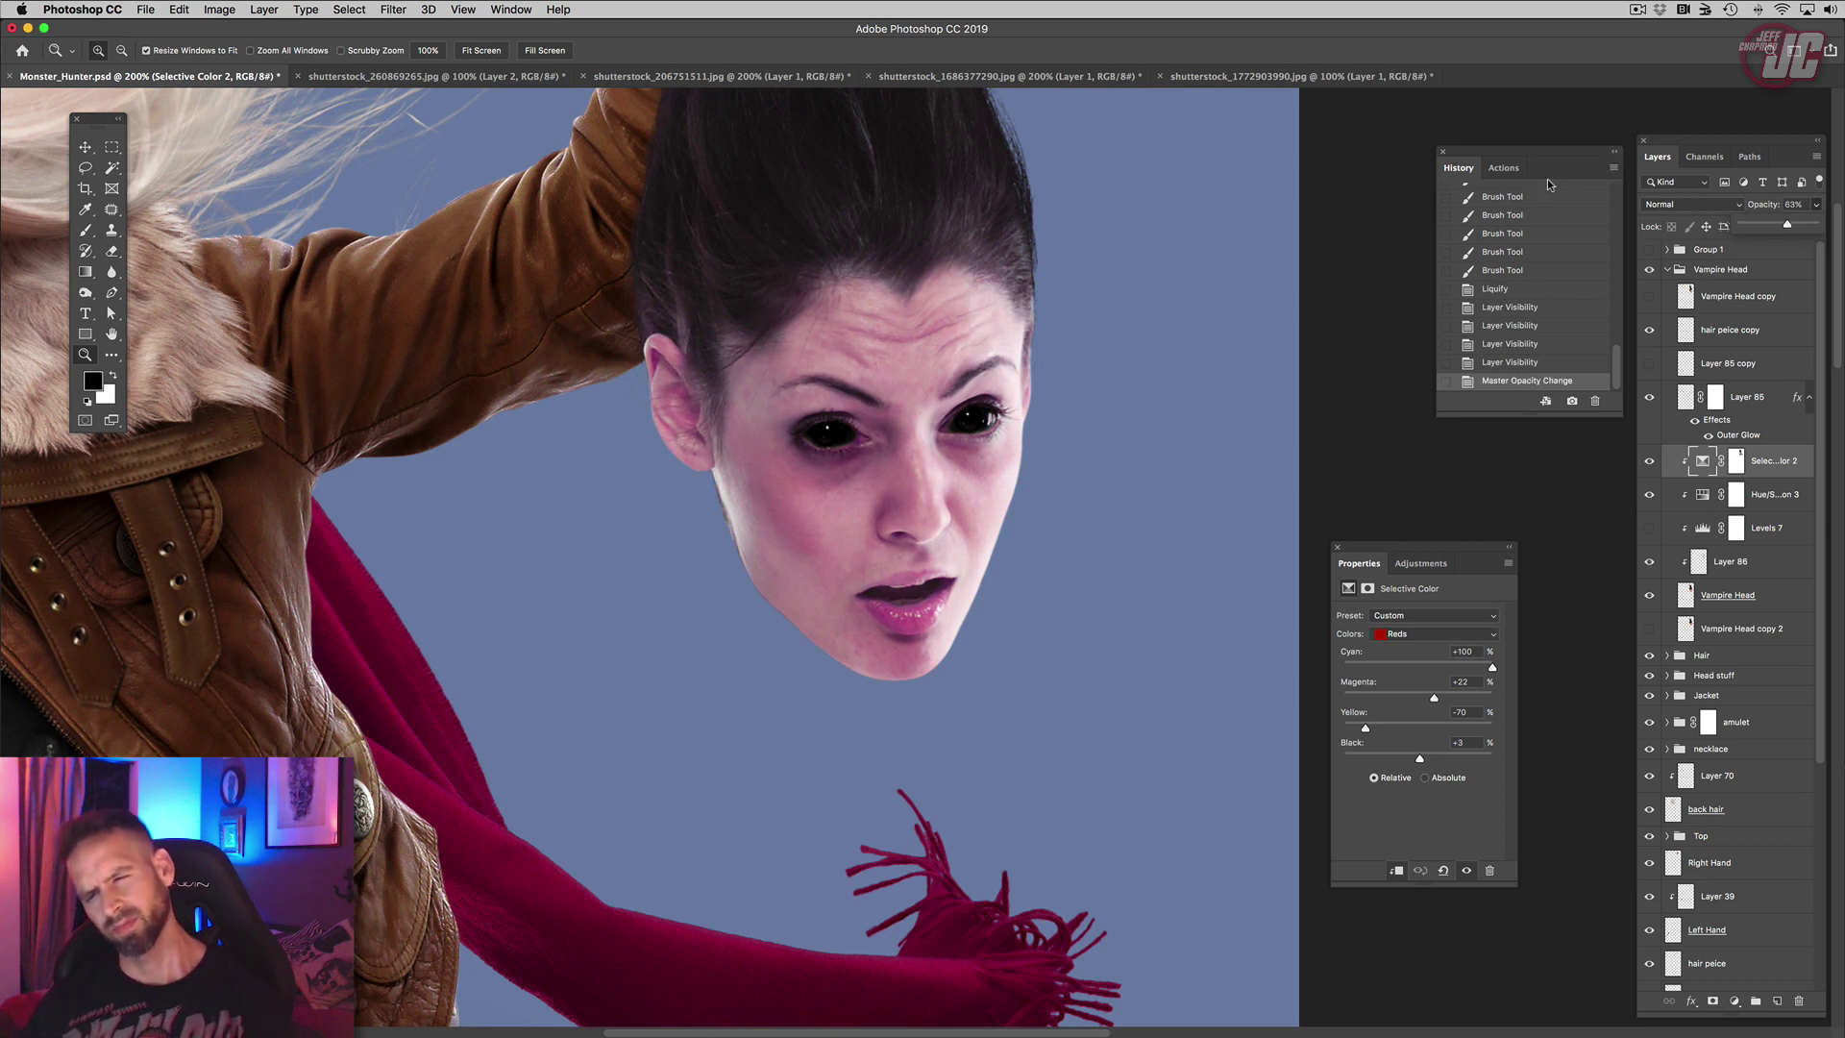
Step: Trace a closed Pen path around the outer edge of the lips, with an inner path around the mouth opening
left_click(929, 593)
left_click(926, 593)
left_click(918, 593)
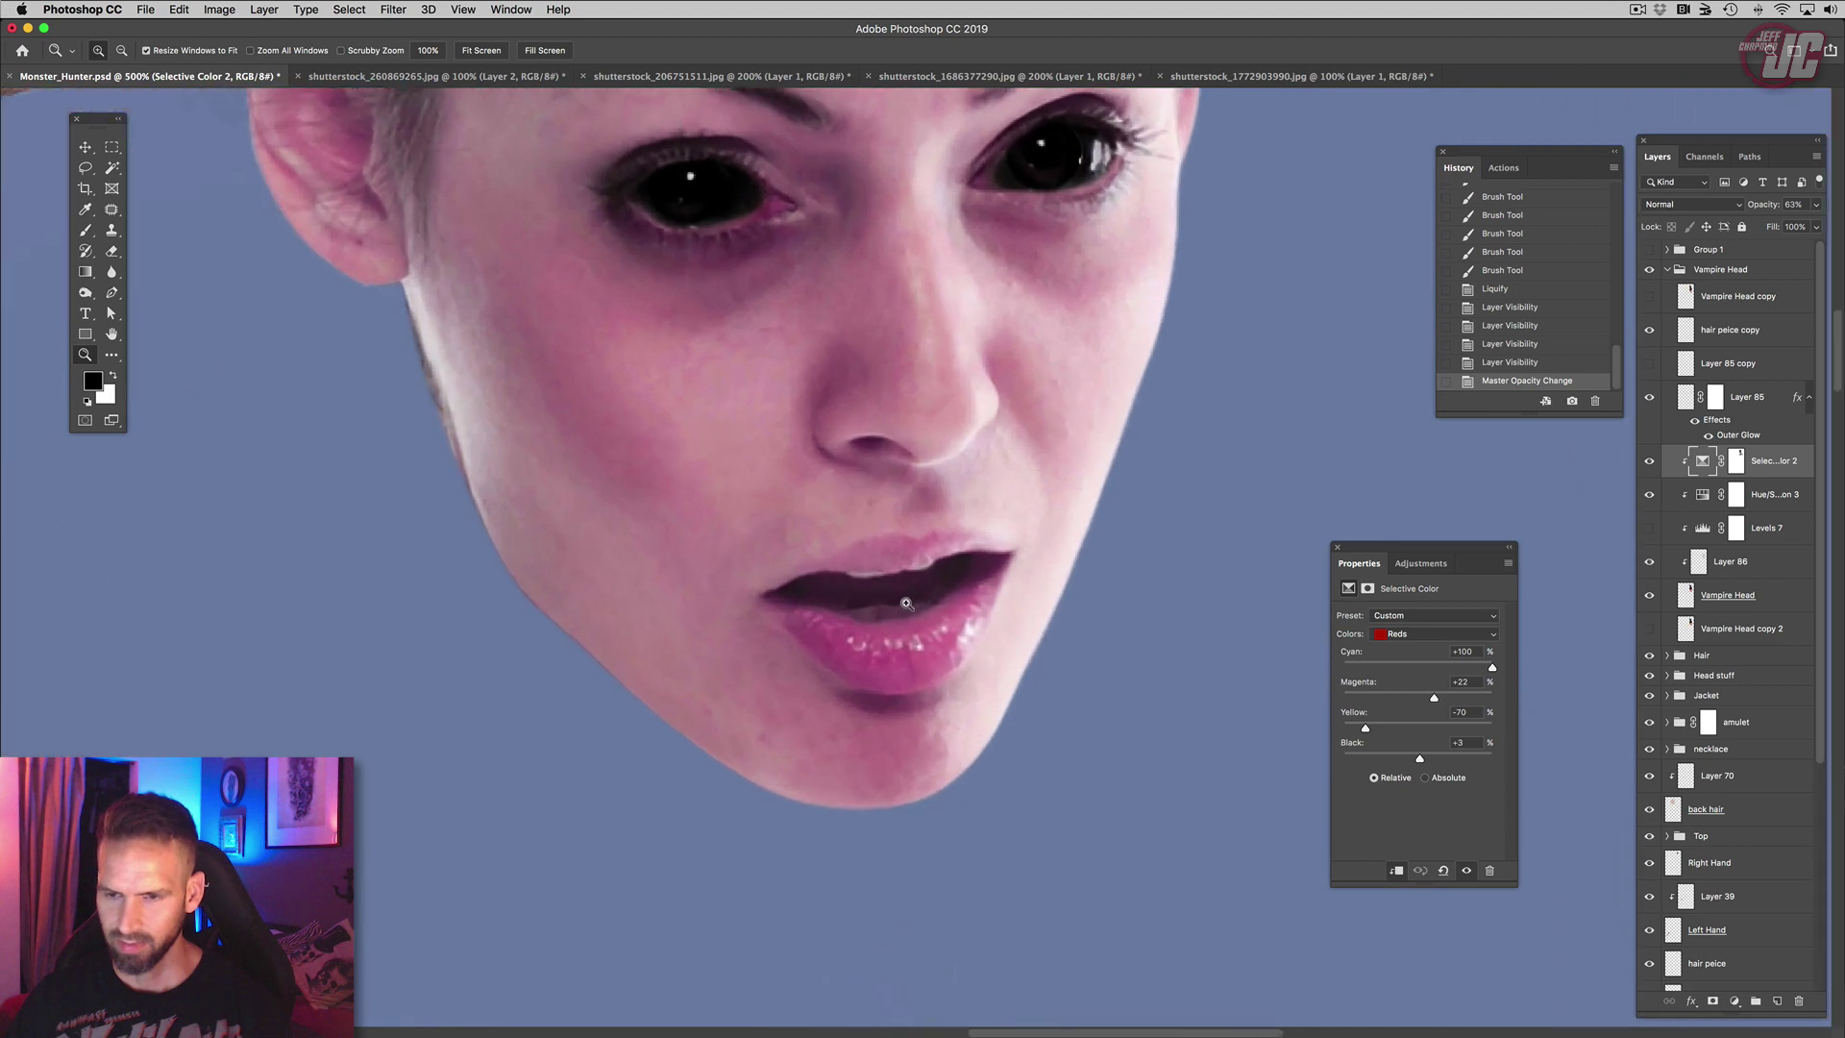
left_click(911, 593)
left_click(909, 591)
left_click_drag(907, 560, 828, 443)
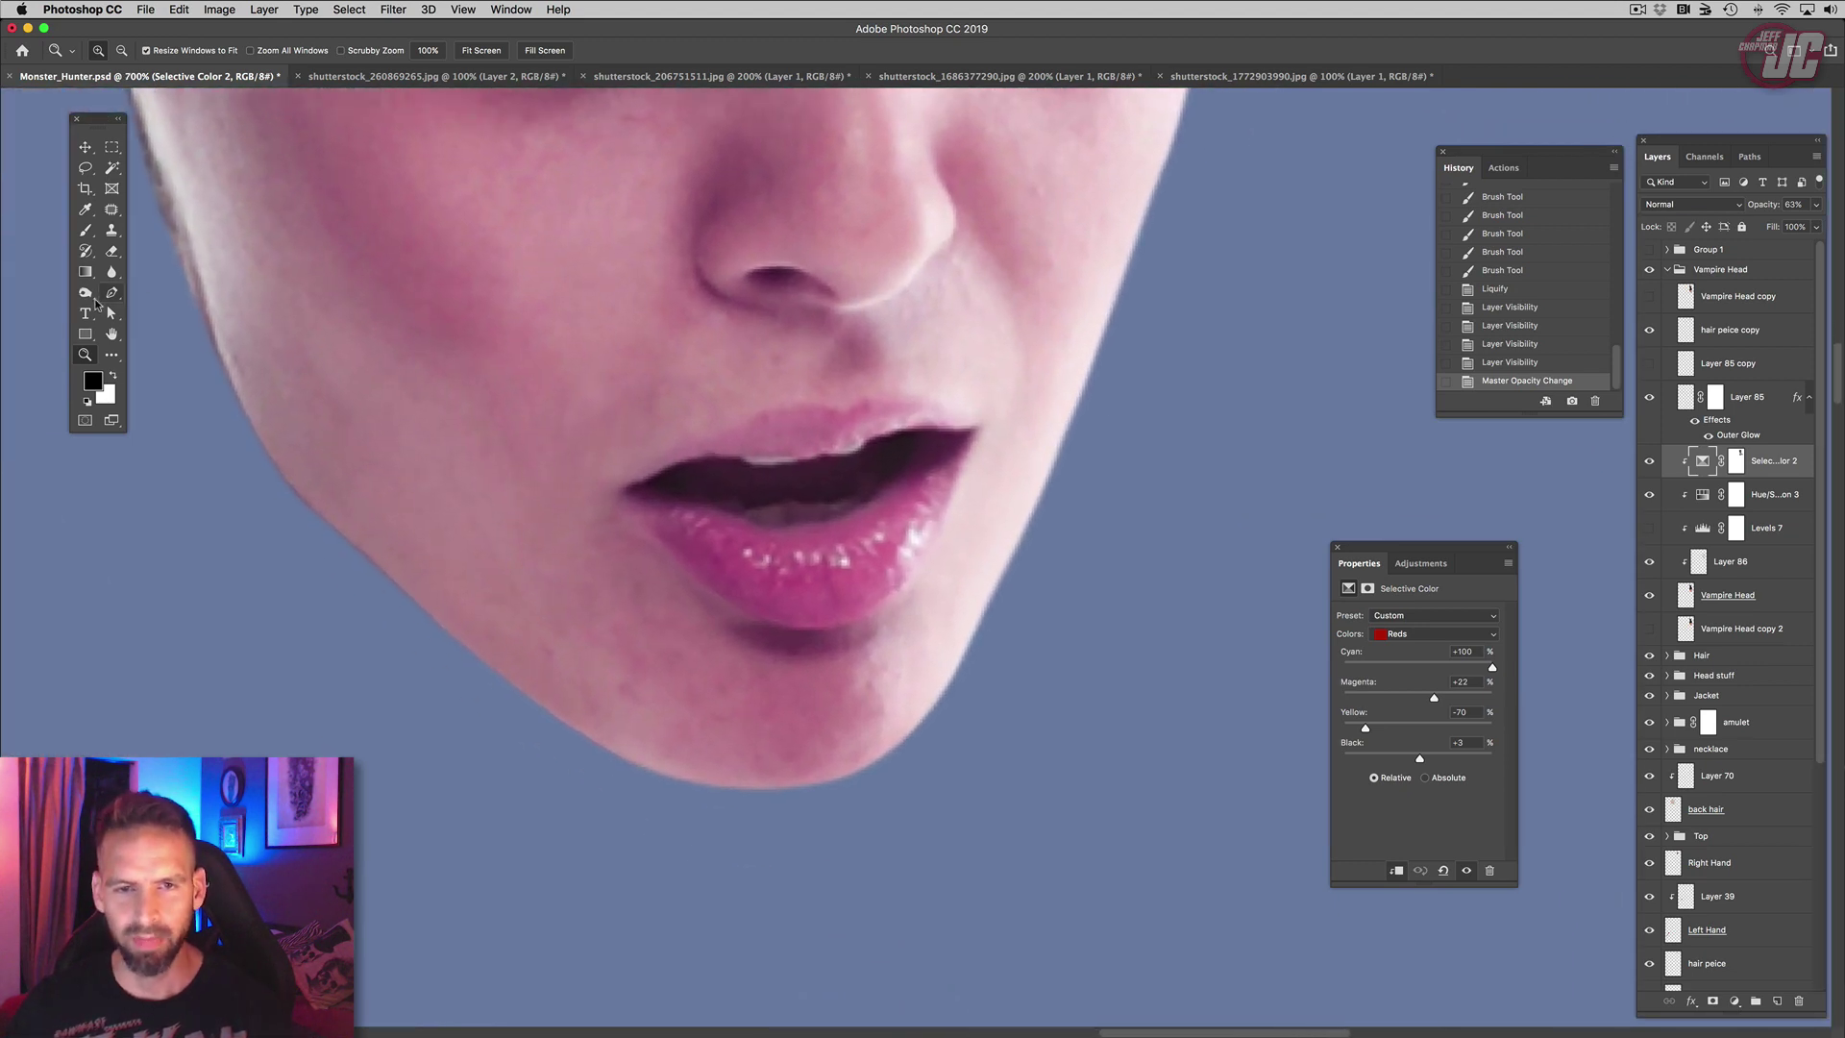
left_click(112, 293)
left_click(620, 484)
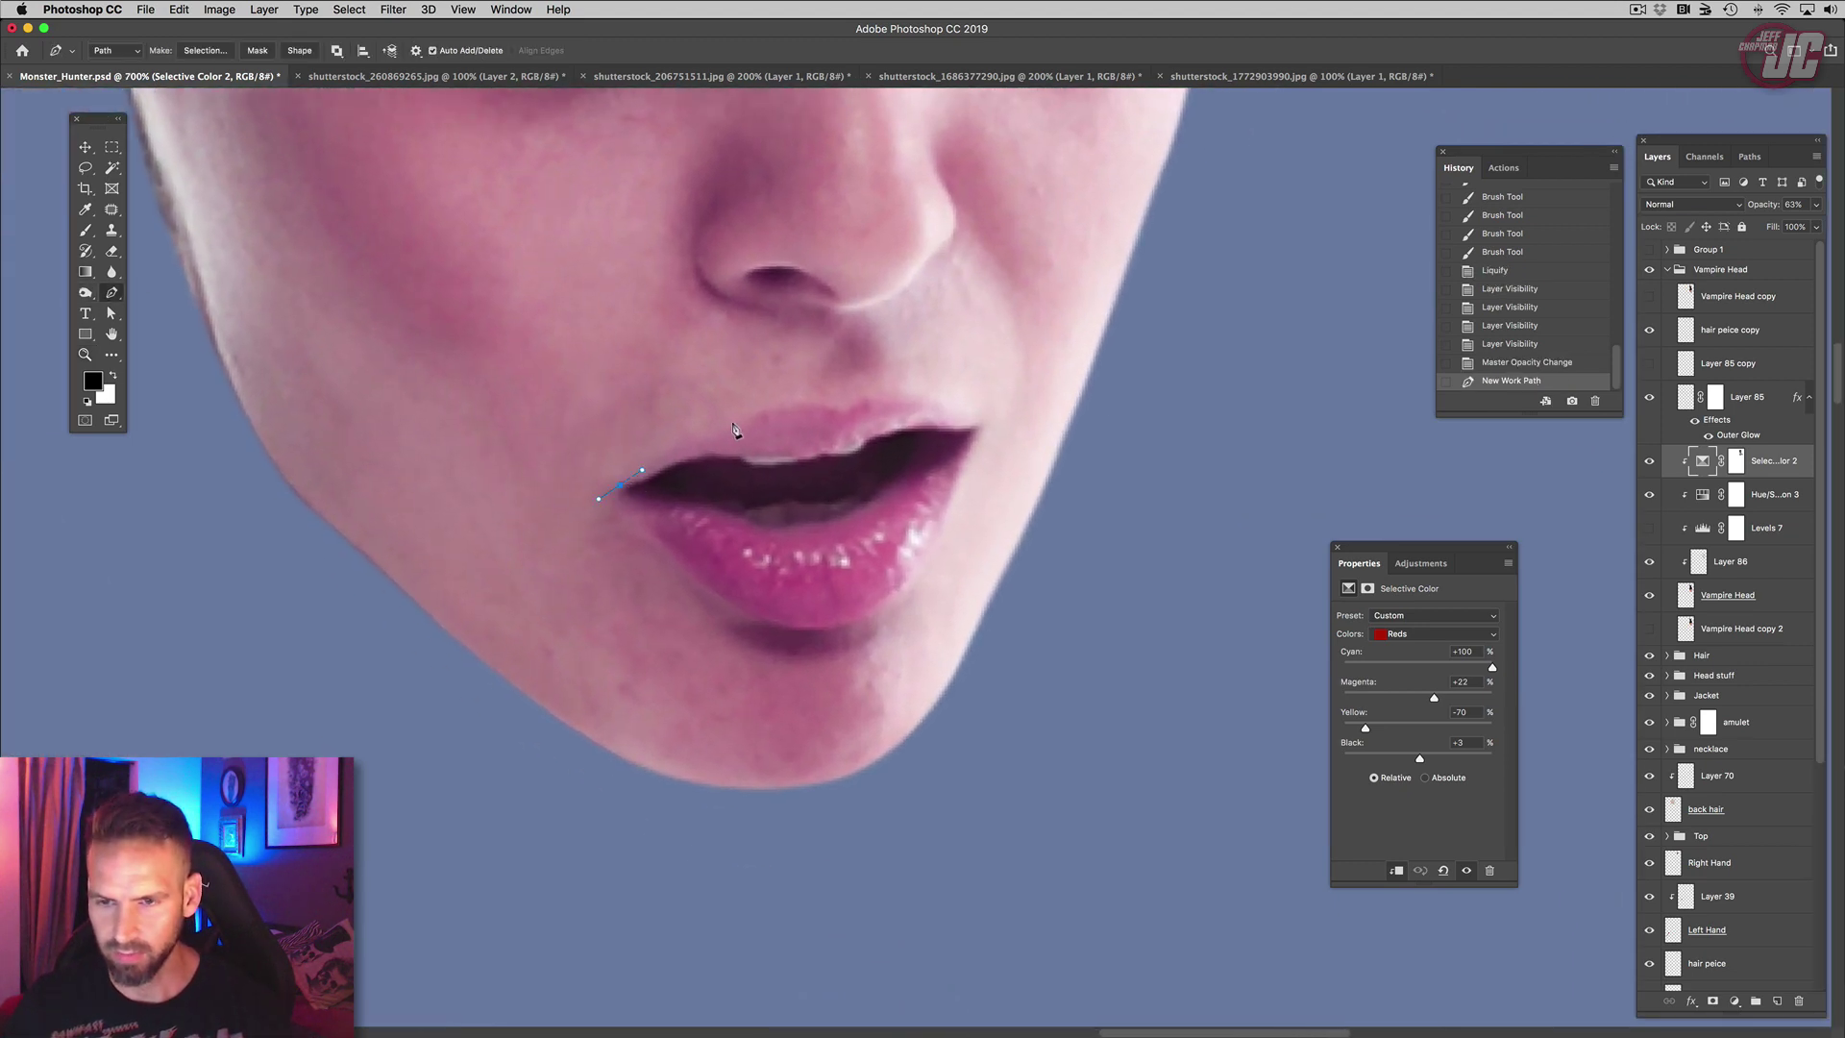
left_click_drag(735, 422, 829, 404)
left_click(864, 404)
left_click(917, 400)
left_click(978, 427)
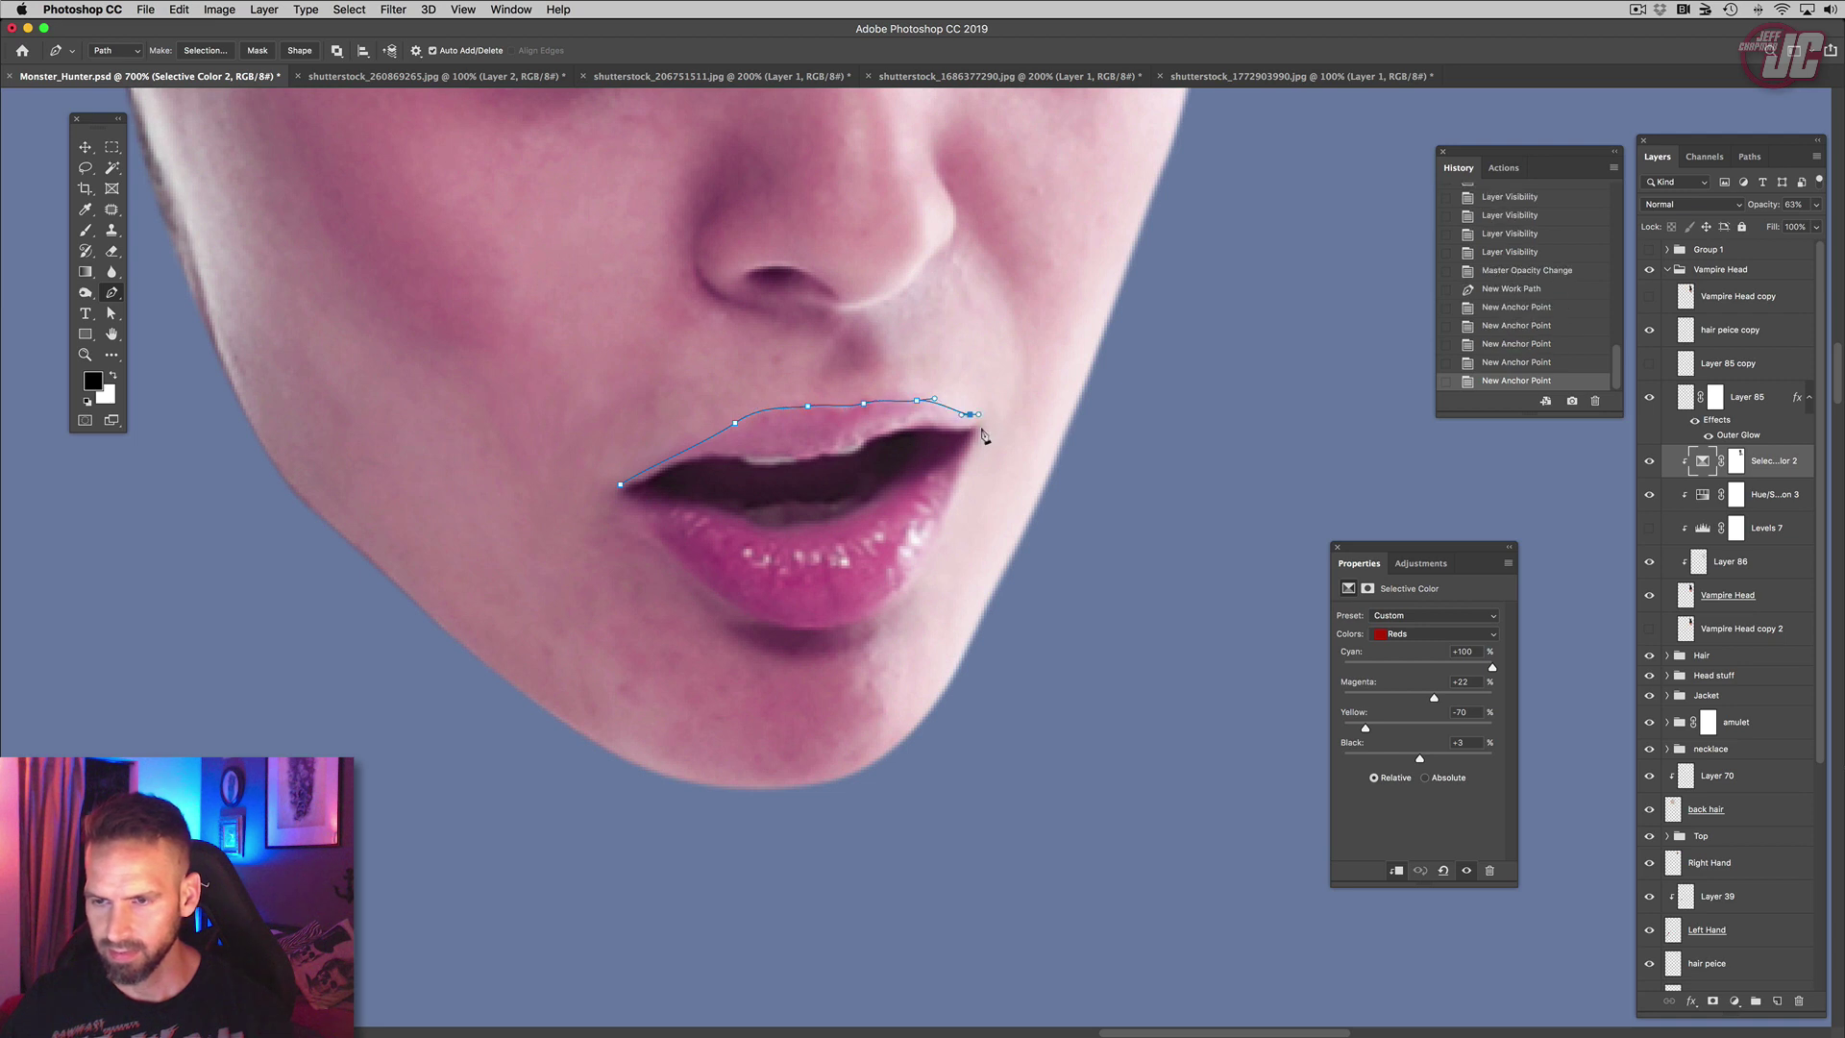
left_click_drag(945, 516, 937, 556)
left_click_drag(883, 613, 861, 620)
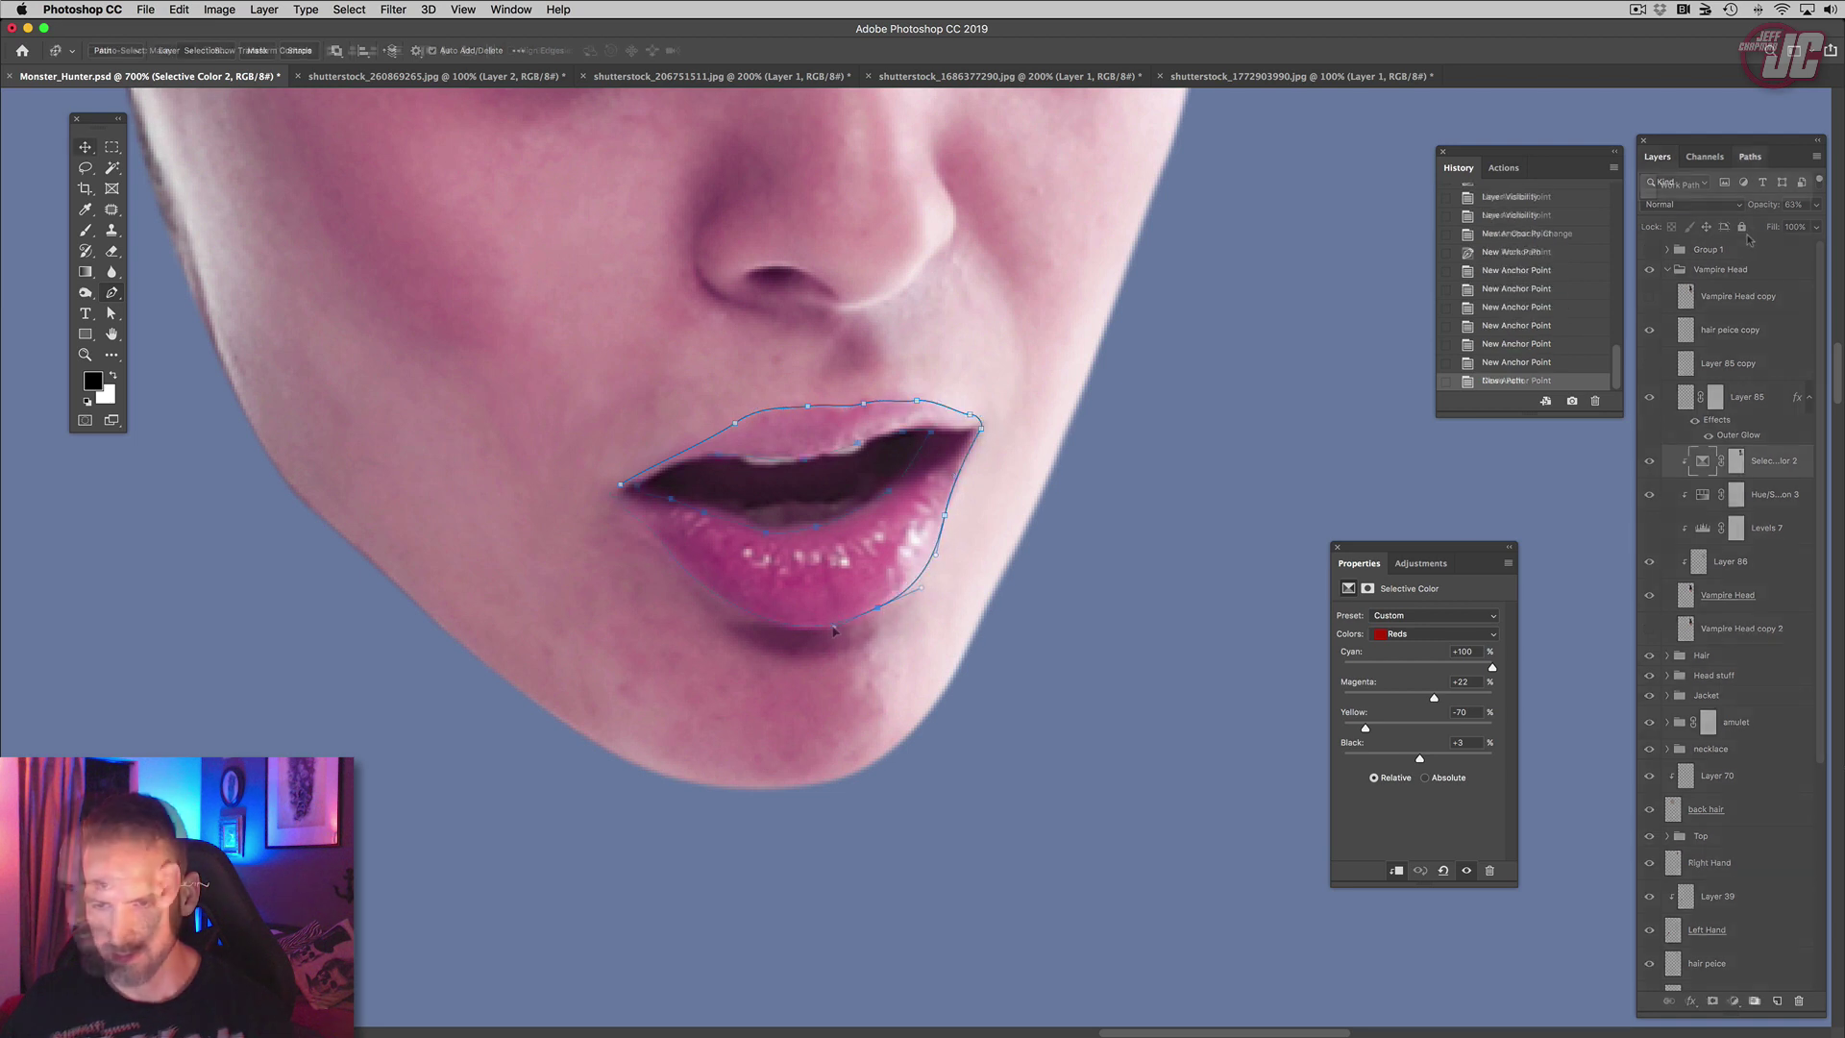
Step: Convert the lip path into a selection and copy that area of the Vampire Head layer onto a new layer
left_click(1797, 177)
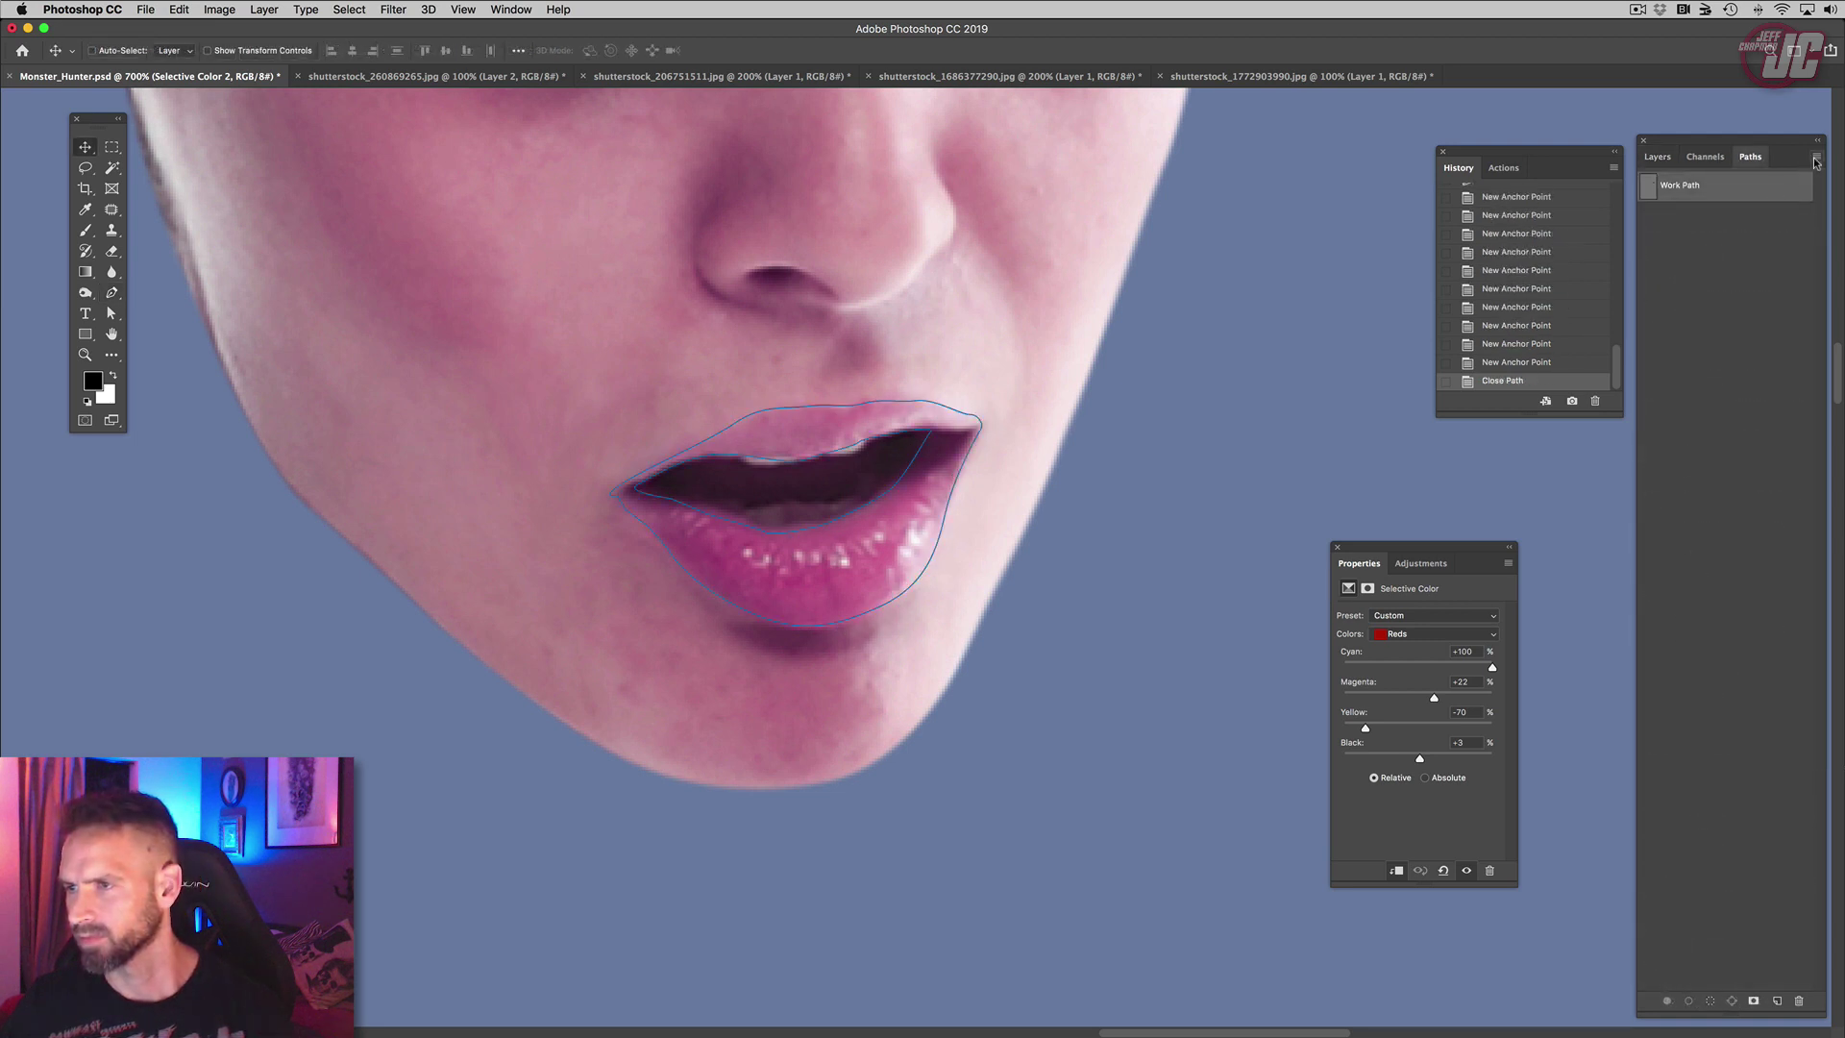
left_click(1816, 160)
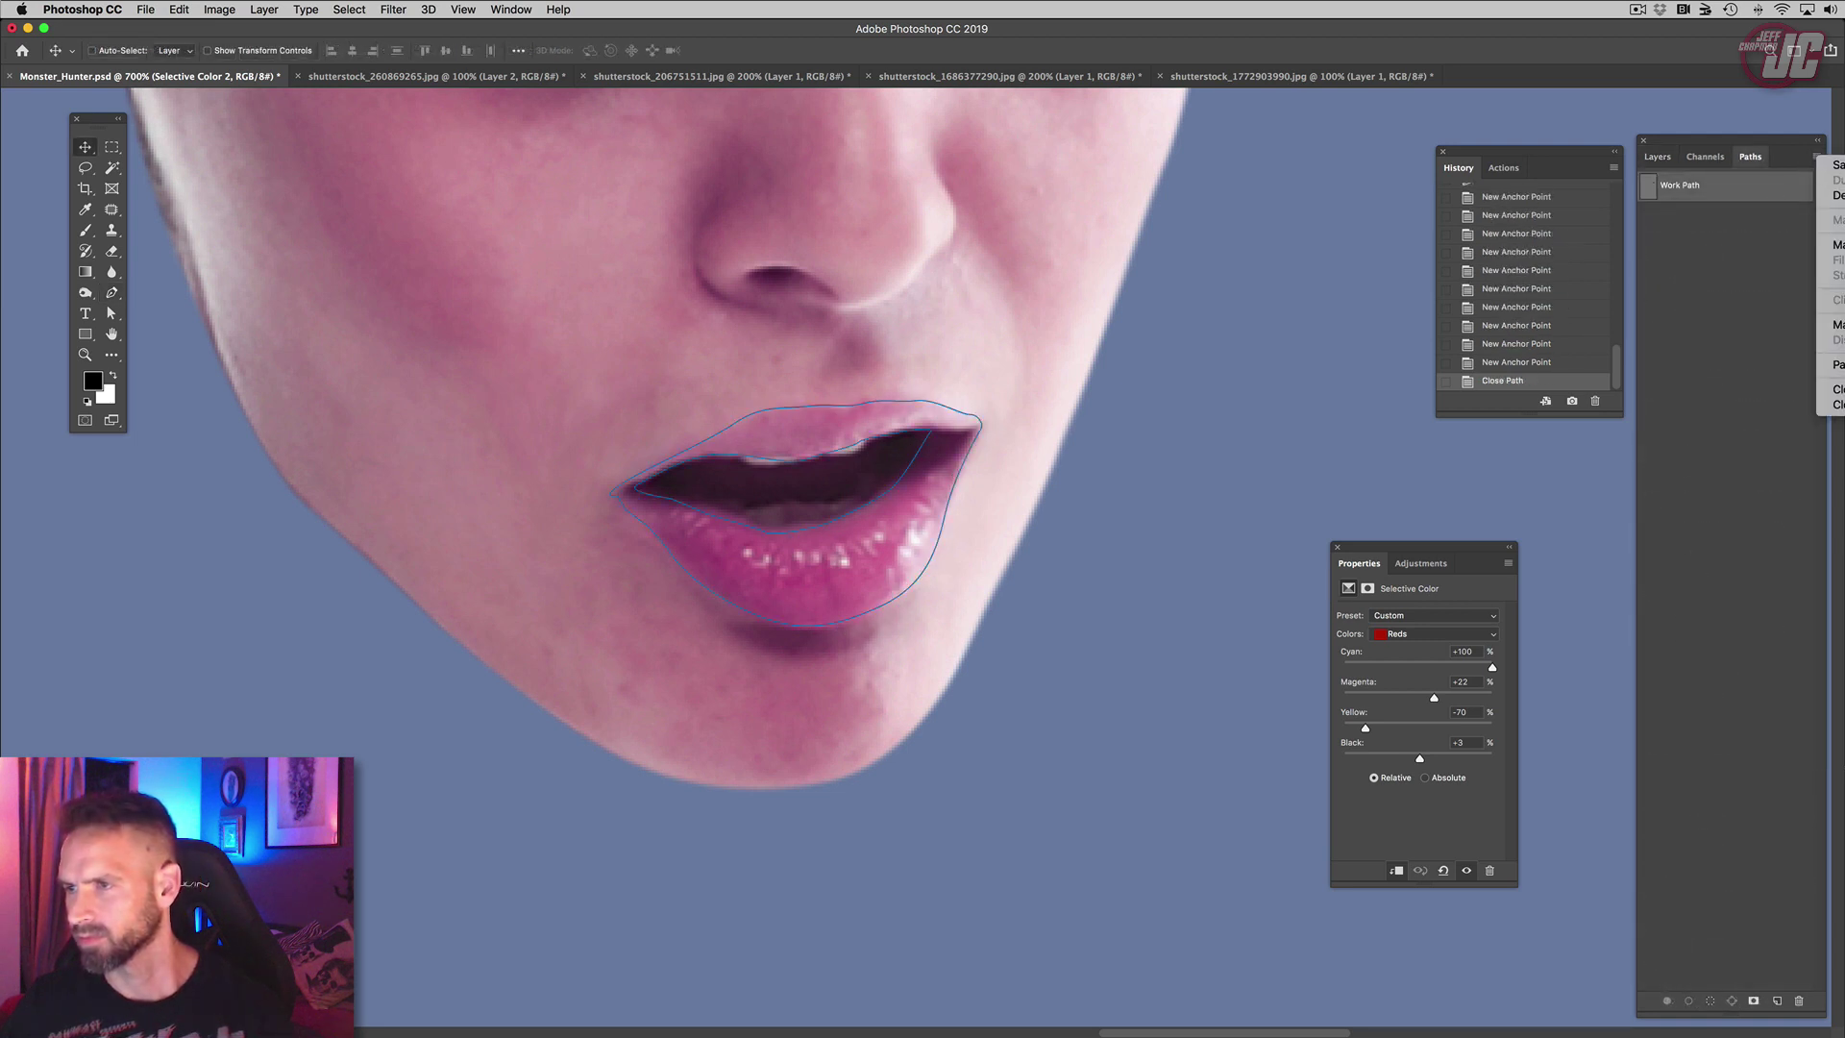
left_click(1832, 245)
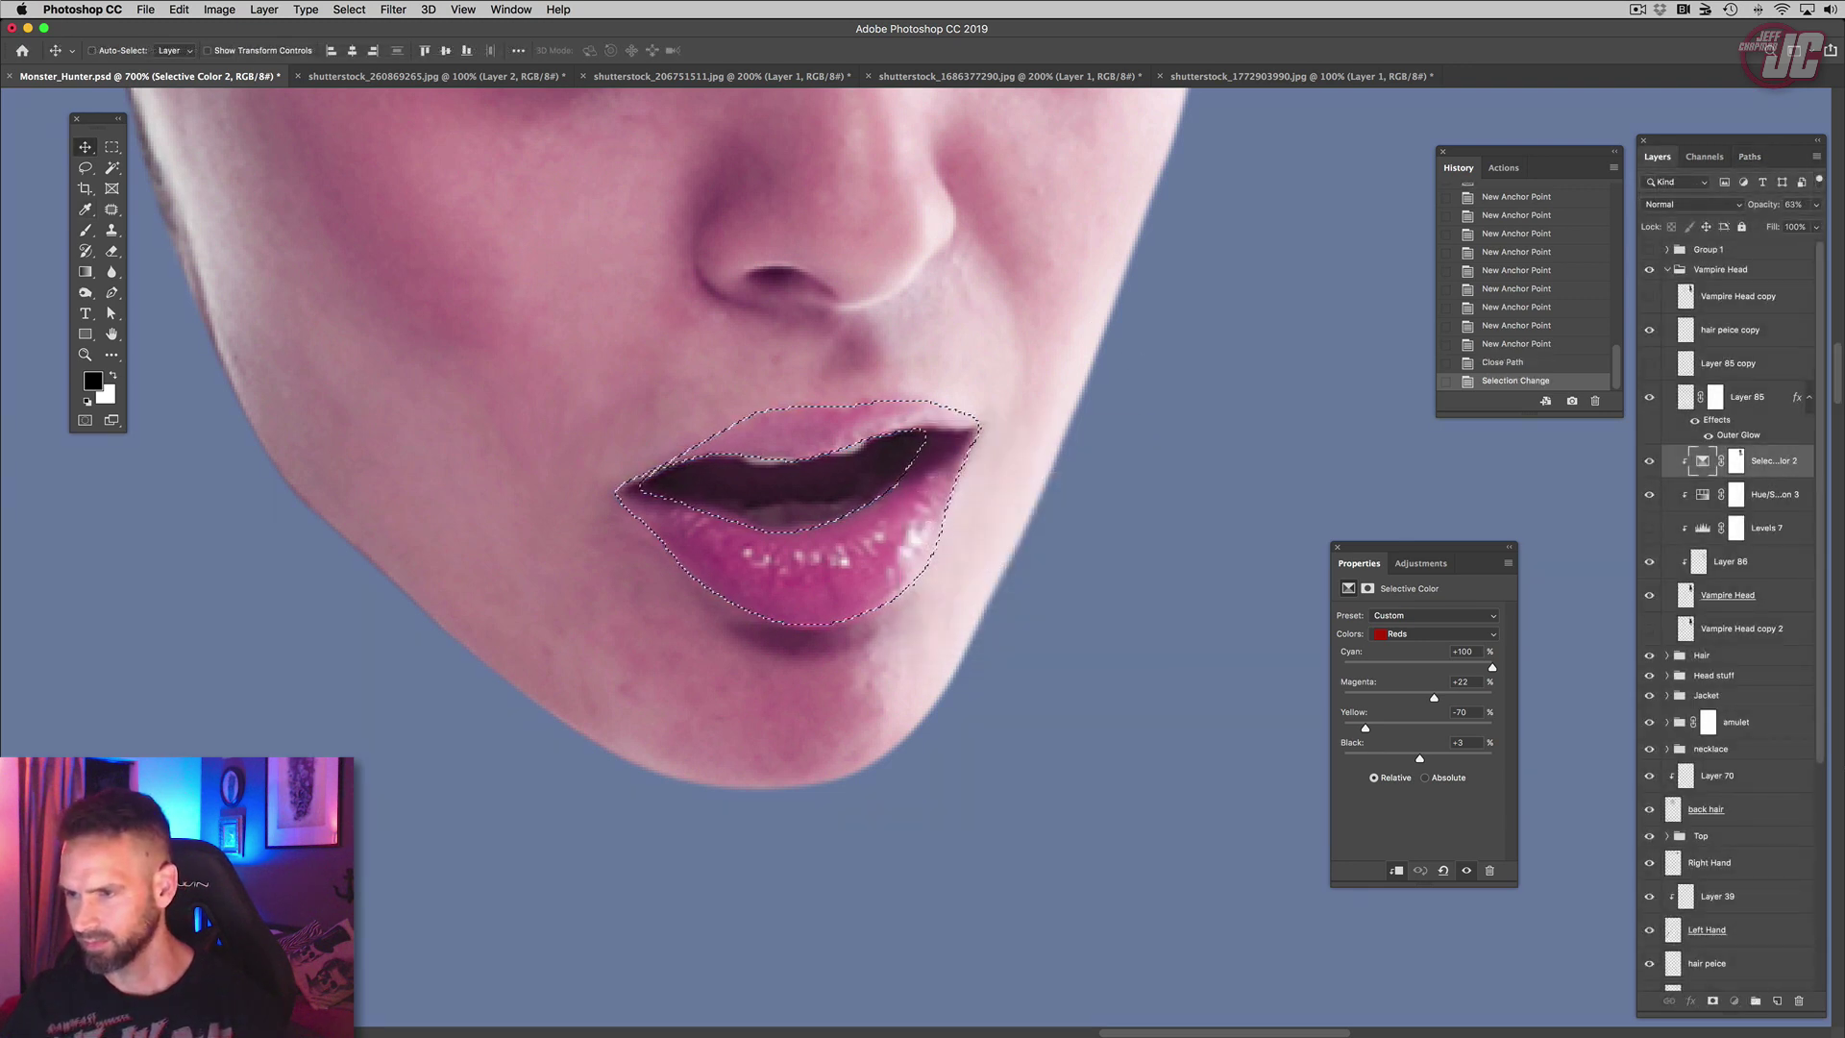
left_click(1738, 562)
left_click(1735, 595)
key("ctrl+c")
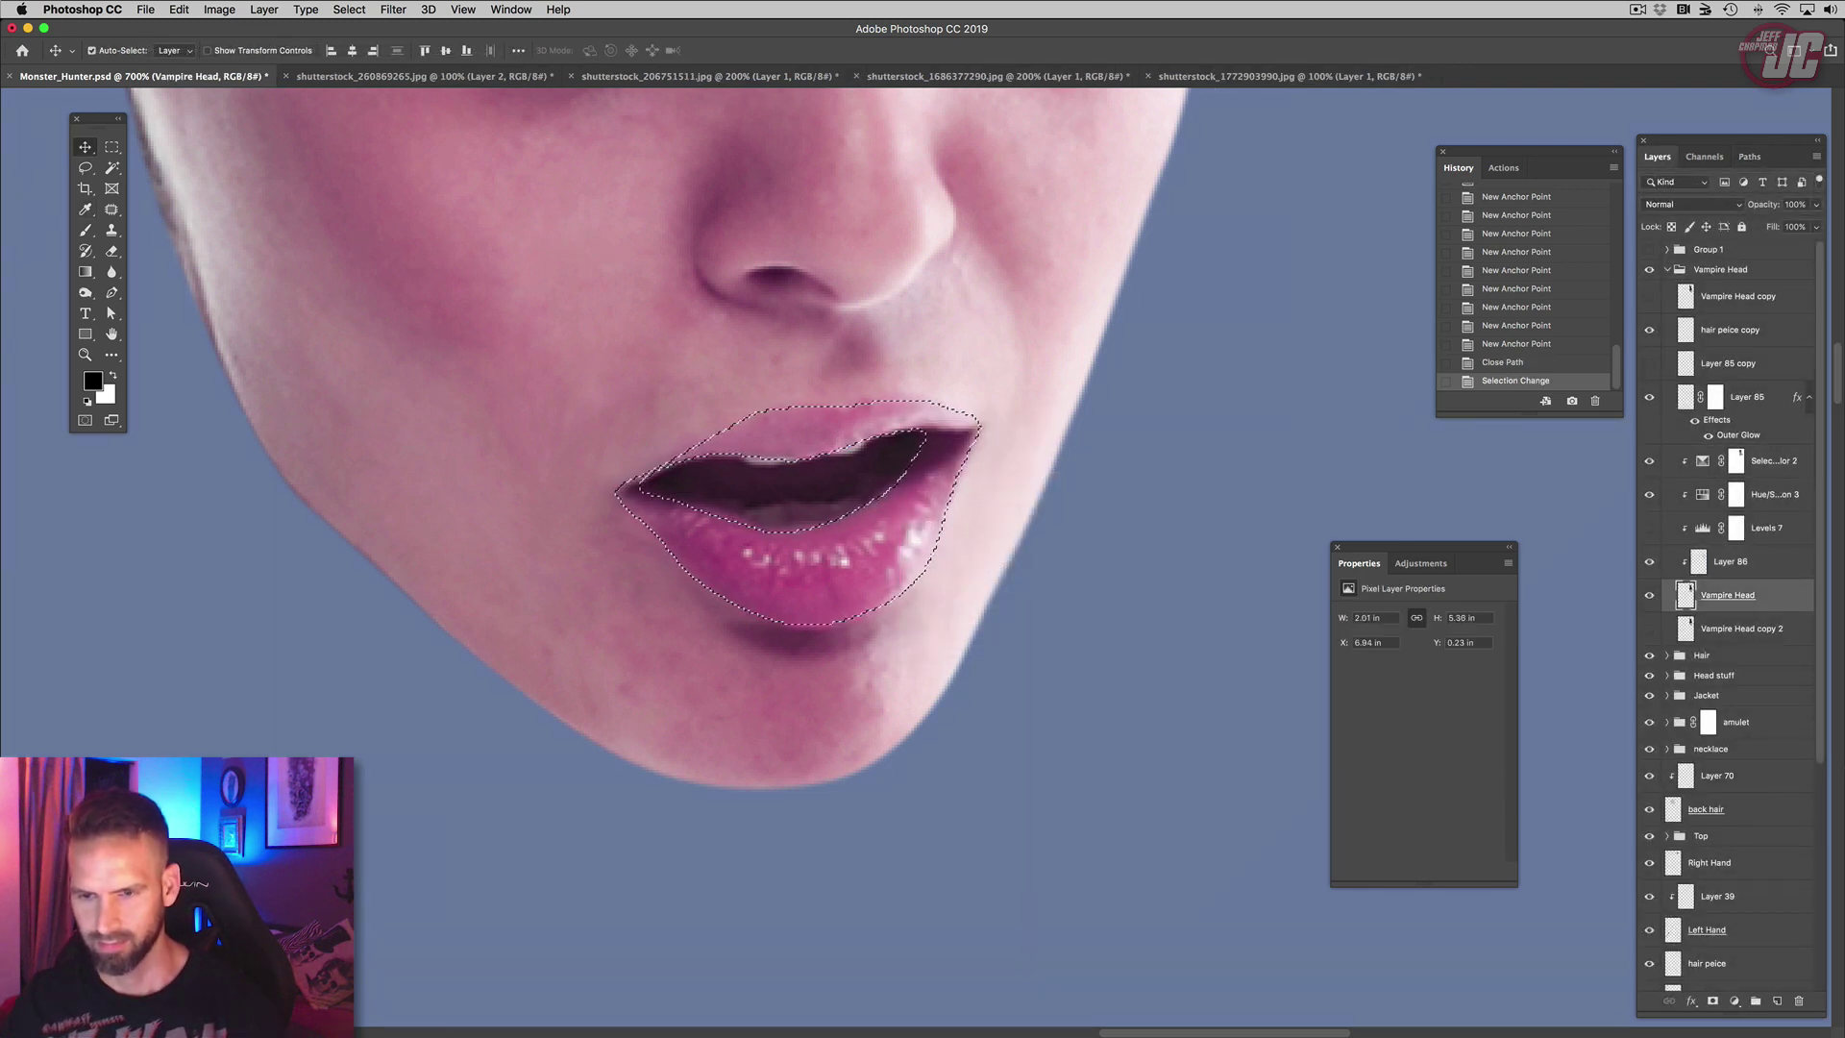
key("ctrl+v")
Step: Apply a Selective Color adjustment to the copied lips, setting the Reds to Cyan -28 and Yellow -16 and lowering Black
left_click(220, 9)
mouse_move(245, 53)
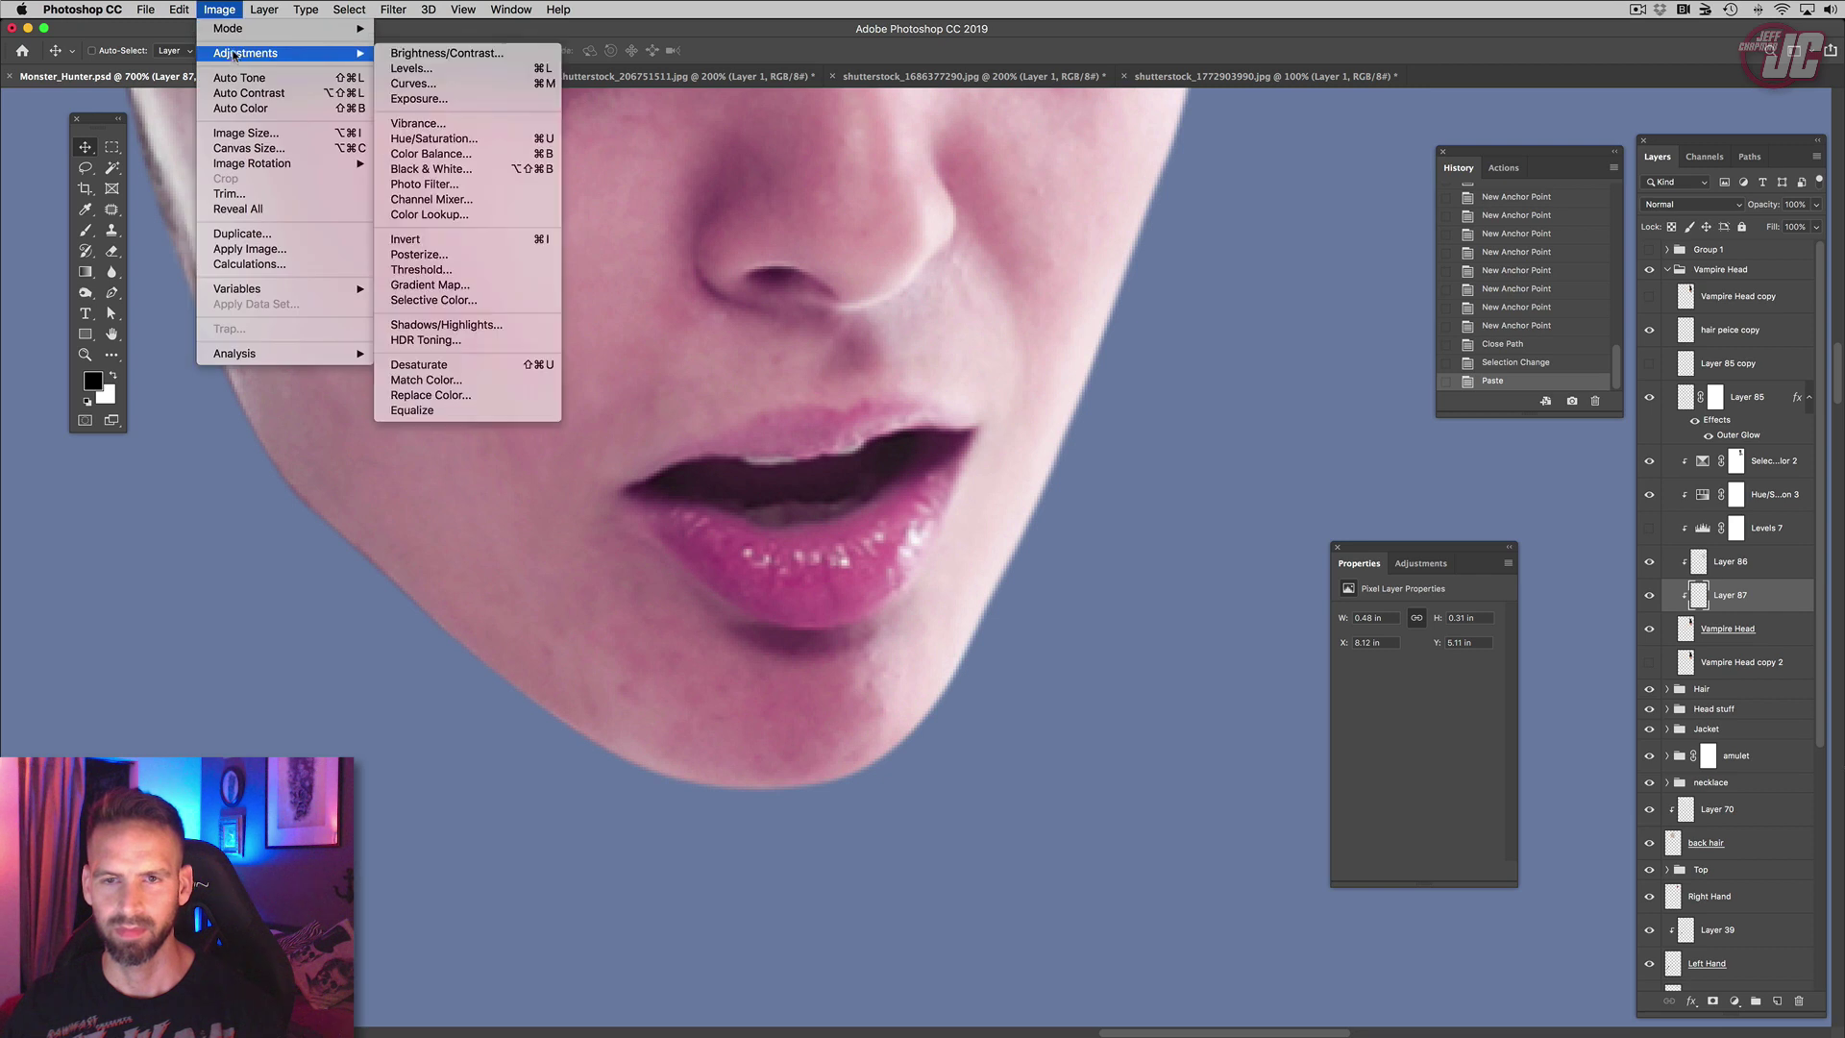
key("Return")
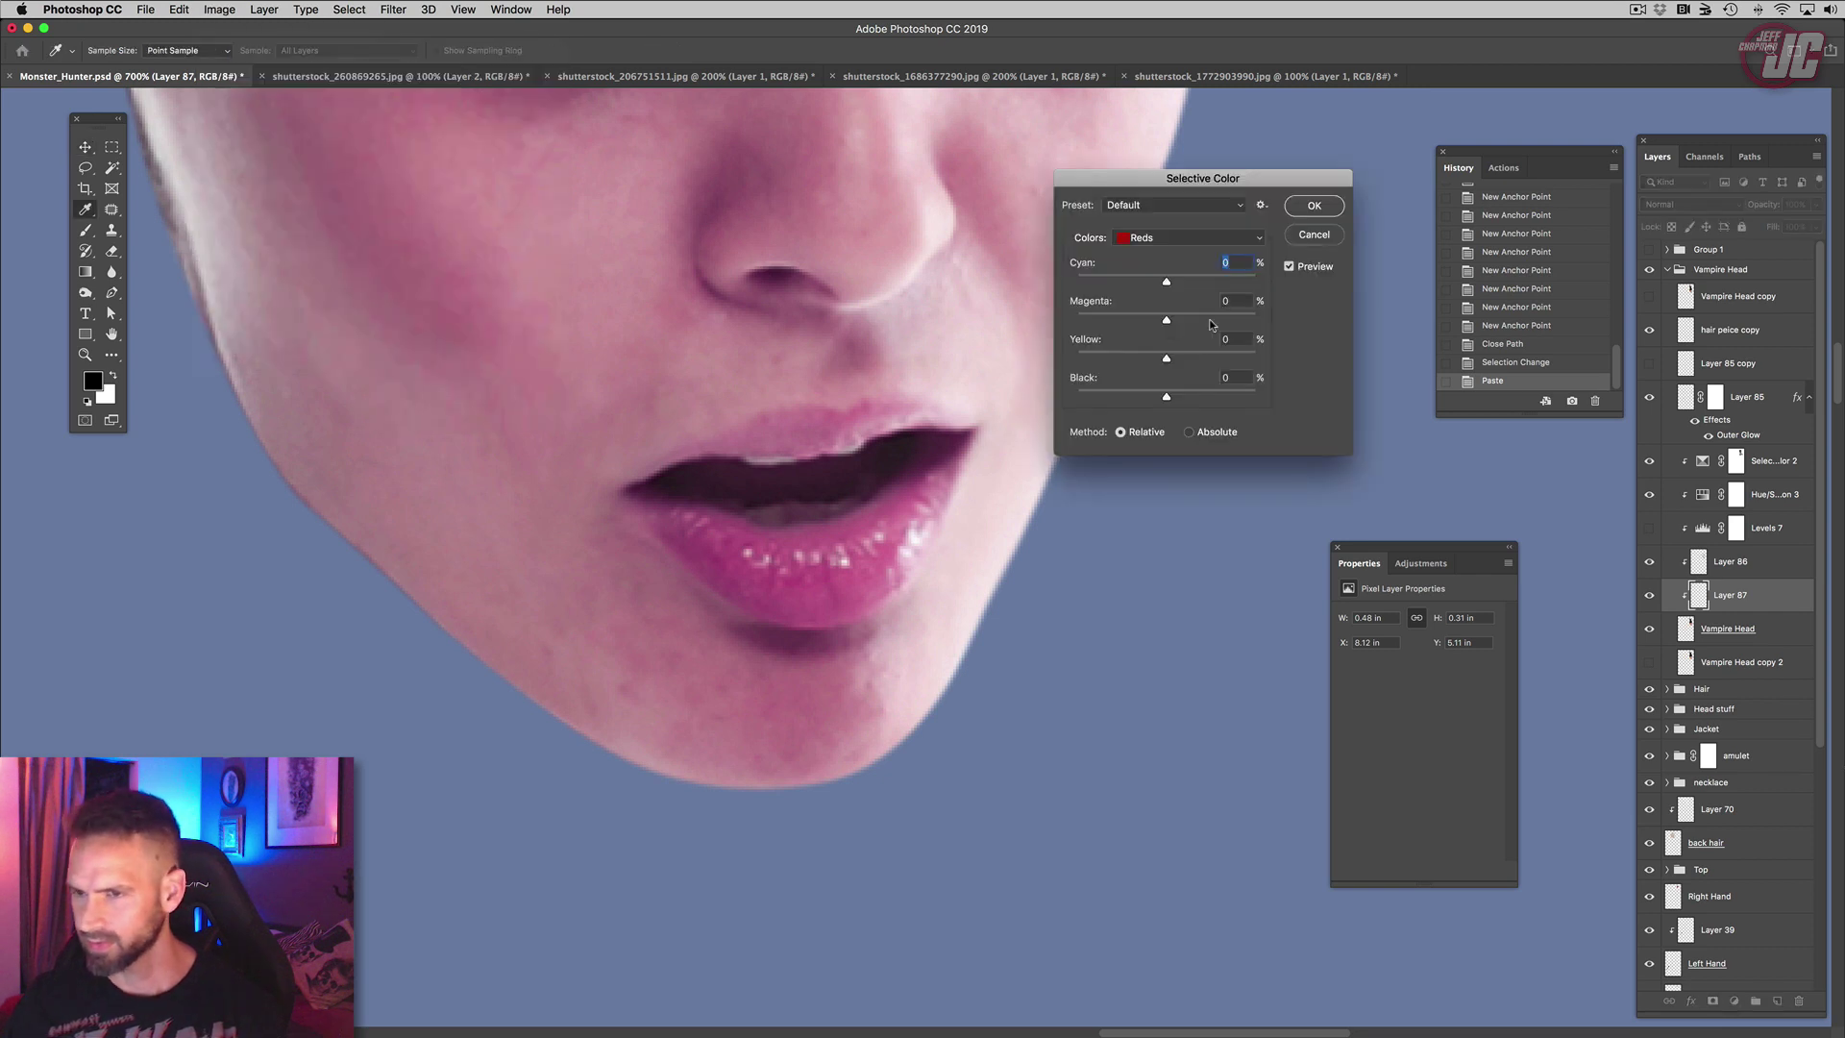
left_click_drag(1167, 181, 1256, 138)
left_click_drag(1254, 238, 1230, 238)
left_click_drag(1252, 354, 1232, 317)
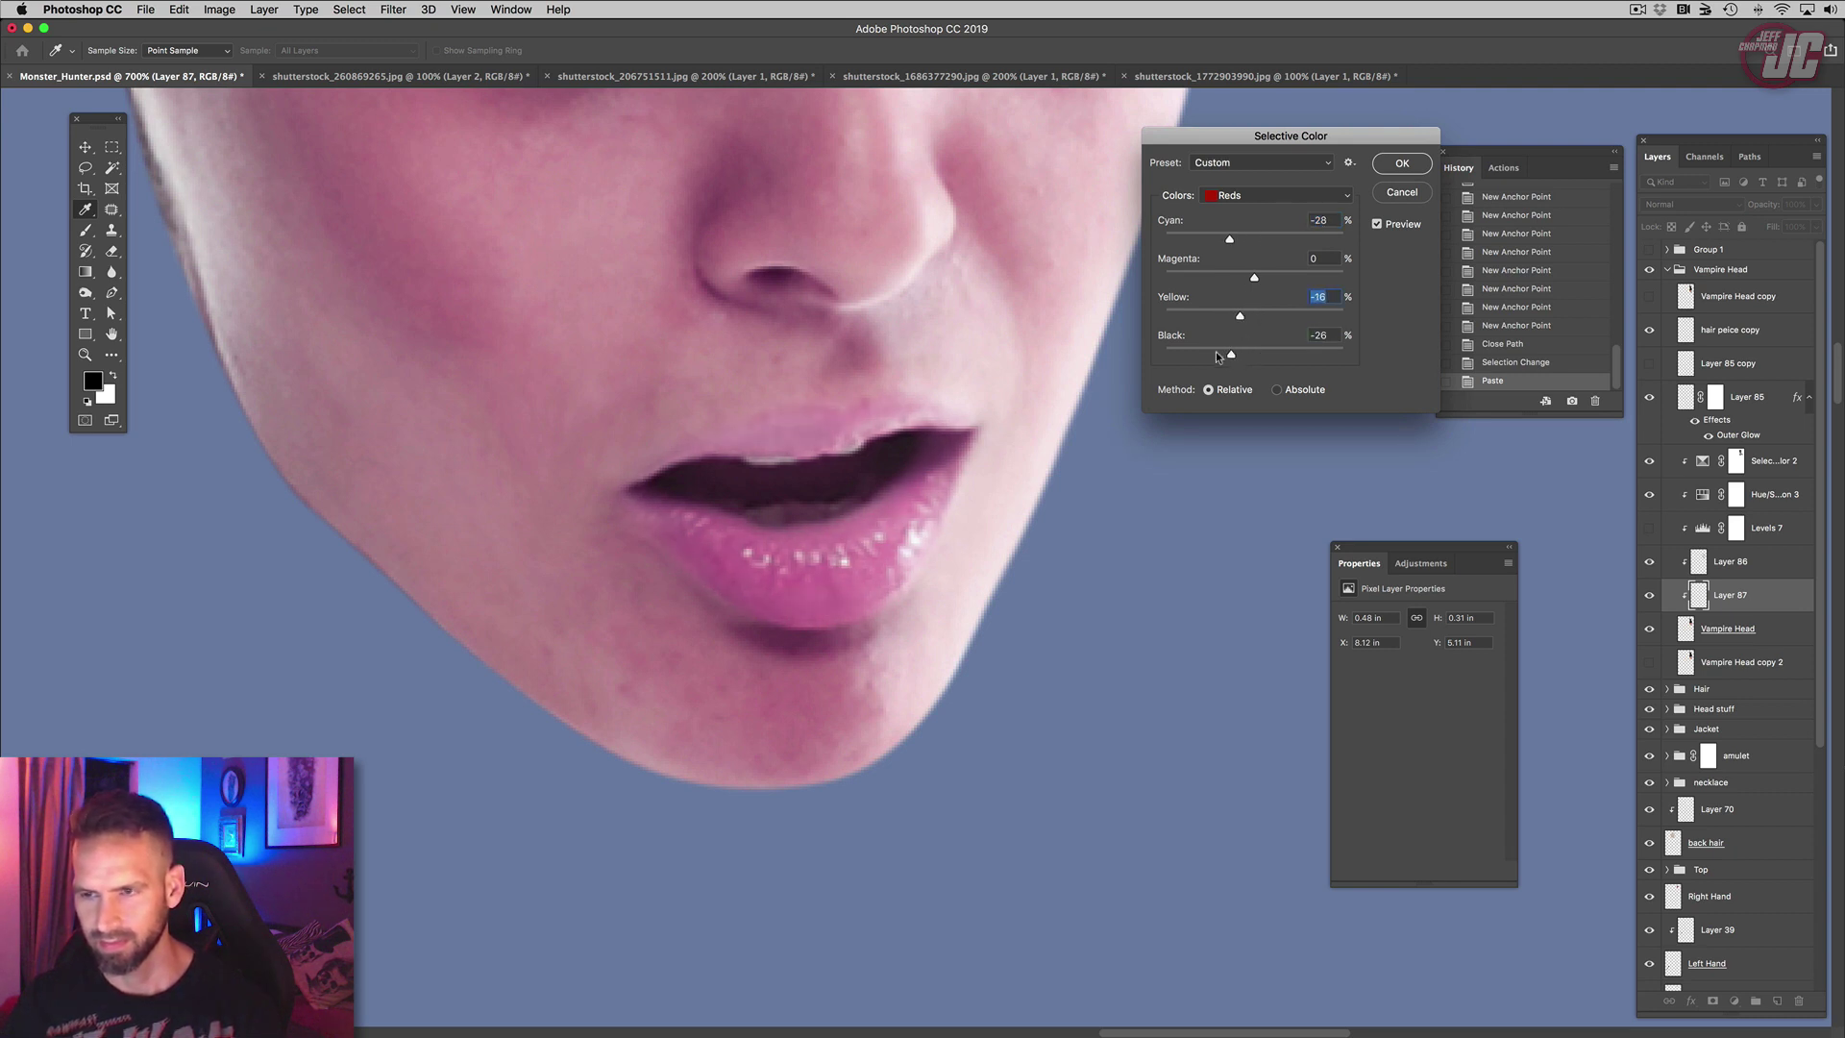
left_click(1215, 353)
Step: Add a new empty layer directly above Layer 85 in the Vampire Head group for the fangs
left_click(810, 440, "alt")
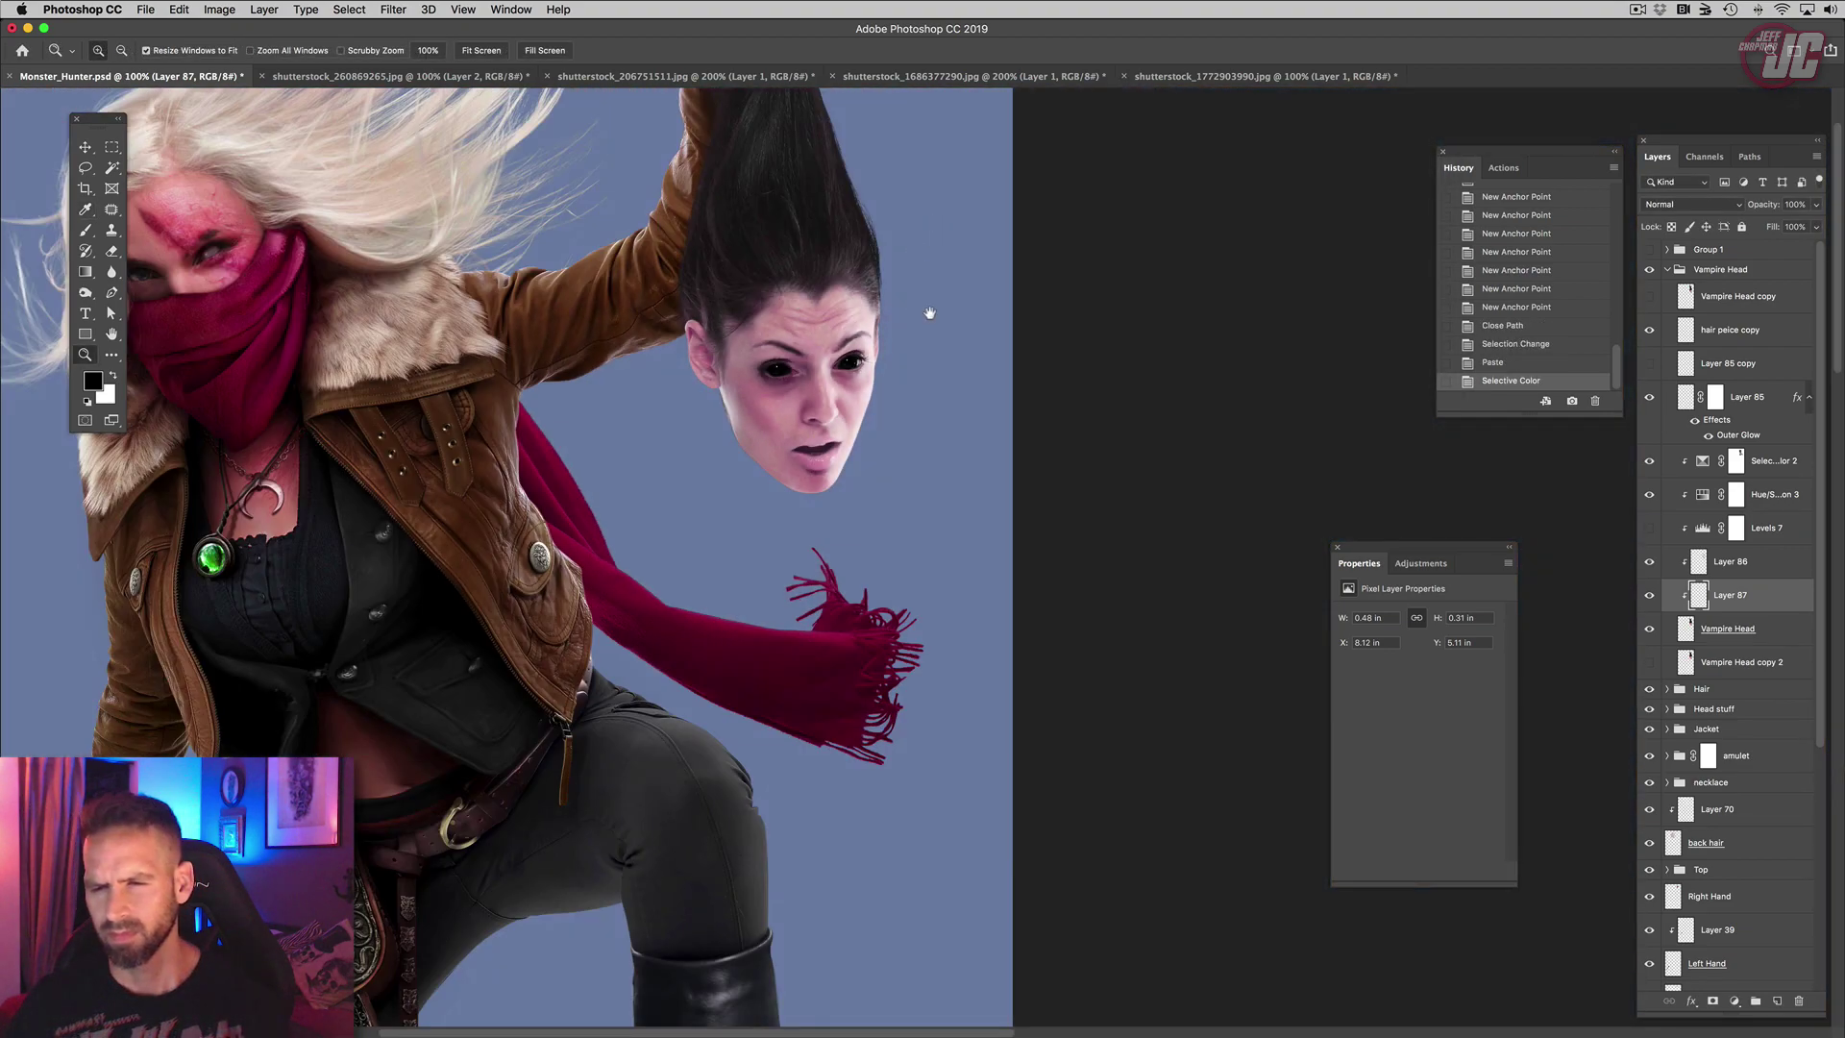
left_click_drag(930, 313, 963, 400)
left_click(854, 550)
left_click(845, 540)
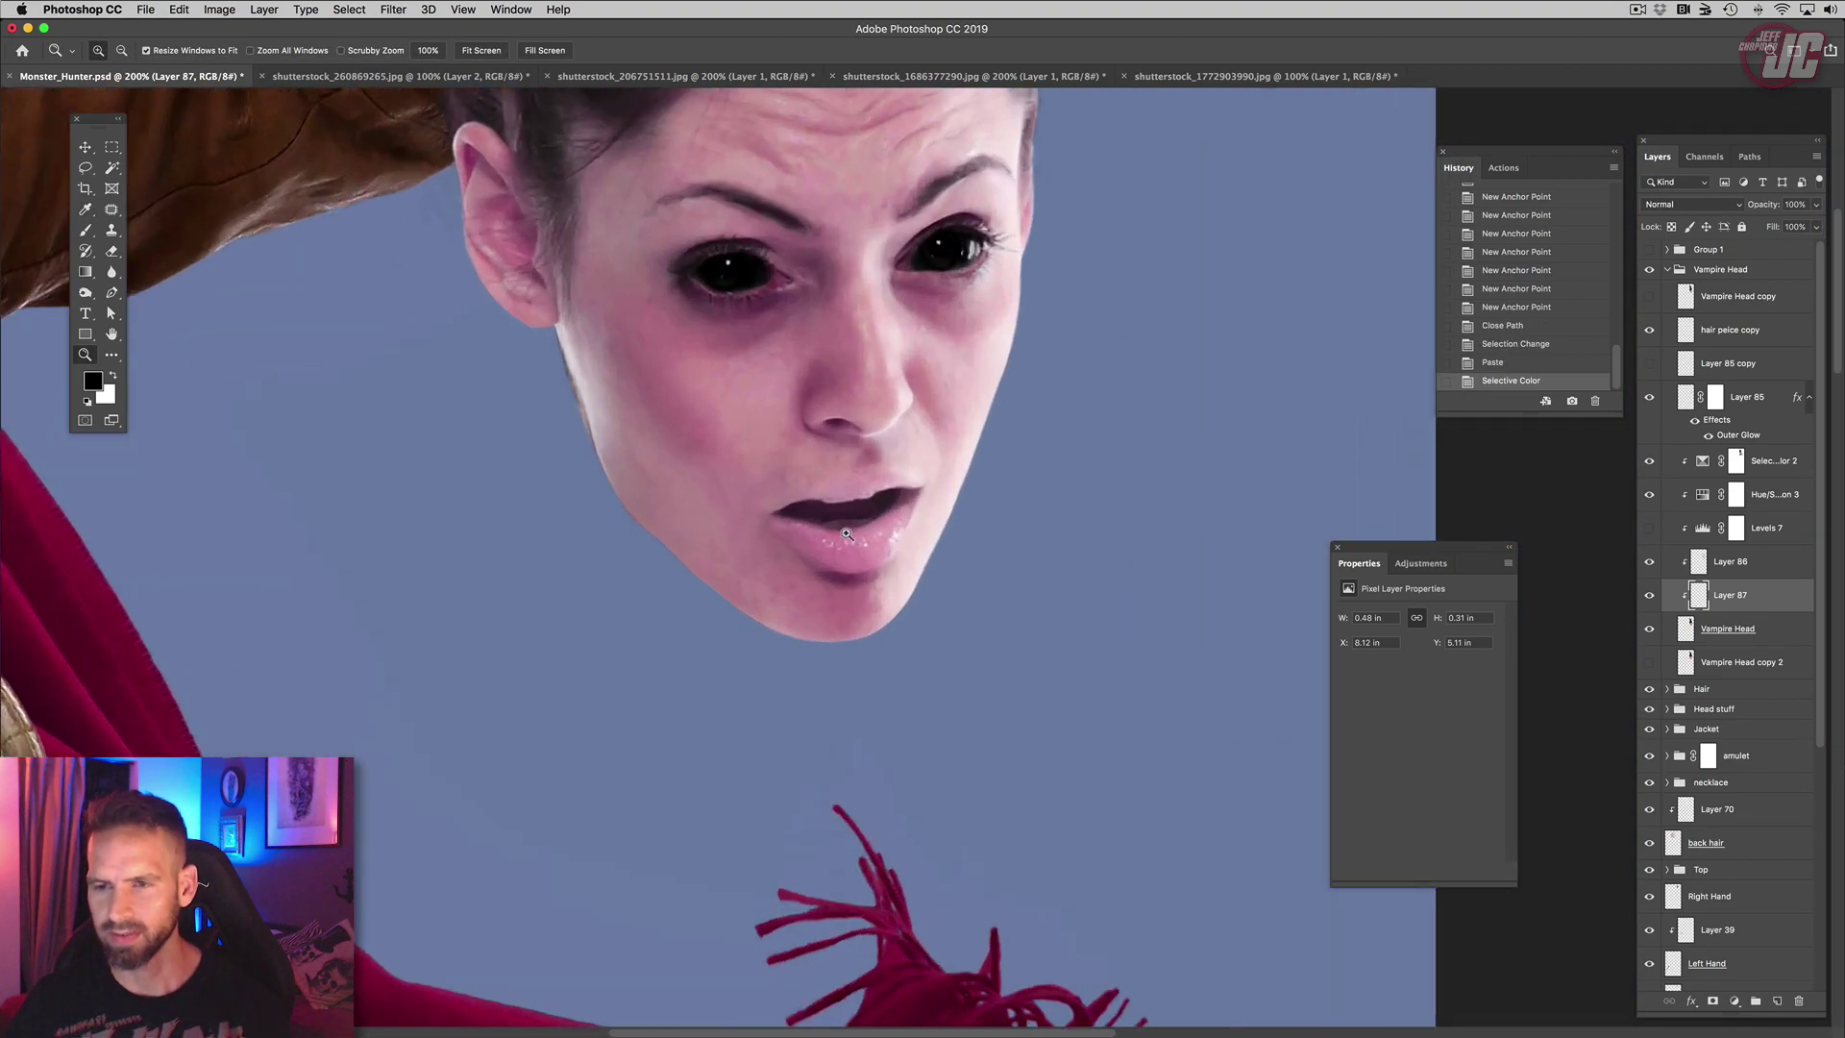
left_click(836, 519)
left_click(829, 501)
left_click(825, 499)
left_click(822, 499)
left_click(822, 499)
left_click(817, 494)
left_click(809, 487)
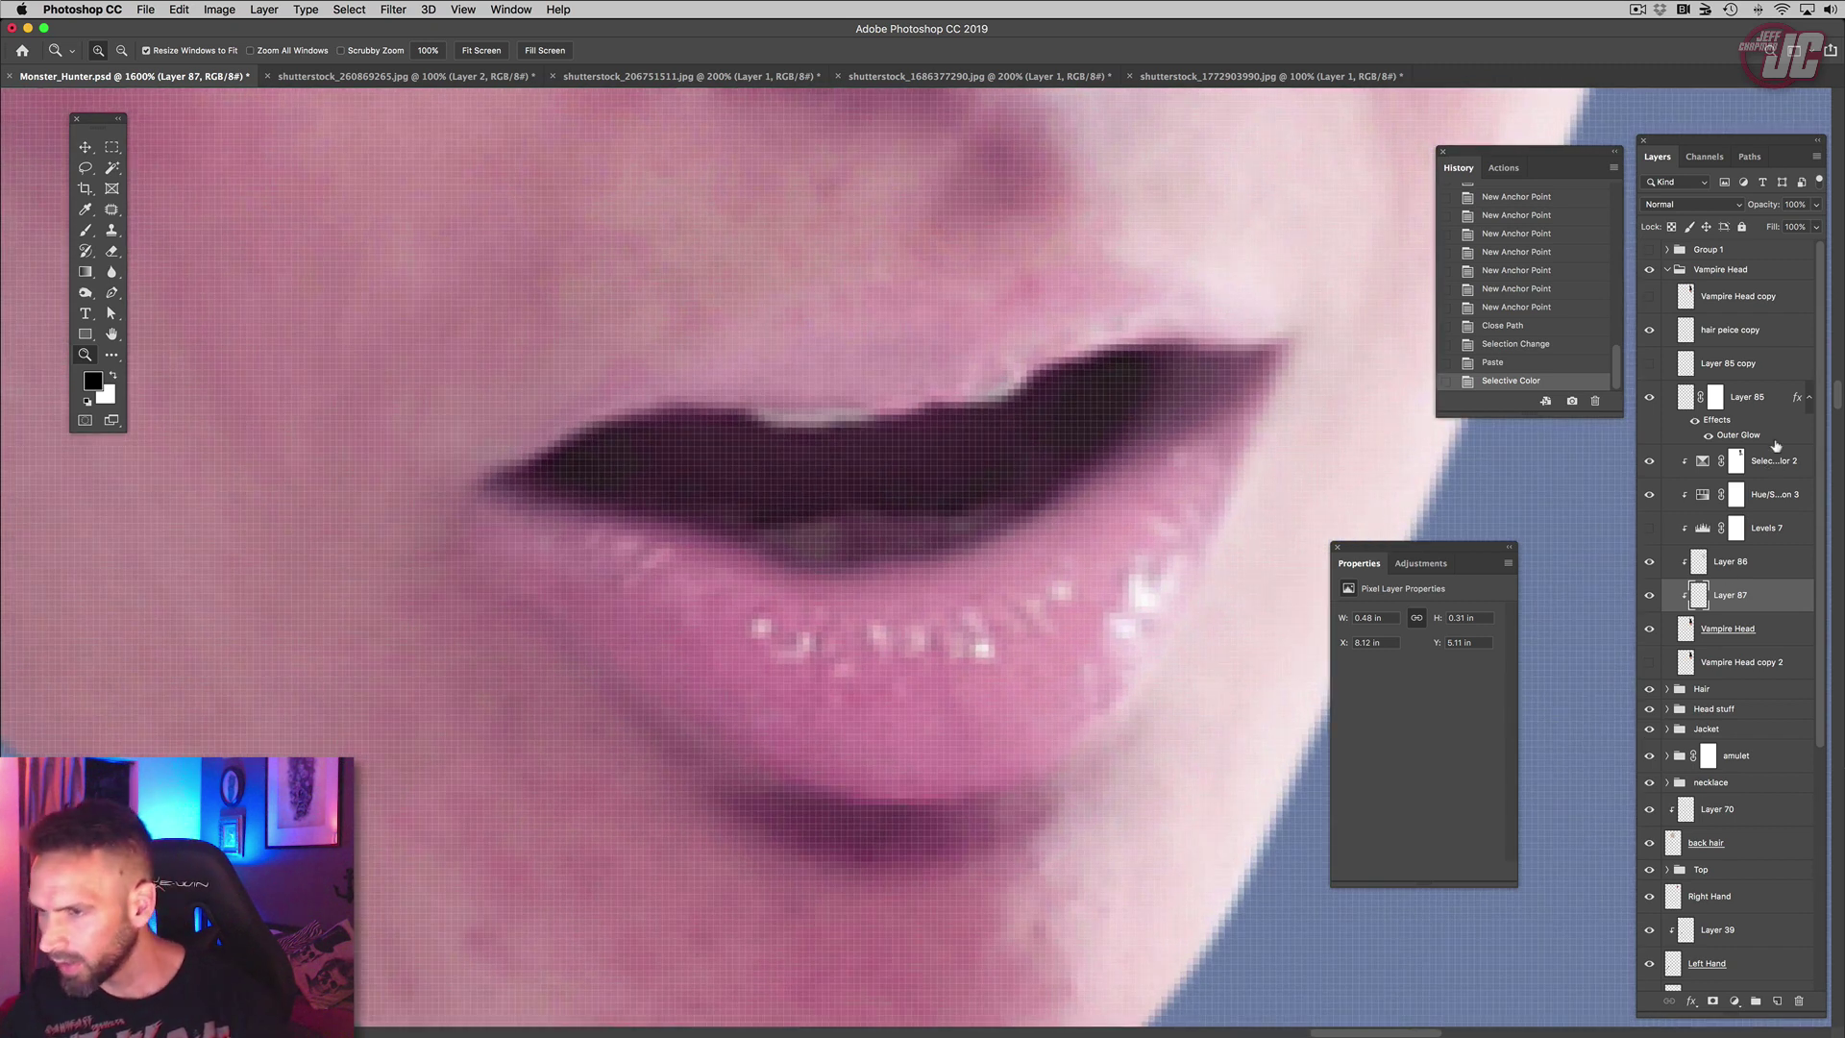
left_click(1770, 411)
left_click(1777, 1001)
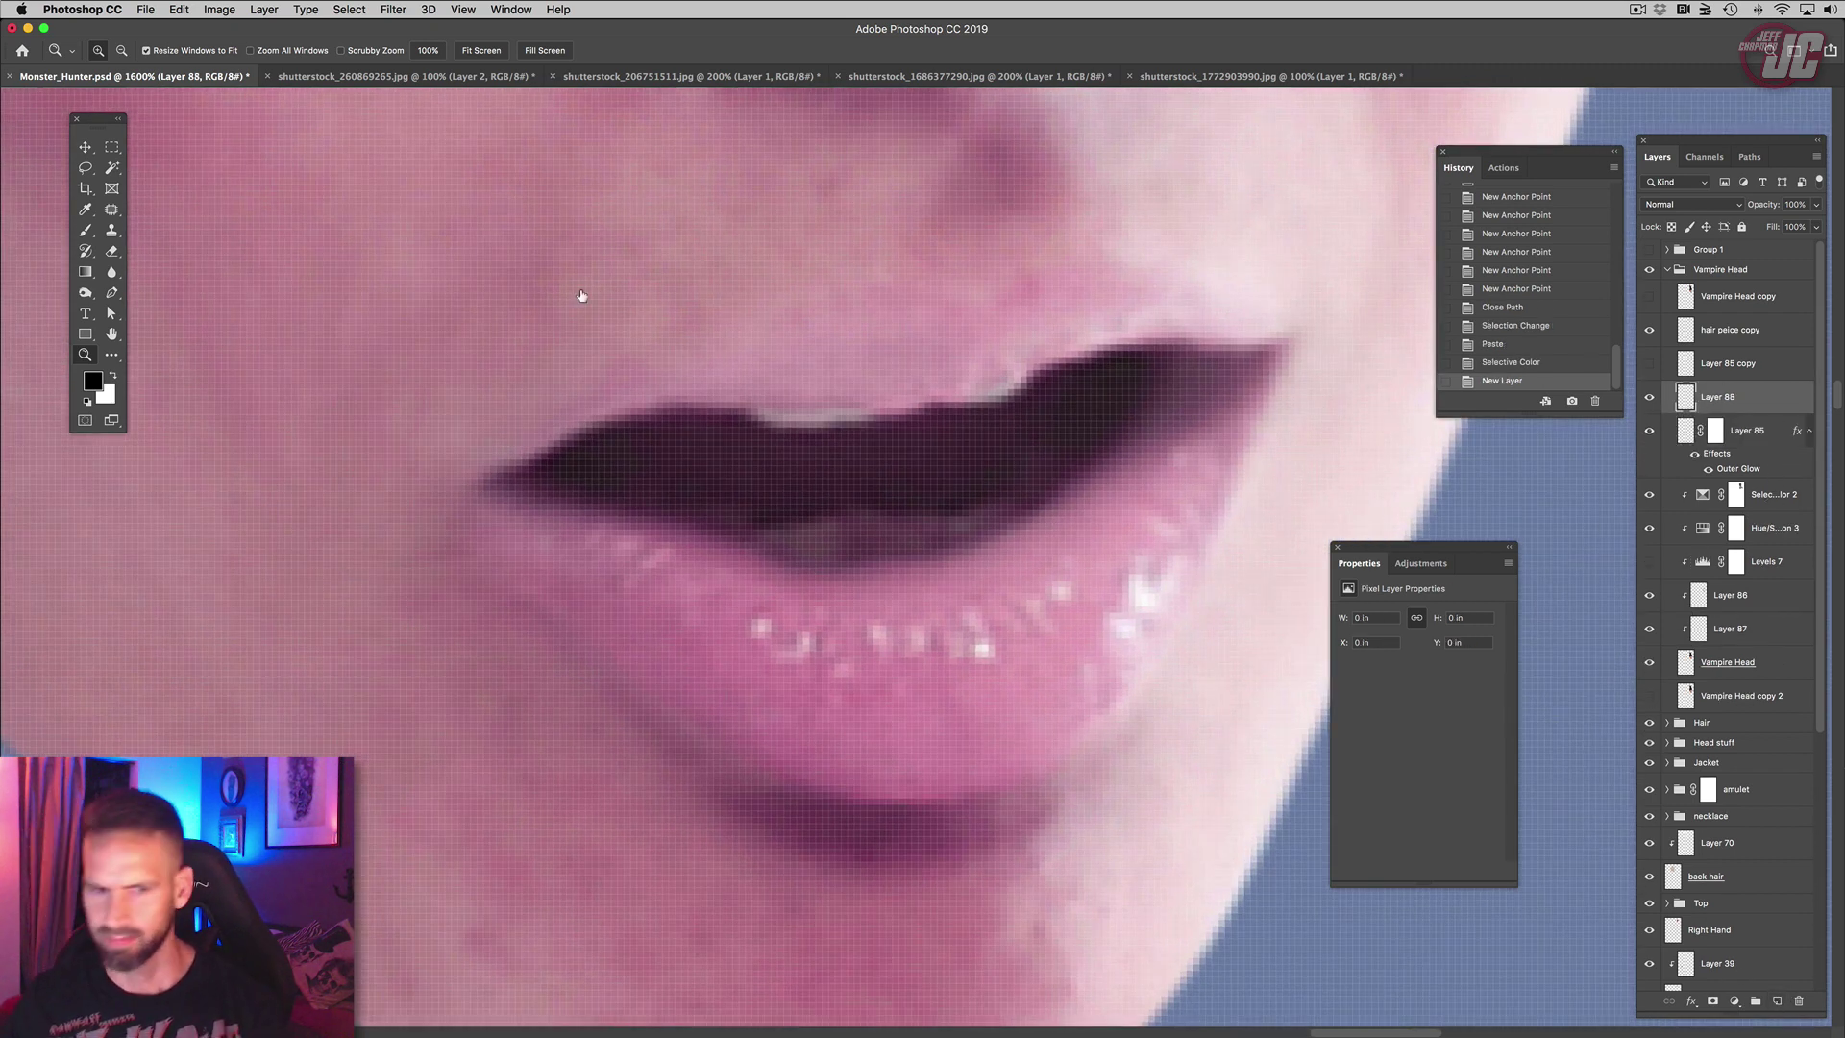
Step: Sample a greyish pink from the edge of the upper teeth and set a 2 px soft brush at 100% opacity
left_click(112, 378)
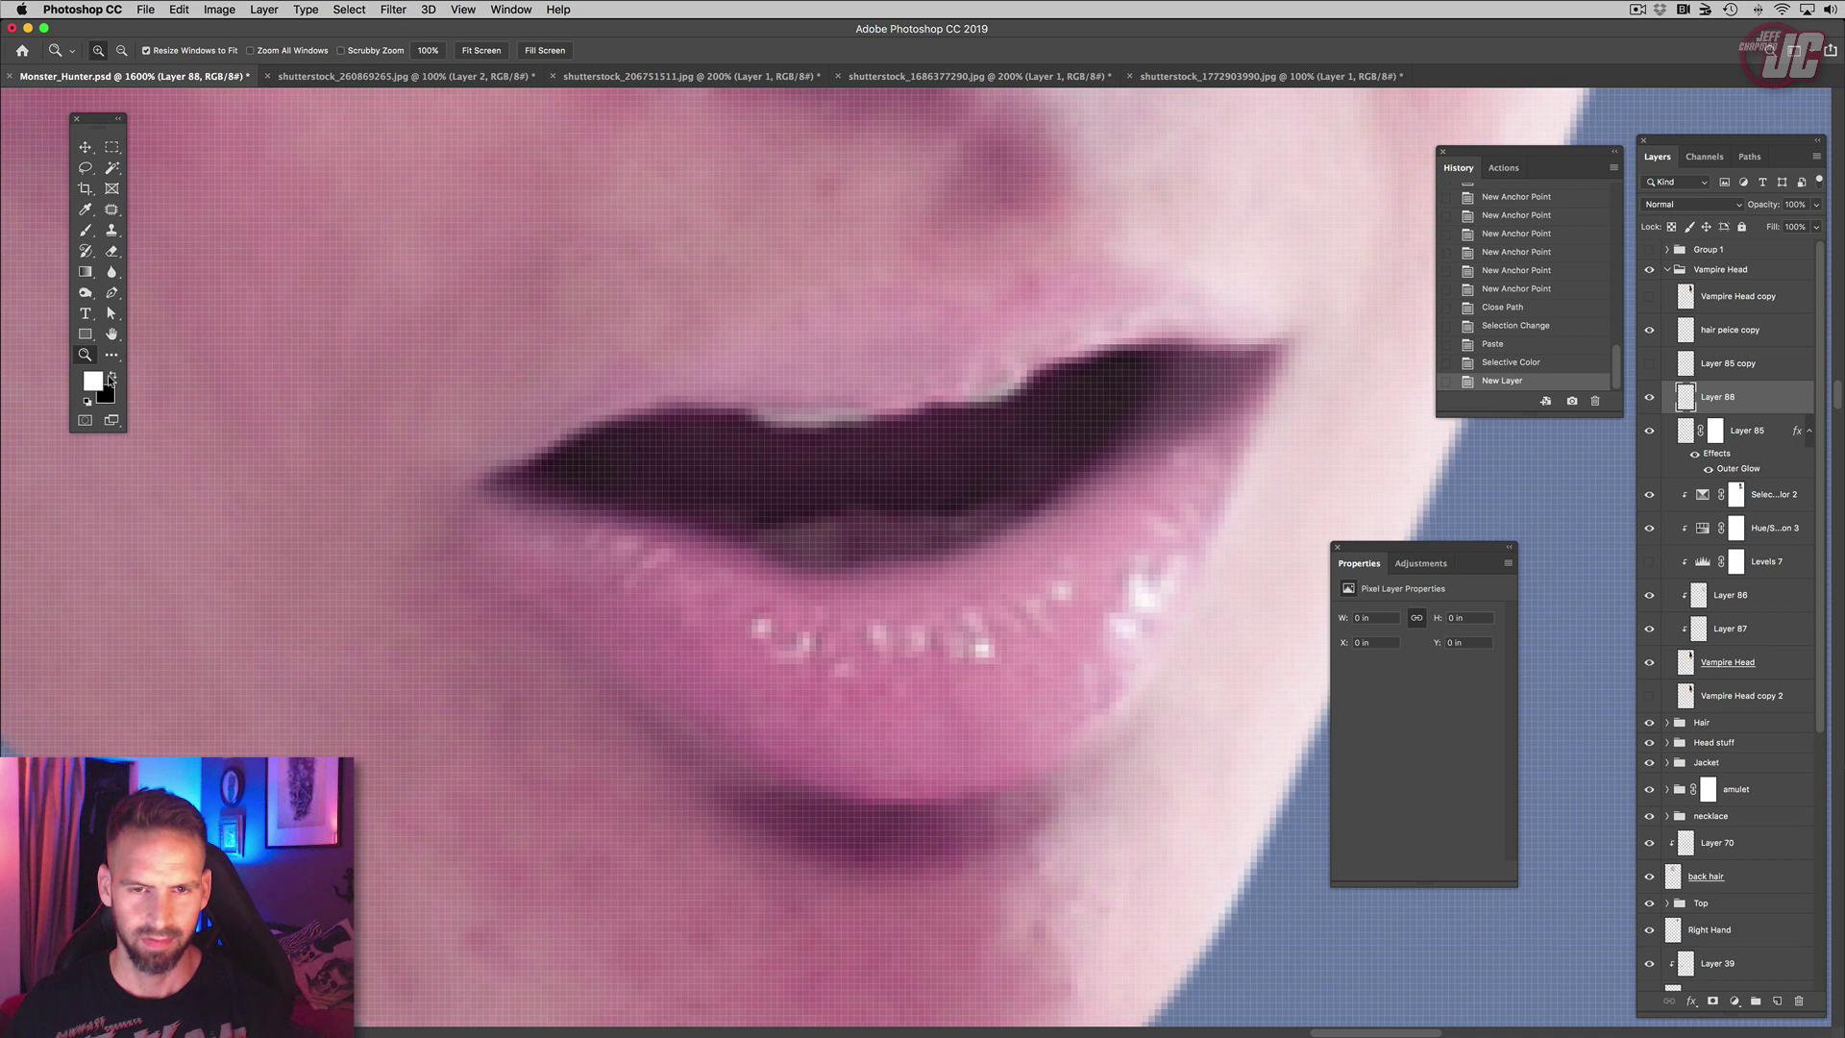
left_click(84, 209)
left_click(788, 408)
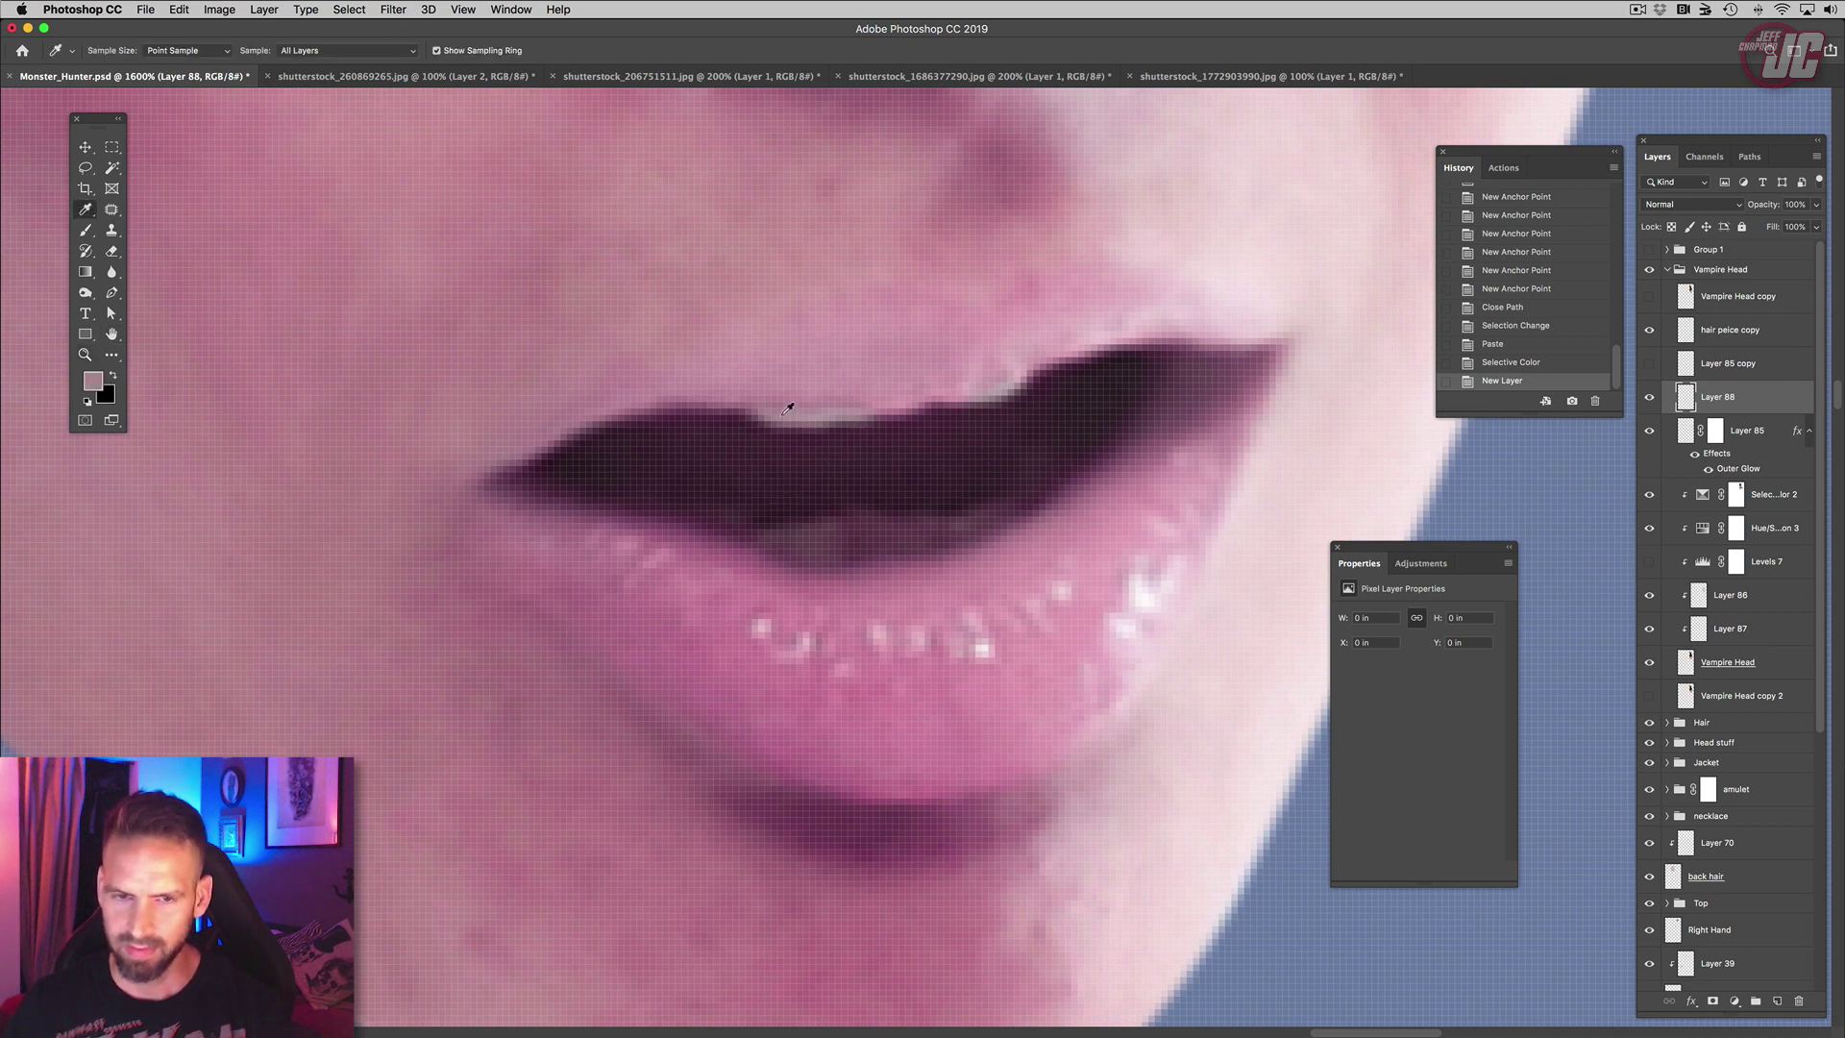
left_click(84, 230)
right_click(834, 286)
left_click_drag(896, 291, 839, 293)
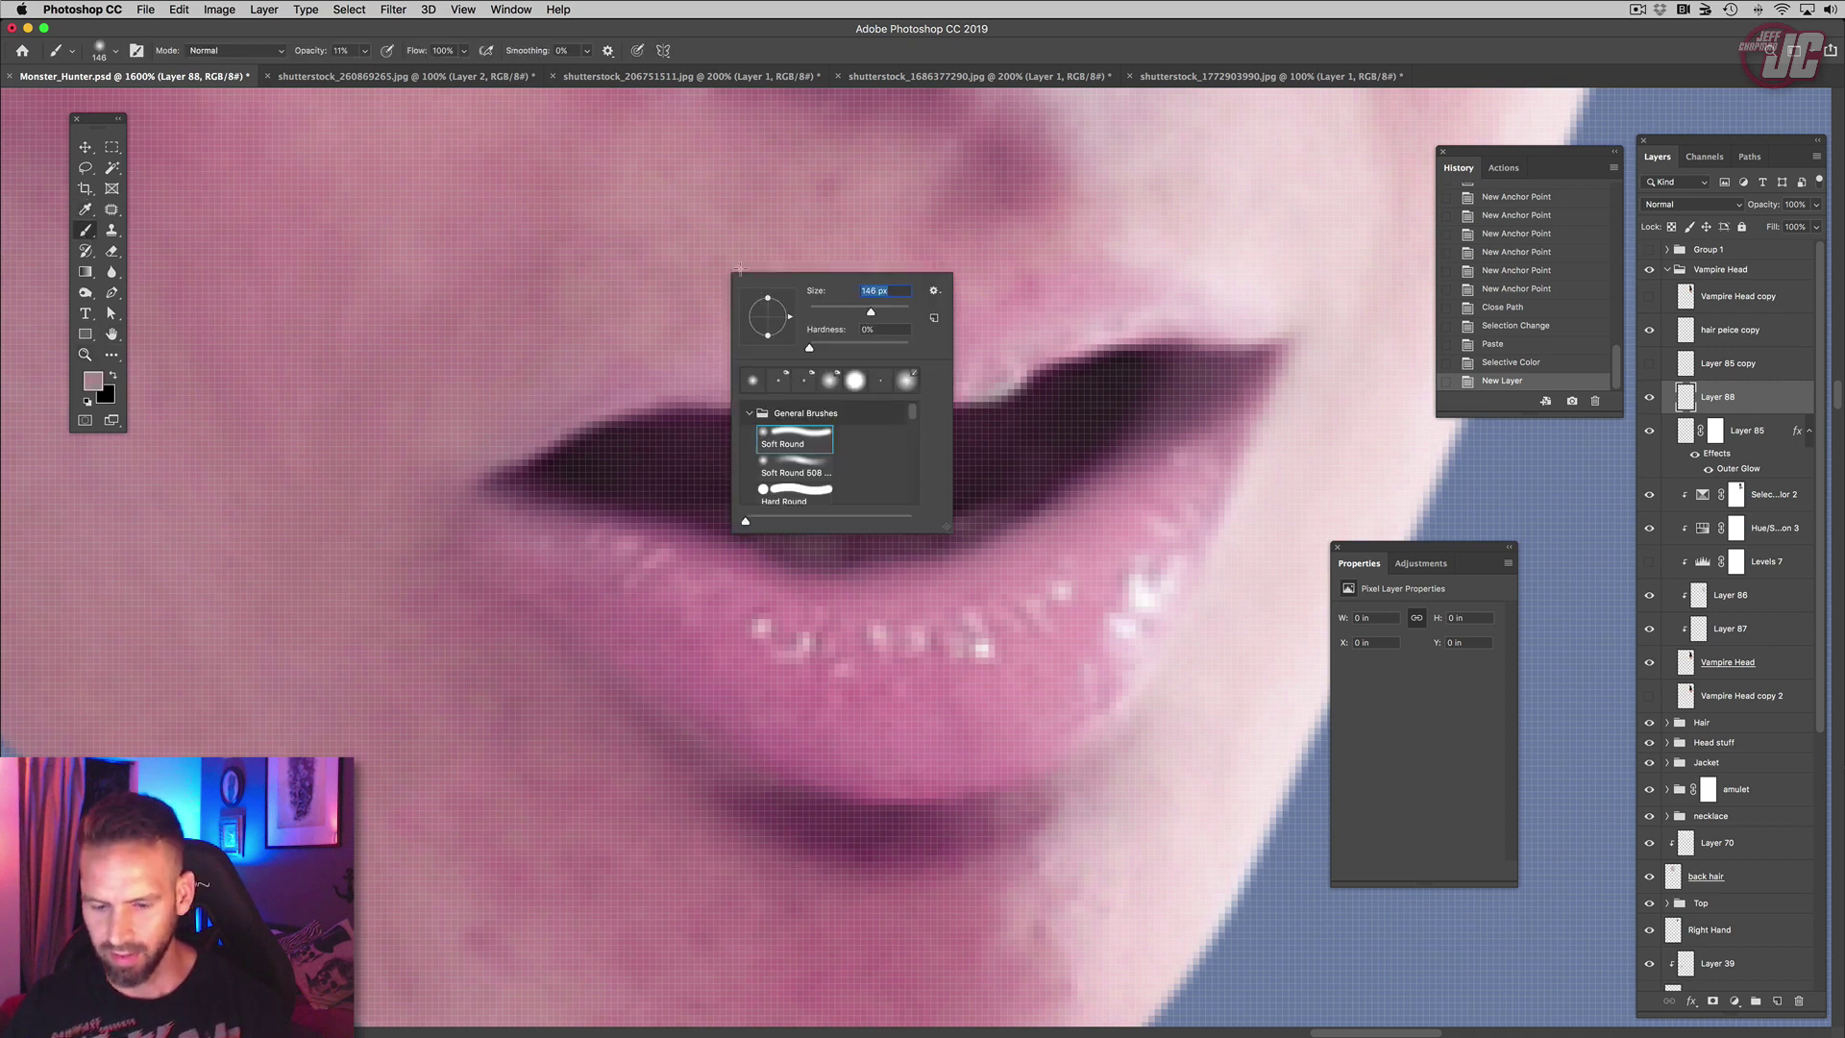
type("2")
left_click(364, 51)
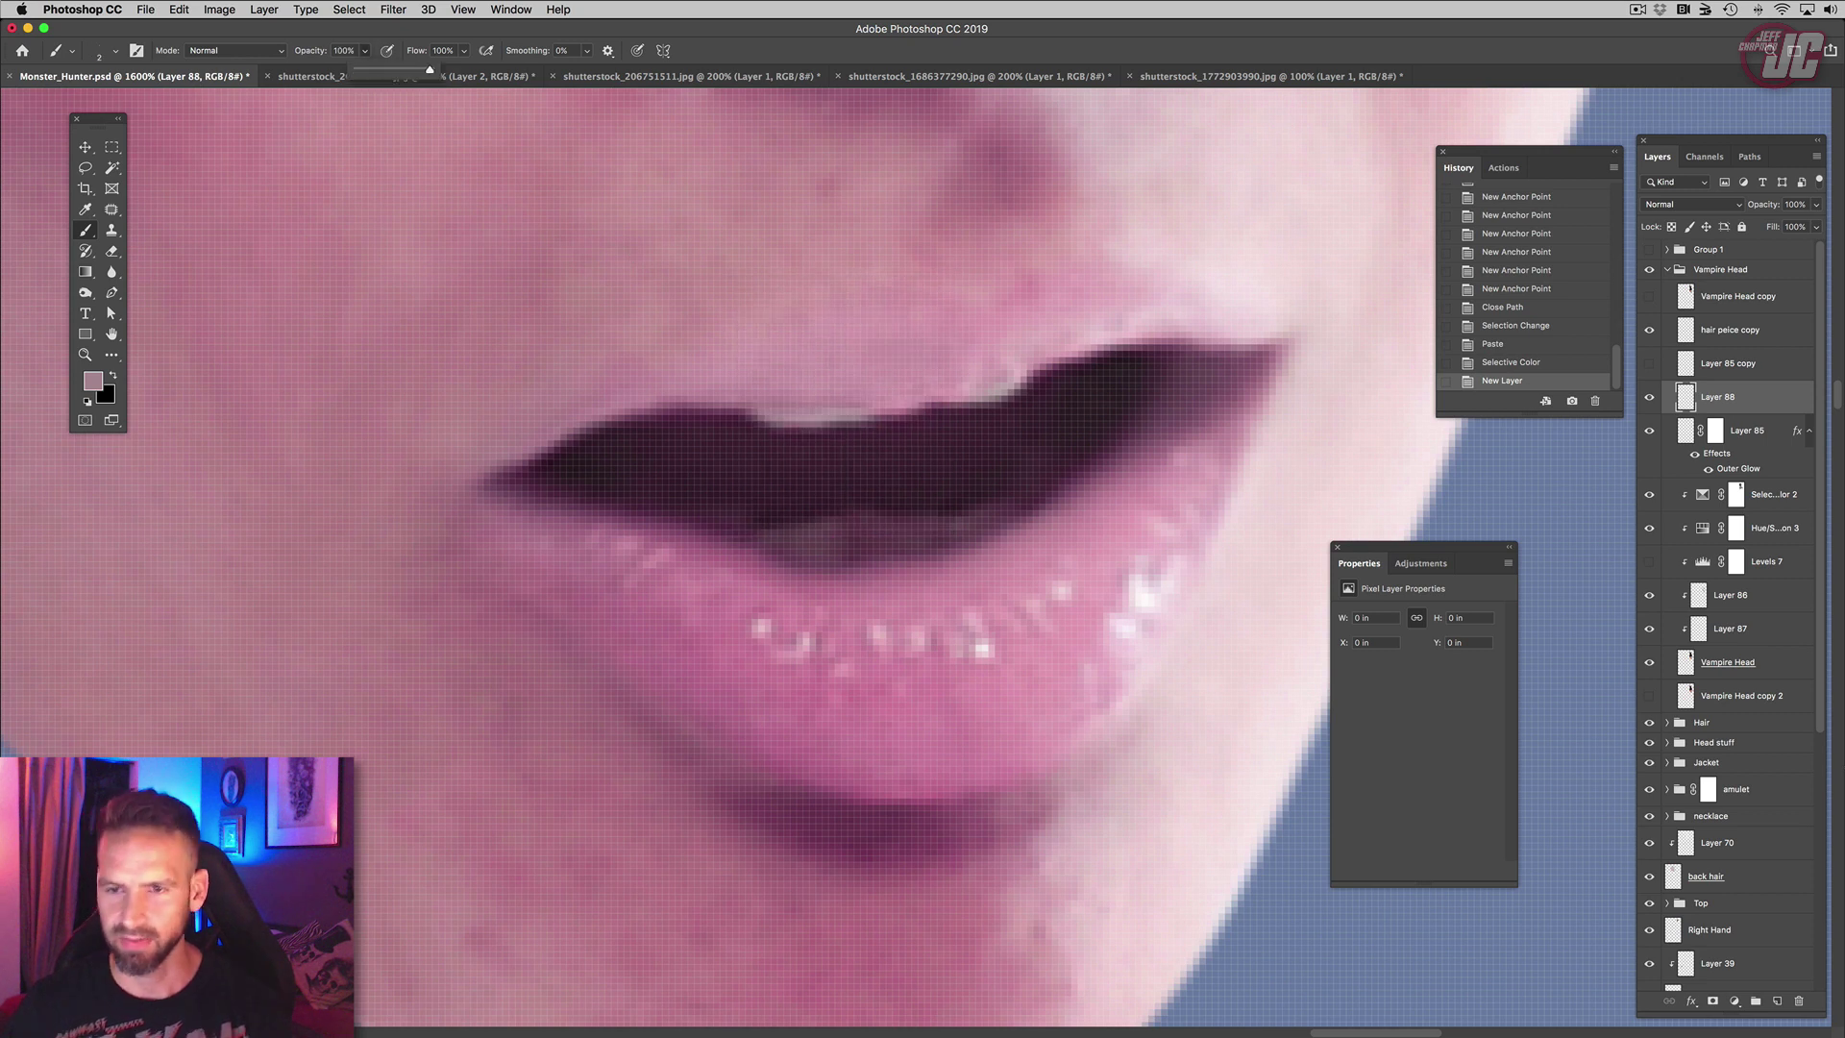
Step: Paint two pointed fangs hanging from the upper teeth, one toward each side of the mouth
left_click_drag(678, 416, 735, 481)
mouse_move(684, 415)
left_mouse_down()
mouse_move(735, 488)
mouse_move(702, 413)
left_mouse_up()
left_click(718, 430)
left_click(736, 466)
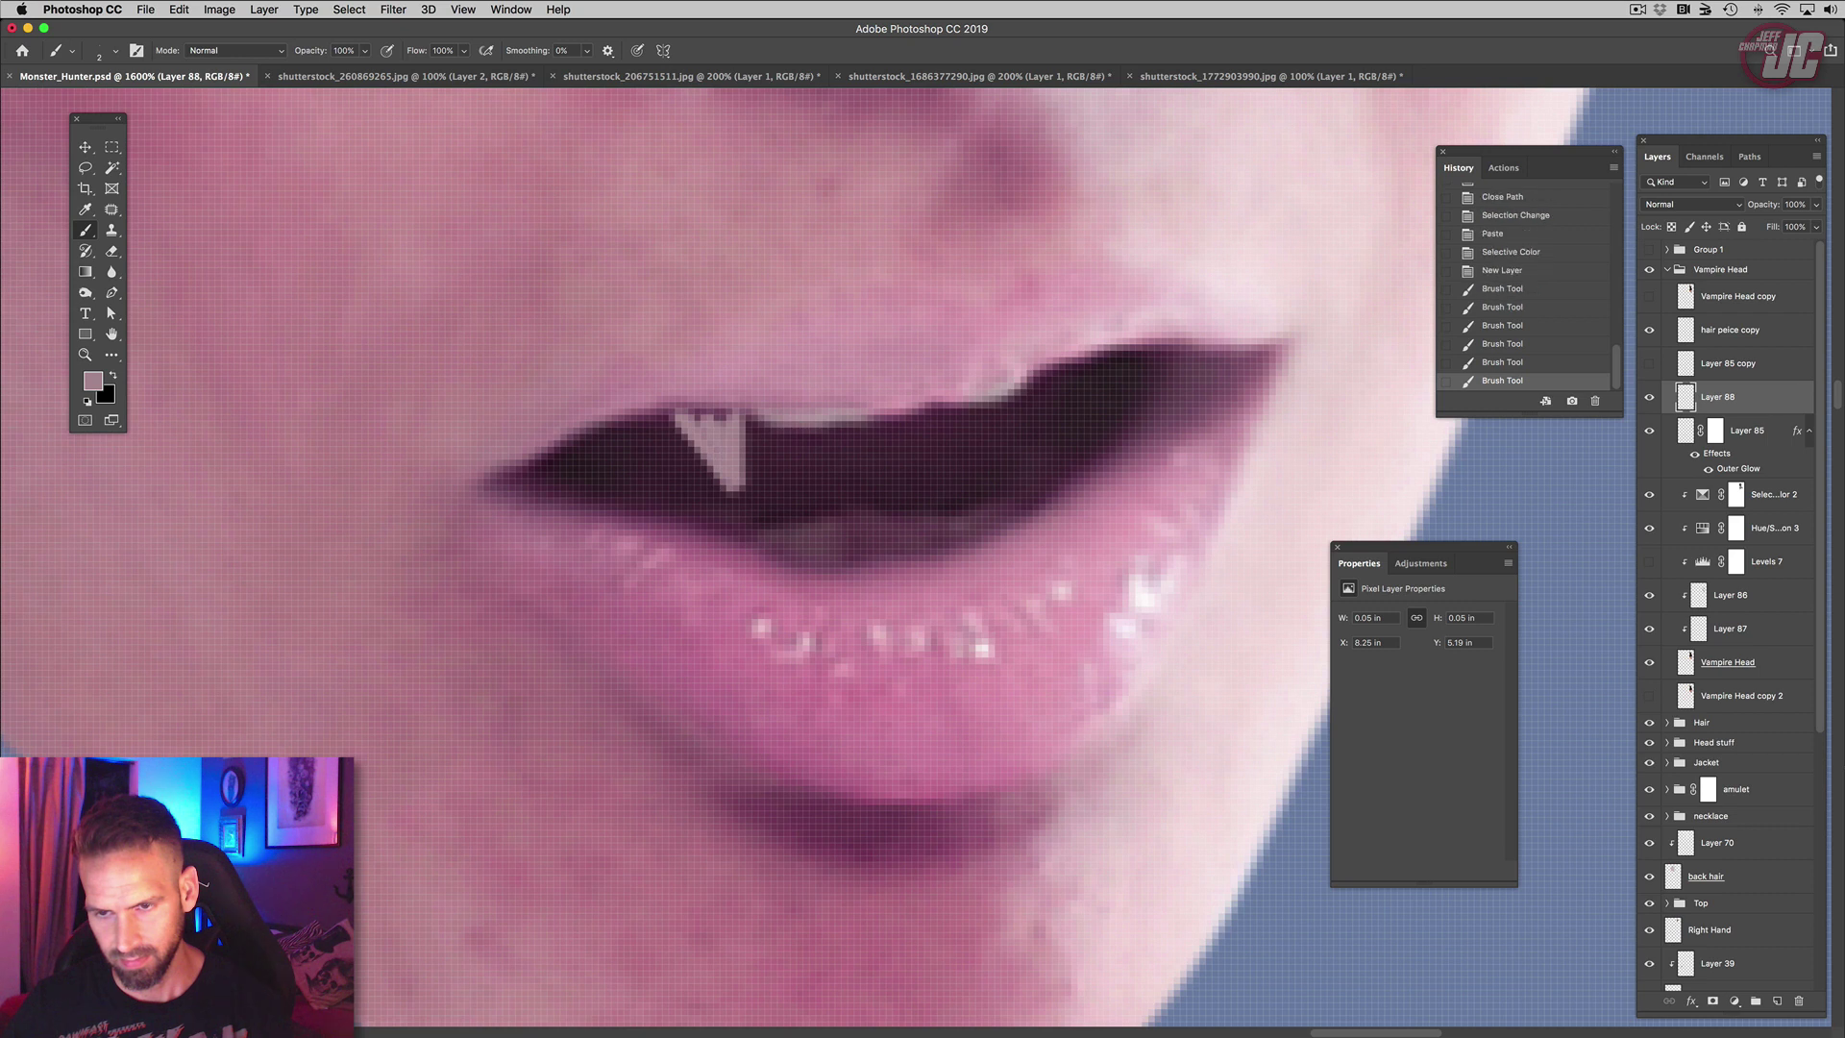
left_click(738, 491)
left_click_drag(1037, 379, 1046, 418)
left_click_drag(1038, 381, 1050, 439)
mouse_move(1042, 376)
left_mouse_down()
mouse_move(1052, 451)
mouse_move(1067, 382)
mouse_move(1055, 433)
left_mouse_up()
left_click_drag(1065, 375, 1057, 423)
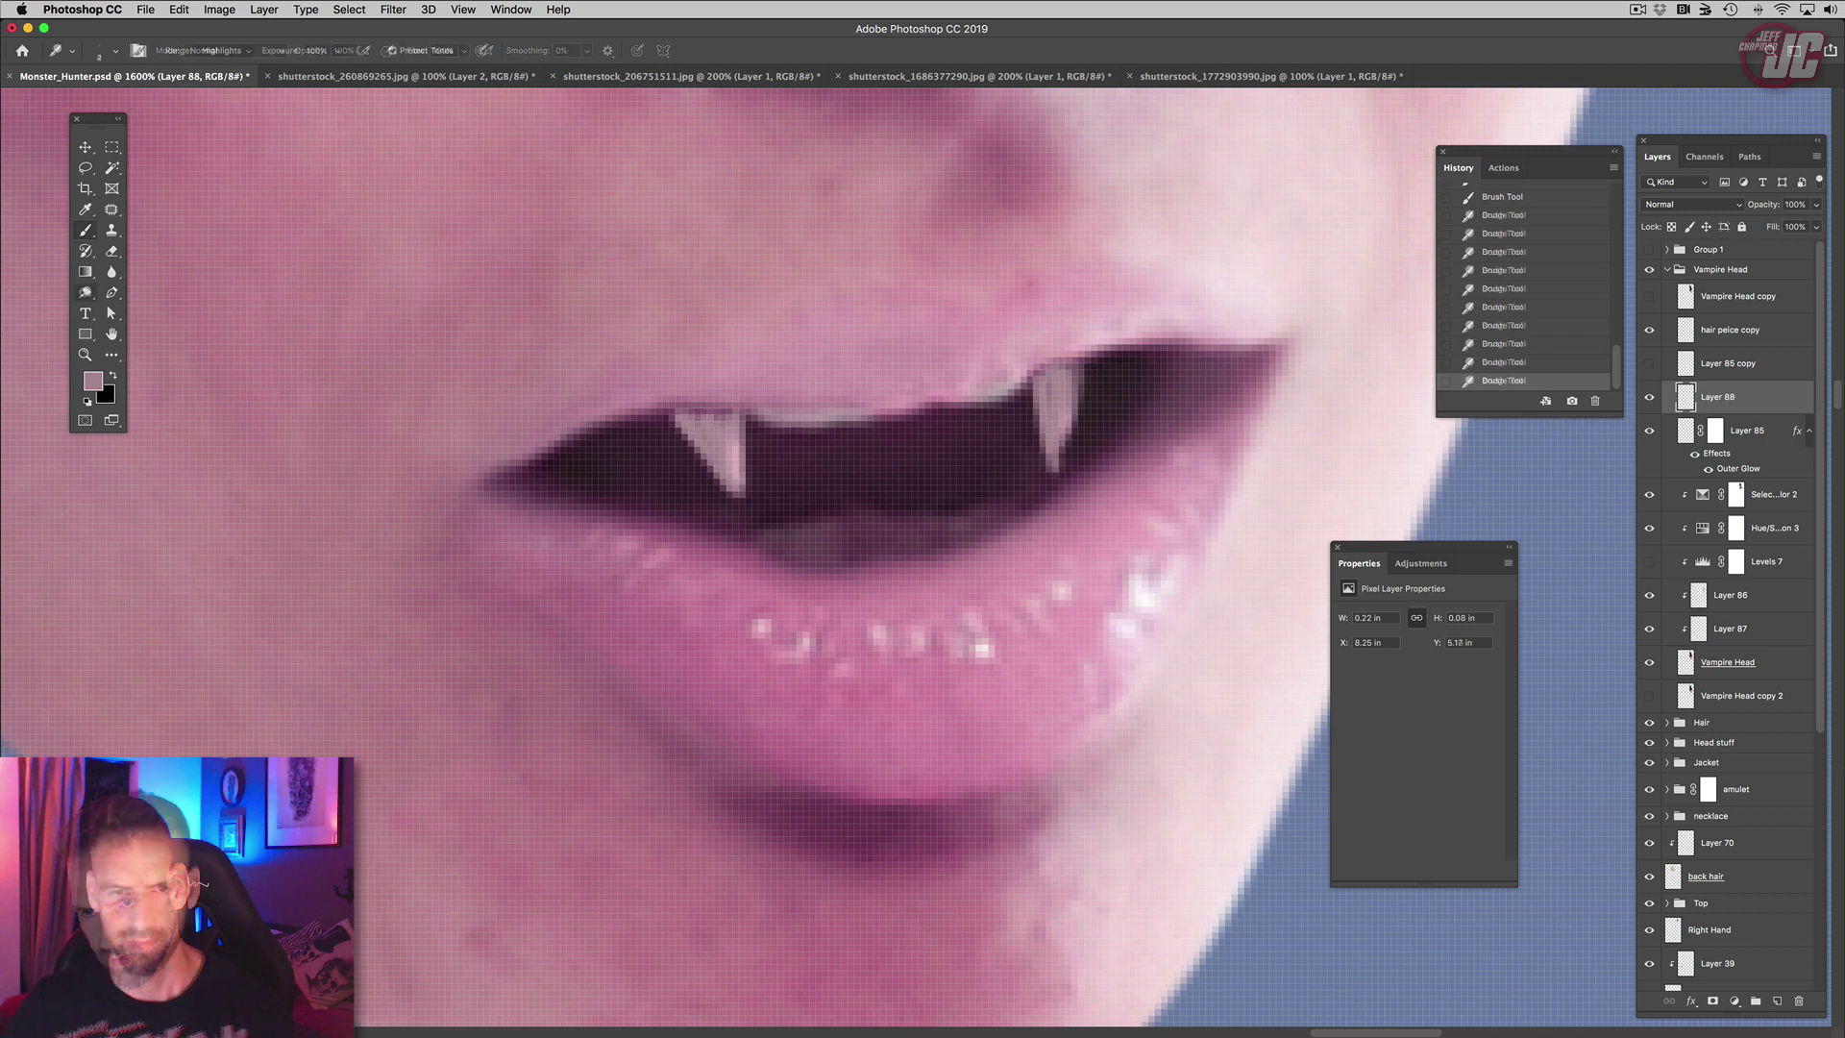
Step: Darken the base of the fang on the ear side using the Burn tool with its range set to Highlights
right_click(84, 292)
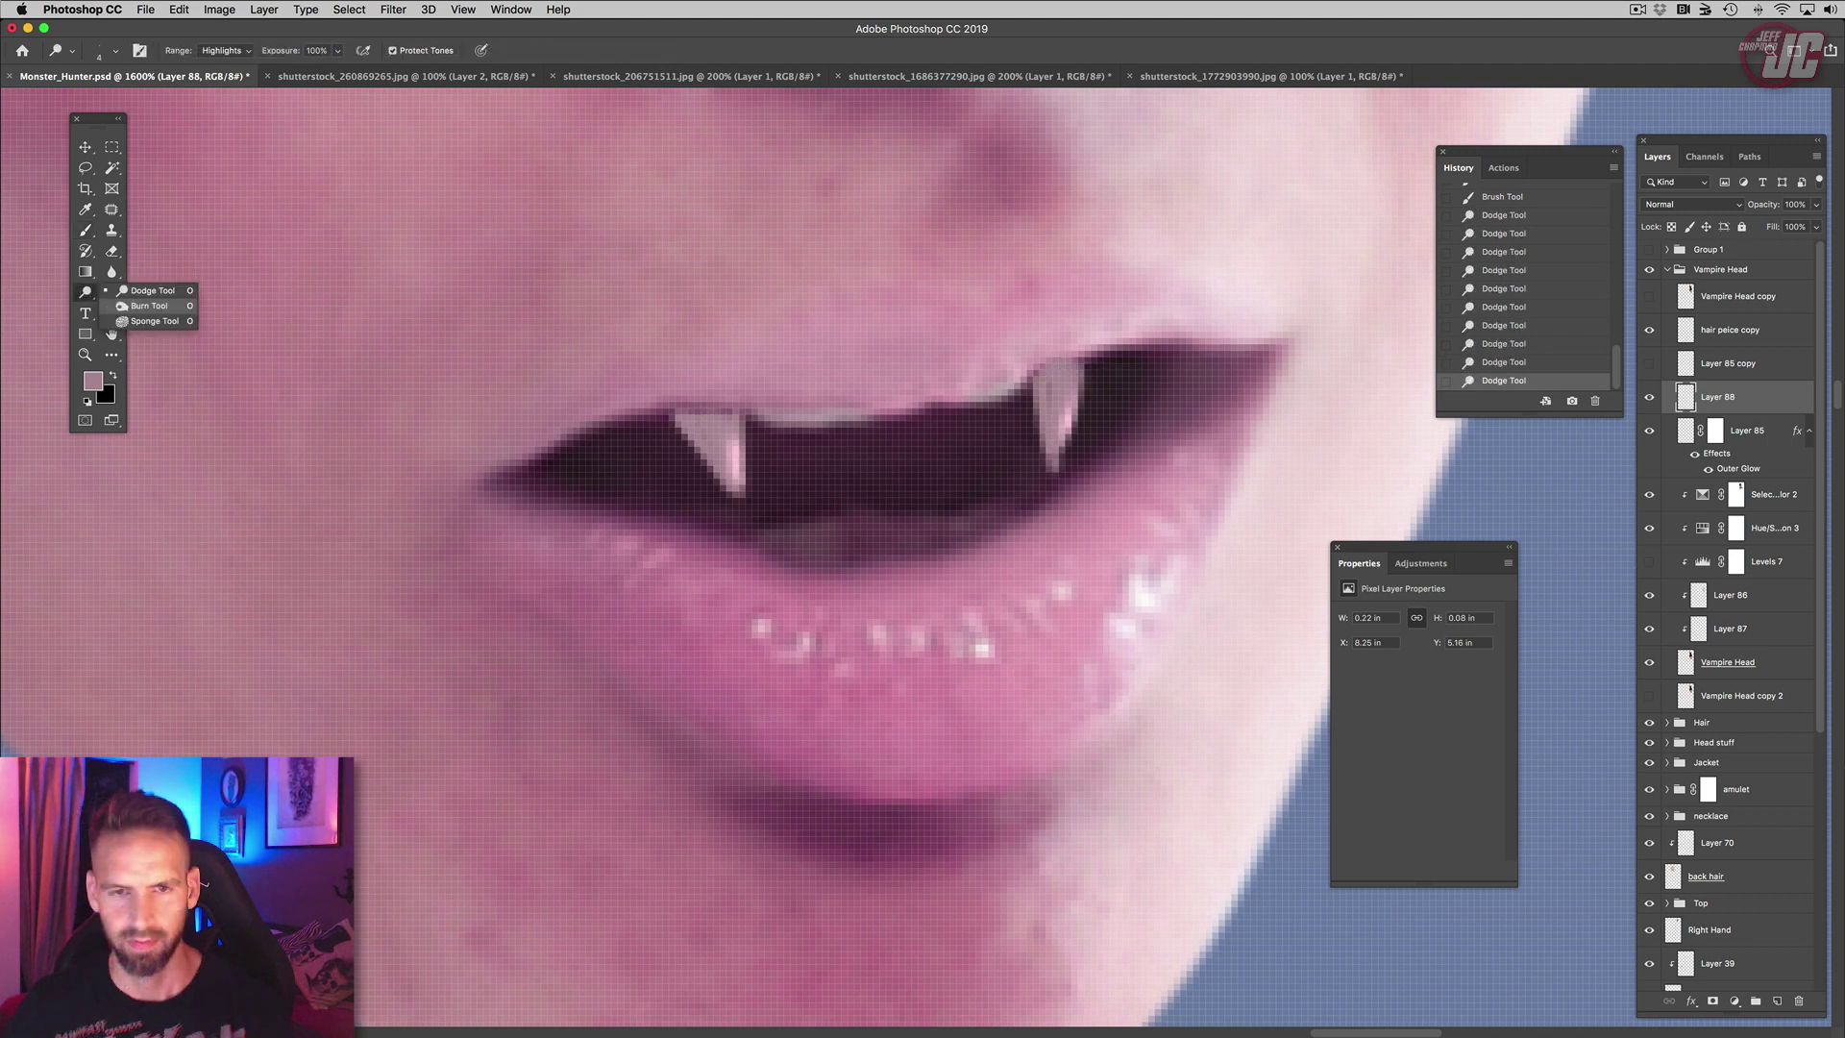
left_click(154, 309)
right_click(552, 277)
left_click(585, 342)
left_click(221, 50)
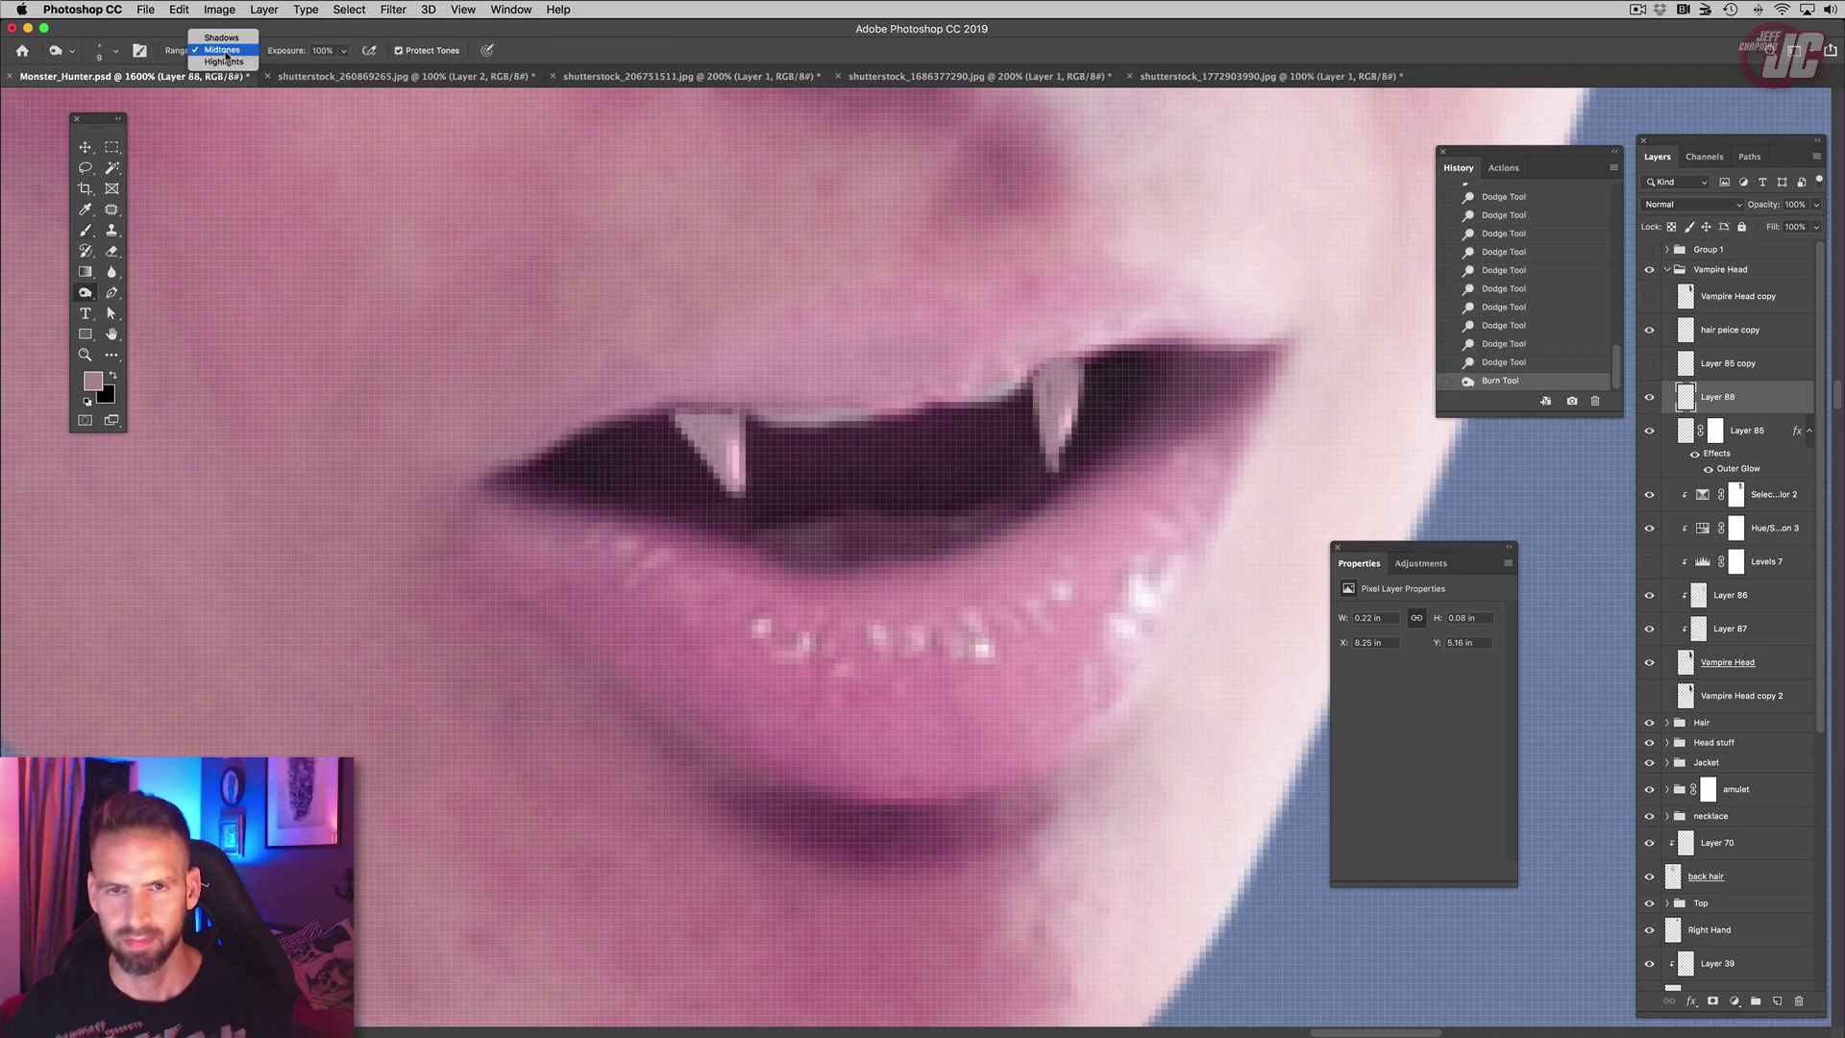
left_click(221, 68)
left_click_drag(680, 429, 715, 433)
left_click_drag(683, 431, 717, 432)
left_click_drag(685, 431, 715, 433)
left_click_drag(684, 430, 706, 438)
left_click(682, 432)
Step: Burn the bases of both fangs with the range set to Midtones
left_click(221, 50)
left_click(221, 32)
left_click_drag(685, 430, 715, 432)
mouse_move(1038, 375)
left_mouse_down()
mouse_move(1081, 370)
mouse_move(1033, 378)
left_mouse_up()
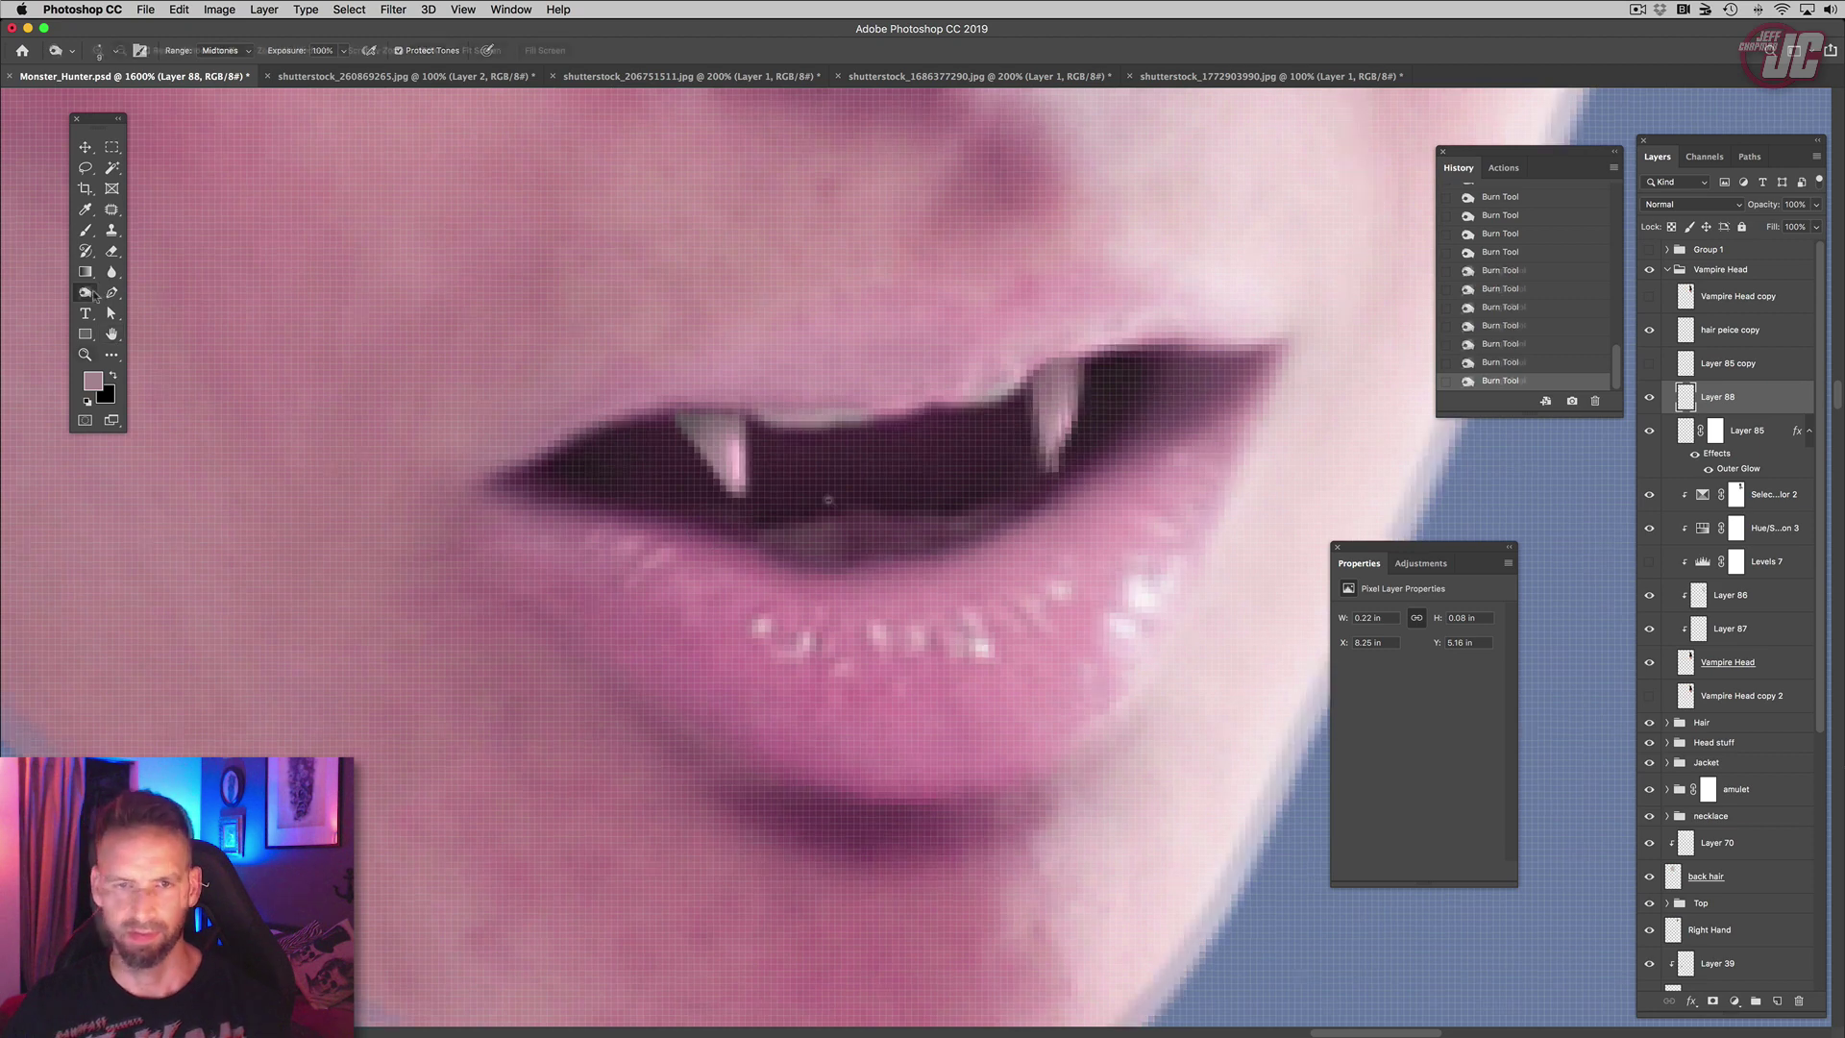
Step: Examine how the fangs look on the face and within the whole figure
key("z")
left_click(839, 519, "alt")
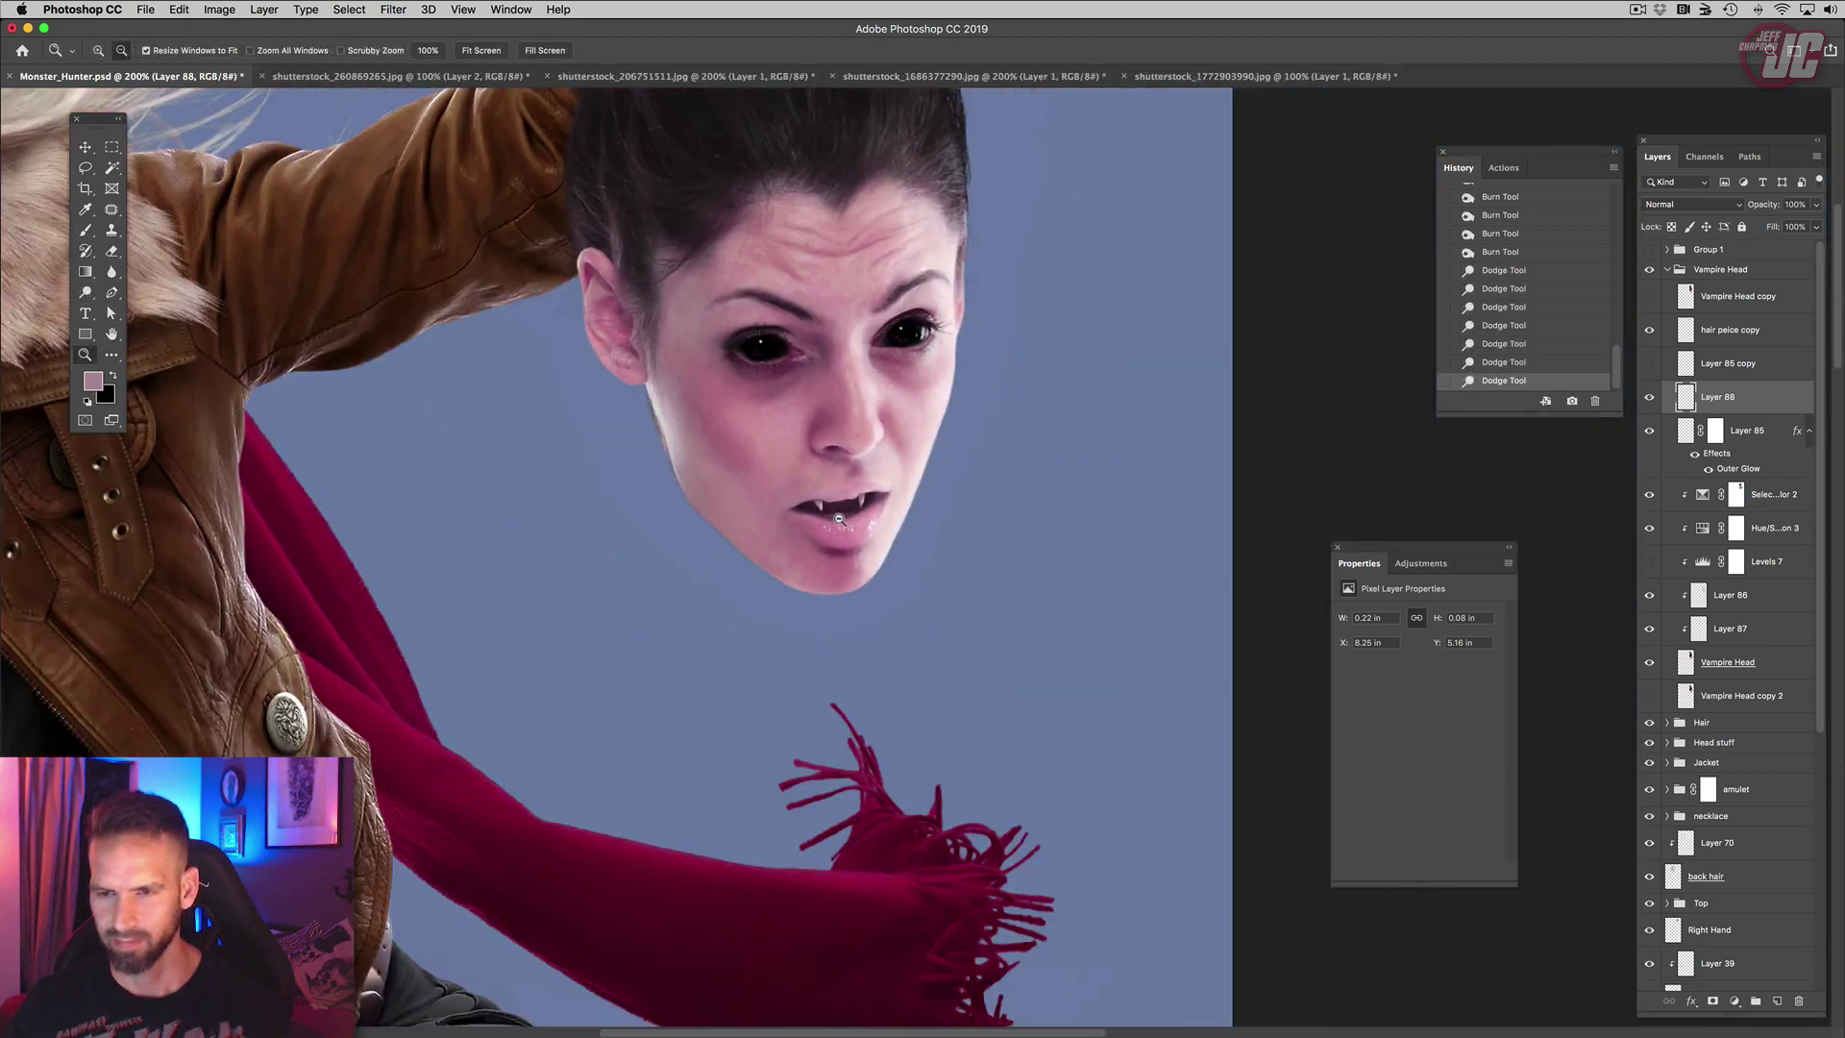
left_click(839, 519, "alt")
left_click(846, 528)
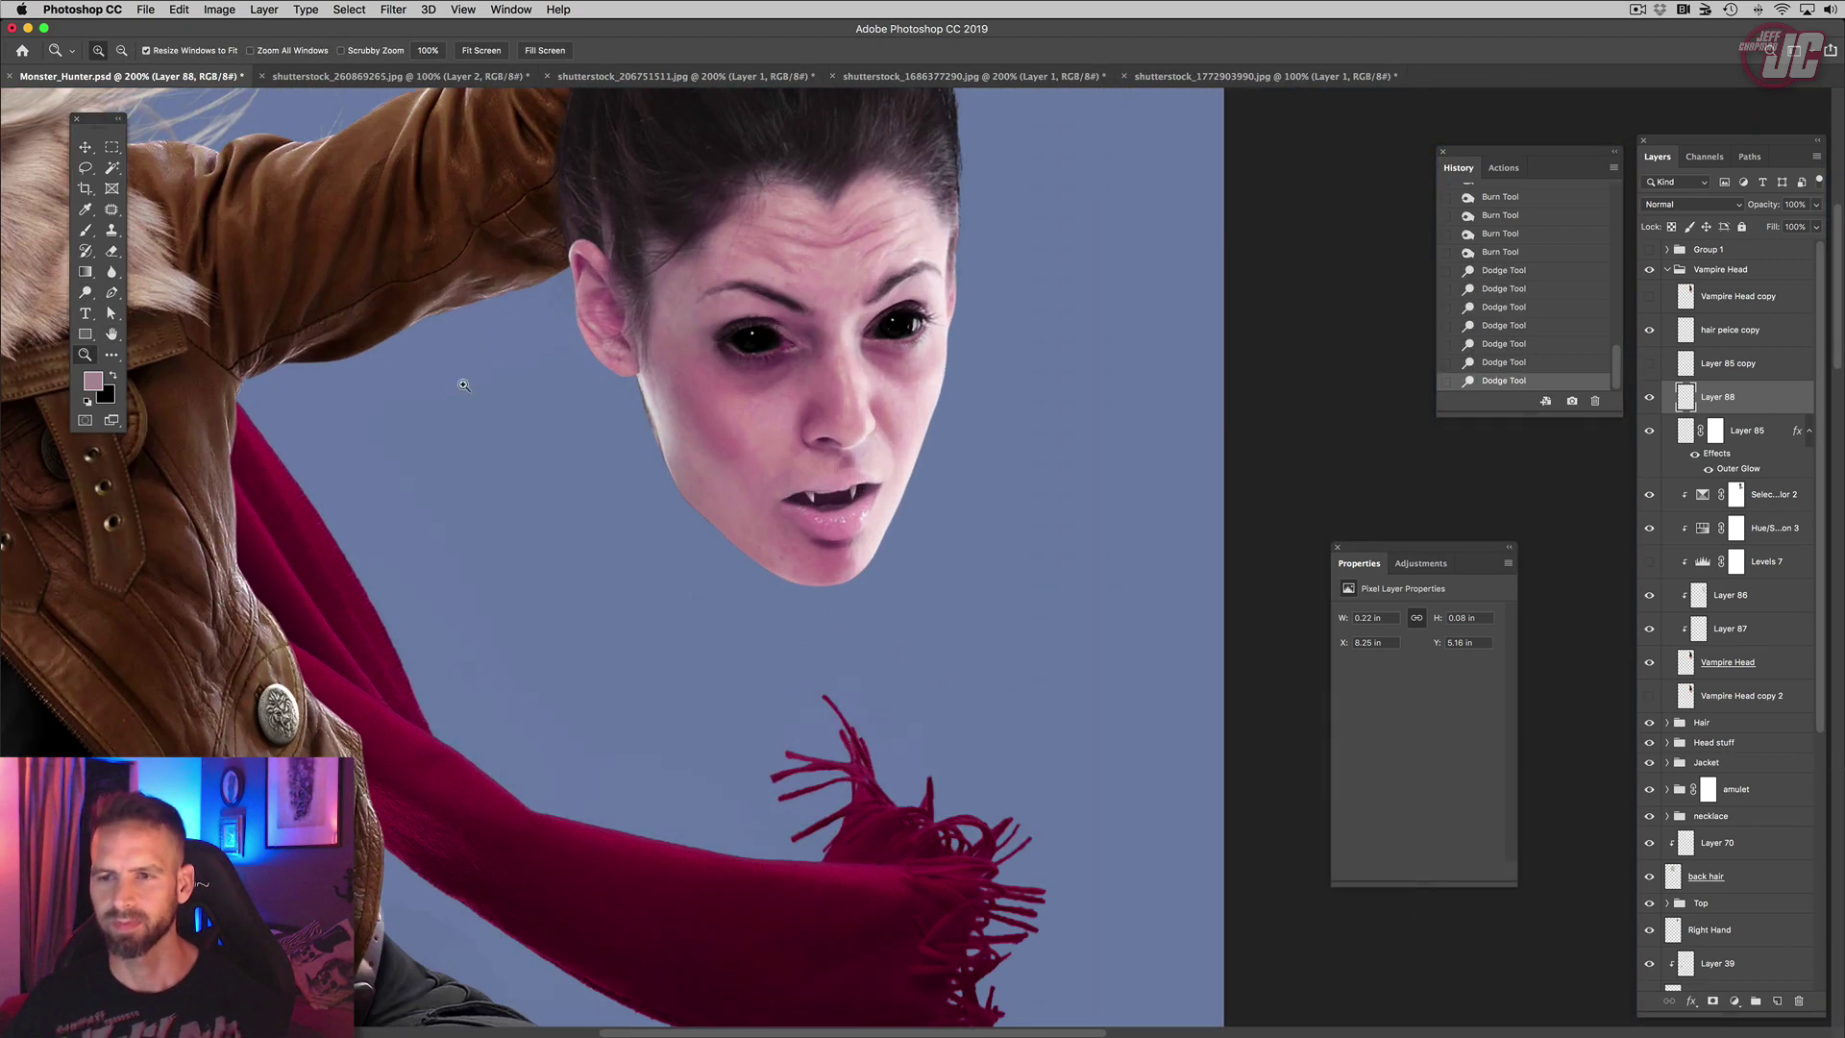
left_click(815, 454, "alt")
left_click(825, 455, "alt")
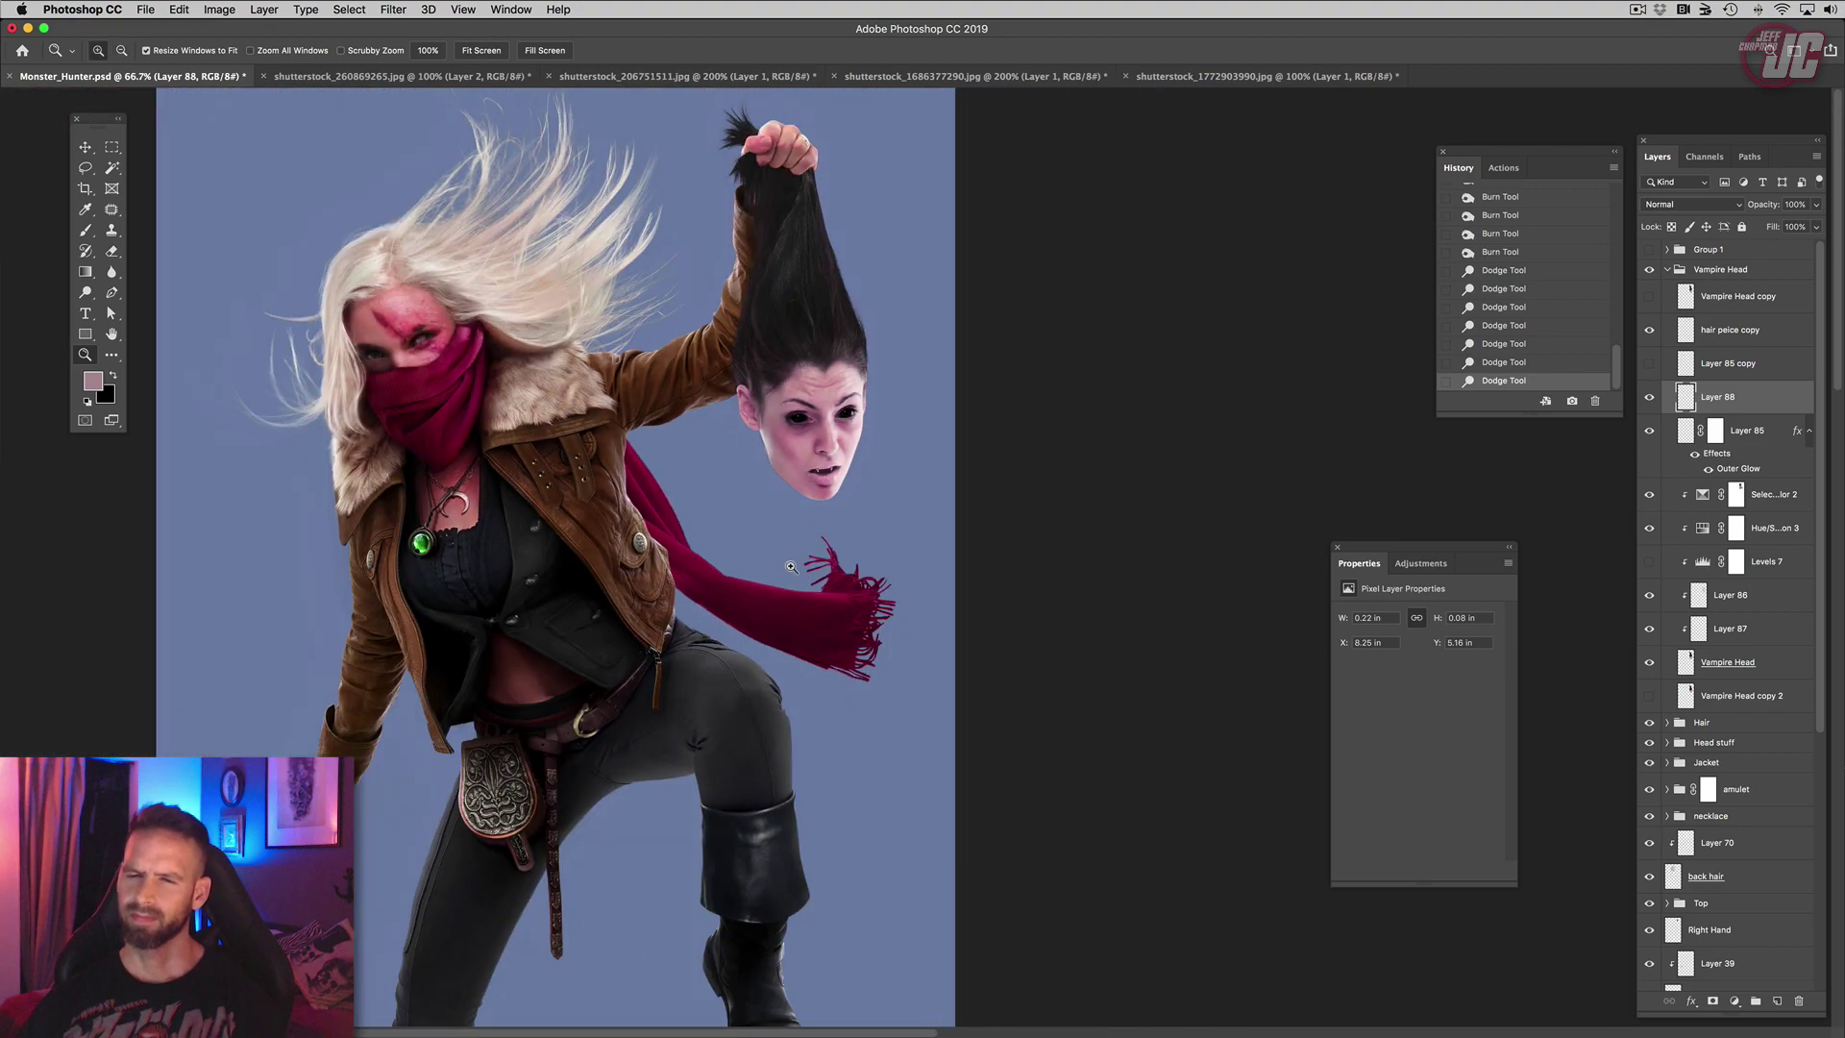
Step: Start a Pen path around the vampire's ear, placing anchor points over its tip and along the upper hair-side edge
left_click(783, 469)
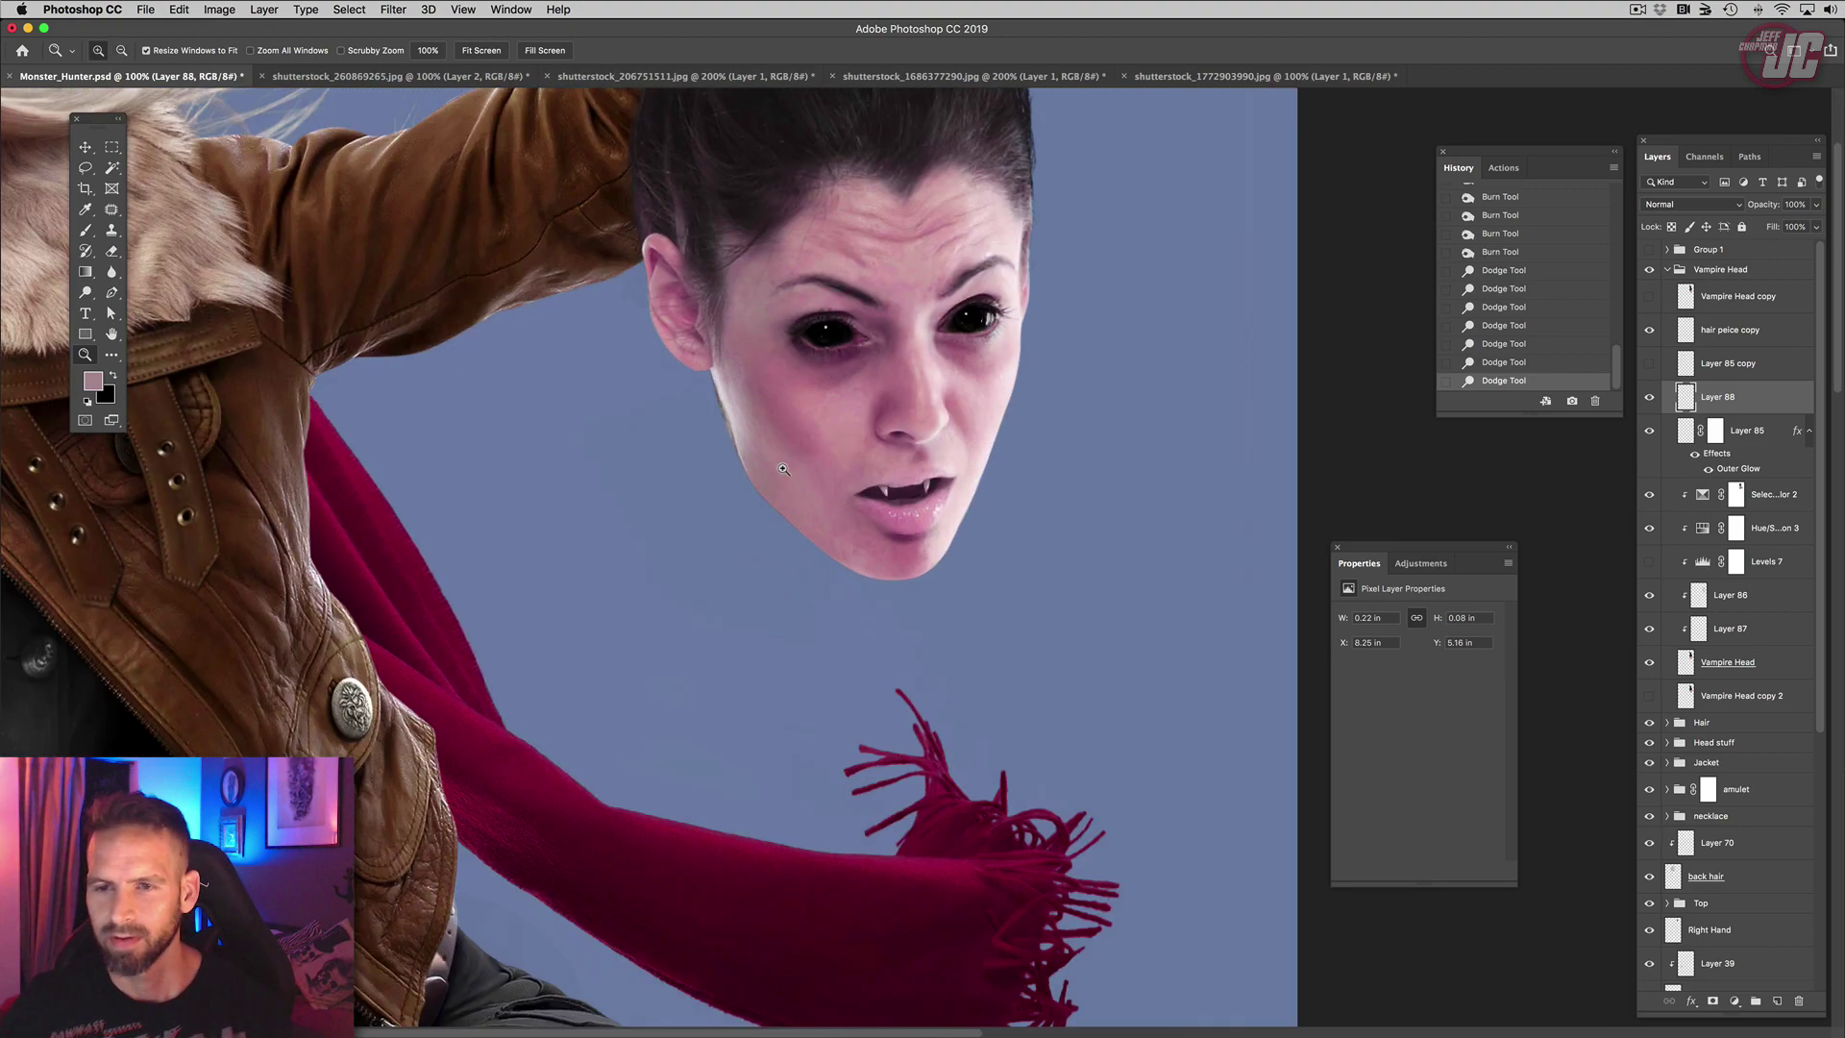
left_click(783, 469)
left_click_drag(636, 353, 706, 543)
left_click(710, 449)
left_click(684, 383)
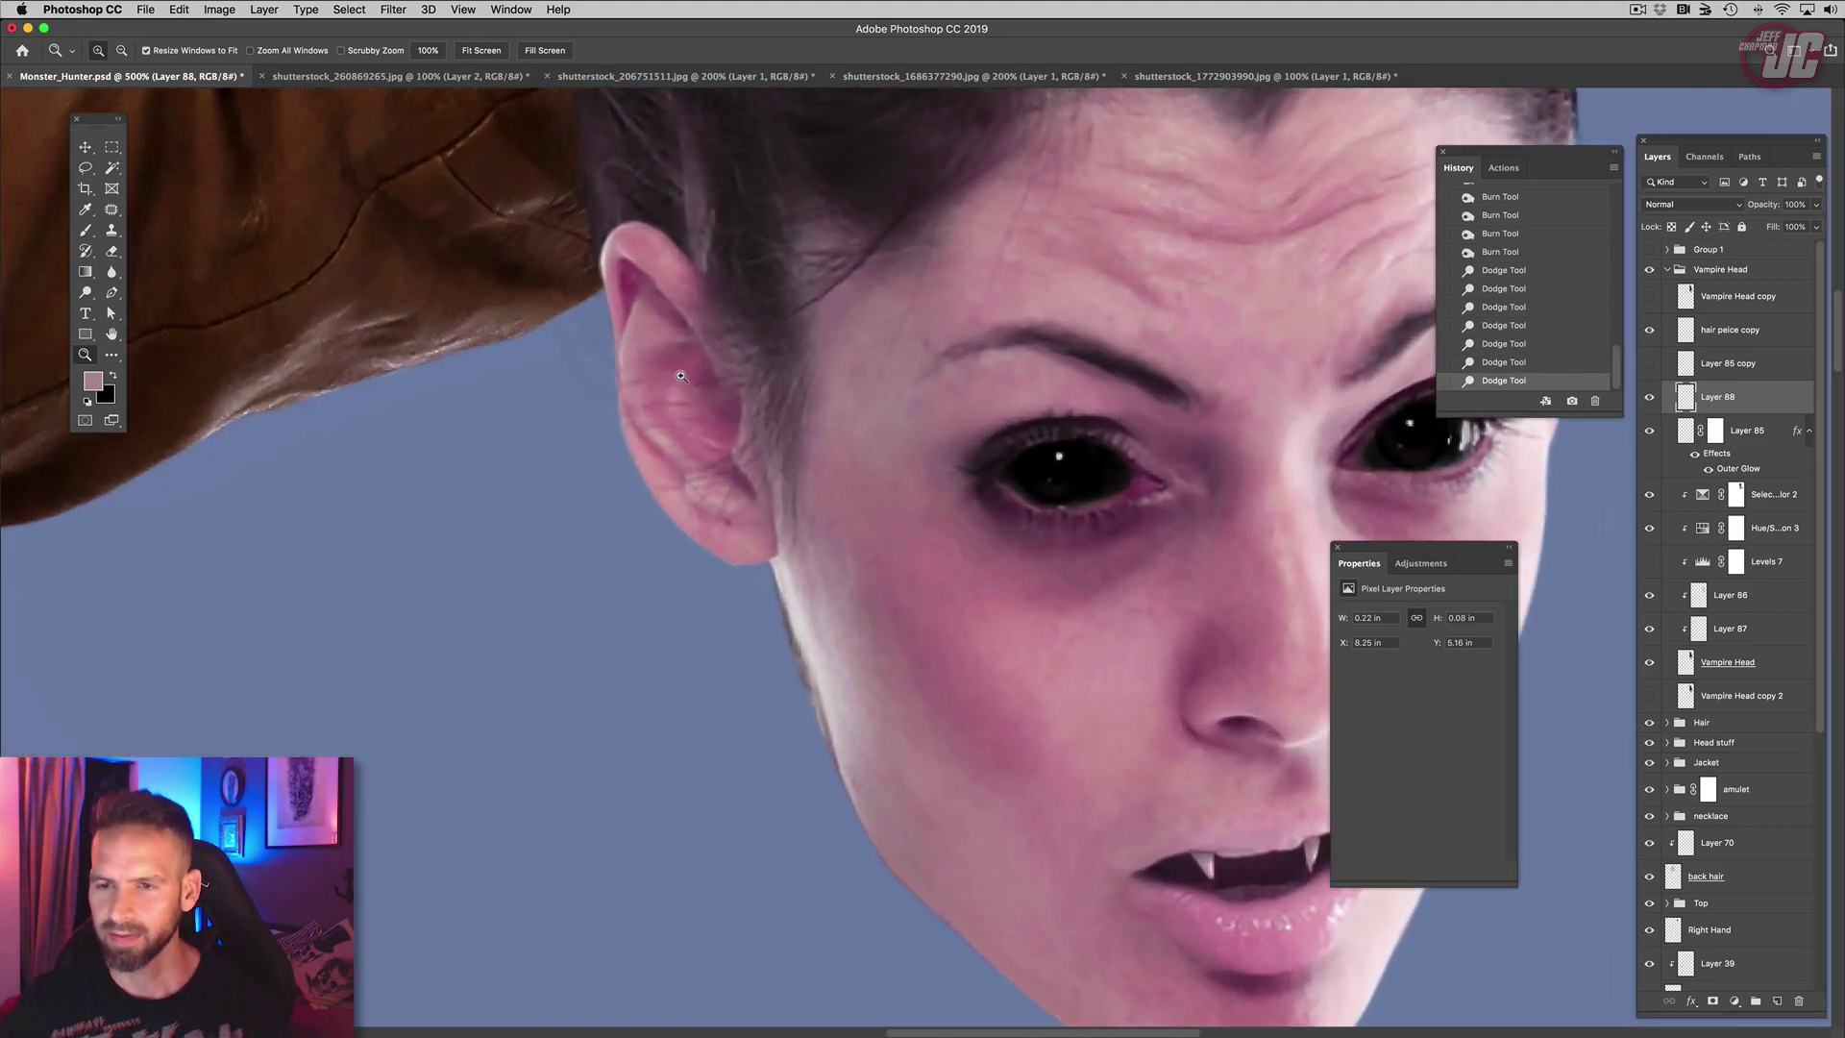
left_click(681, 377)
left_click(681, 377)
left_click_drag(680, 377, 785, 531)
left_click(111, 293)
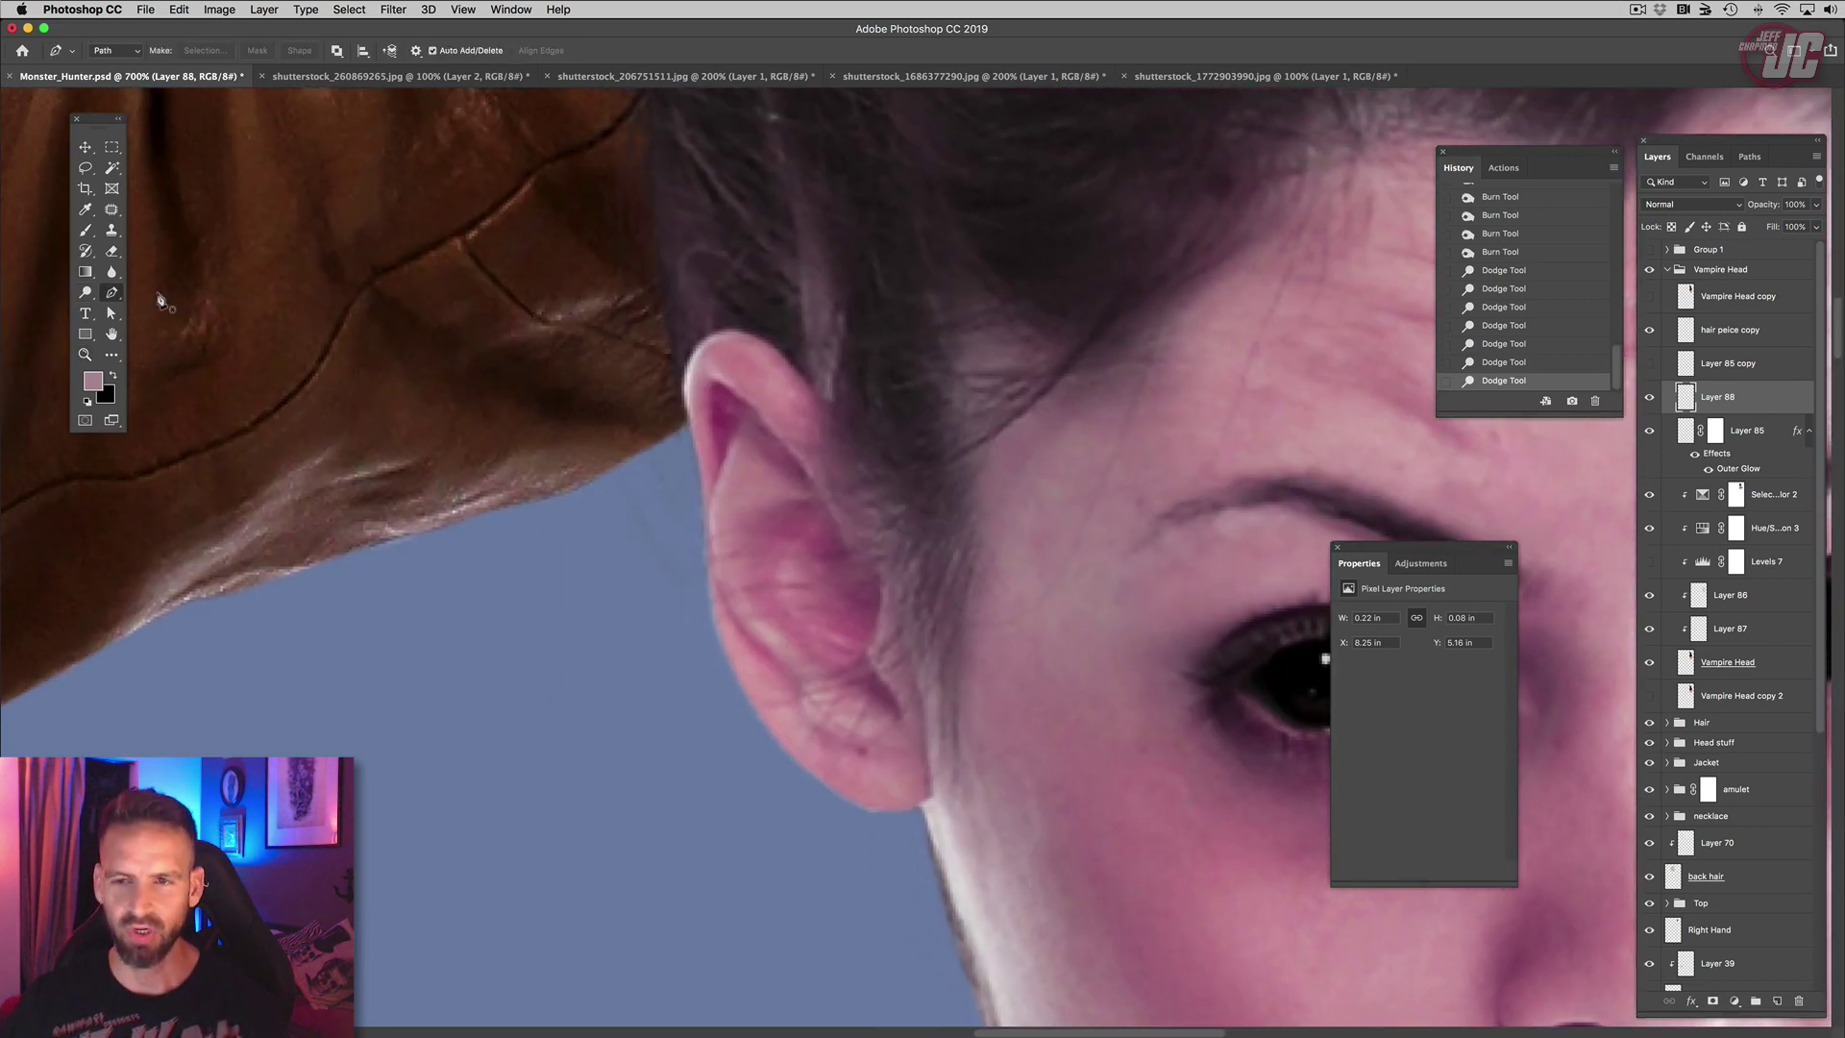
left_click_drag(685, 386, 730, 328)
left_click(778, 352)
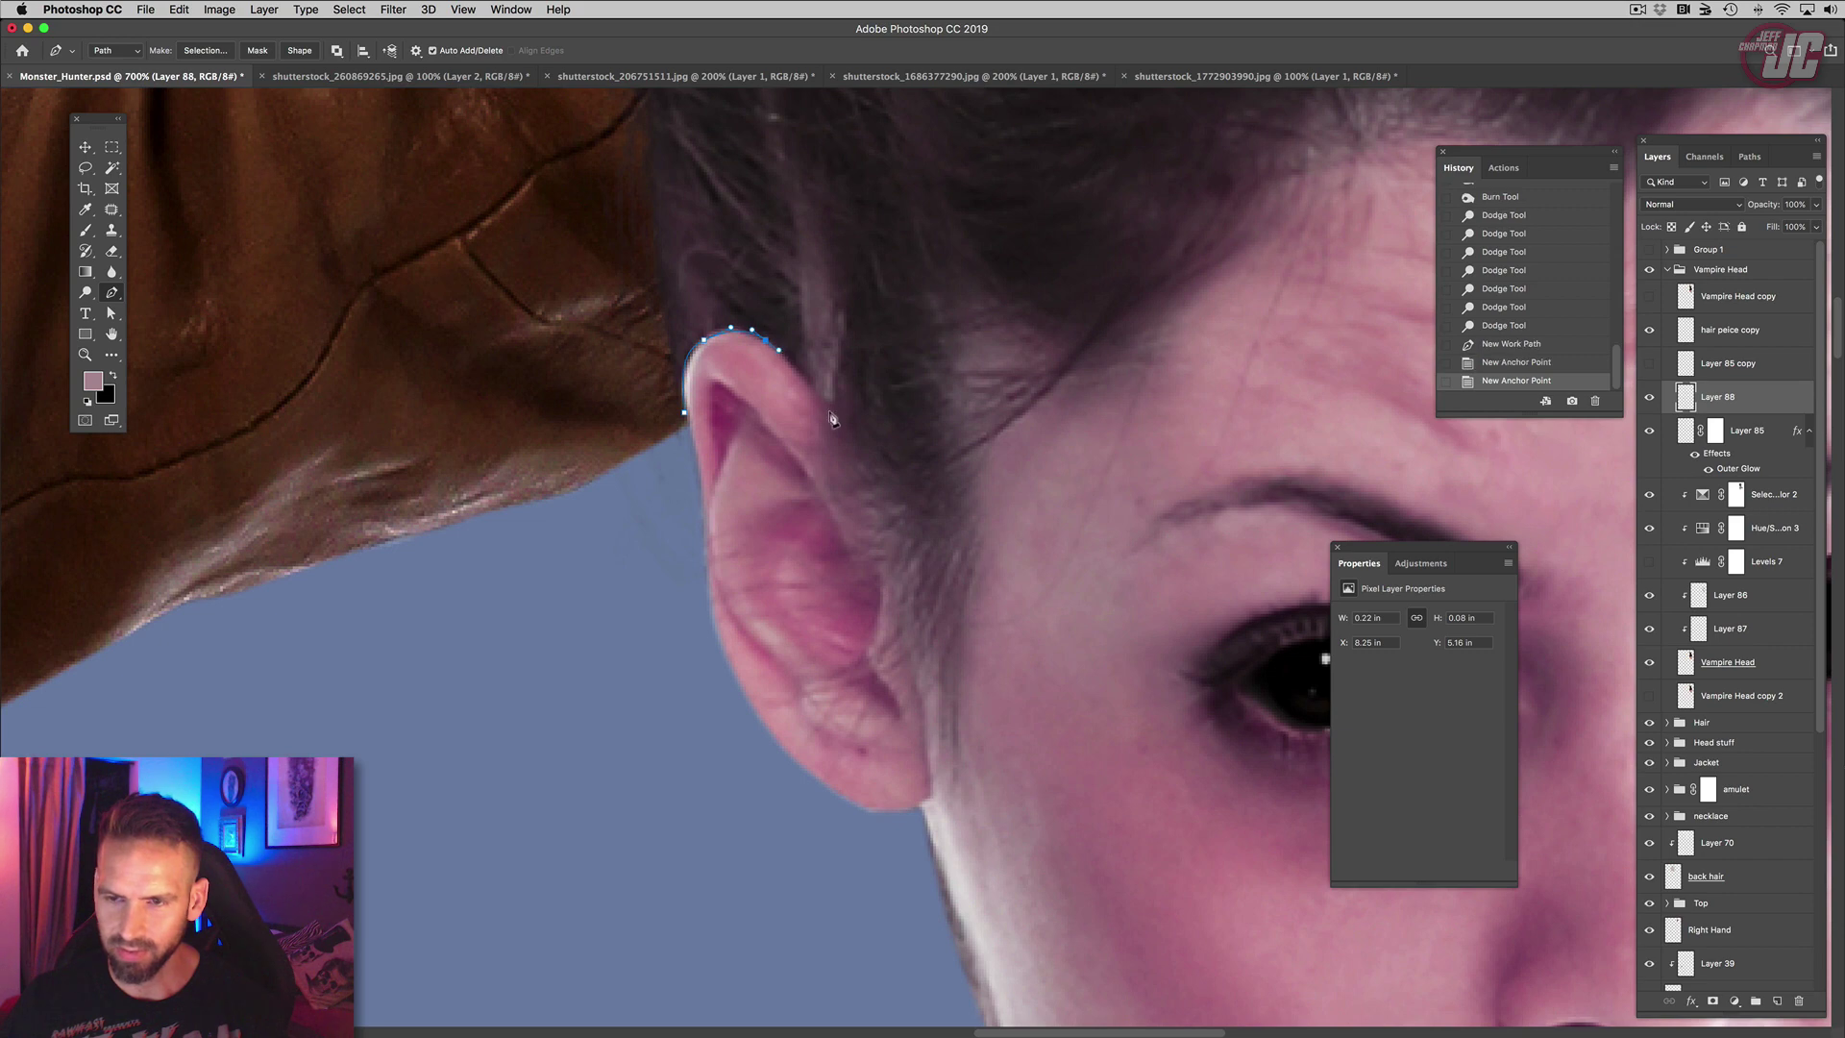
left_click(830, 402)
left_click(853, 432)
left_click(873, 458)
left_click_drag(877, 559, 729, 294)
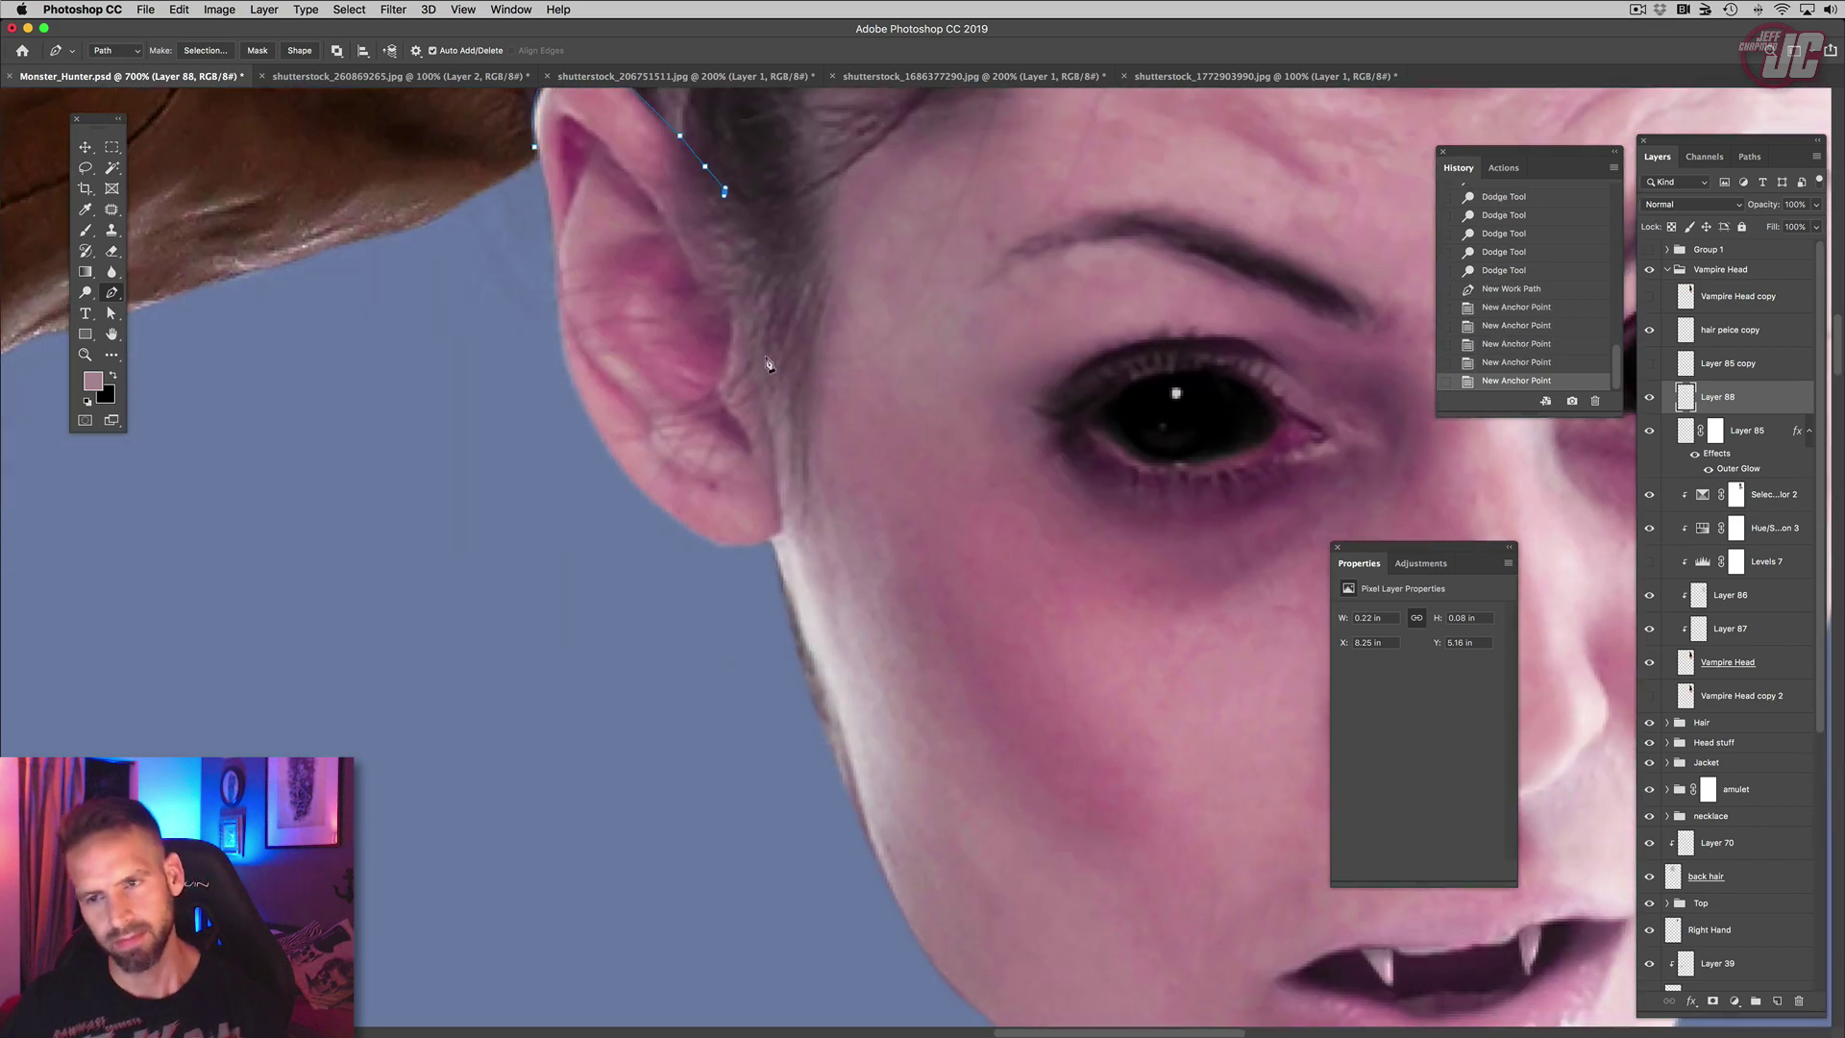
Step: Finish the Pen path down the hair side of the ear, loop it loosely outside the lobe and outer edge, and close it
left_click(775, 466)
left_click(777, 530)
left_click(764, 550)
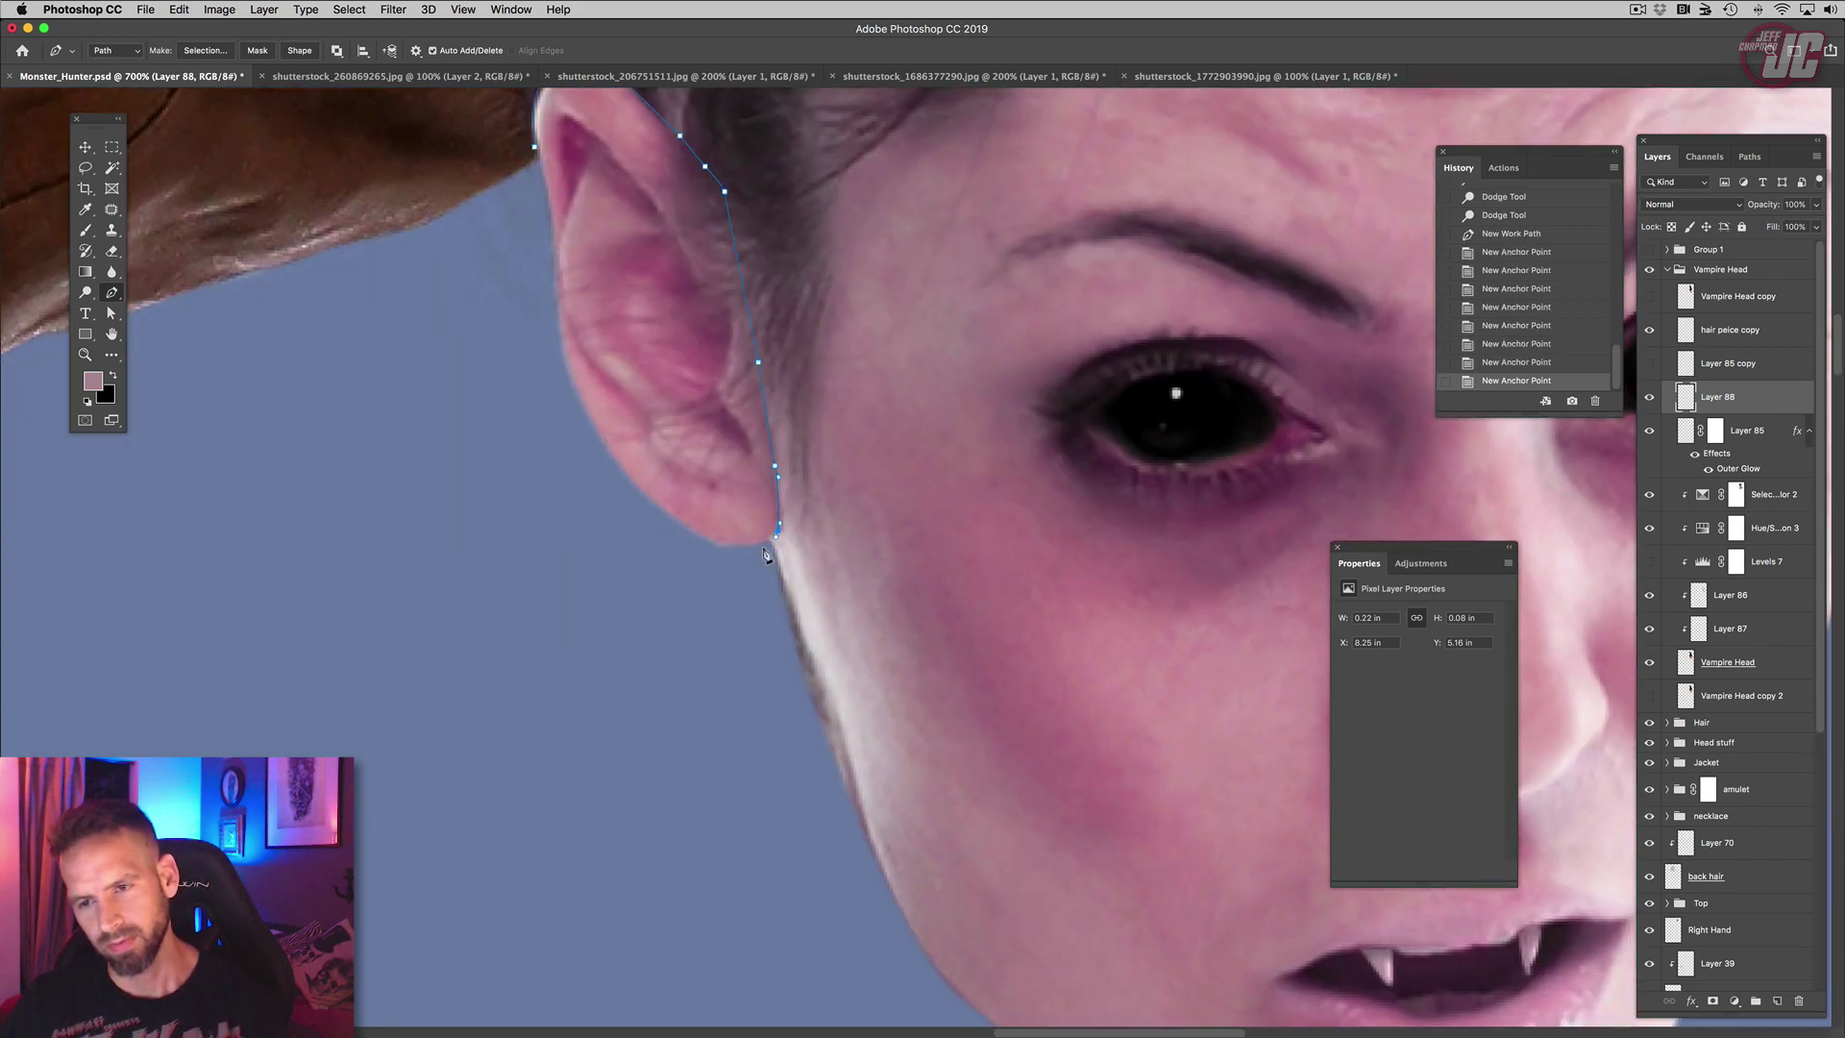
left_click_drag(764, 549, 713, 581)
left_click_drag(604, 549, 578, 532)
left_click_drag(592, 586, 666, 788)
left_click(567, 471)
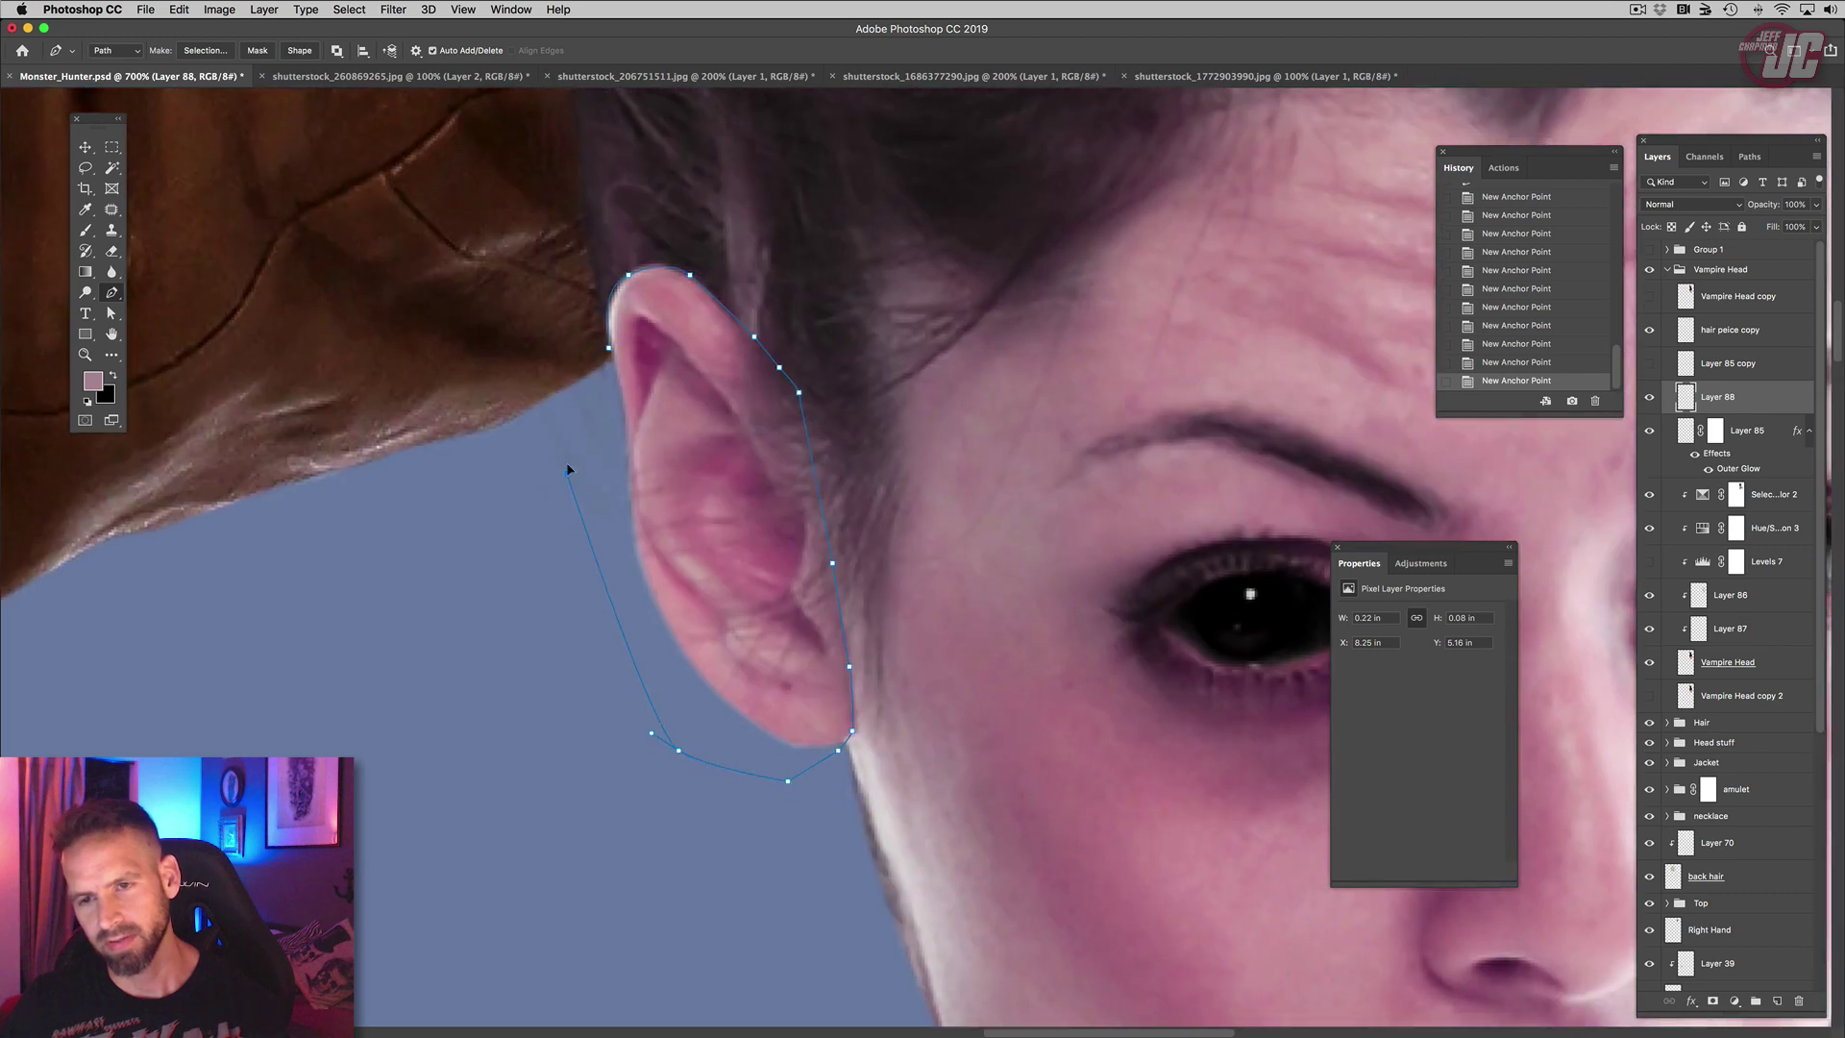
left_click(611, 355)
Step: Convert the ear path to a selection, paste the copied ear as a new layer and align it over the original ear
left_click(84, 148)
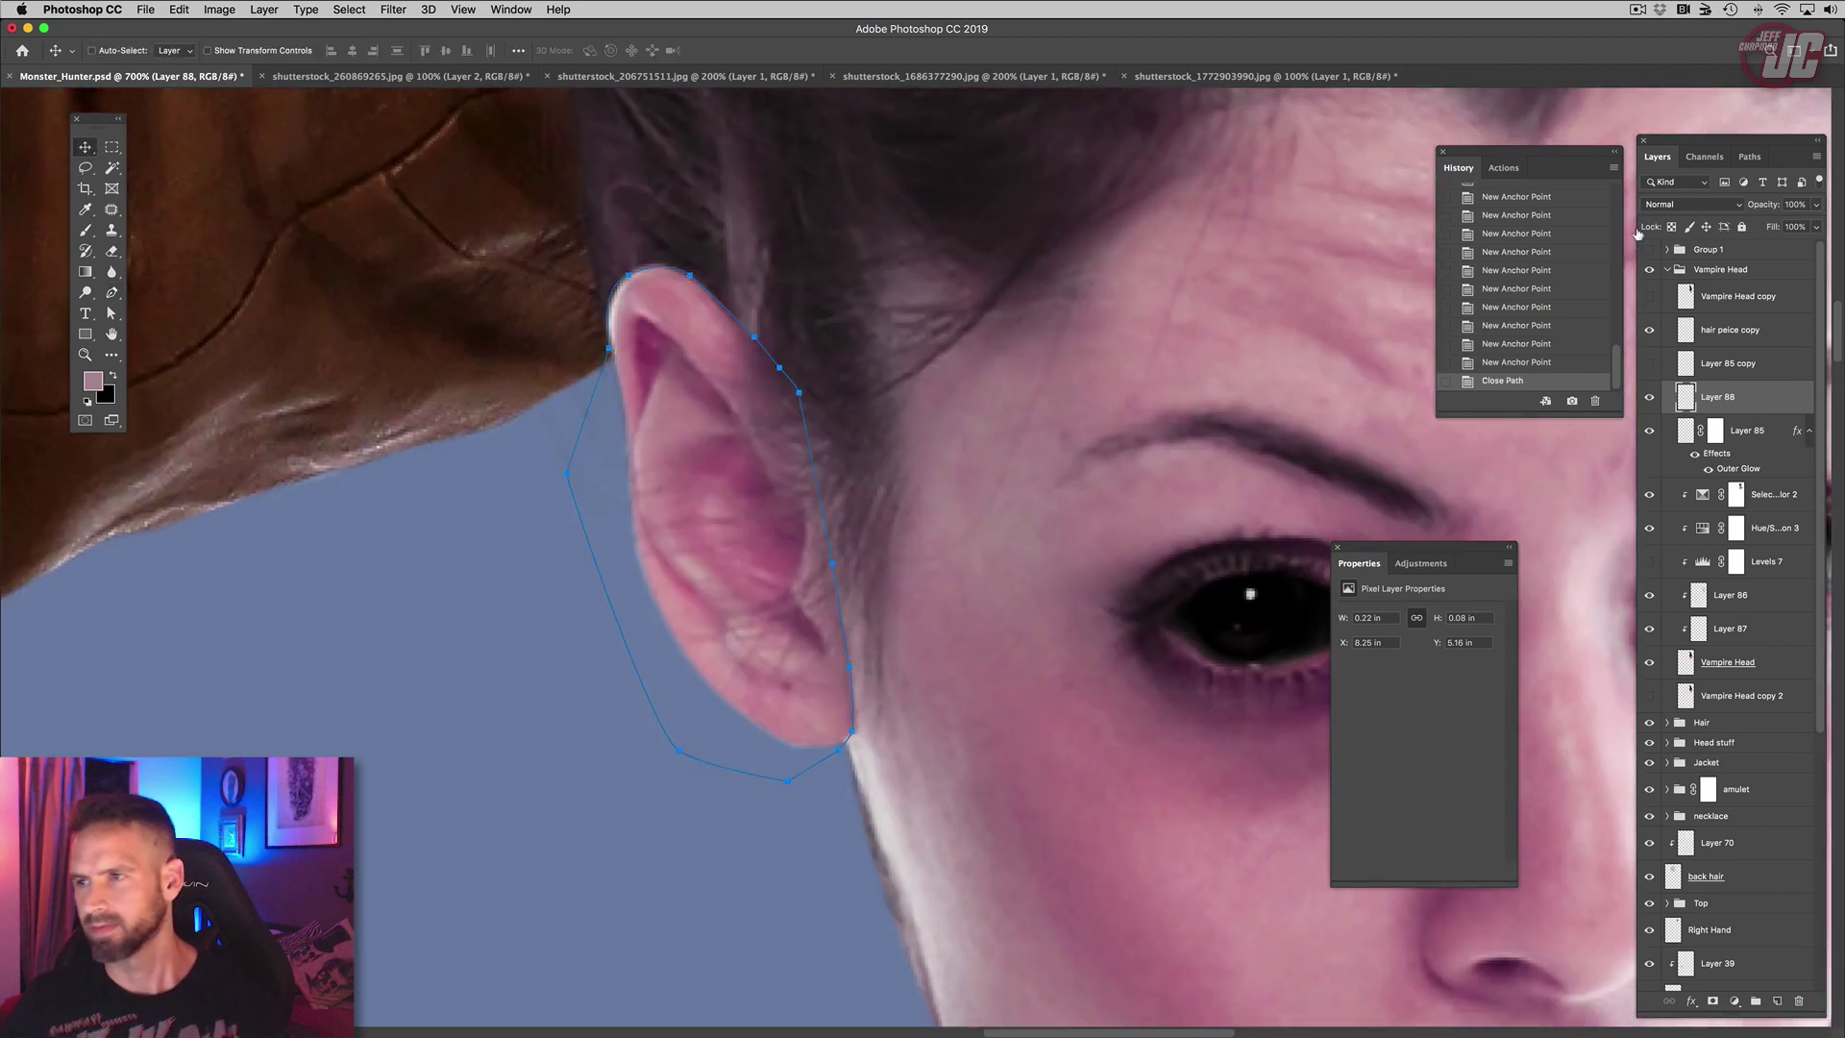
left_click(1749, 154)
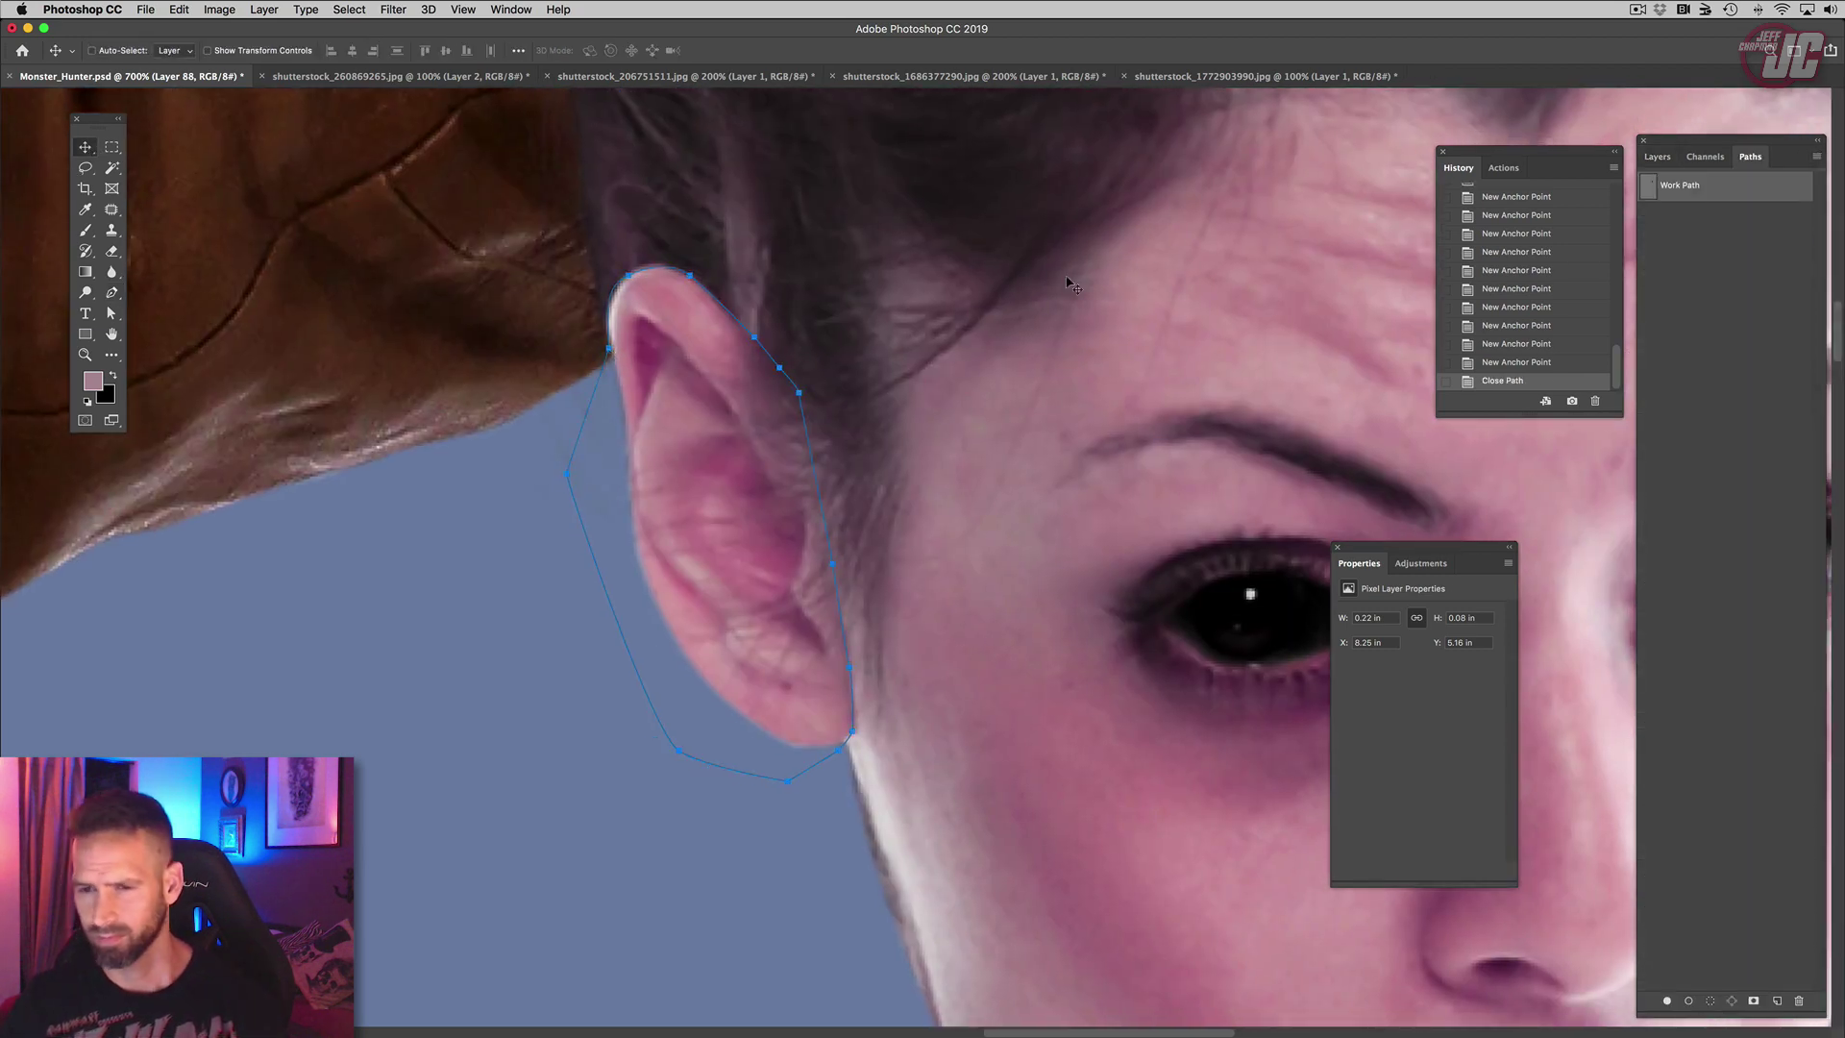
key("super+Return")
left_click(1110, 461)
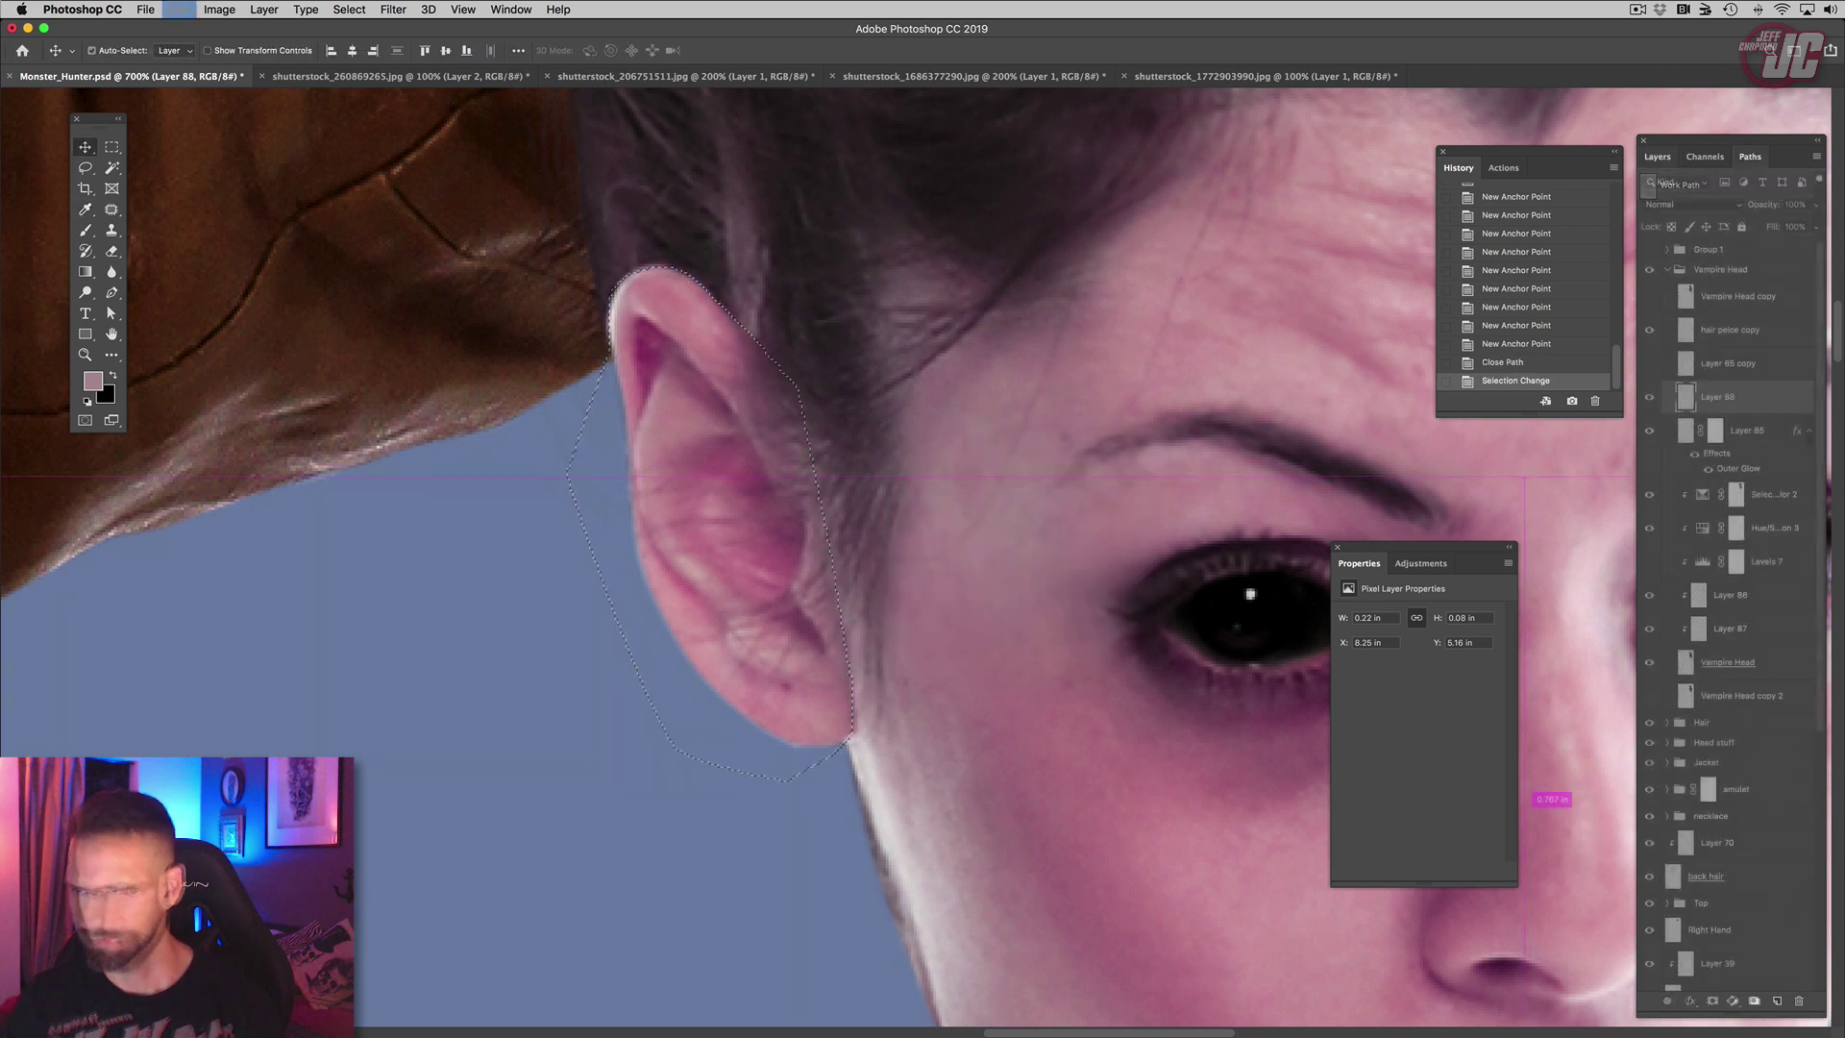
key("super+v")
left_click_drag(726, 538, 792, 500)
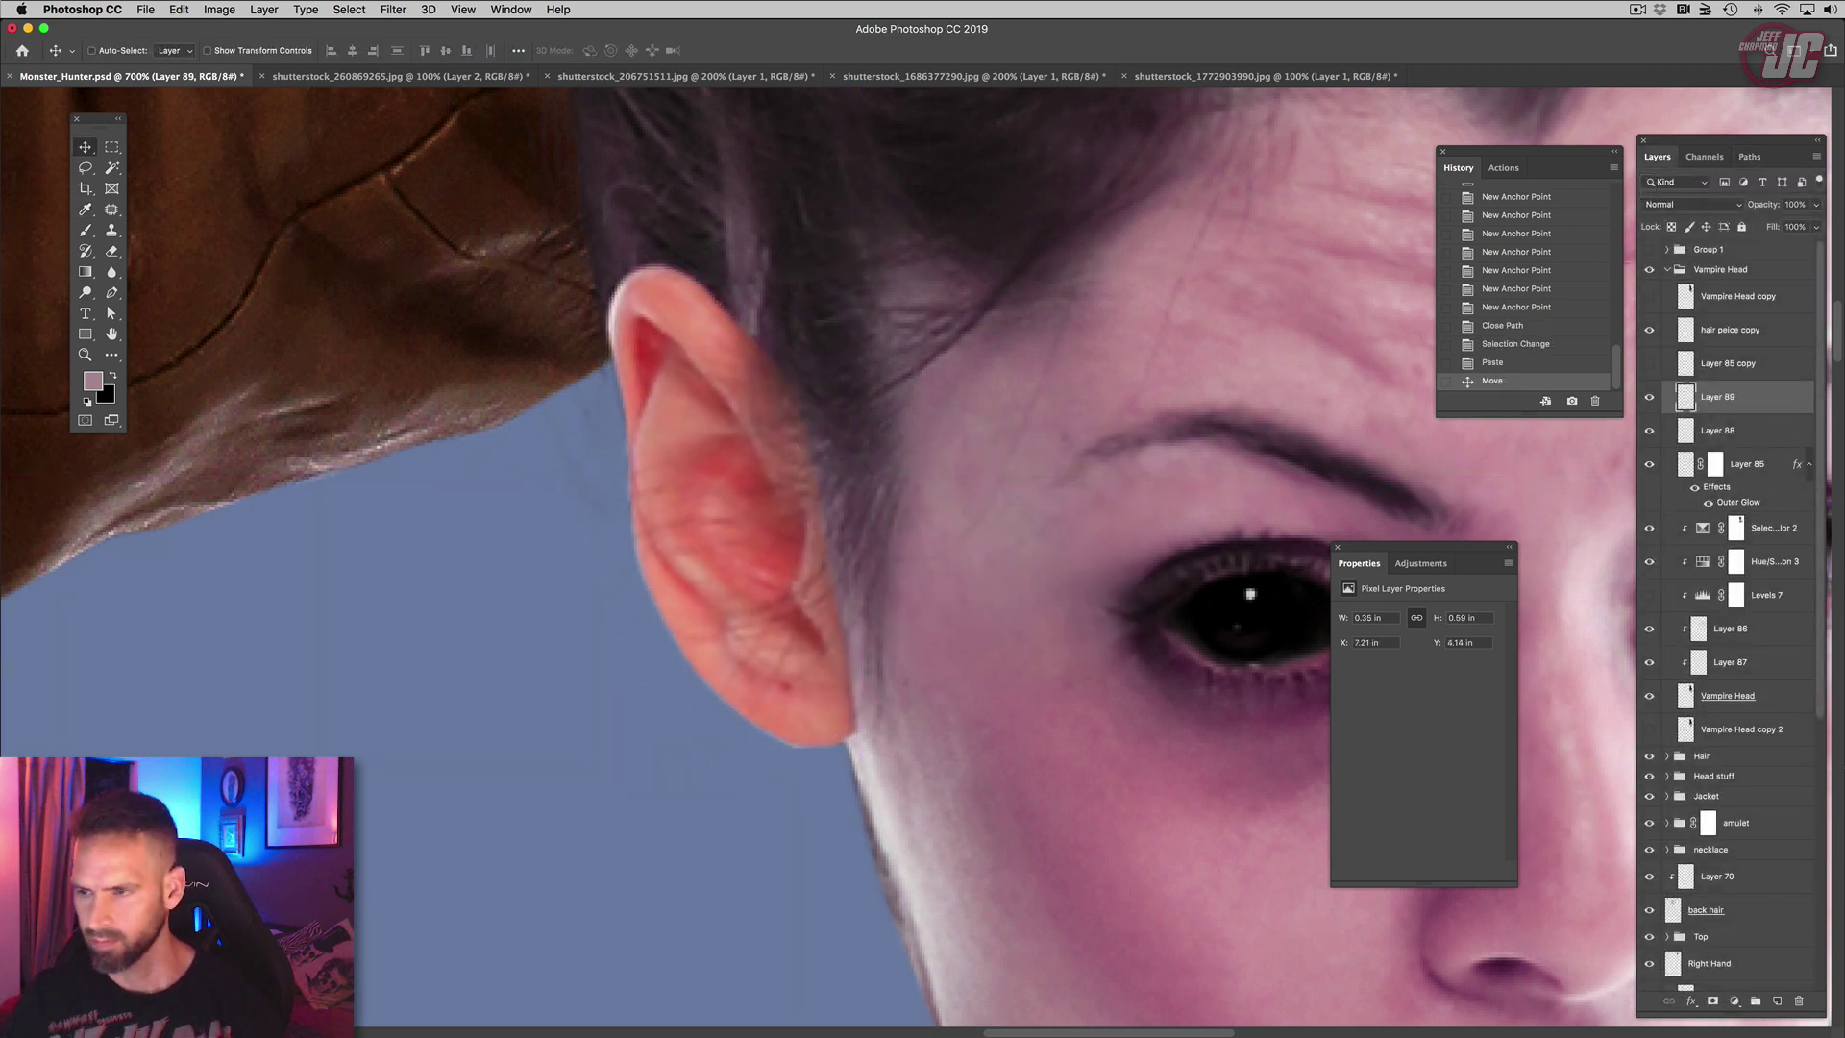
Step: Duplicate the Selective Color and Hue/Saturation adjustments above the pasted ear layer and clip them to it
left_click(1774, 529)
left_click(1774, 562, "shift")
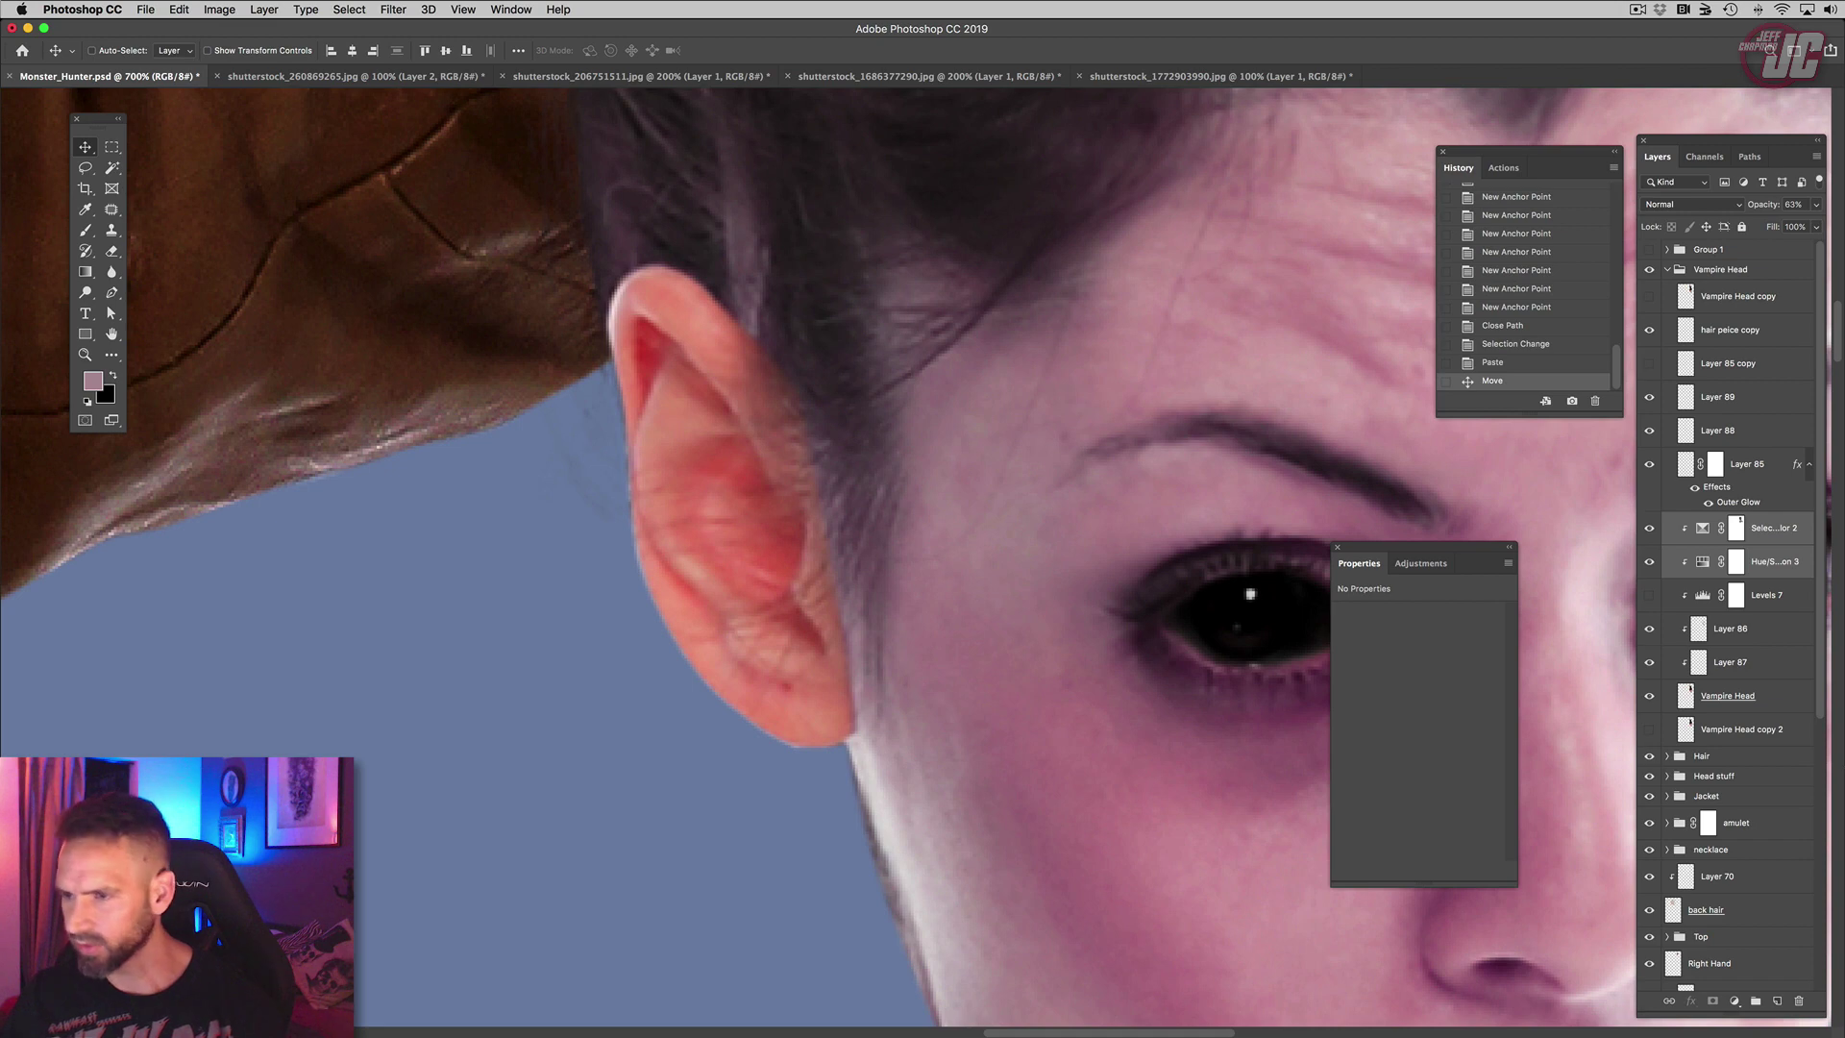
left_click_drag(1774, 563, 1764, 386)
right_click(1765, 396)
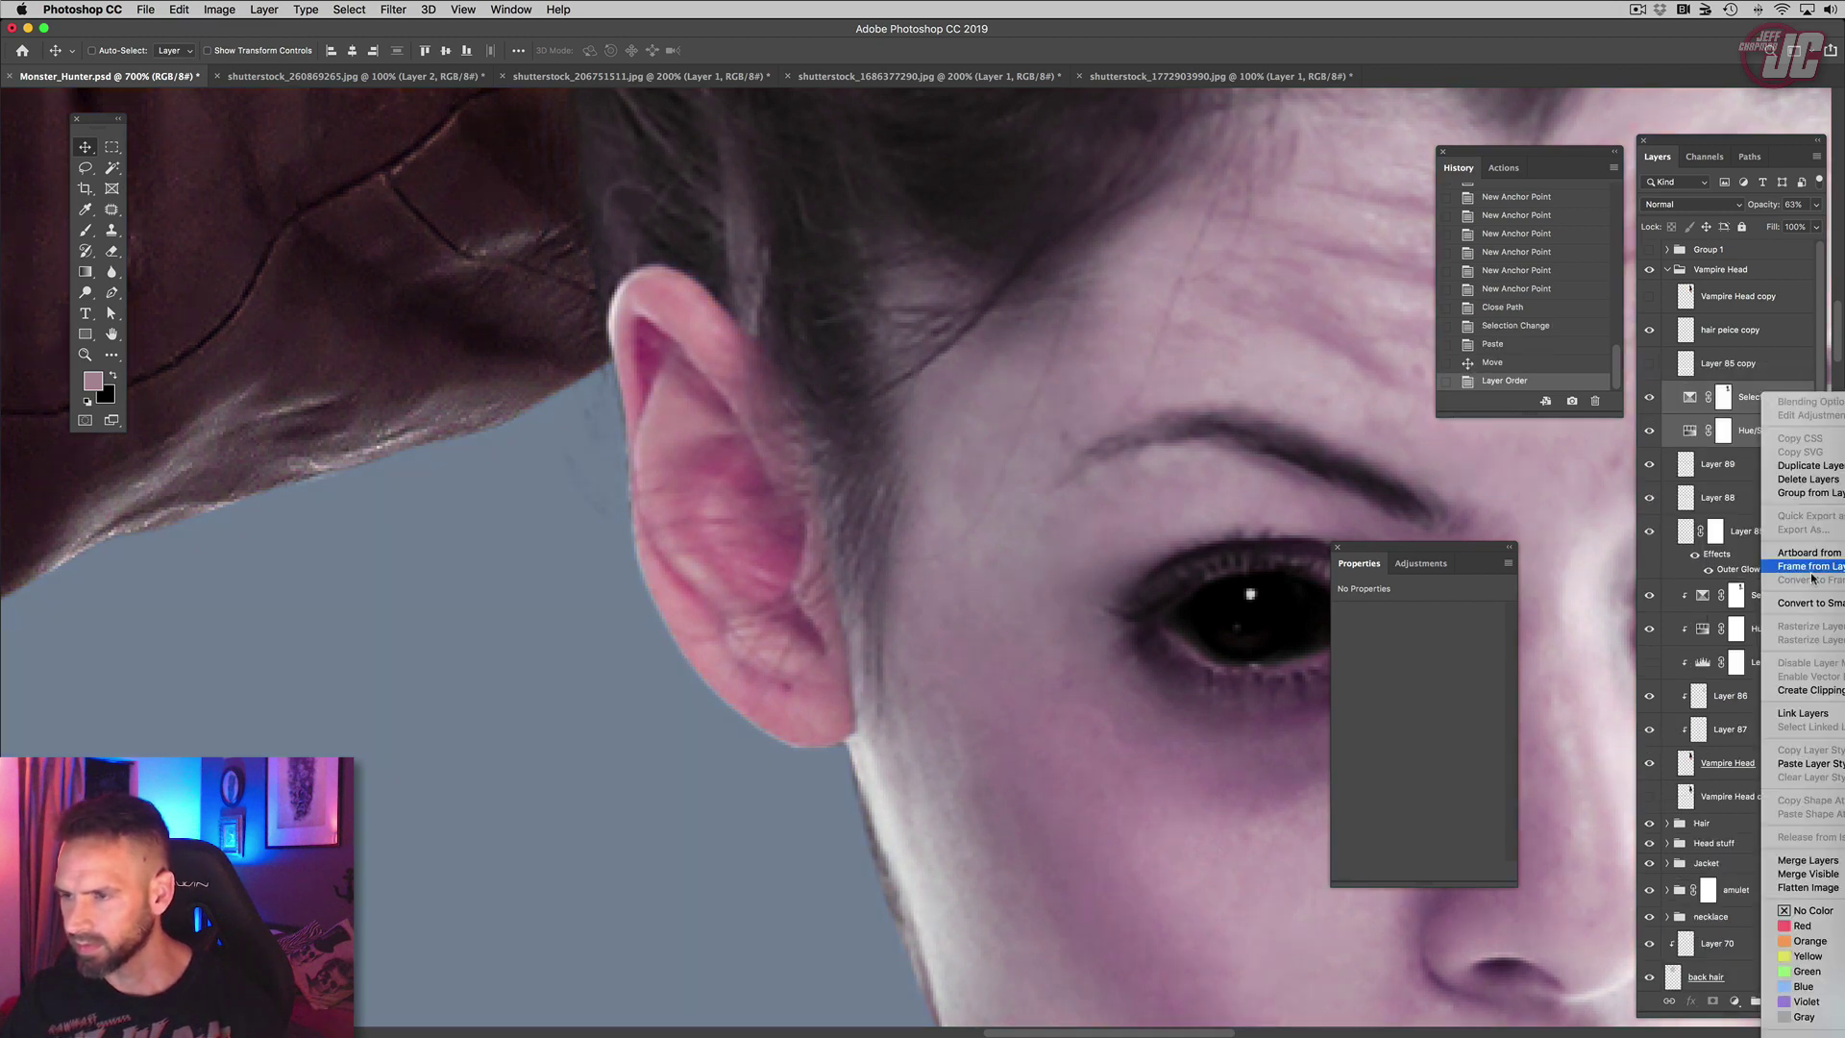
left_click(1807, 690)
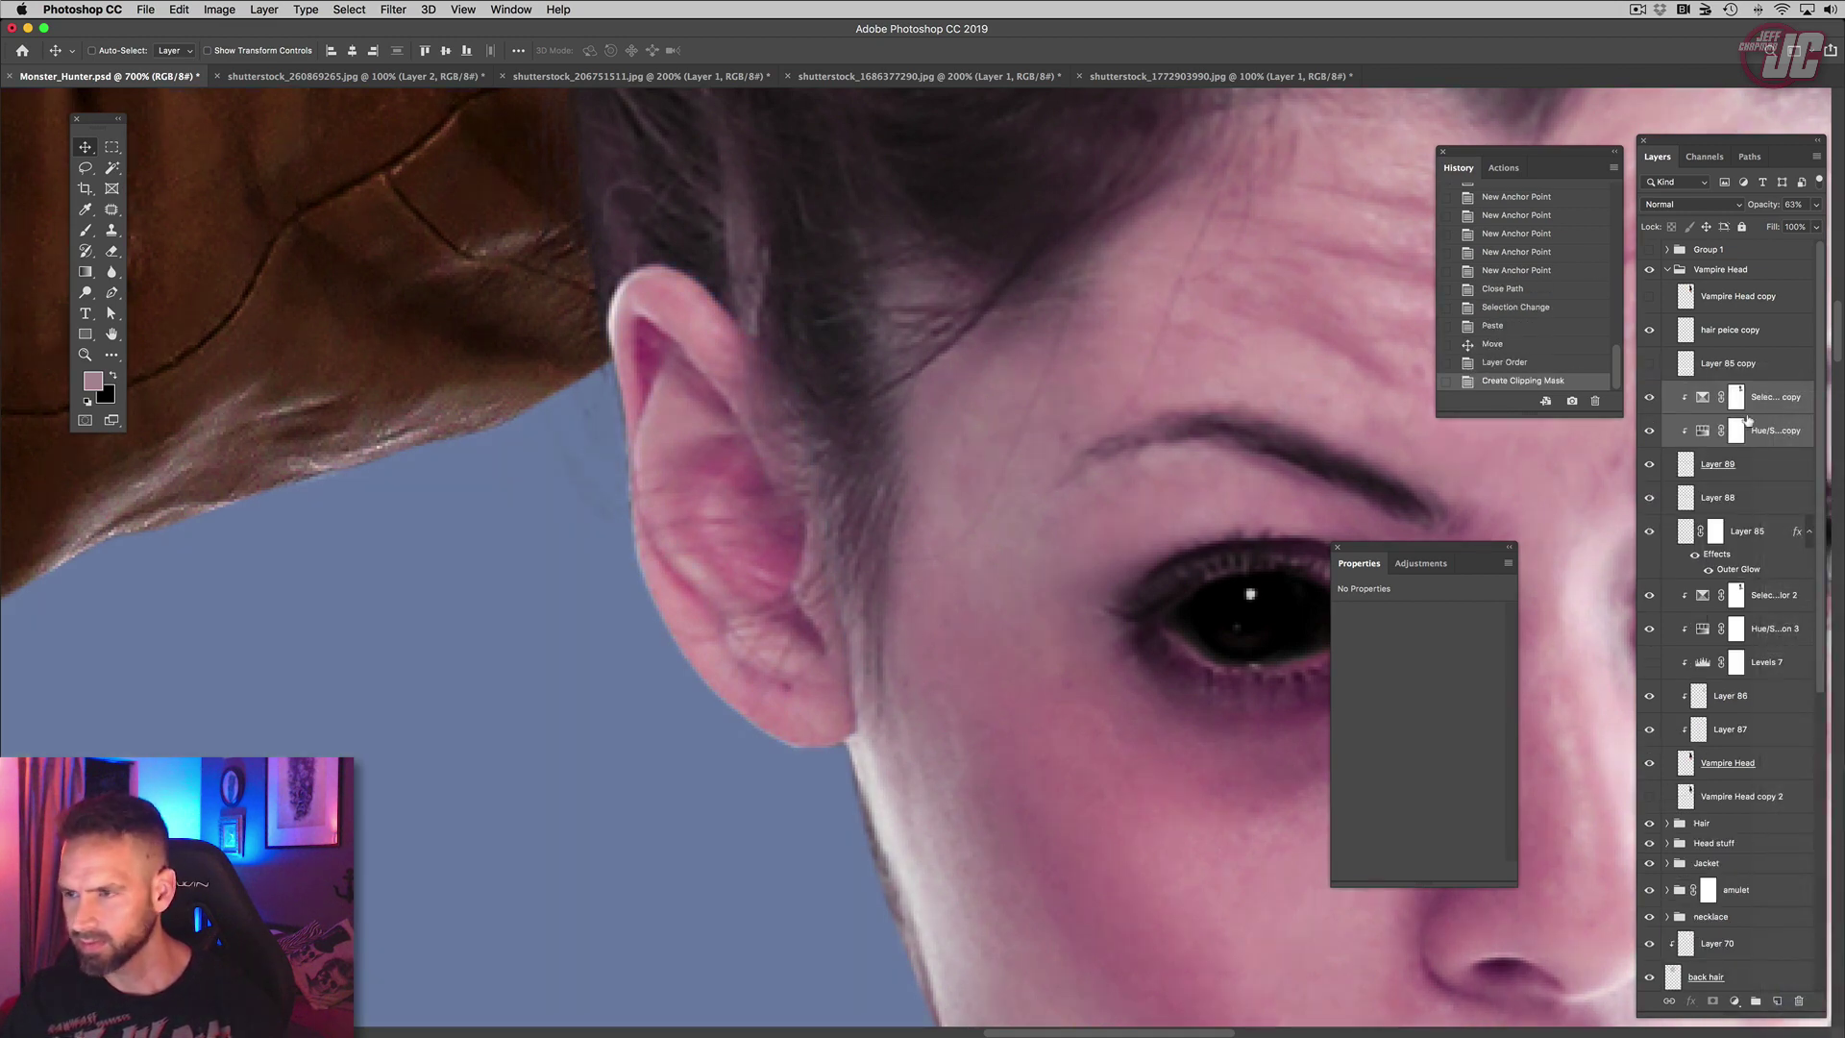
Step: Warp the pasted ear on Layer 89, pulling its tip up and outward into a long vampire point
left_click(1759, 473)
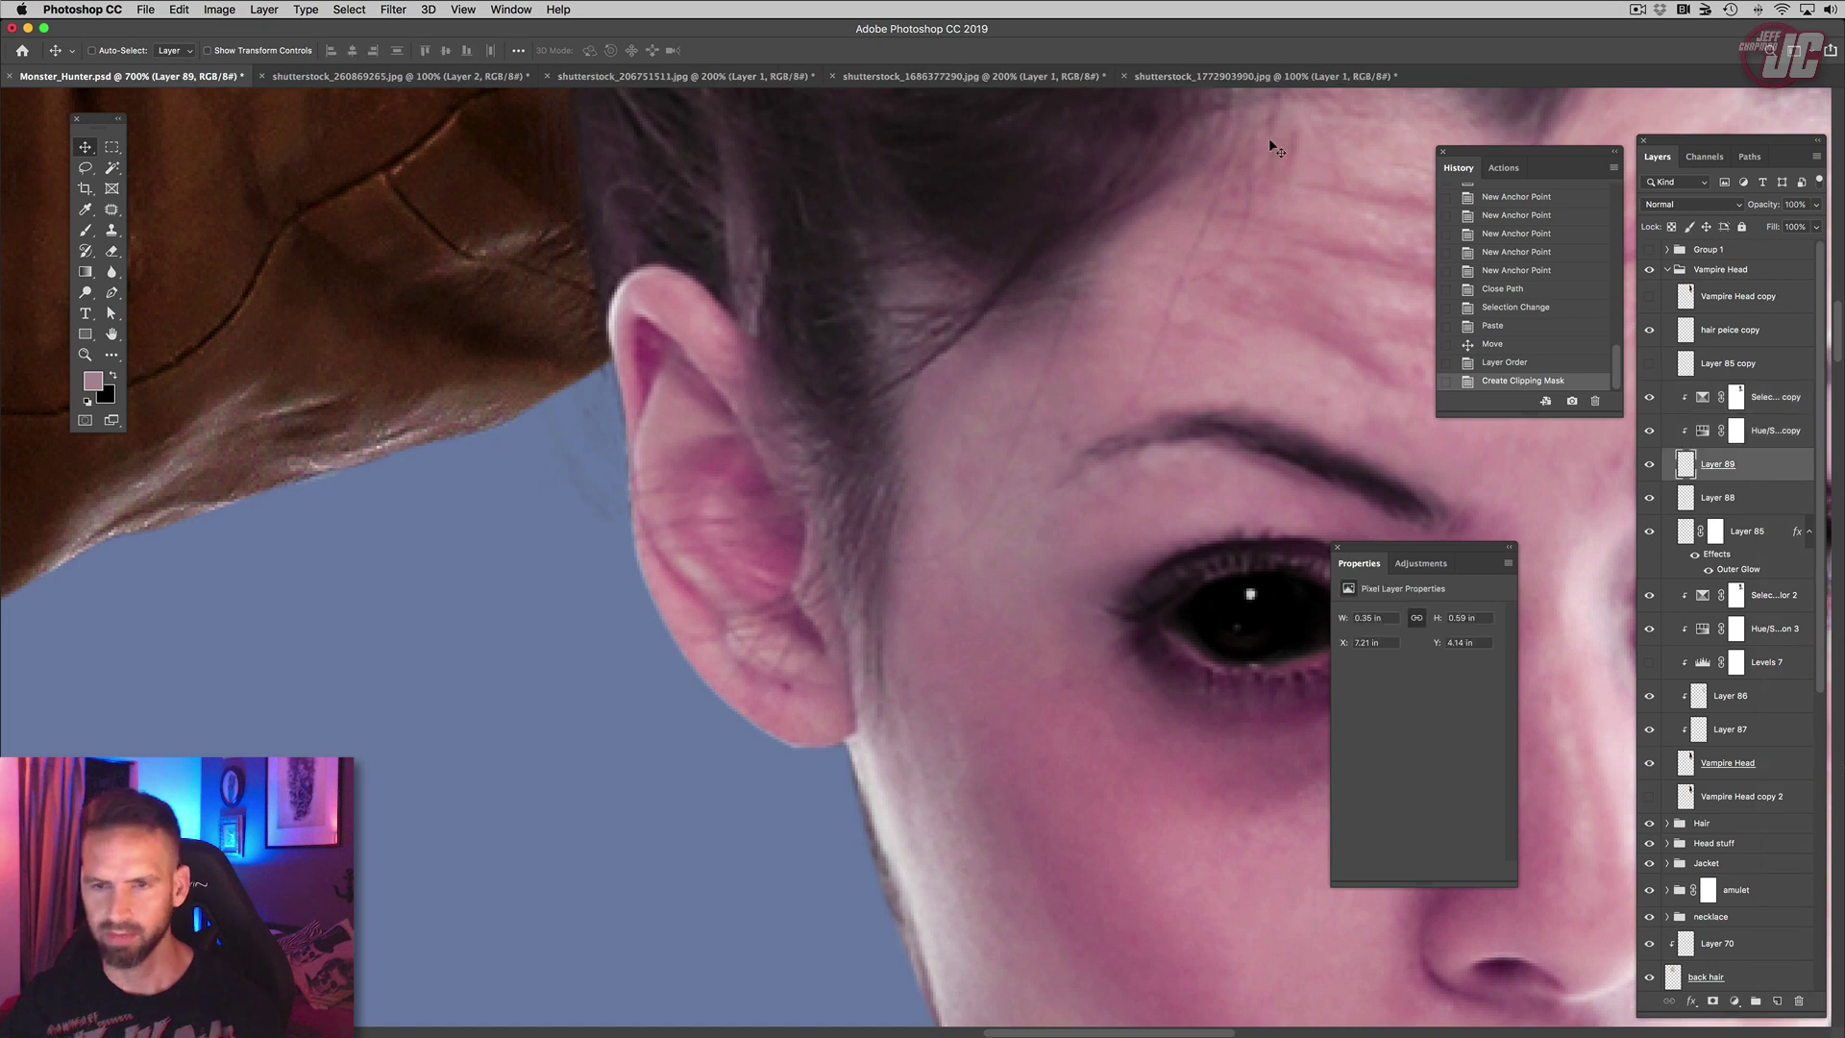
left_click_drag(617, 439, 656, 535)
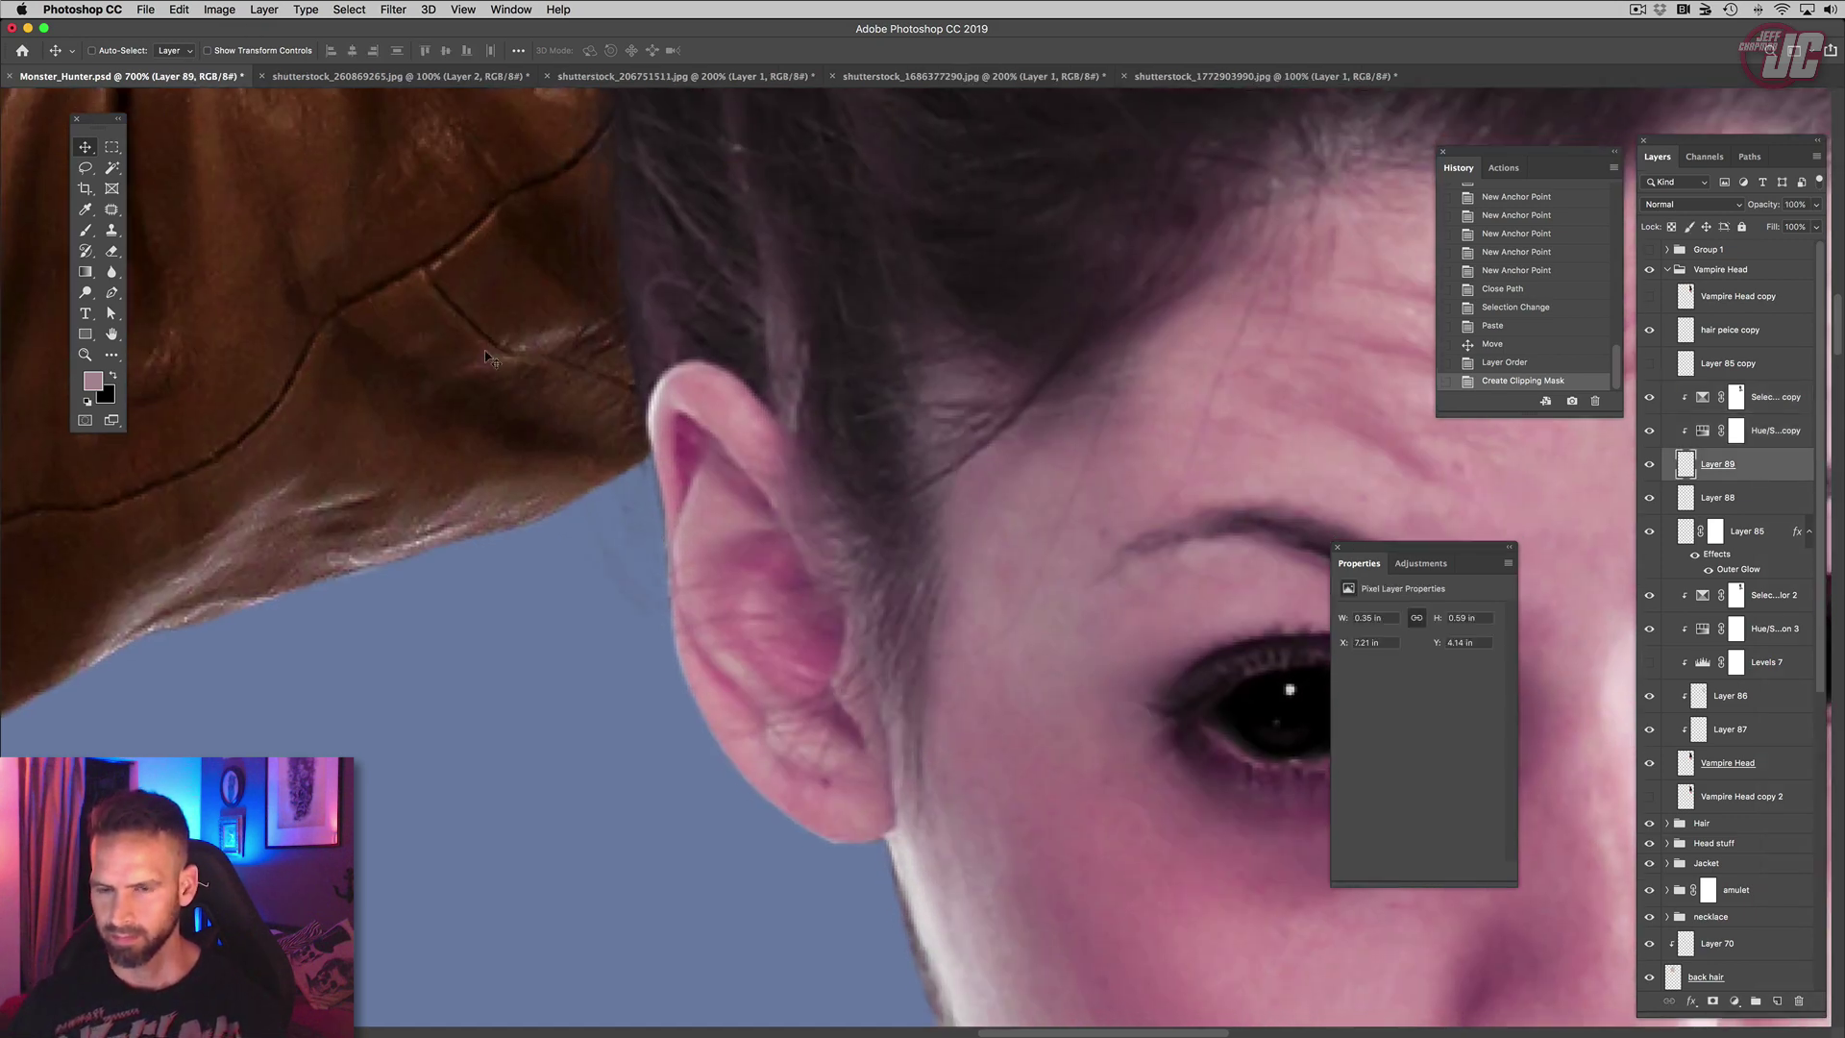
left_click(183, 9)
mouse_move(214, 381)
left_click(451, 481)
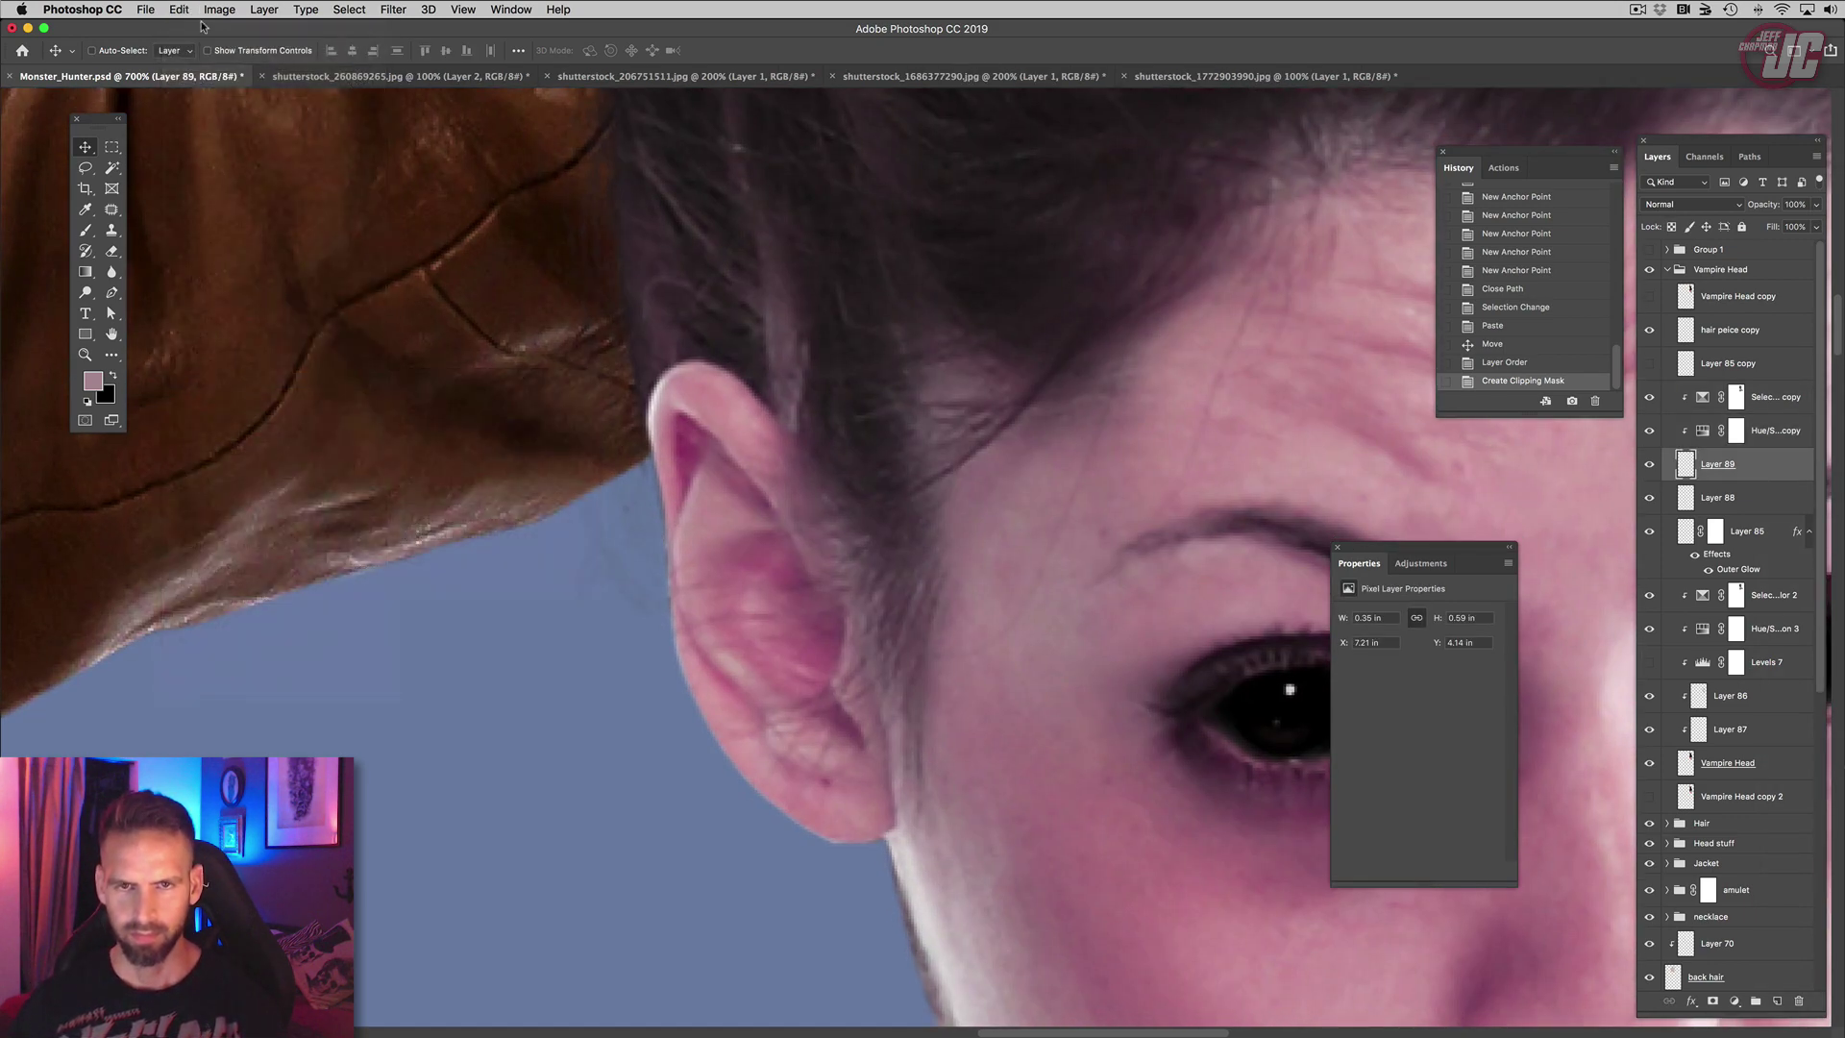
left_click(181, 10)
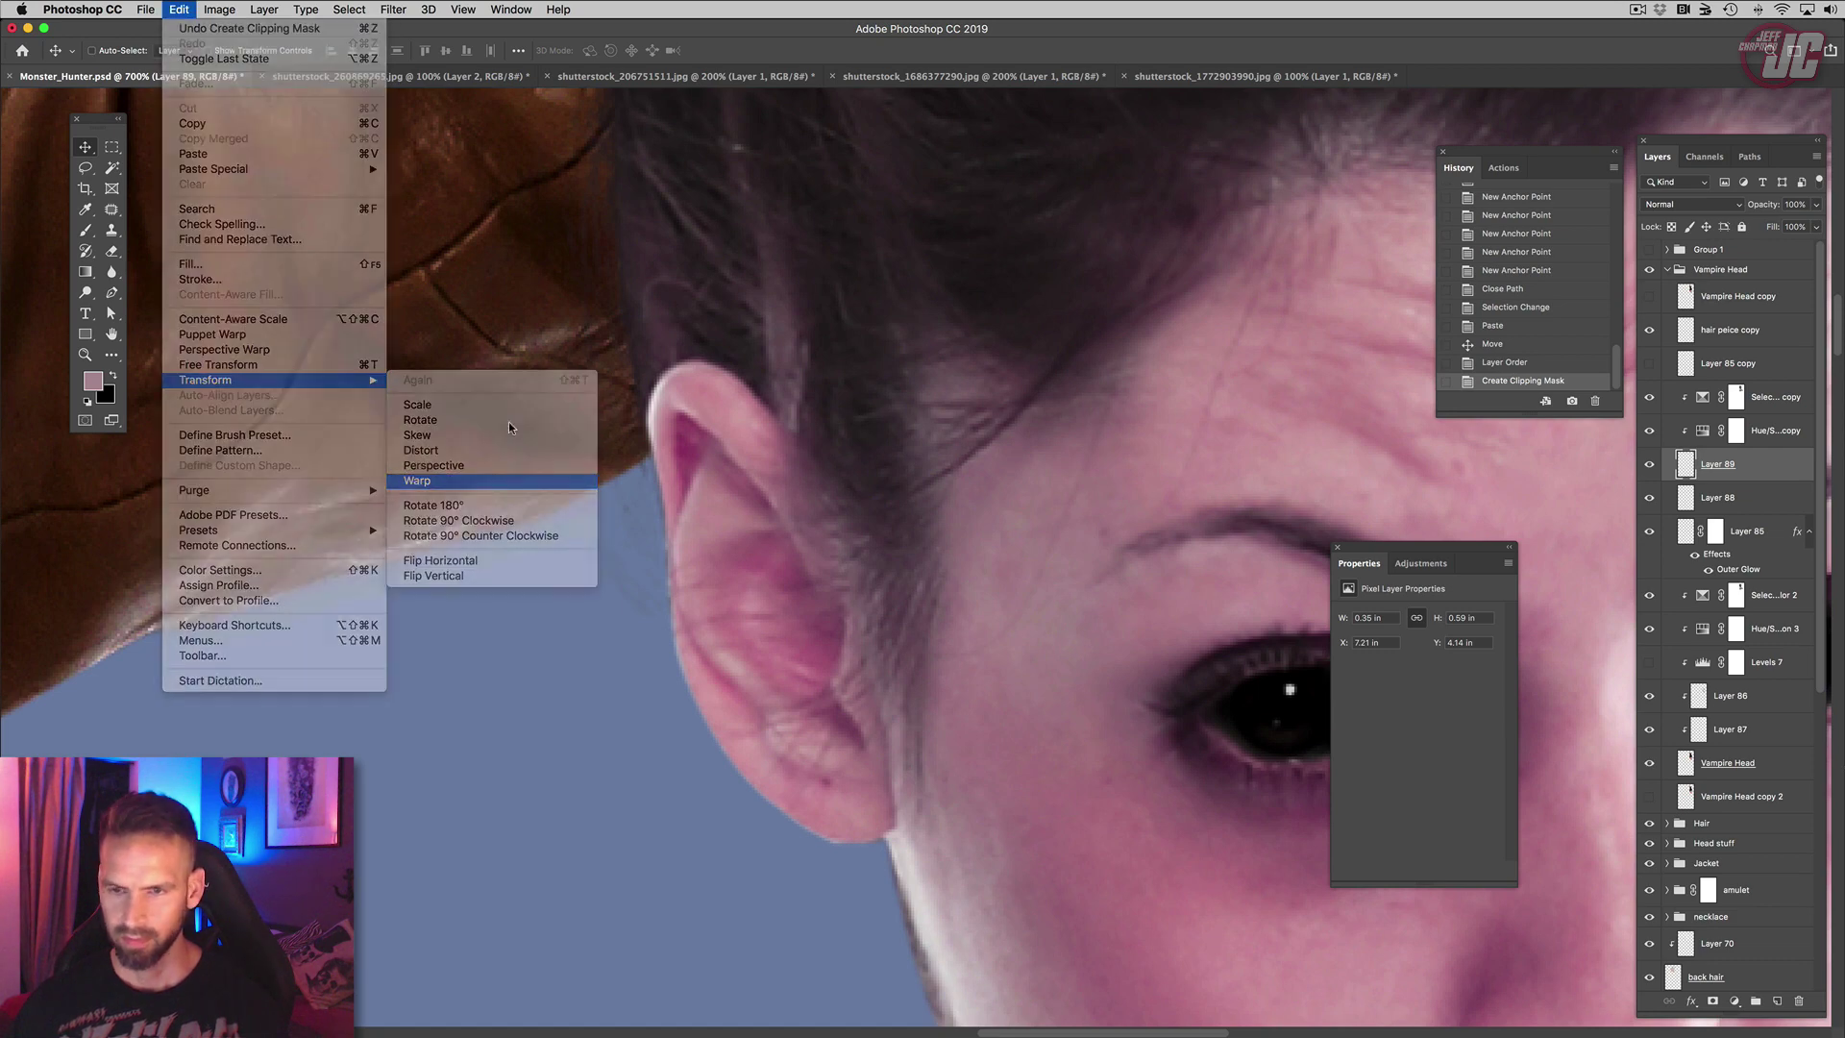
left_click(451, 481)
left_click_drag(673, 361, 727, 385)
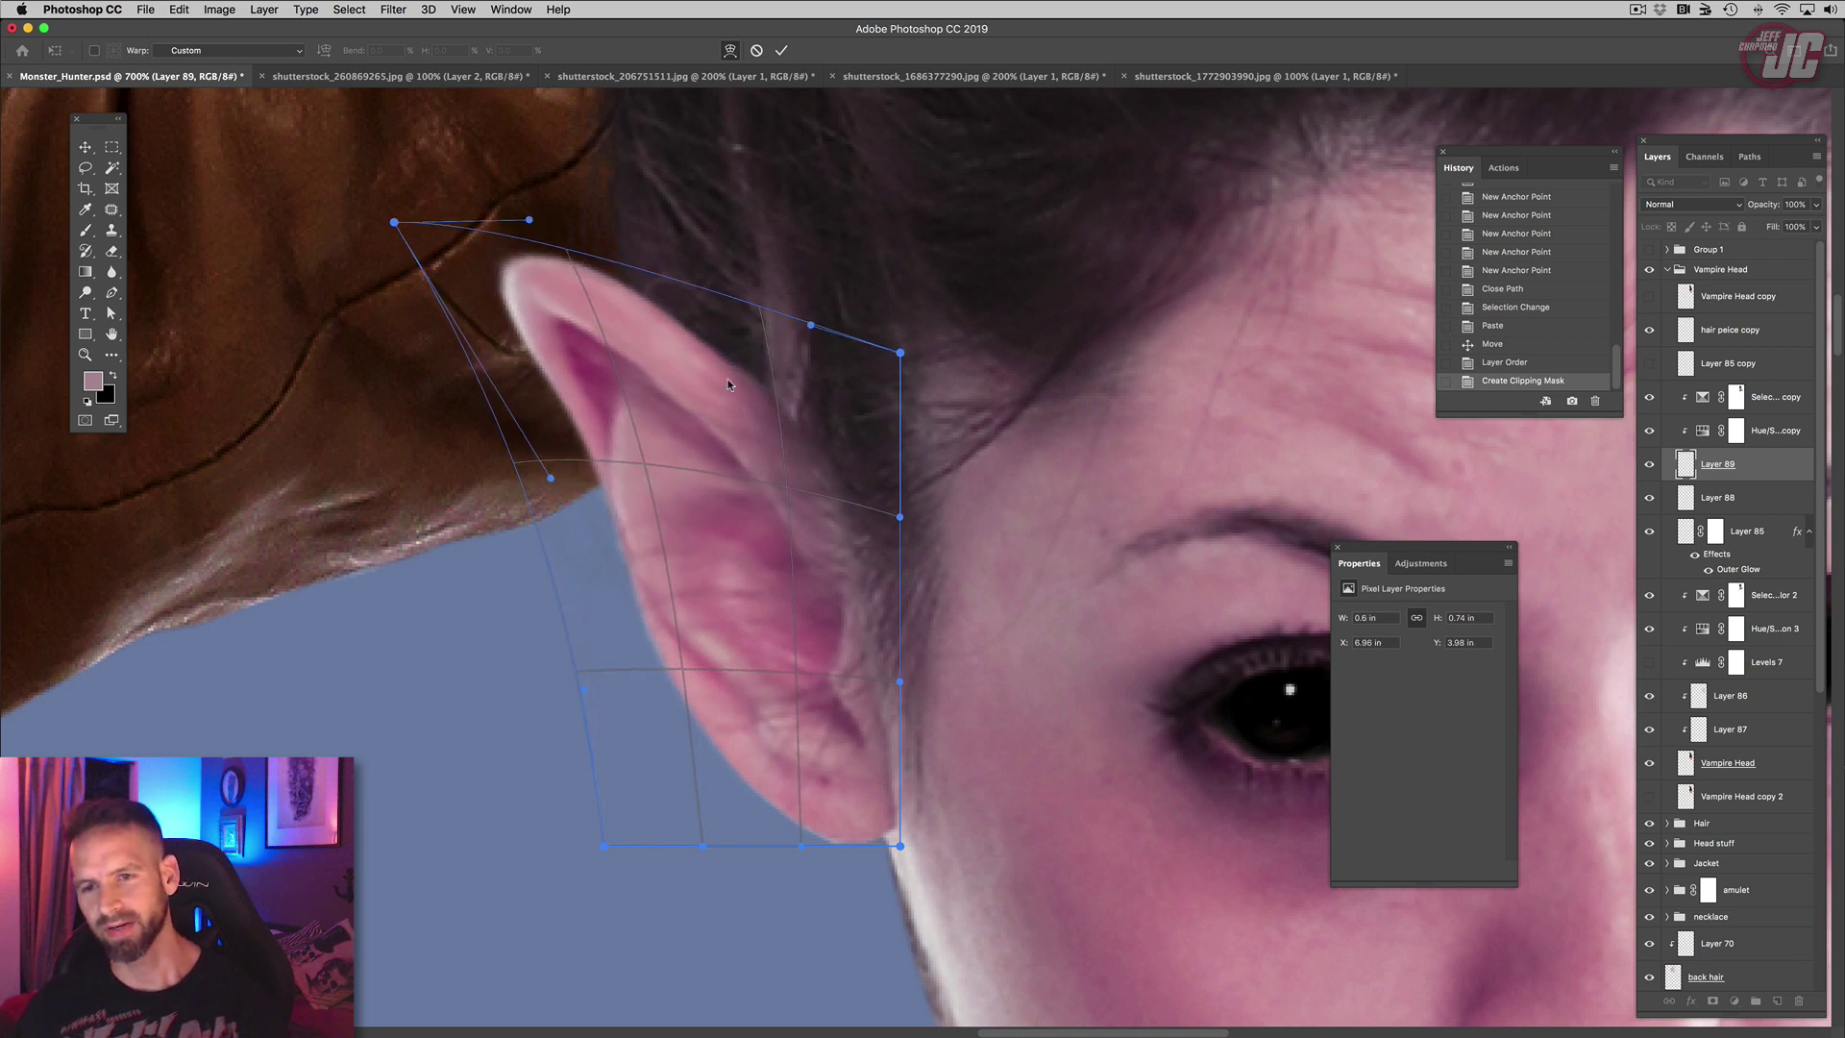
left_click_drag(547, 483, 506, 402)
left_click_drag(418, 257, 383, 290)
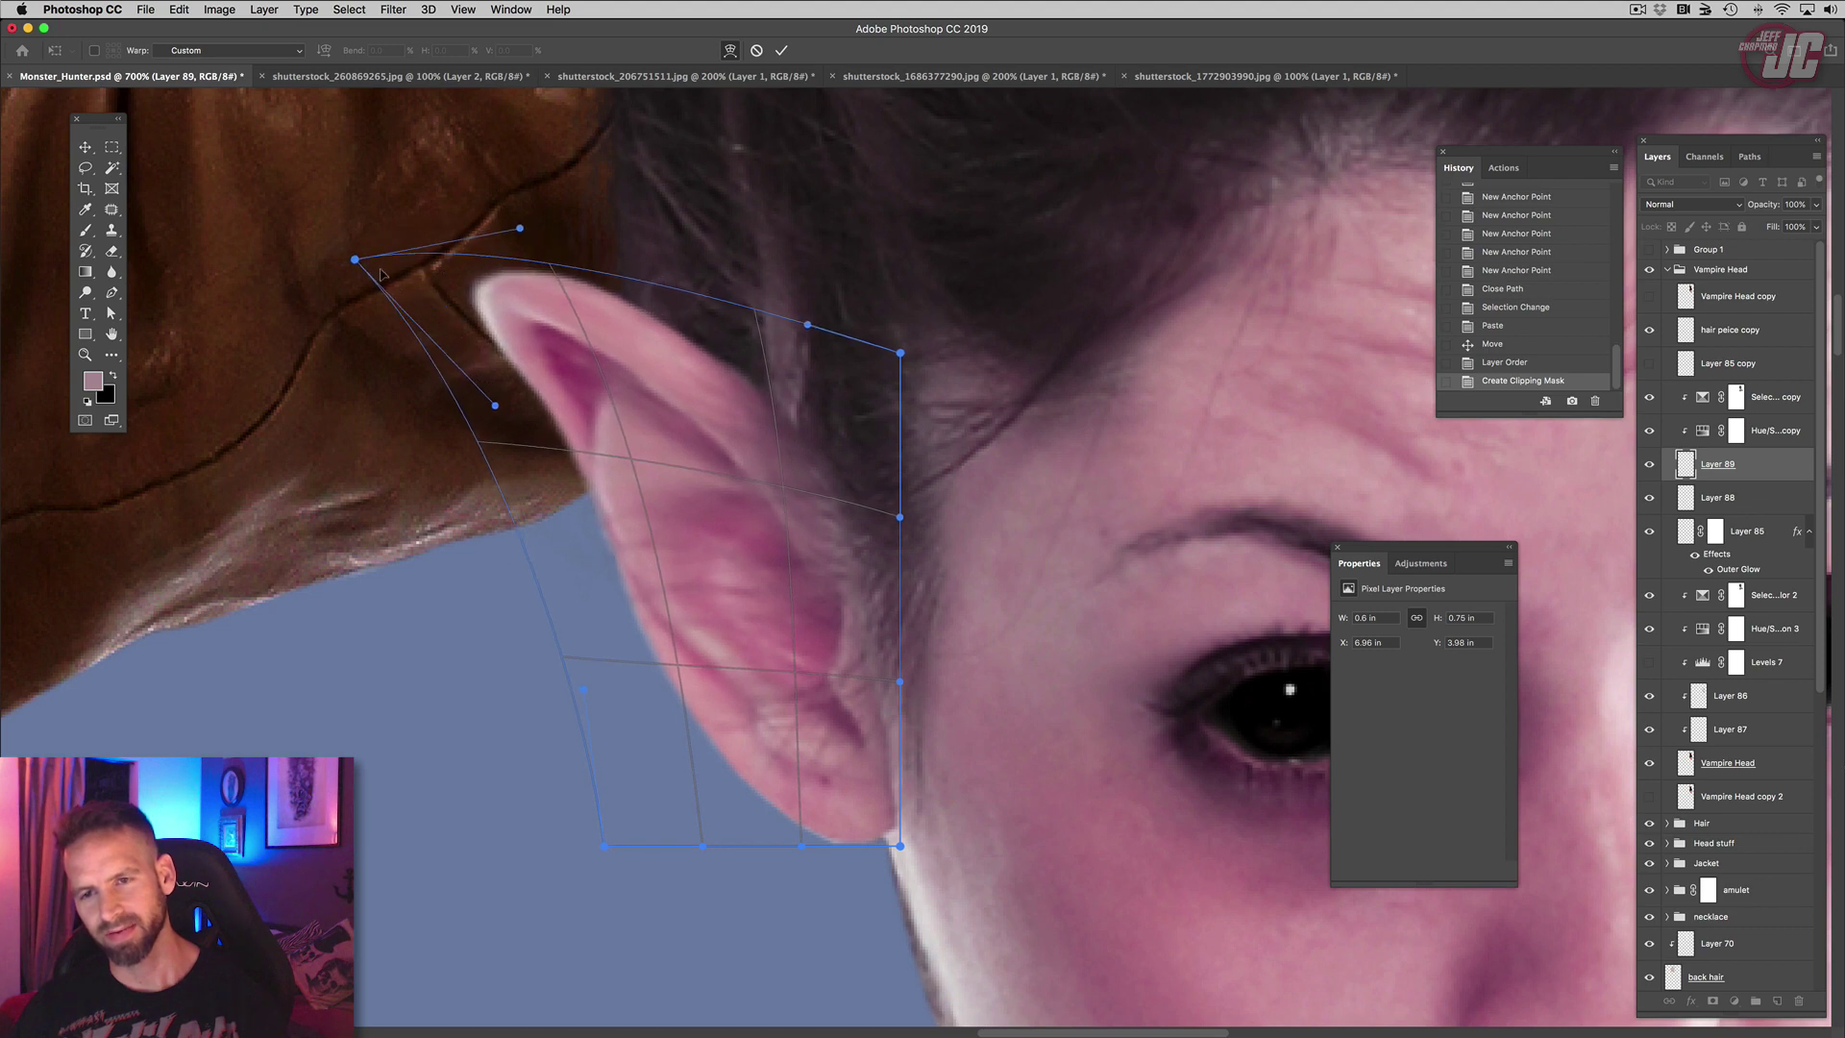
key("Return")
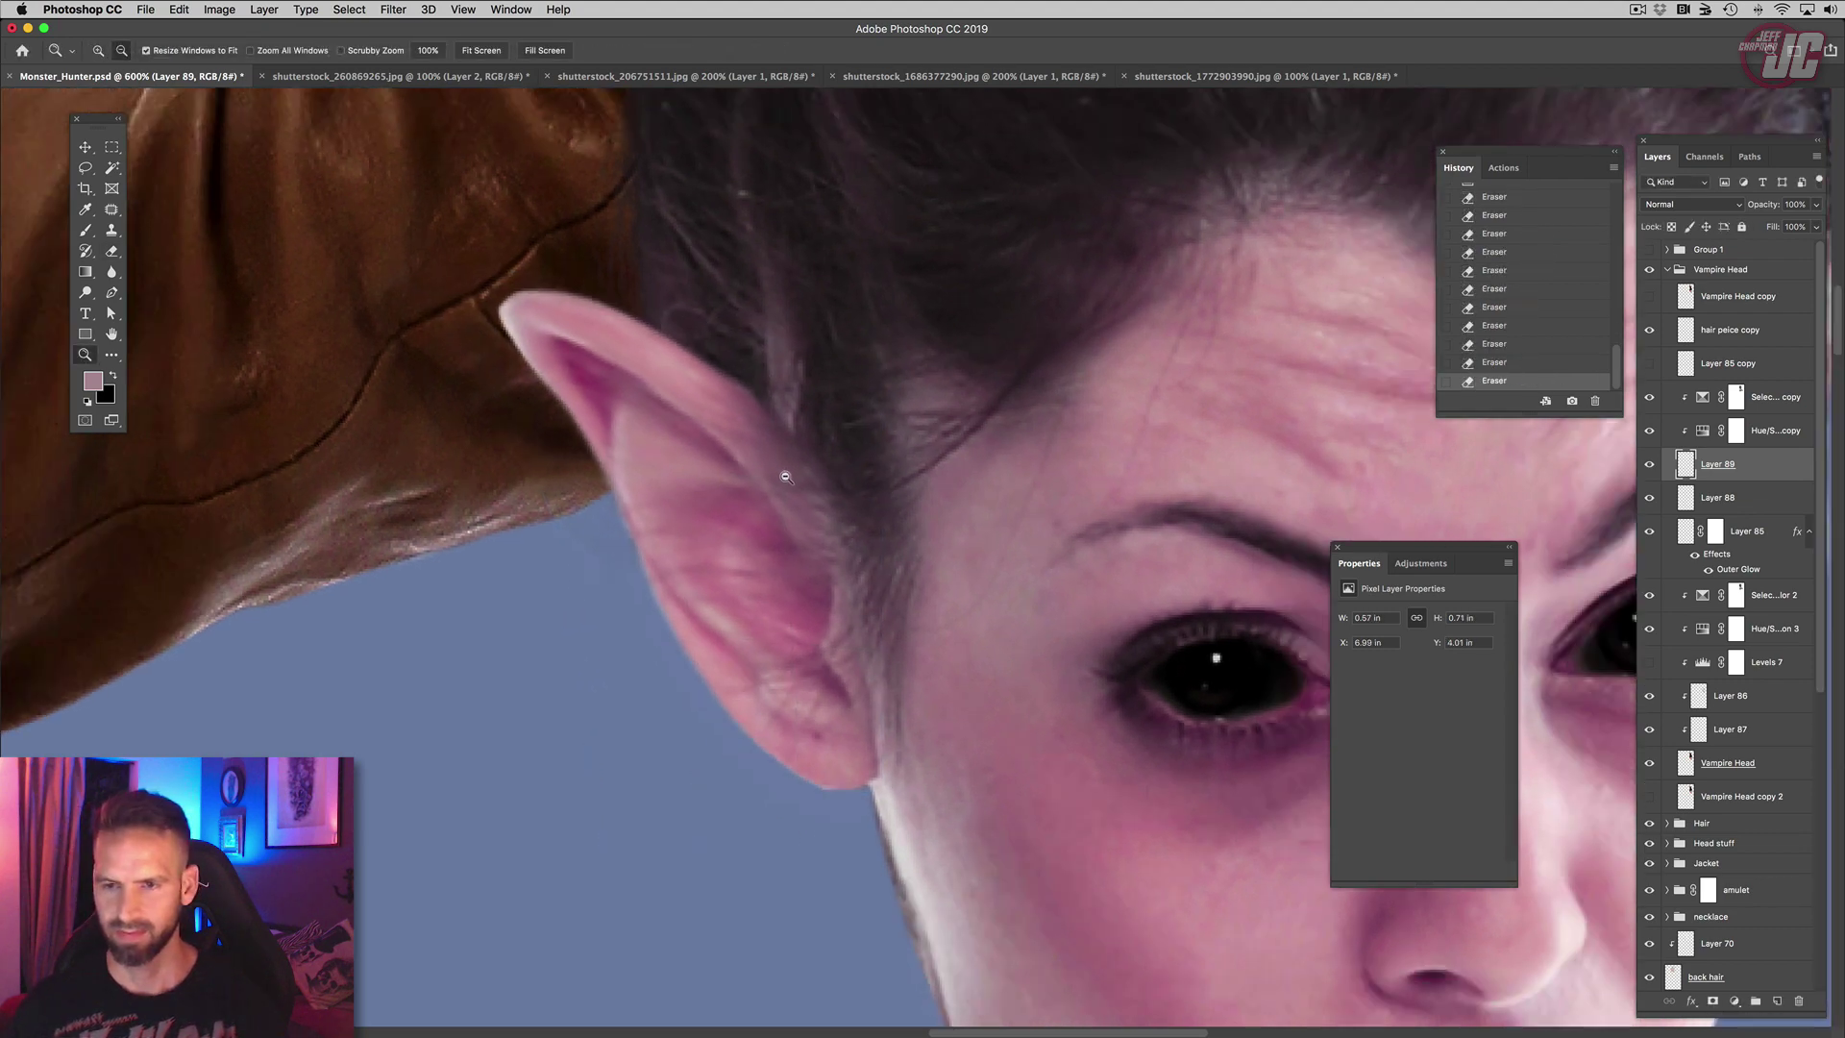
Step: Duplicate the pointed ear layer with its two clipped adjustments and place the copies directly beneath the Vampire Head layer
left_click(785, 477, "alt")
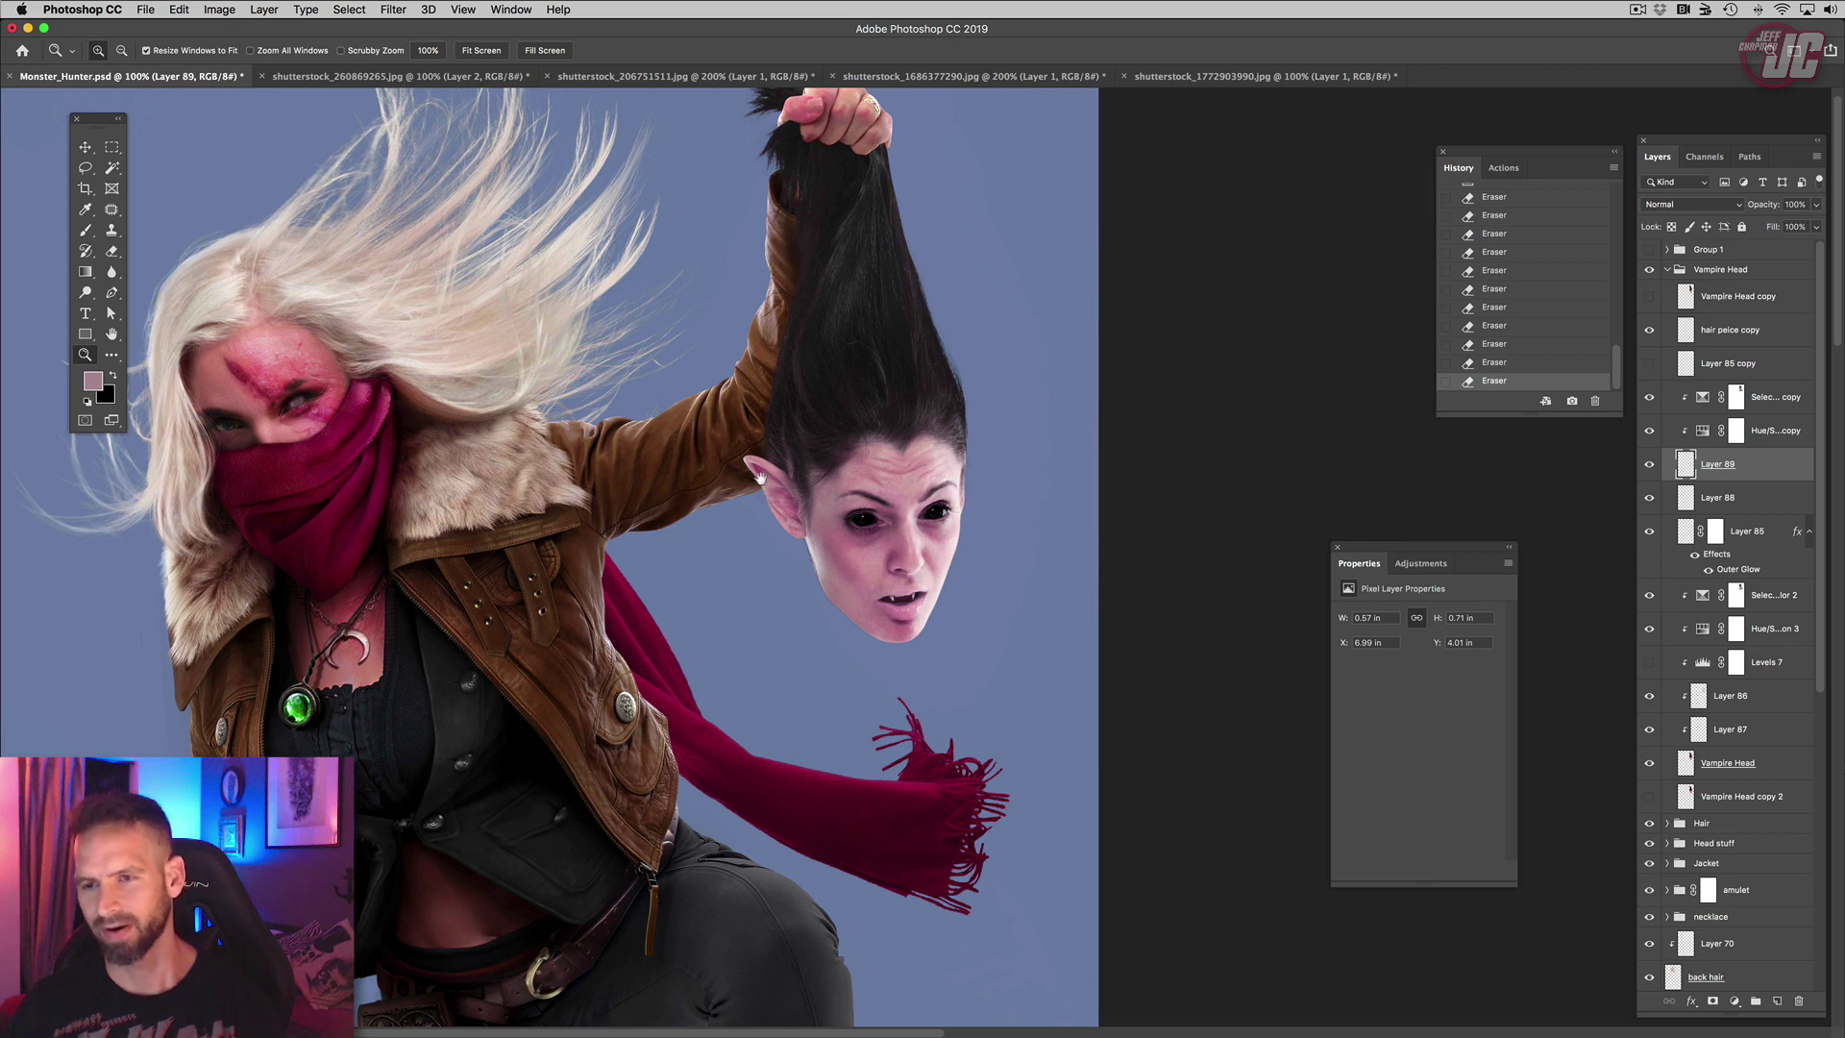
left_click_drag(825, 511, 803, 546)
left_click(807, 549)
left_click(808, 550)
left_click_drag(865, 469, 624, 436)
left_click(88, 148)
left_click_drag(603, 348, 600, 376)
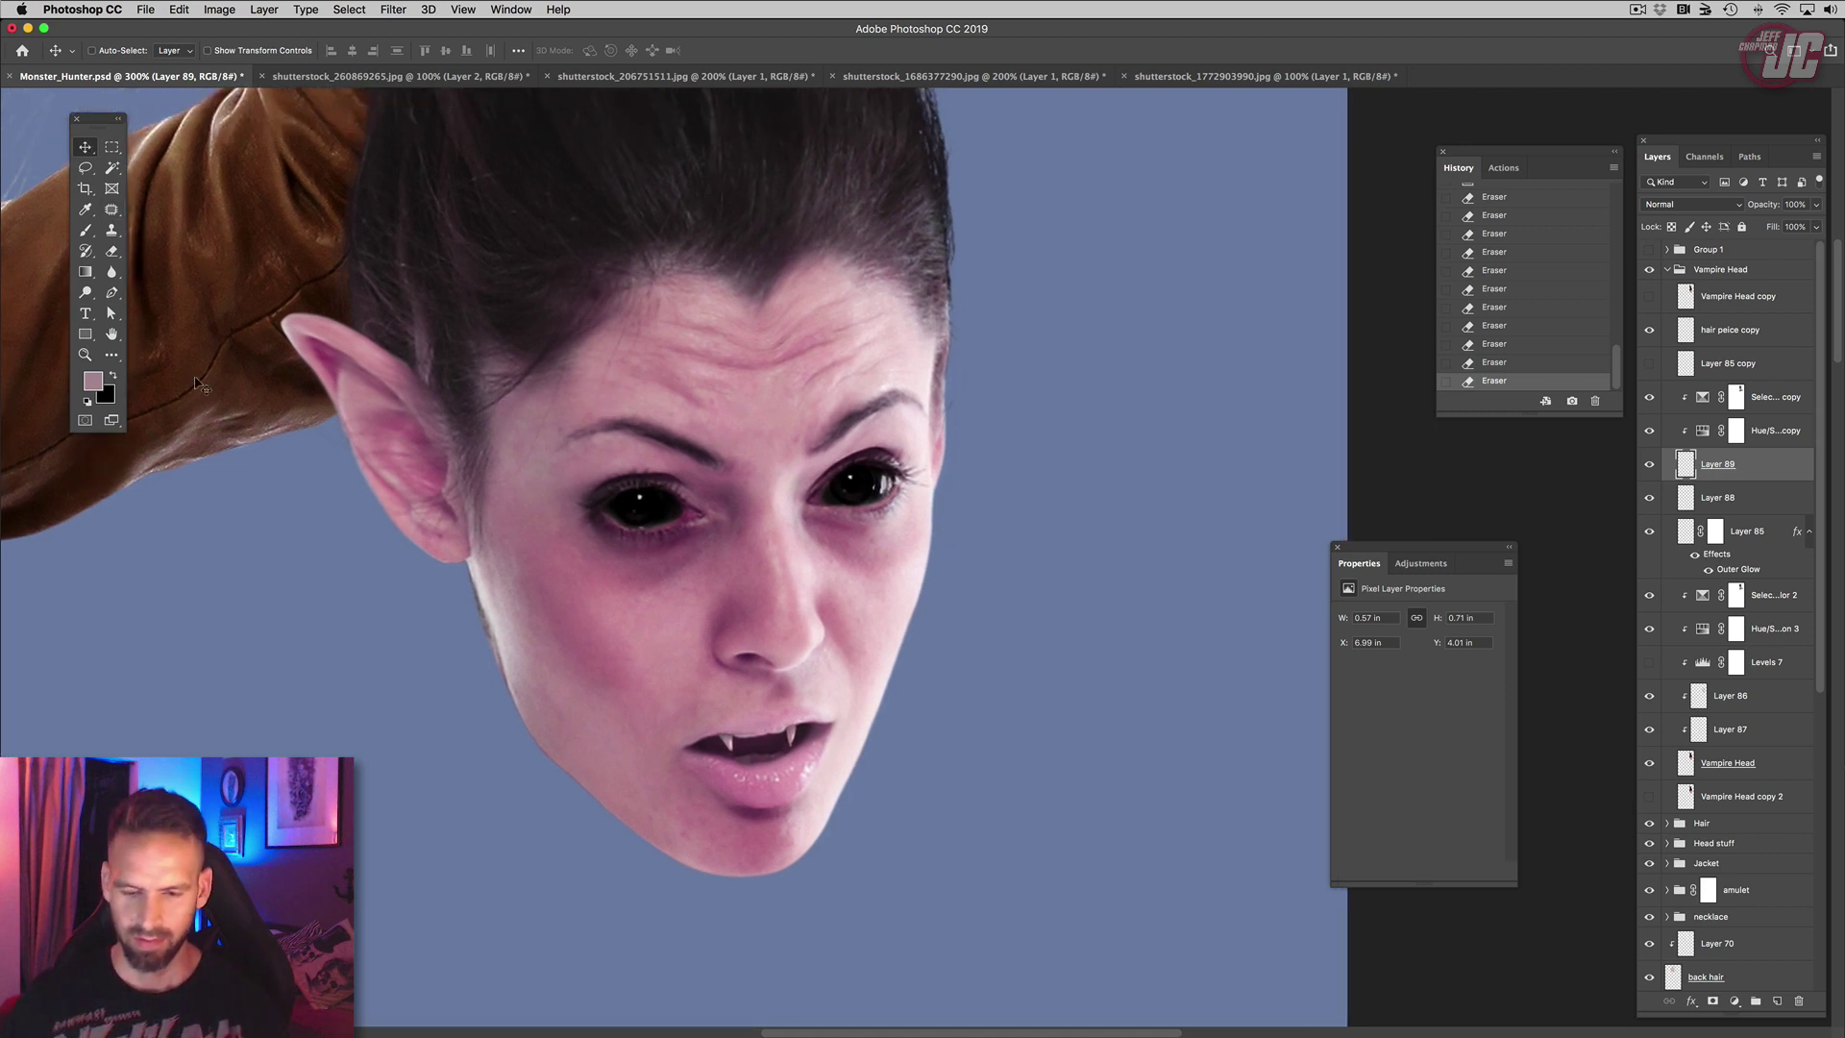
left_click(1775, 409, "shift")
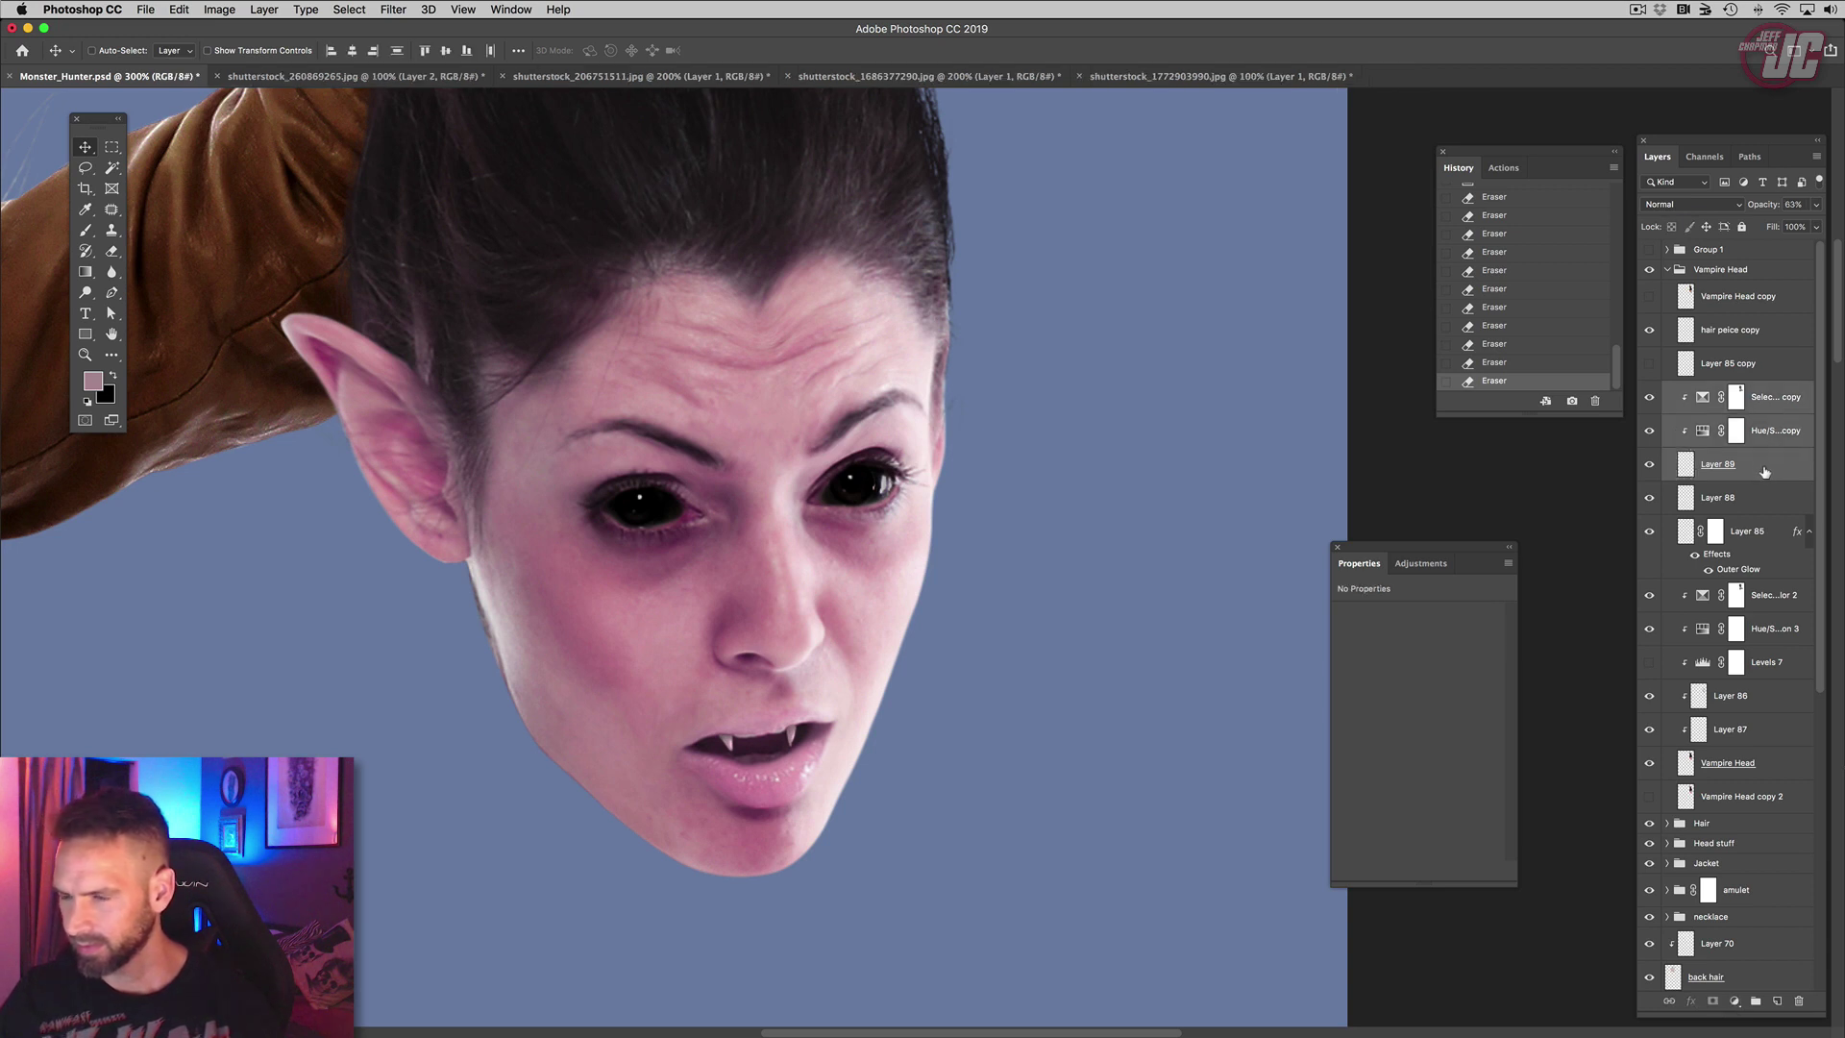
left_click_drag(1770, 472, 1751, 781)
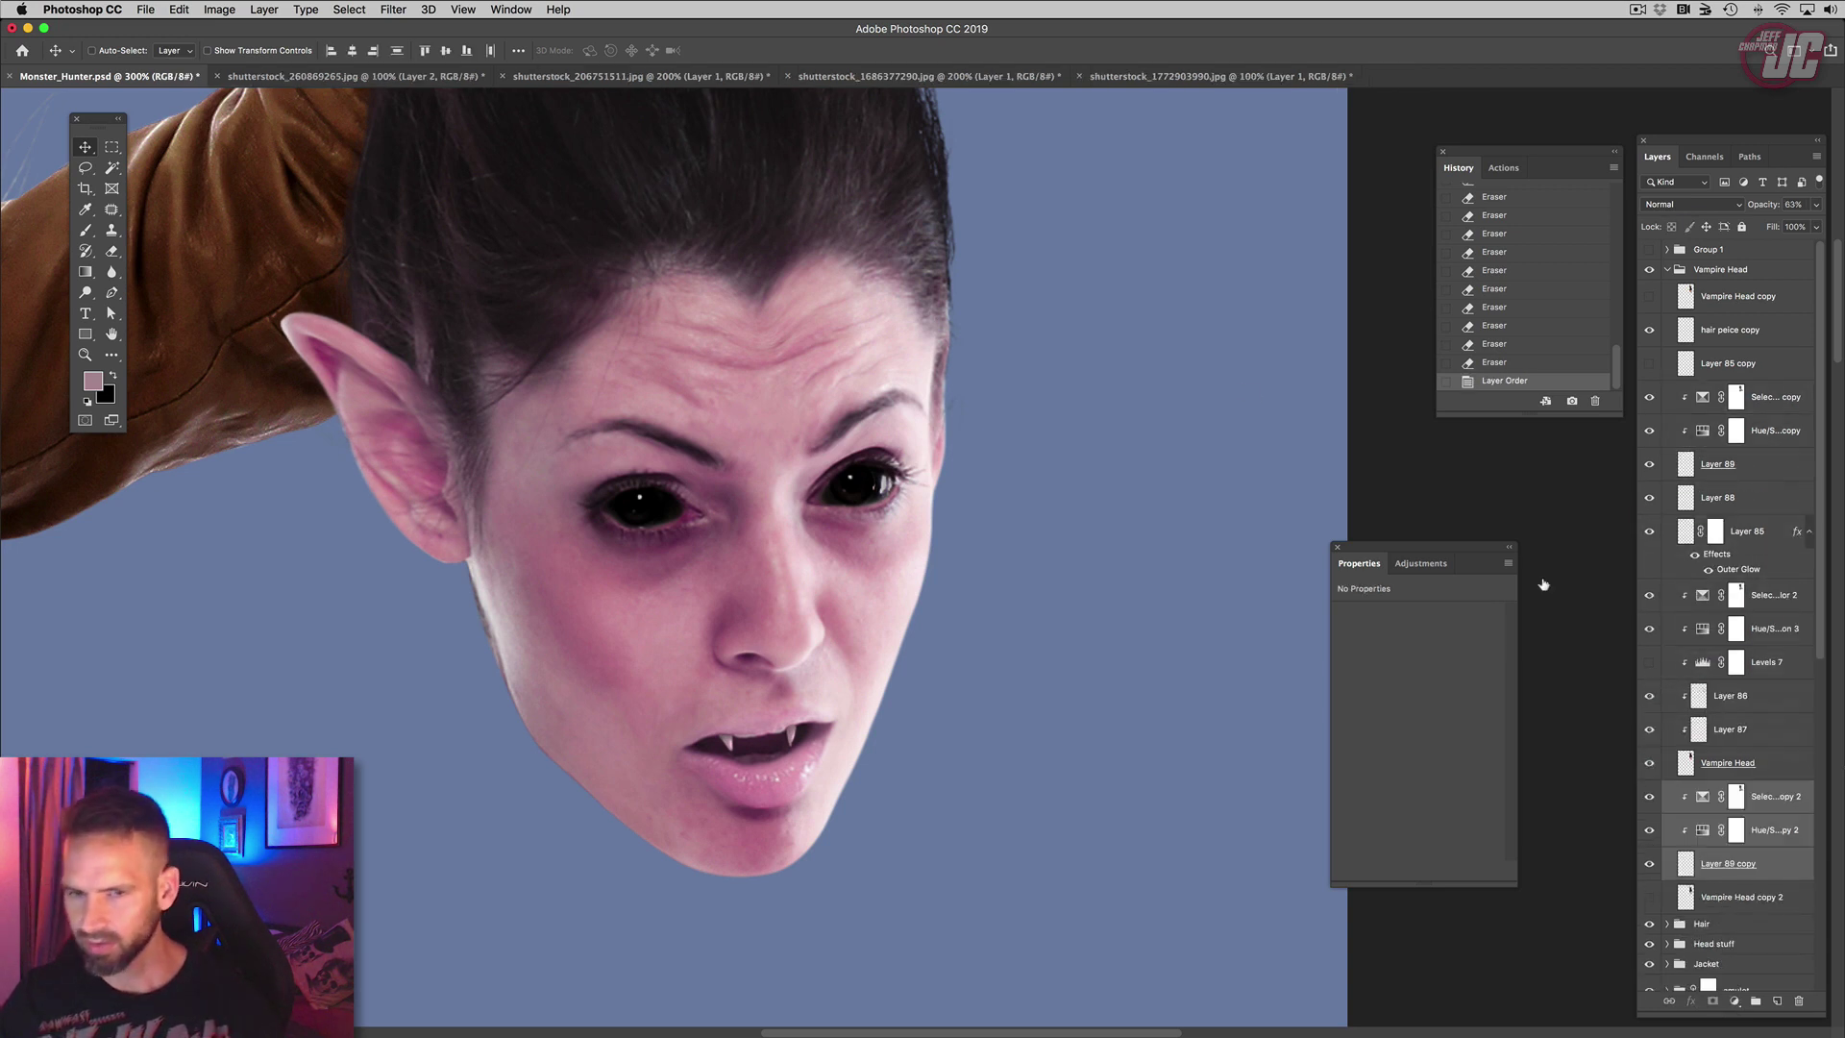
Step: Move the duplicated ear to the far side of the head, flip it horizontally and set it against the temple
left_click_drag(485, 451, 1202, 351)
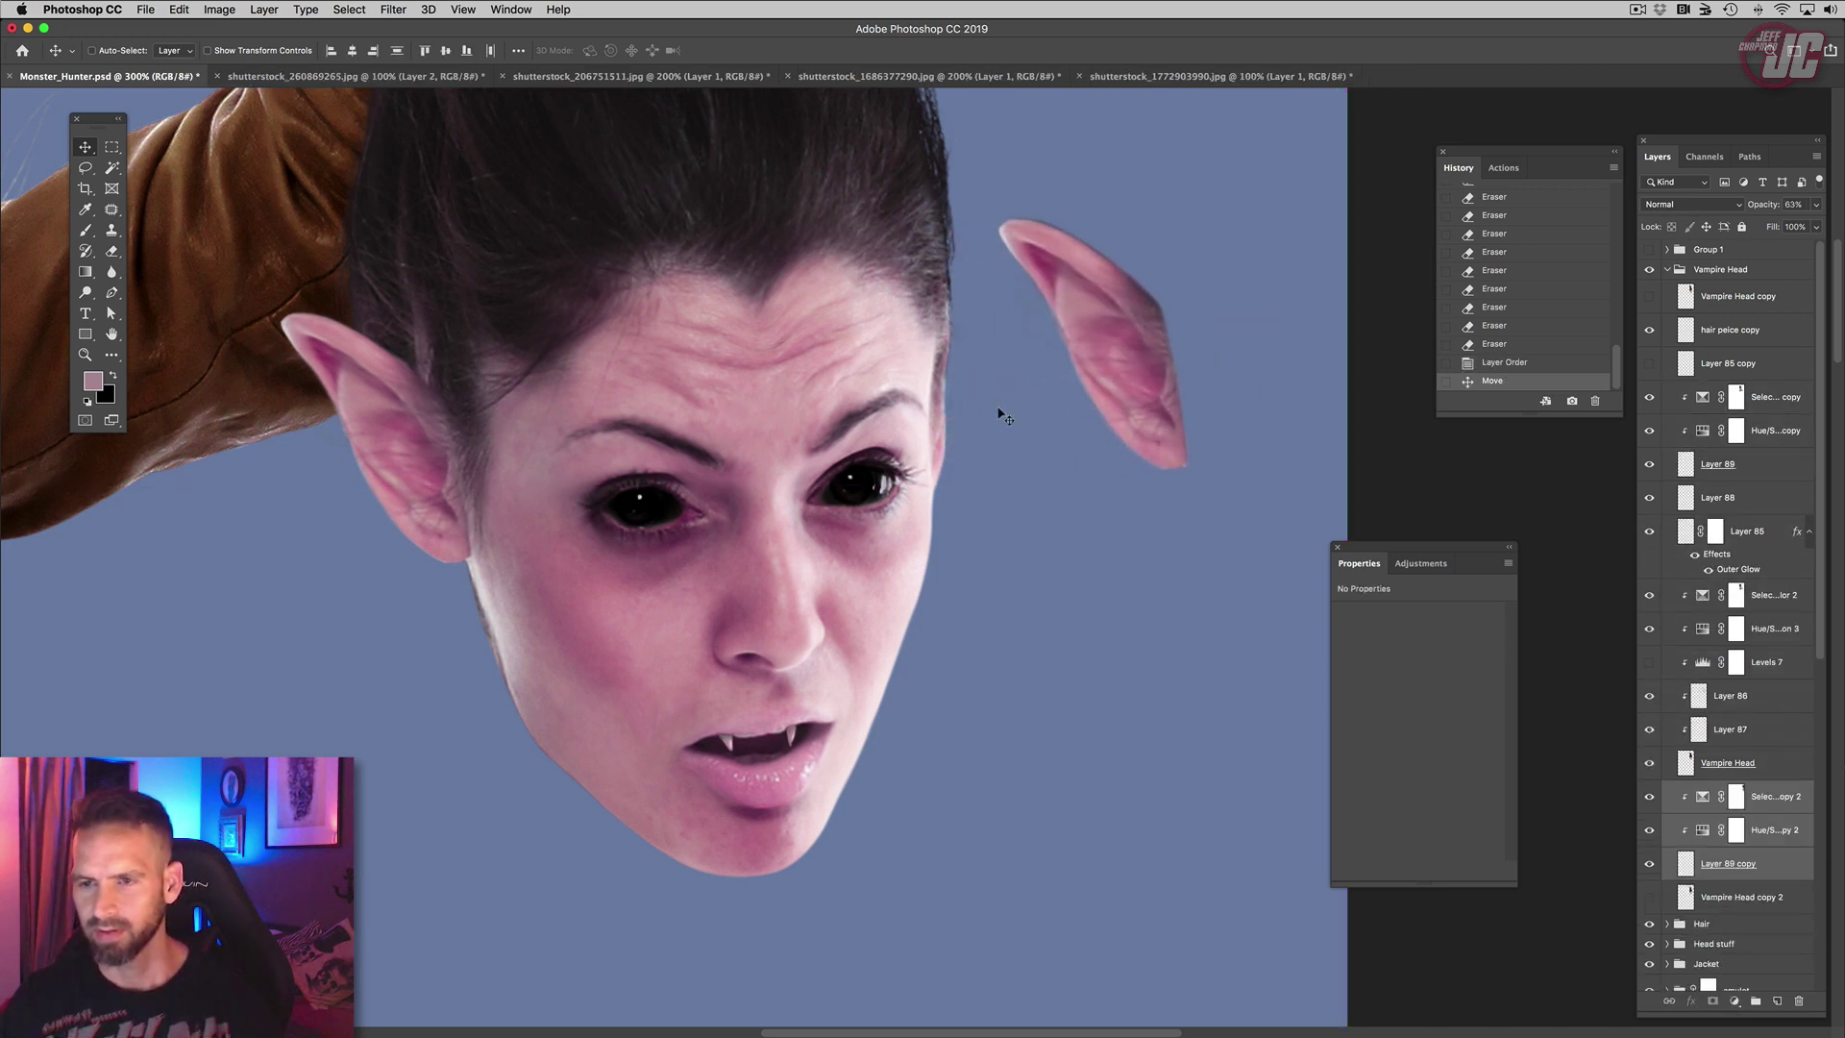
left_click(189, 10)
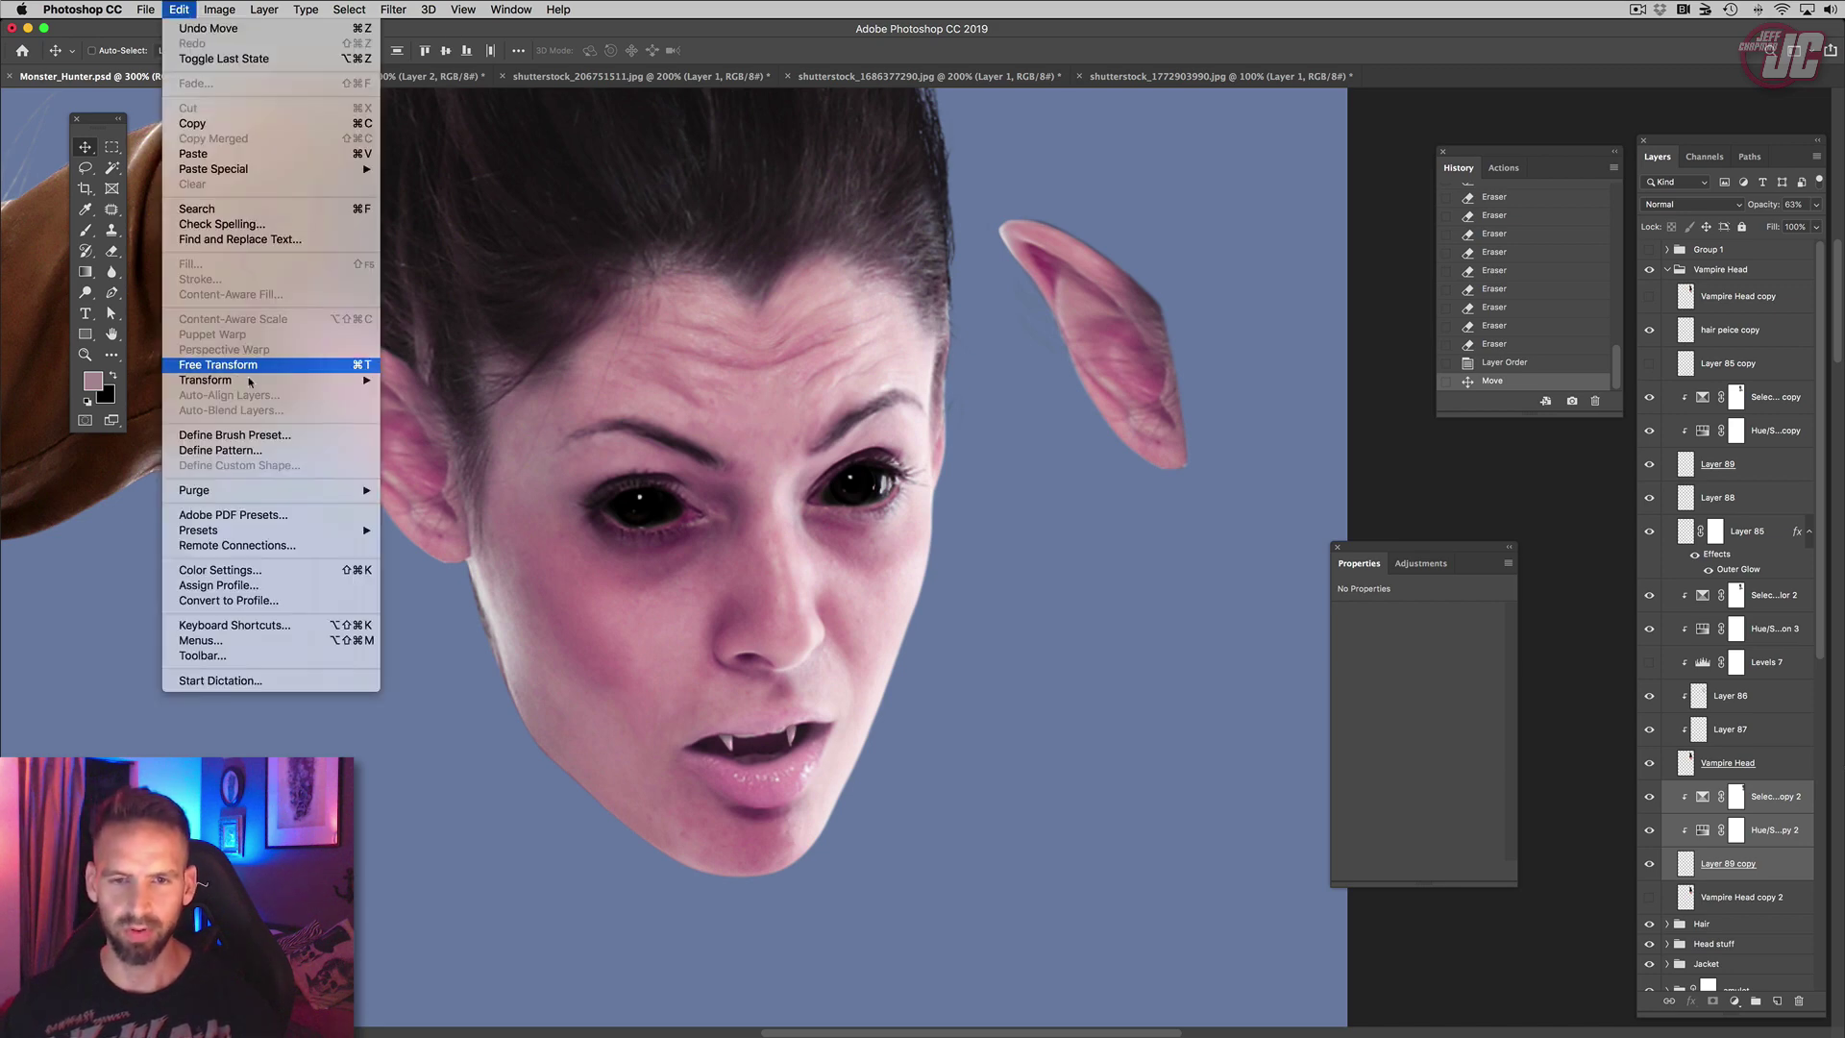
mouse_move(288, 379)
left_click(454, 560)
left_click_drag(1047, 355, 966, 370)
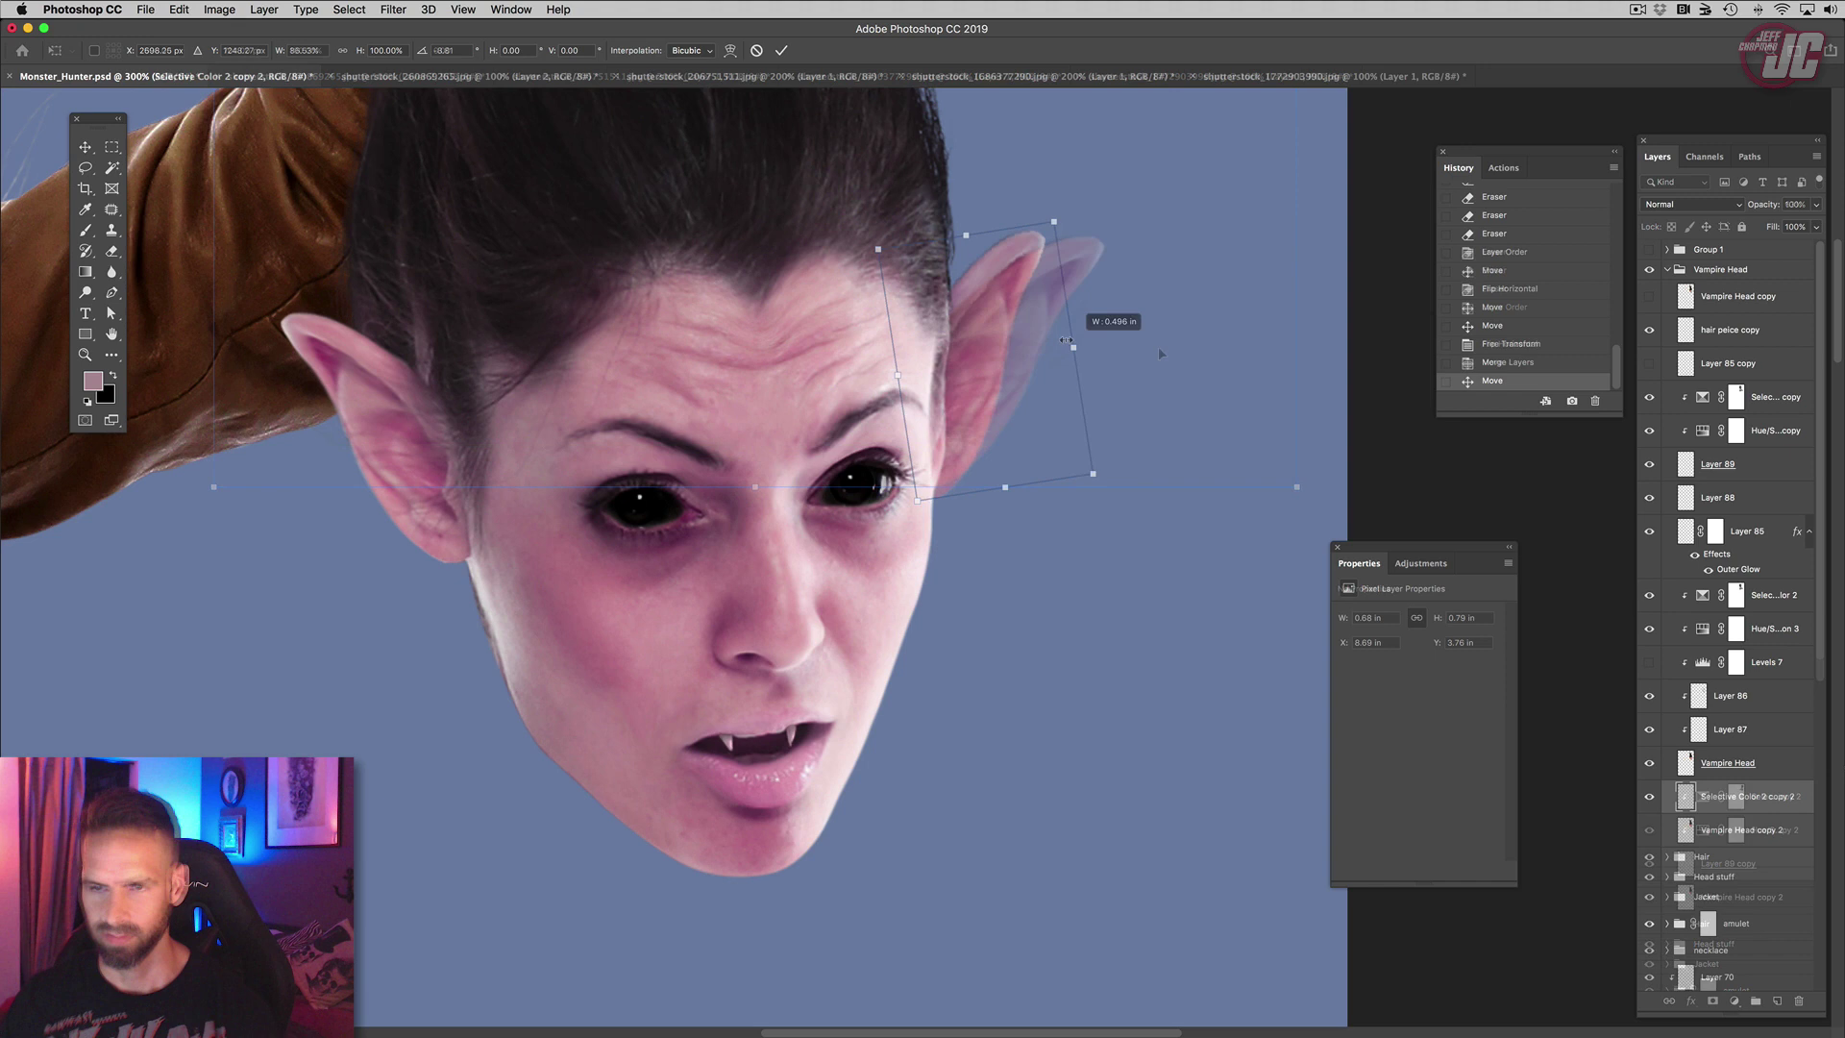
Step: Narrow and rotate the flipped ear with Free Transform and tuck it behind the far edge of the head
left_click_drag(1157, 346, 1018, 356)
left_click_drag(991, 451, 986, 443)
left_click_drag(1029, 306, 1074, 236)
left_click_drag(919, 346, 919, 362)
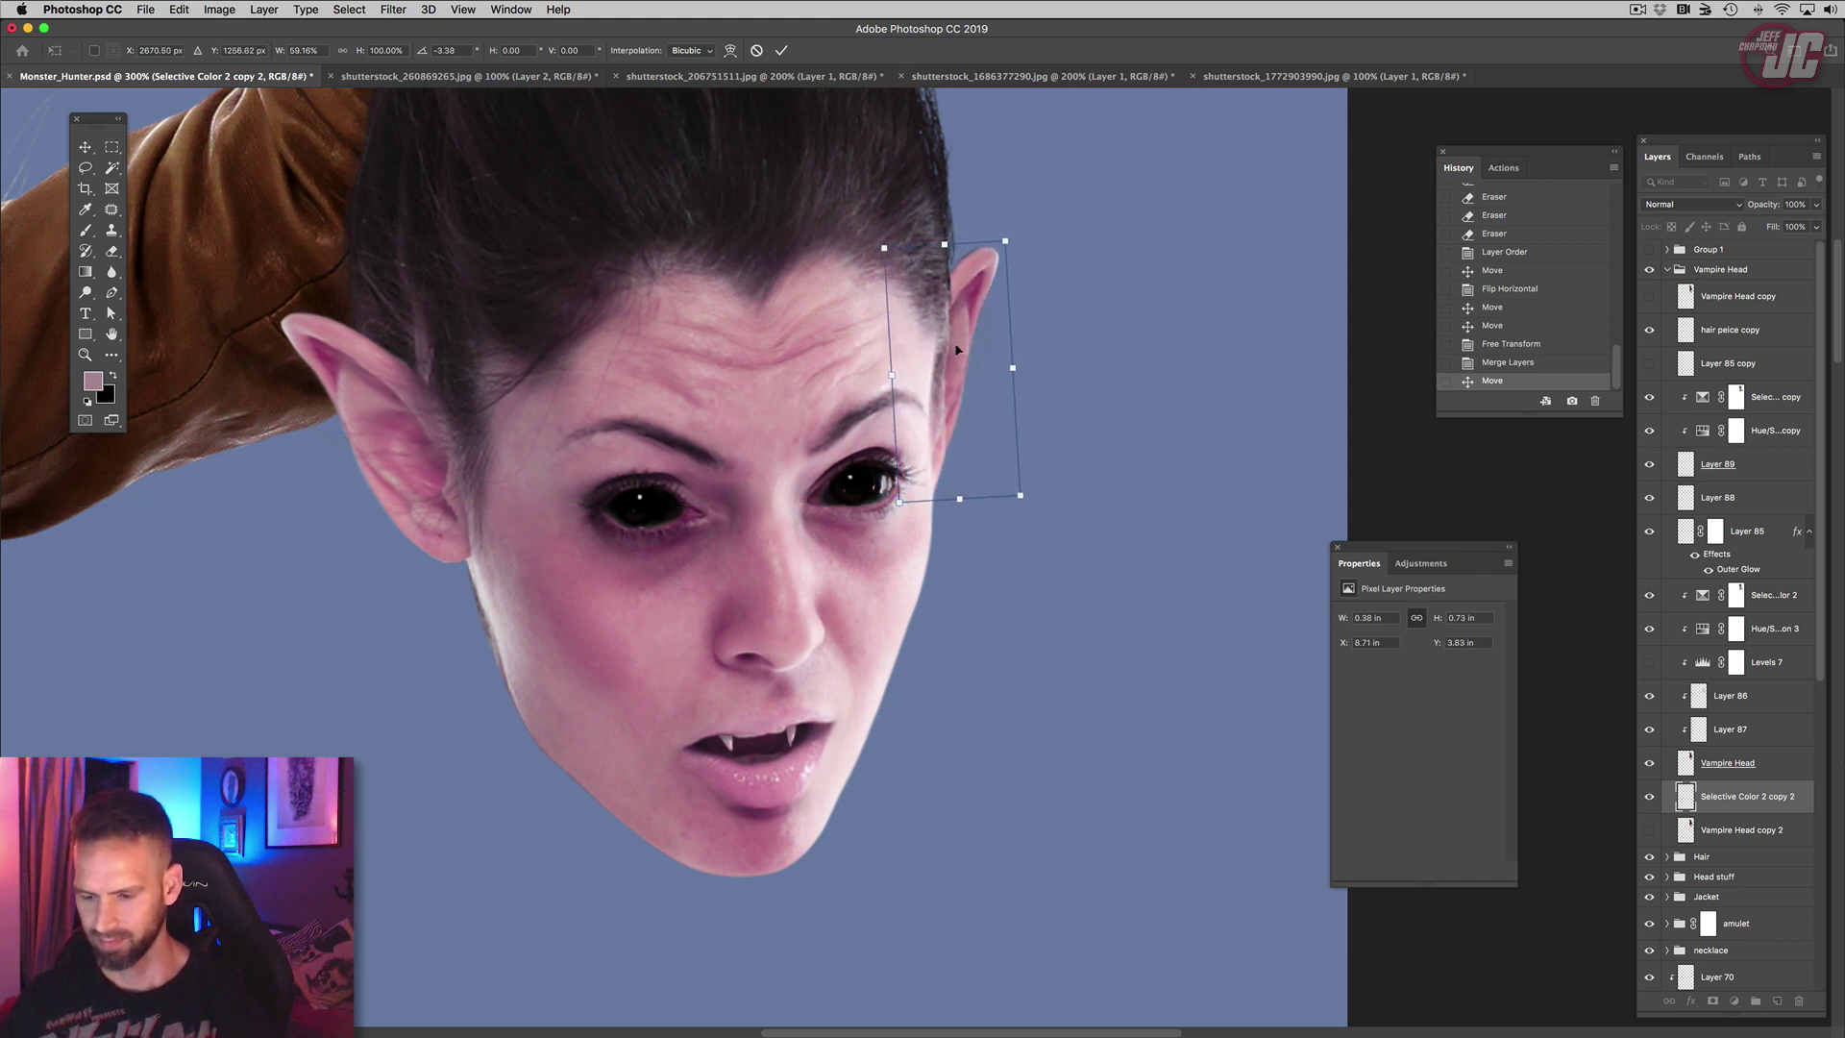
key("Return")
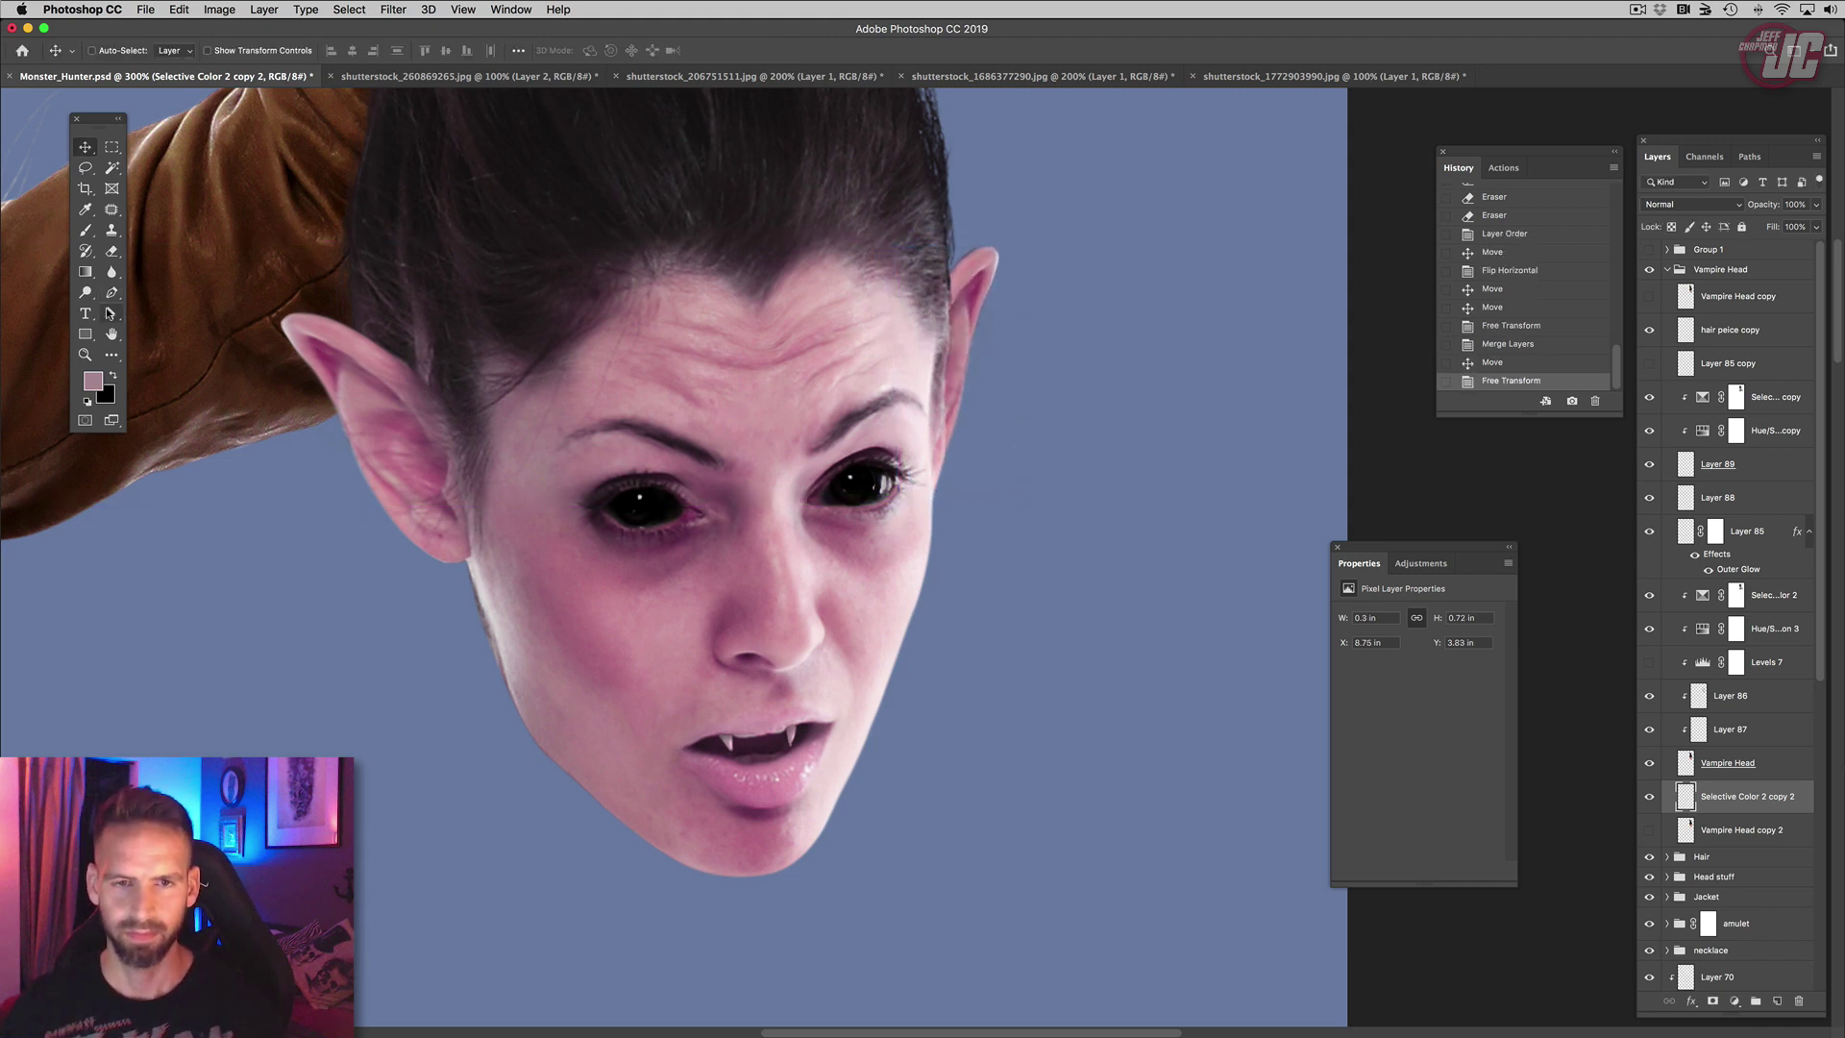
Step: Retouch the tones from tip to base of the far ear using the Dodge tool with Midtones range and 30% exposure
left_click(84, 292)
right_click(494, 239)
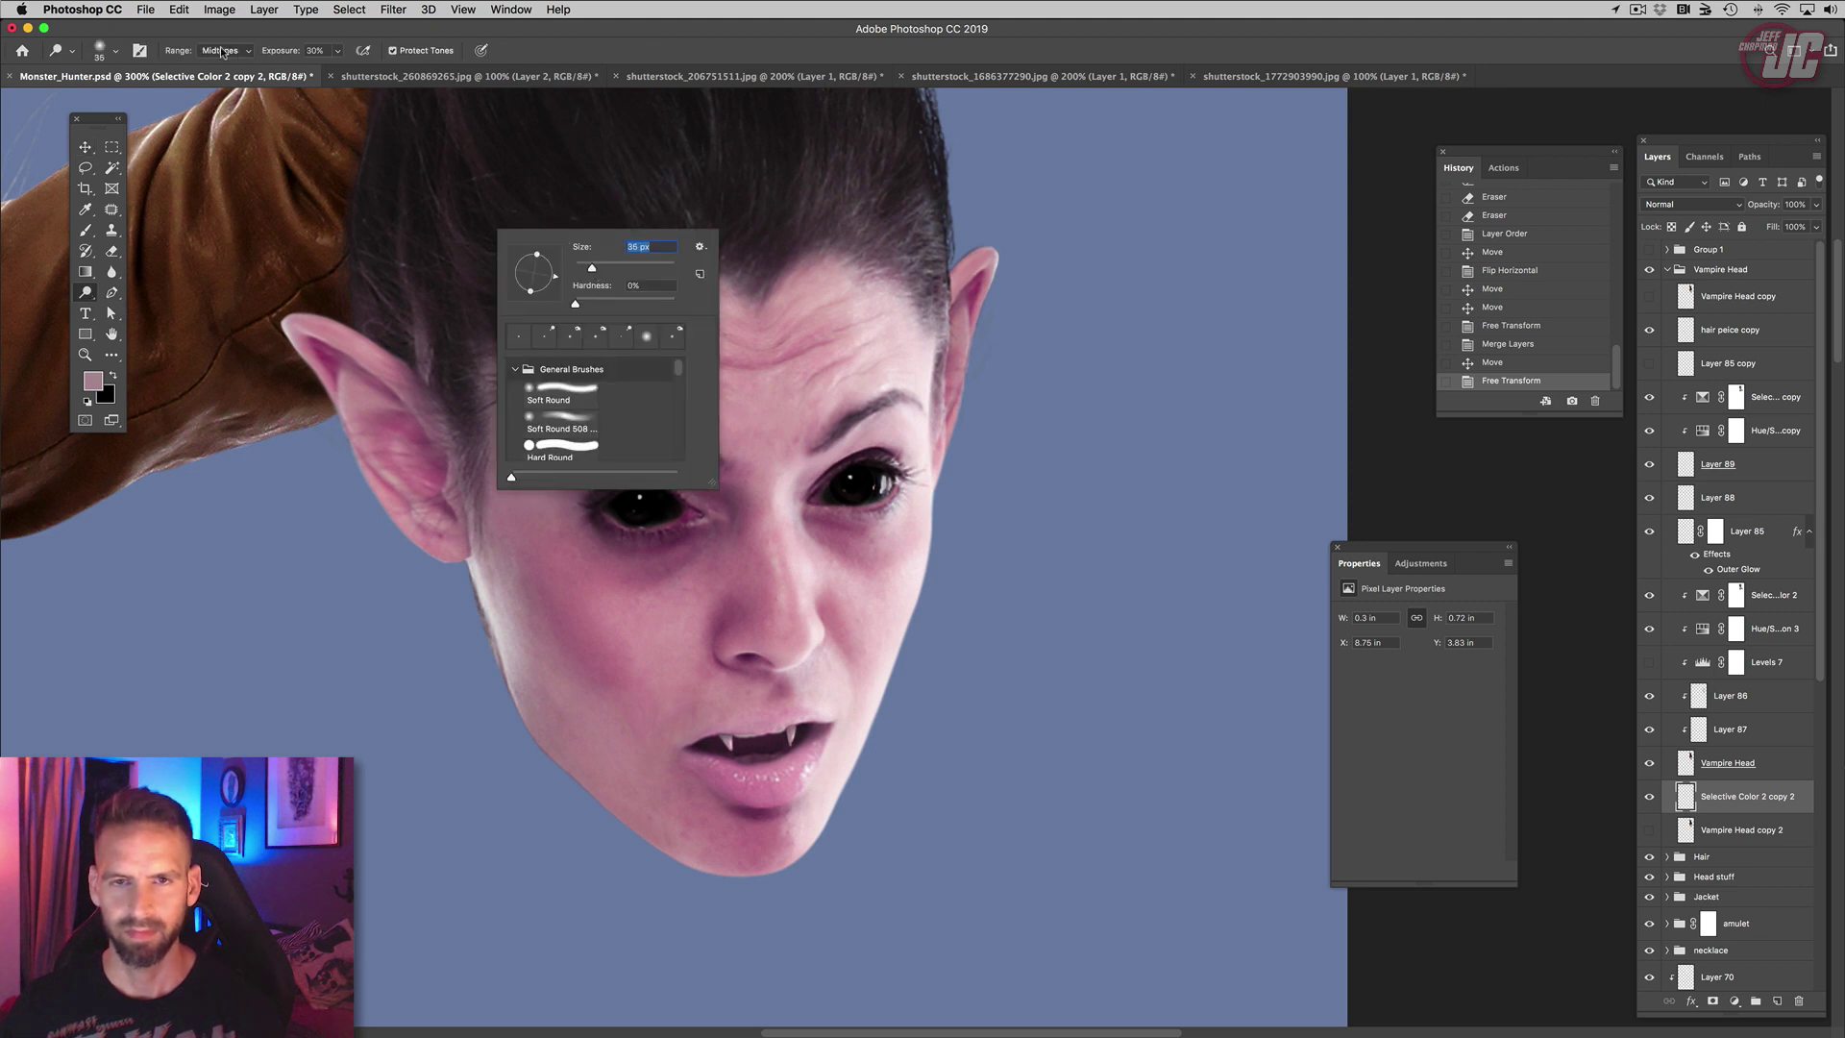
left_click_drag(995, 255, 963, 300)
left_click_drag(973, 279, 961, 313)
mouse_move(966, 291)
left_mouse_down()
mouse_move(962, 316)
mouse_move(968, 292)
left_mouse_up()
left_click_drag(990, 260, 957, 423)
left_click_drag(959, 423, 950, 461)
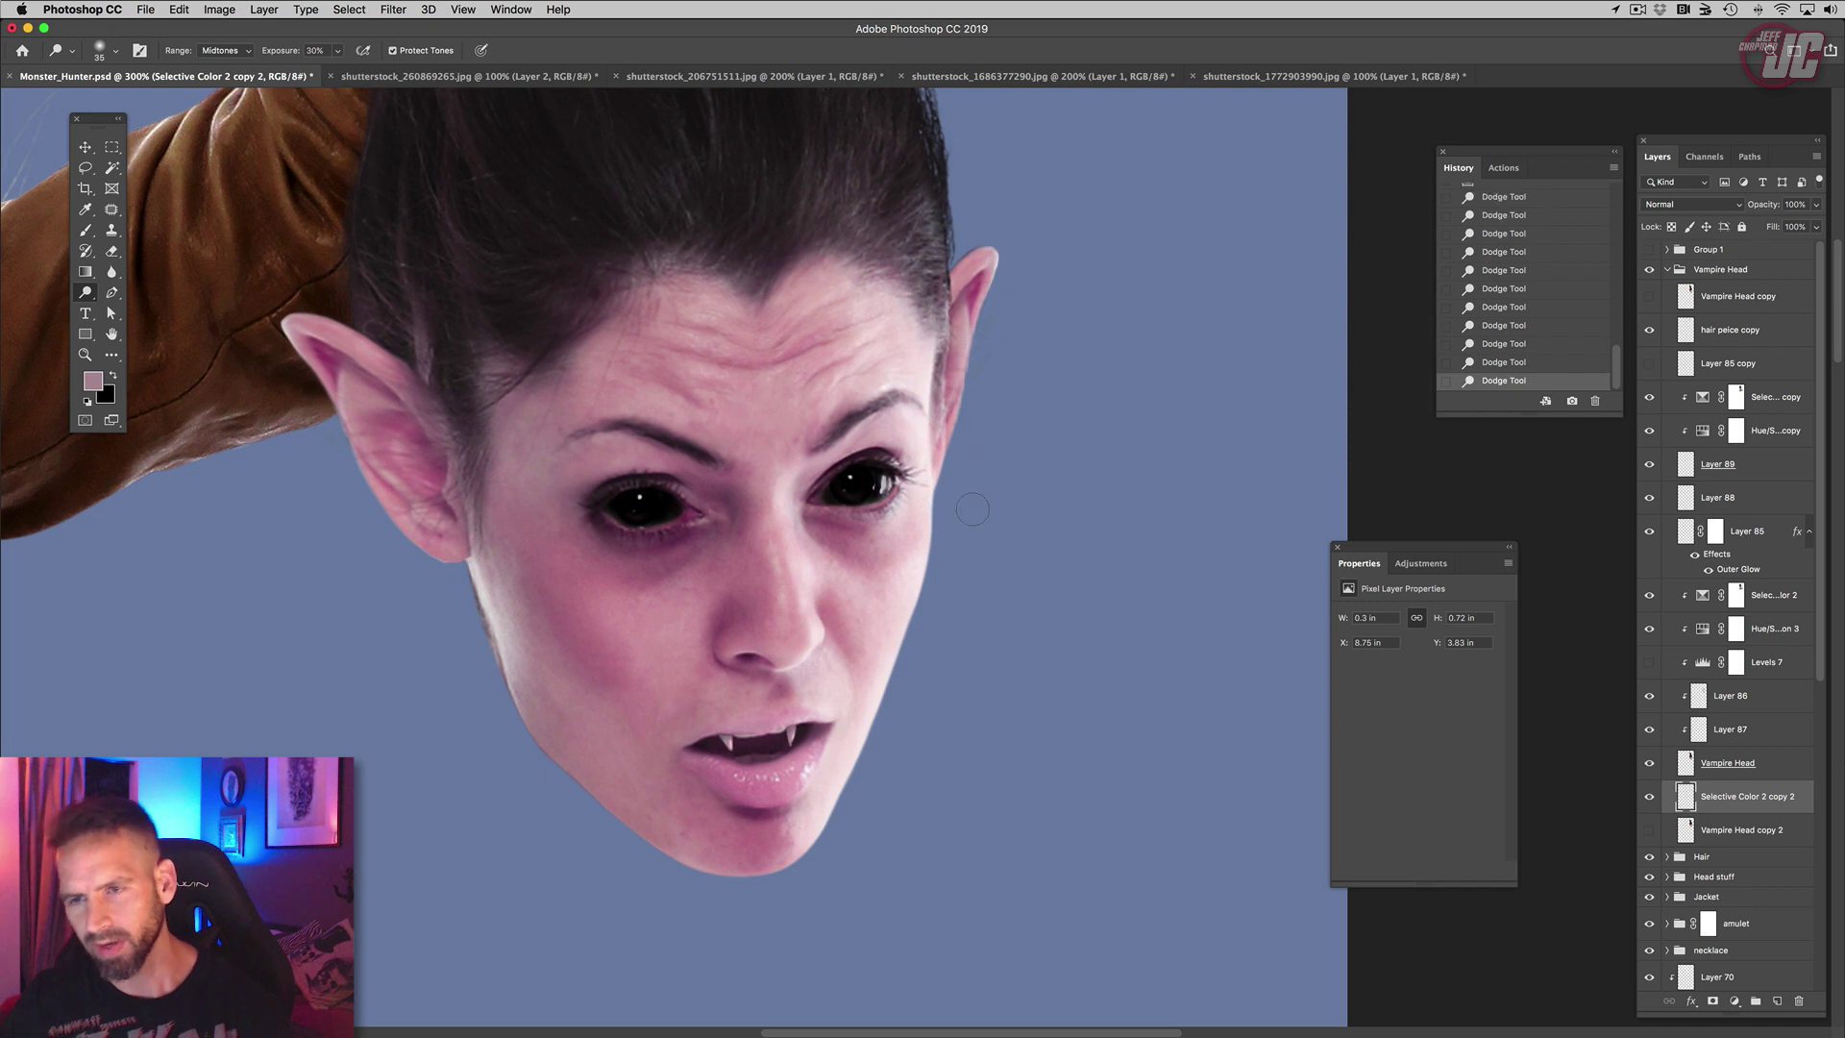
left_click(234, 48)
left_click(221, 35)
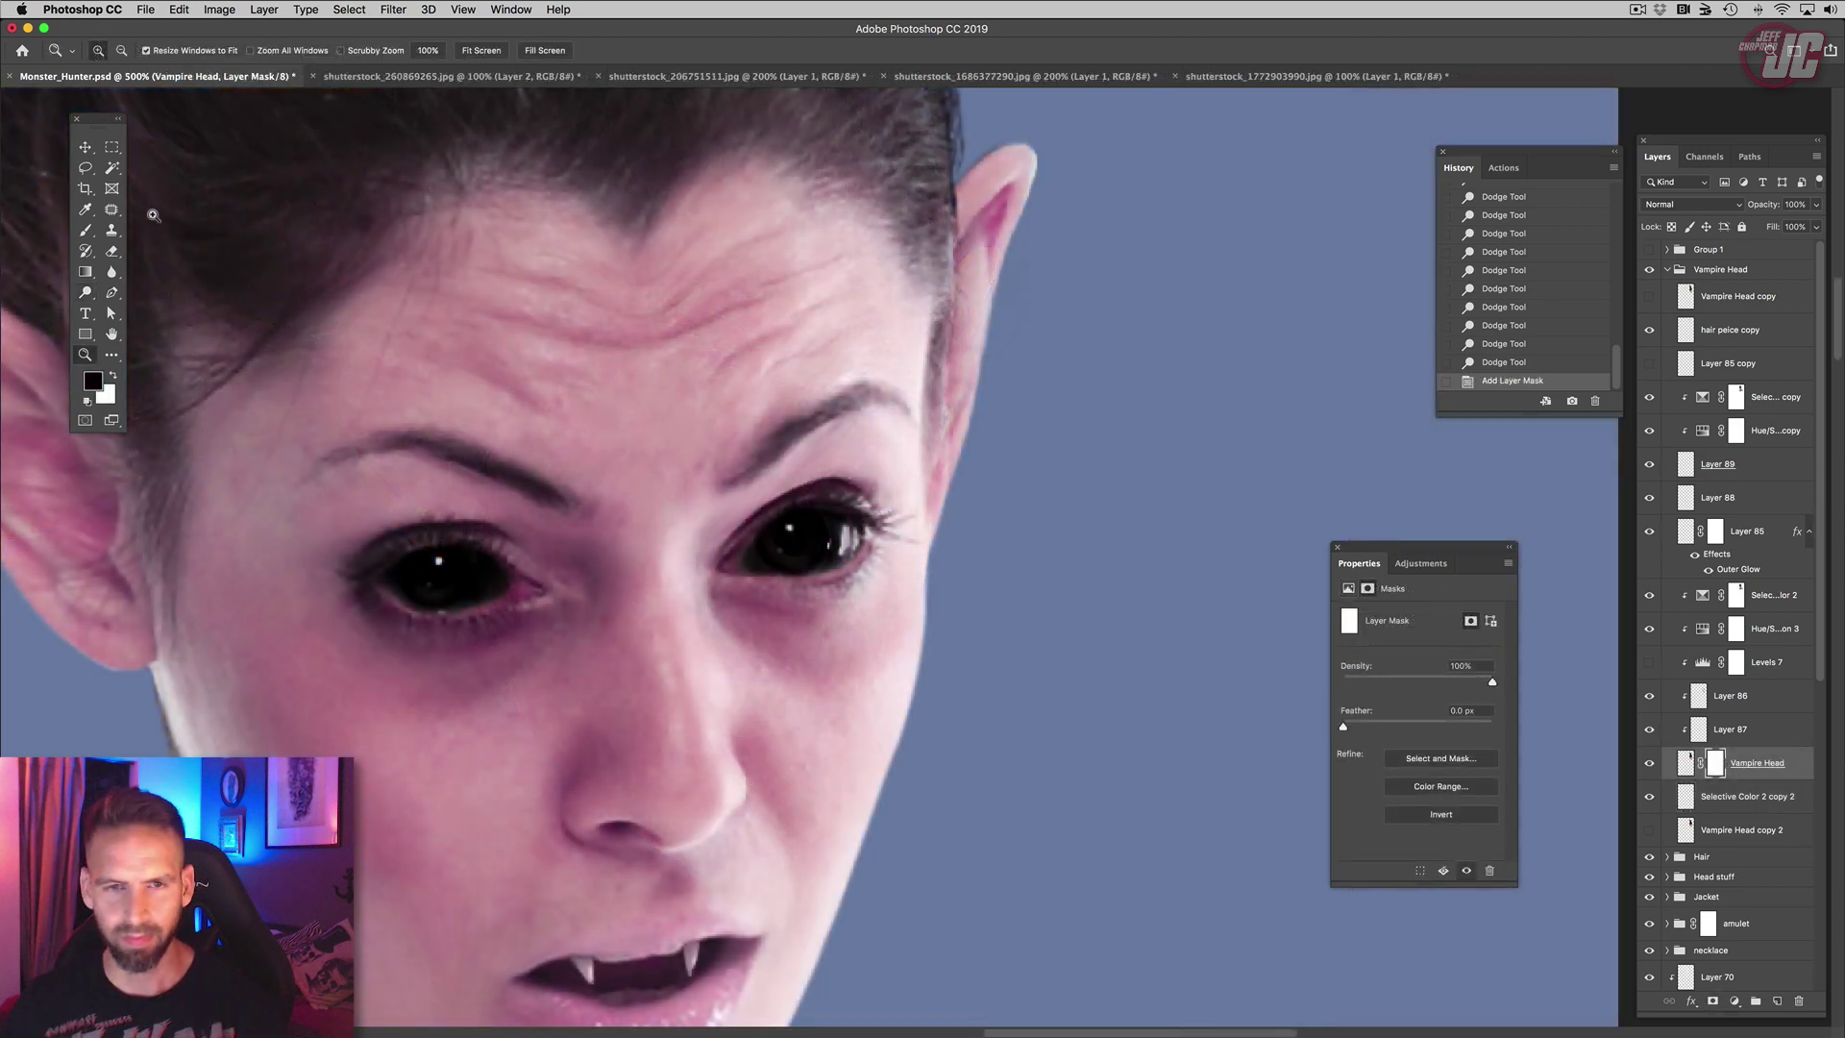
Step: Paint black on the Vampire Head mask with a soft 14 px brush at 29% opacity, blending the head's edge into the far ear
left_click(84, 230)
right_click(968, 241)
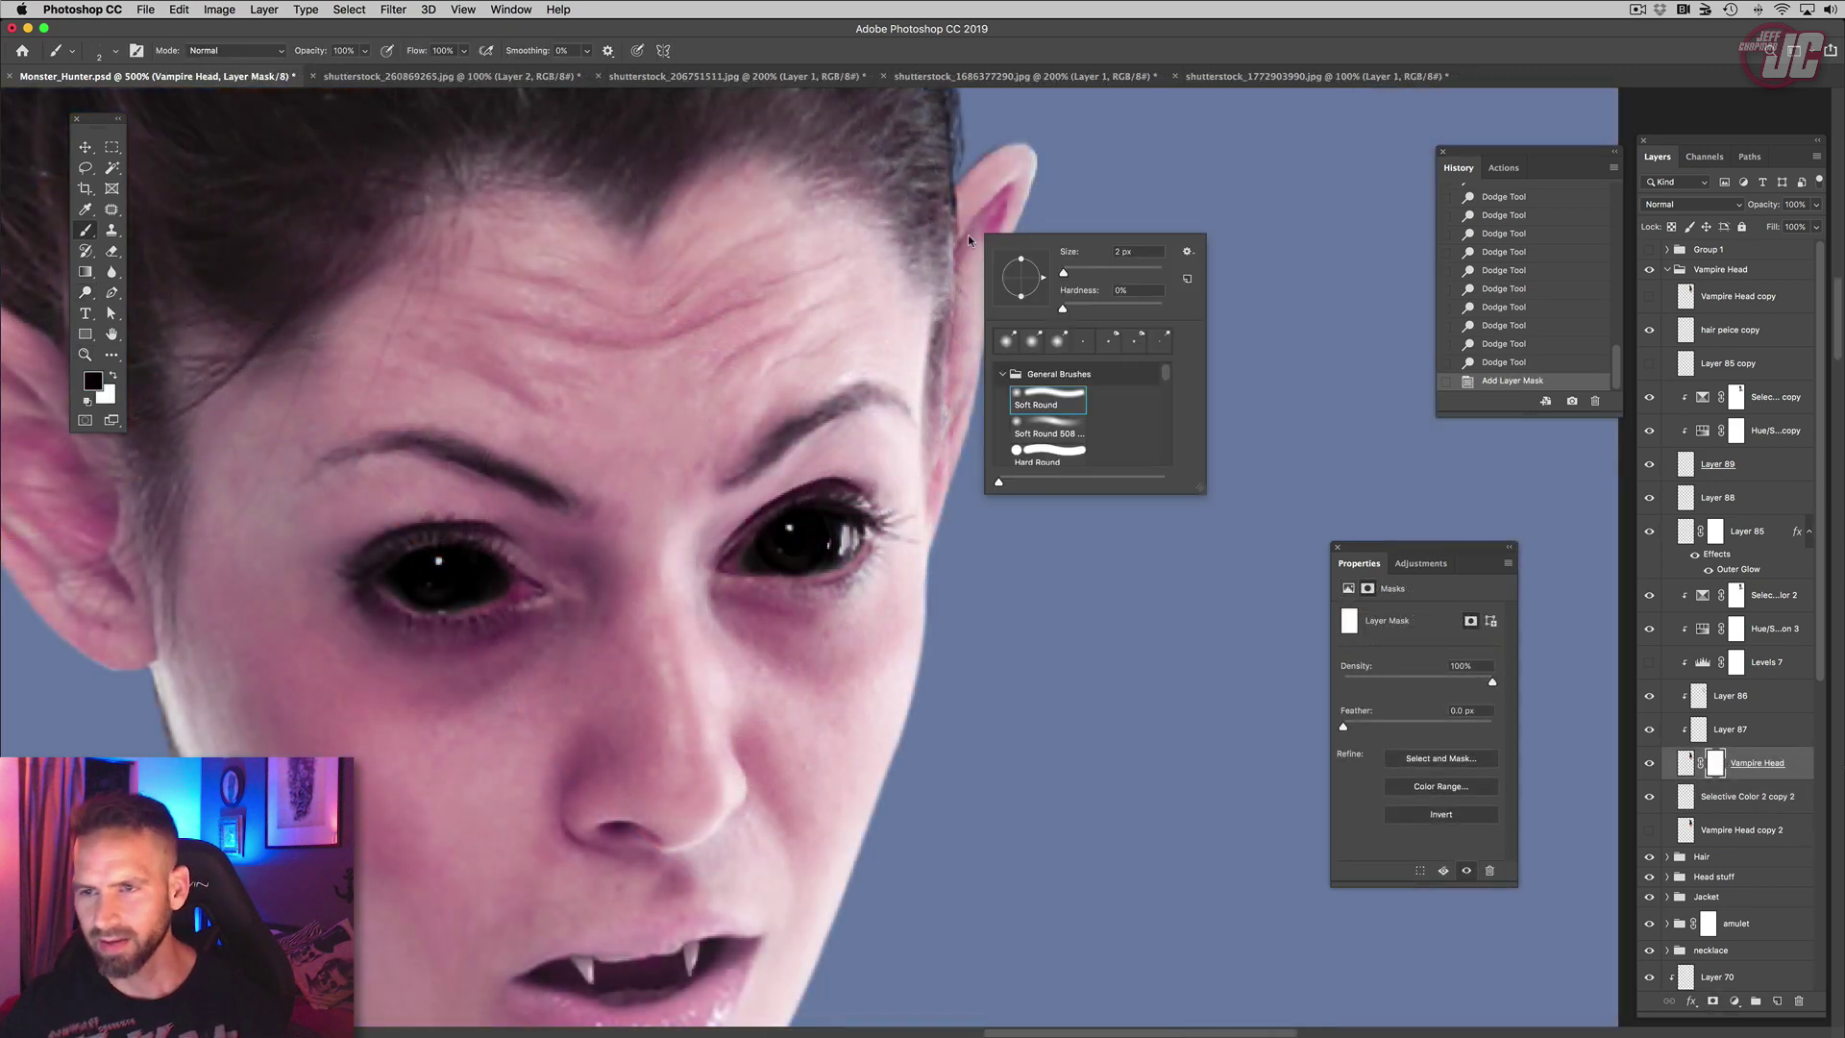
left_click_drag(1064, 276, 1045, 255)
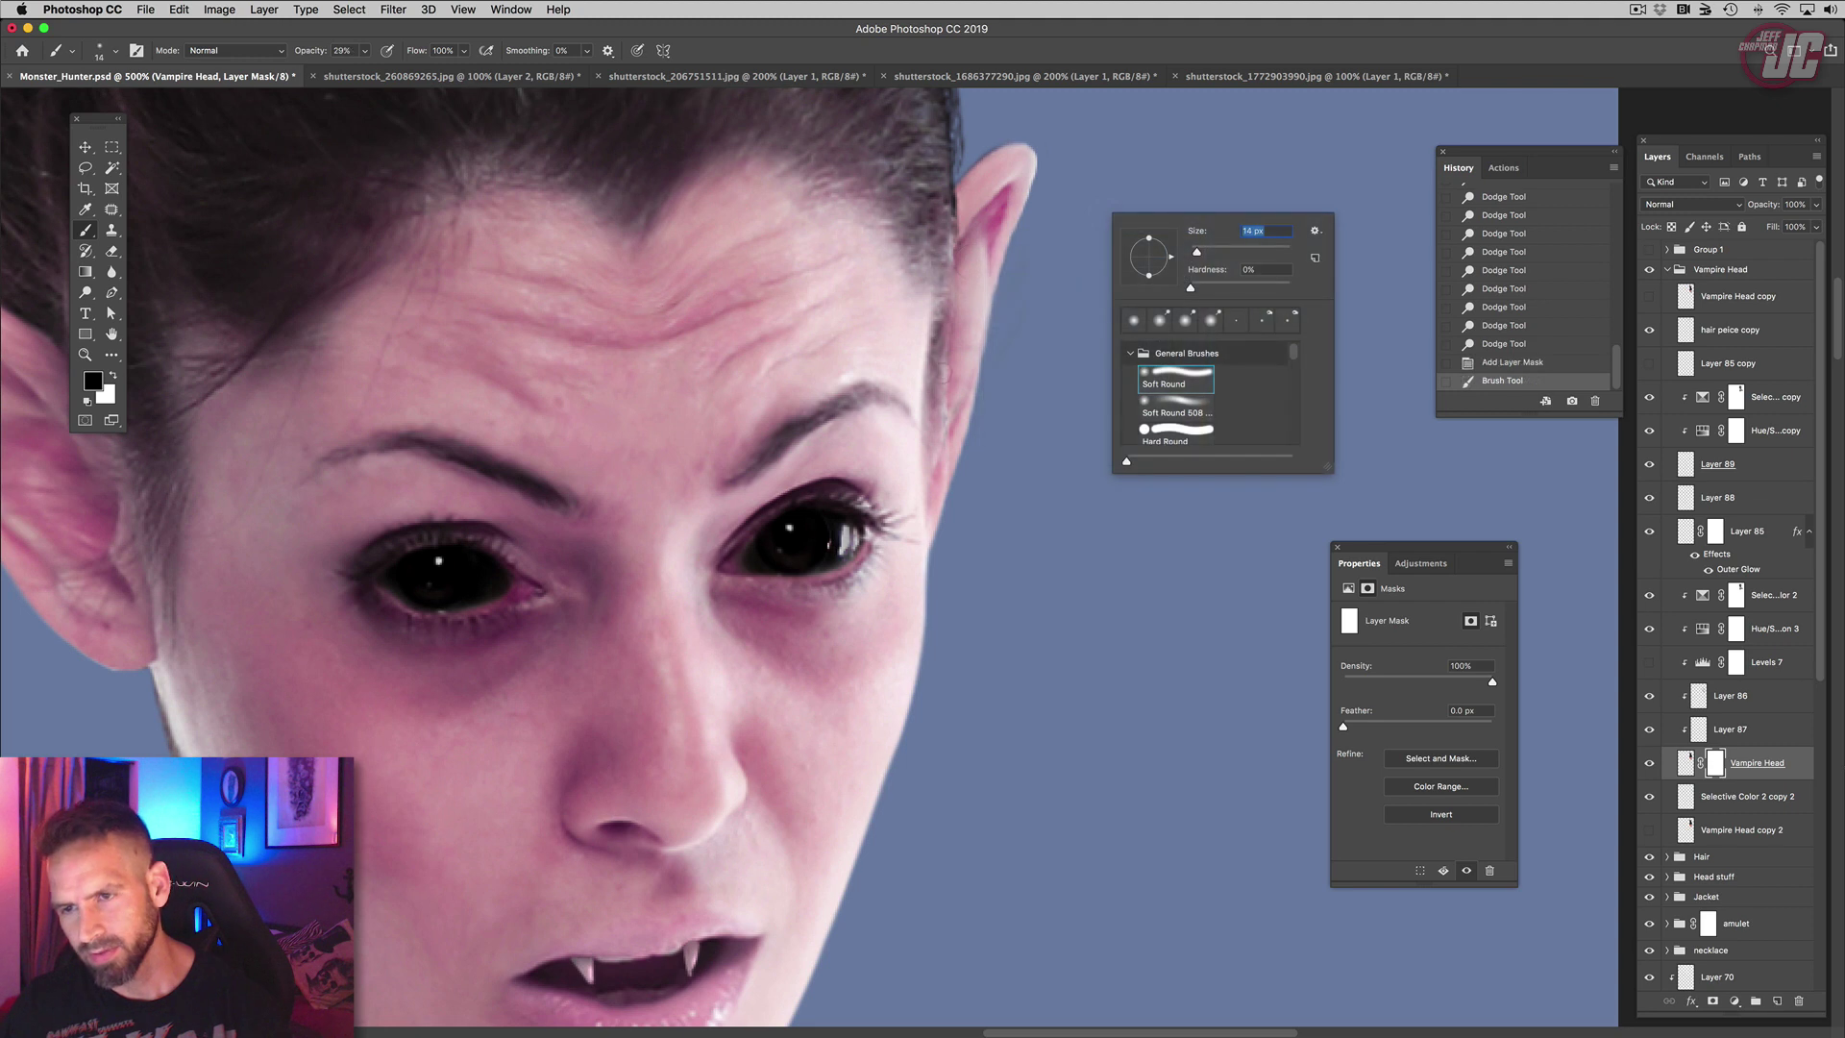
key("Return")
mouse_move(961, 360)
left_mouse_down()
mouse_move(945, 466)
mouse_move(944, 351)
left_mouse_up()
left_click_drag(946, 360, 942, 288)
left_click_drag(942, 288, 961, 265)
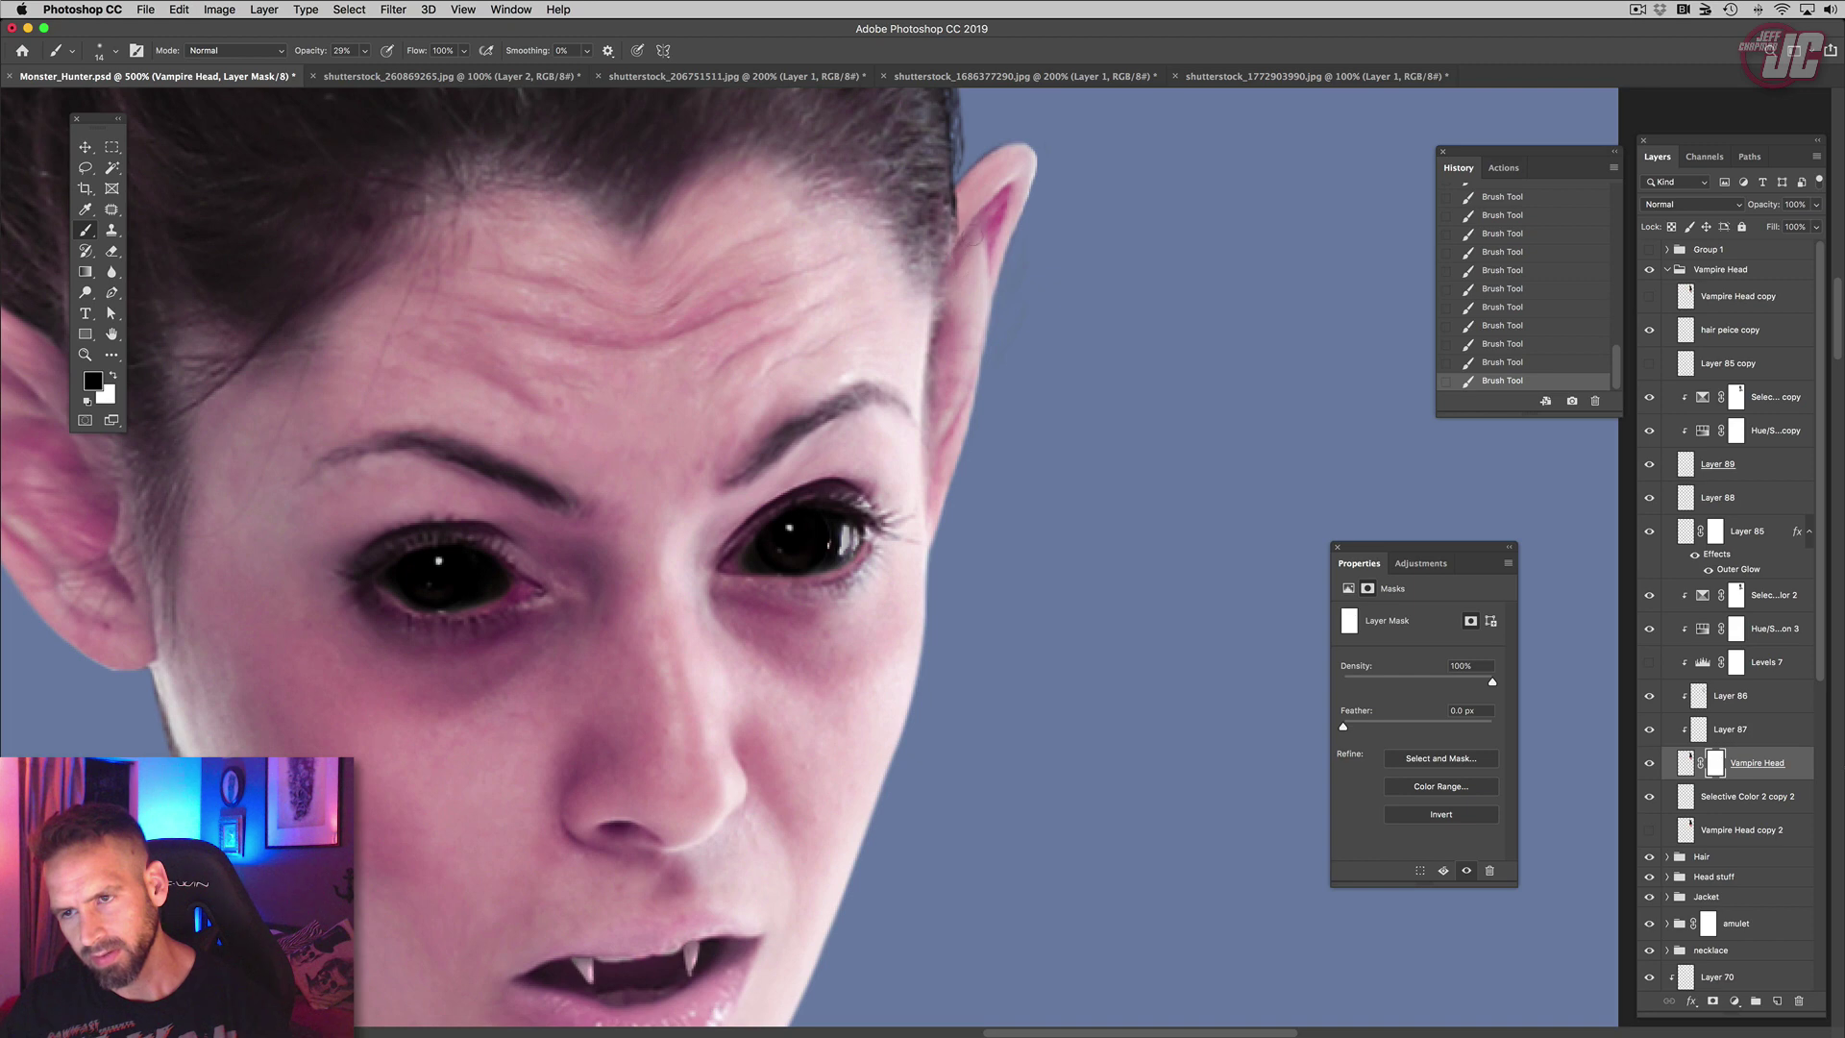
left_click(1653, 764)
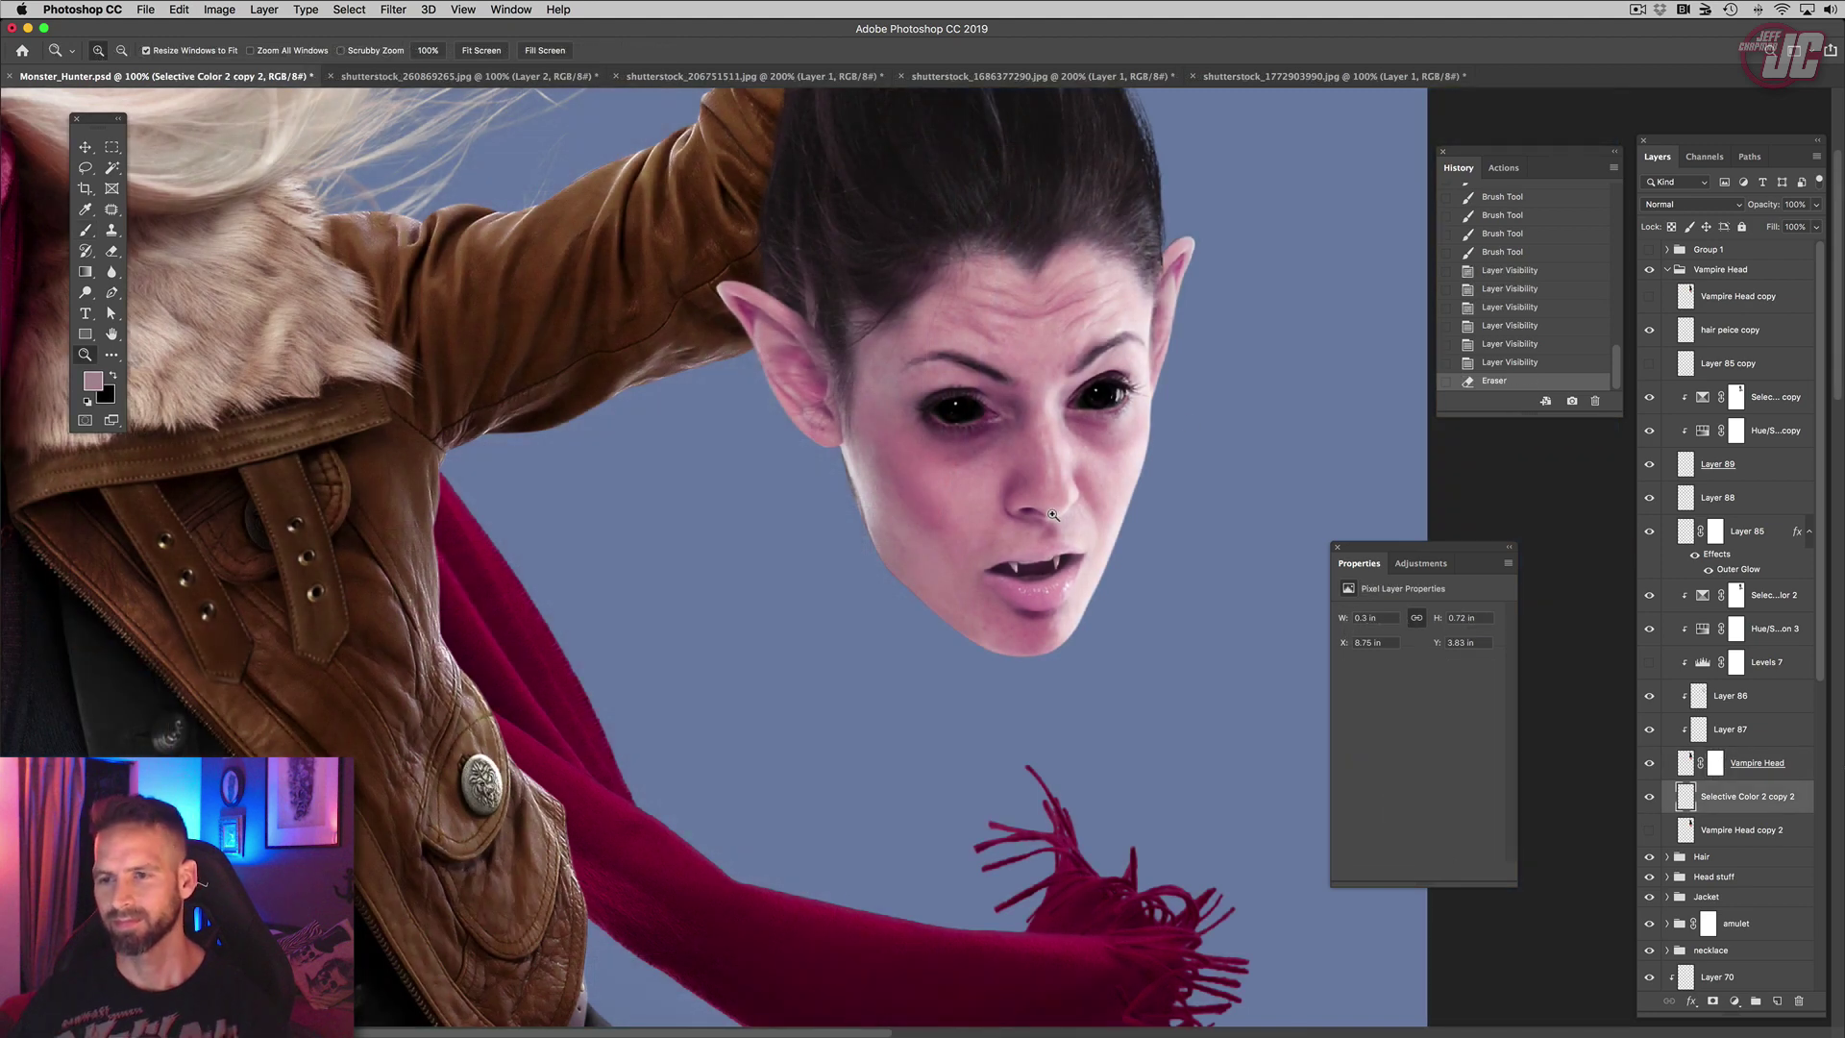
Step: Add a new clipped layer directly above Layer 86 and set its blend mode to Soft Light
left_click(766, 349)
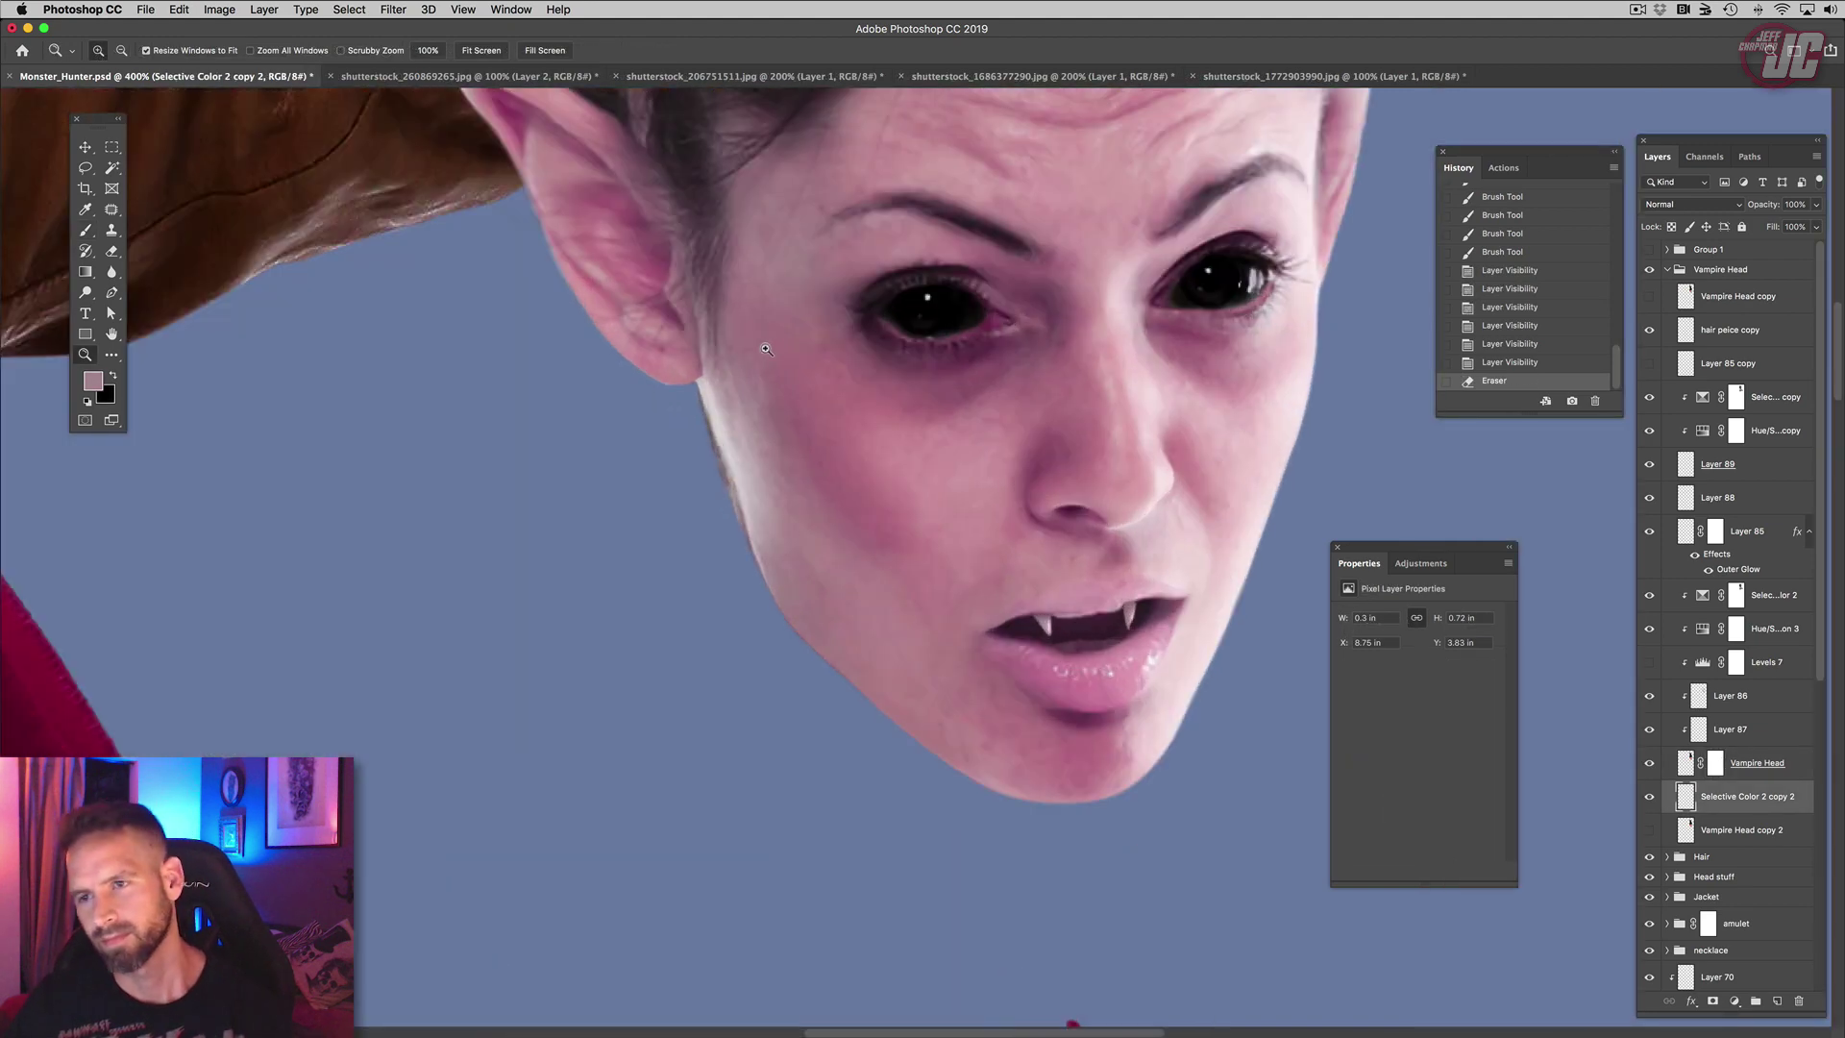
left_click_drag(1096, 401, 932, 541)
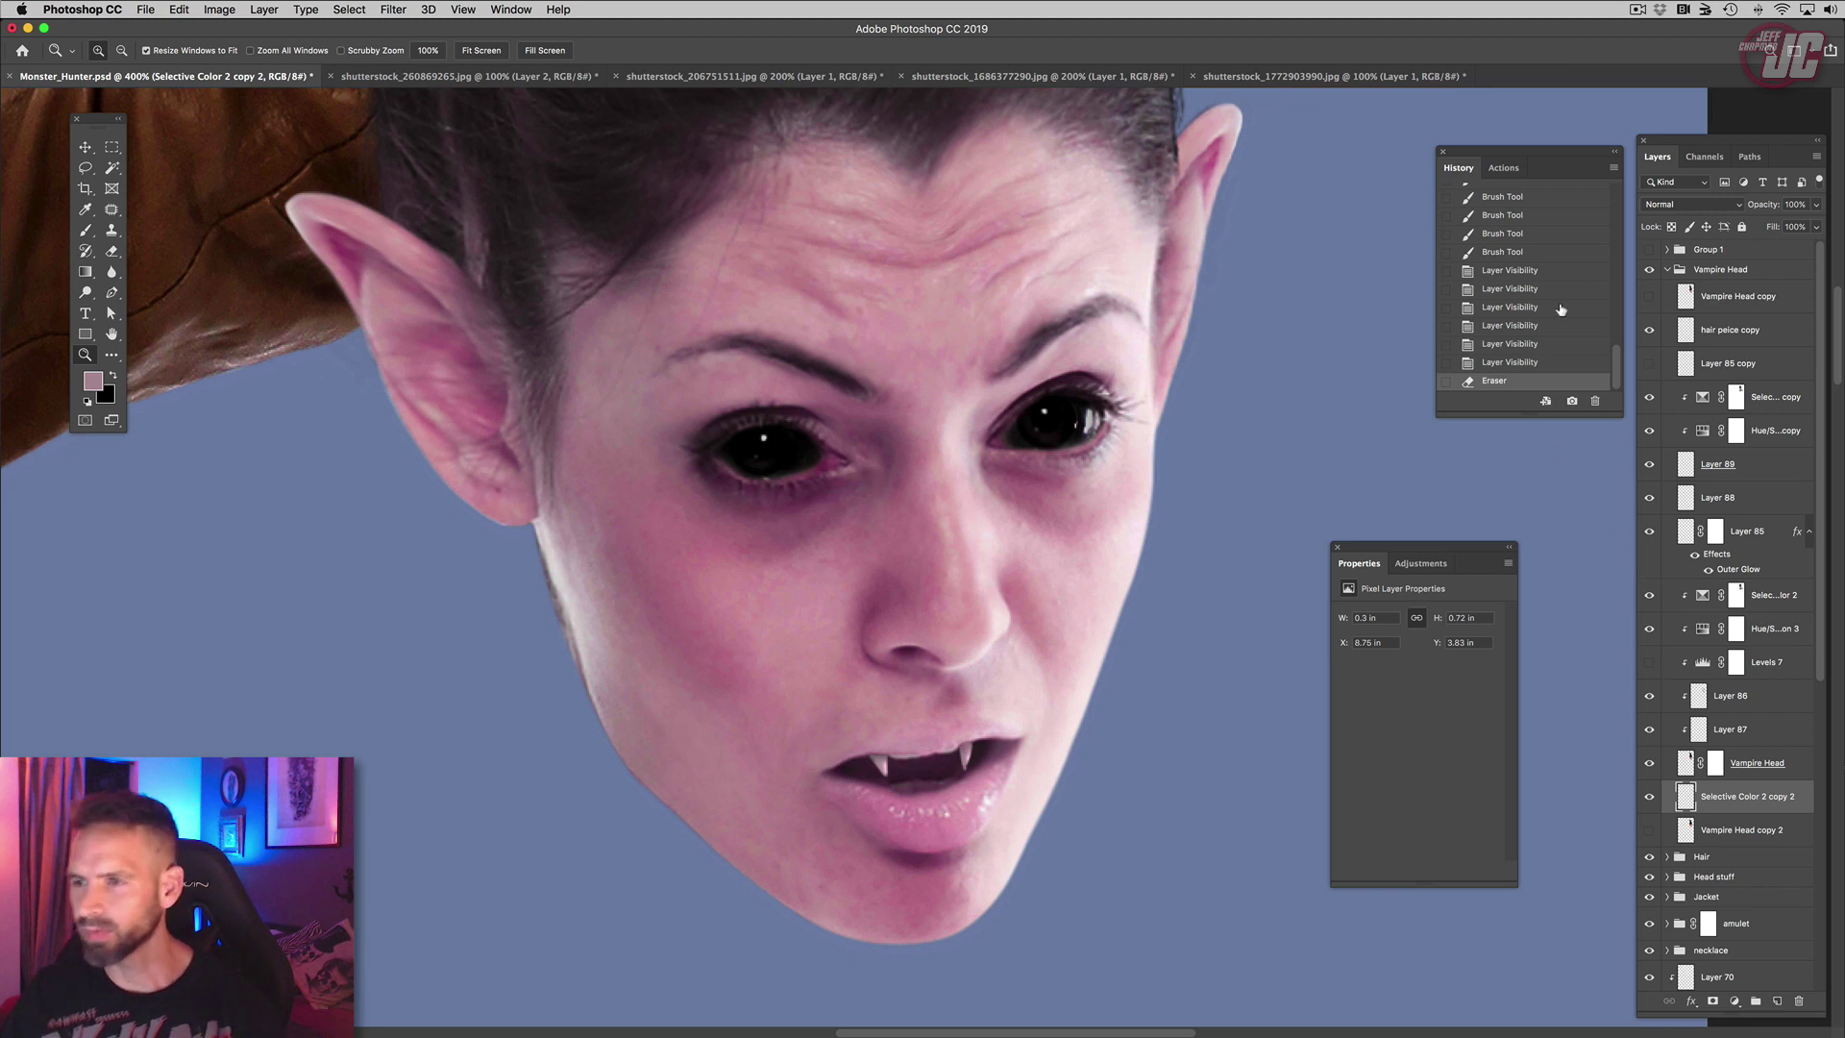
left_click(1773, 402)
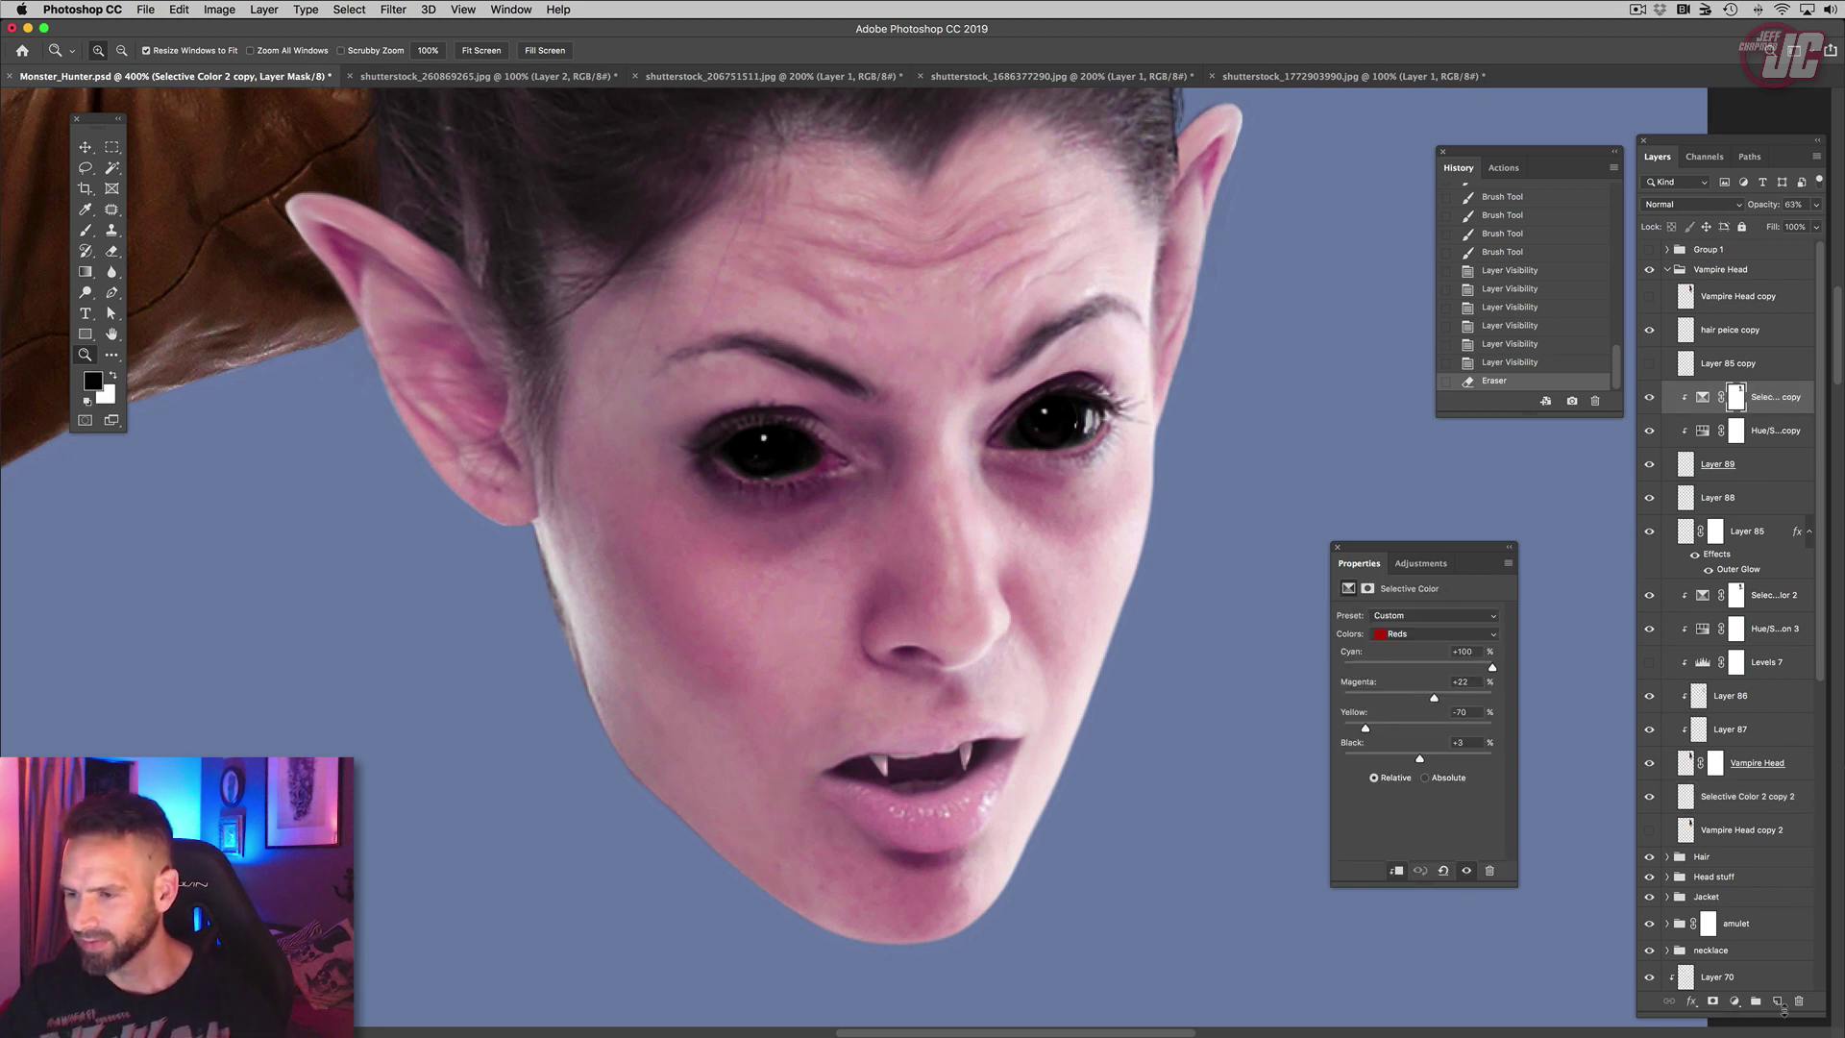
left_click(1773, 696)
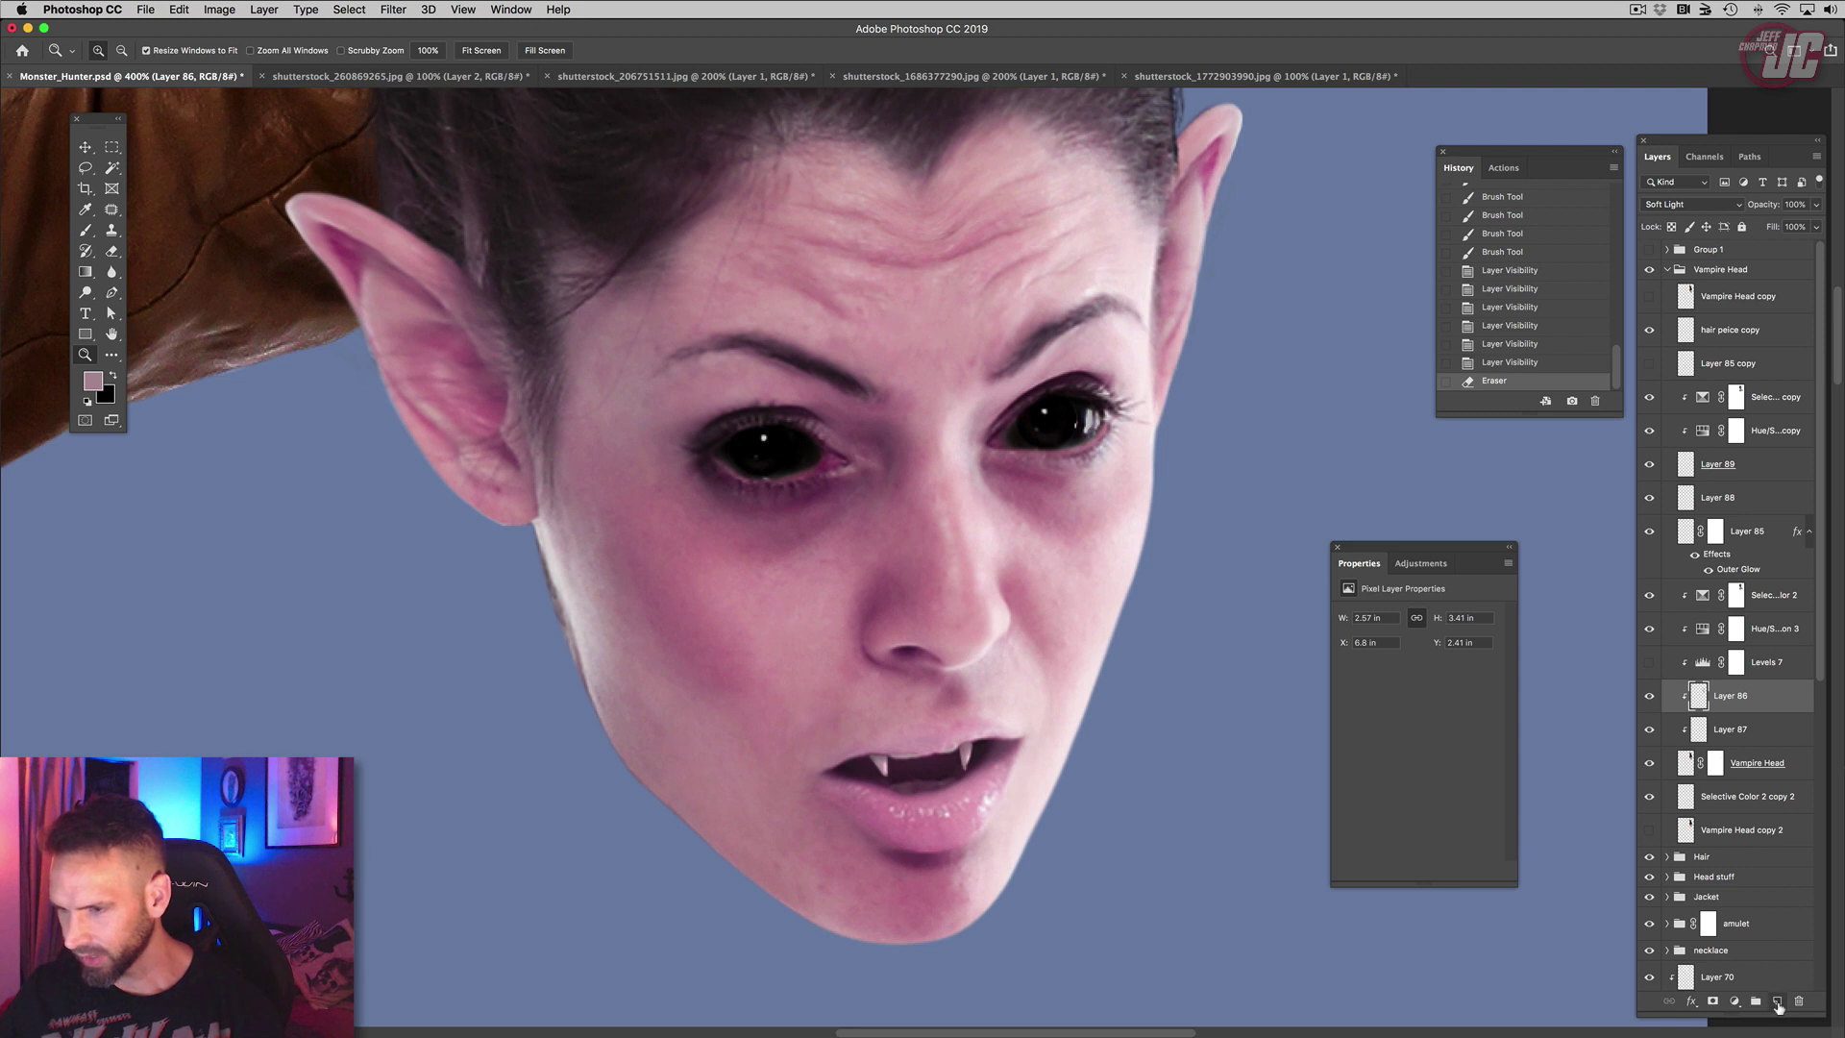
left_click(1777, 1000)
left_click(1708, 206)
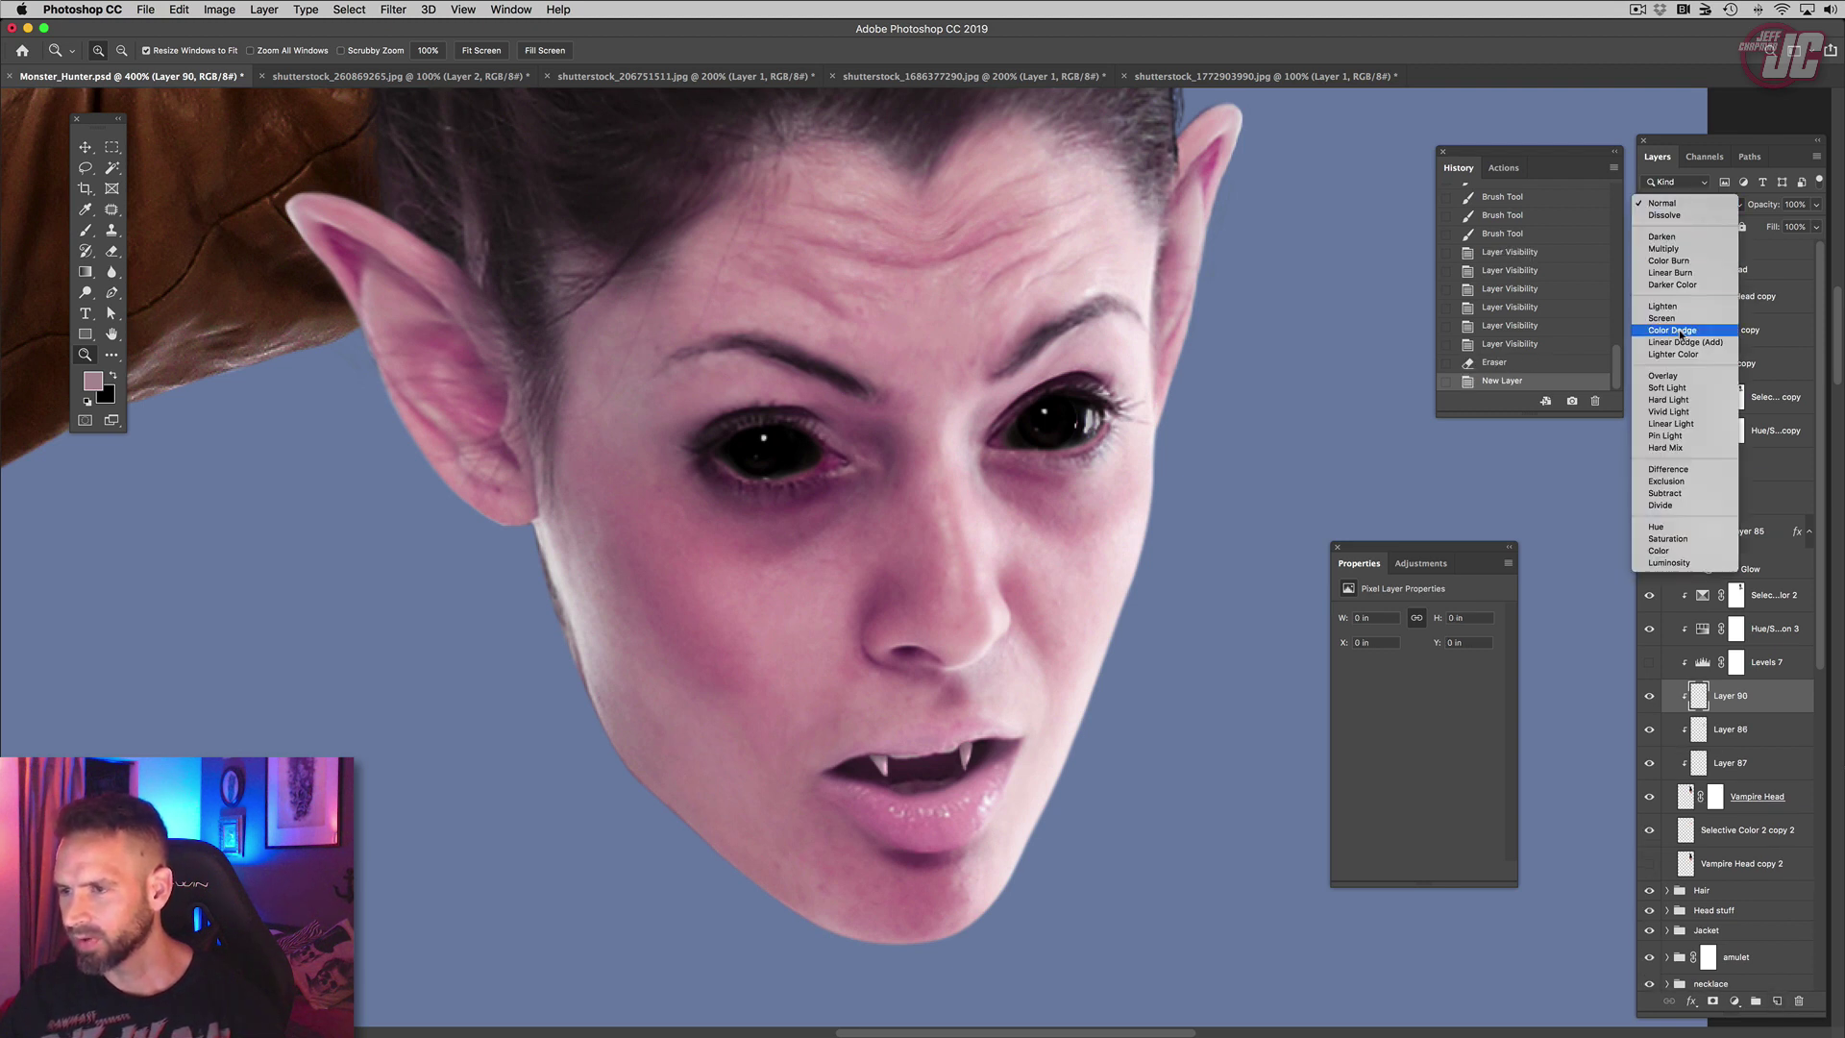
left_click(1667, 265)
Step: Set the foreground colour to the saturated blue 3a67e5
left_click(93, 380)
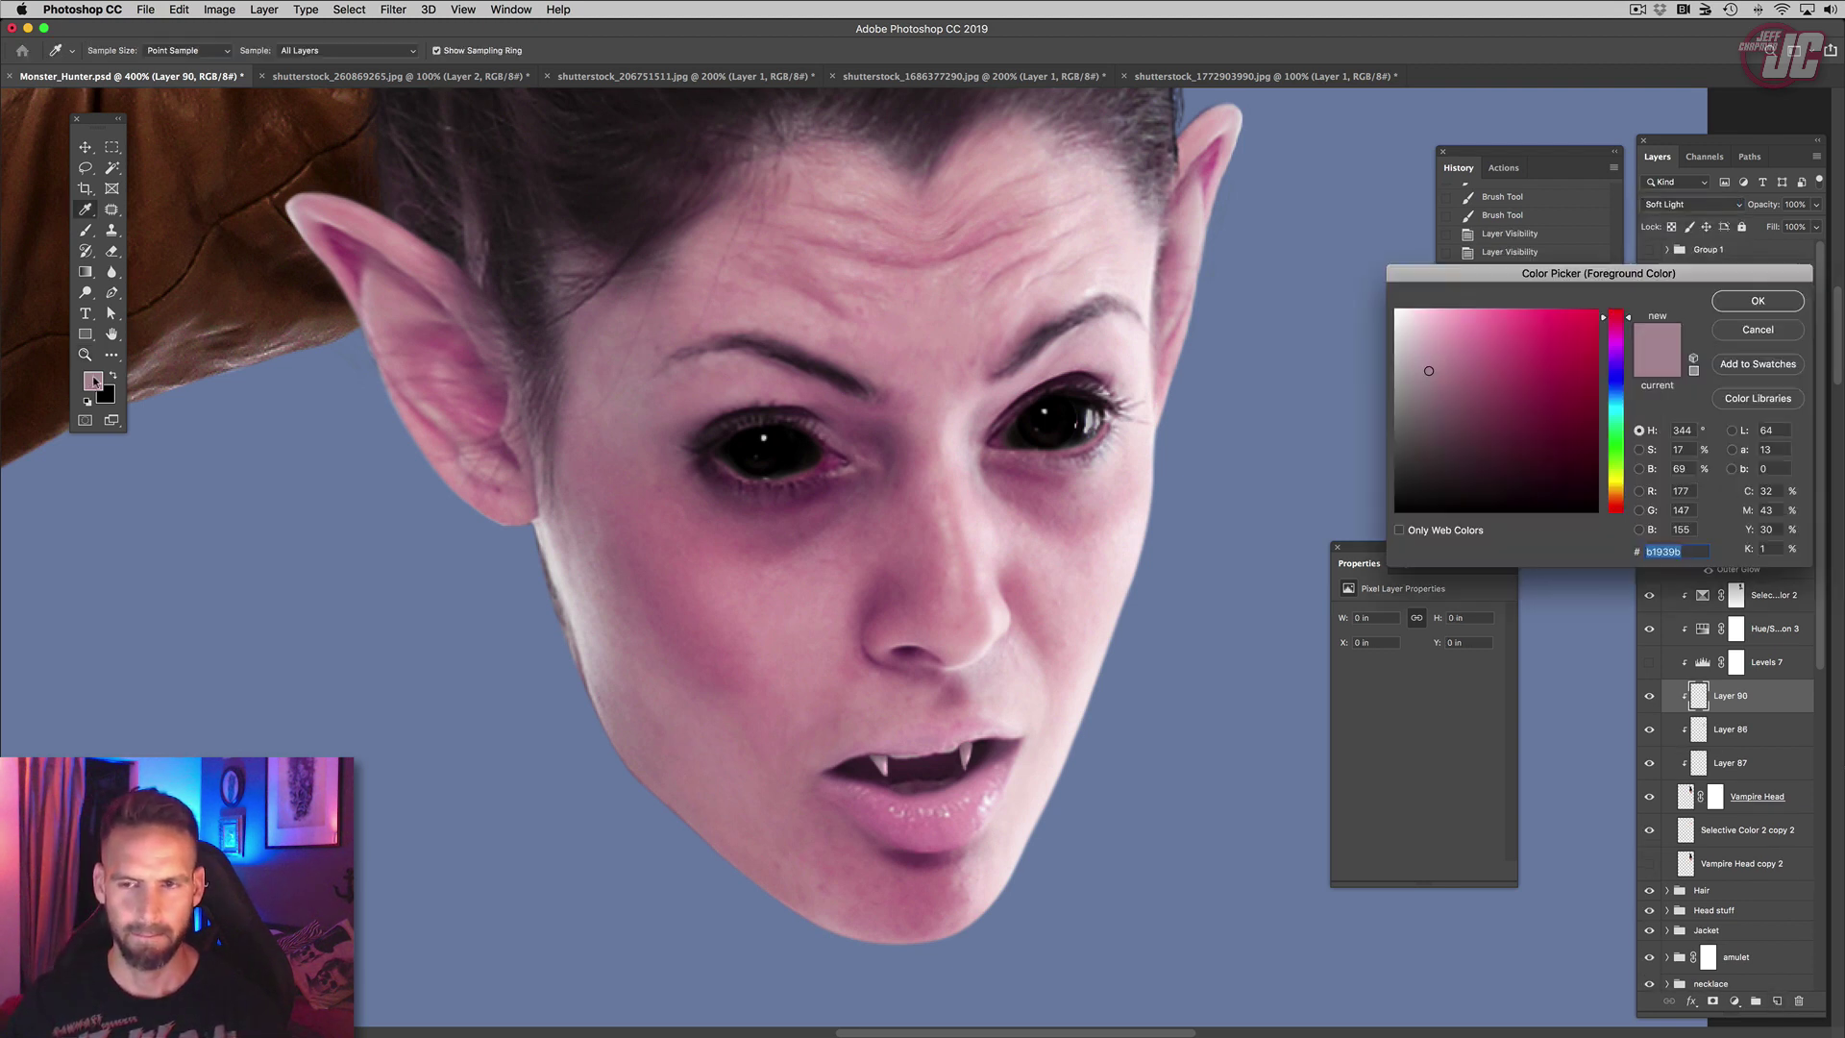
left_click(1620, 389)
left_click(1546, 330)
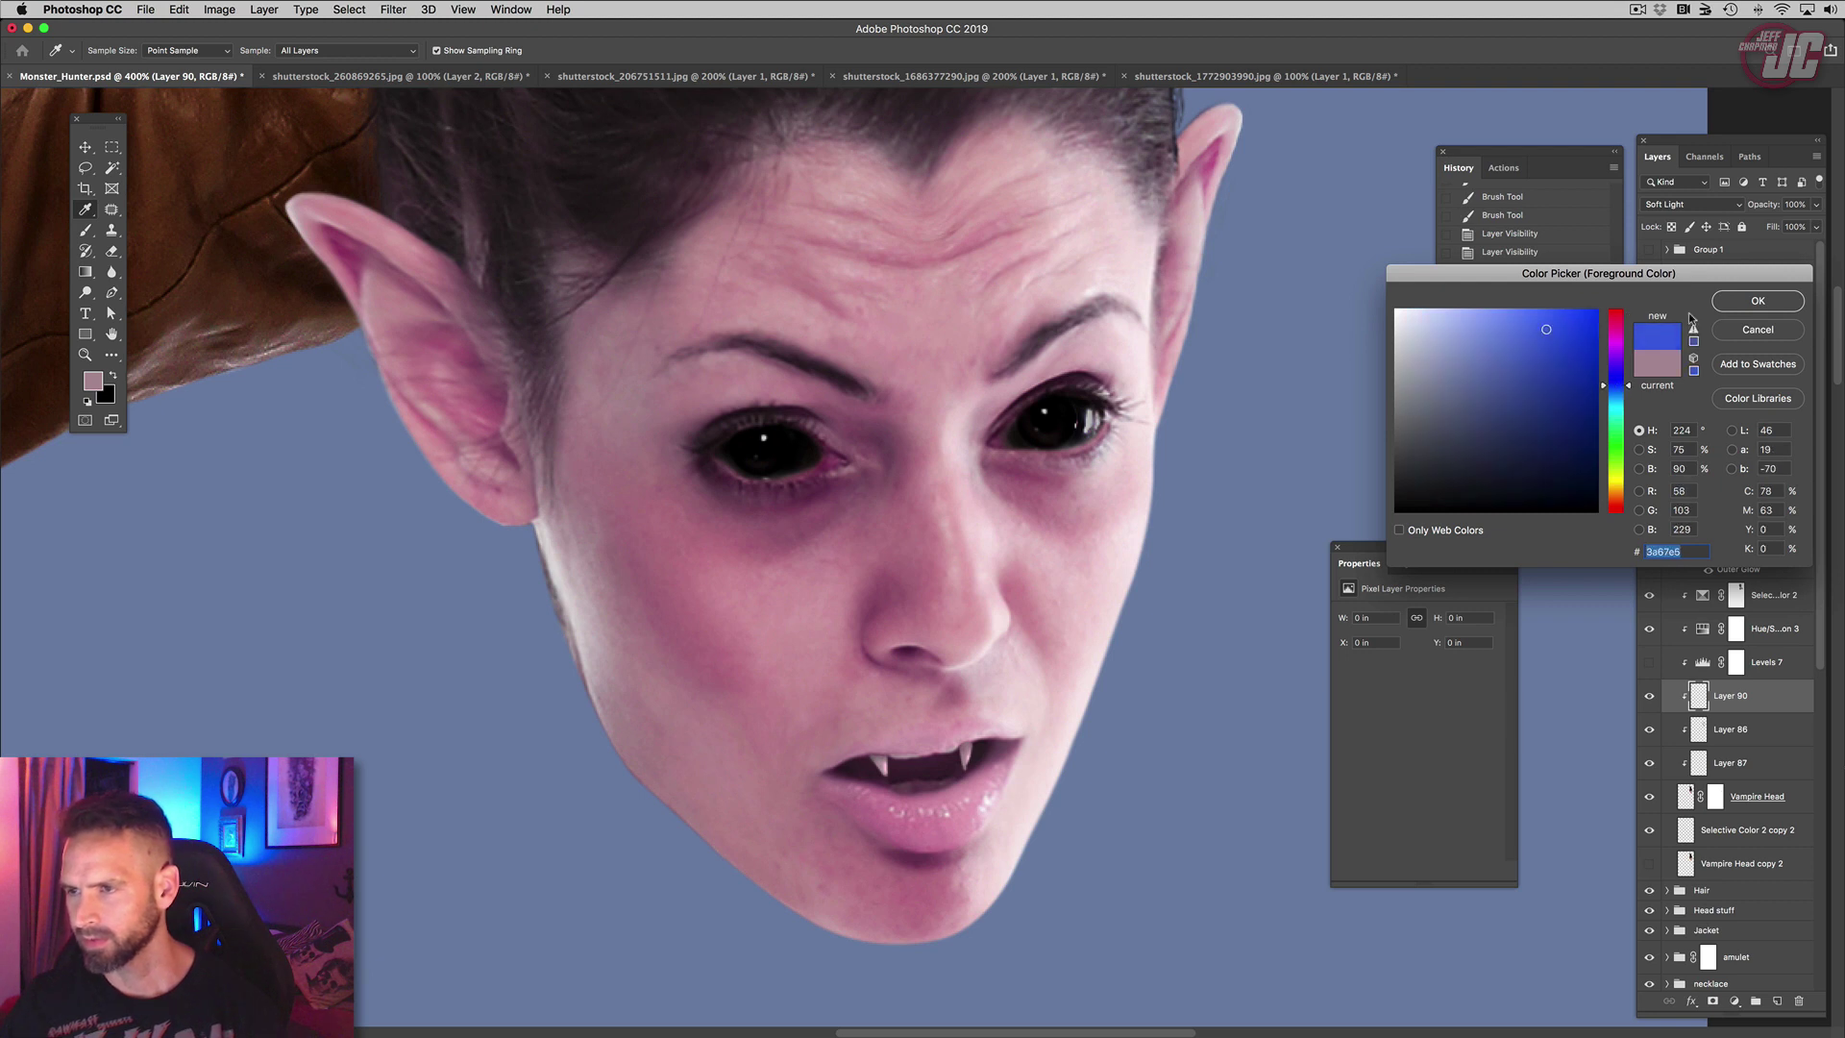
left_click(1745, 302)
Step: Paint a faint blue vein on the forehead above the brow with an 11 px Soft Round brush at 29% opacity
key("b")
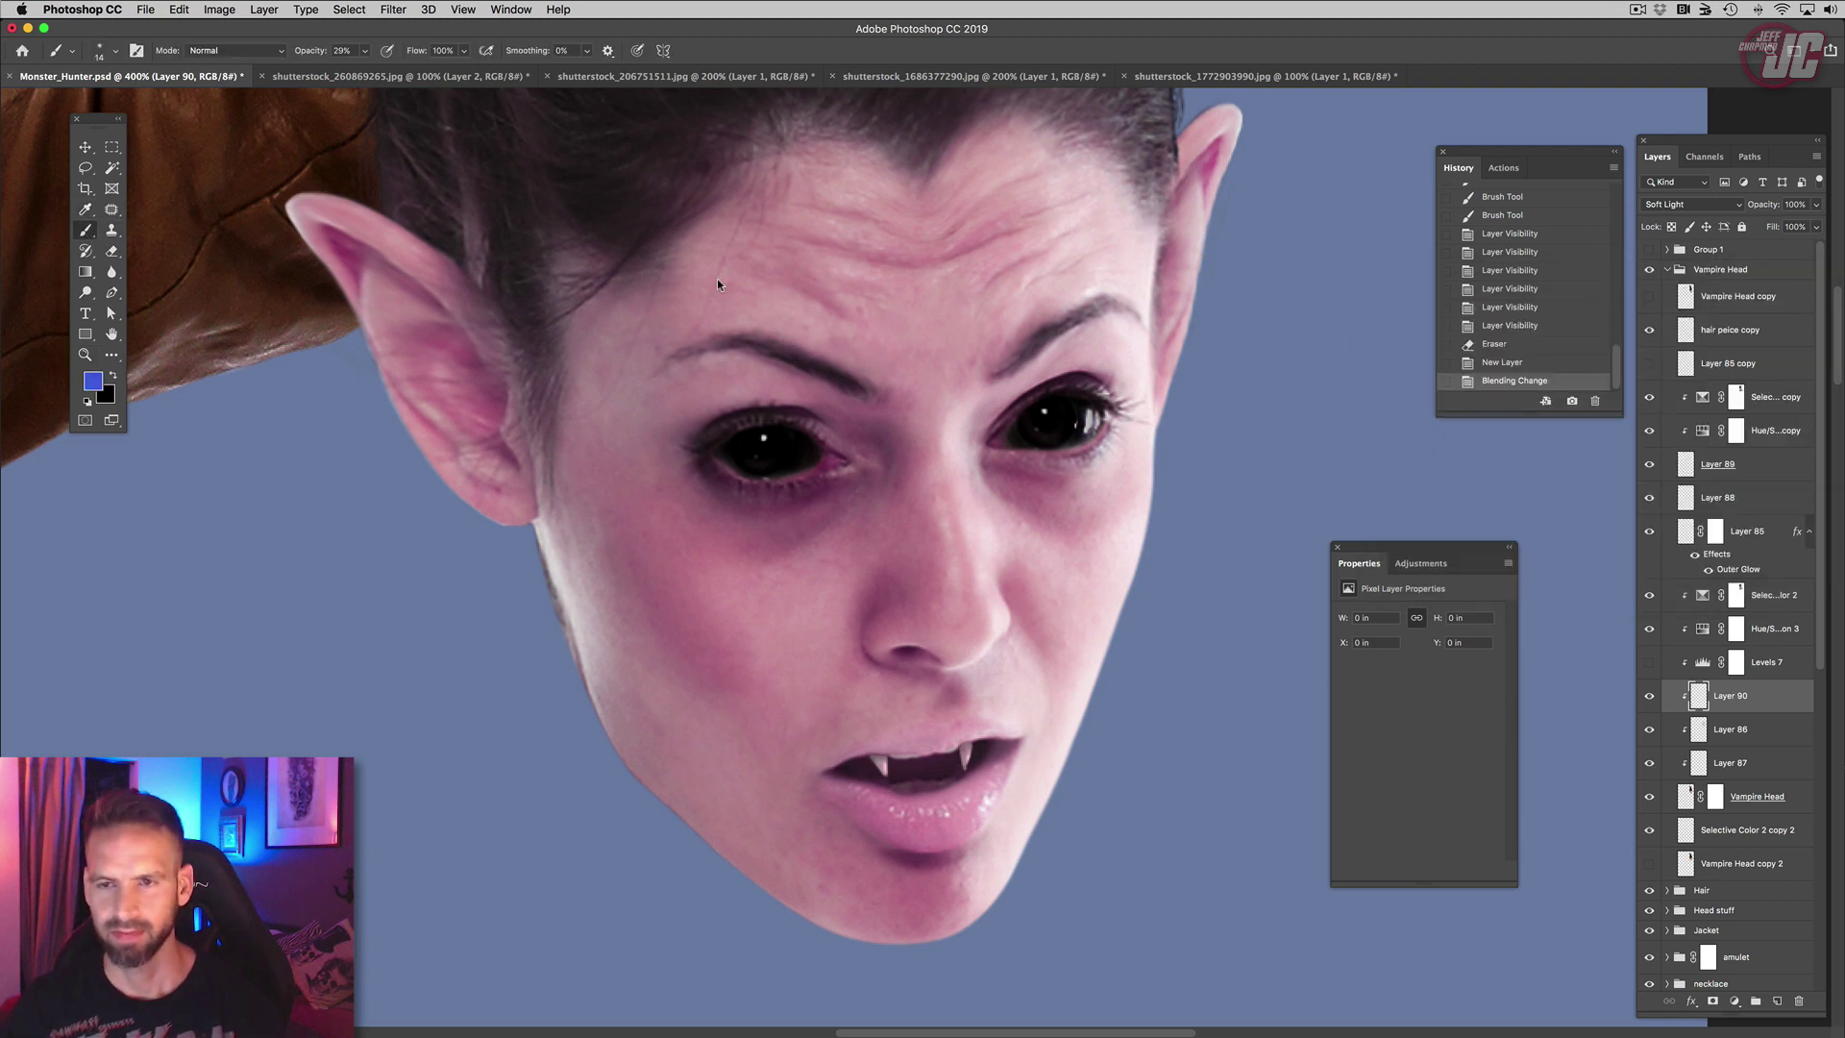
right_click(721, 279)
left_click(364, 51)
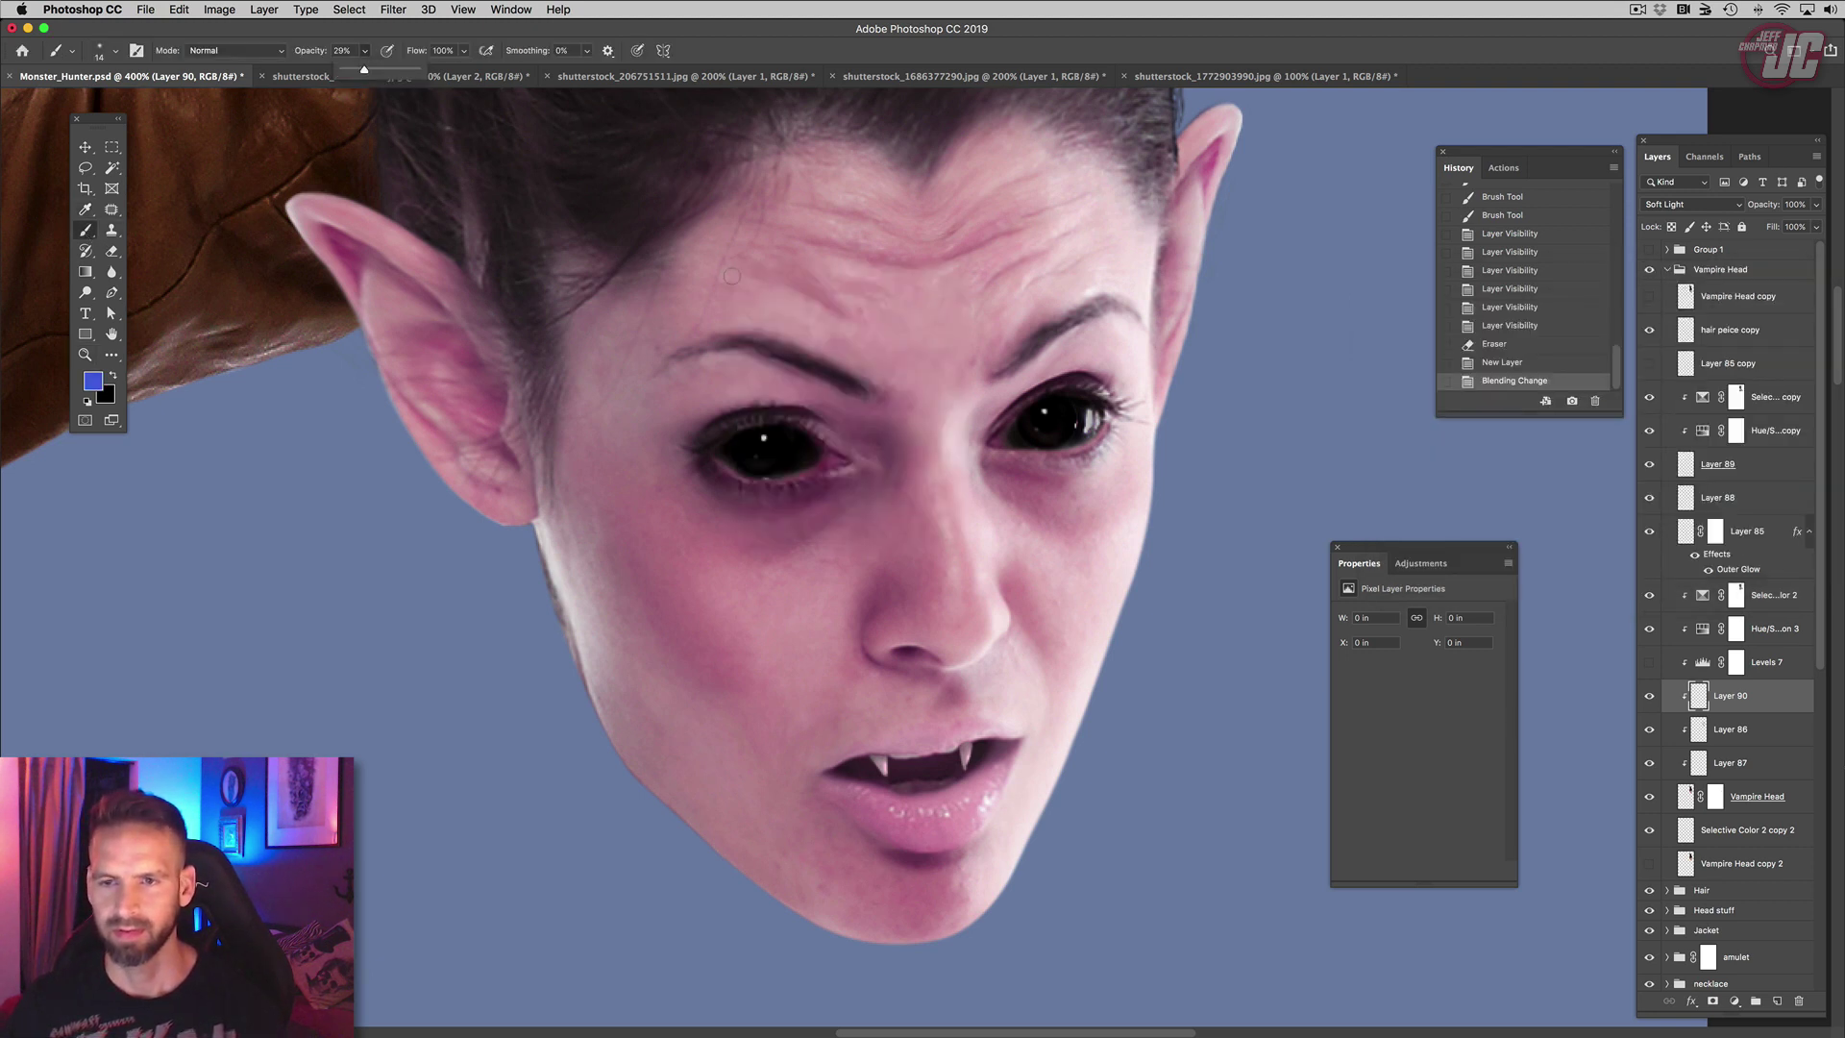
right_click(714, 285)
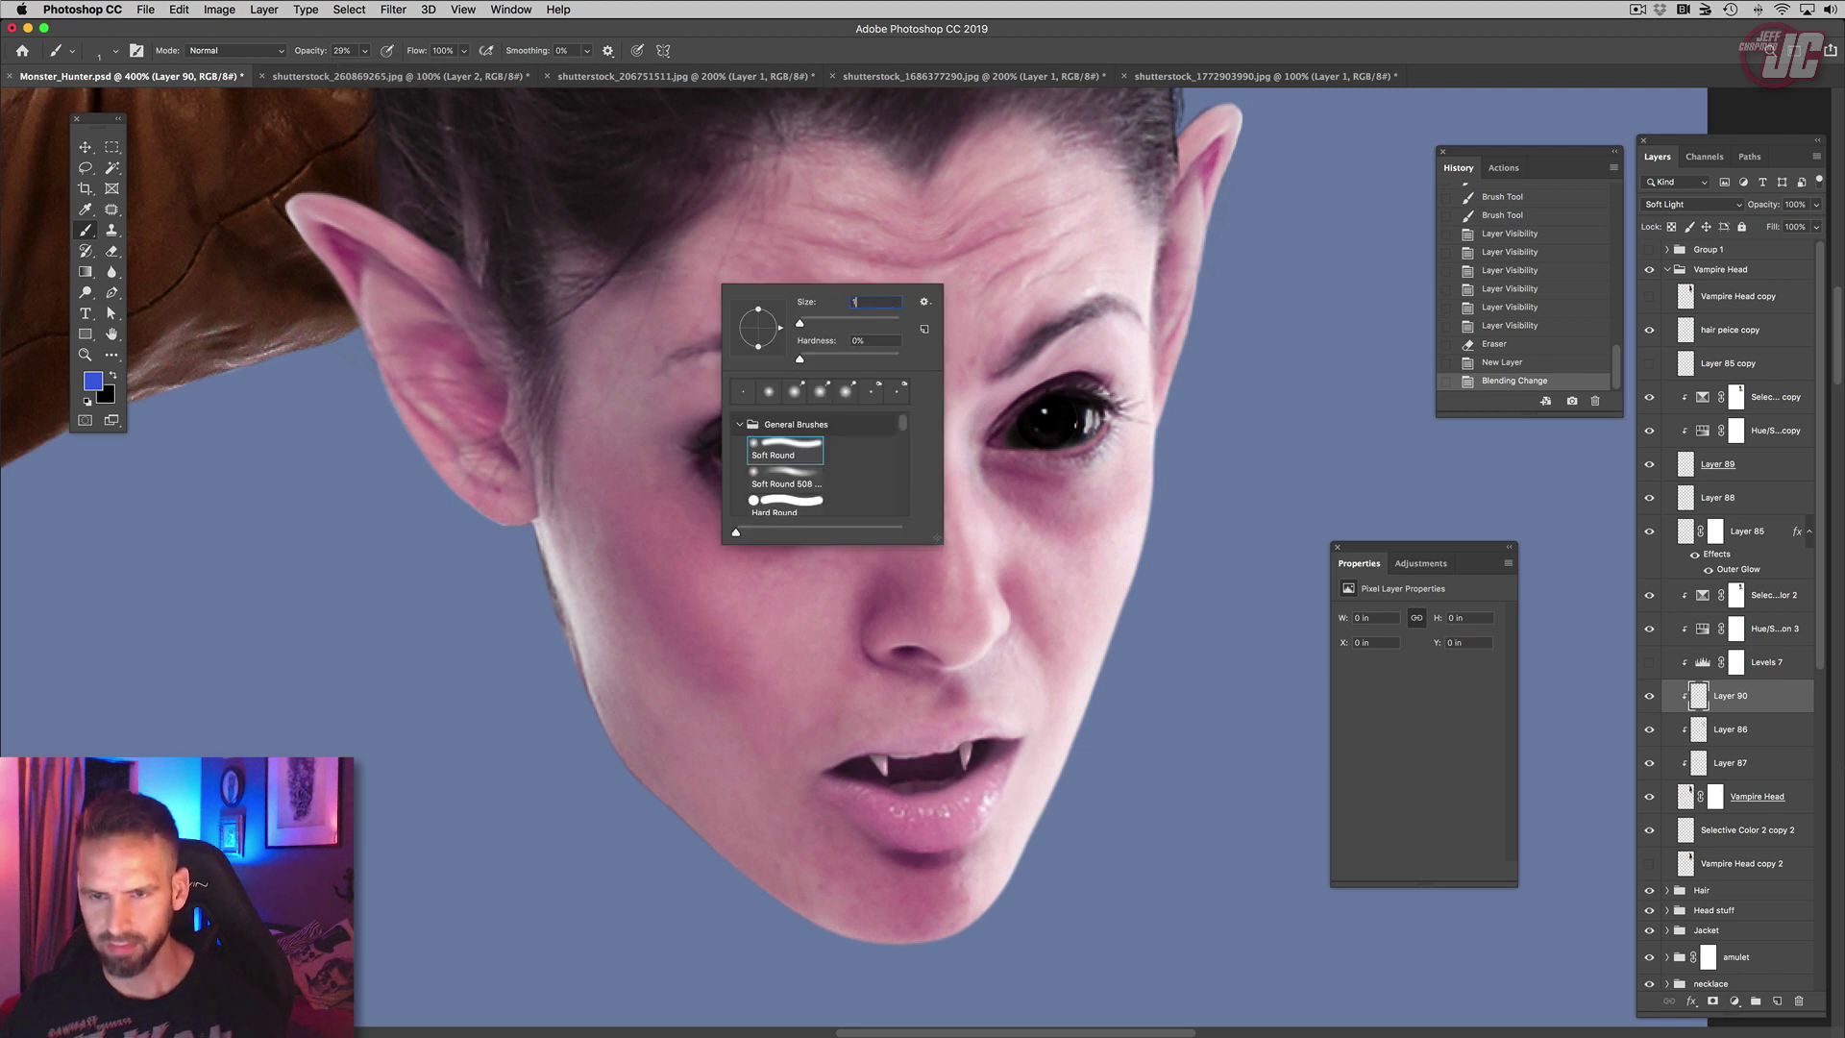
type("11")
key("Return")
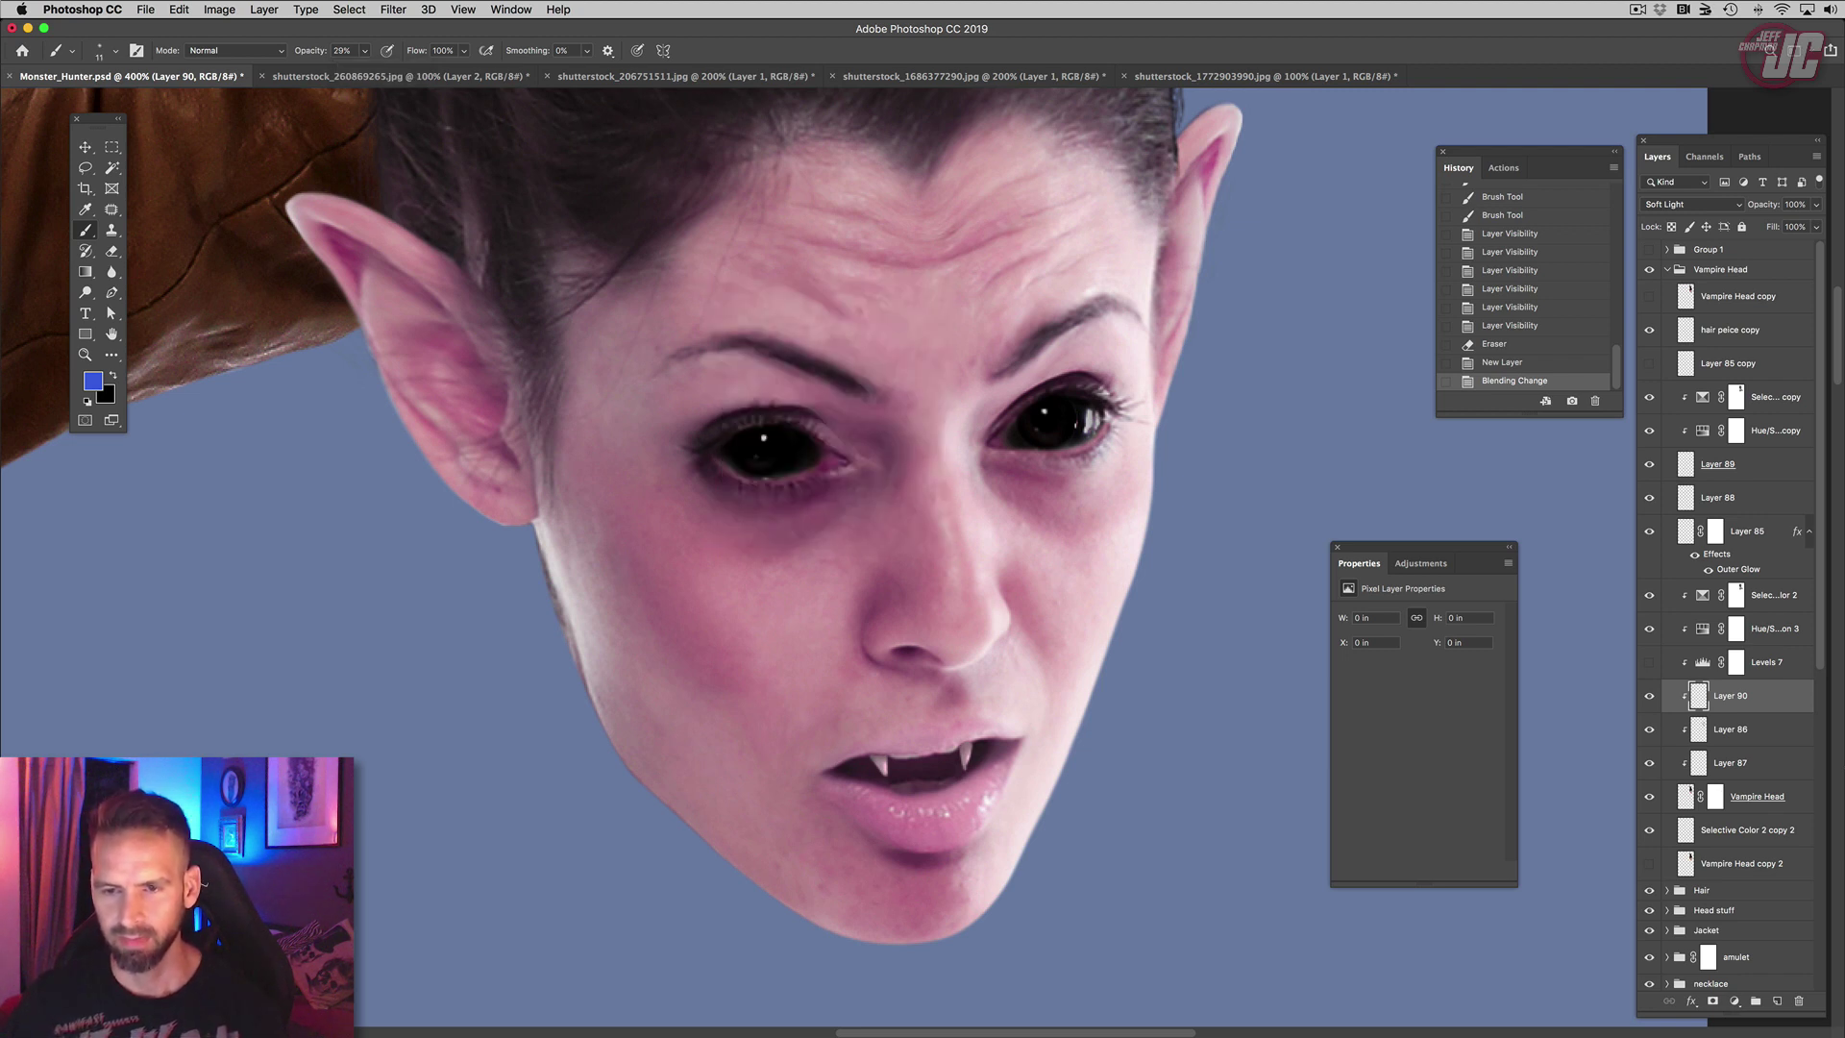
left_click_drag(742, 223, 722, 329)
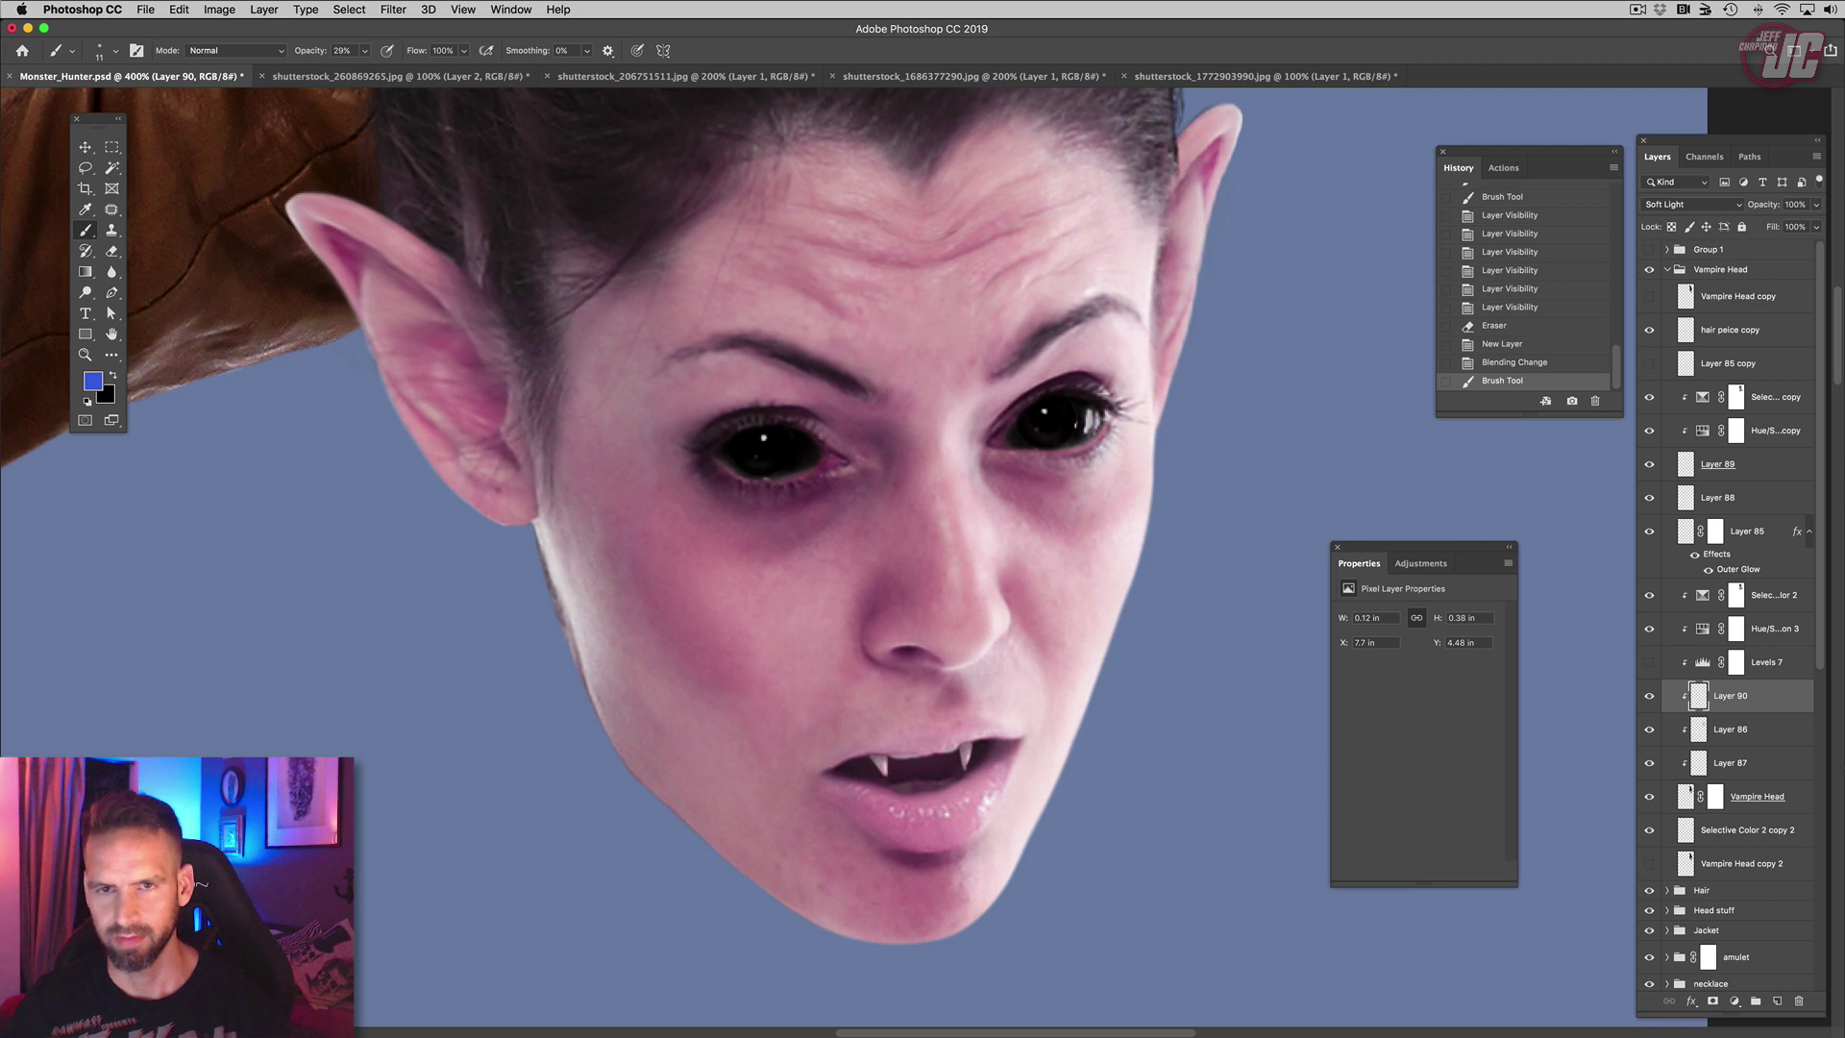
Step: Paint thin squiggly blue veins across the forehead, temple, nose, cheeks and chin at 62% brush opacity
left_click(365, 50)
left_click_drag(872, 498, 817, 588)
right_click(817, 588)
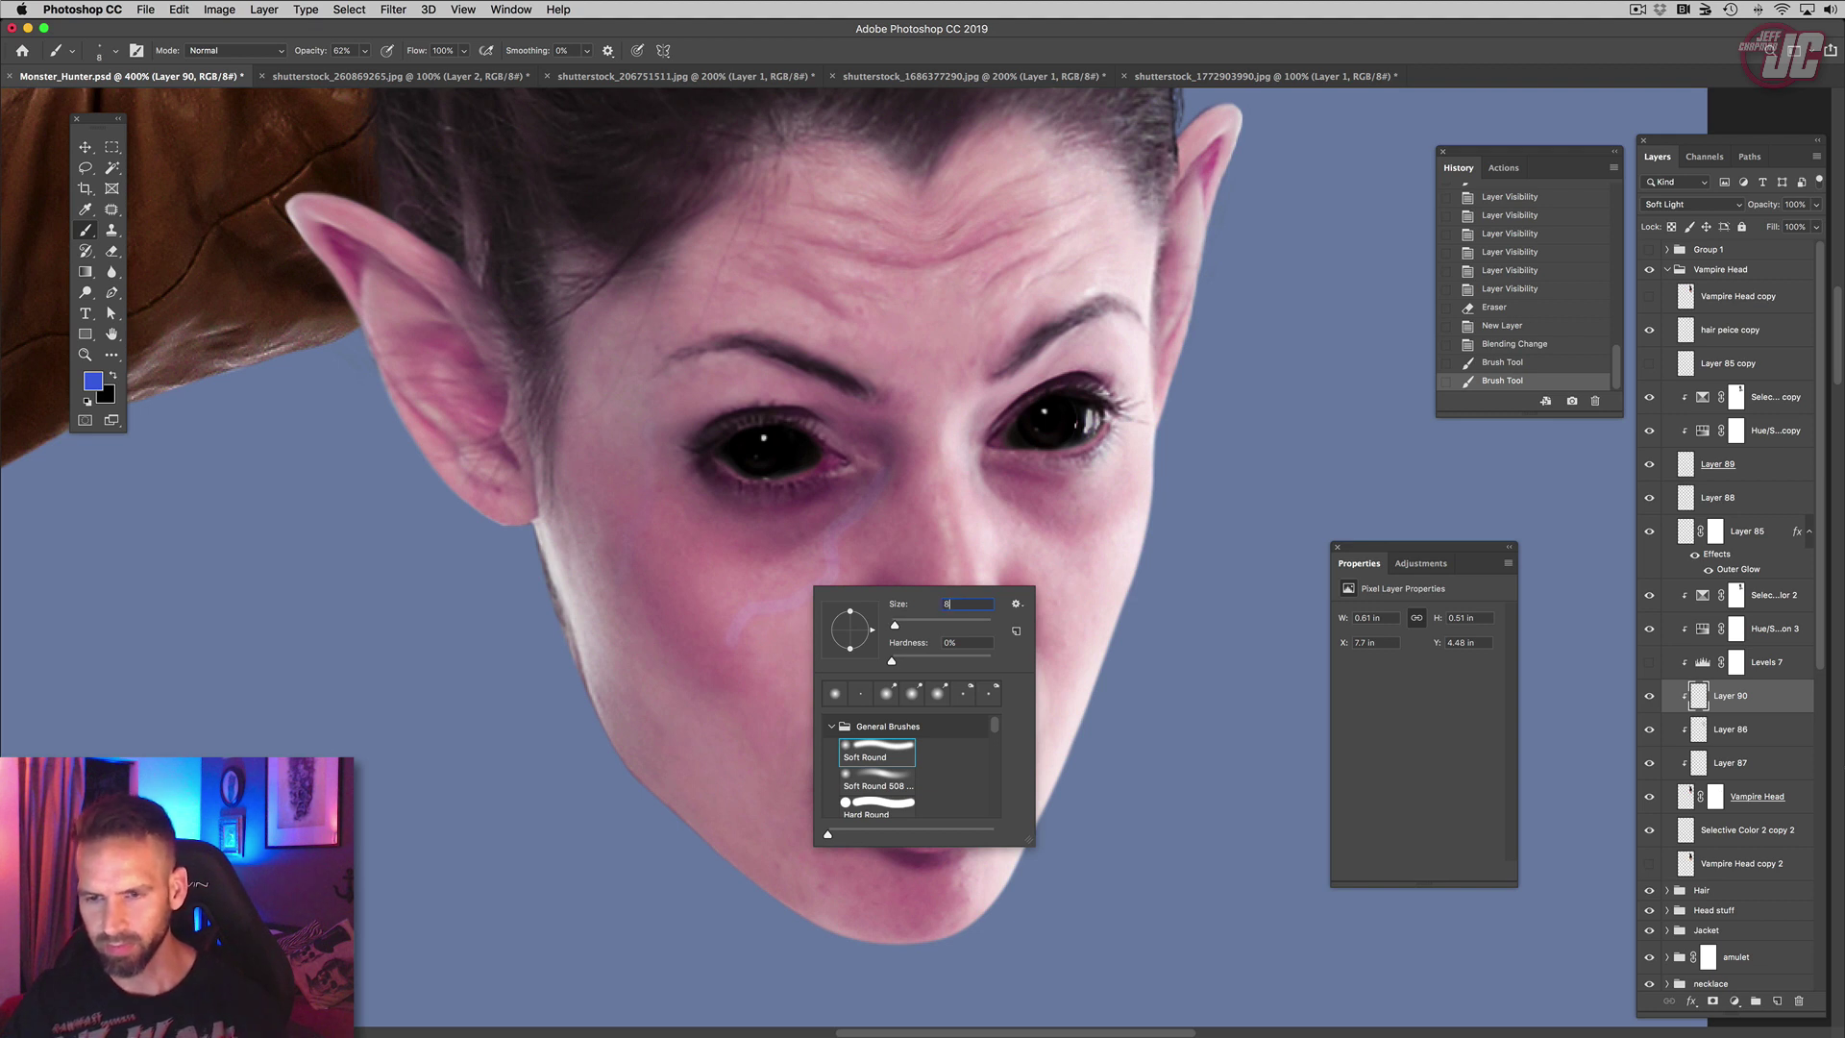
key("Return")
left_click_drag(697, 716, 692, 737)
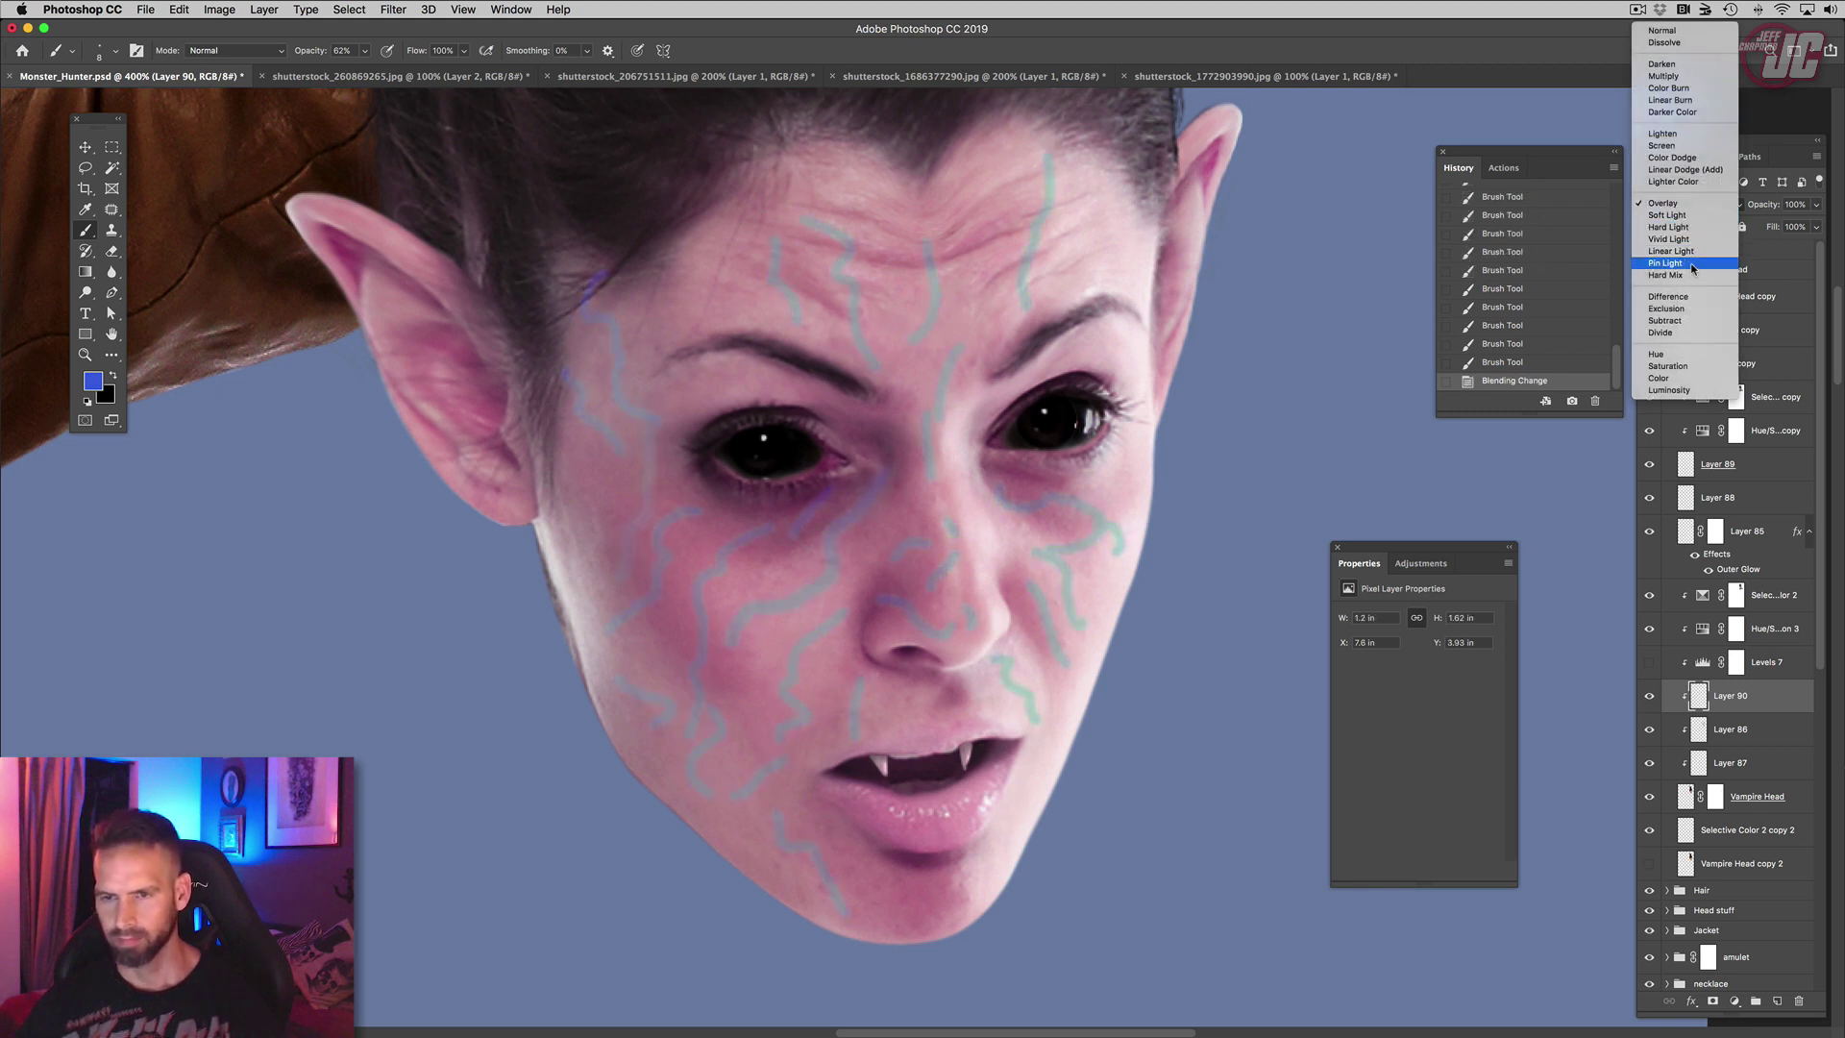
Step: Keep the vein layer in Soft Light mode and apply a Gaussian Blur with a radius of 2.7 pixels
left_click(1705, 213)
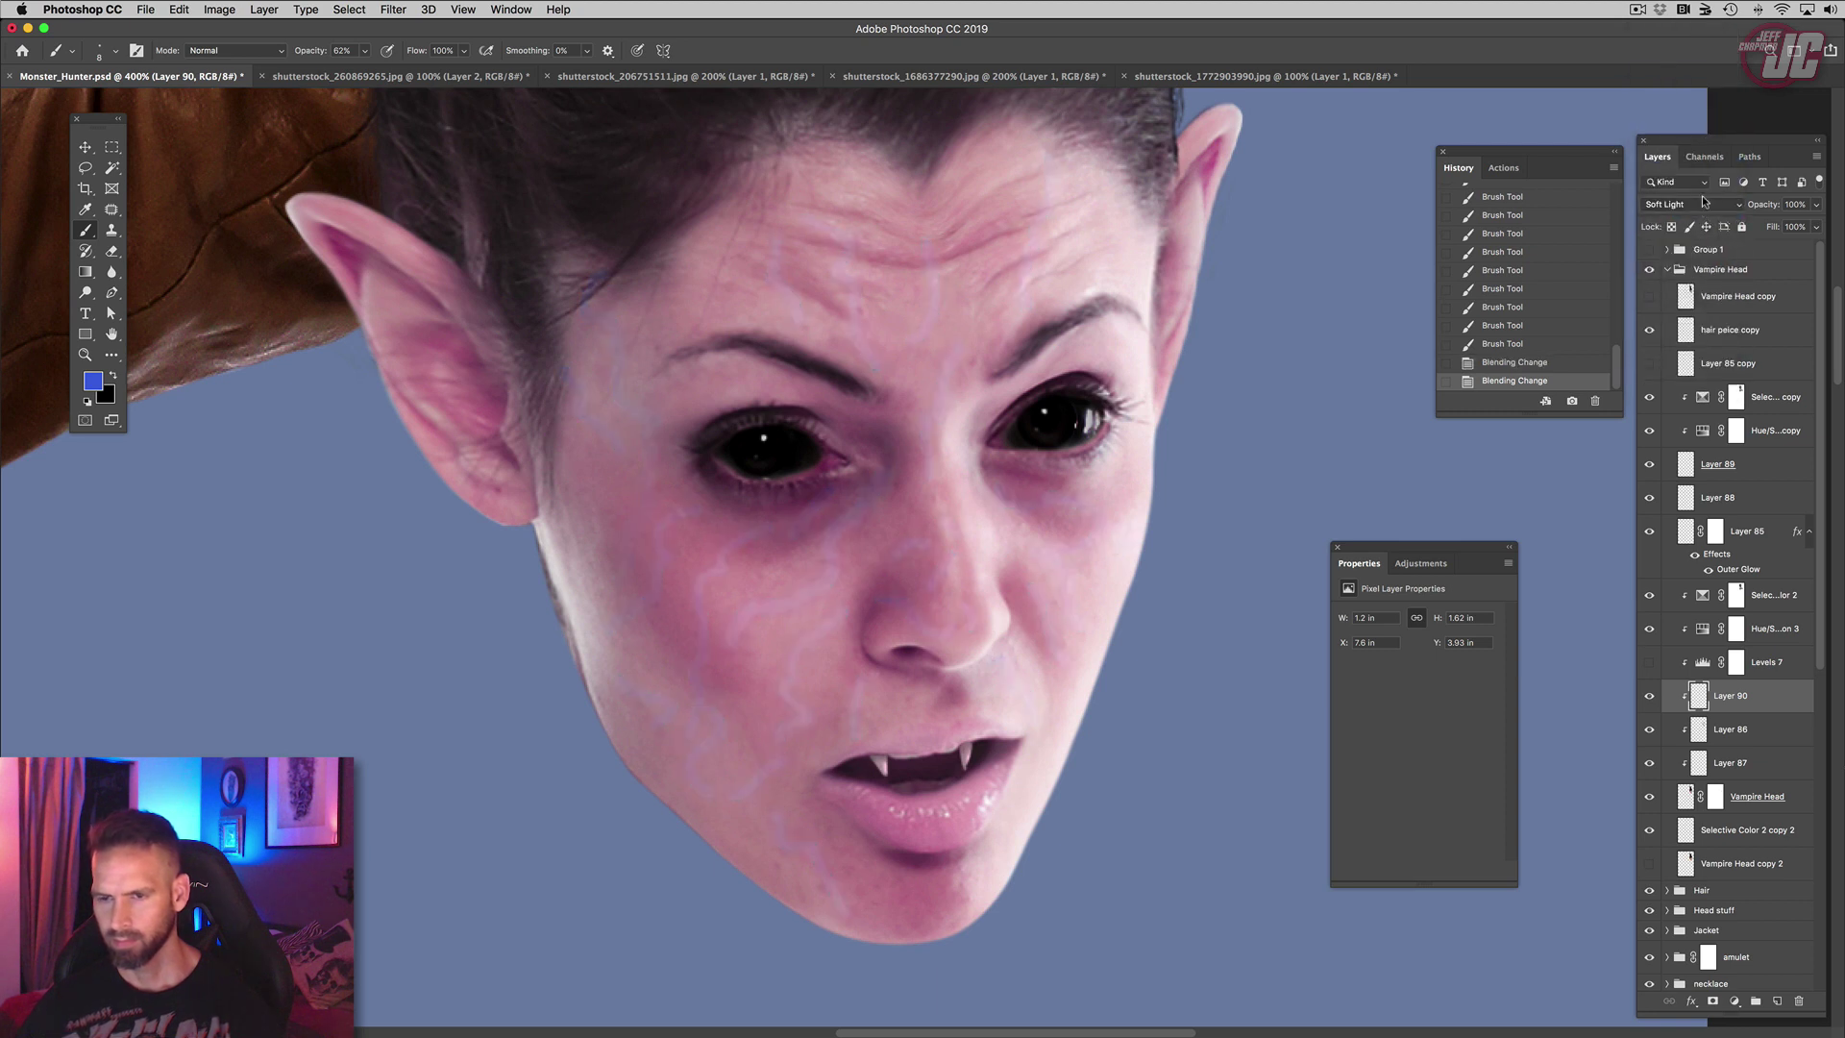
left_click(389, 9)
mouse_move(473, 199)
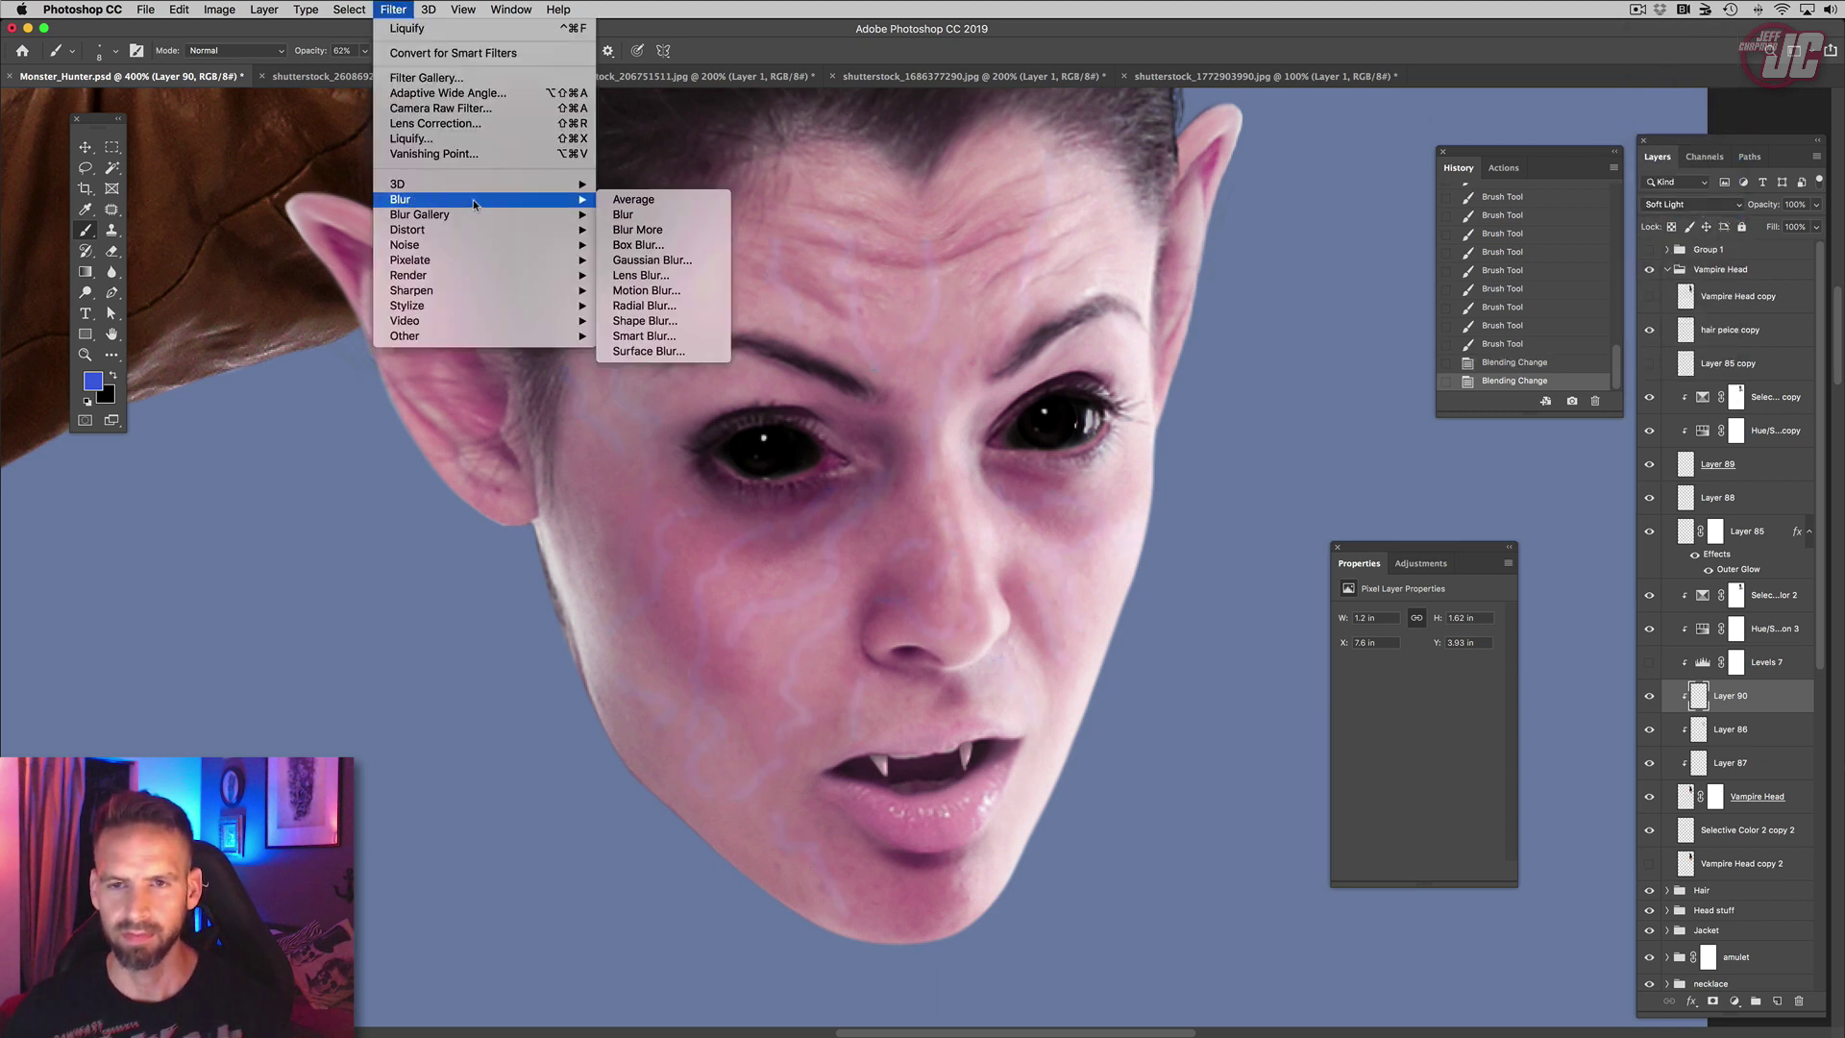
left_click(653, 260)
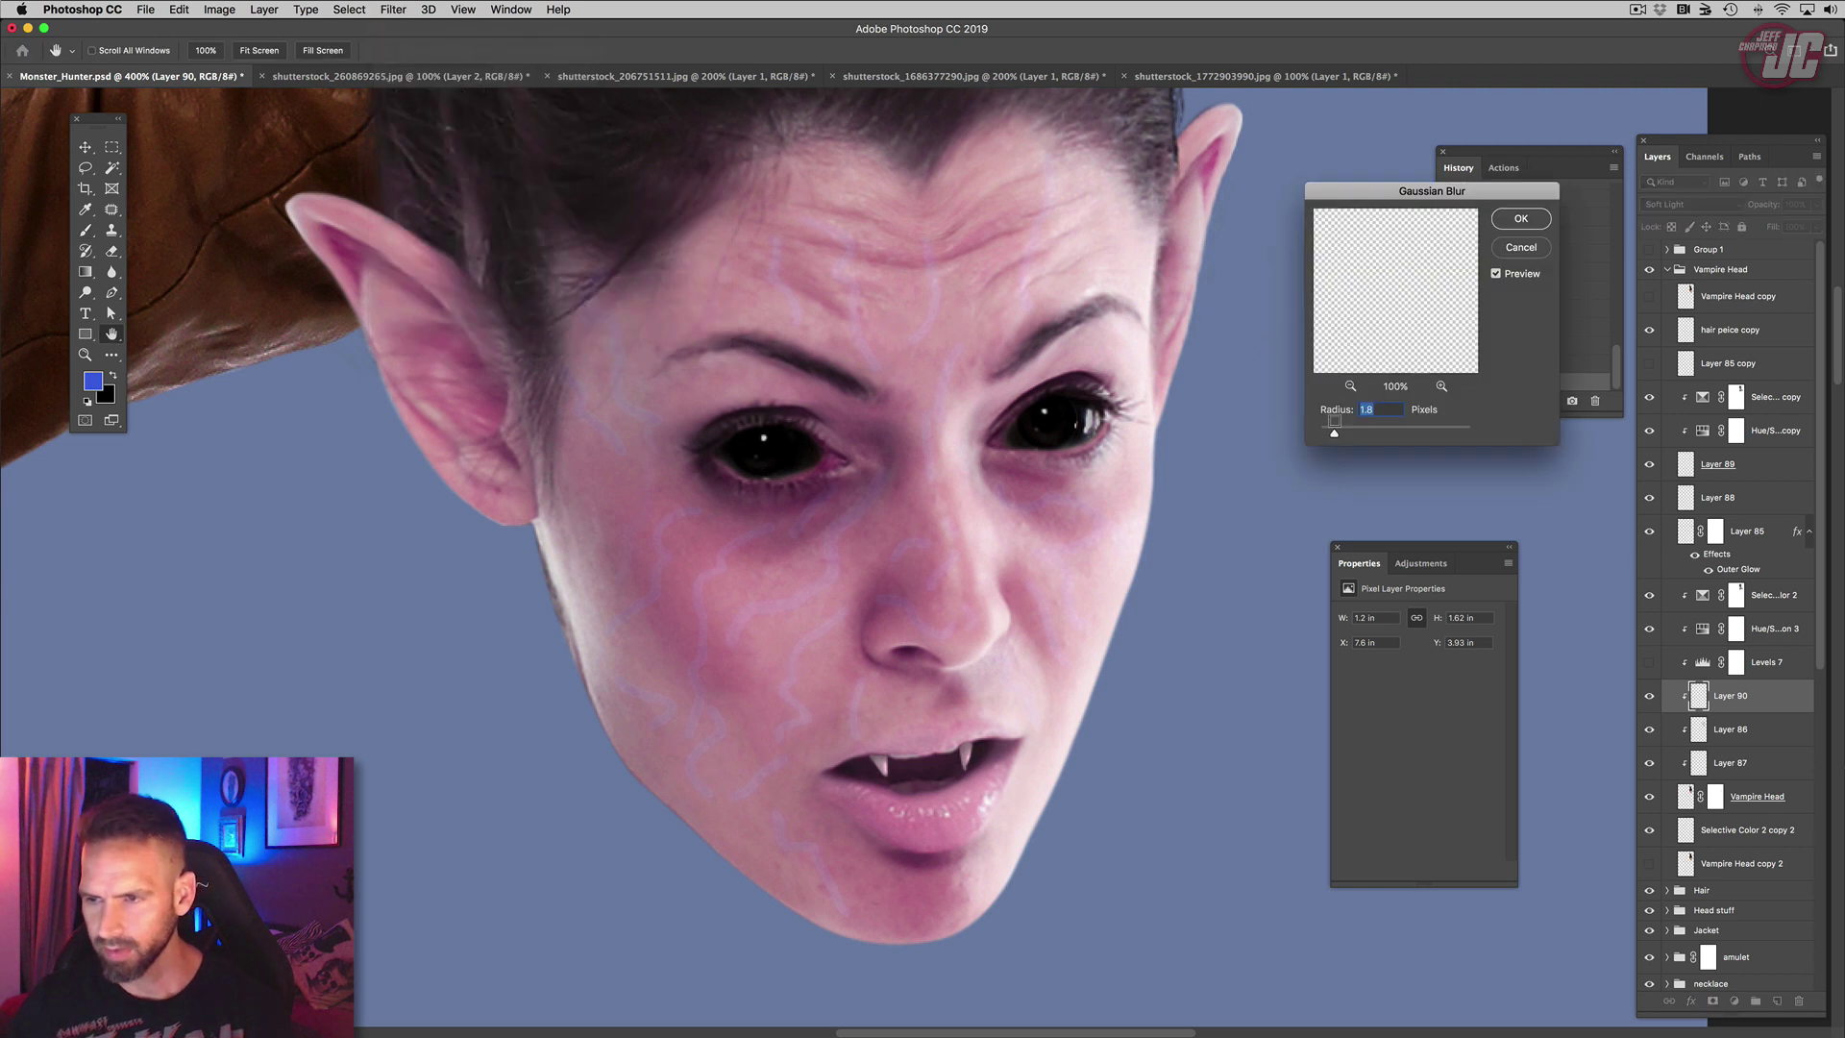
left_click_drag(1338, 431, 1342, 430)
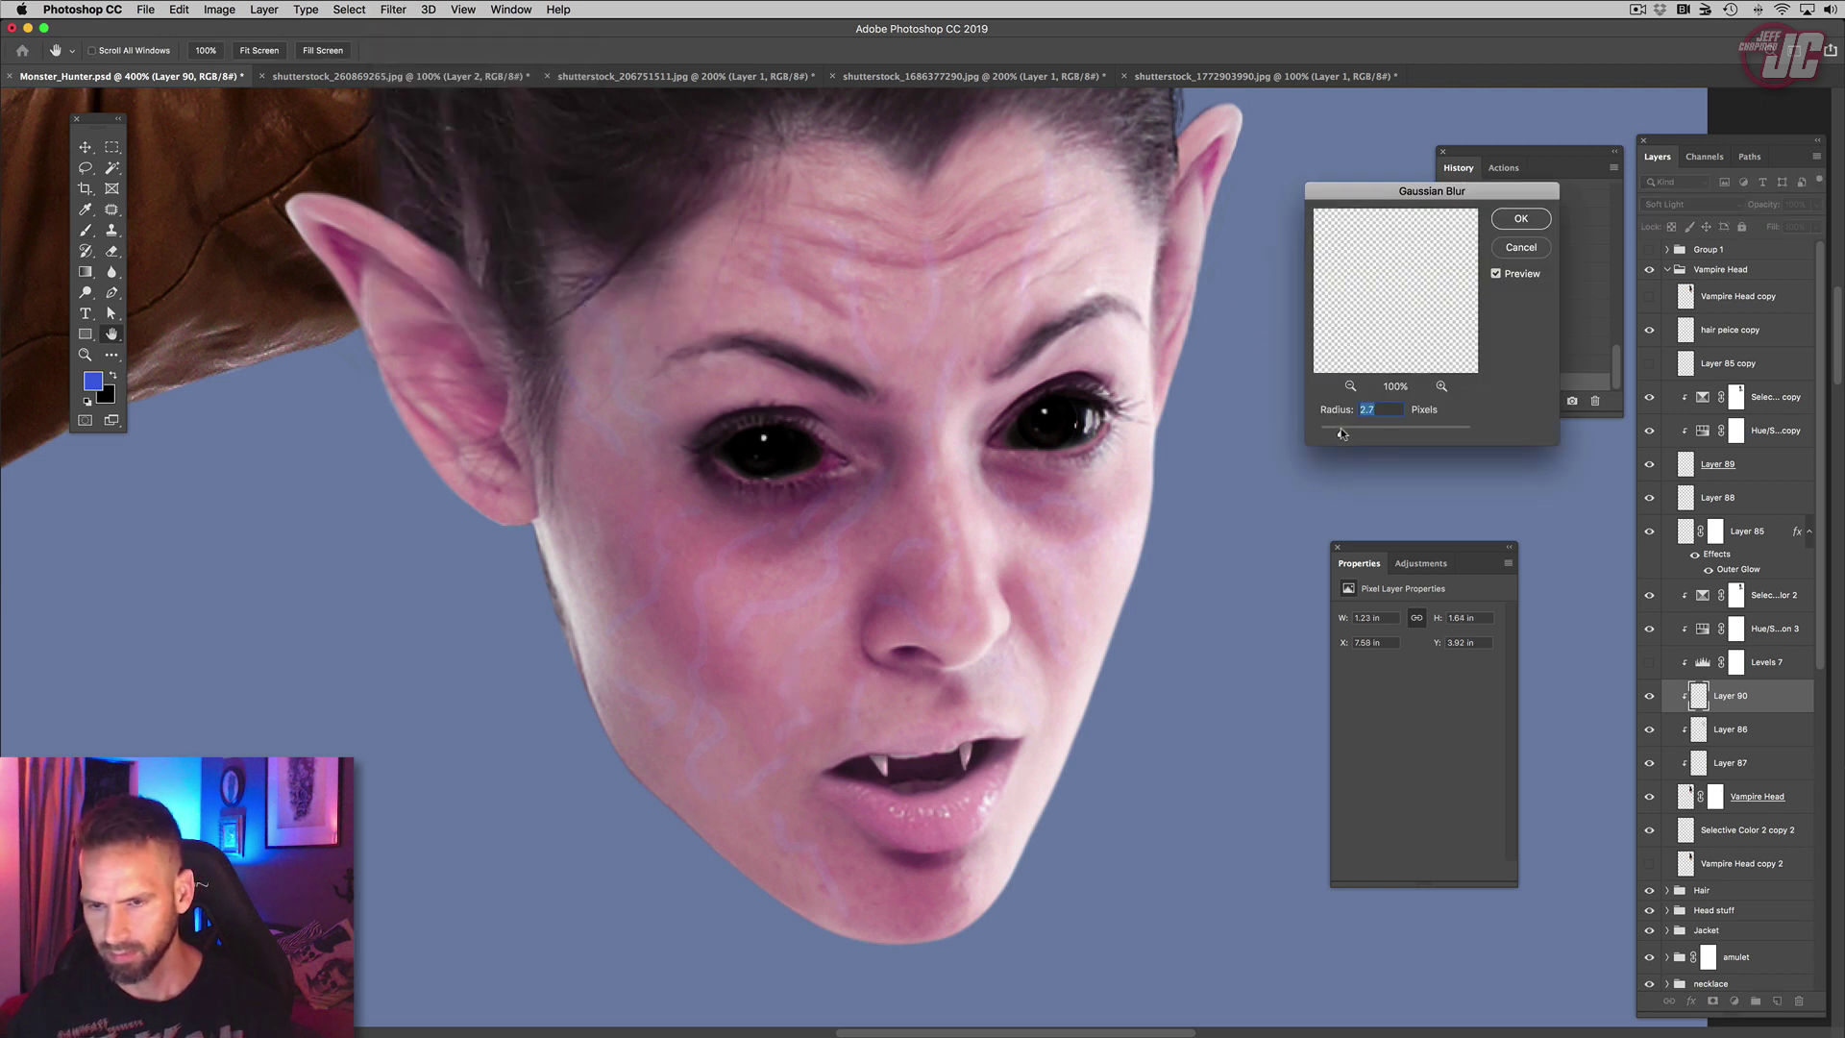
left_click(1520, 221)
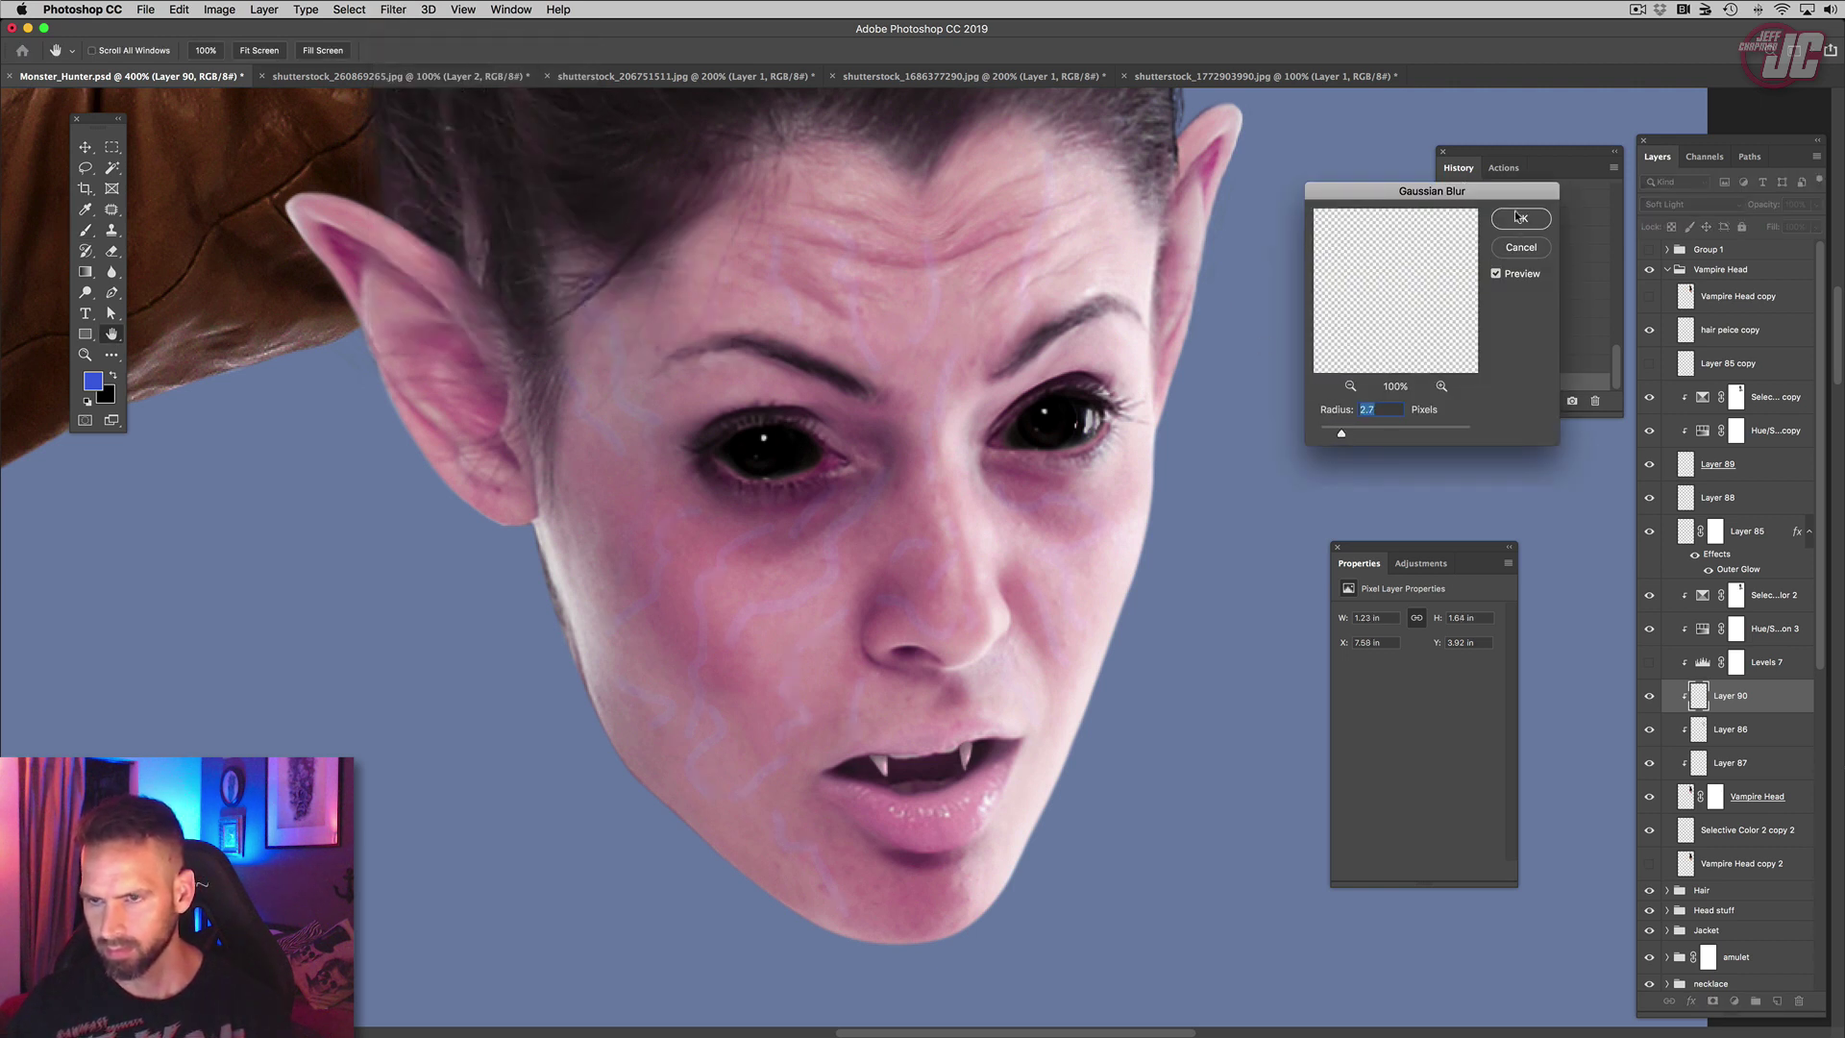
Step: Fade parts of the veins on the temple, under the eye, on the cheek and along the jaw with a soft Eraser at 35% opacity
left_click(110, 252)
right_click(607, 362)
left_click(723, 398)
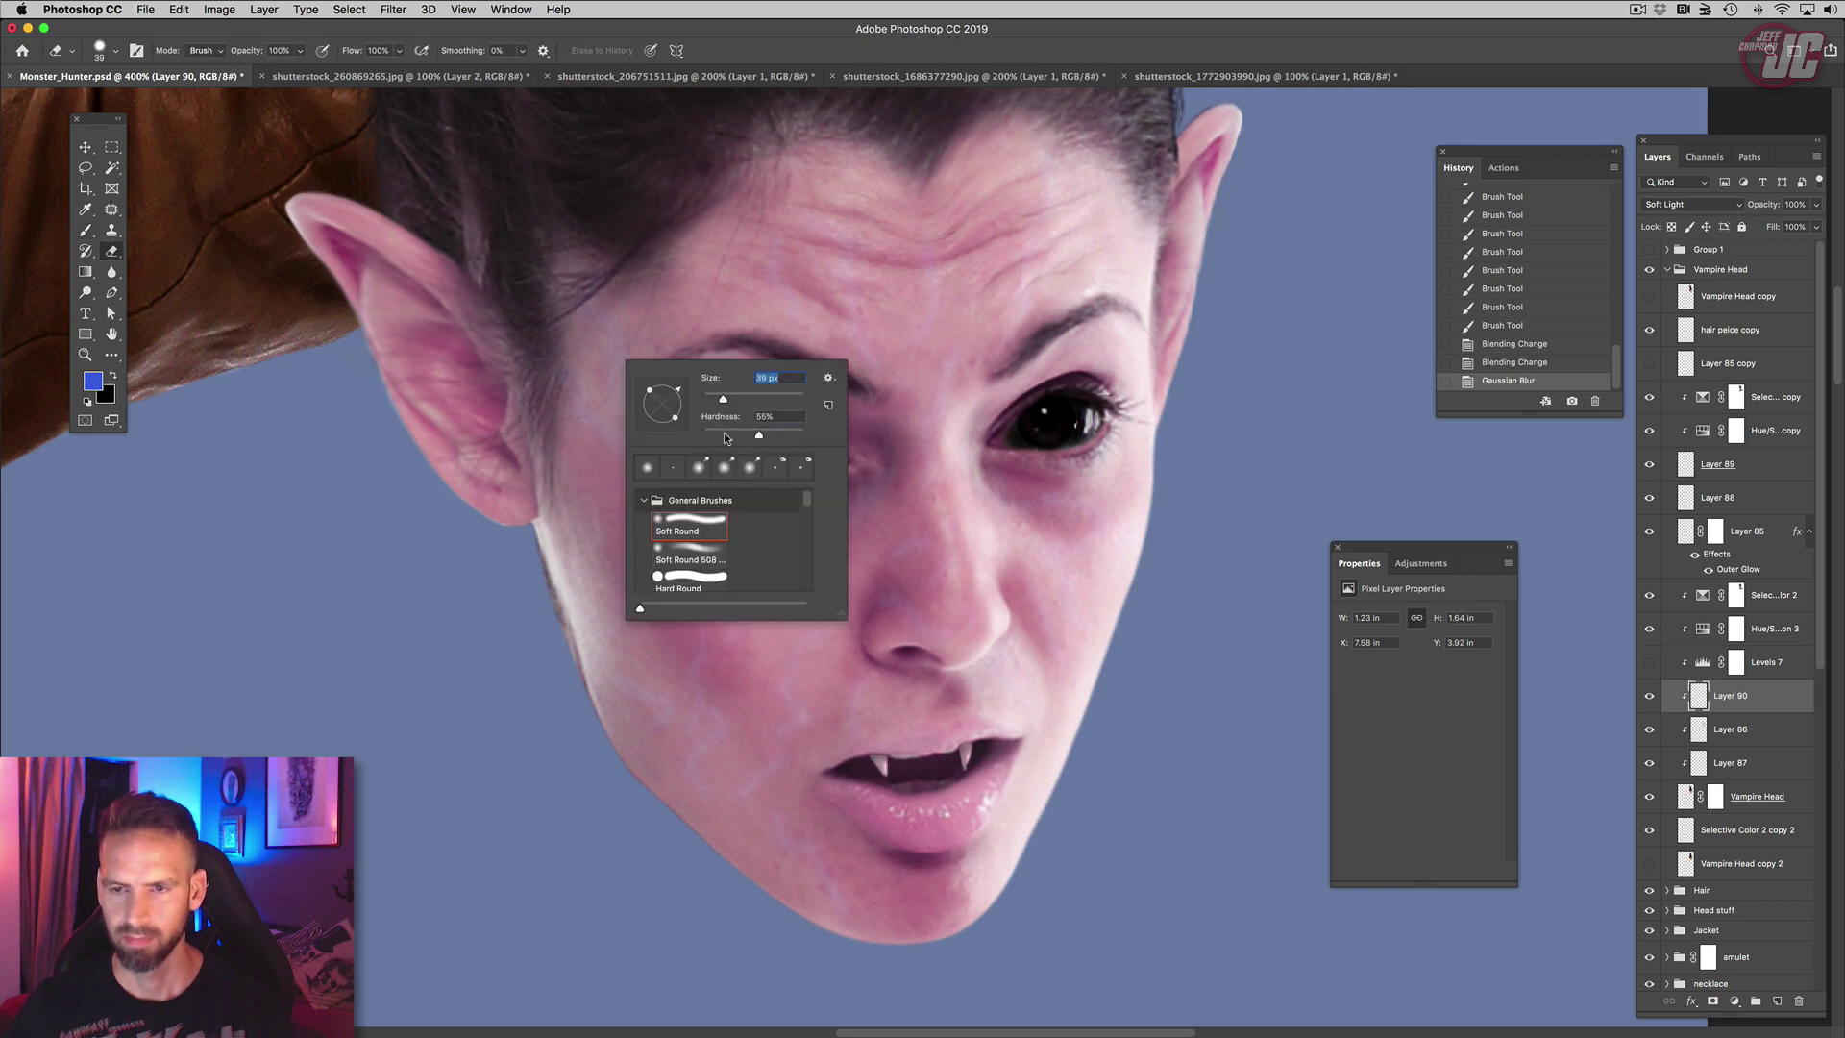
left_click_drag(727, 435, 703, 436)
left_click(299, 51)
left_click(608, 332)
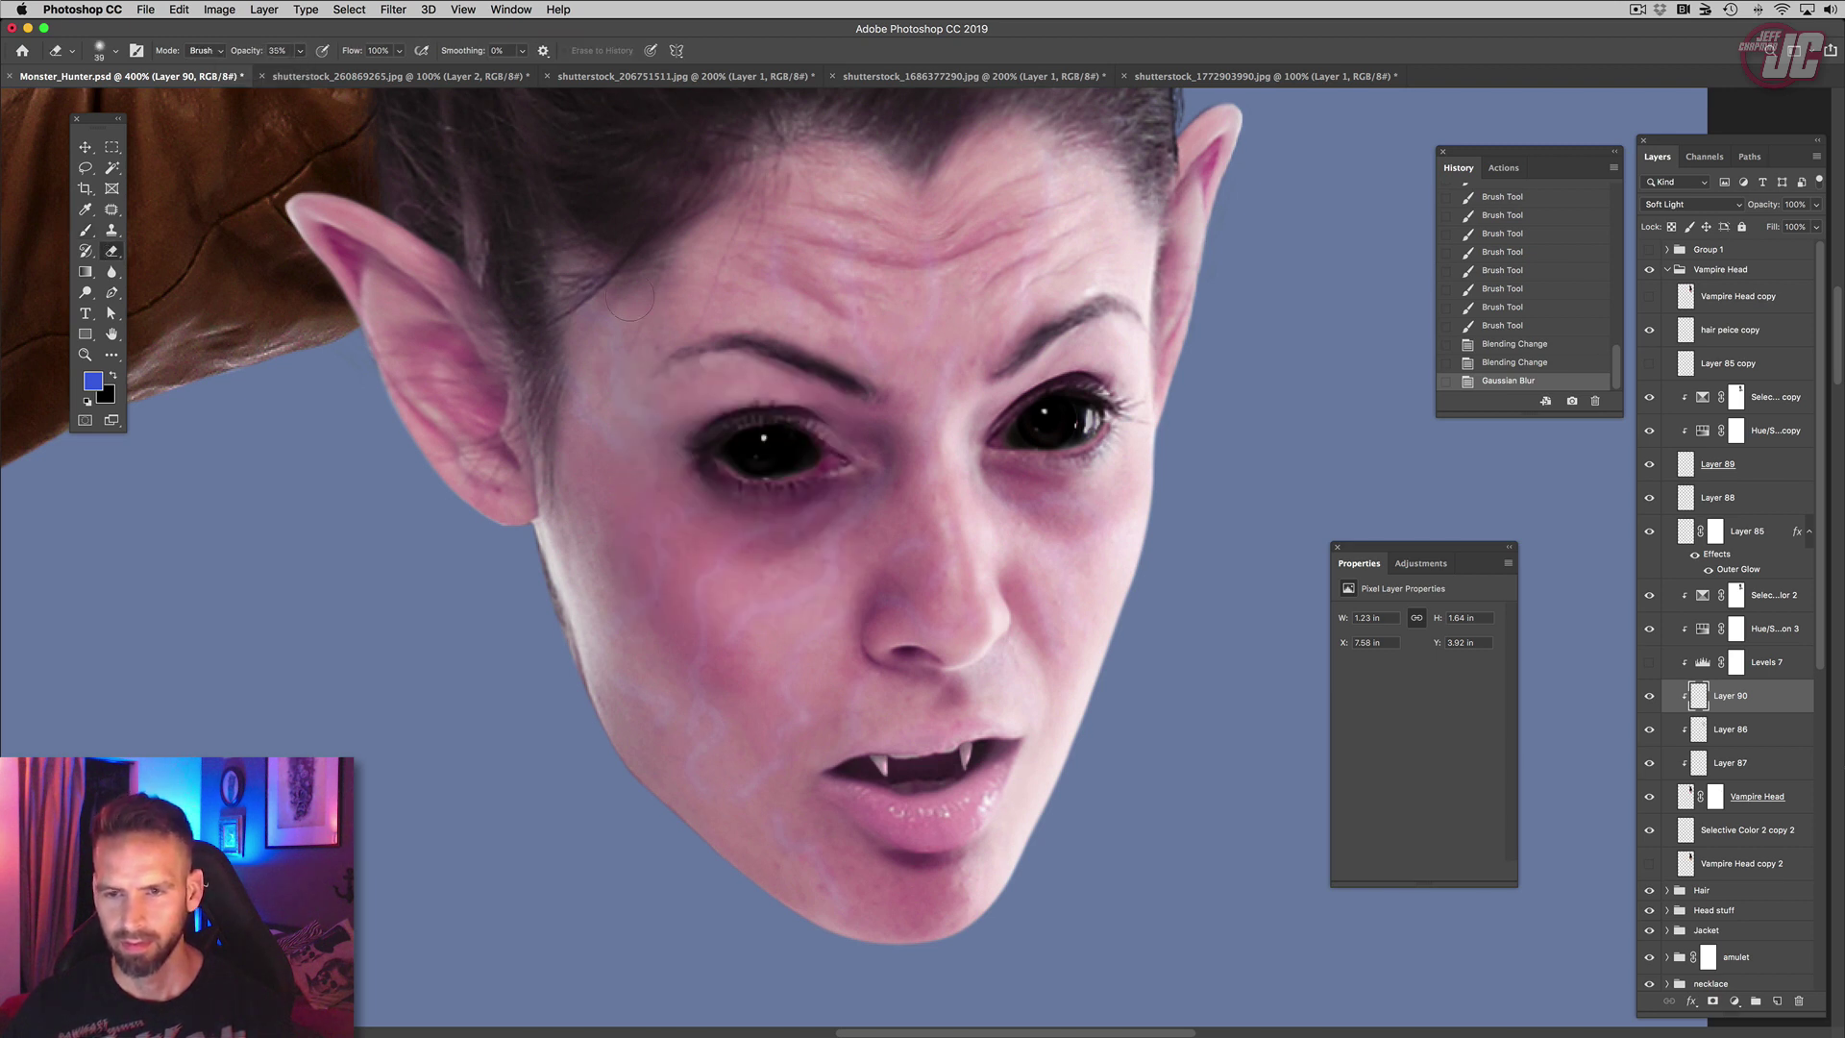
left_click_drag(608, 331, 639, 425)
left_click_drag(817, 523, 845, 500)
mouse_move(860, 485)
left_mouse_down()
mouse_move(874, 460)
mouse_move(797, 596)
left_mouse_up()
left_click_drag(663, 524, 634, 577)
mouse_move(625, 600)
left_mouse_down()
mouse_move(658, 625)
mouse_move(694, 721)
left_mouse_up()
mouse_move(706, 764)
left_mouse_down()
mouse_move(706, 803)
mouse_move(735, 796)
left_mouse_up()
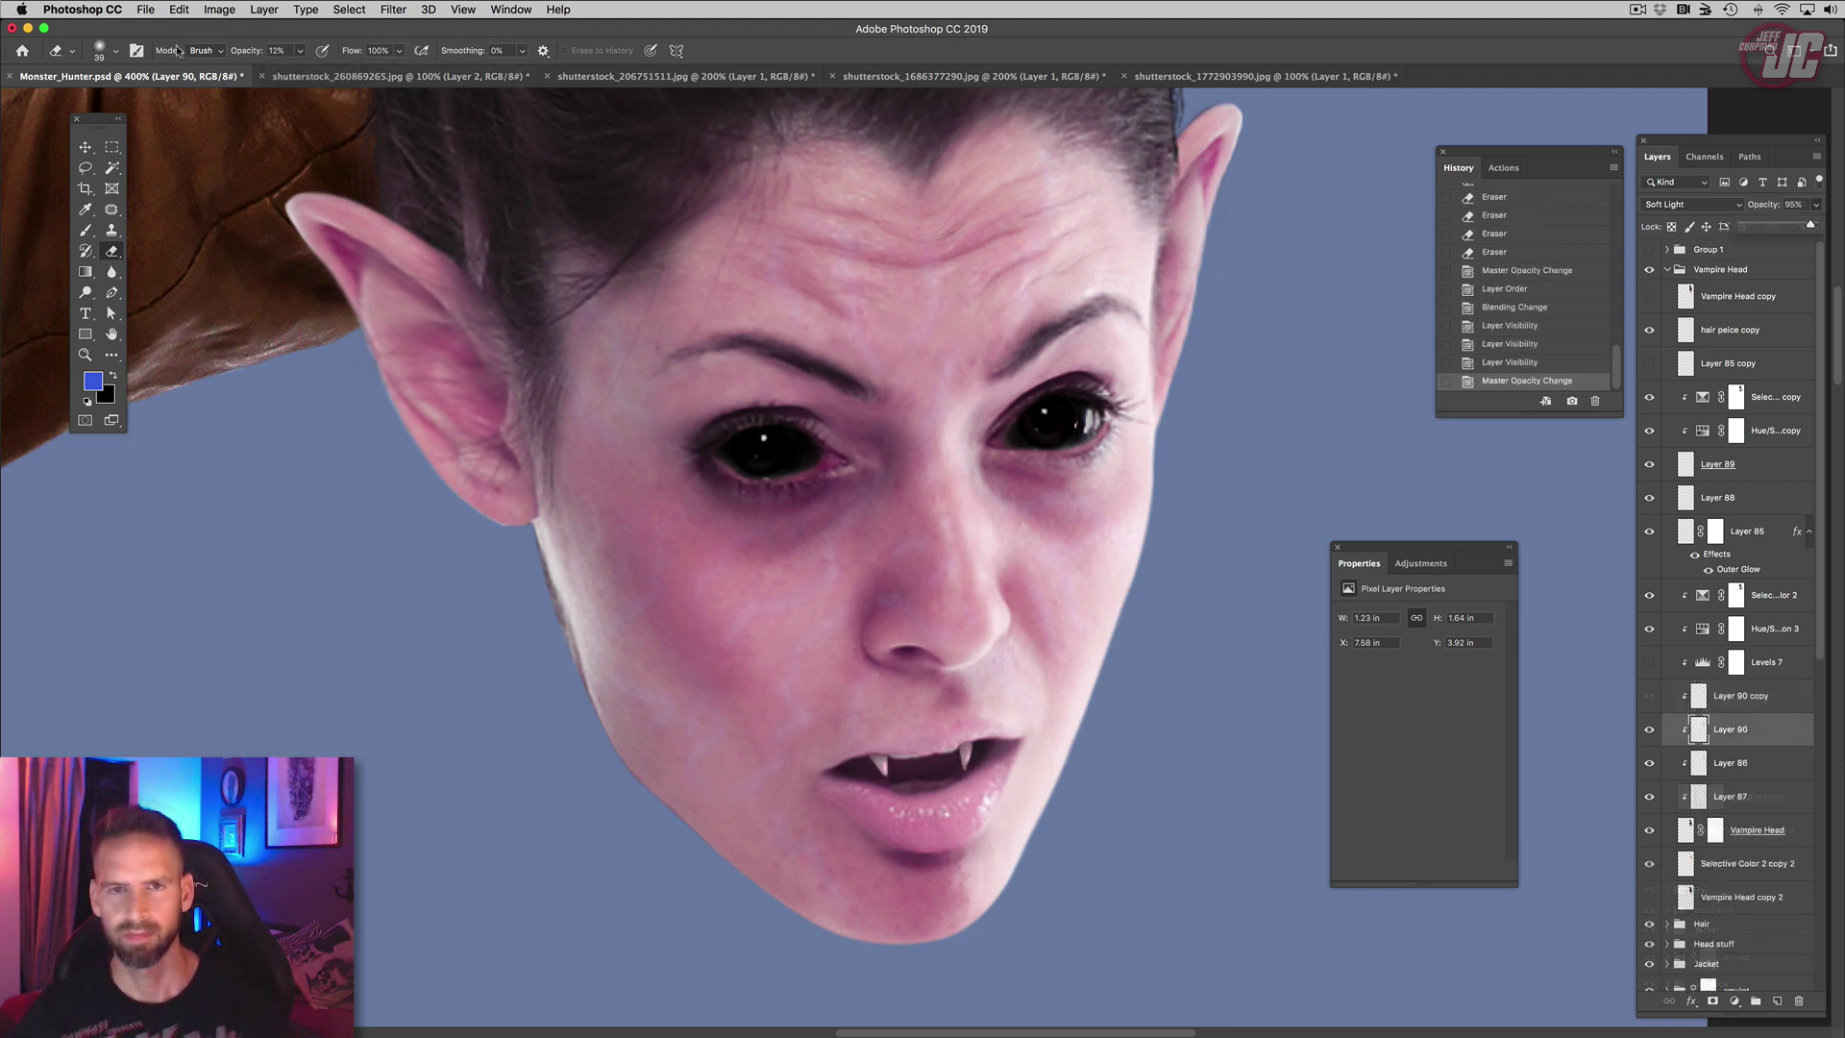
Step: Darken and shift the veins on Layer 90 using Hue/Saturation with Hue +10 and Lightness -40
left_click(220, 10)
mouse_move(251, 54)
left_click(433, 138)
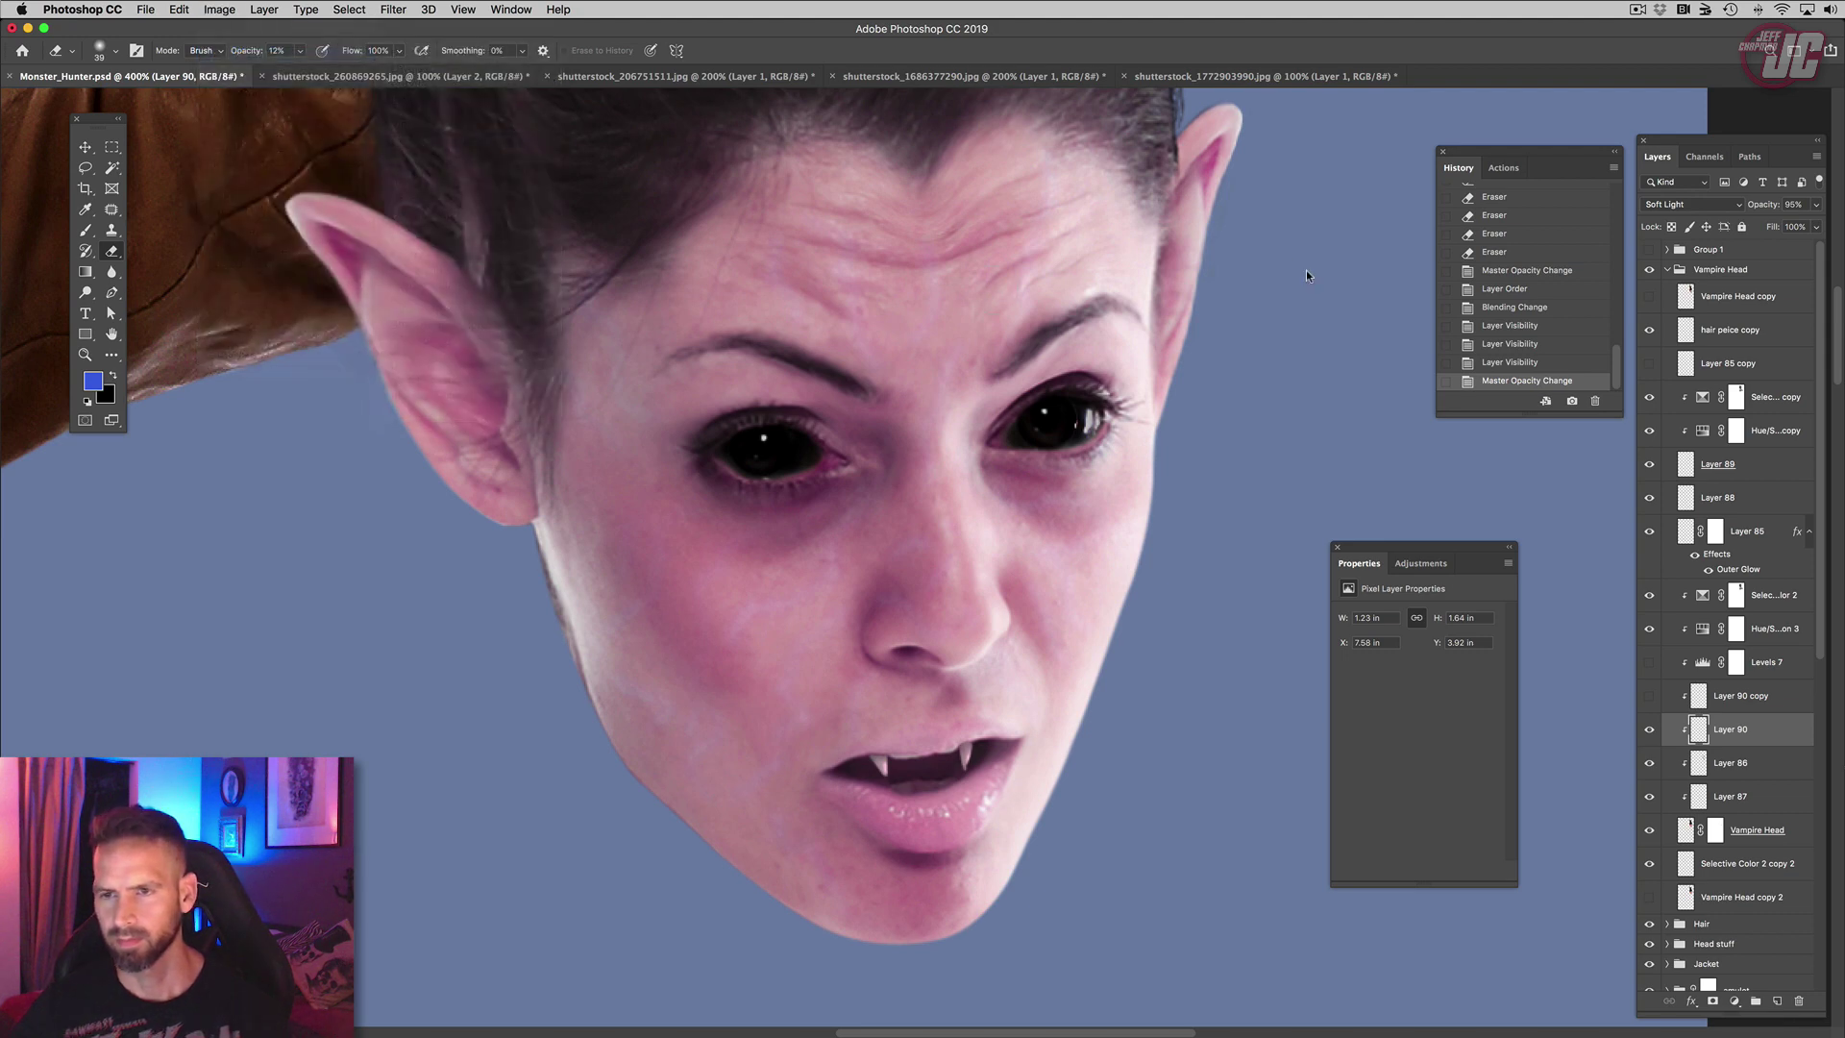
left_click_drag(1269, 154, 1398, 136)
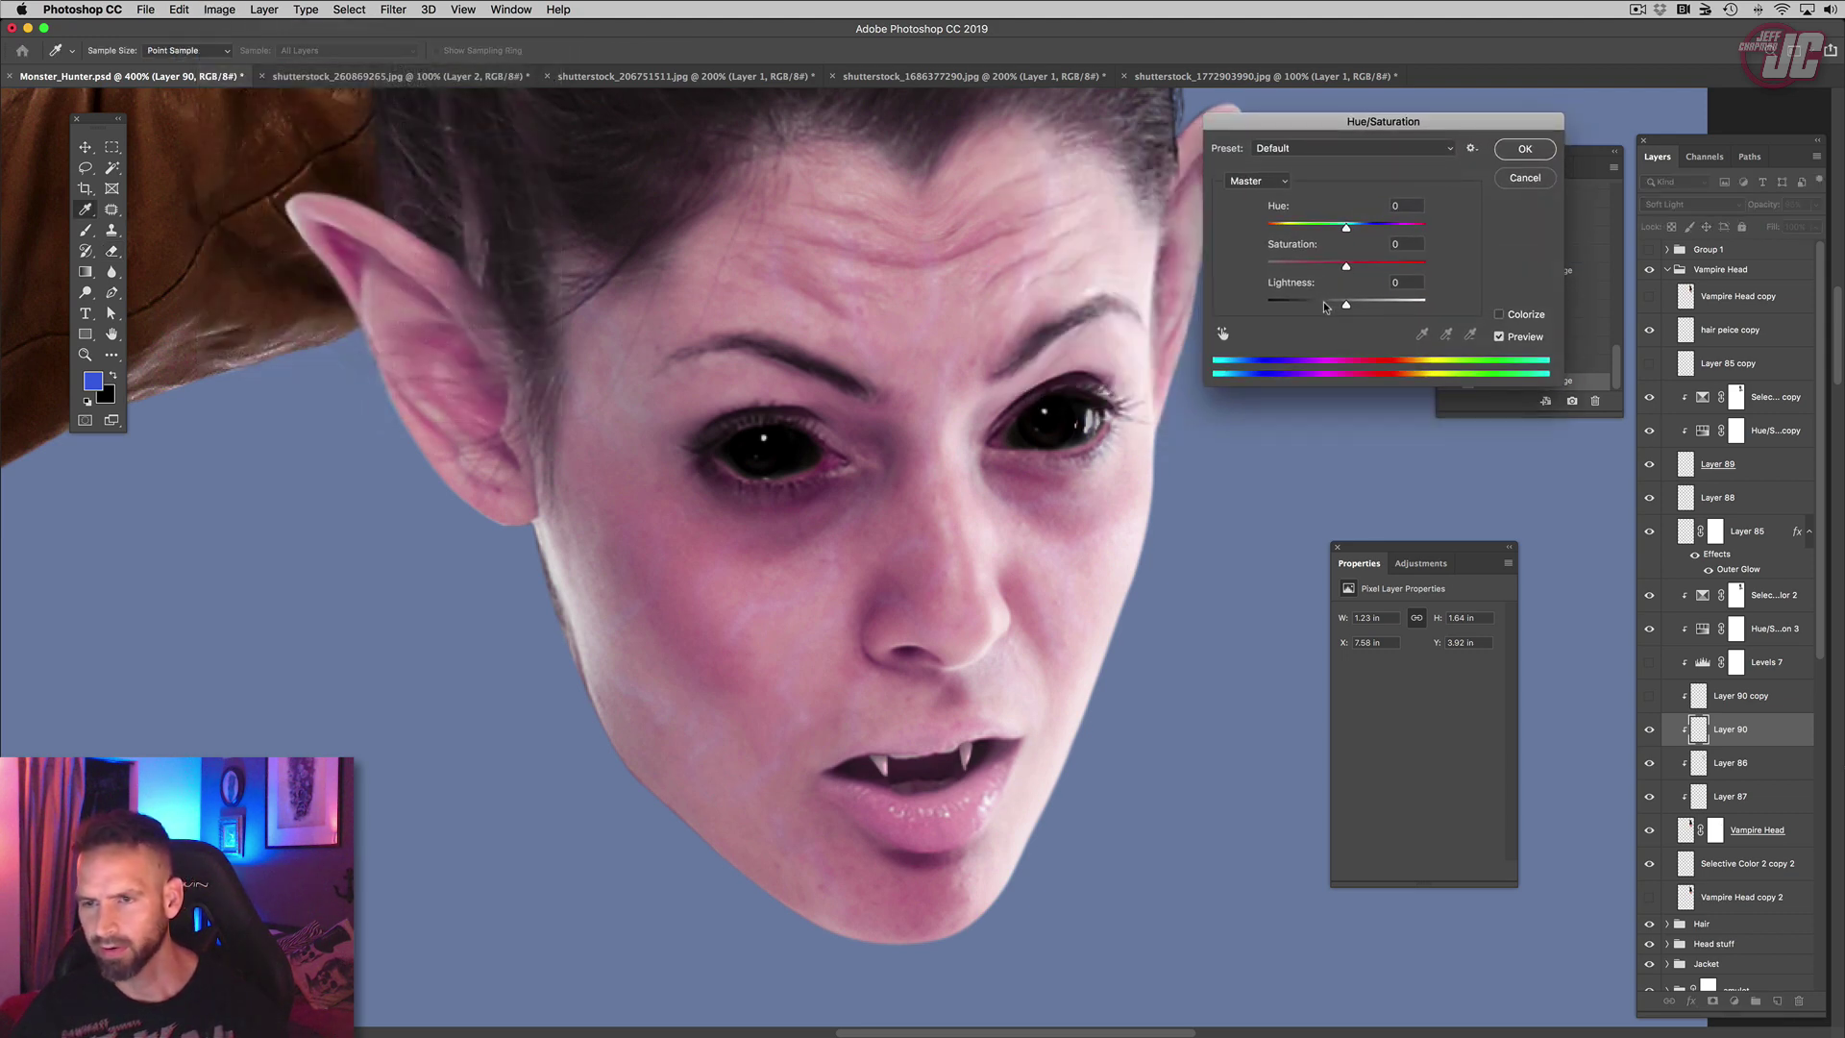
left_click_drag(1325, 306, 1307, 305)
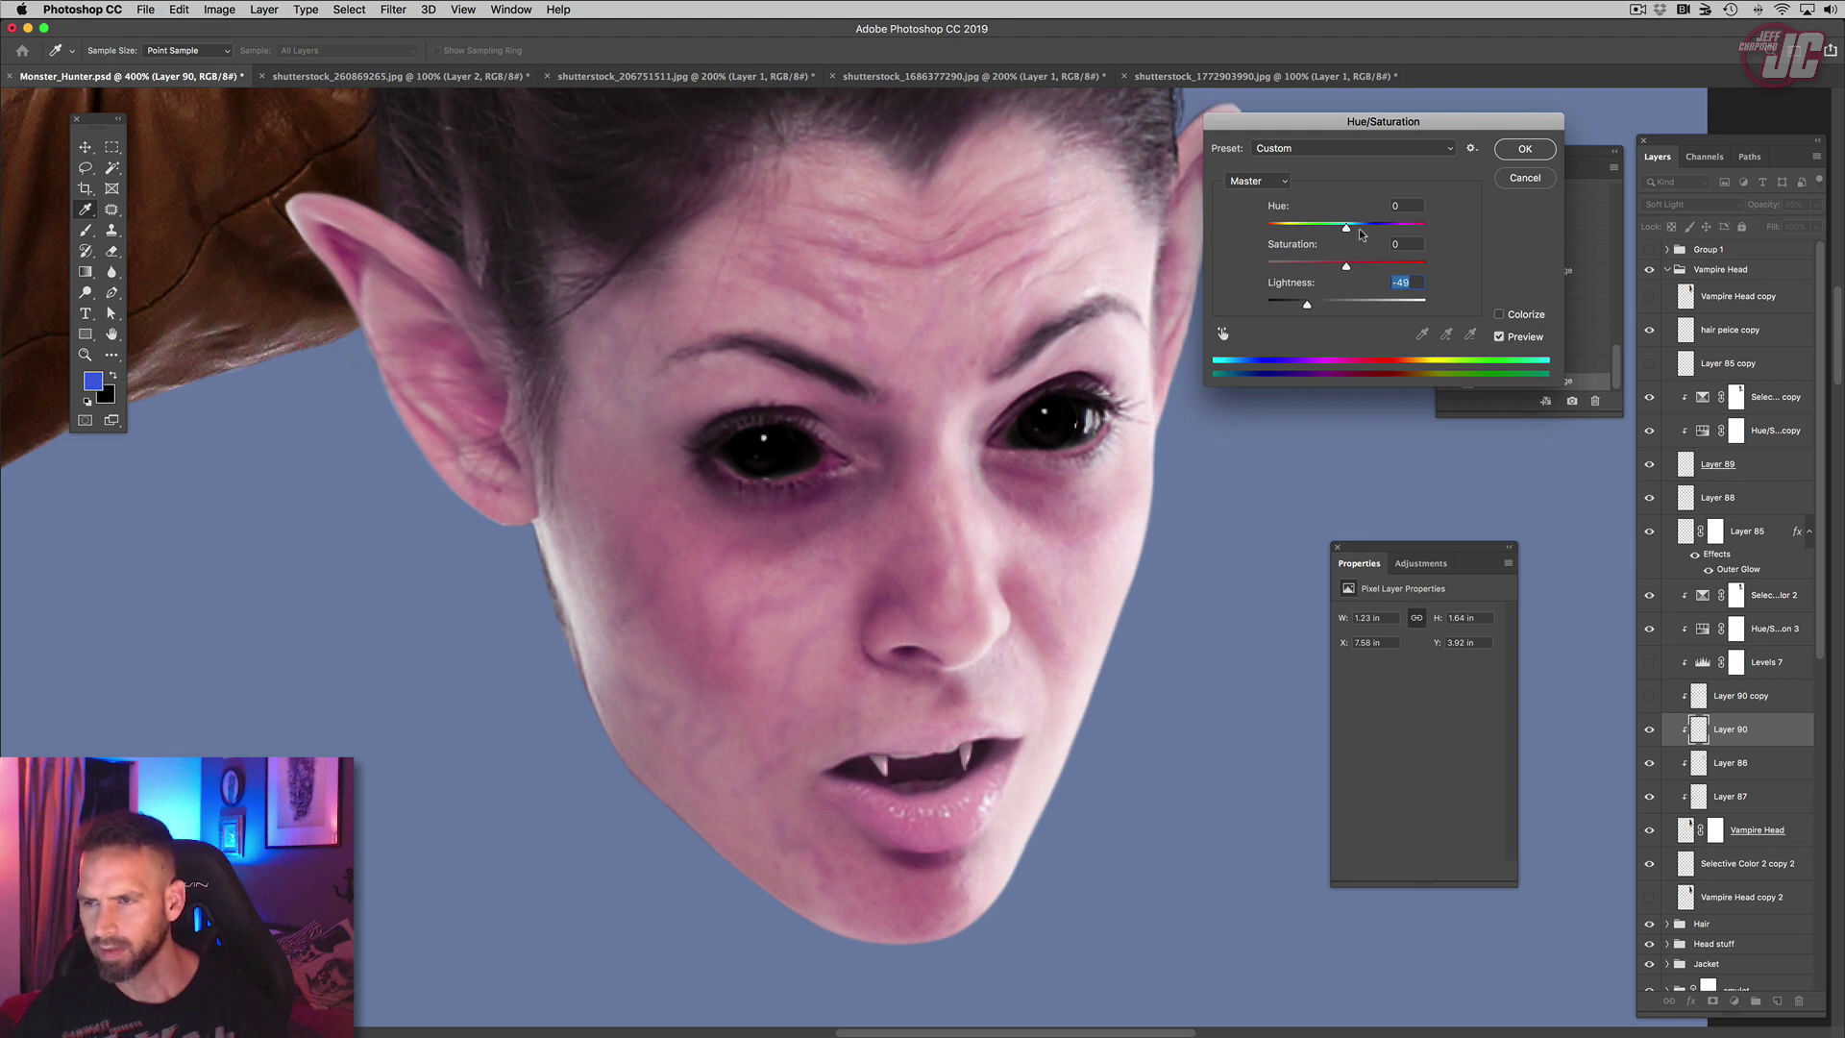
left_click_drag(1342, 231, 1356, 229)
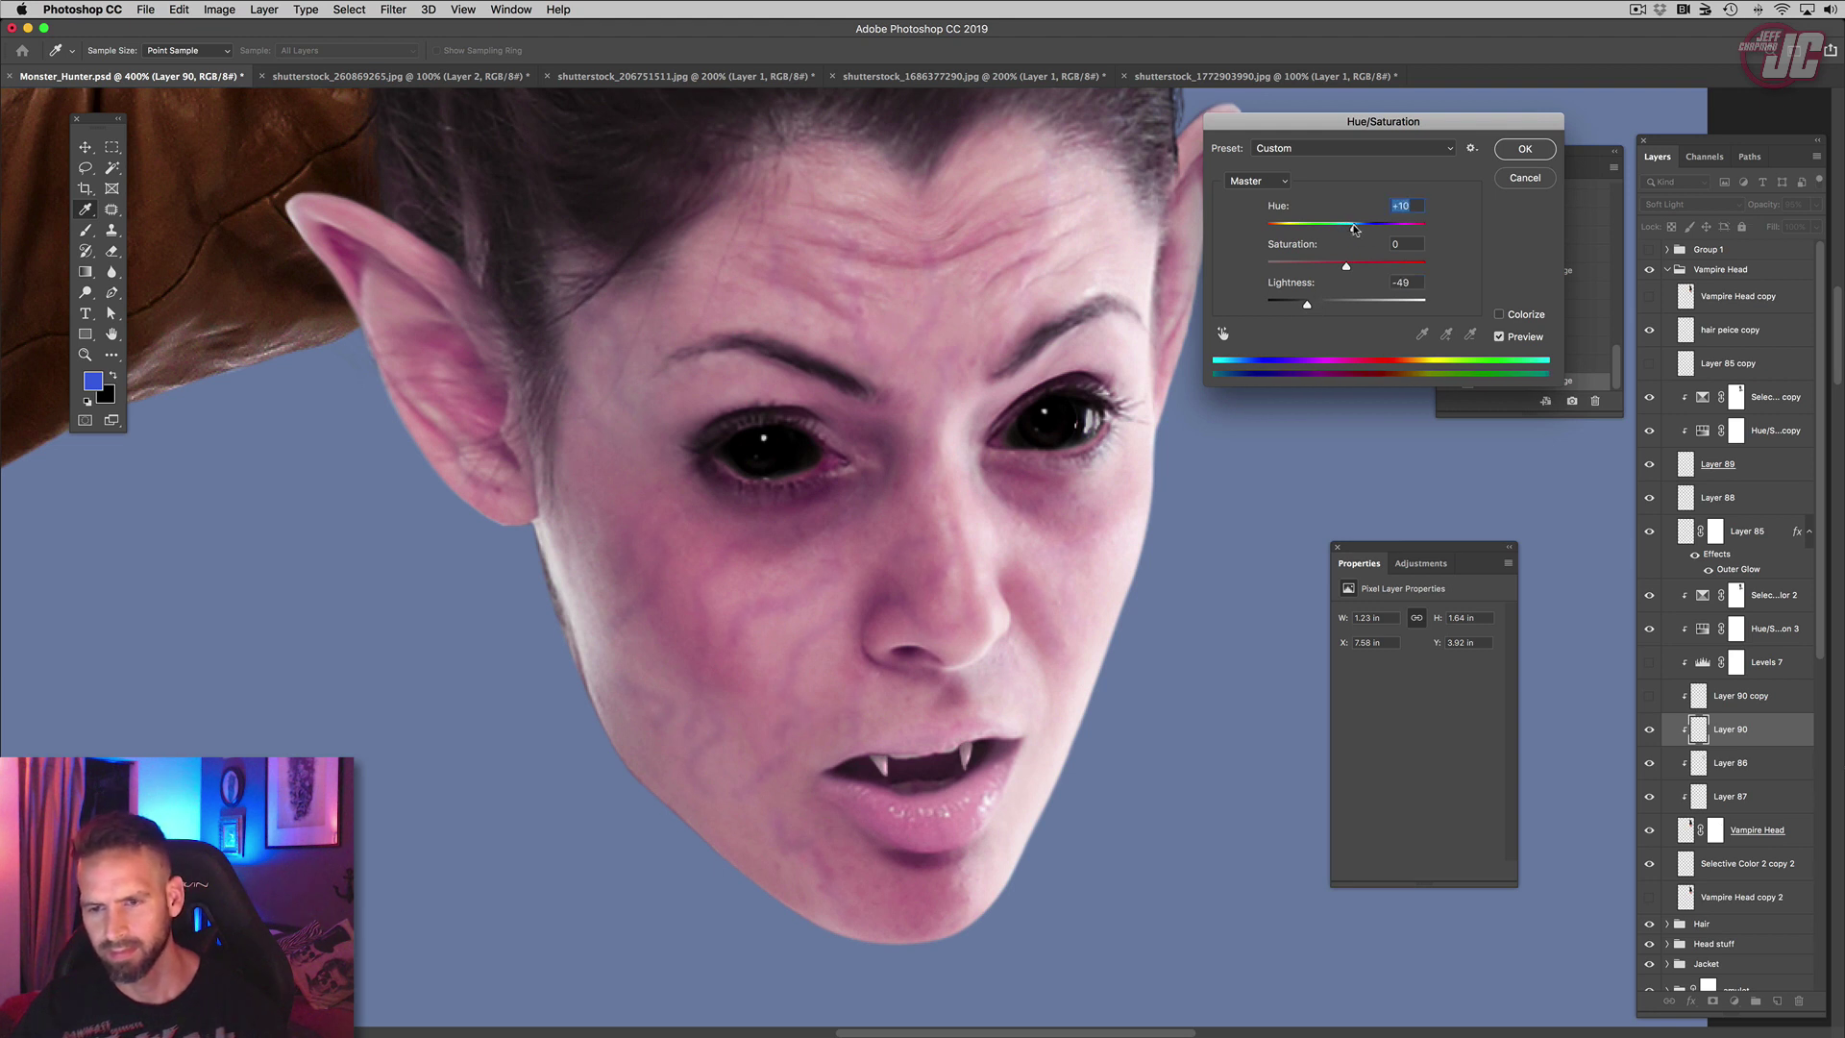
left_click(1524, 148)
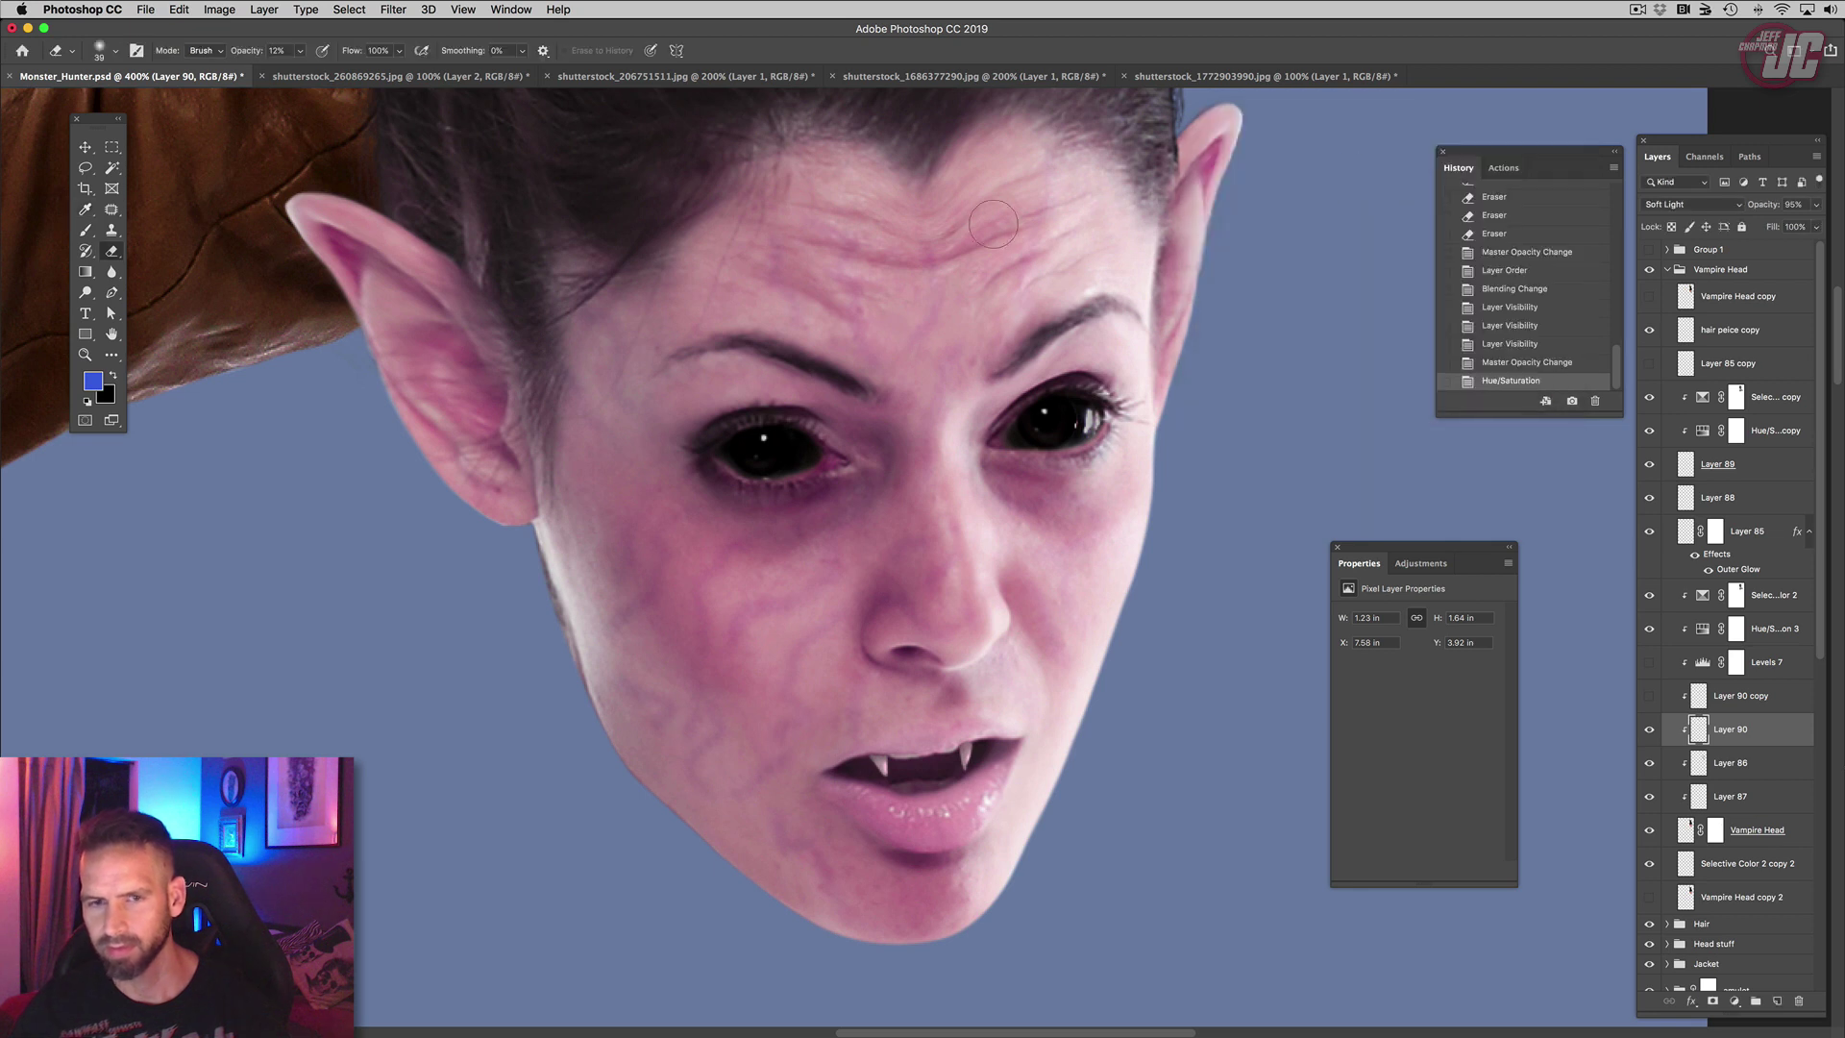
Step: Lightly erase the veins across the near cheek with the Eraser at 12% opacity
key("e")
left_click_drag(783, 596, 720, 673)
left_click_drag(735, 653, 711, 682)
left_click_drag(730, 644, 687, 663)
mouse_move(697, 629)
left_mouse_down()
mouse_move(668, 653)
mouse_move(644, 644)
left_mouse_up()
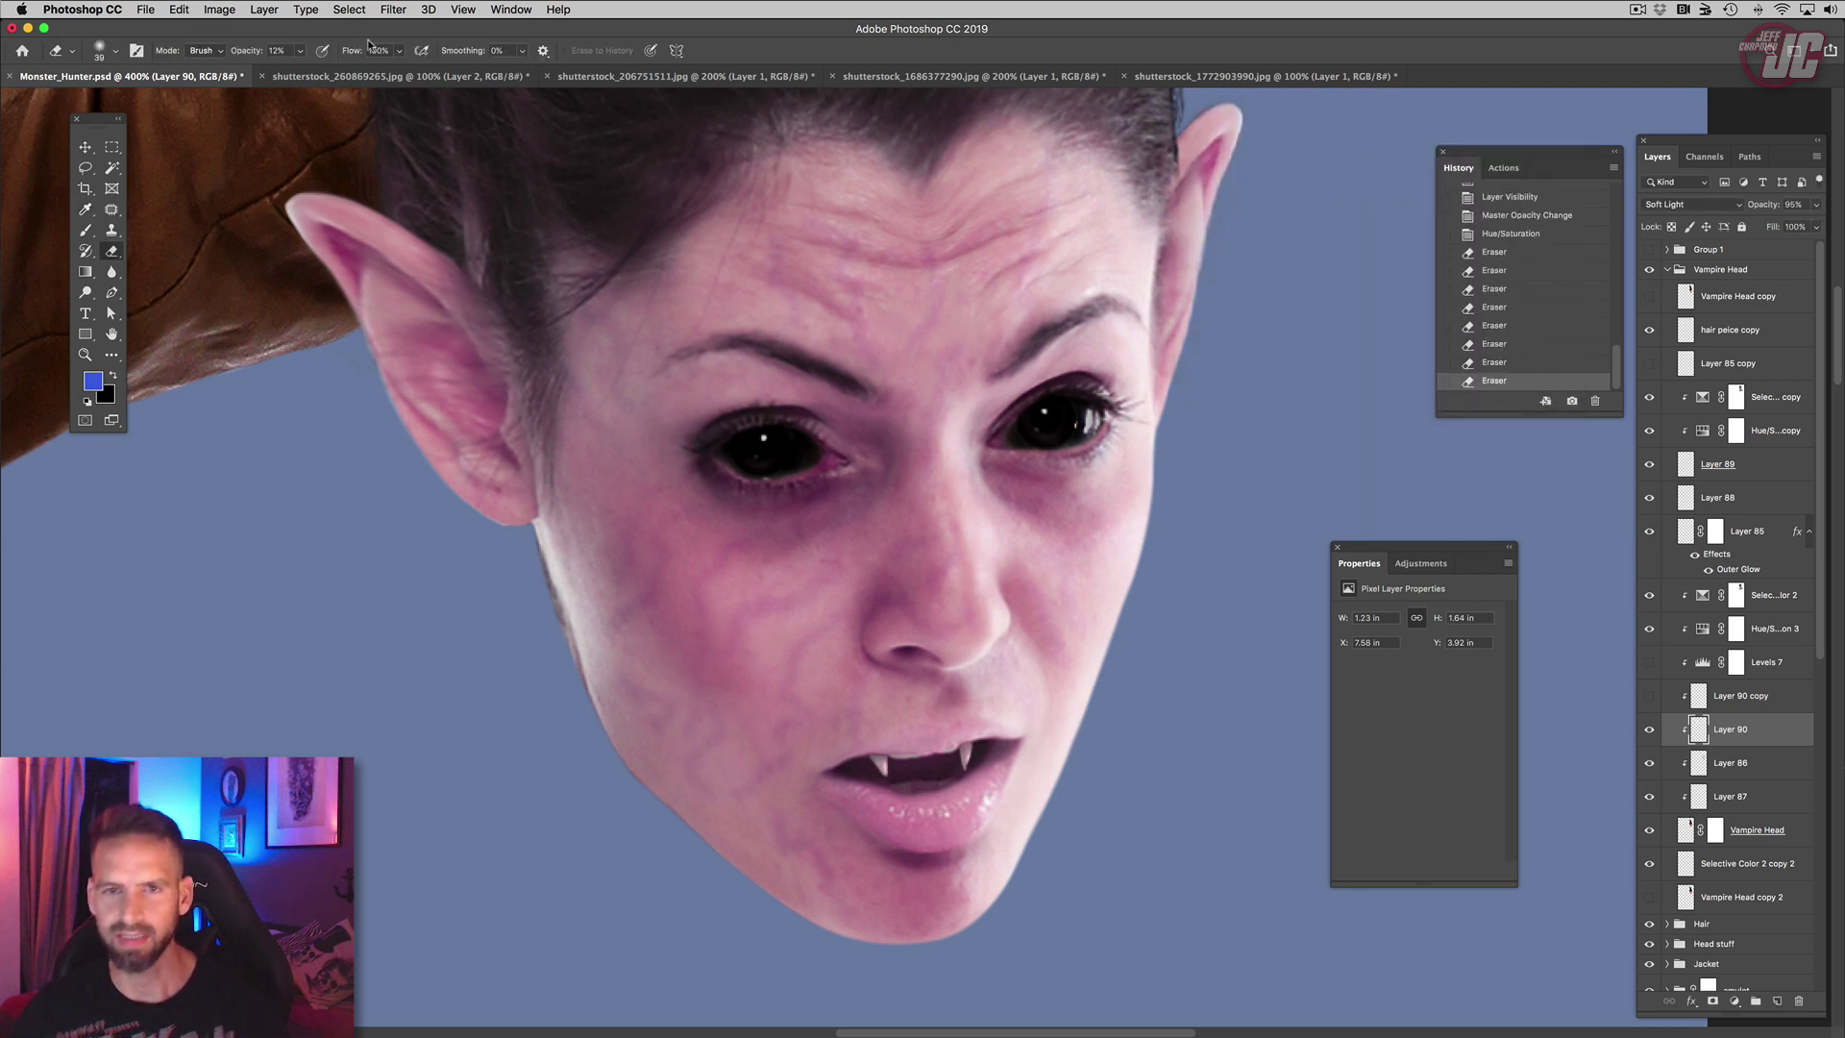
Step: Fade the veins along the jaw, beside the mouth and on the chin with the Eraser at 34% opacity
left_click(300, 51)
mouse_move(675, 769)
left_mouse_down()
mouse_move(655, 711)
mouse_move(716, 793)
left_mouse_up()
left_click_drag(783, 730, 749, 793)
left_click_drag(759, 802, 807, 856)
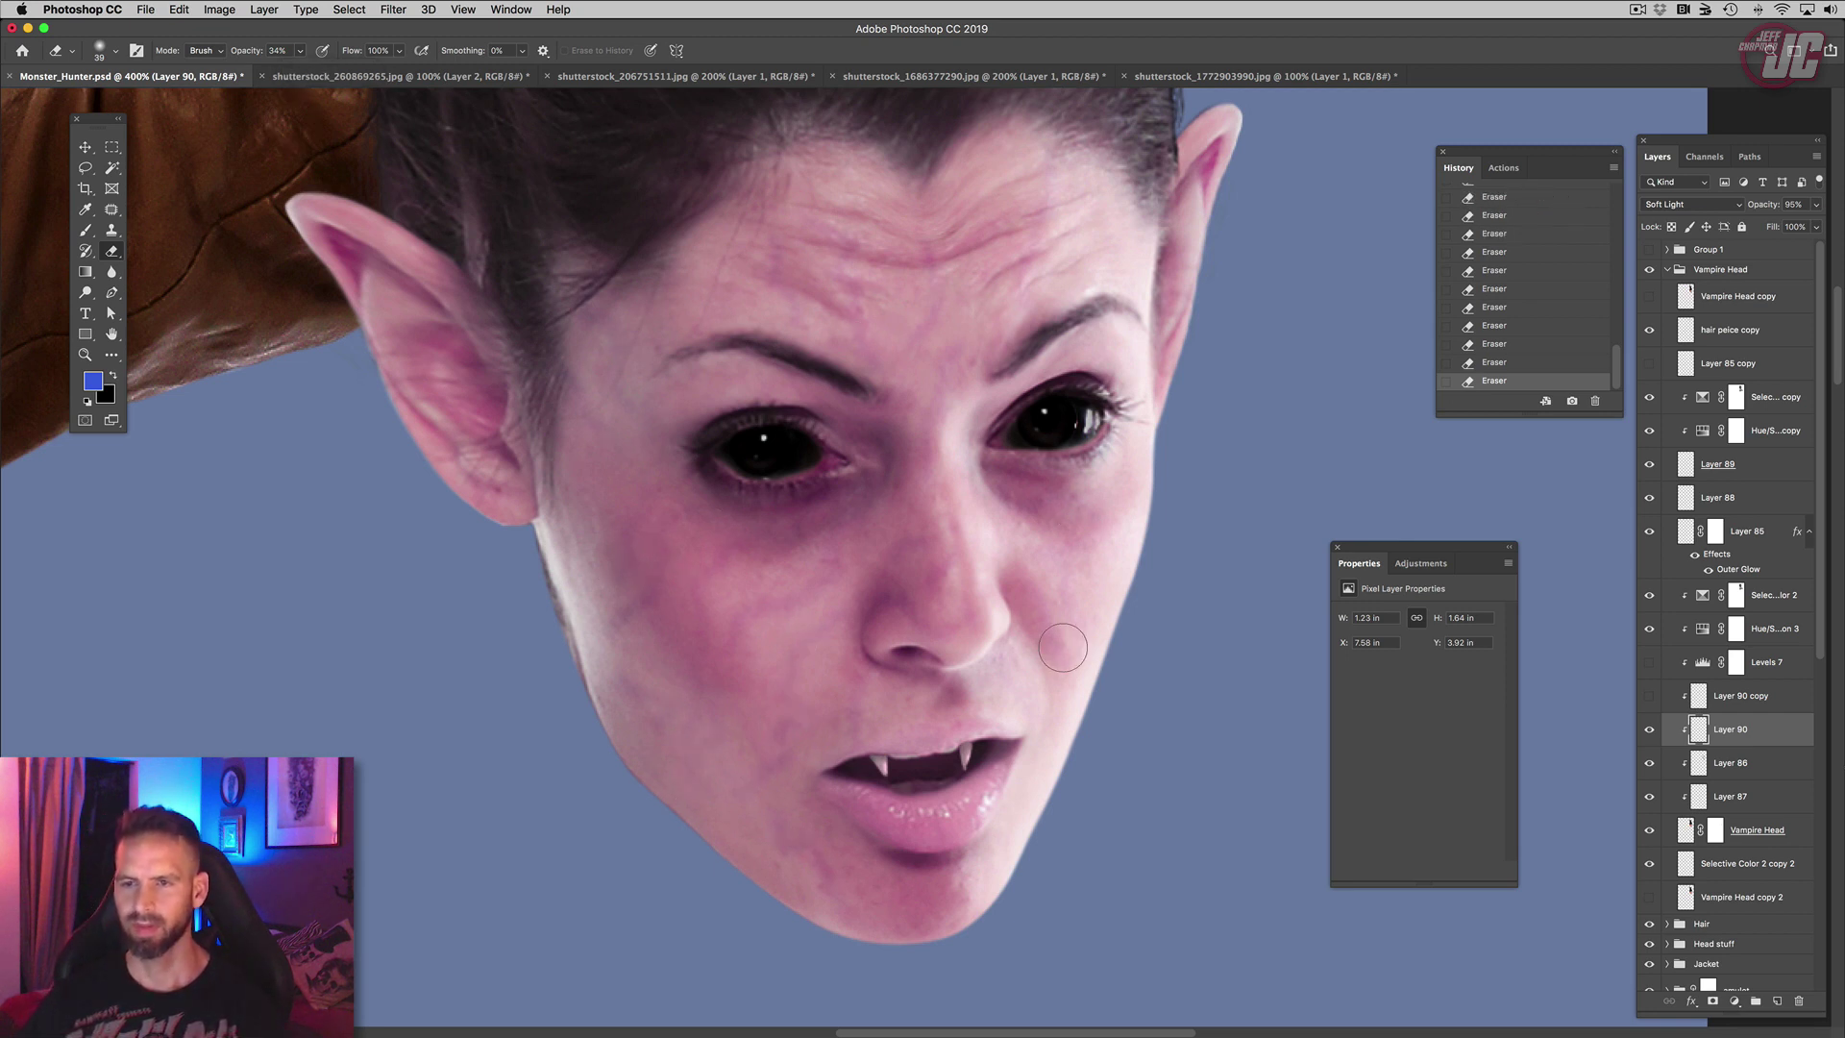
Step: Change the vein layer's blend mode to Normal and its opacity to 100%
left_click(1714, 205)
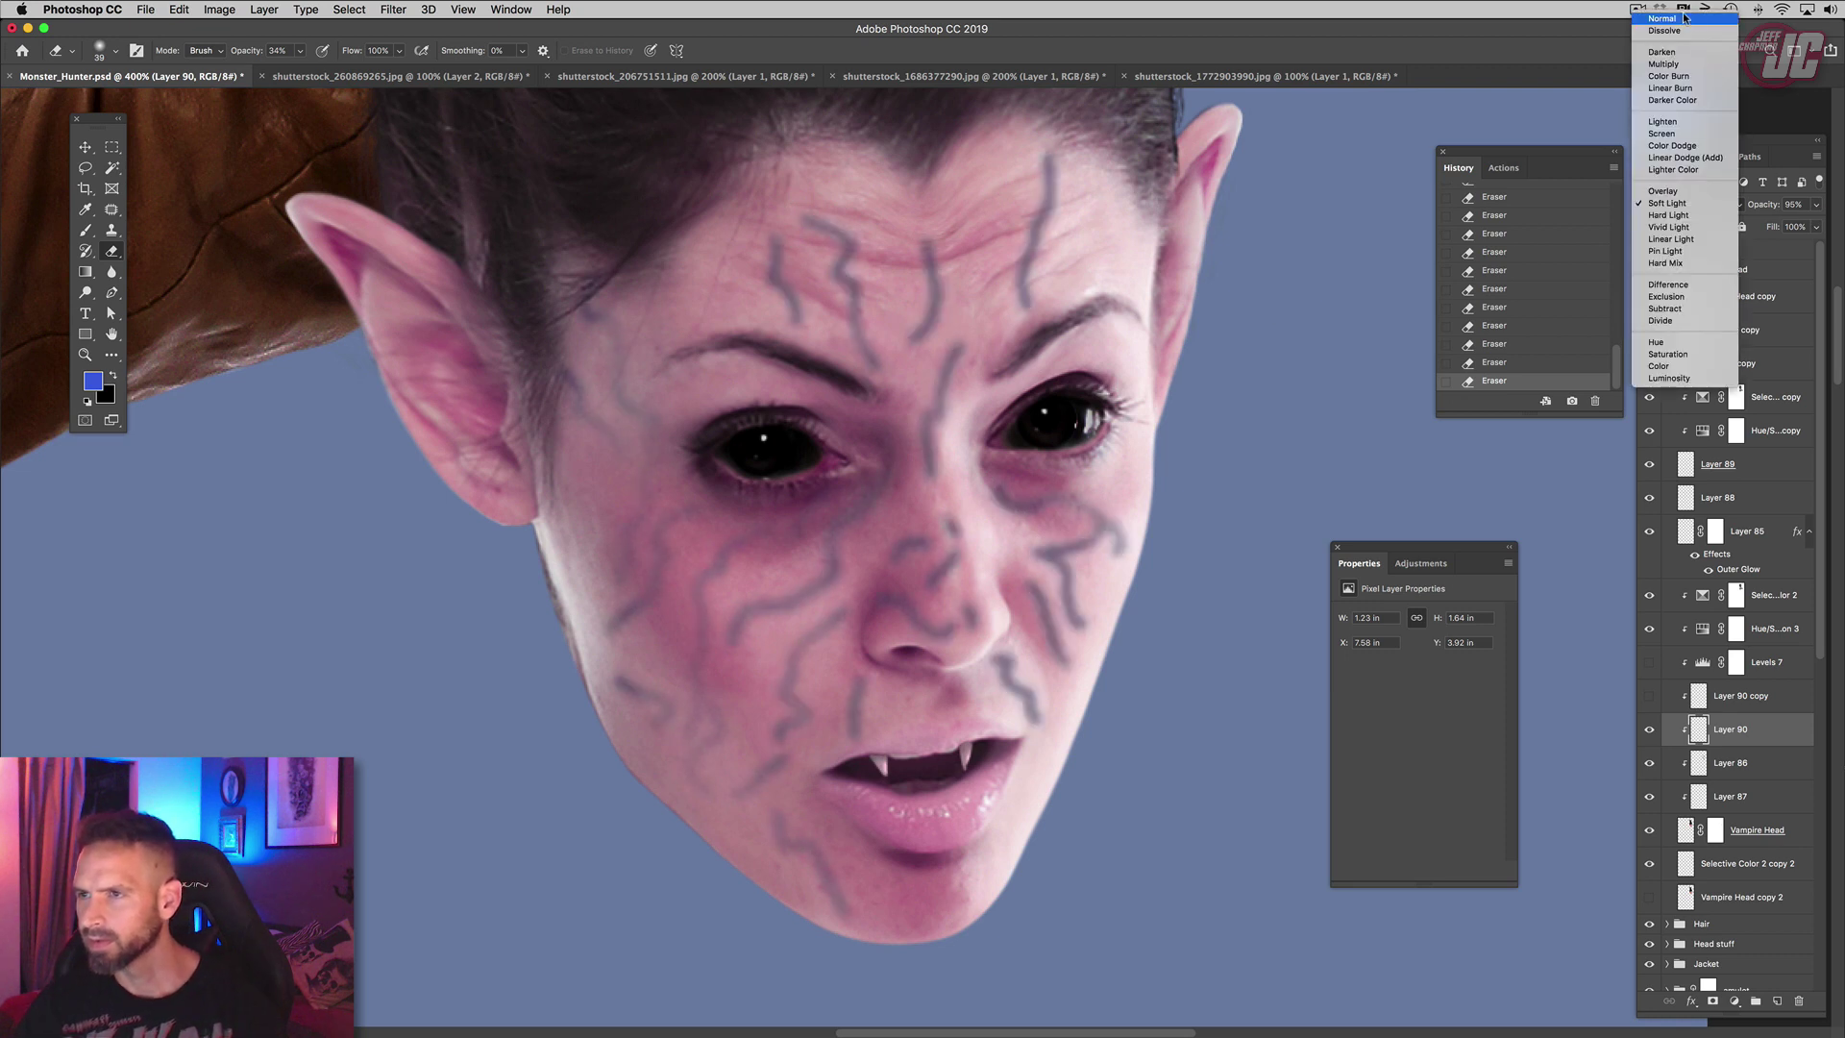
left_click(1678, 166)
left_click(1816, 205)
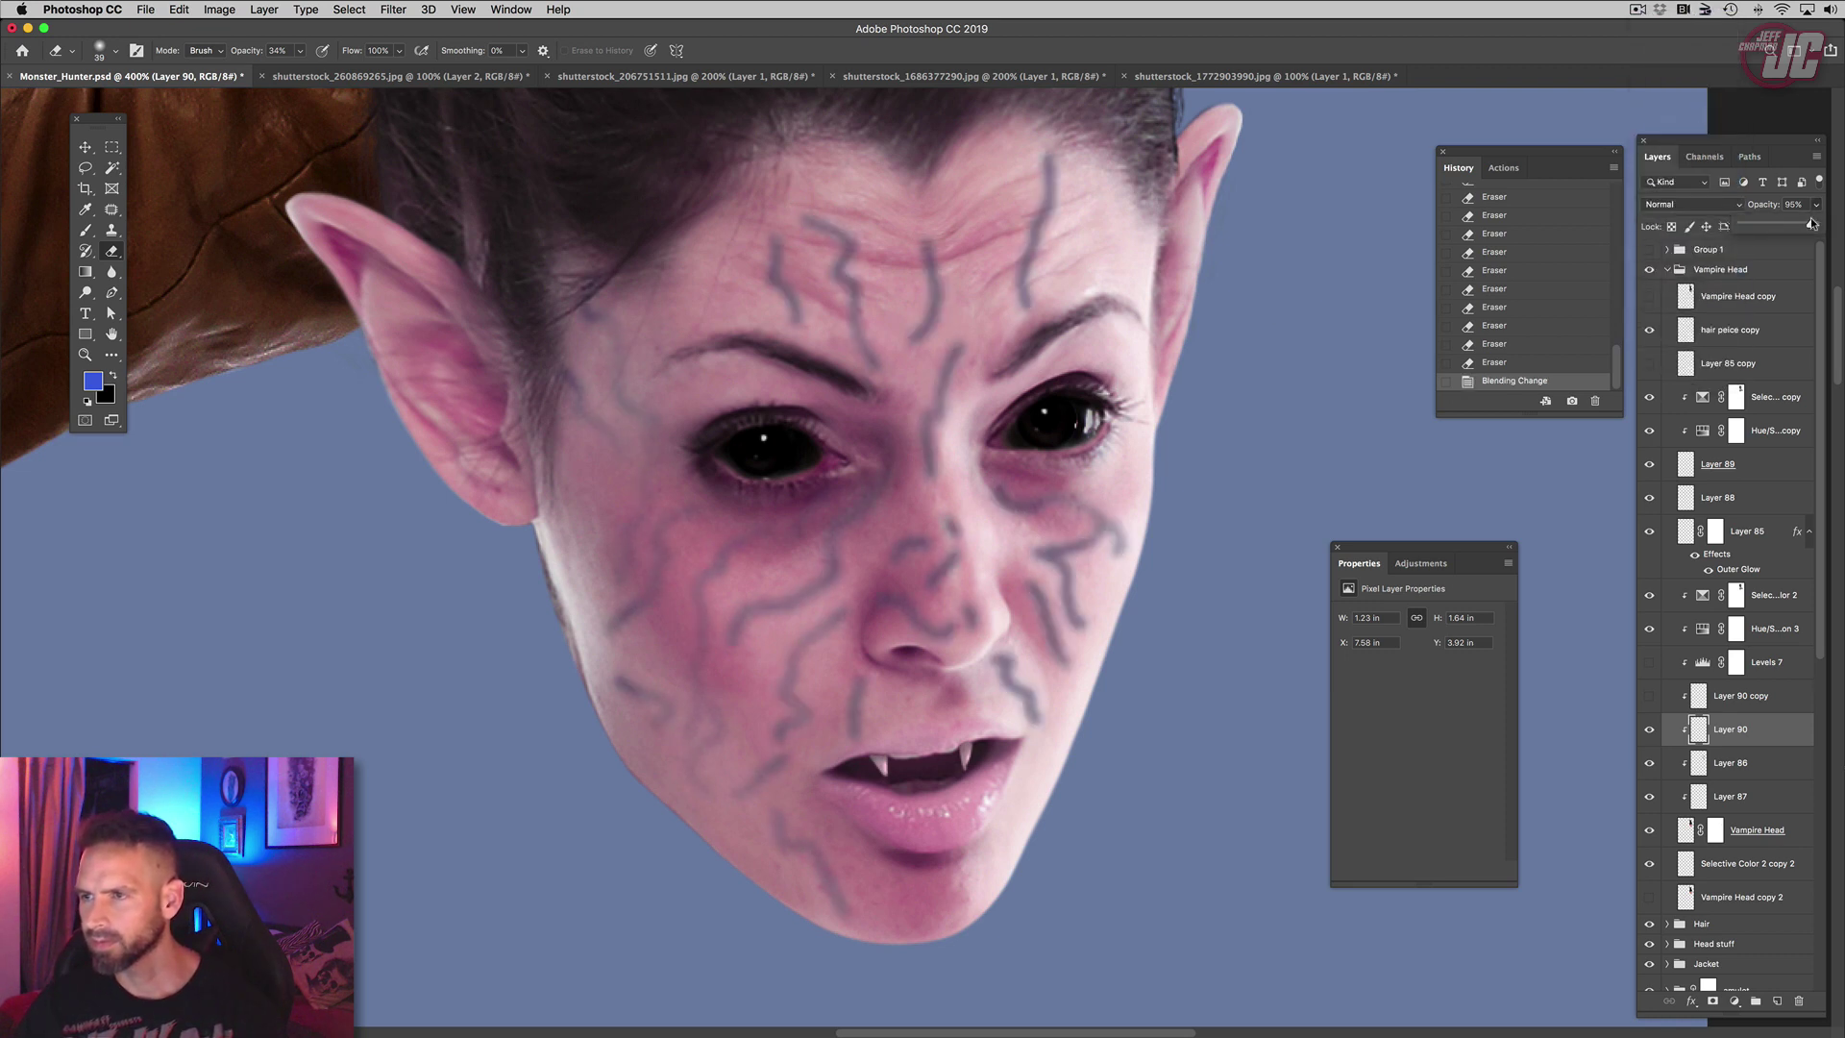
left_click_drag(1811, 224, 1839, 224)
Step: Sample a vein colour from the forehead and darken it to purple 73536e as the foreground colour
left_click(92, 209)
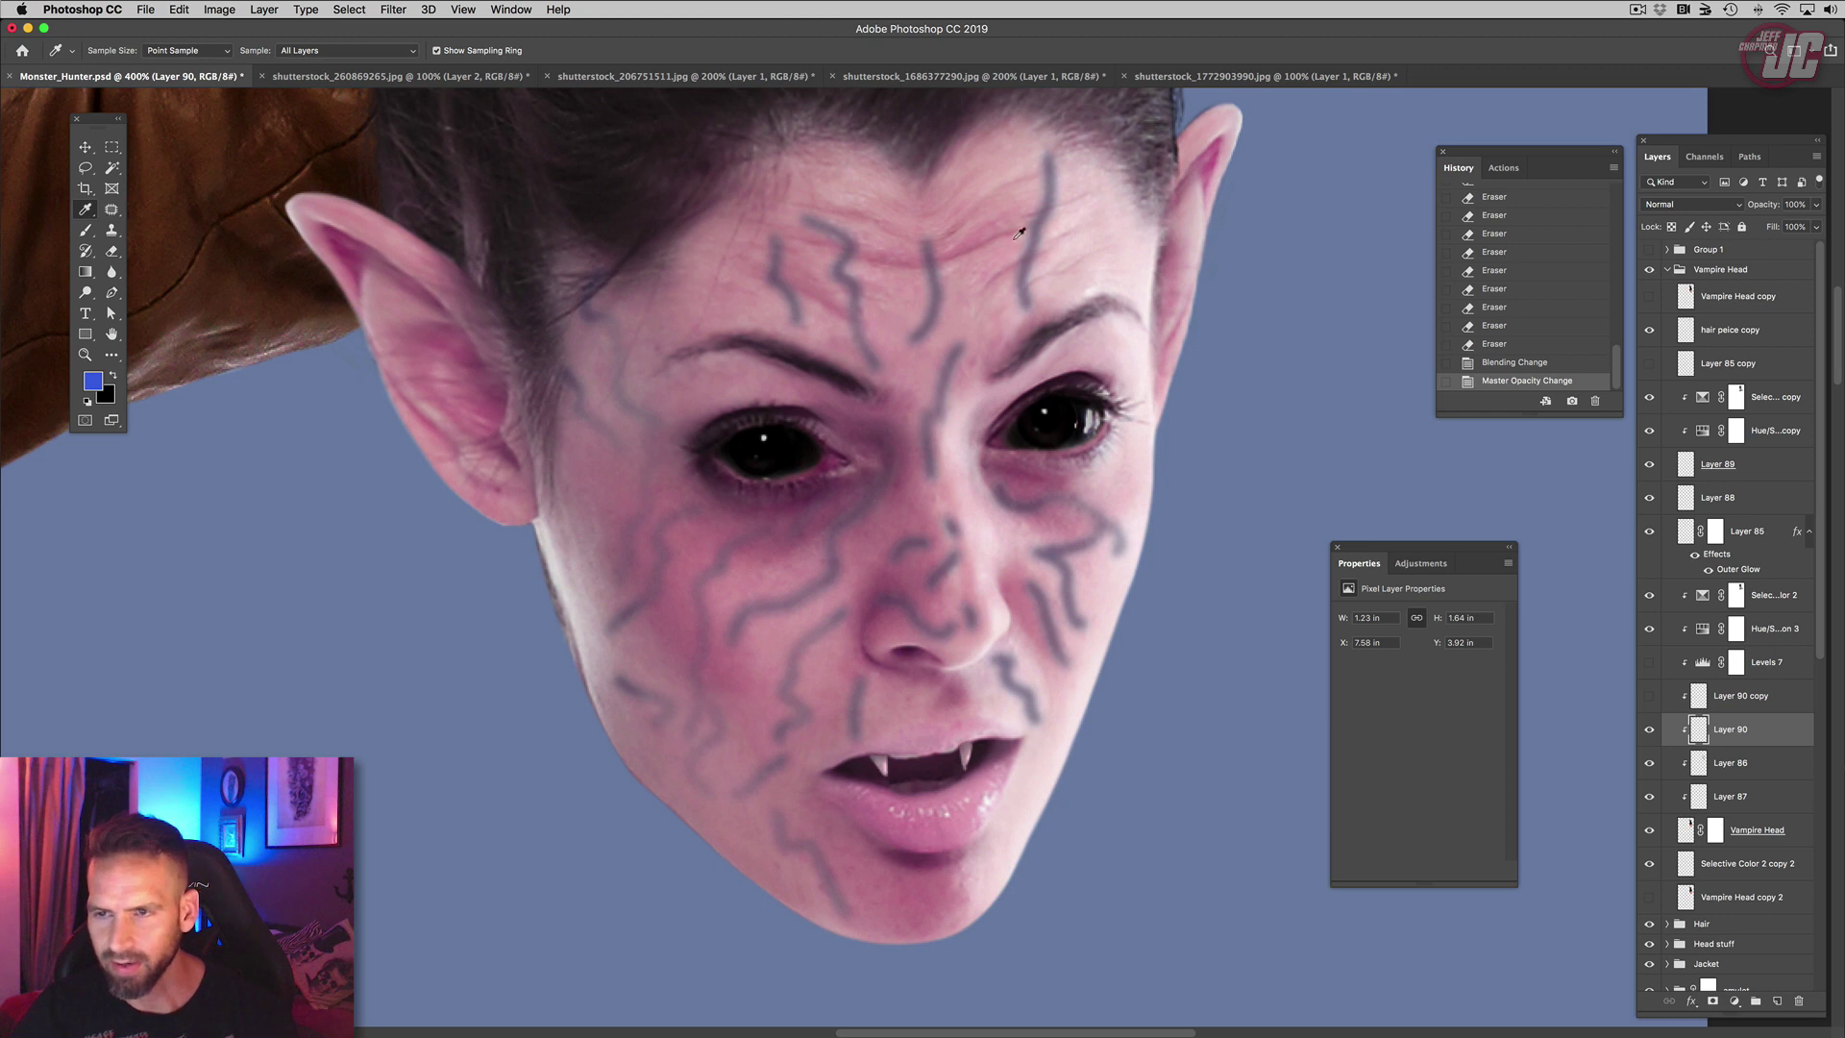
left_click(1040, 221)
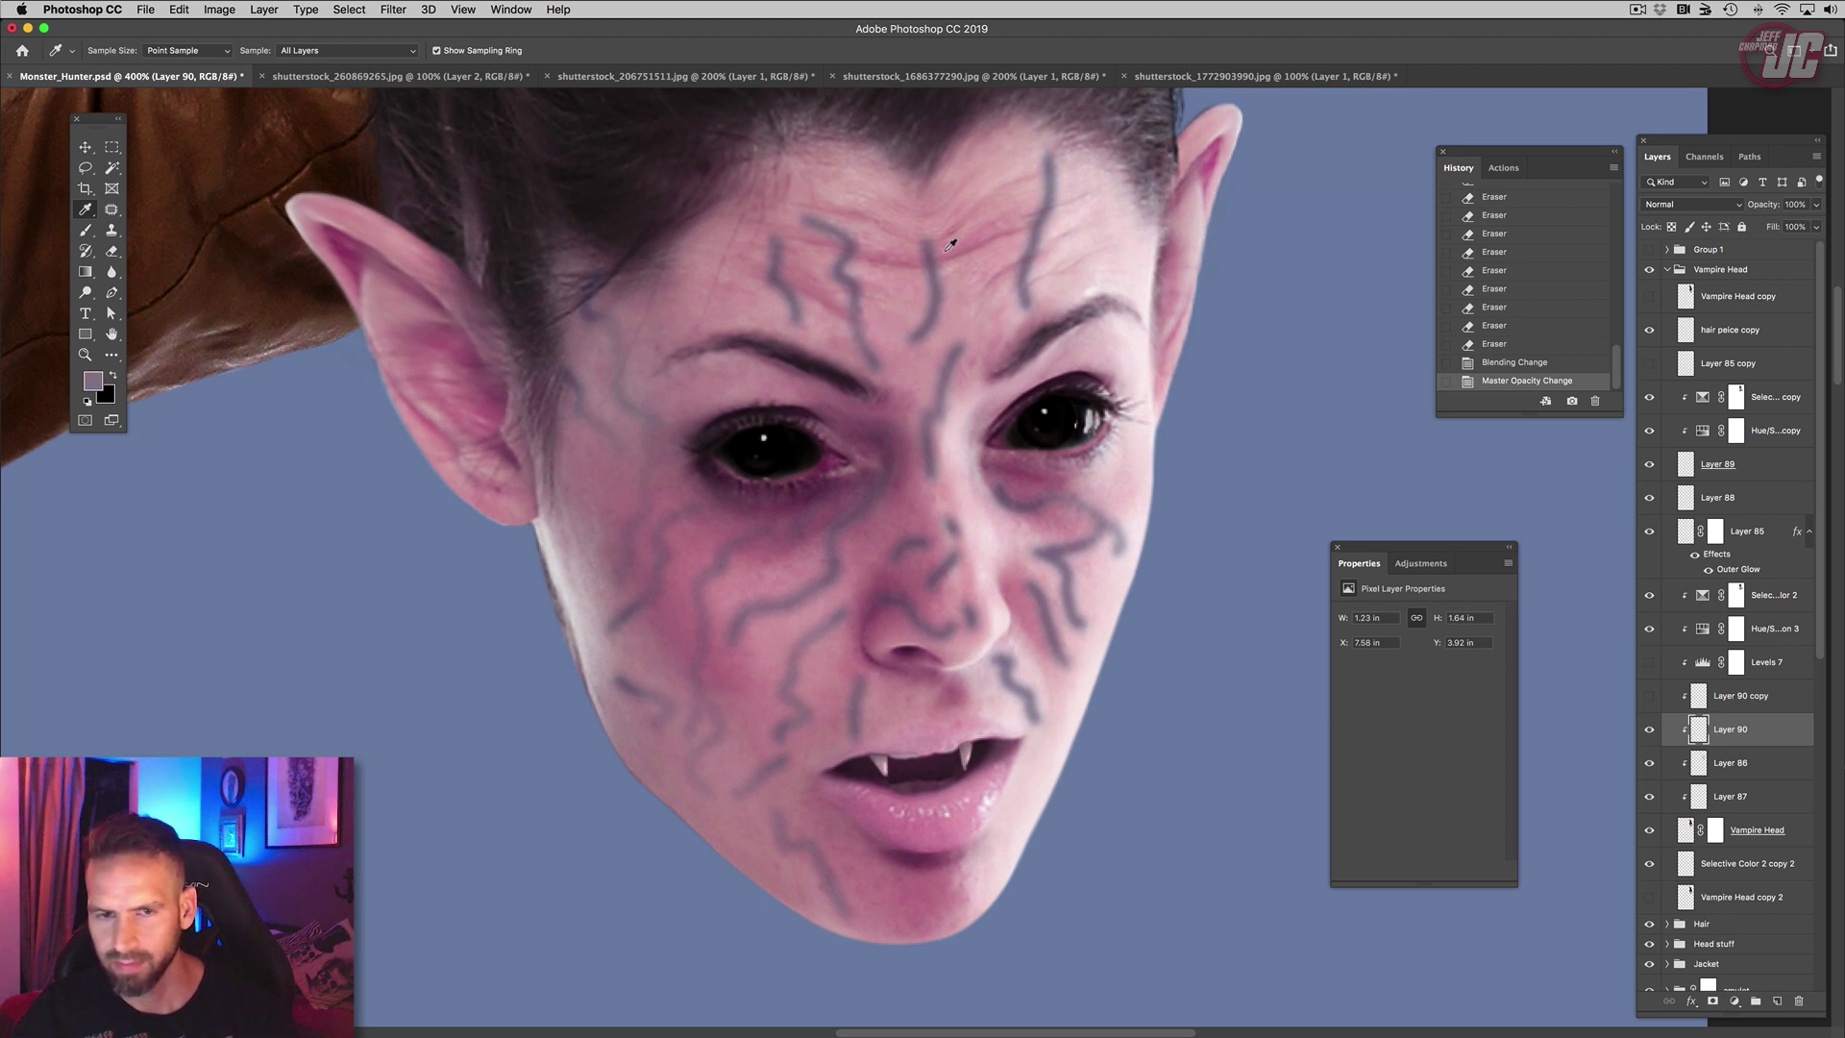
left_click(96, 384)
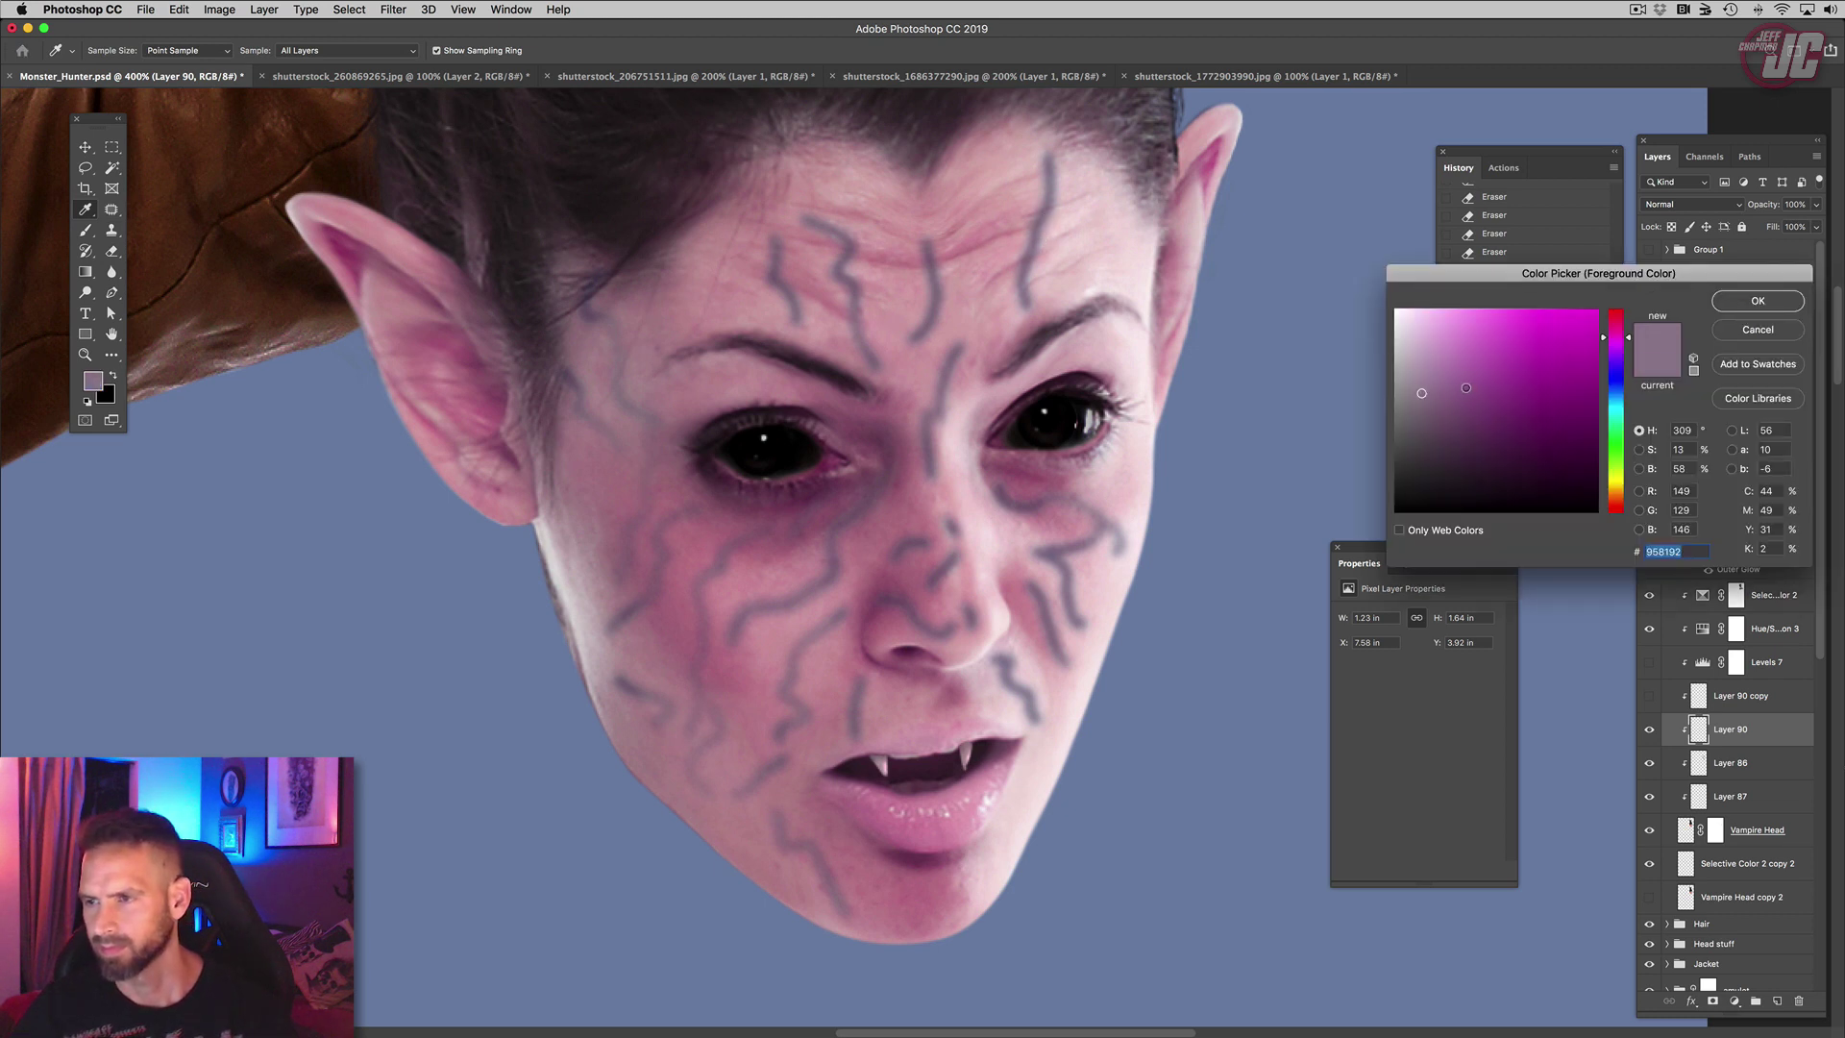
left_click_drag(1466, 388, 1452, 422)
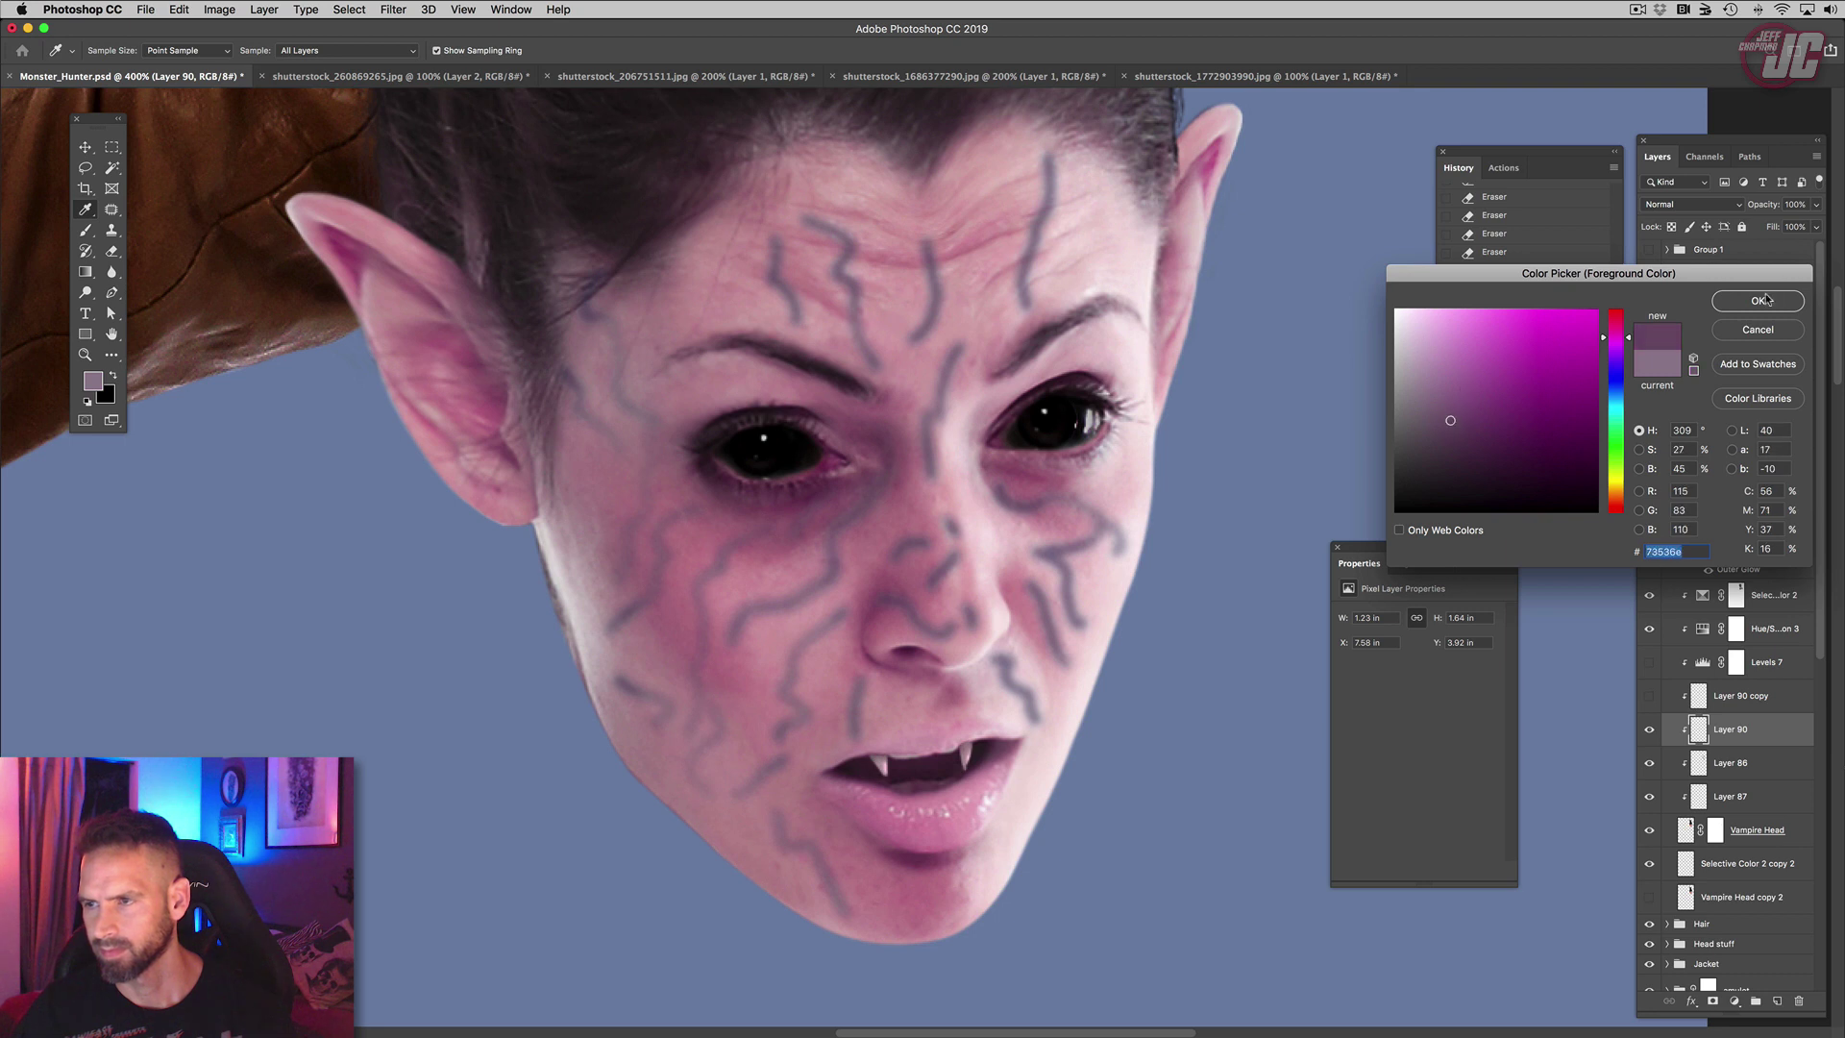
left_click(1758, 301)
Step: Set Layer 90 to Soft Light and add a new Soft Light layer above it, with a smaller soft round brush ready
left_click(1699, 203)
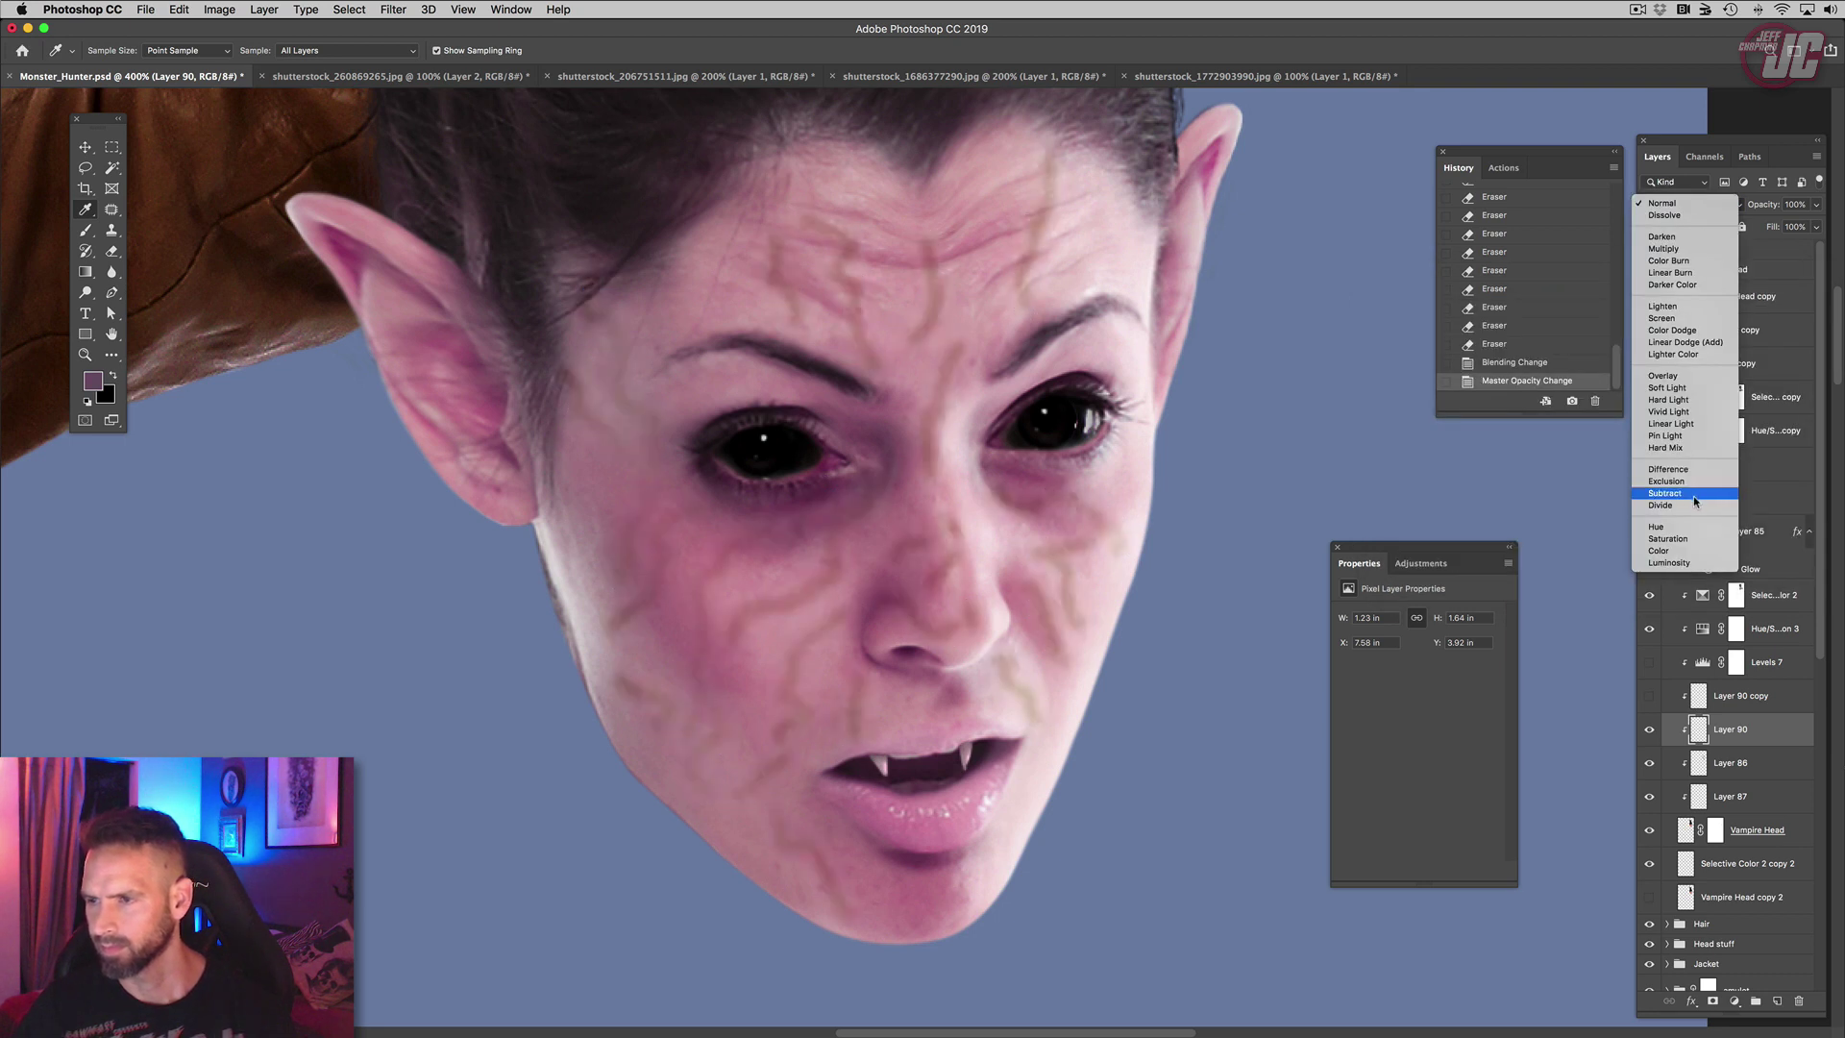
left_click(1714, 388)
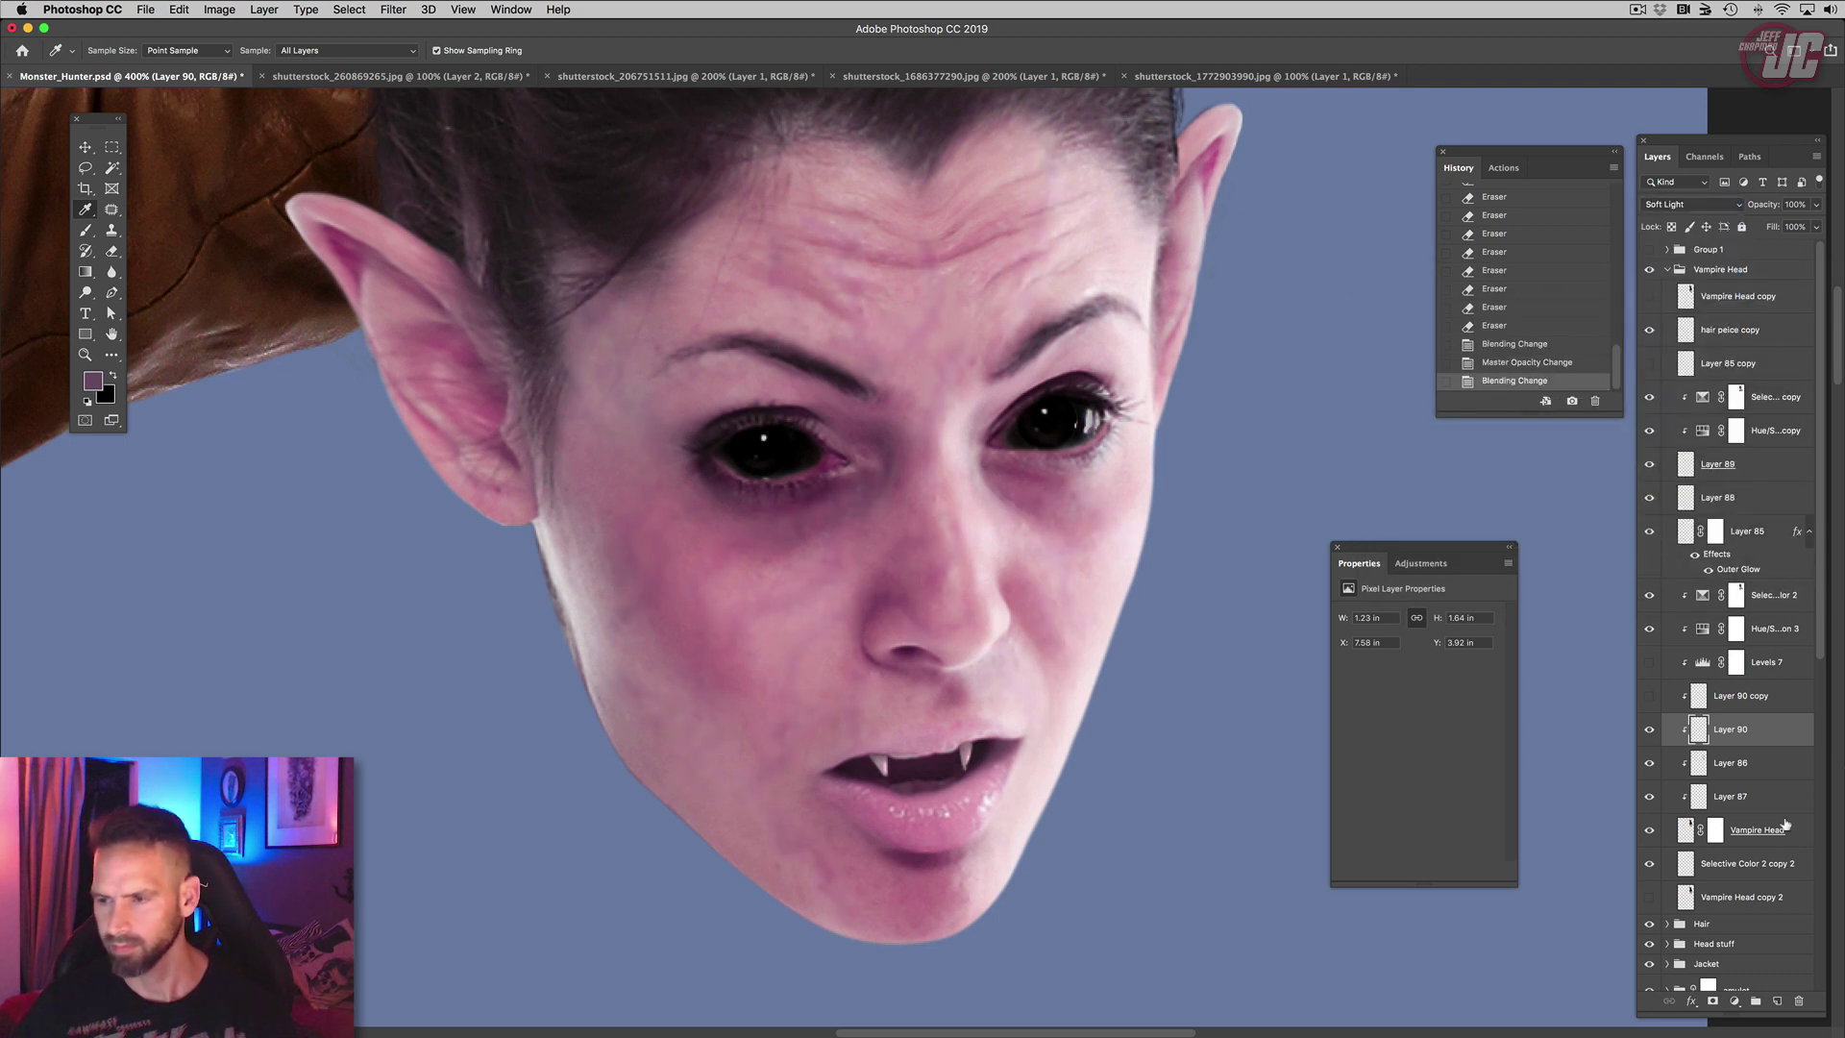
left_click(1779, 1000)
key("b")
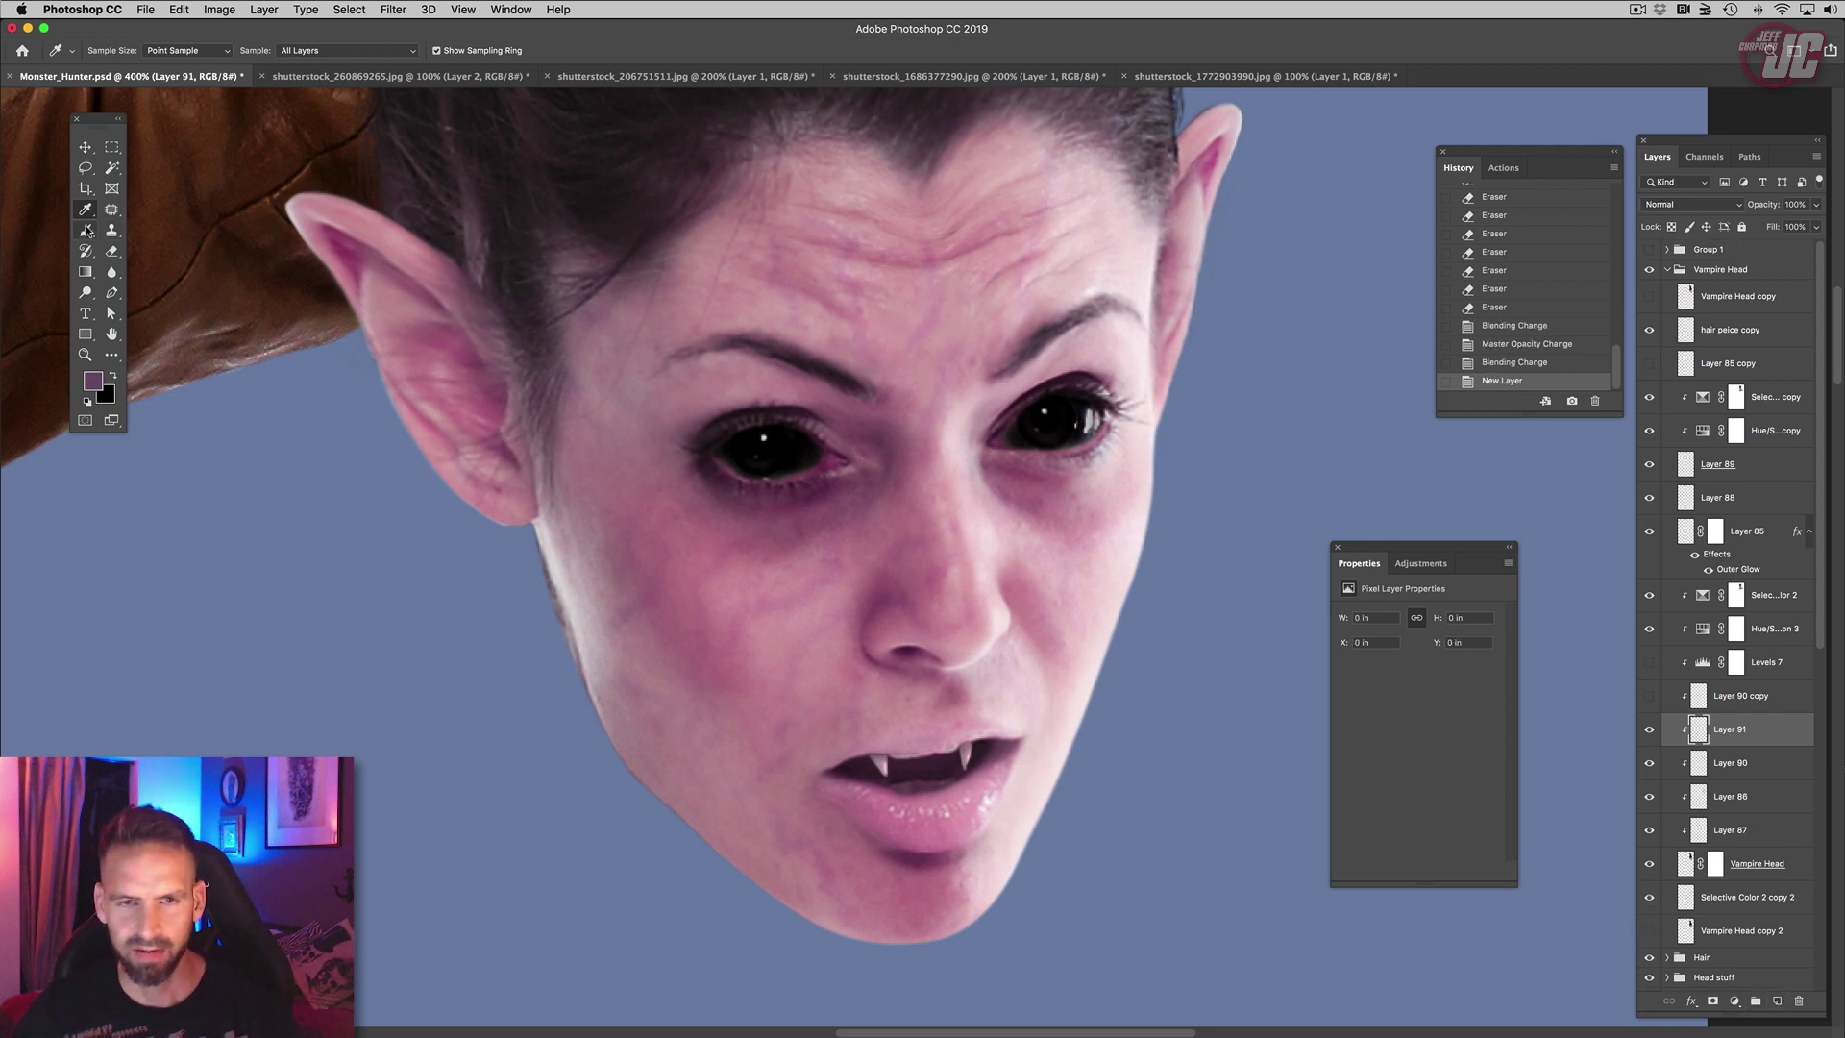
right_click(925, 317)
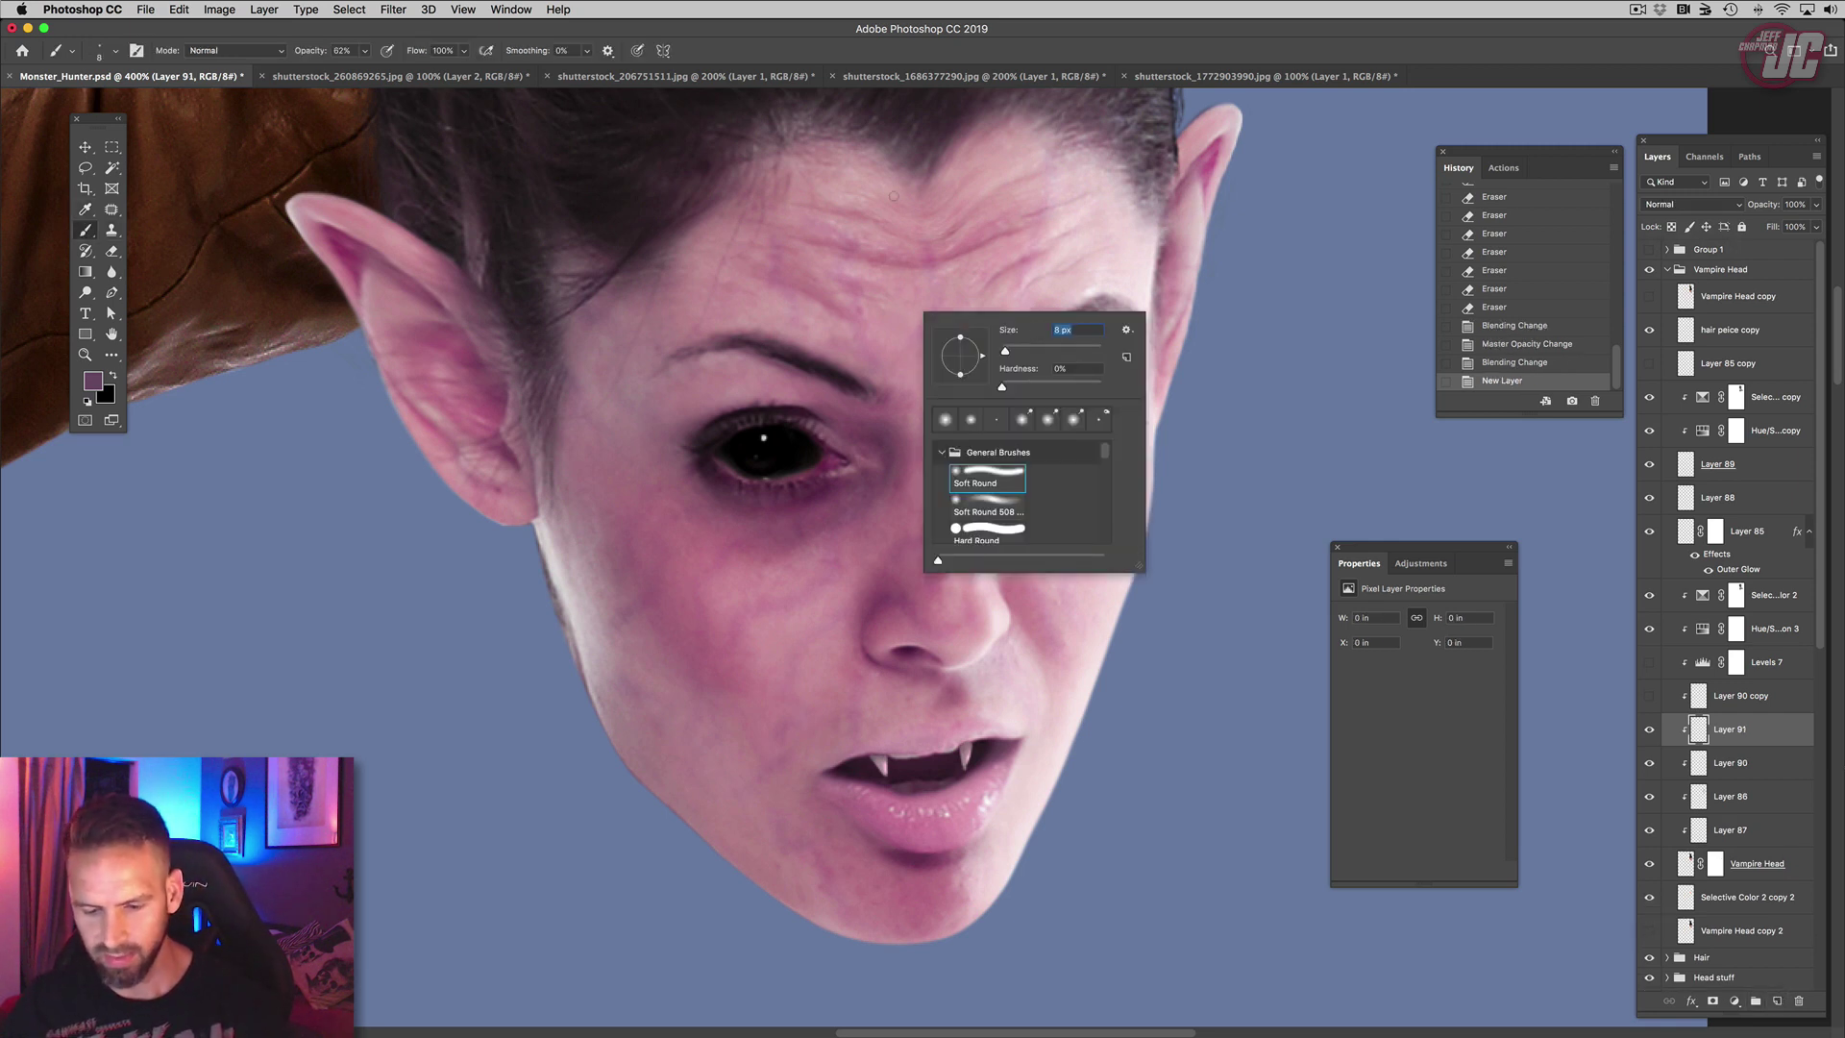
key("Return")
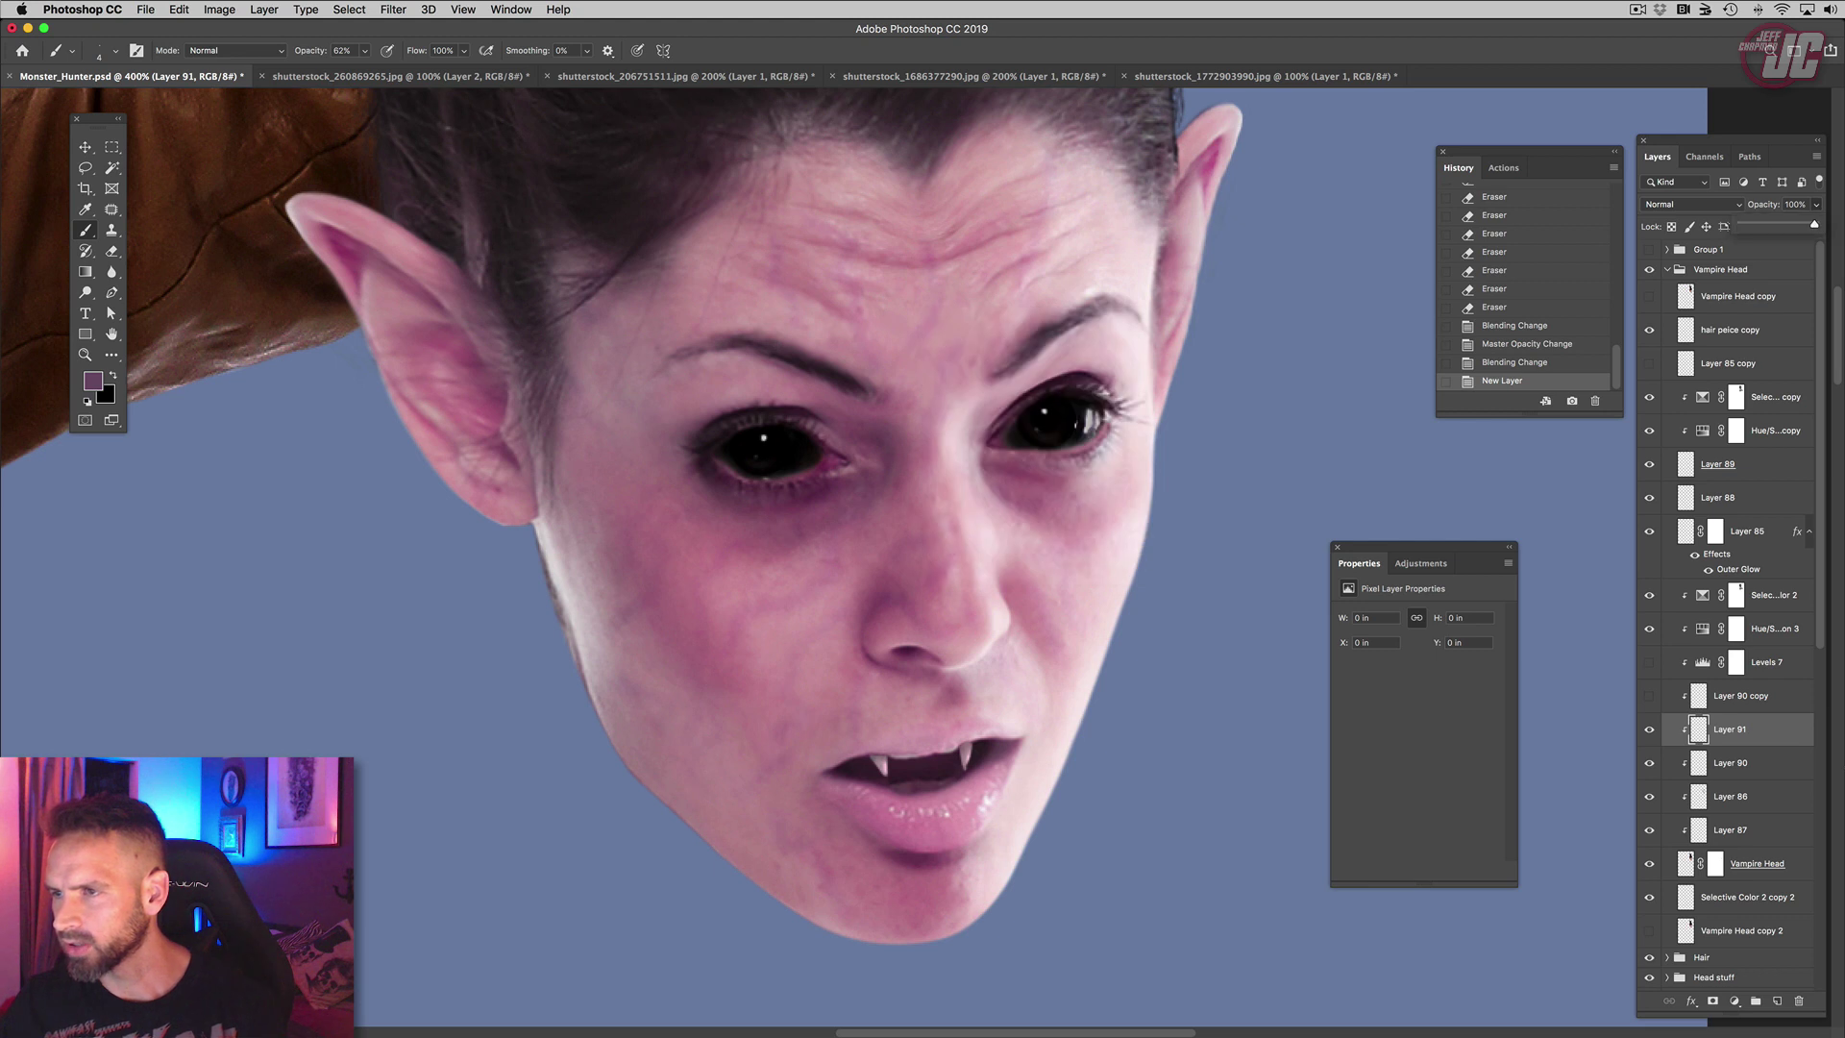
left_click(1691, 203)
left_click(1714, 388)
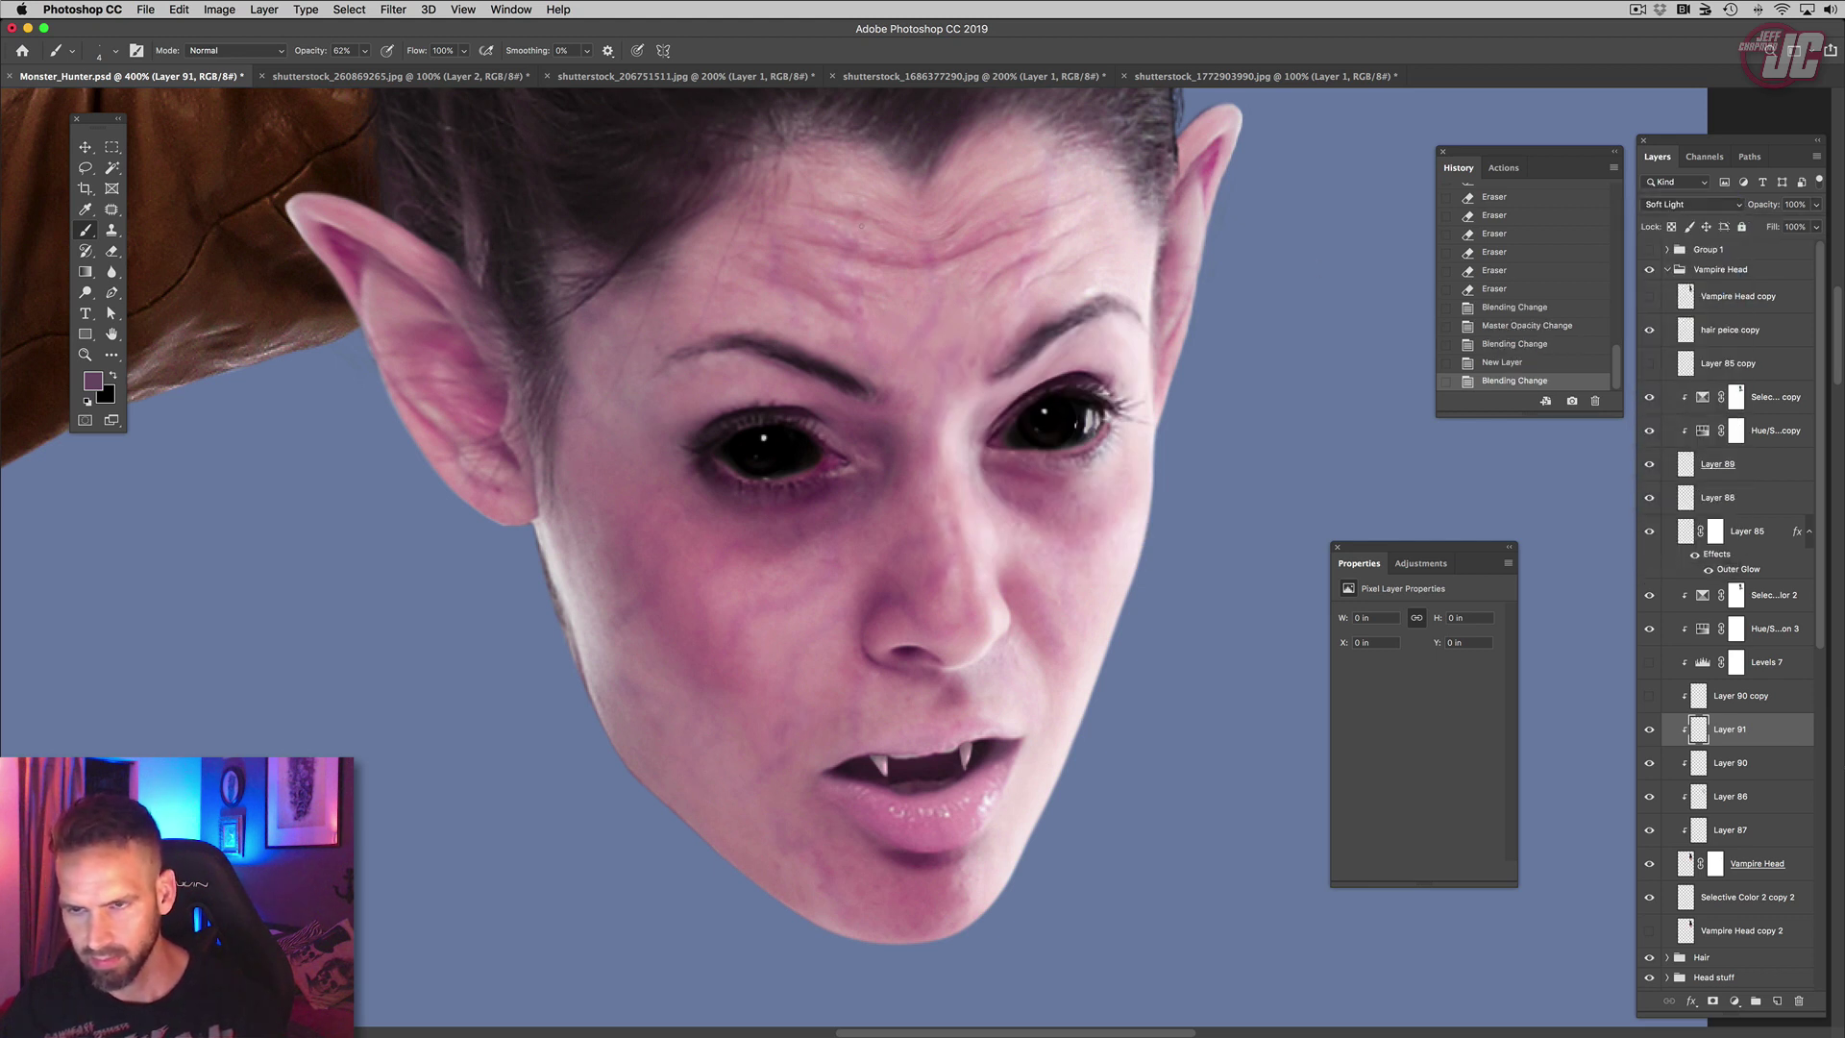
Step: Paint thin branching veins over the forehead, temples, cheeks, nose and chin with the soft brush at 82% opacity
left_click_drag(728, 167, 704, 254)
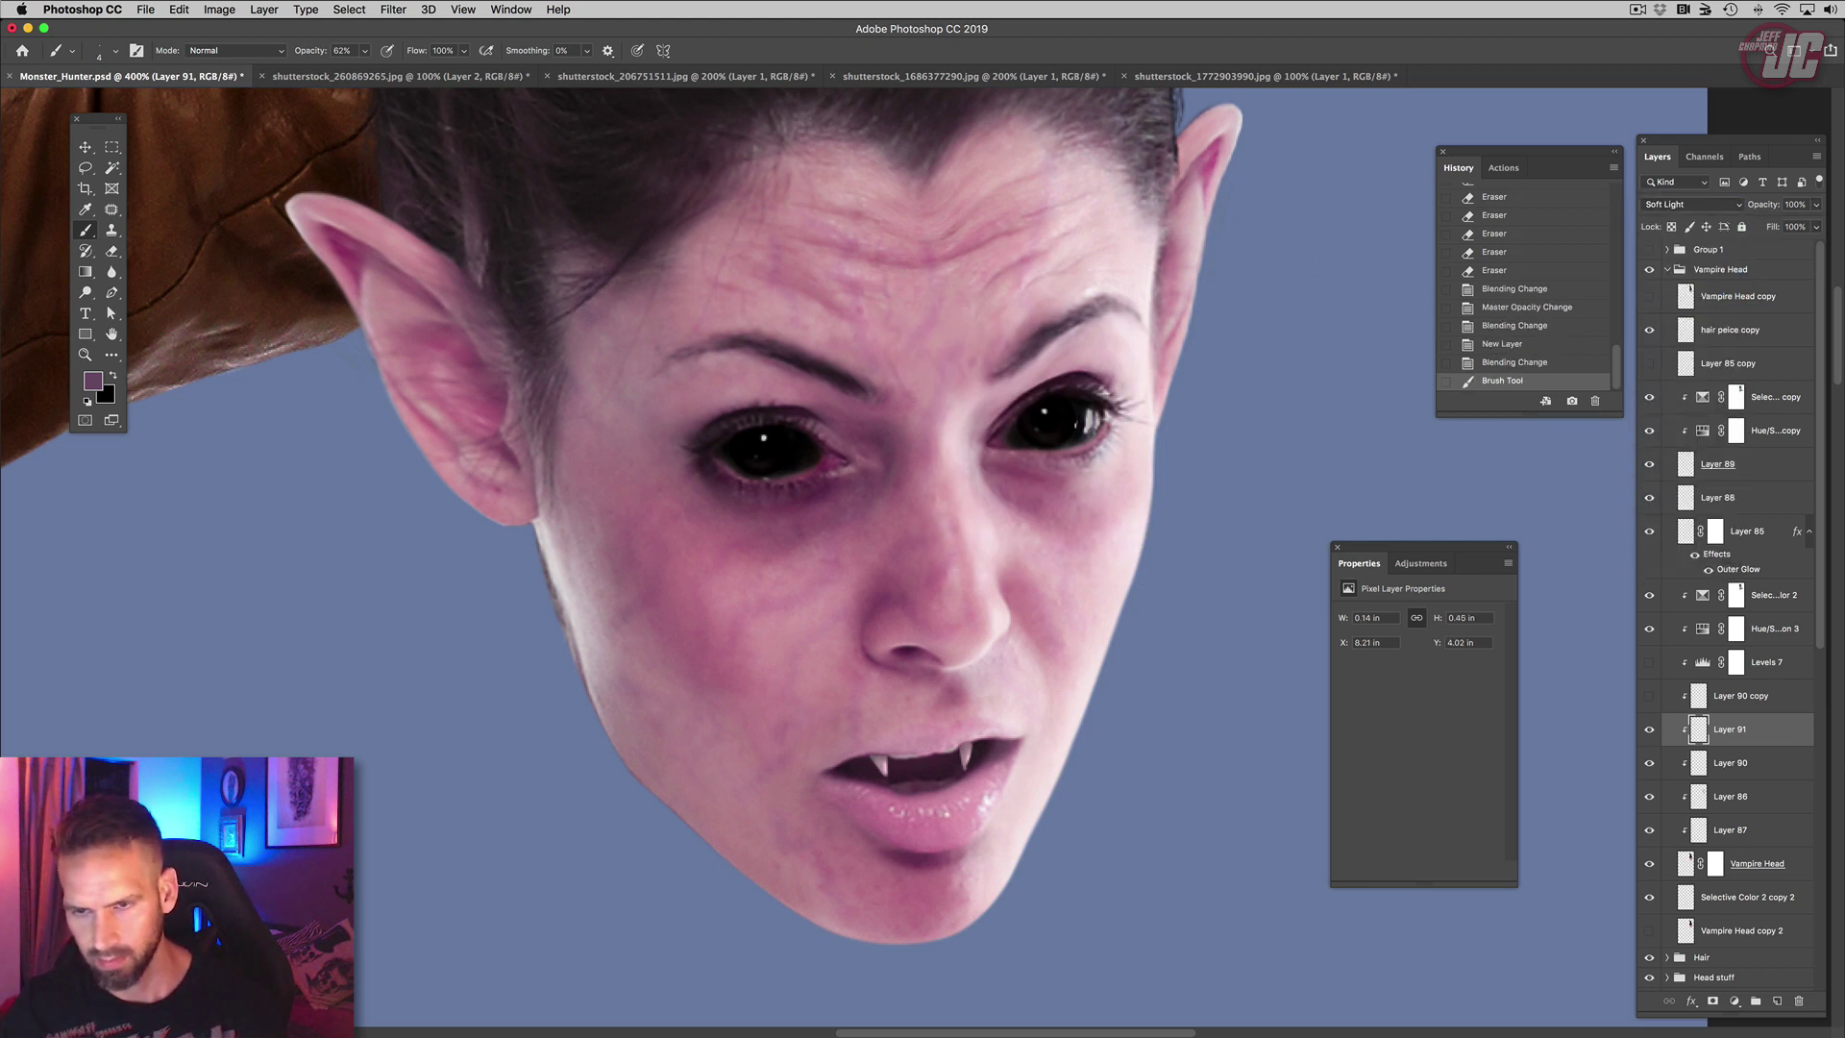
left_click_drag(898, 305, 890, 348)
left_click_drag(890, 339, 905, 377)
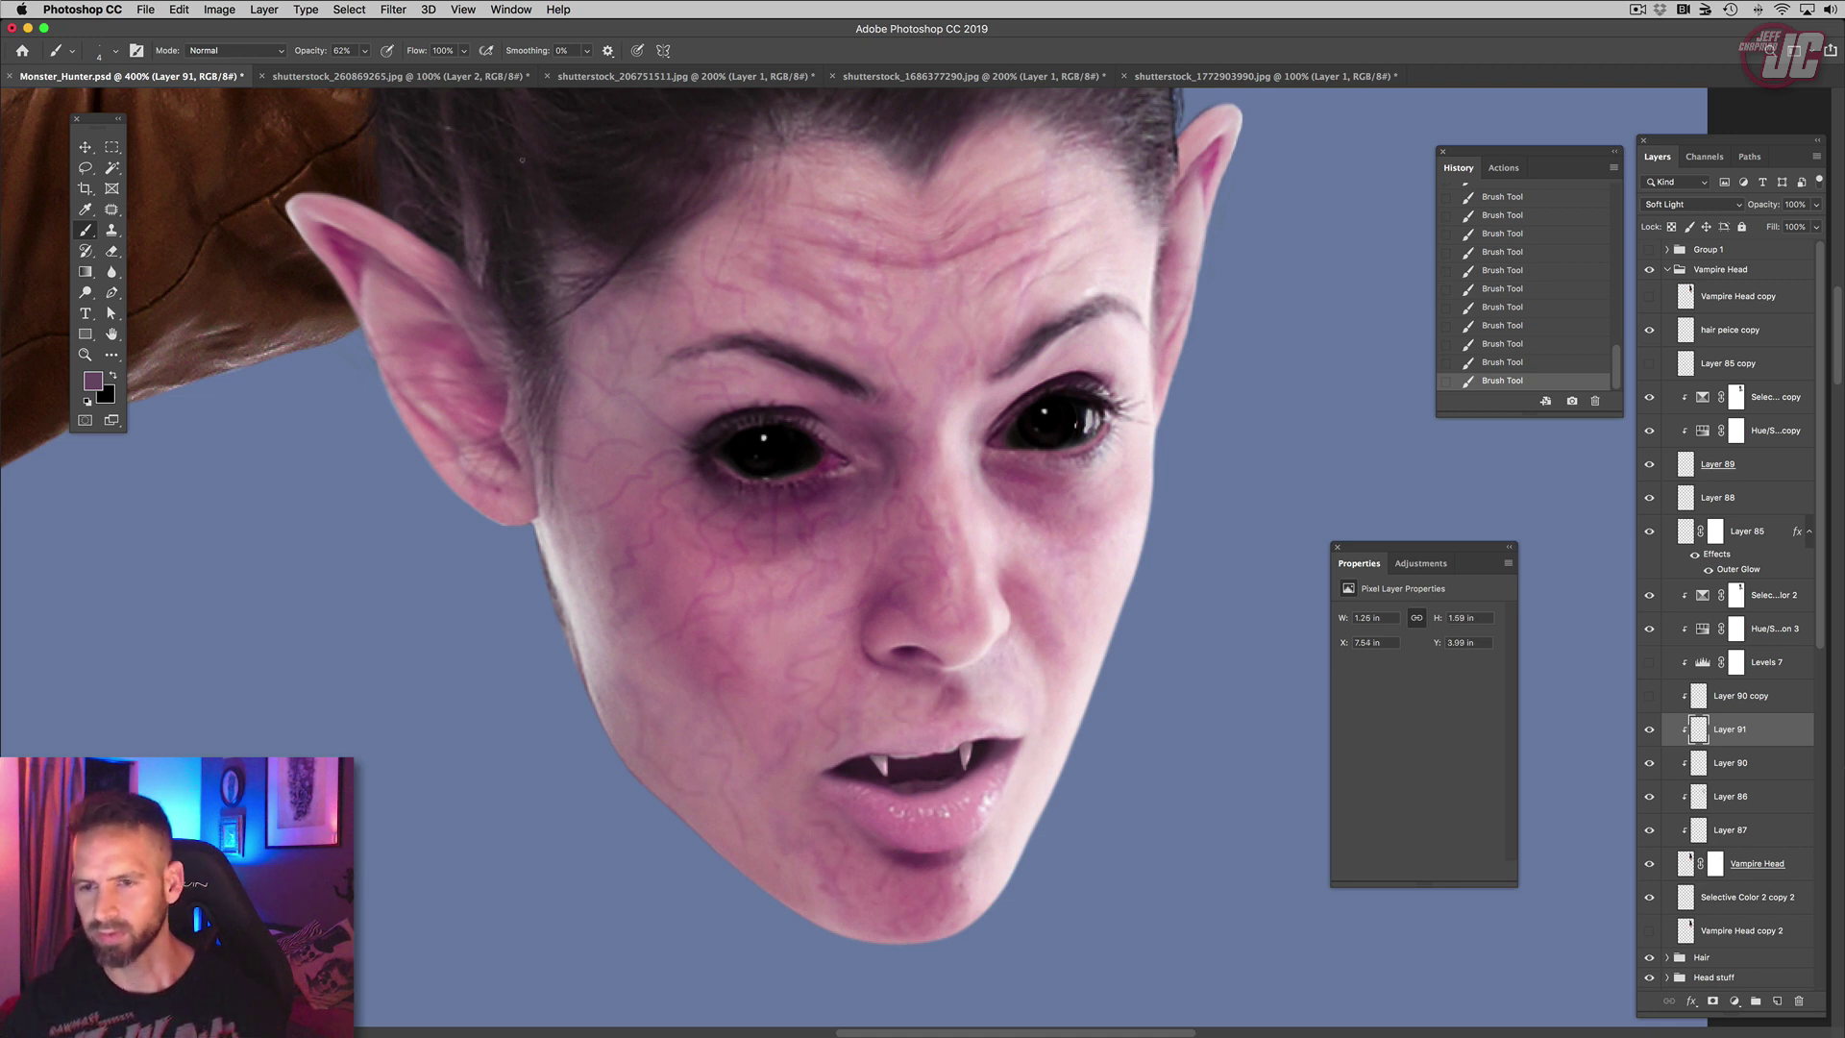
Step: Try the previous Gaussian Blur on the thin veins and undo it
left_click(403, 9)
left_click(387, 24)
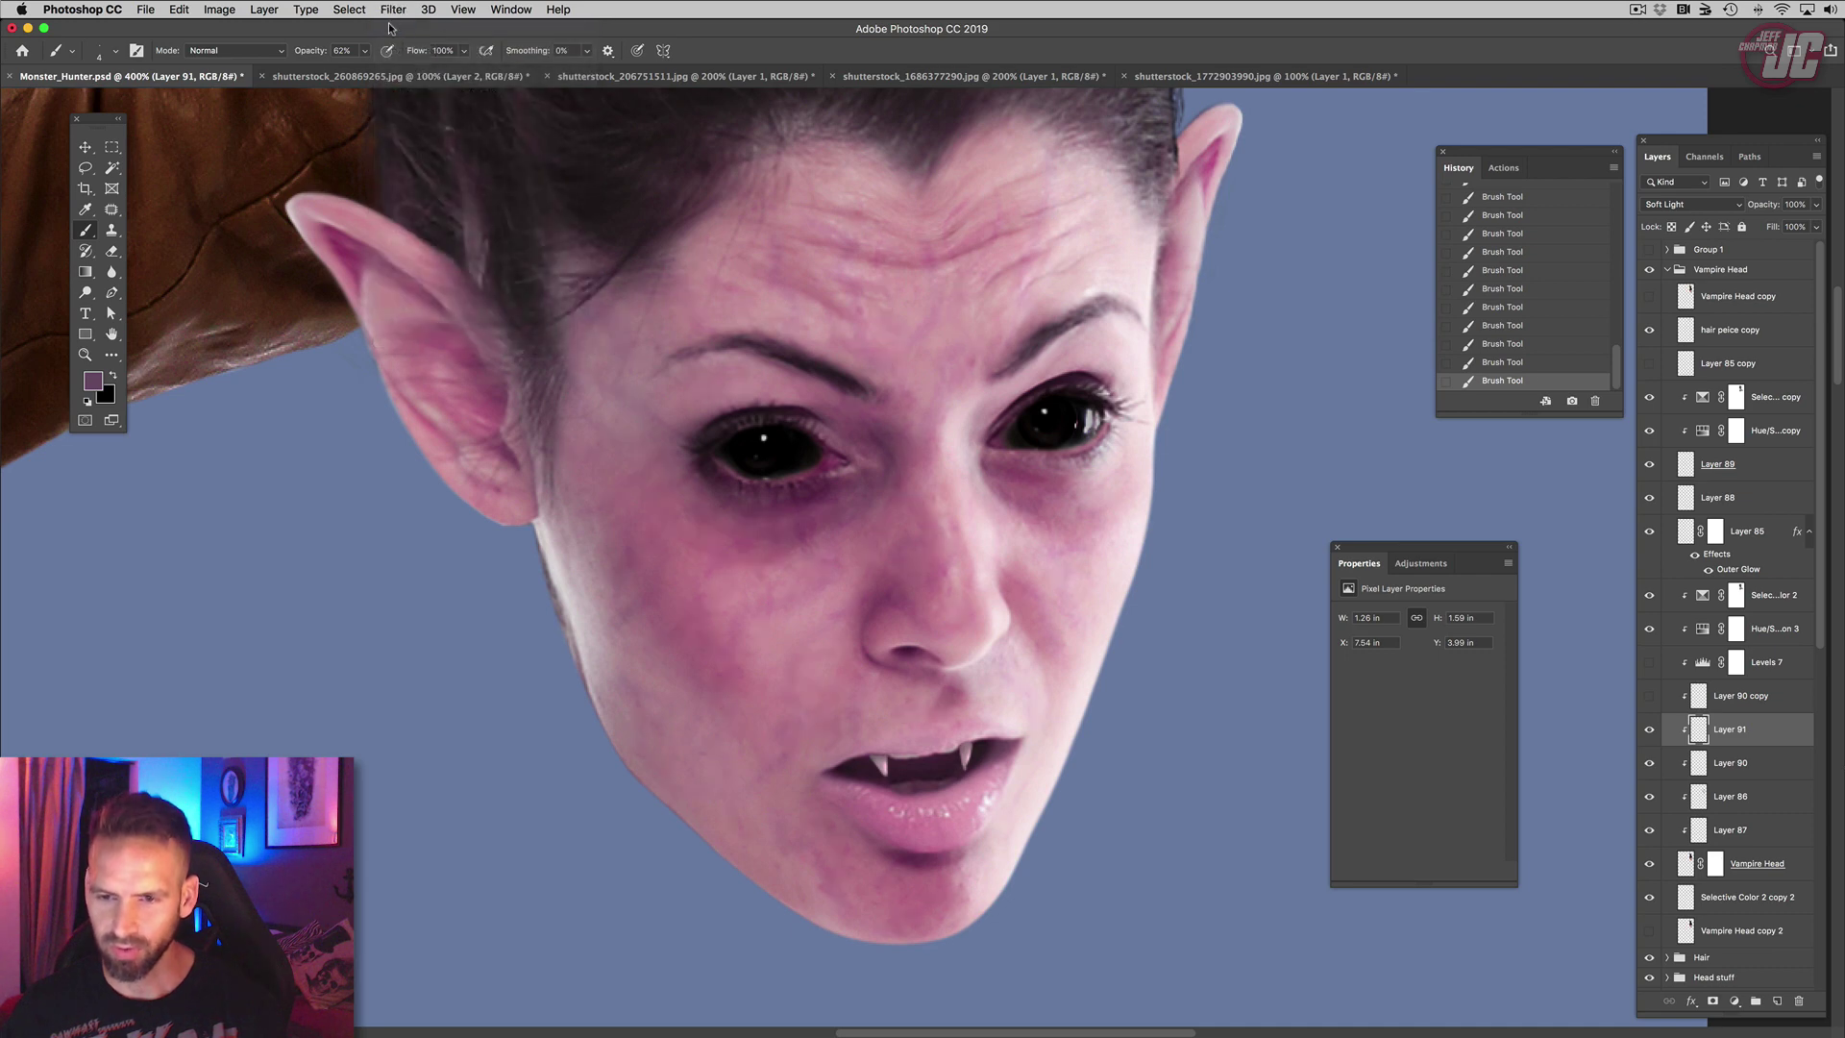
key("super+z")
Step: Soften the thin veins on Layer 91 with the Blur More filter
left_click(393, 10)
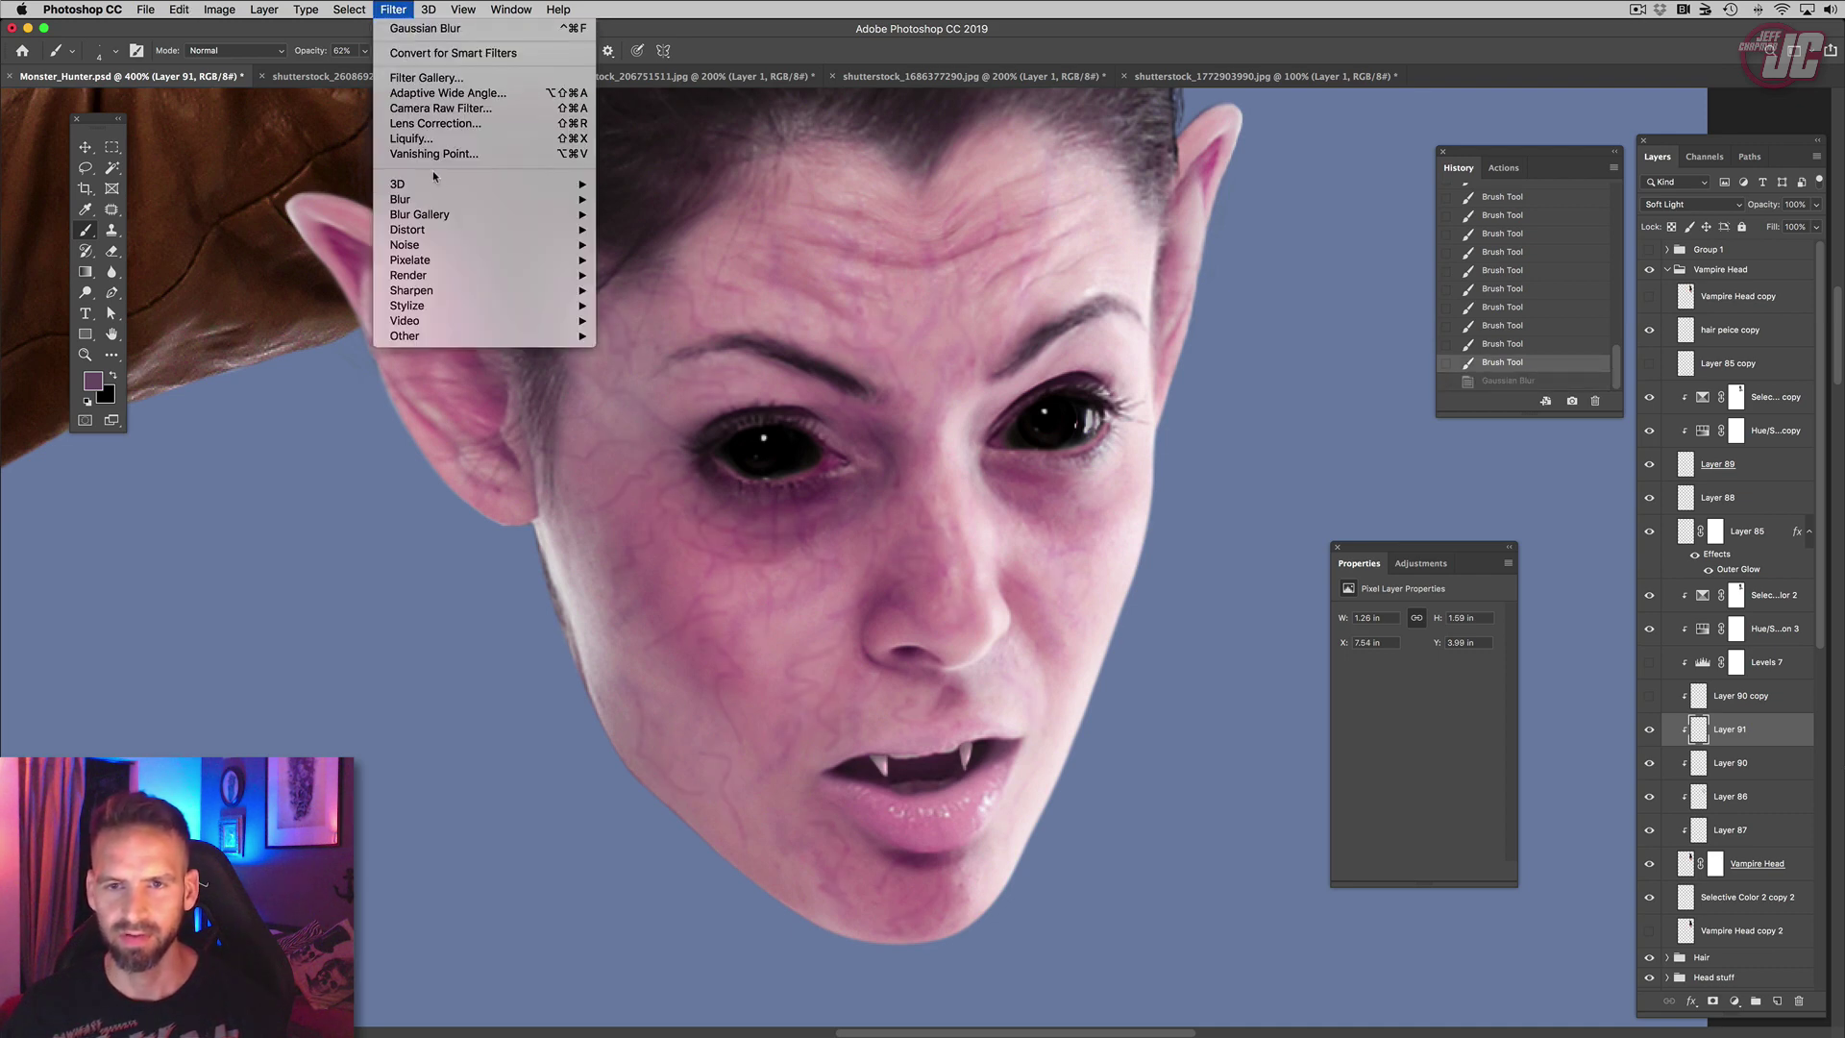
mouse_move(433, 199)
left_click(641, 231)
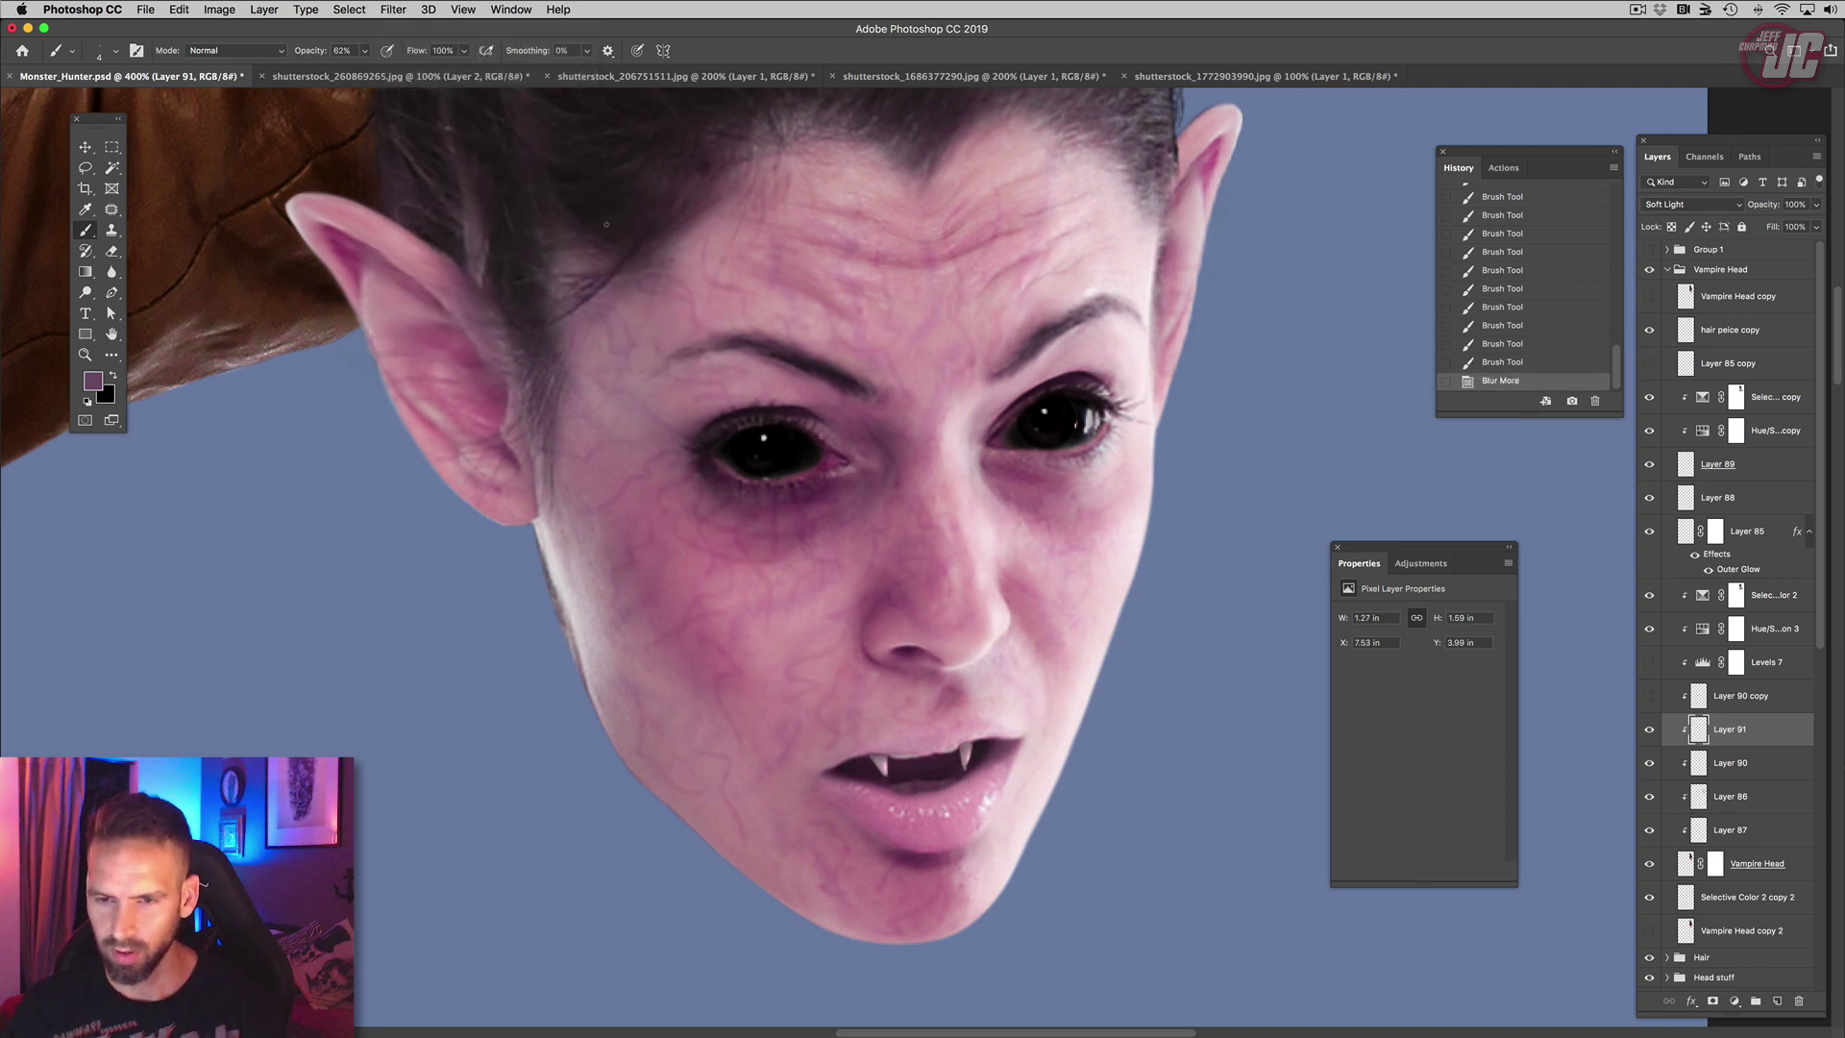
Step: Fade the thin veins along the near temple, cheek edge and jaw with the Eraser at 34% opacity
key("e")
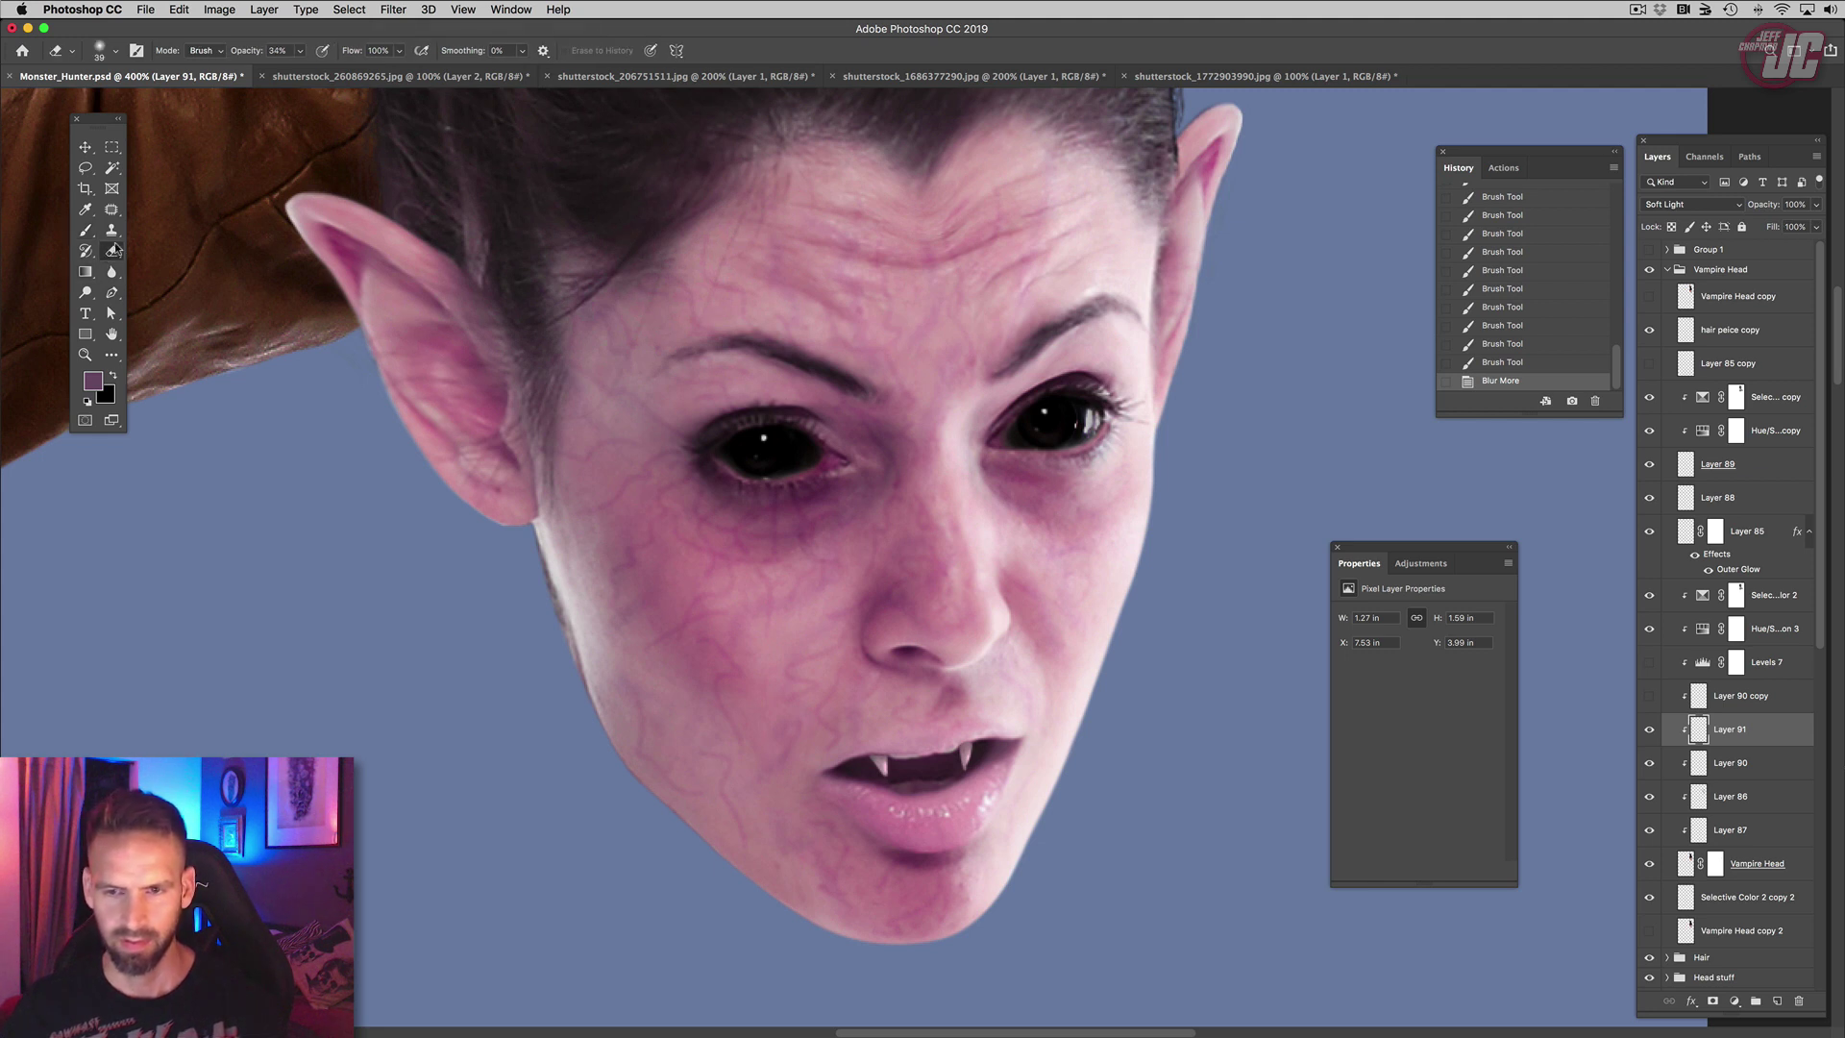
mouse_move(531, 380)
left_mouse_down()
mouse_move(606, 527)
mouse_move(597, 567)
left_mouse_up()
mouse_move(615, 557)
left_mouse_down()
mouse_move(718, 456)
mouse_move(678, 584)
mouse_move(722, 643)
mouse_move(680, 649)
mouse_move(627, 702)
left_mouse_up()
left_click_drag(642, 687, 677, 774)
mouse_move(706, 755)
left_mouse_down()
mouse_move(704, 808)
mouse_move(727, 828)
left_mouse_up()
left_click_drag(733, 802, 776, 854)
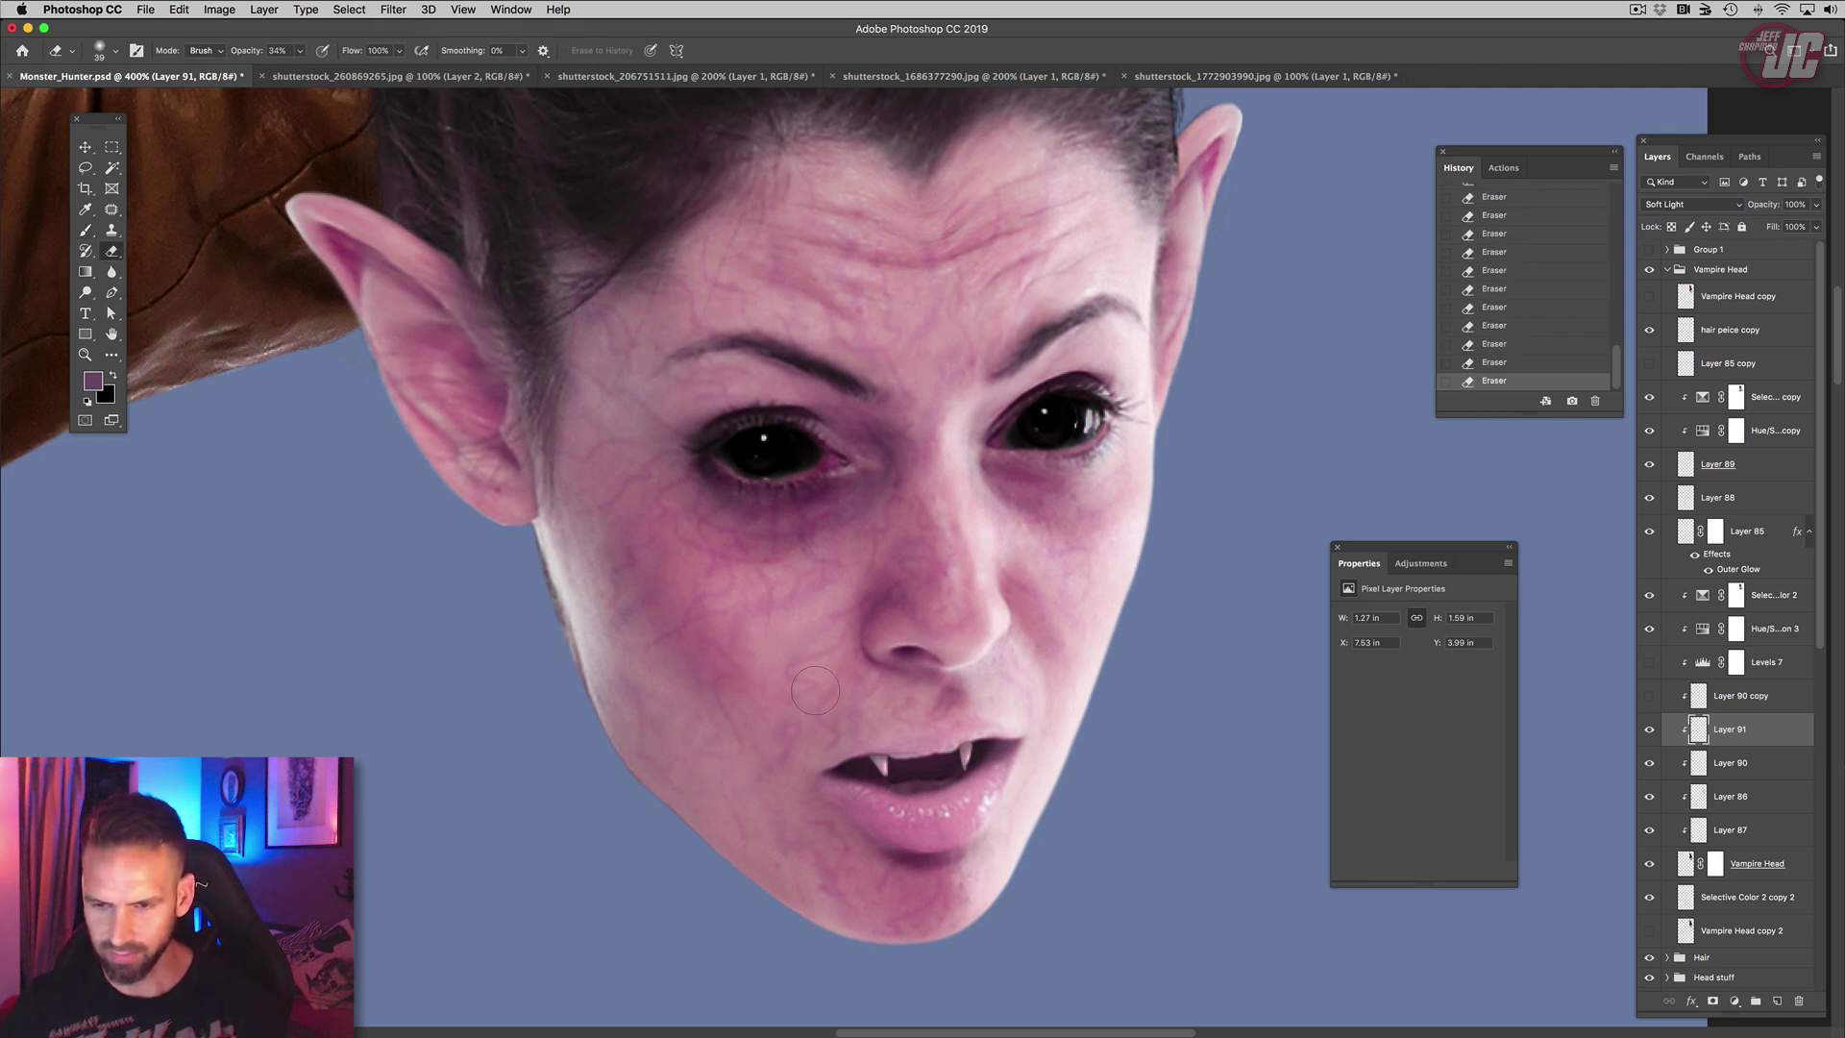
Step: Apply Blur More to the thin veins again and fade them around the eyes, nose, far cheek, chin and forehead with the Eraser
left_click(393, 10)
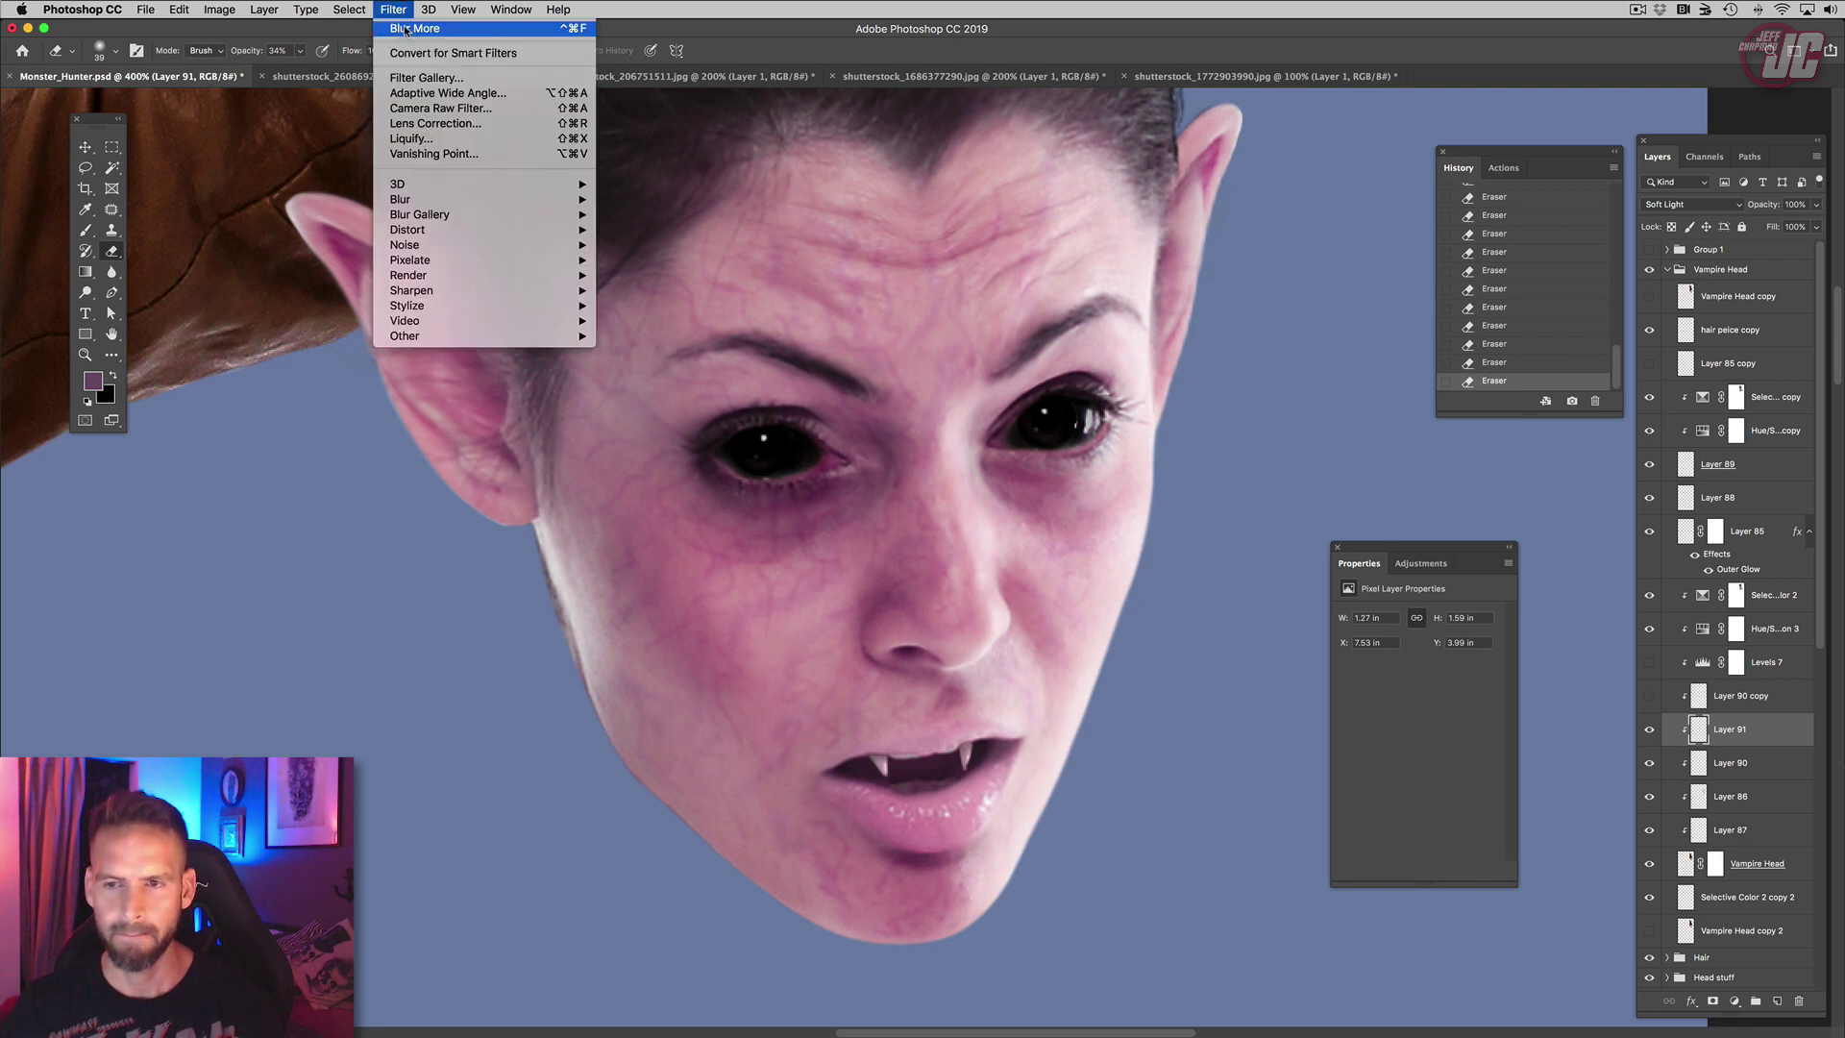
left_click(403, 29)
left_click_drag(716, 317, 759, 369)
mouse_move(823, 516)
left_mouse_down()
mouse_move(869, 488)
mouse_move(913, 510)
left_mouse_up()
left_click_drag(1009, 510, 1038, 538)
left_click_drag(1058, 577, 1004, 731)
mouse_move(903, 894)
left_mouse_down()
mouse_move(850, 922)
mouse_move(889, 918)
left_mouse_up()
left_click_drag(981, 668, 1019, 644)
left_click_drag(1087, 556, 1081, 524)
left_click_drag(1039, 380, 1041, 251)
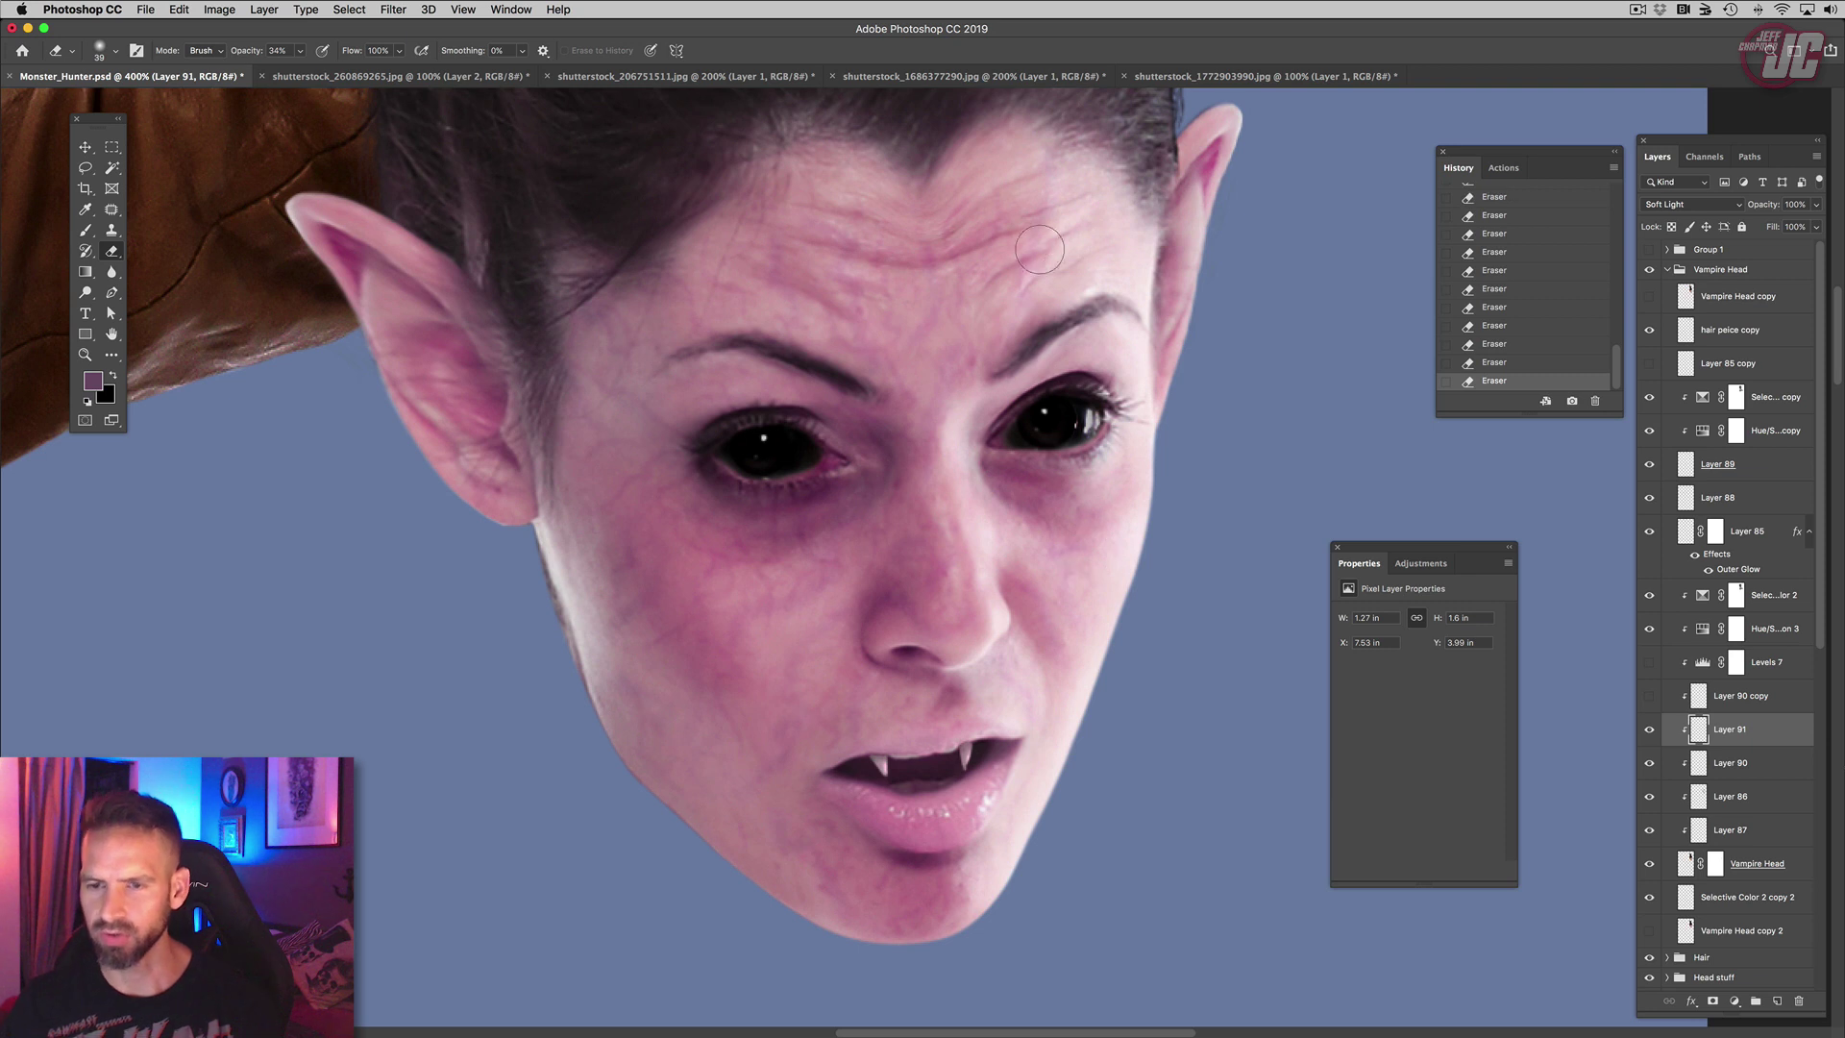
Step: Compare the face with and without the vein layers, Layer 90 and Layer 91, and check it within the full composite
left_click(89, 362)
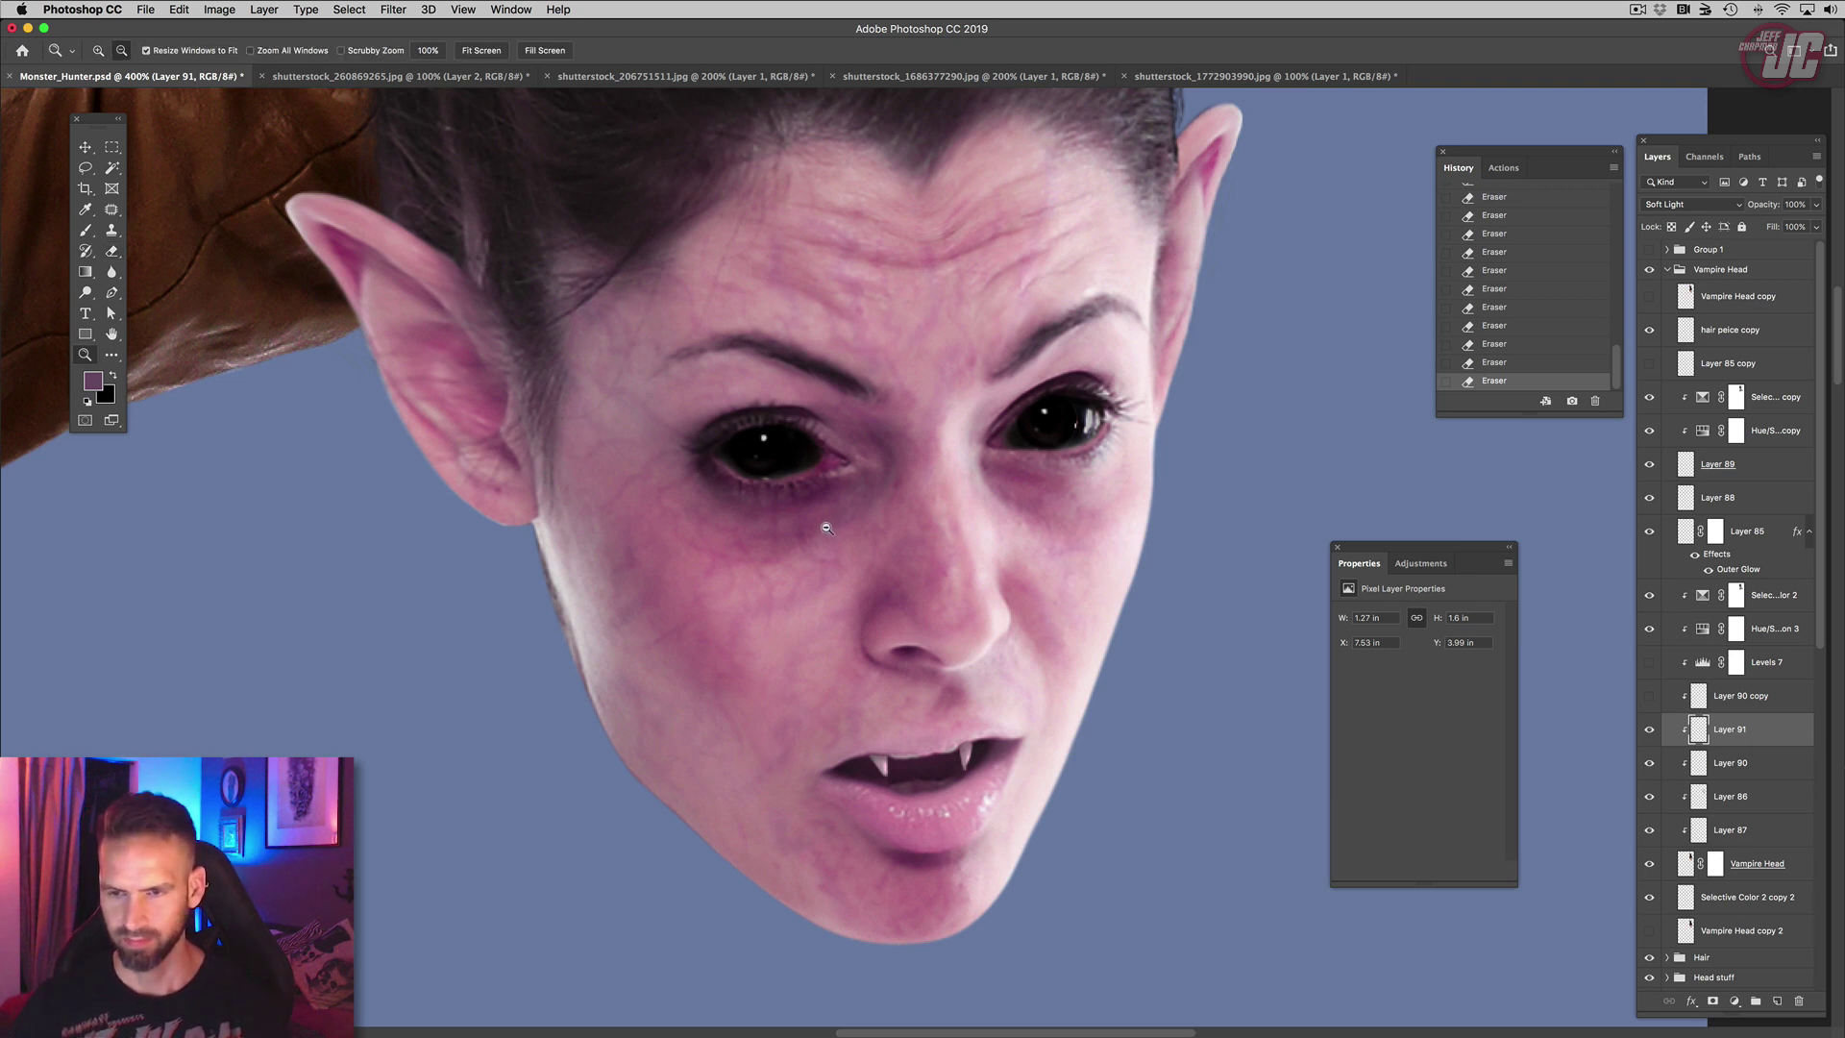
left_click(826, 529, "alt")
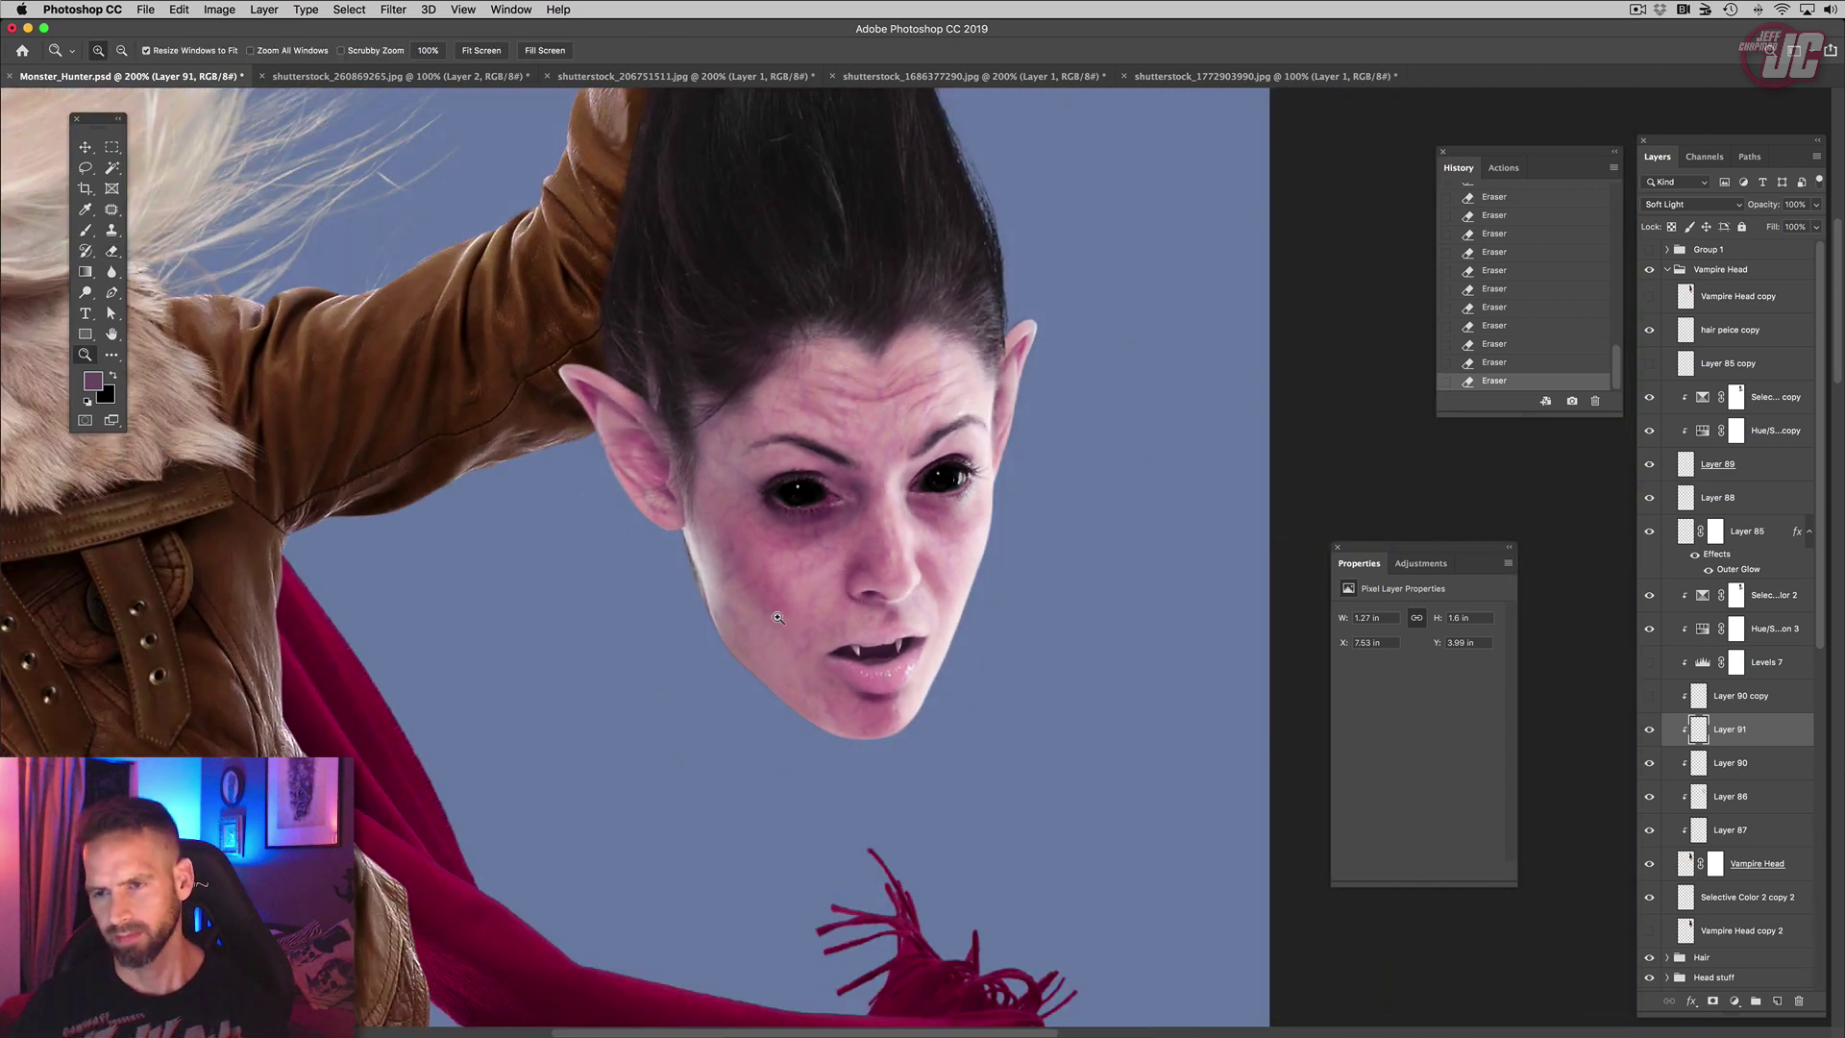
left_click(1650, 731)
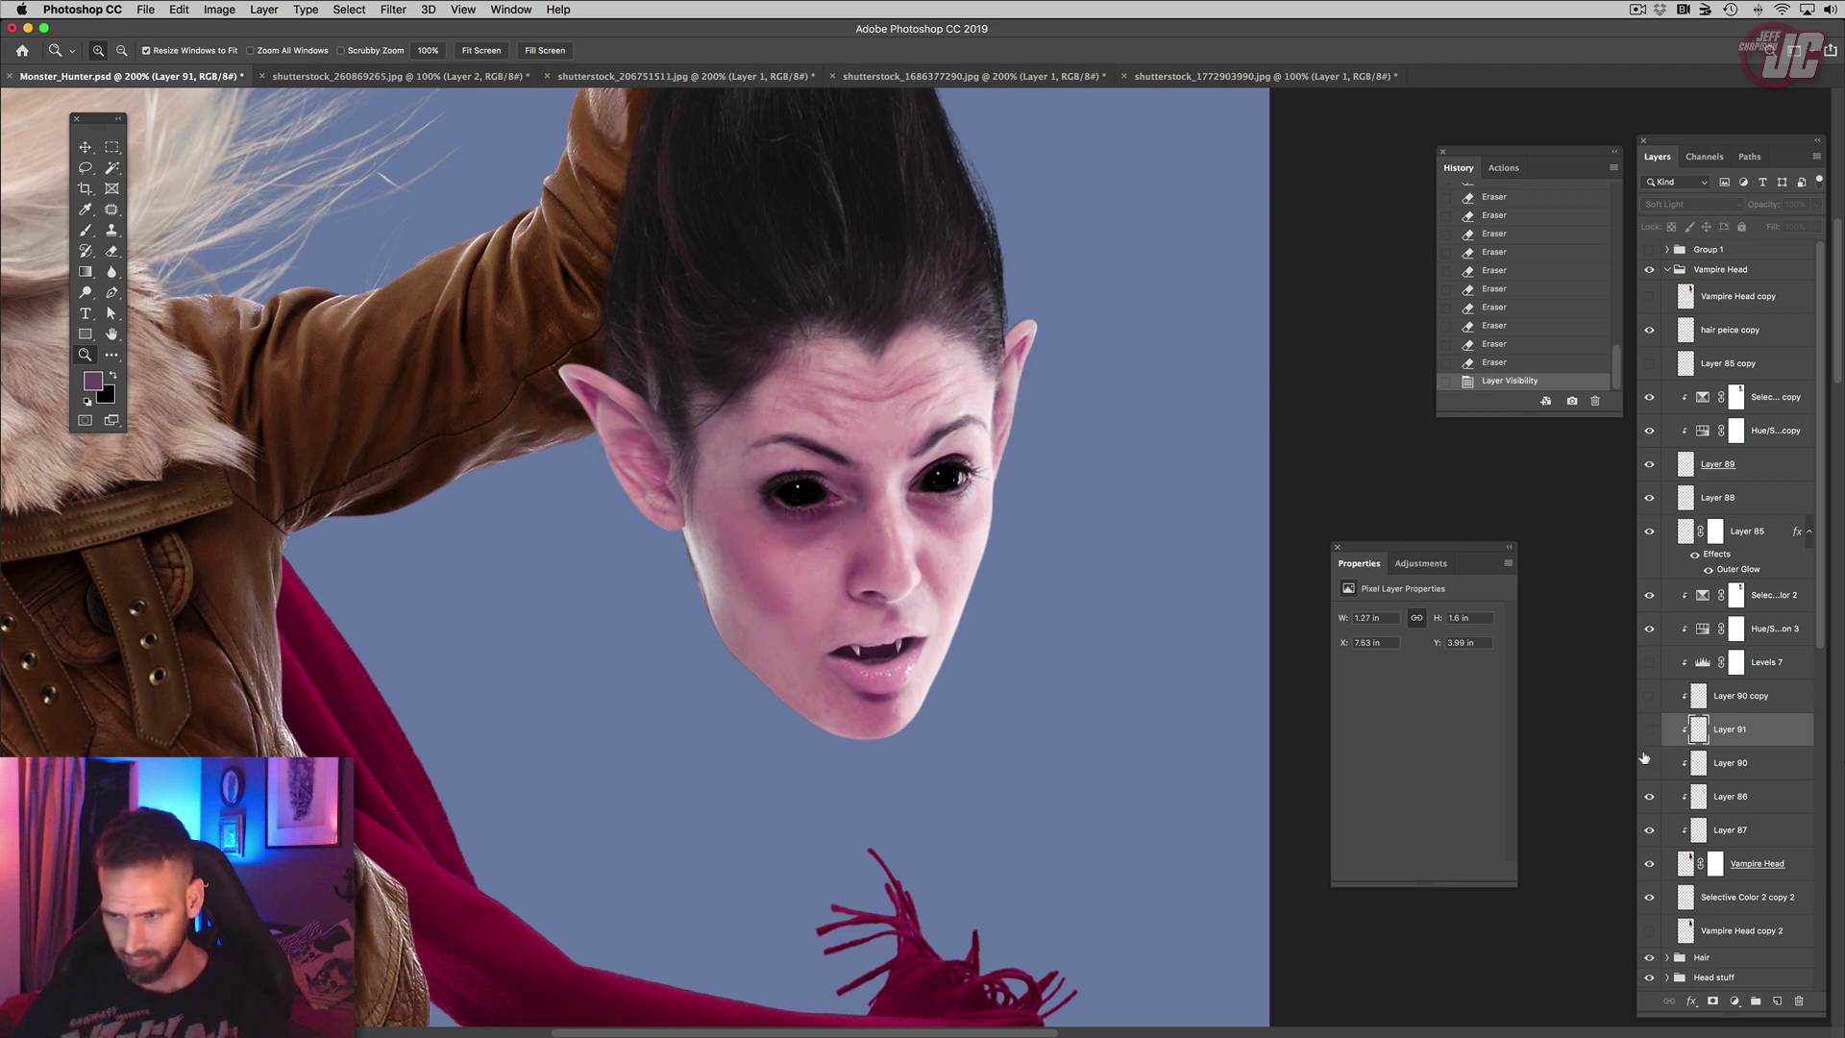
left_click(1650, 730)
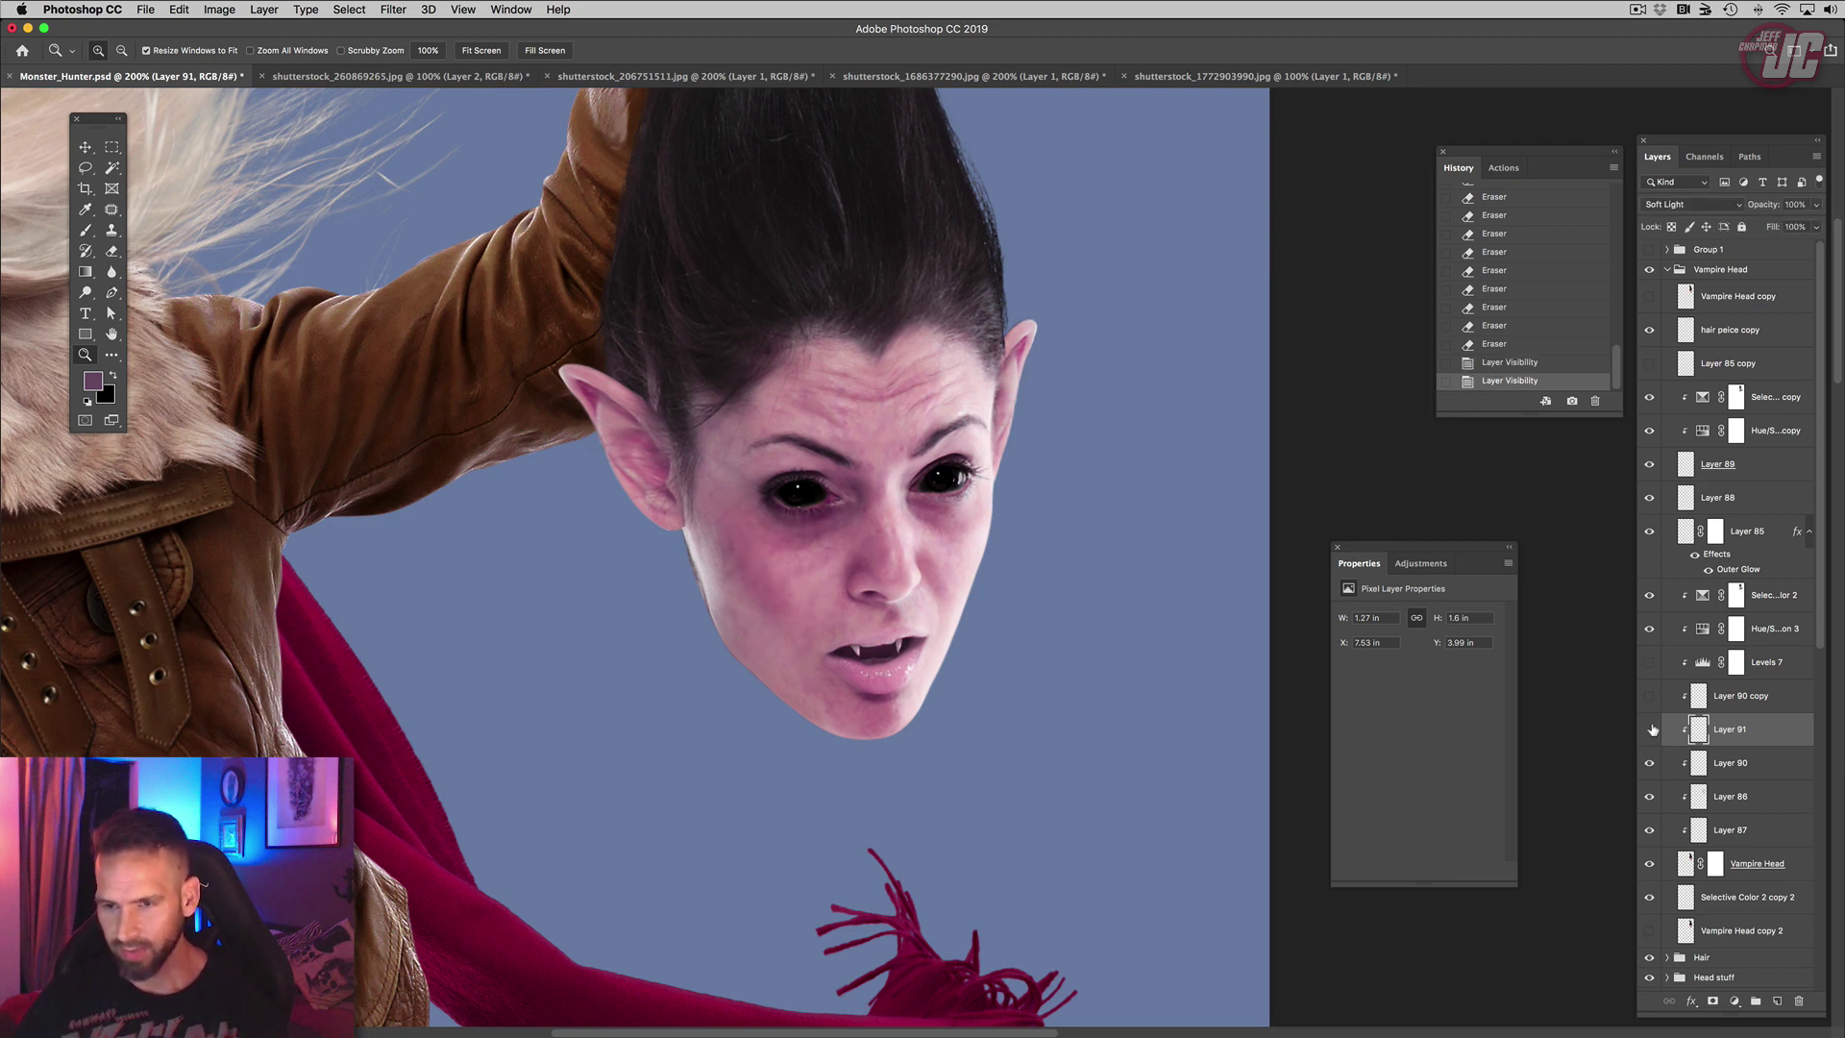
left_click(1650, 729)
left_click(1650, 729)
left_click(904, 530, "alt")
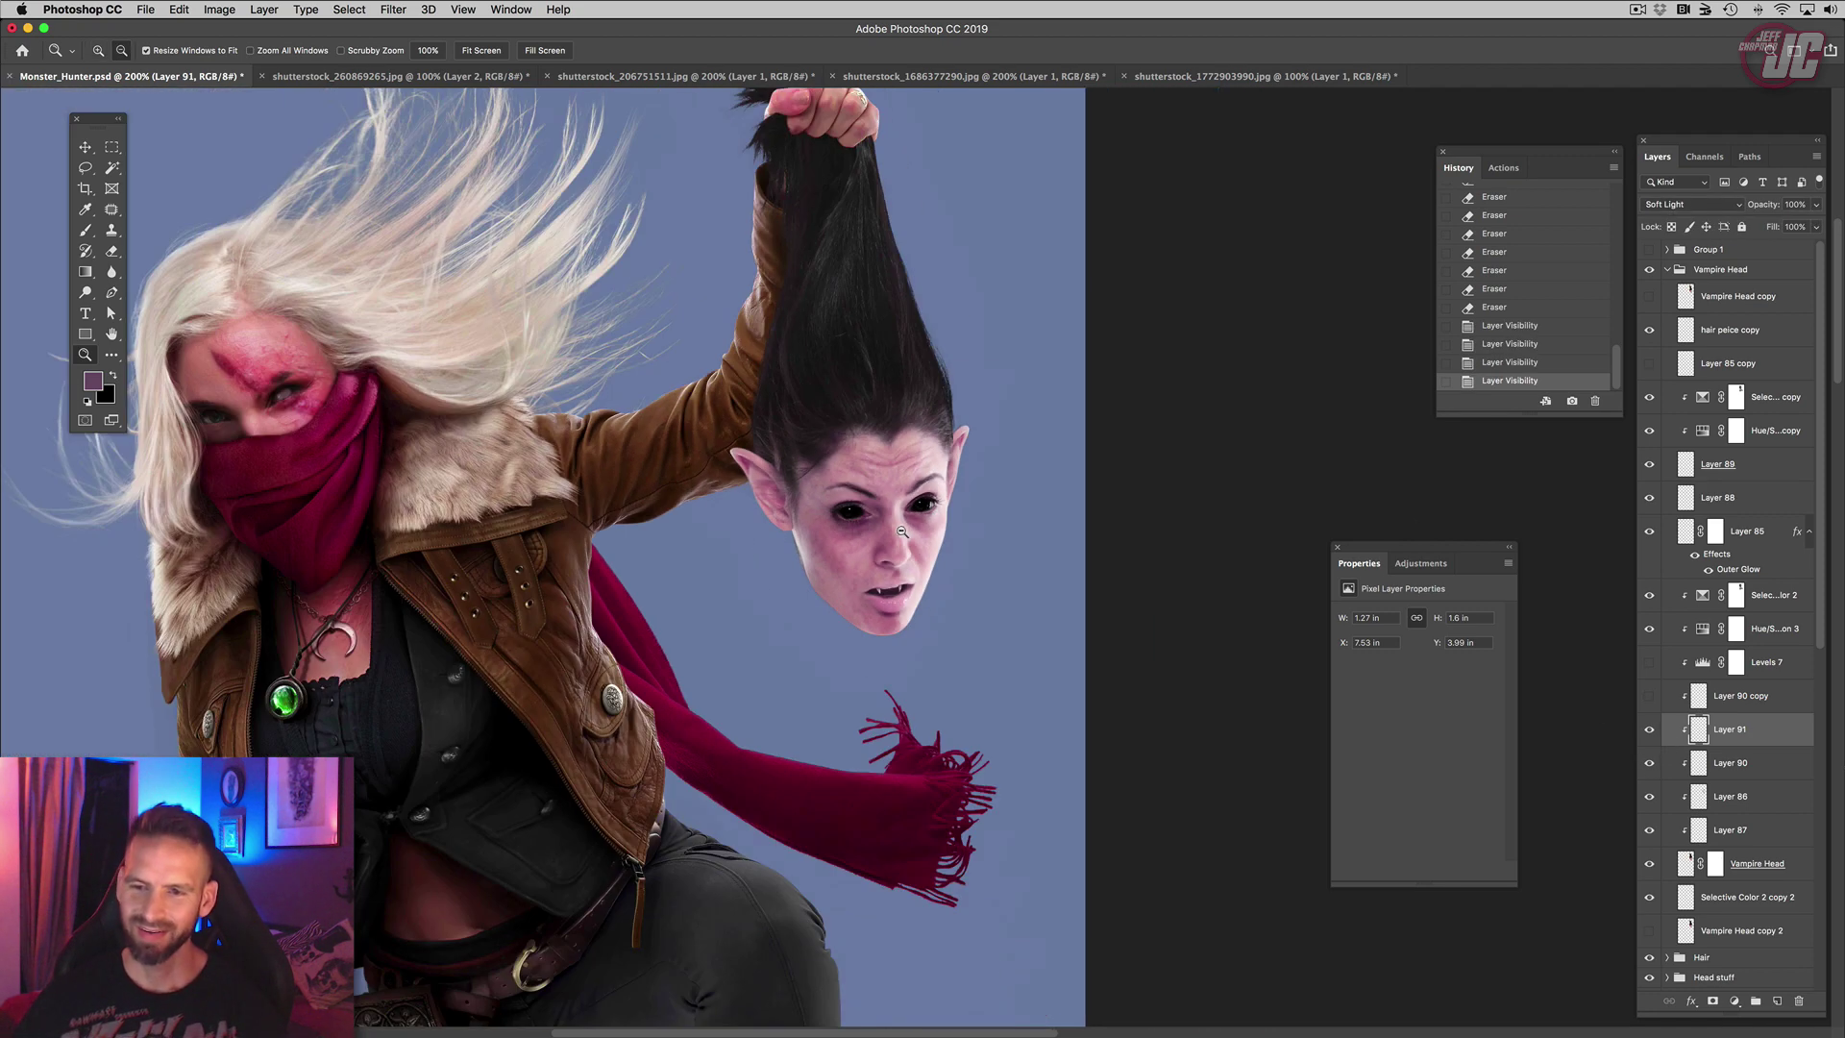
left_click(902, 532)
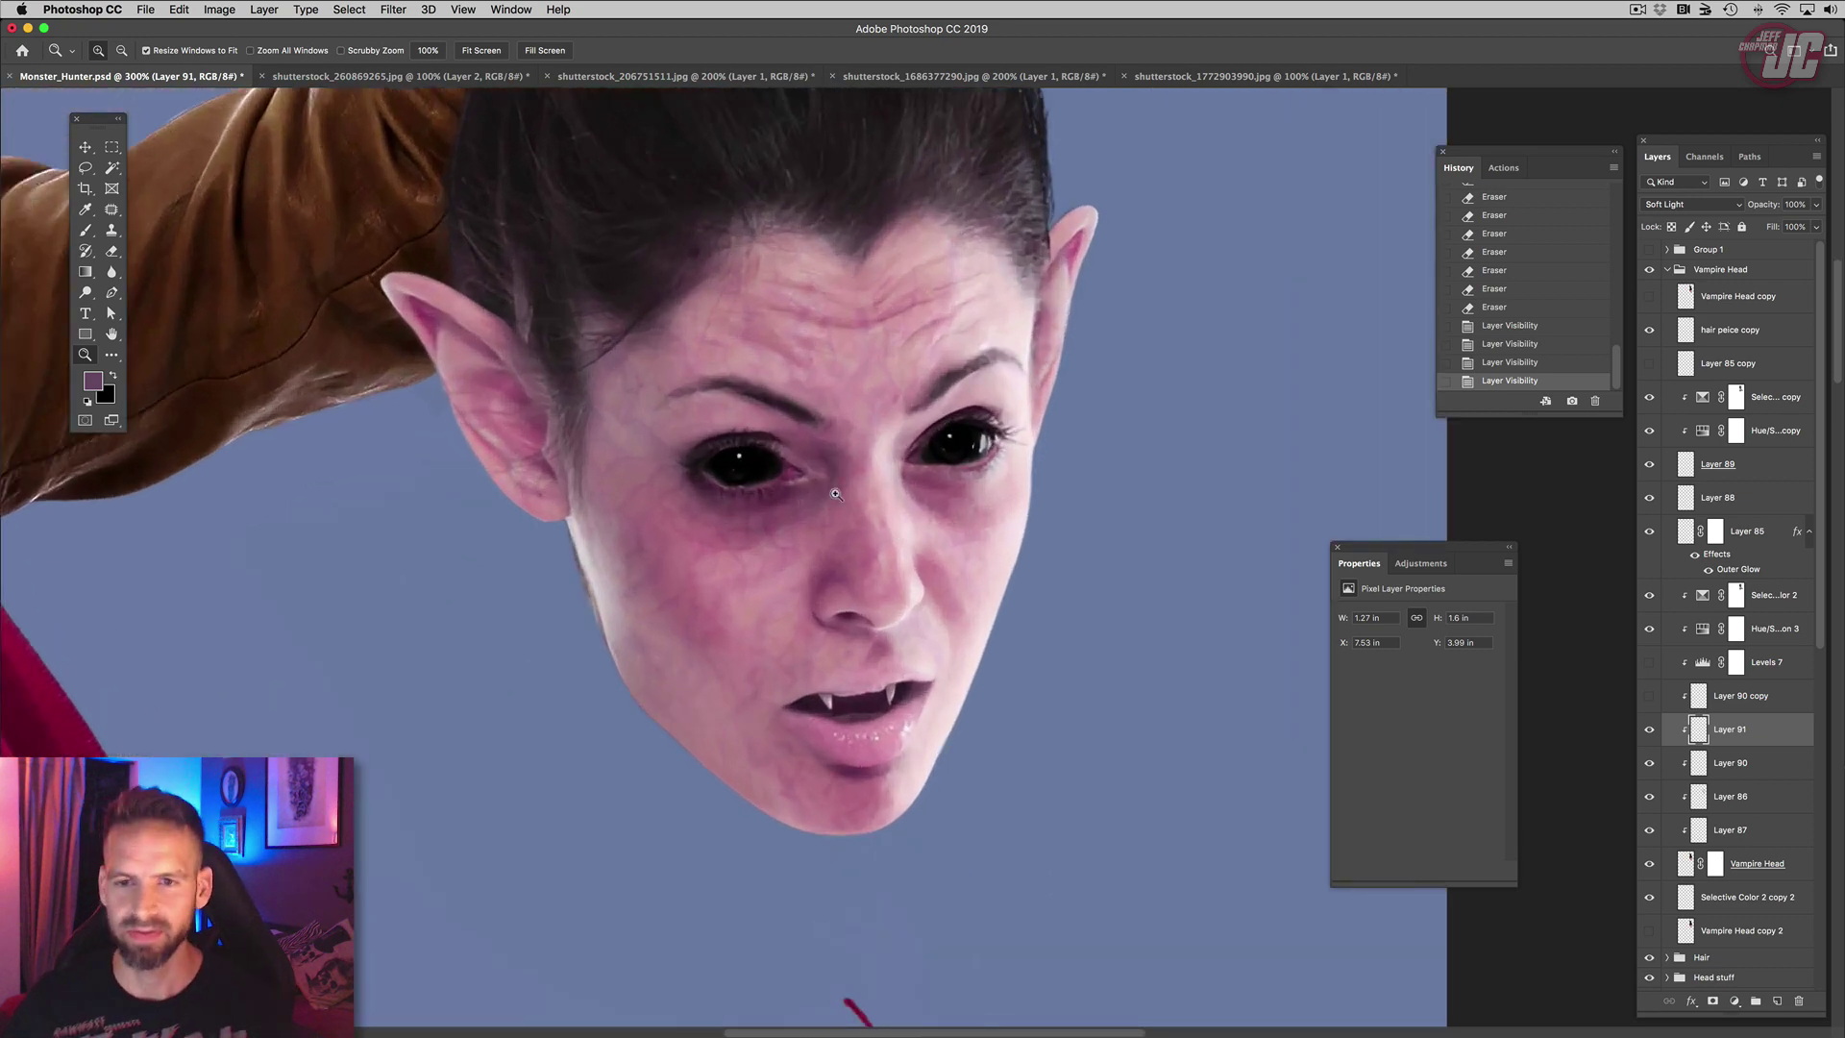
left_click(580, 370)
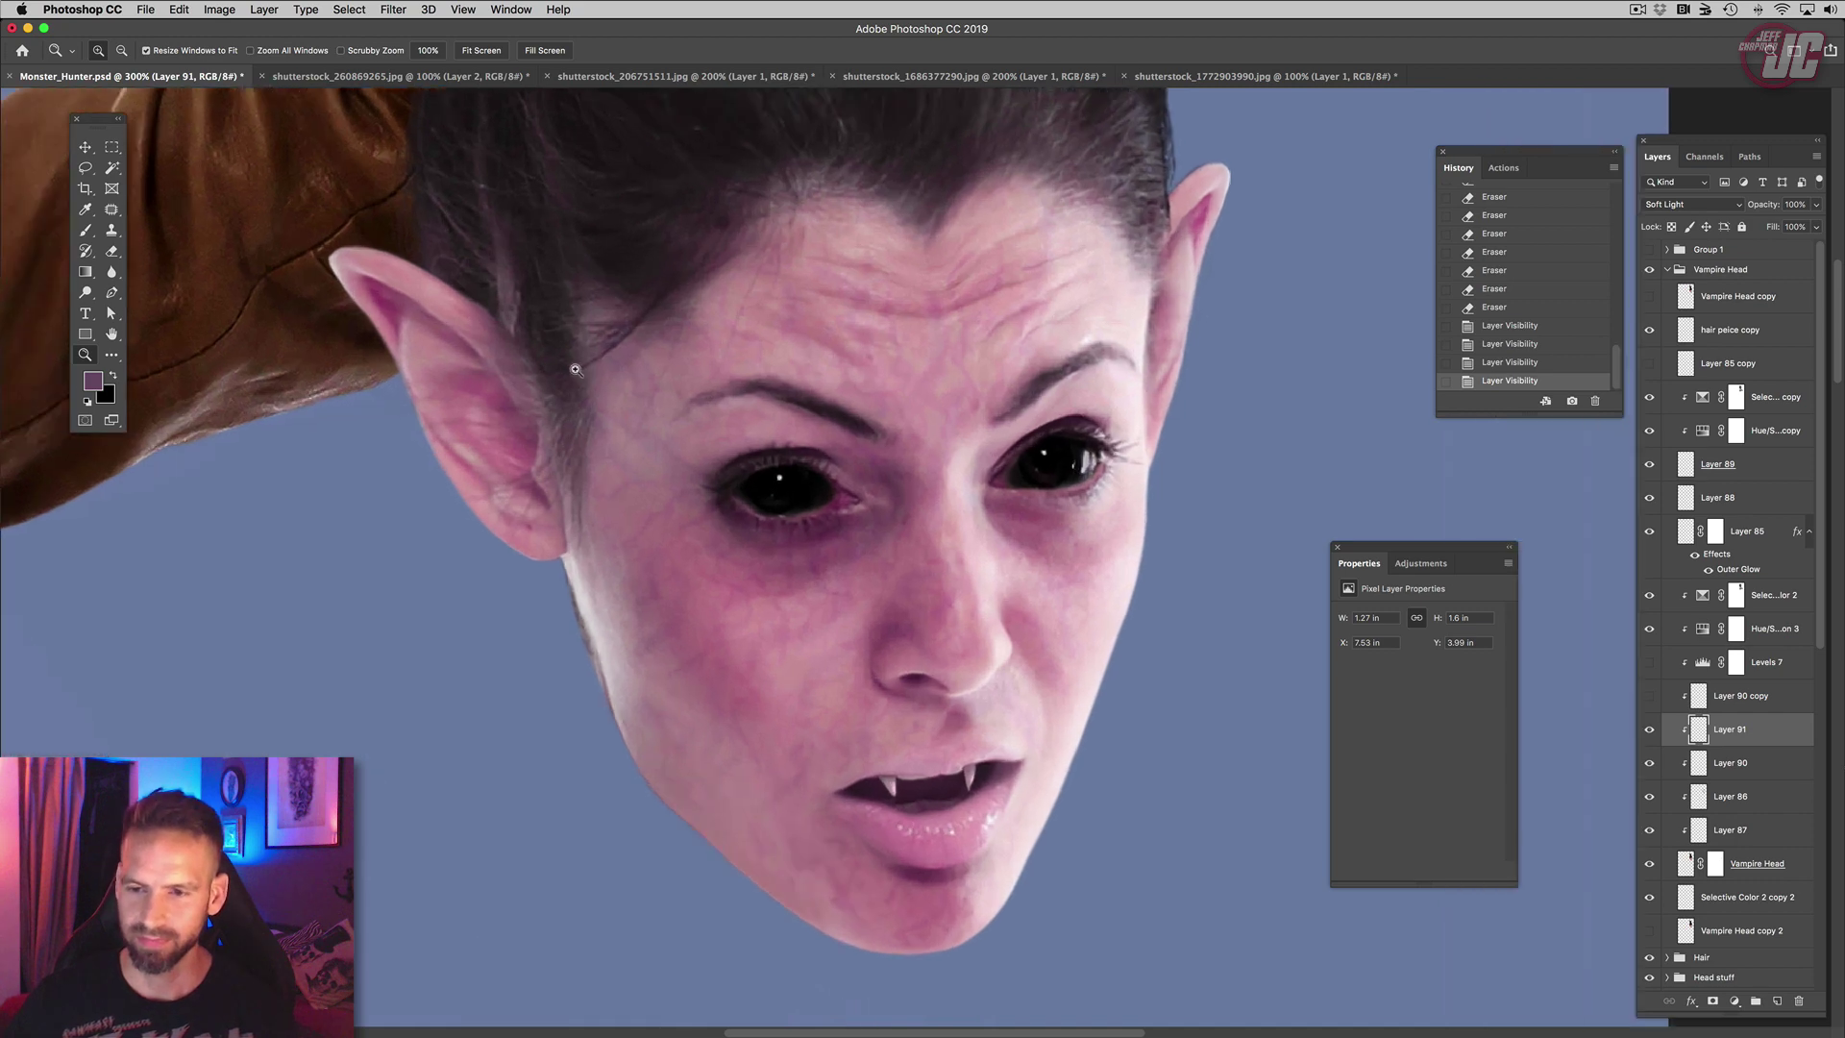
left_click(576, 366)
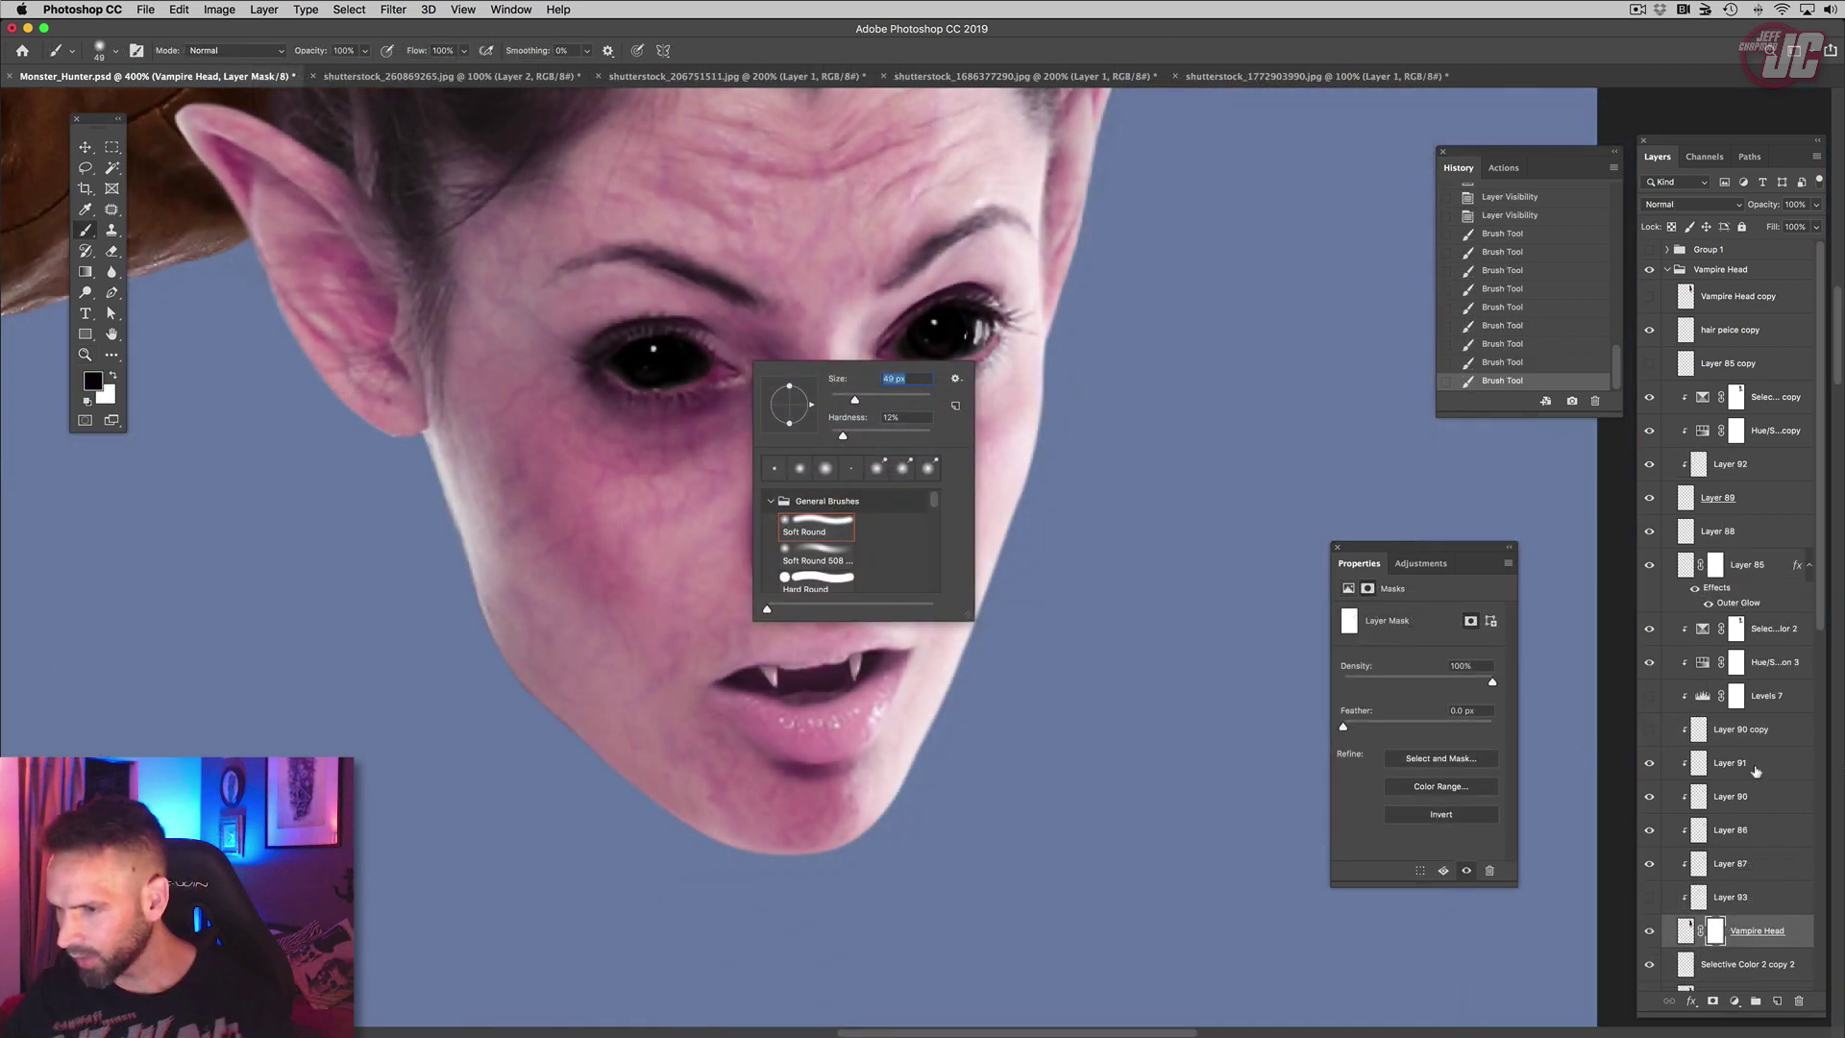
Step: Add a new Soft Light layer above Layer 91 and paint purple shading around both eyes
key("Escape")
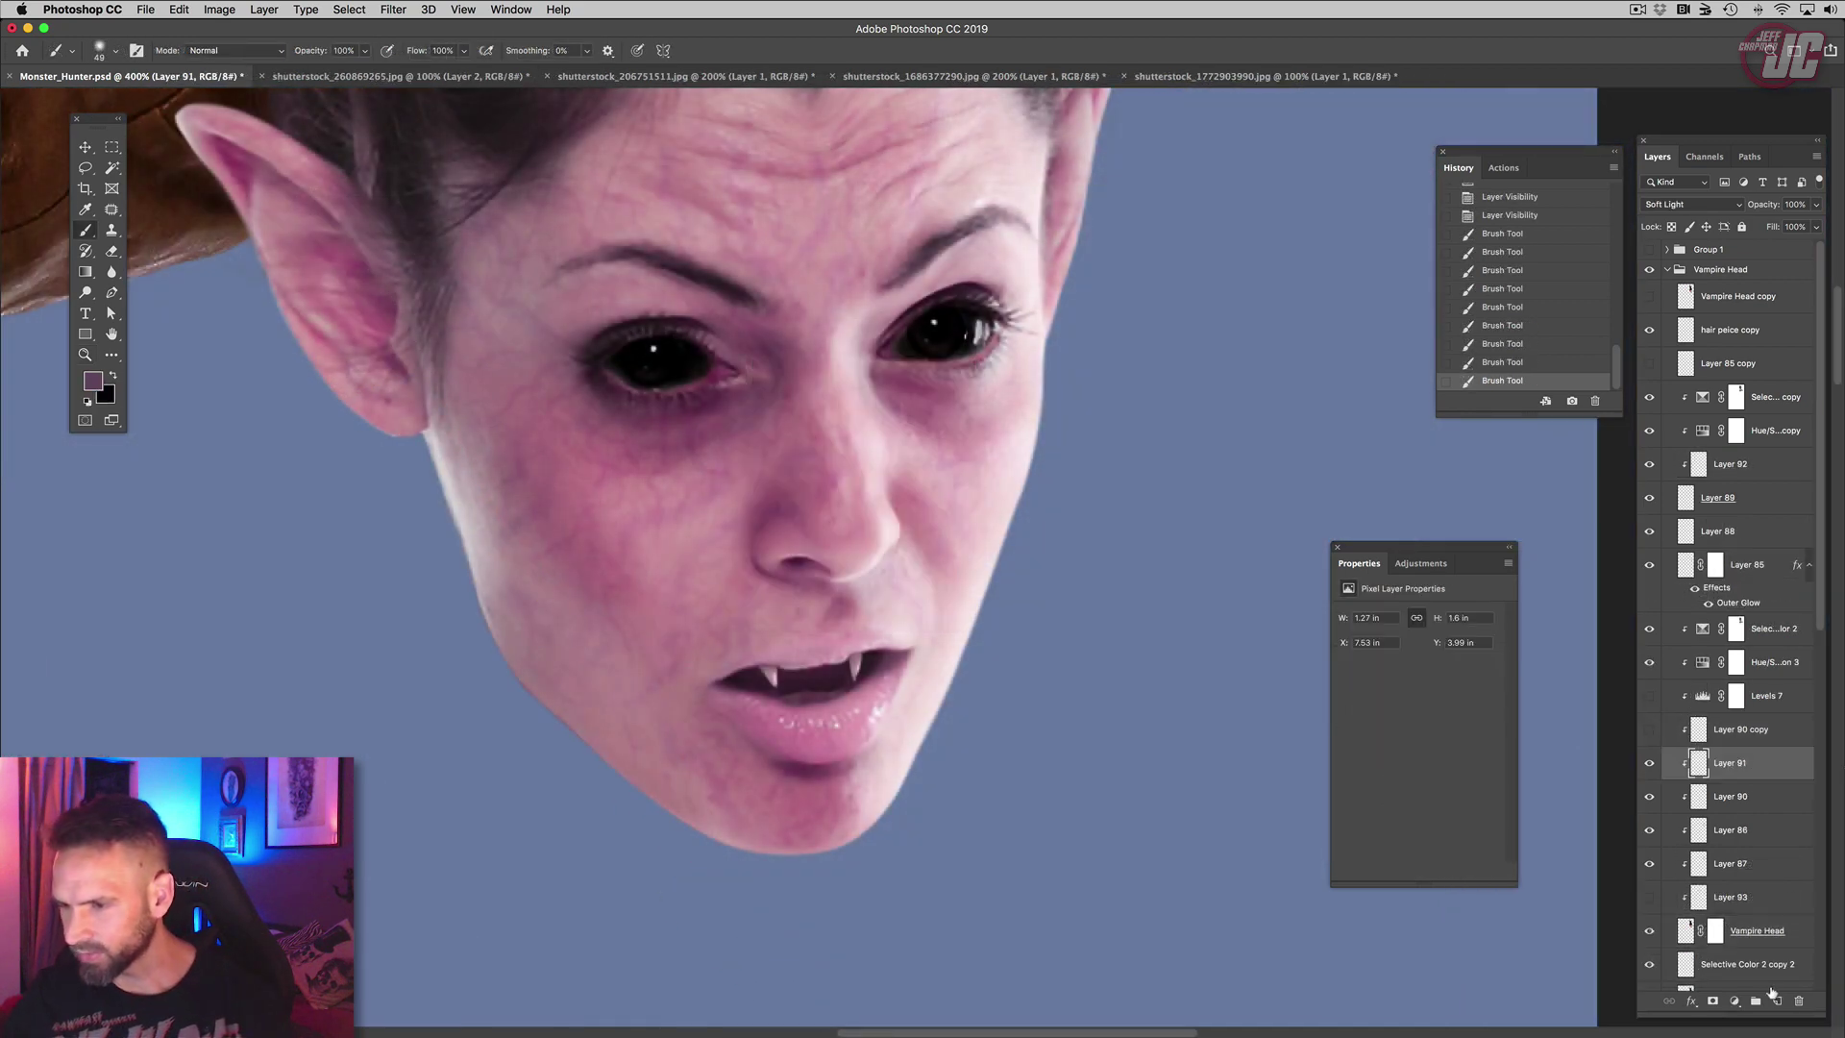
key("super+shift+alt+n")
left_click(1692, 203)
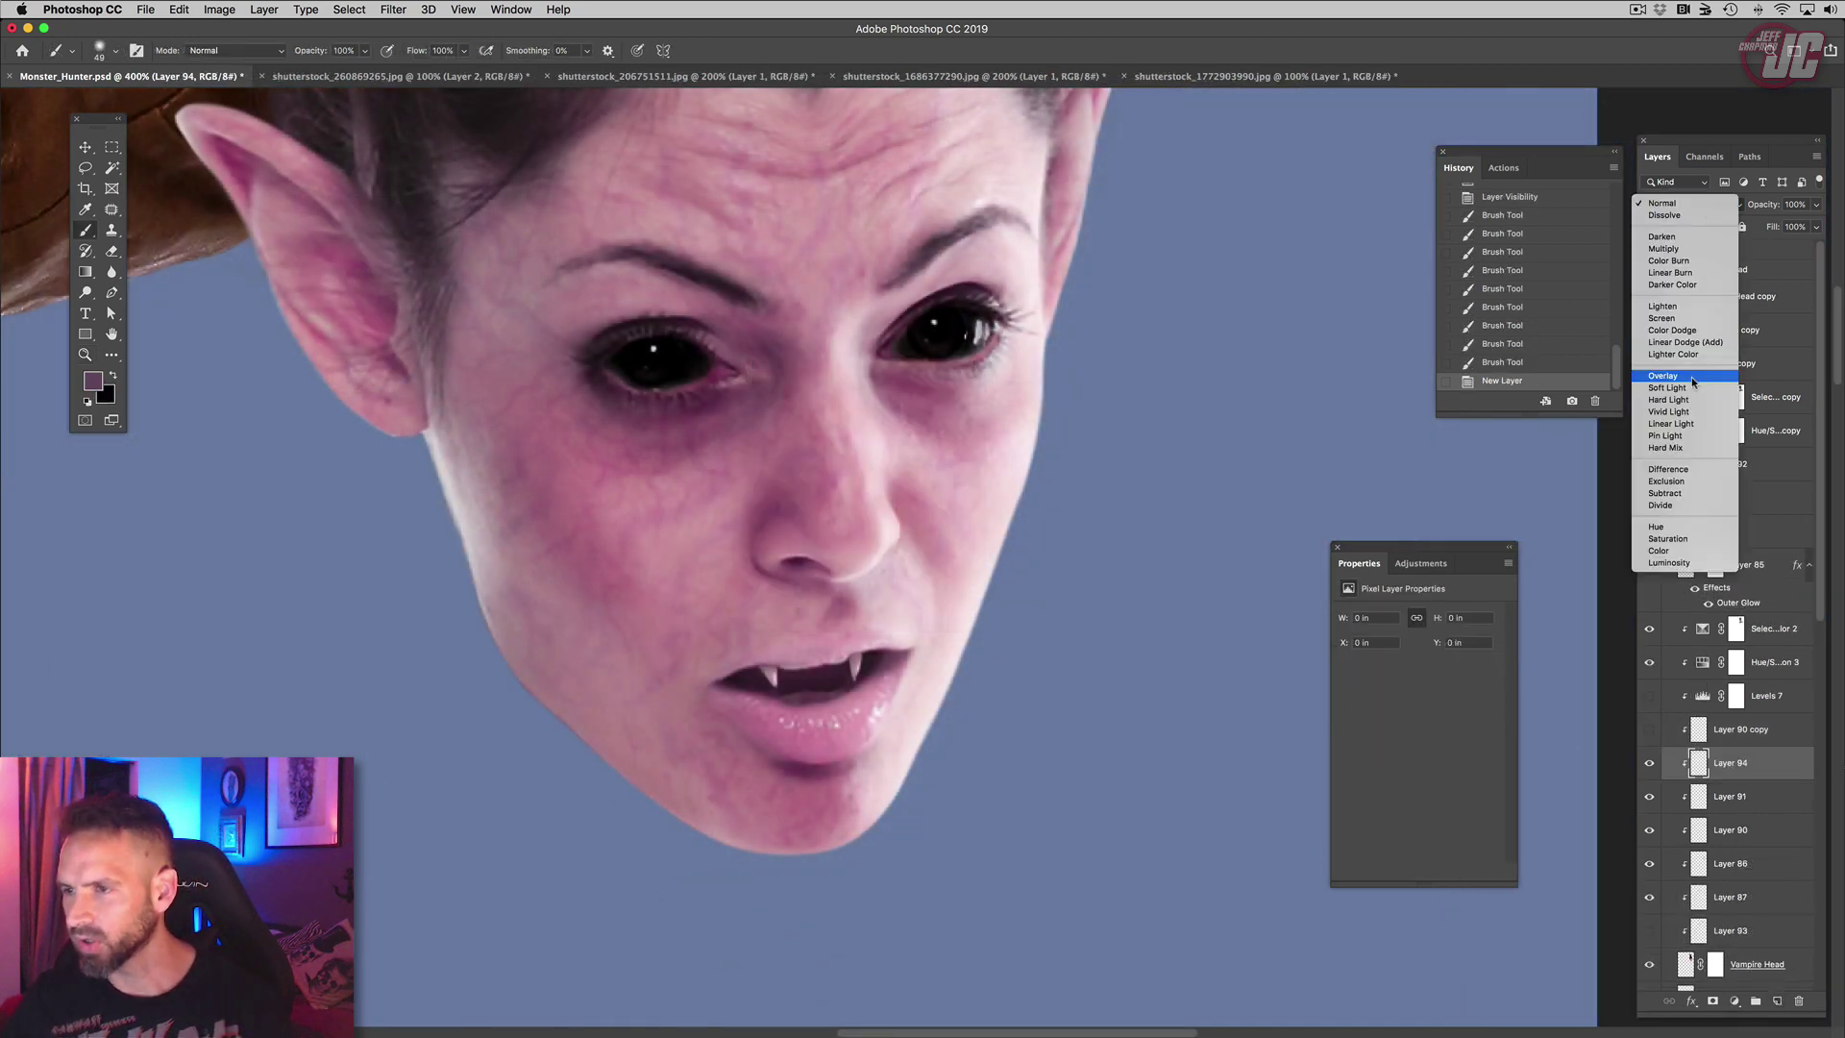
left_click(1667, 370)
mouse_move(633, 316)
left_mouse_down()
mouse_move(709, 316)
mouse_move(755, 346)
left_mouse_up()
mouse_move(769, 365)
left_mouse_down()
mouse_move(644, 423)
mouse_move(731, 409)
left_mouse_up()
mouse_move(835, 357)
left_mouse_down()
mouse_move(842, 332)
mouse_move(981, 258)
left_mouse_up()
mouse_move(873, 370)
left_mouse_down()
mouse_move(937, 406)
mouse_move(982, 383)
left_mouse_up()
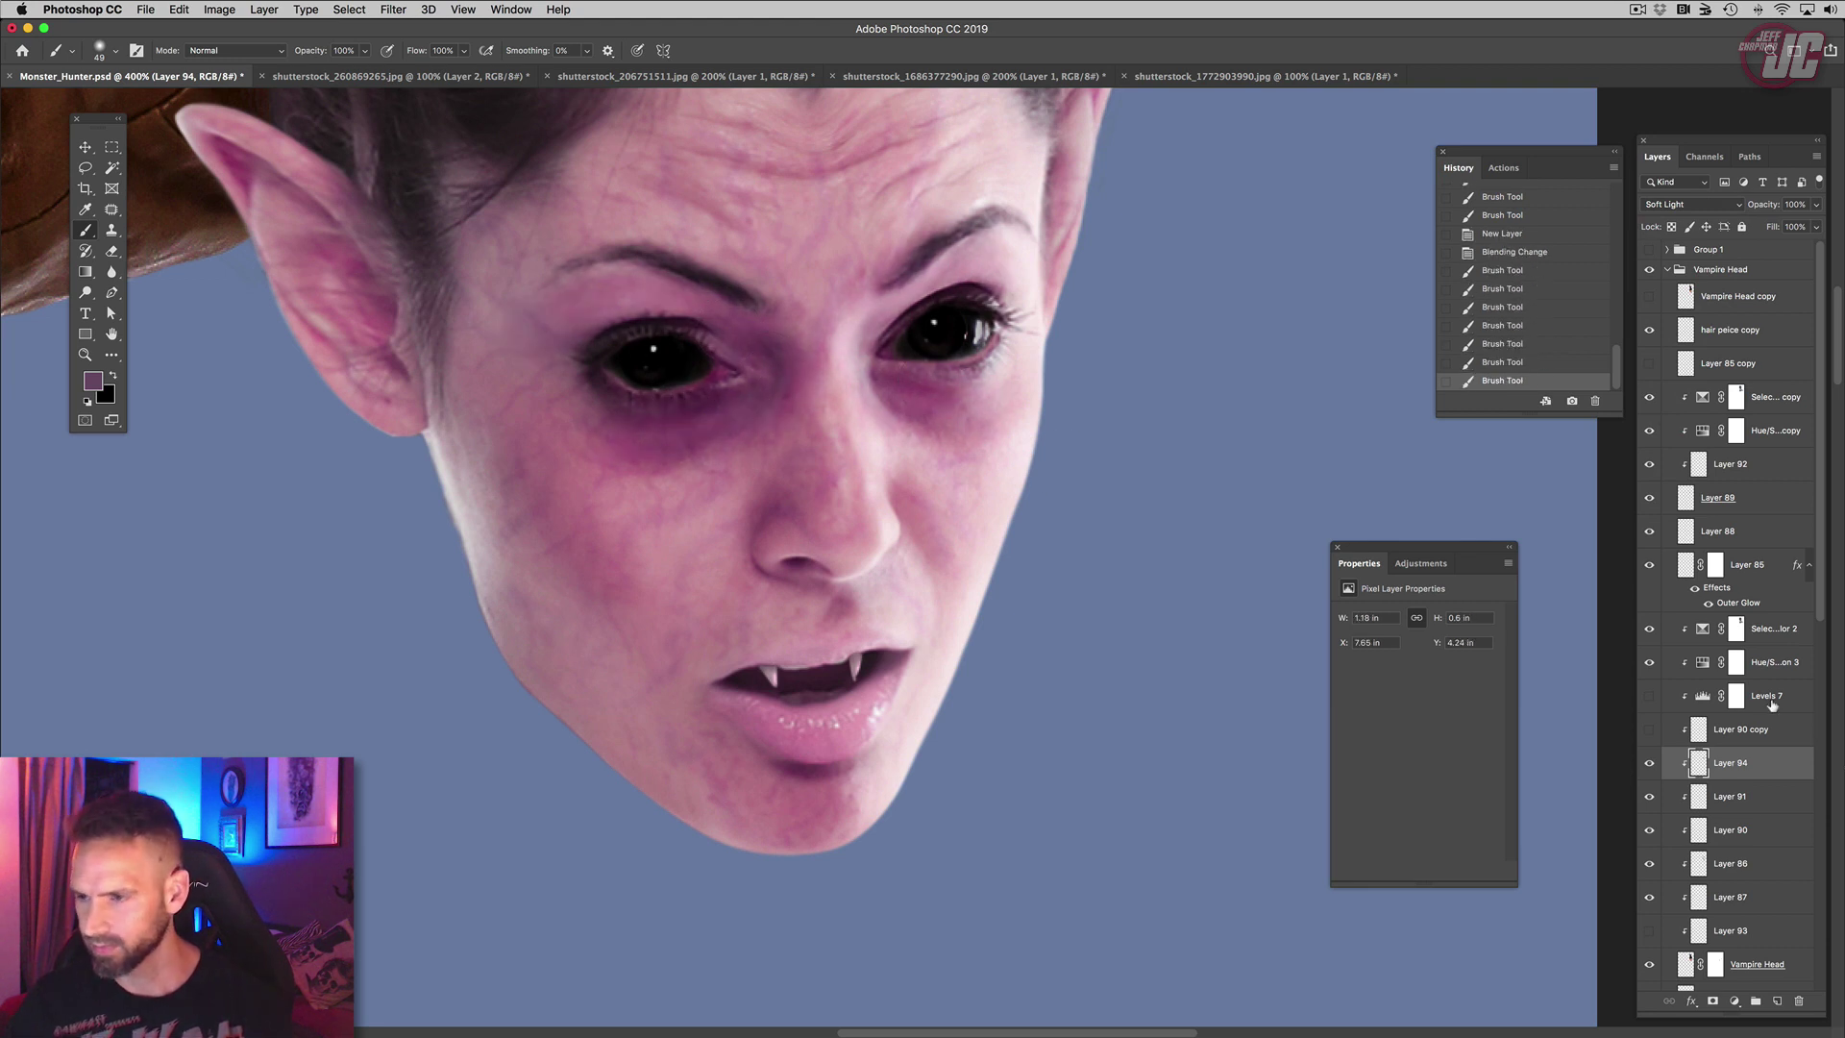
Step: Move Layer 94 above Selective Color 2 and paint more purple around the eyes, nose, mouth and chin
left_click_drag(1762, 758, 1782, 612)
left_click_drag(659, 383, 783, 342)
left_click_drag(997, 246, 1009, 264)
left_click_drag(966, 389, 898, 428)
left_click_drag(848, 577, 904, 812)
mouse_move(813, 652)
left_mouse_down()
mouse_move(834, 684)
mouse_move(797, 828)
left_mouse_up()
left_click_drag(952, 677, 954, 710)
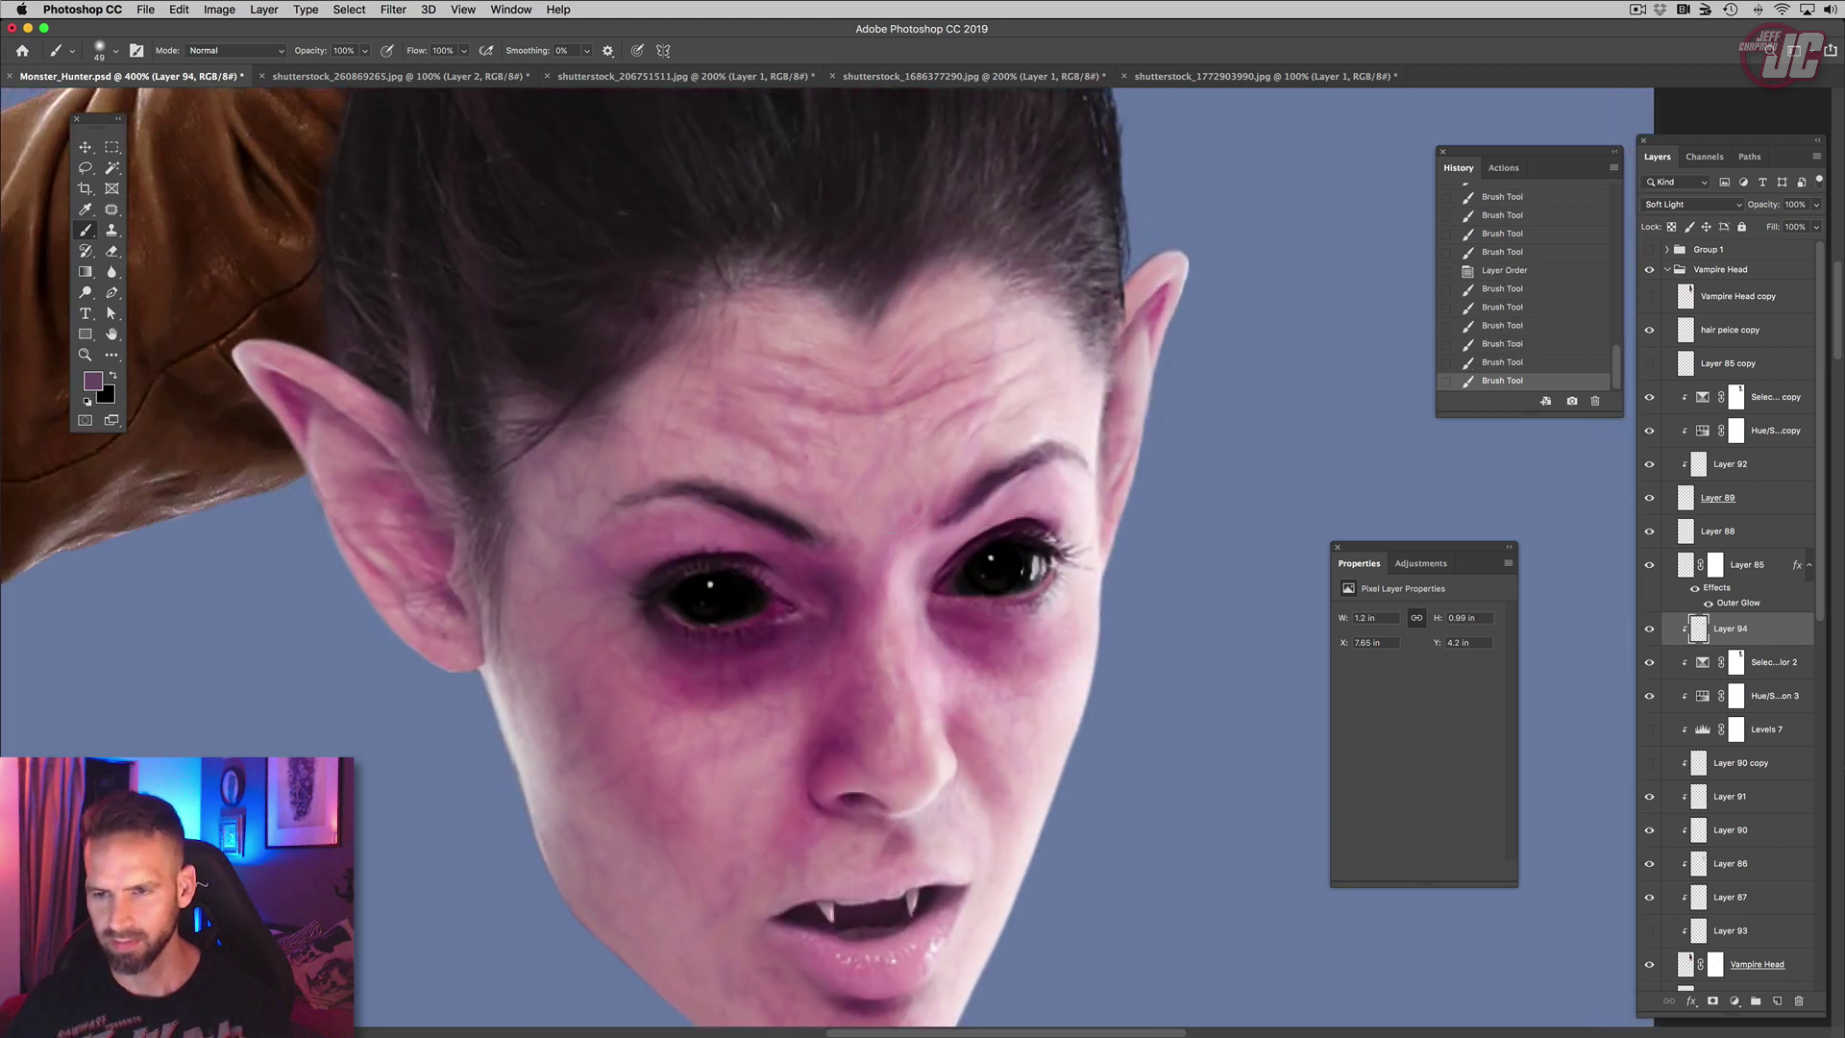
Step: Paint purple shading across the forehead wrinkles and undo the last brush stroke
left_click_drag(769, 392, 812, 398)
left_click_drag(925, 383, 870, 392)
left_click_drag(485, 591, 481, 490)
left_click_drag(636, 621, 623, 452)
key("super+z")
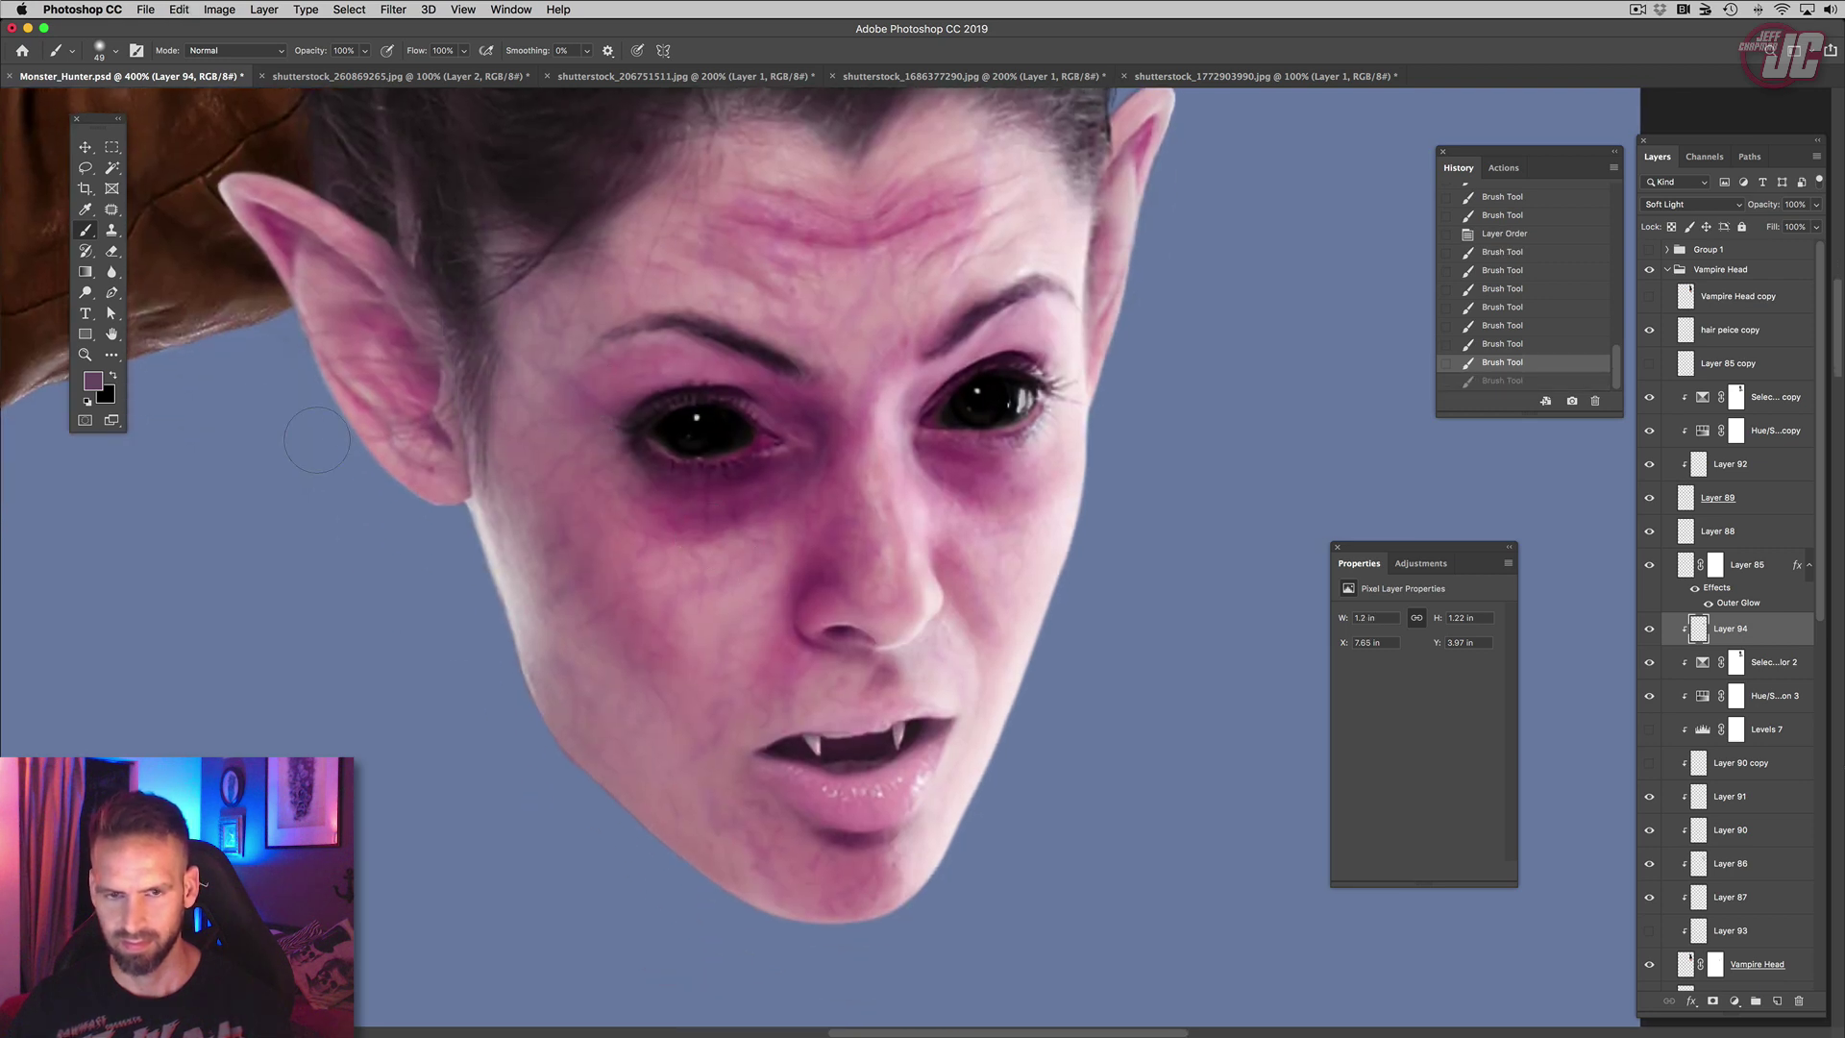
Step: Paint black shading around both eye sockets on Layer 94 and lower the layer's opacity to 43%
left_click(113, 376)
mouse_move(625, 394)
left_mouse_down()
mouse_move(788, 437)
mouse_move(668, 505)
left_mouse_up()
left_click_drag(926, 390, 1034, 354)
mouse_move(923, 453)
left_mouse_down()
mouse_move(1026, 480)
mouse_move(1061, 413)
left_mouse_up()
left_click_drag(710, 496, 779, 485)
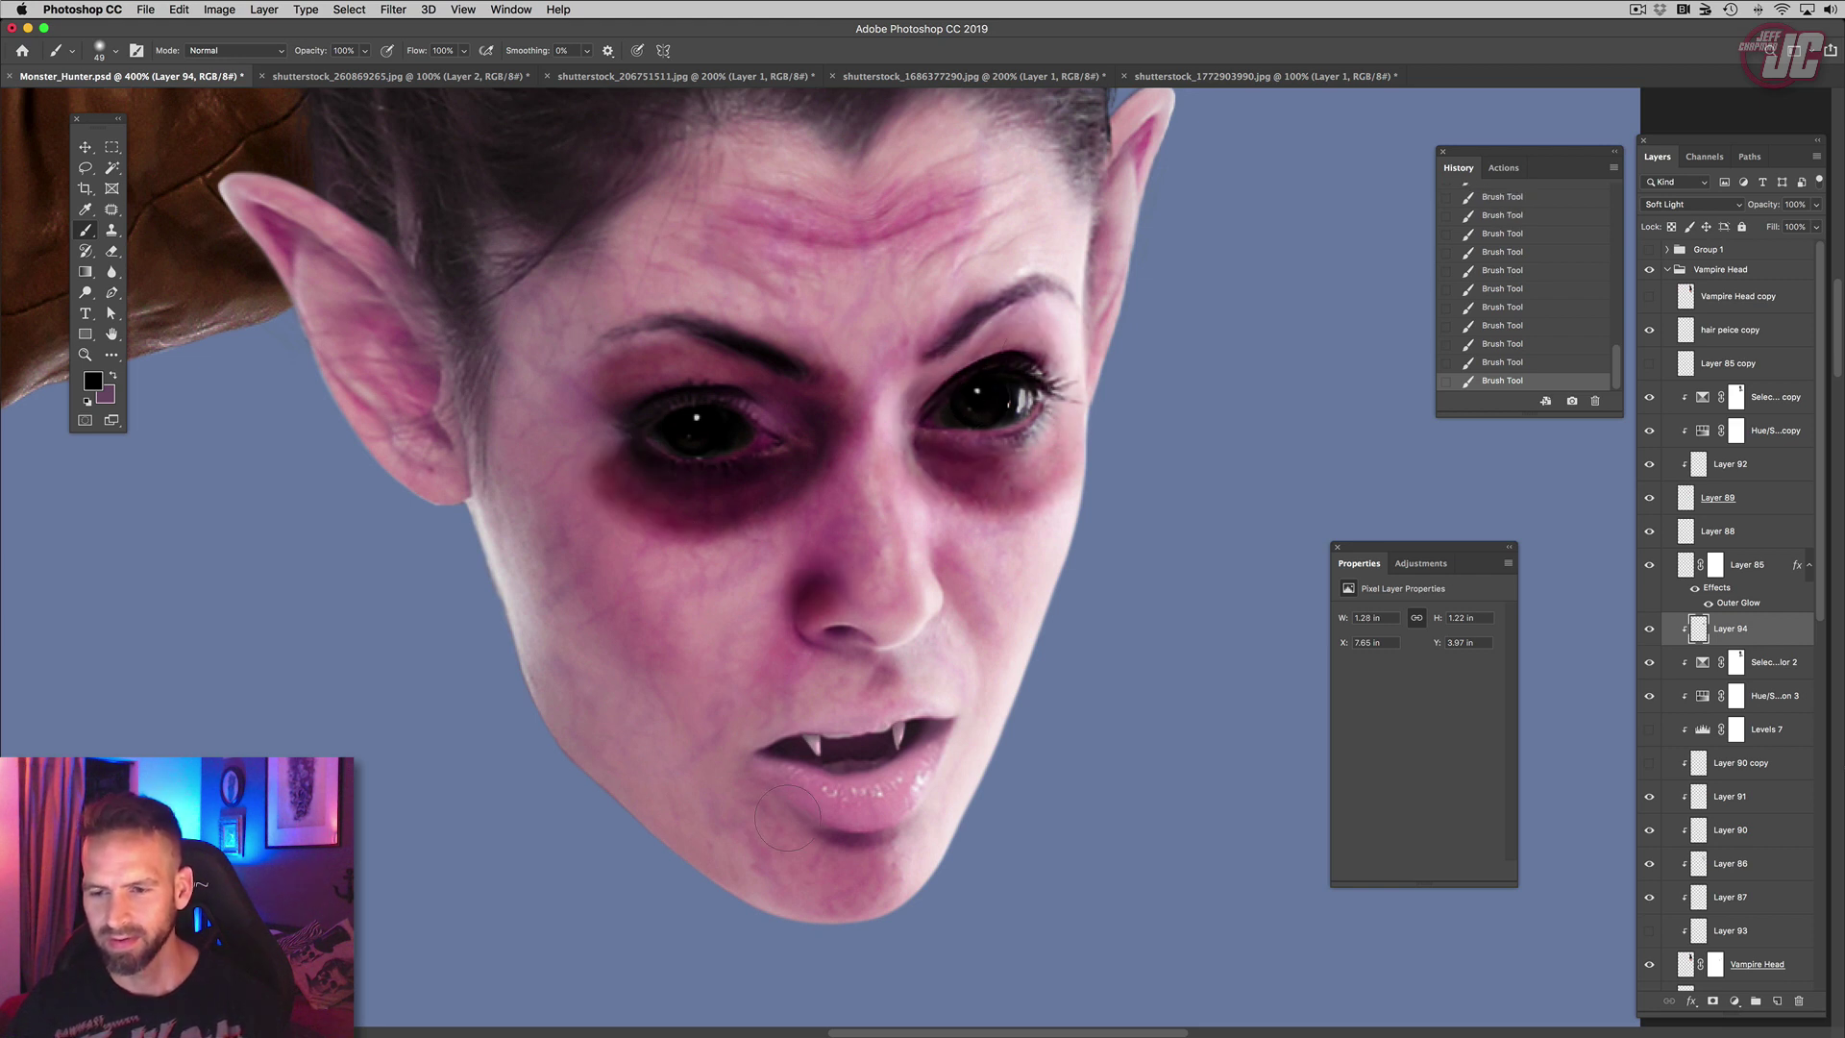
left_click(1816, 203)
left_click_drag(1816, 223, 1773, 224)
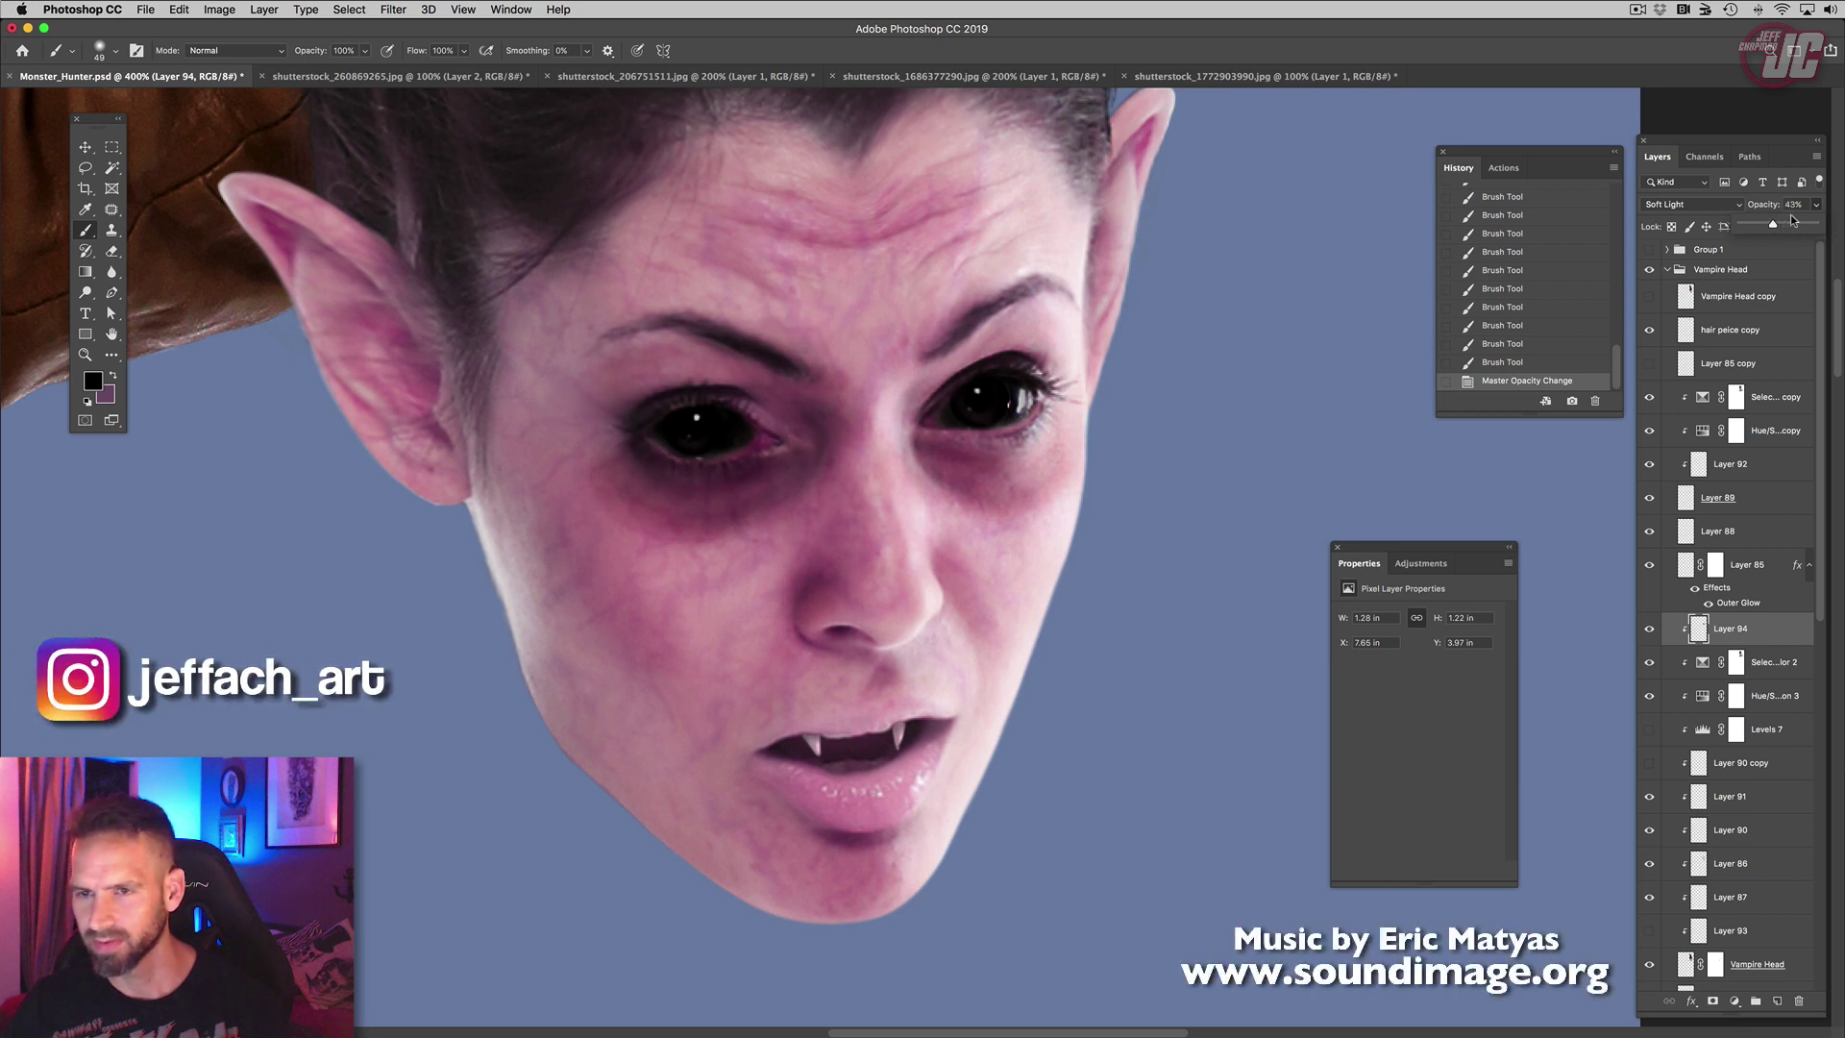
Step: Soften the shading around the near eye on Layer 94 with a larger Eraser at 34% opacity
left_click(111, 250)
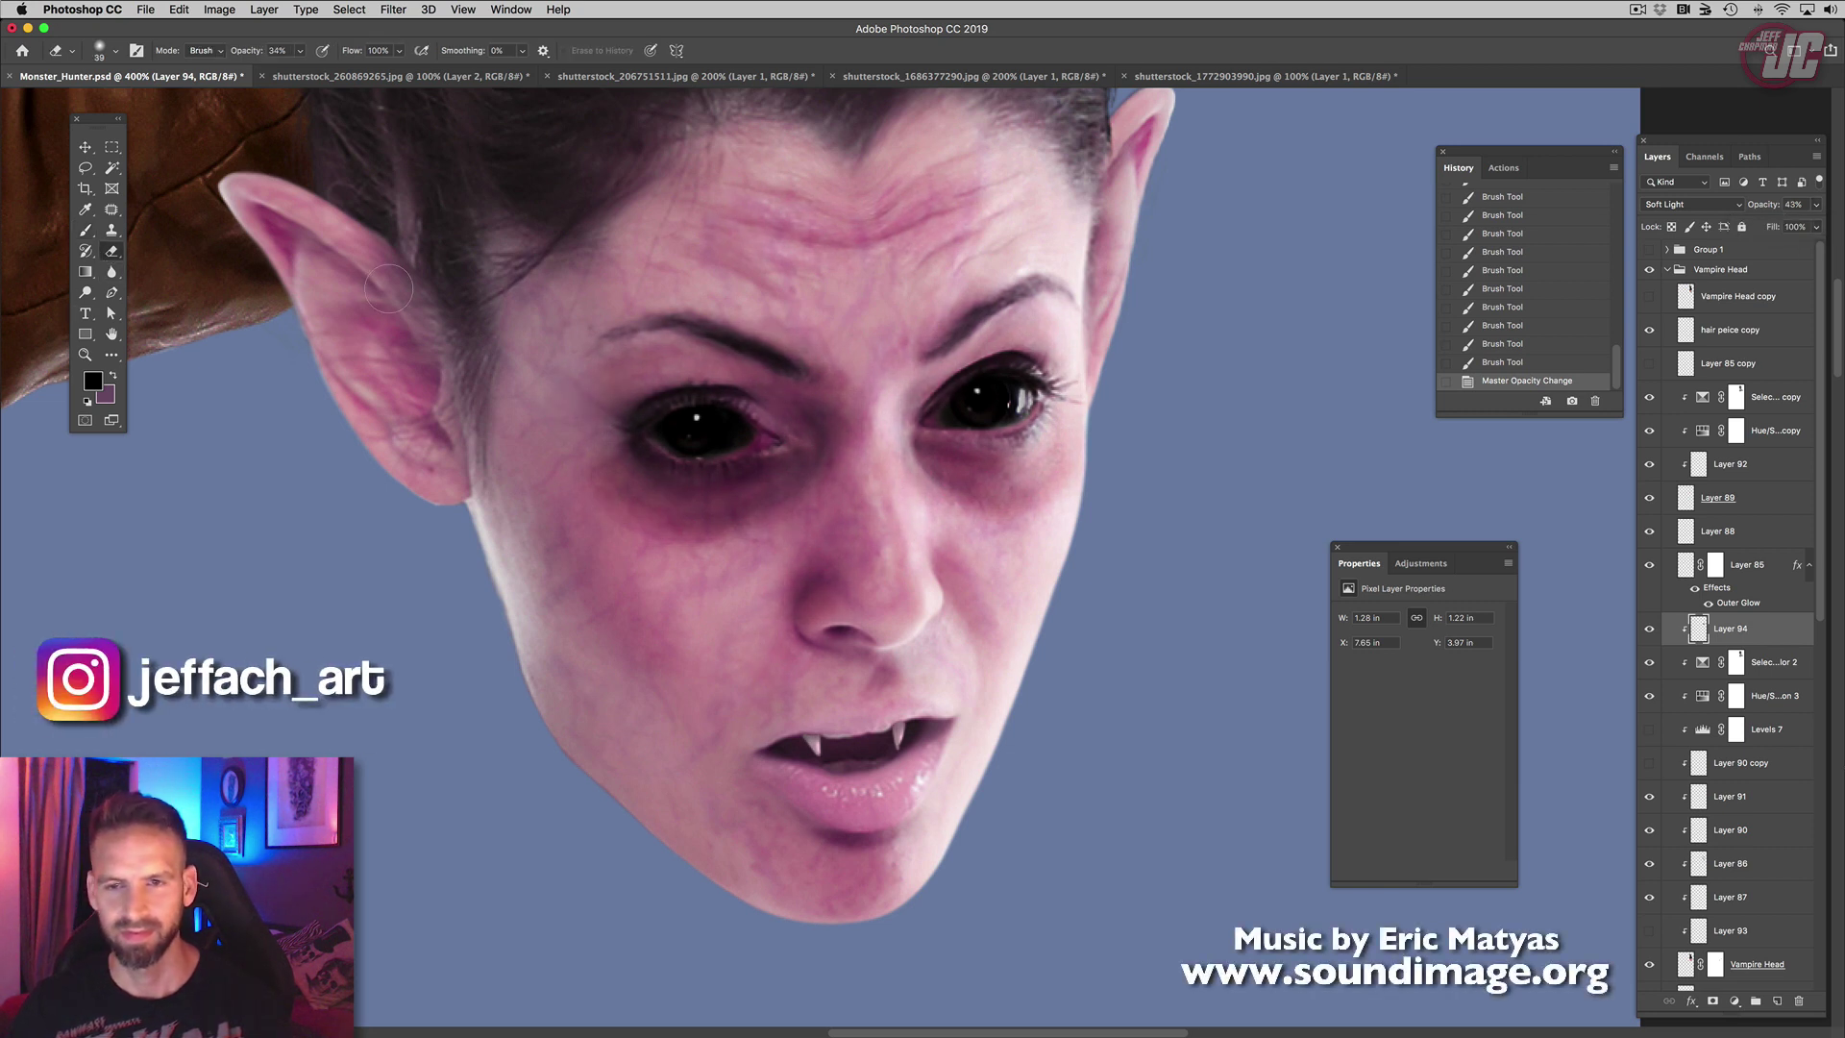
right_click(660, 332)
left_click(659, 331)
left_click(460, 163)
left_click_drag(663, 440, 684, 483)
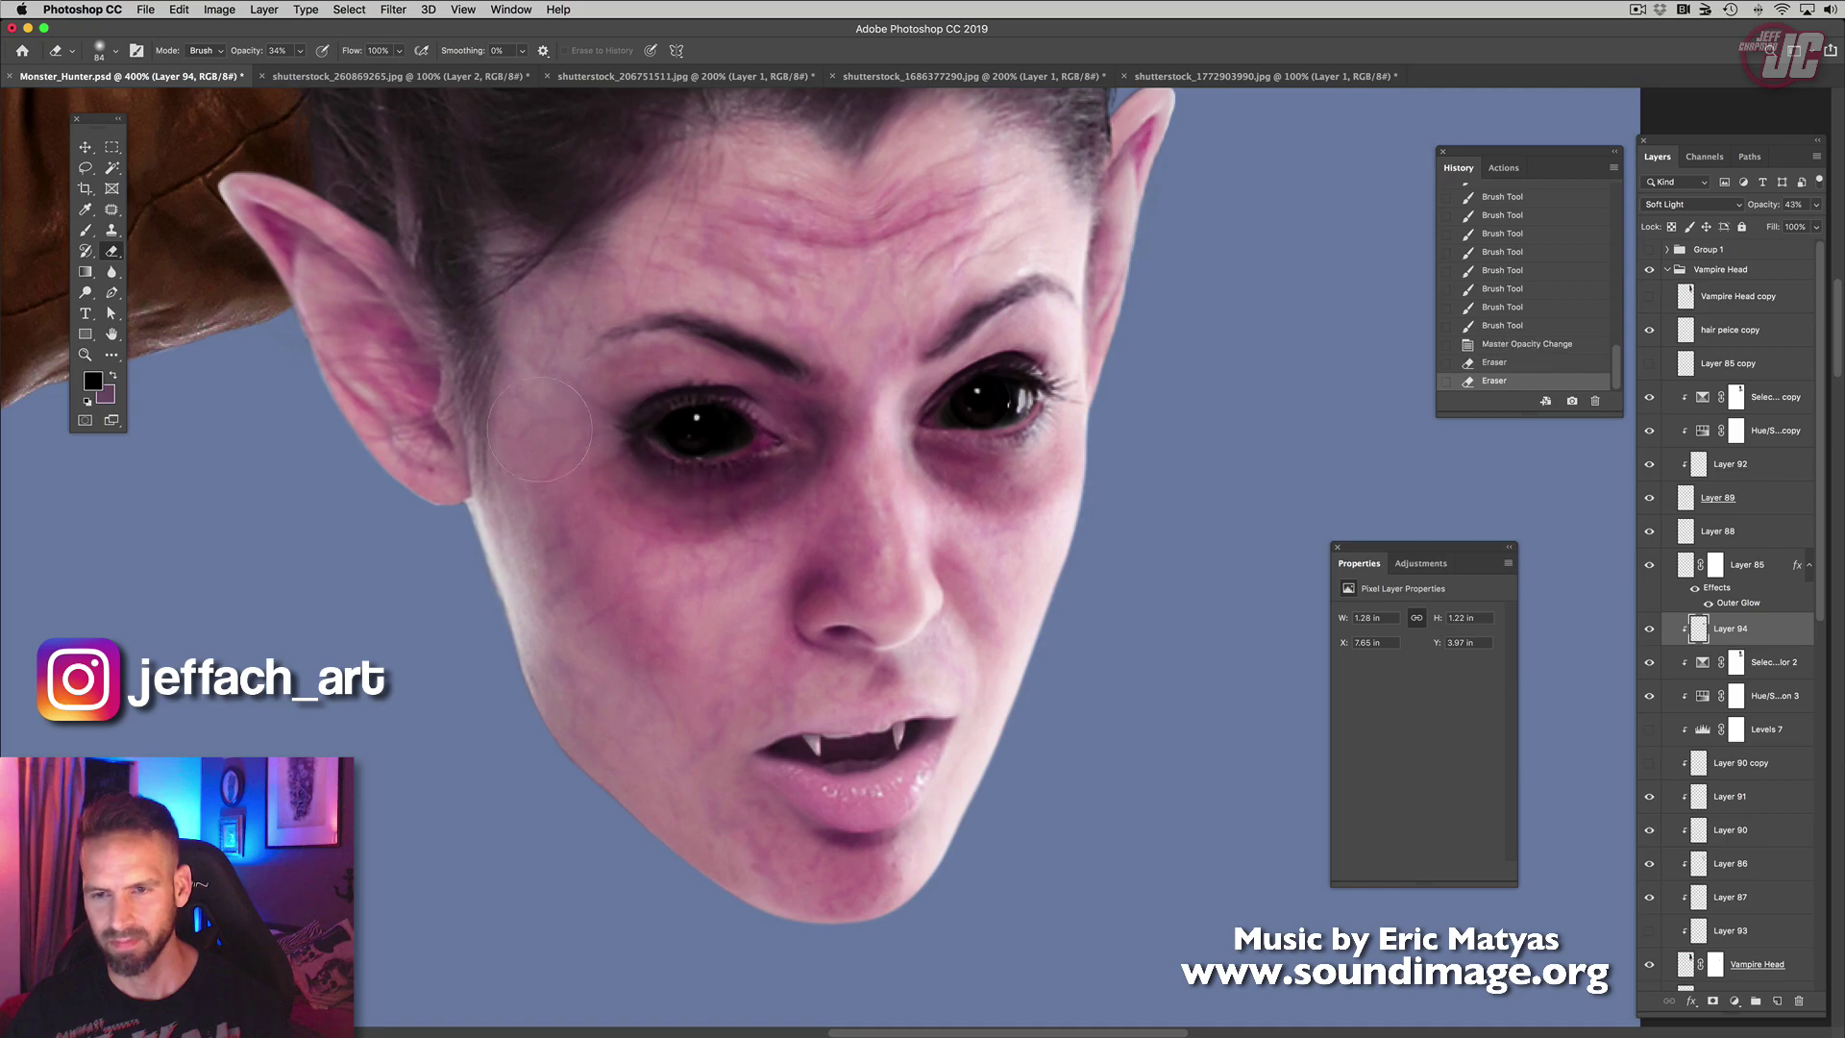
left_click_drag(660, 396, 764, 342)
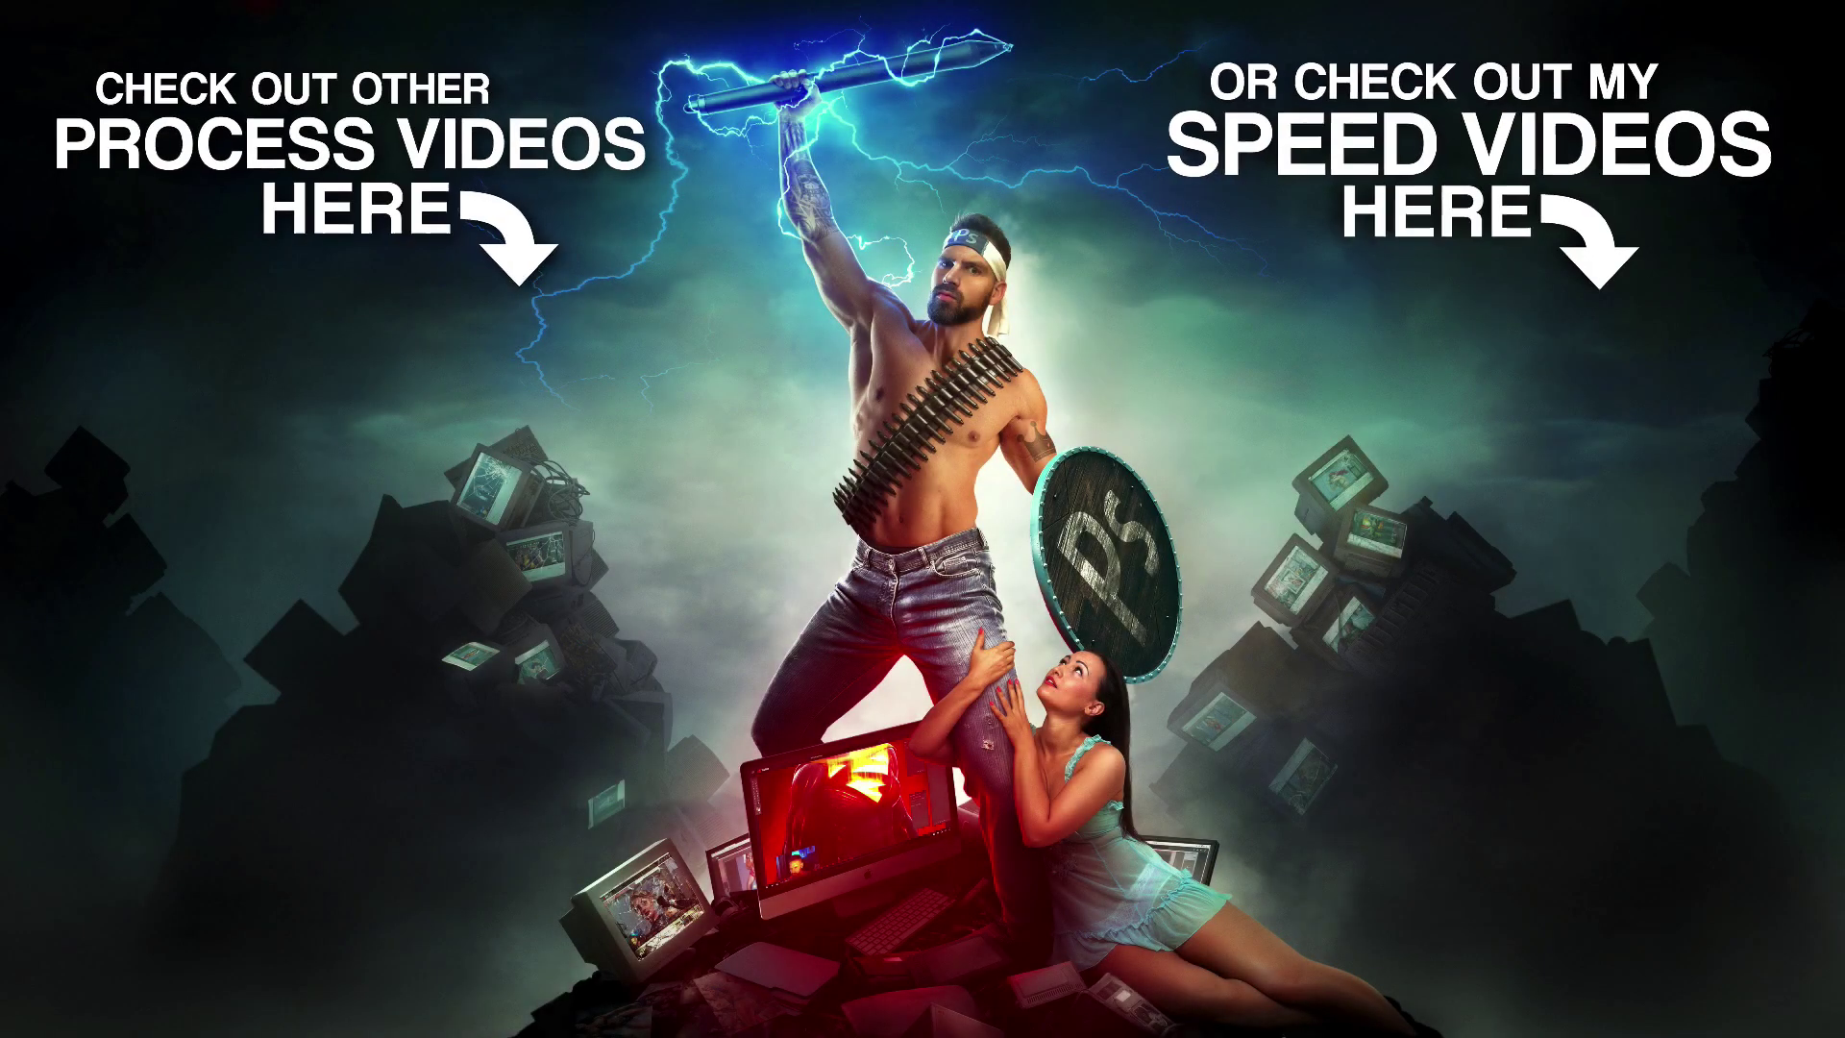